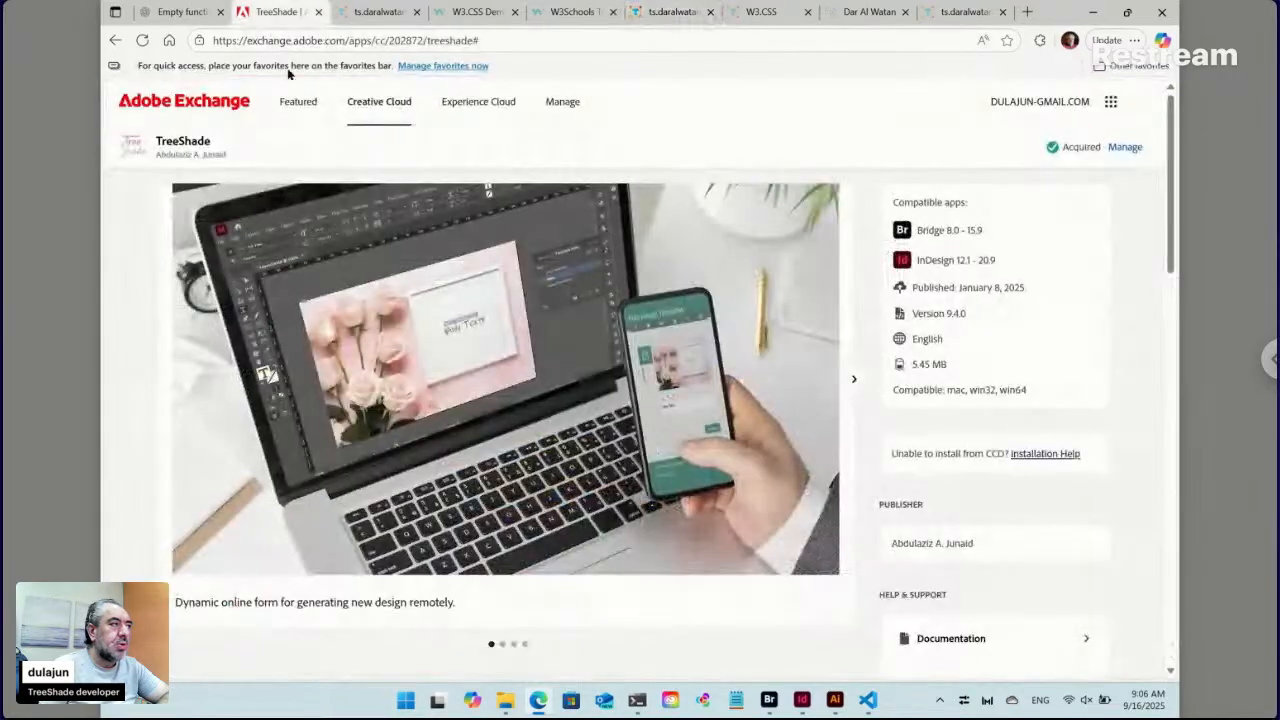
# Review the open TreeShade listing, the DWSITE form, the published Summer Holiday gallery page and its Gallery editing form in the browser
pyautogui.click(274, 14)
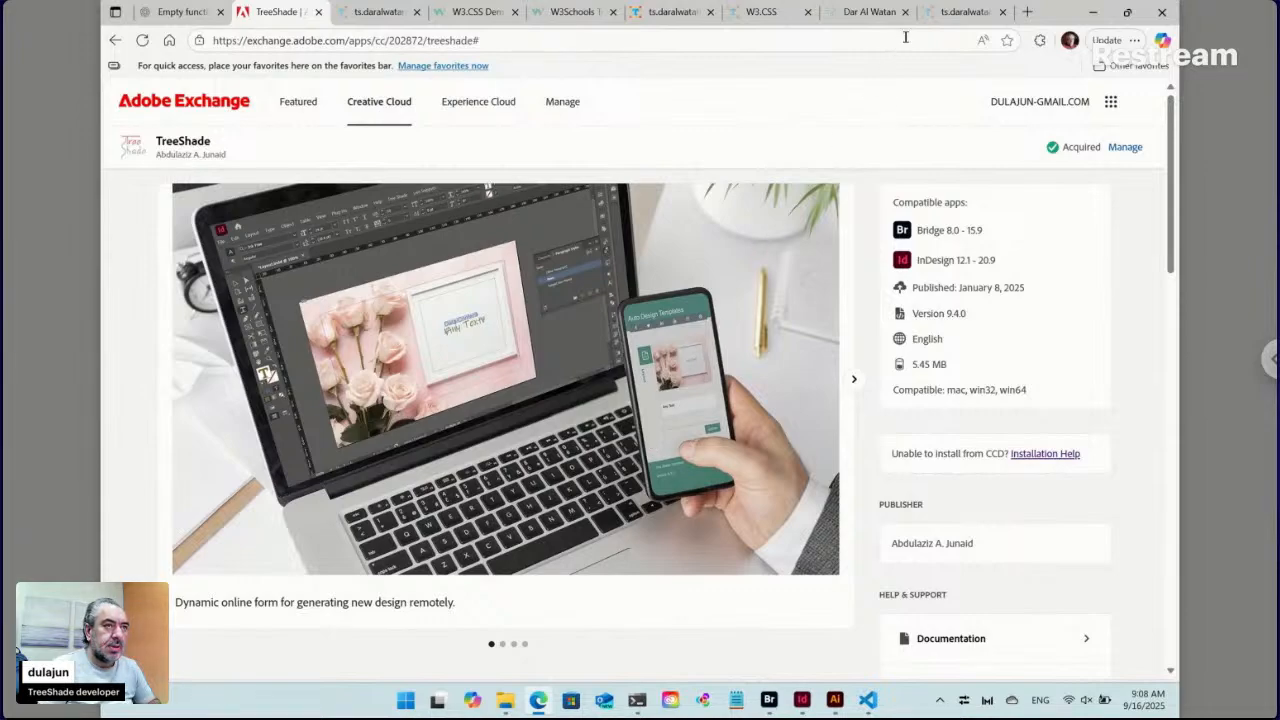
pyautogui.click(958, 14)
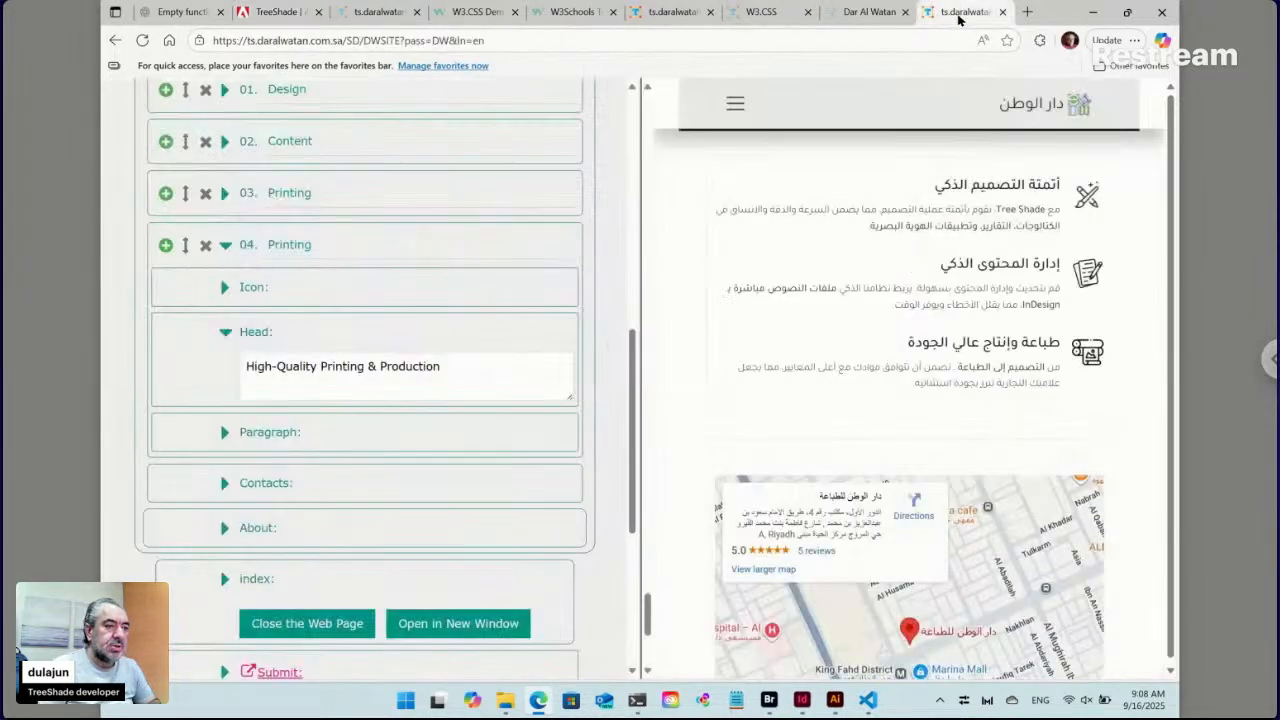
pyautogui.click(764, 14)
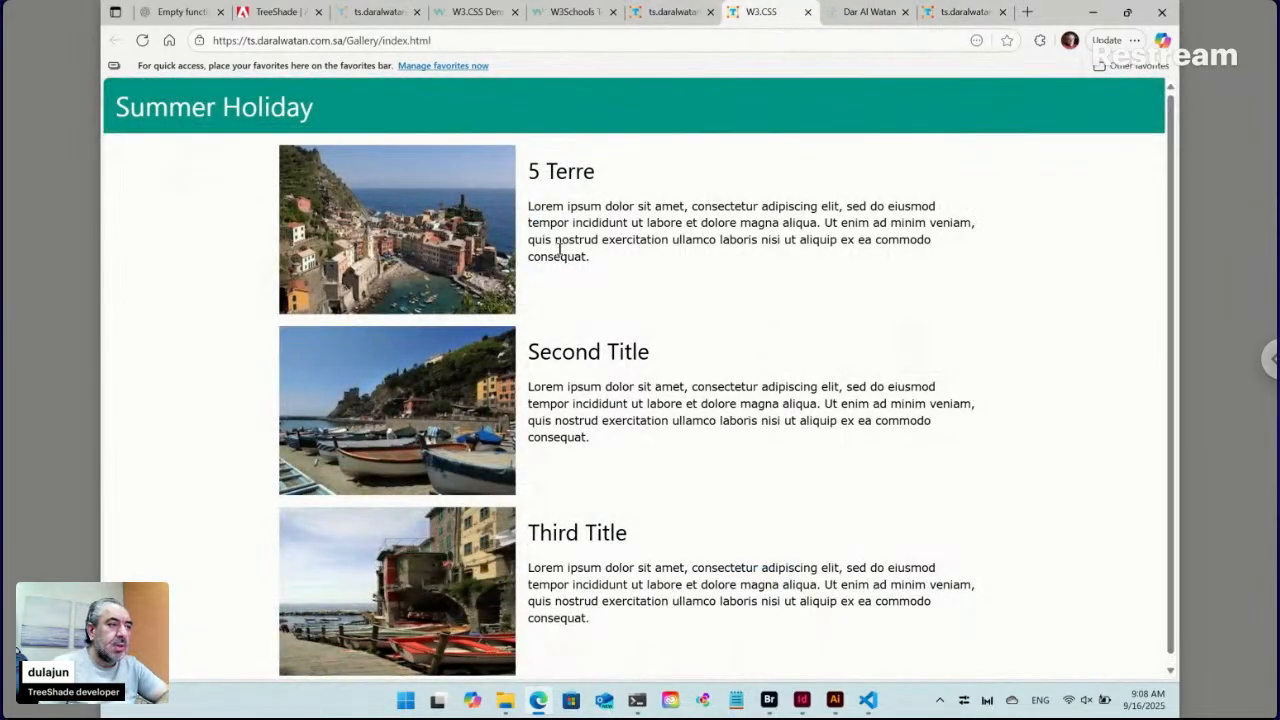
pyautogui.scroll(-1, 561, 256)
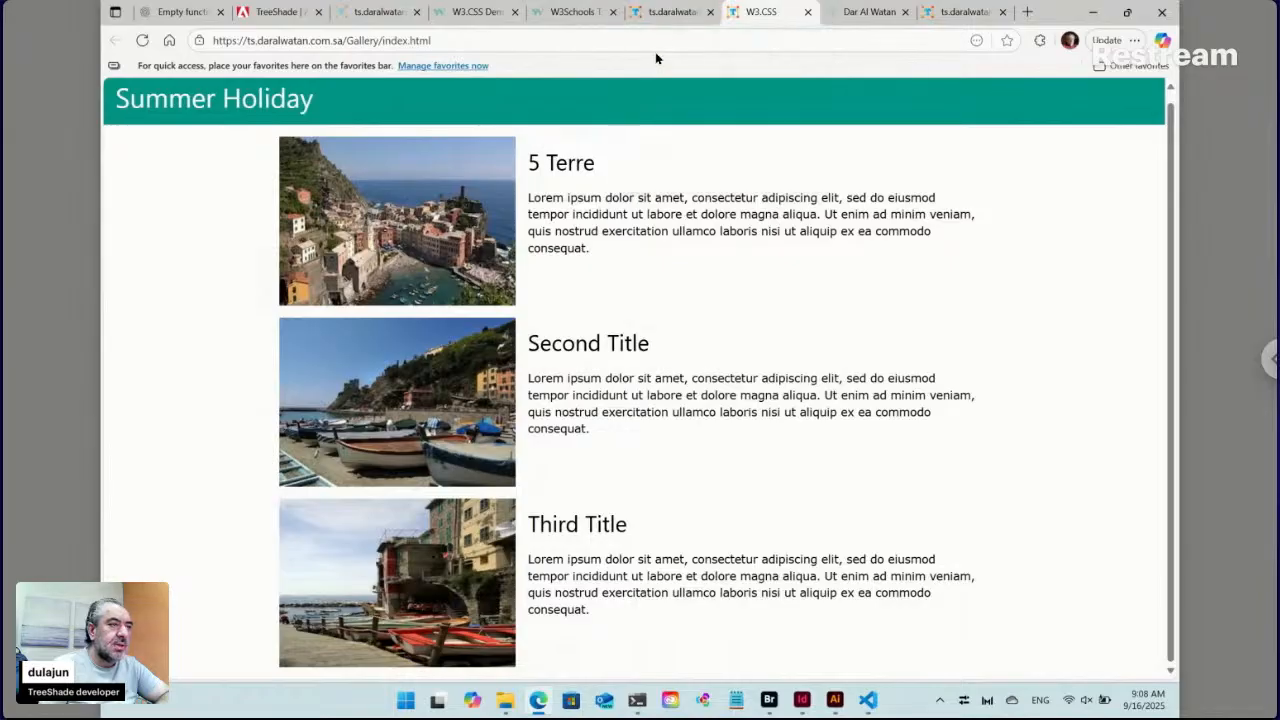
pyautogui.click(674, 14)
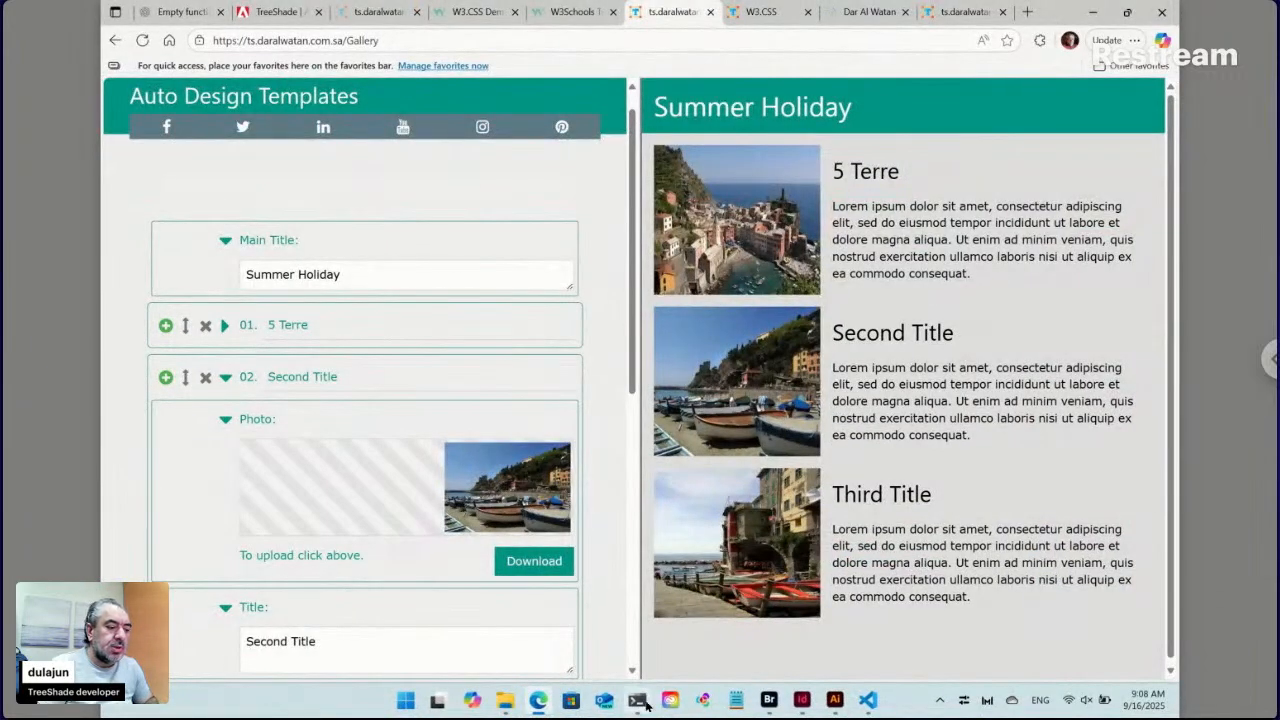
# Switch to Windows PowerShell, examine the node main.js and ngrok sessions, and return to the Gallery form in the browser
pyautogui.click(643, 704)
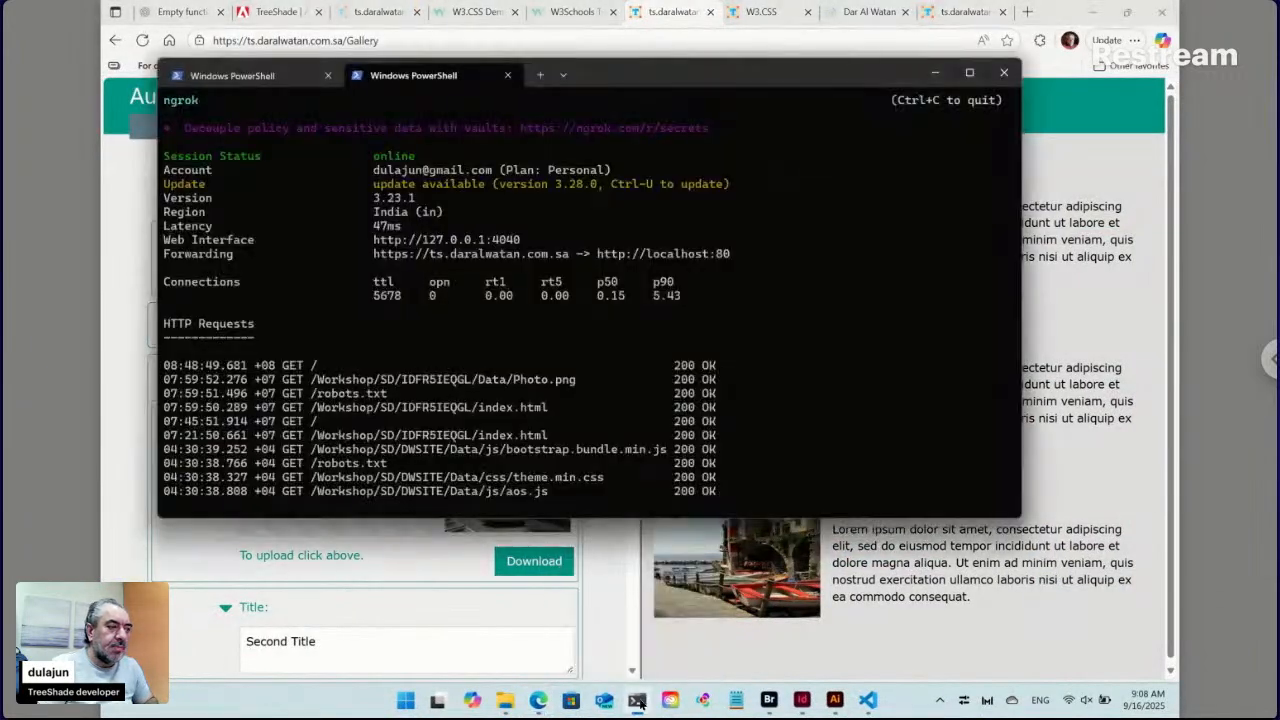
pyautogui.click(290, 84)
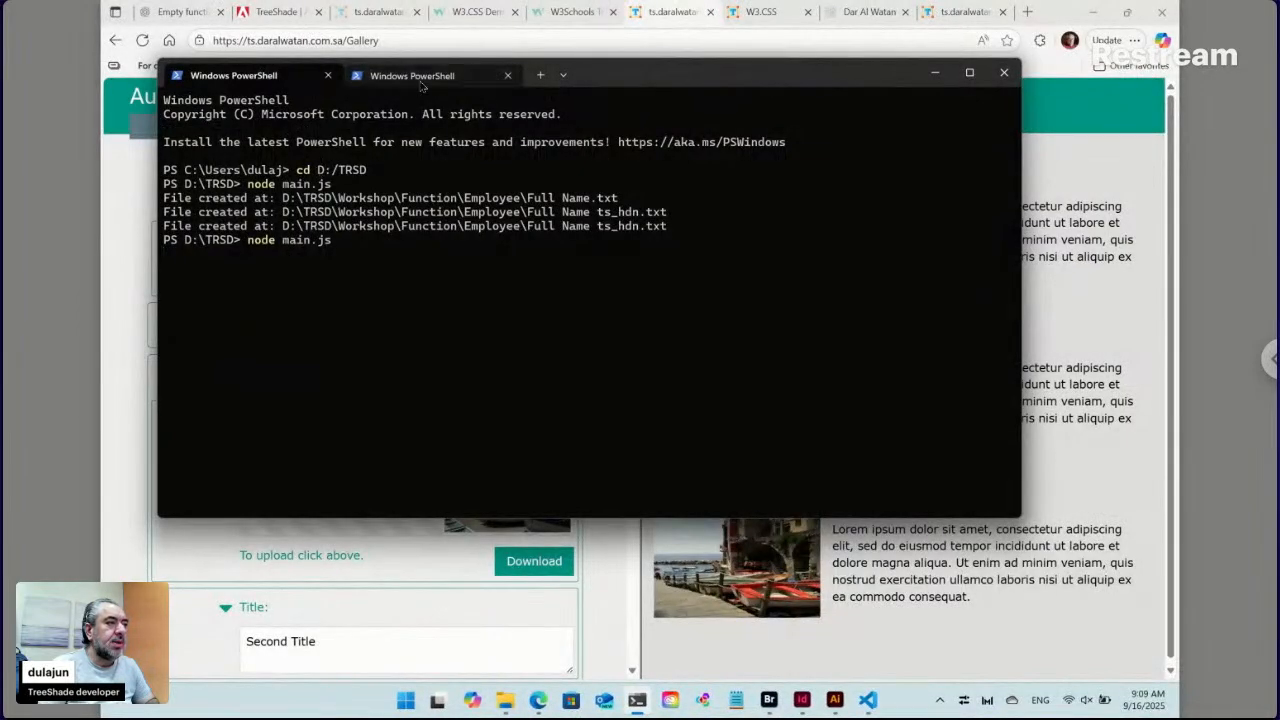
pyautogui.click(418, 84)
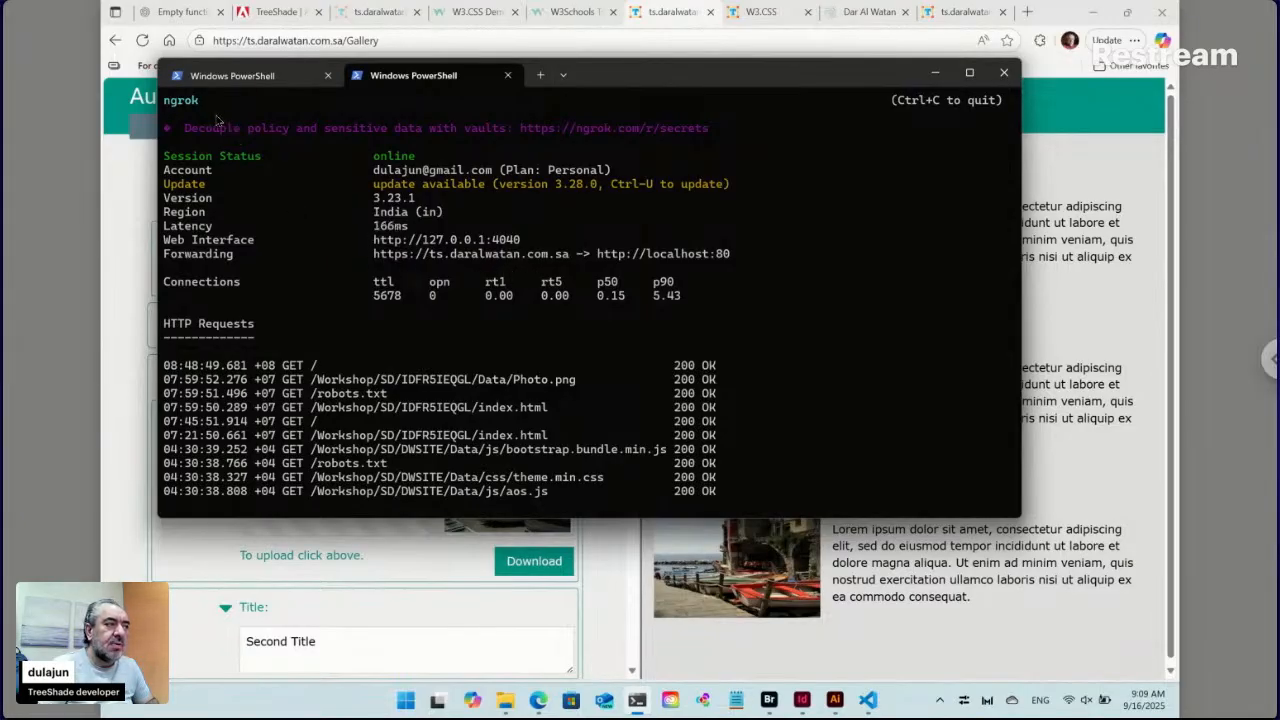
pyautogui.click(252, 80)
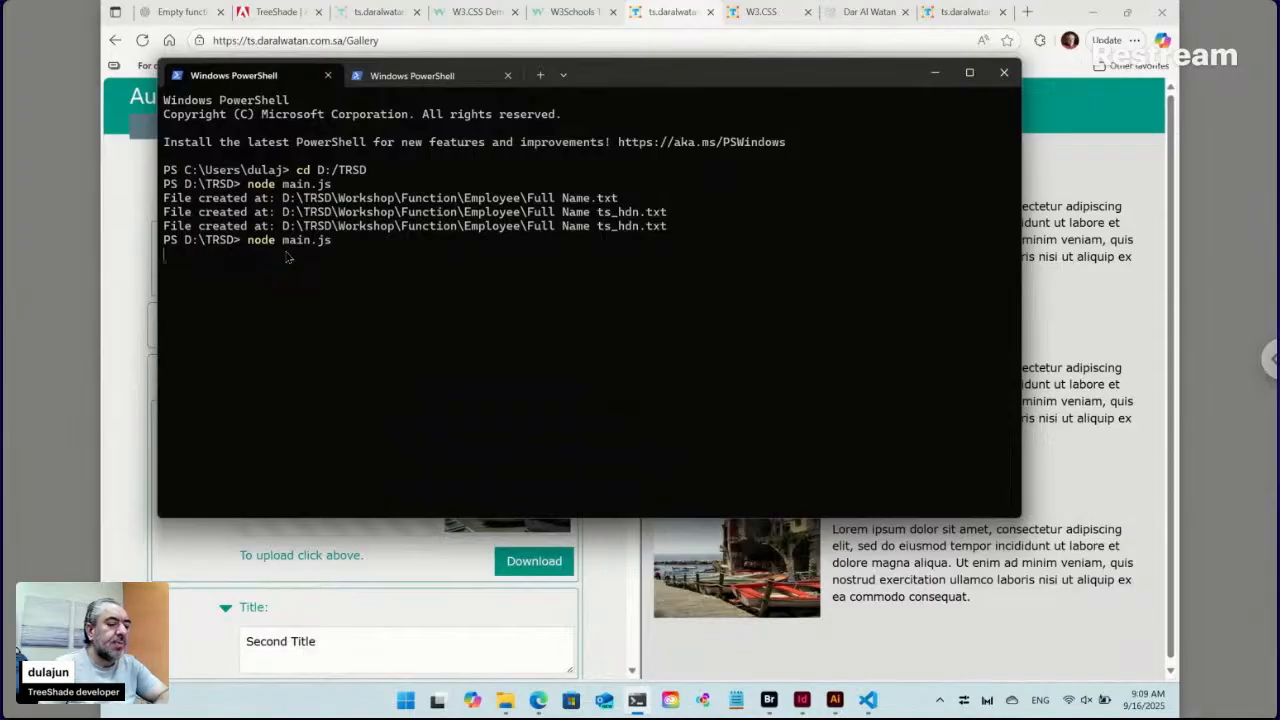
pyautogui.click(143, 288)
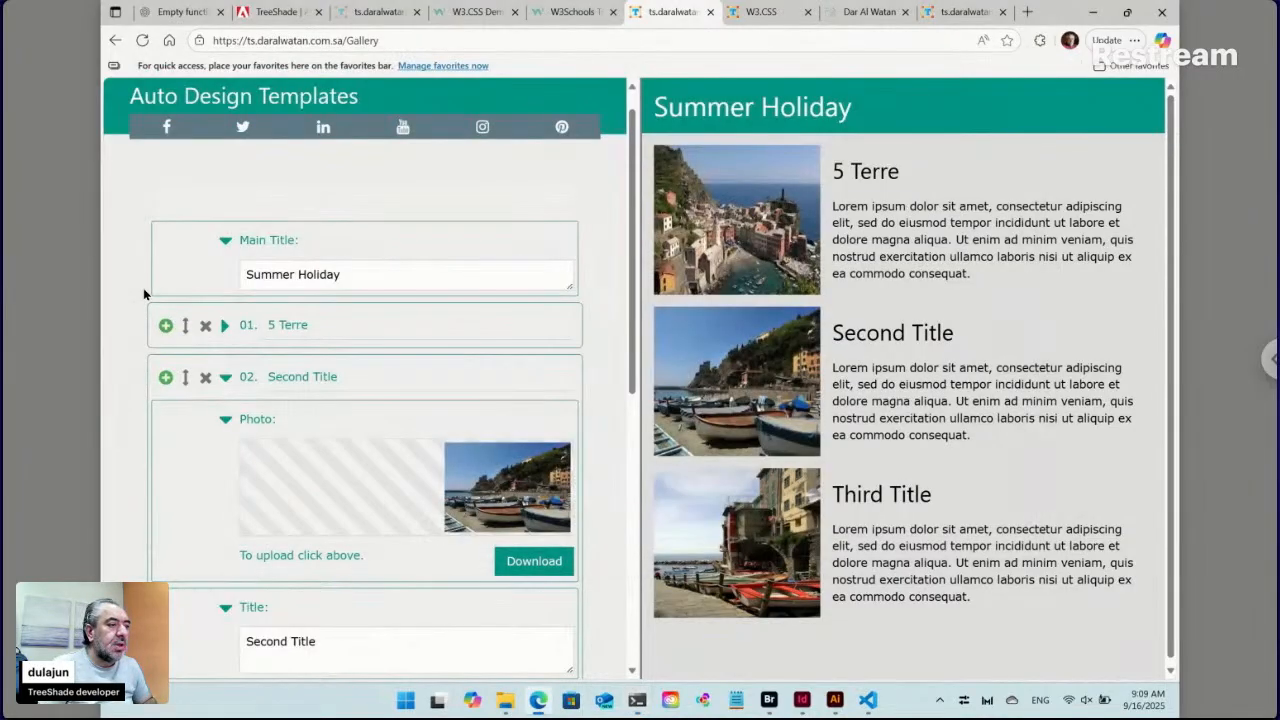
# Revisit the TreeShade listing, switch to Adobe Bridge and open the Gallery folder inside Workshop
pyautogui.click(282, 14)
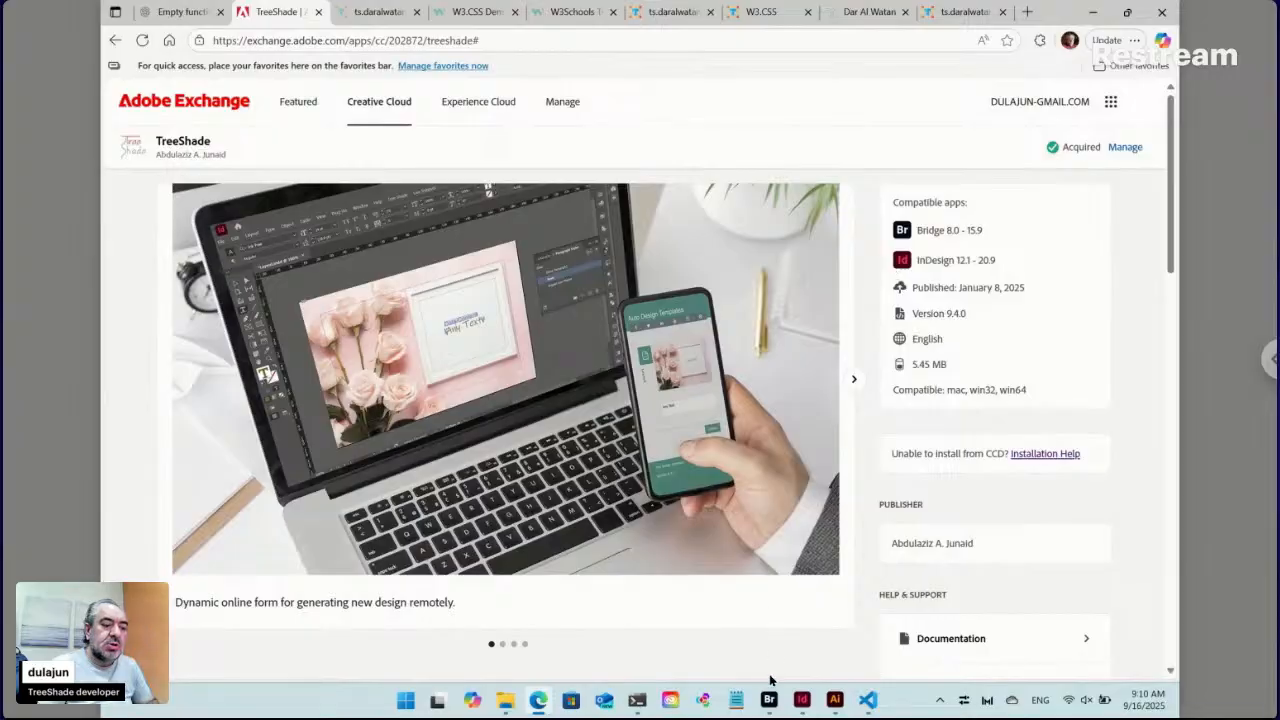
pyautogui.moveTo(770, 700)
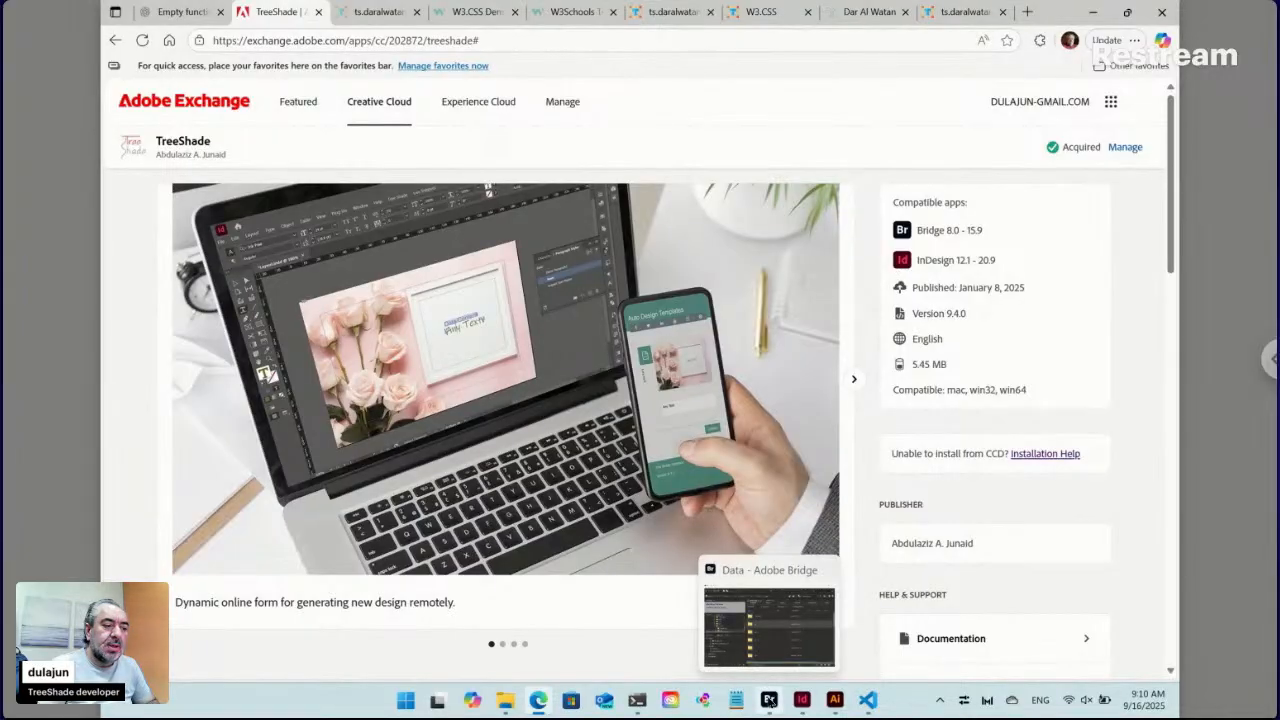
pyautogui.click(770, 700)
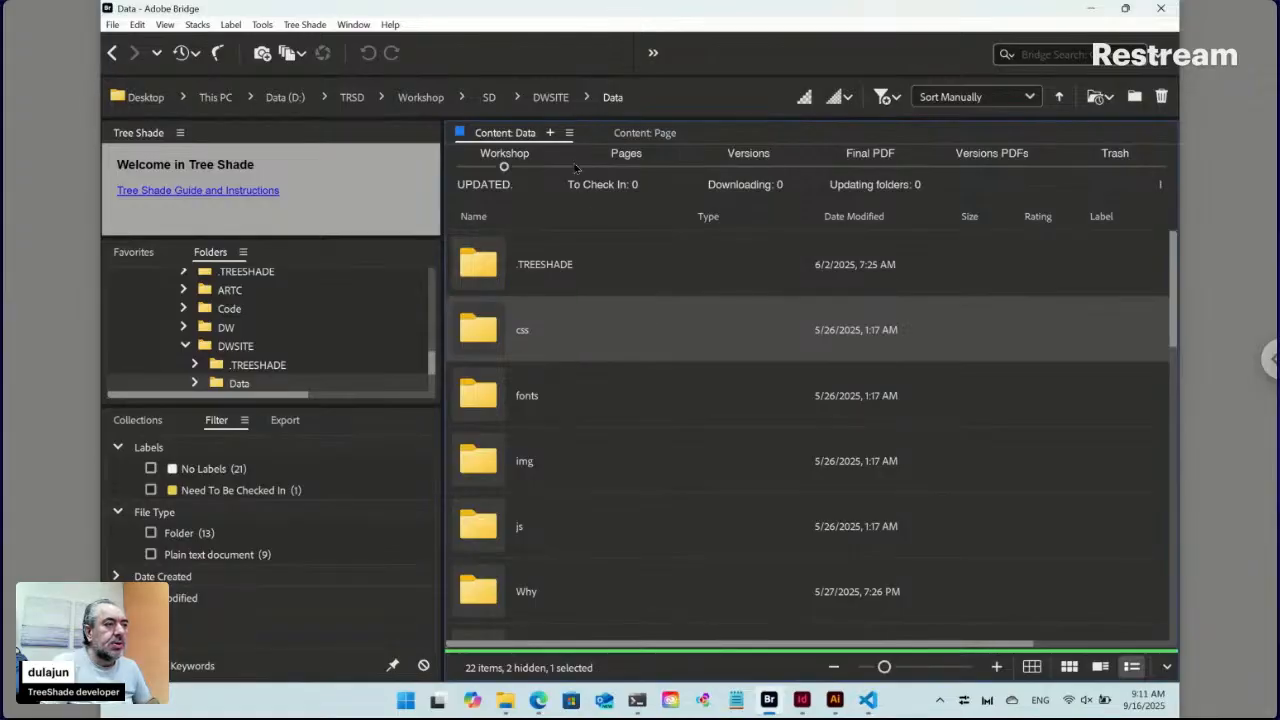
pyautogui.click(431, 103)
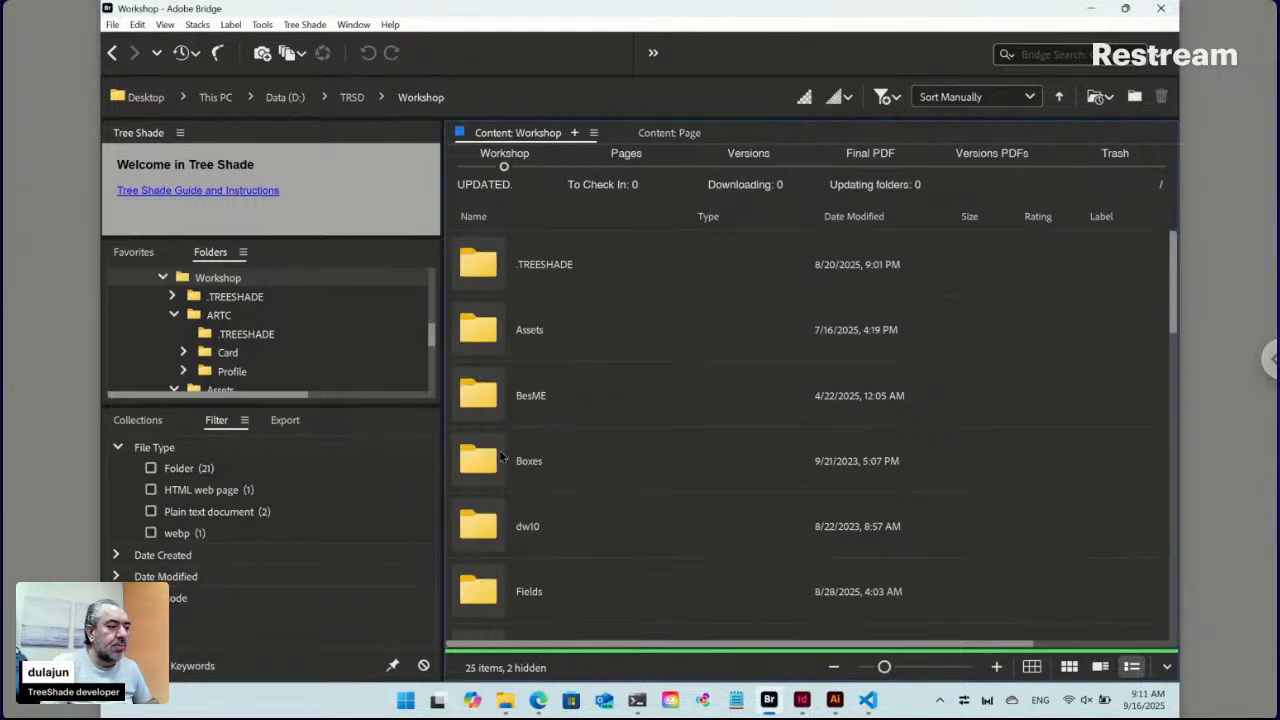
pyautogui.click(536, 462)
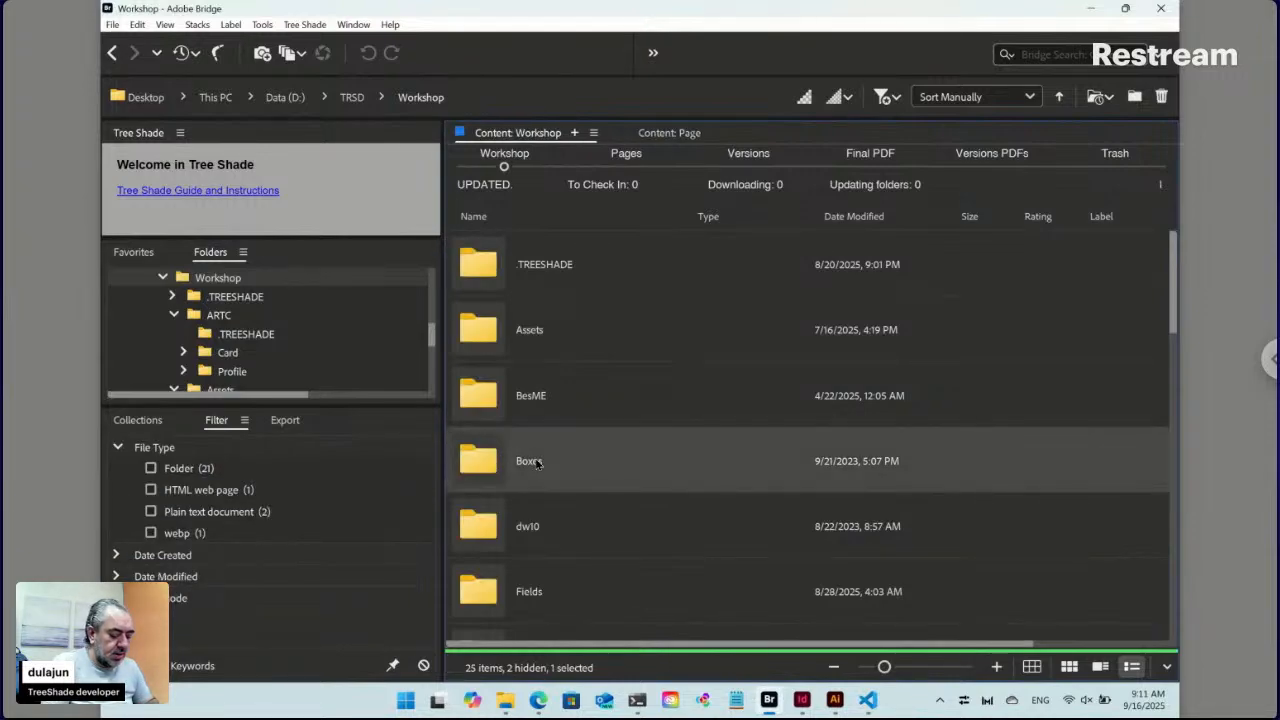
pyautogui.write('gal')
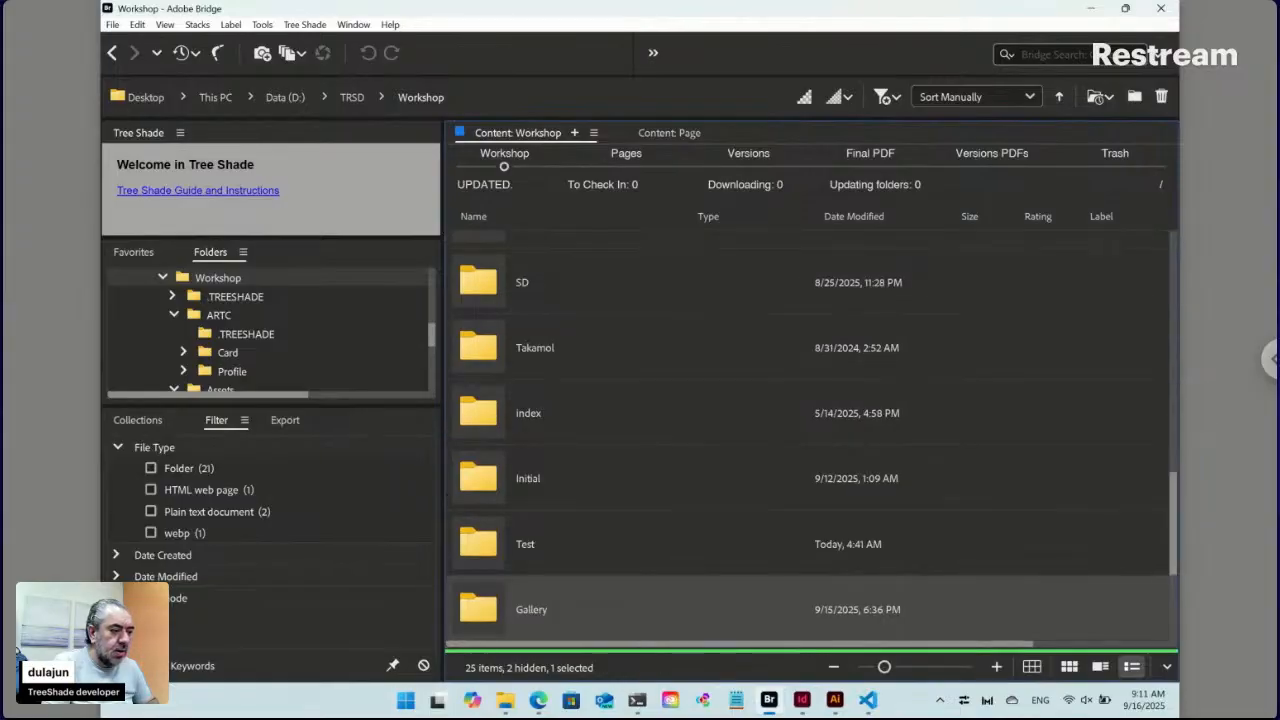
pyautogui.press('Return')
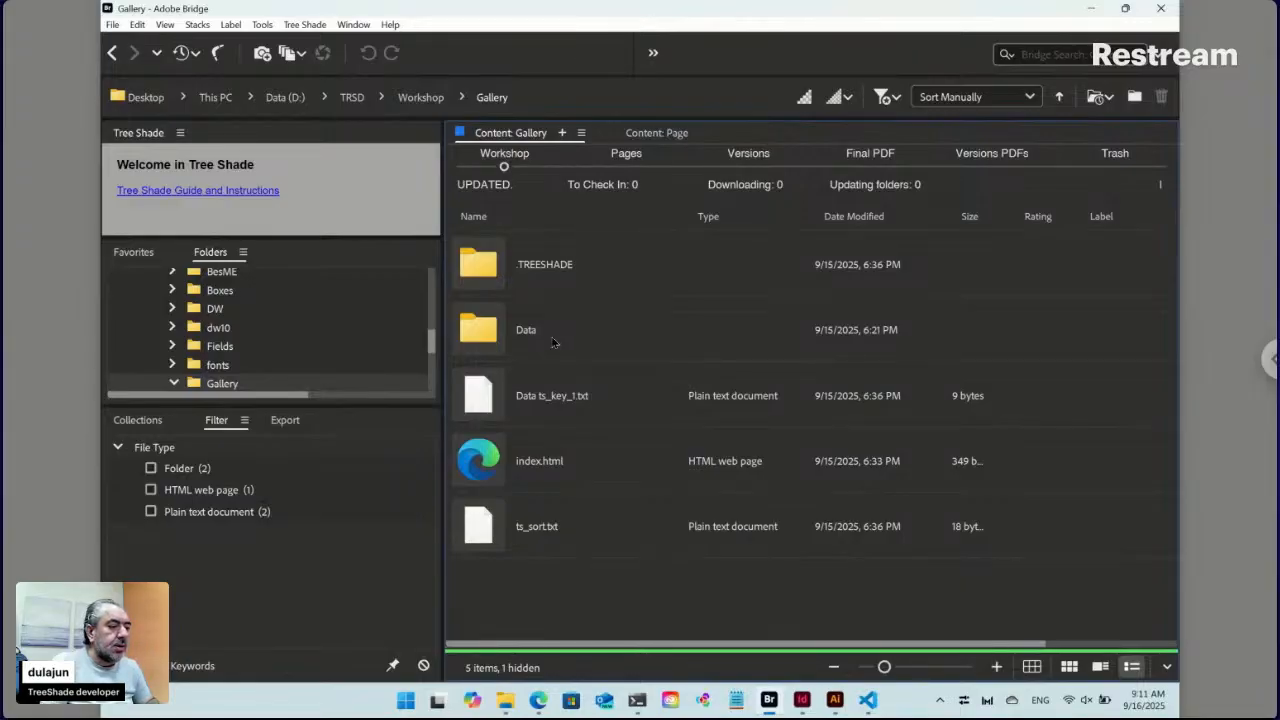
# Switch to Visual Studio Code and highlight the List and Main Title <ts> placeholders in Gallery's index.html, with the window maximized
pyautogui.click(559, 472)
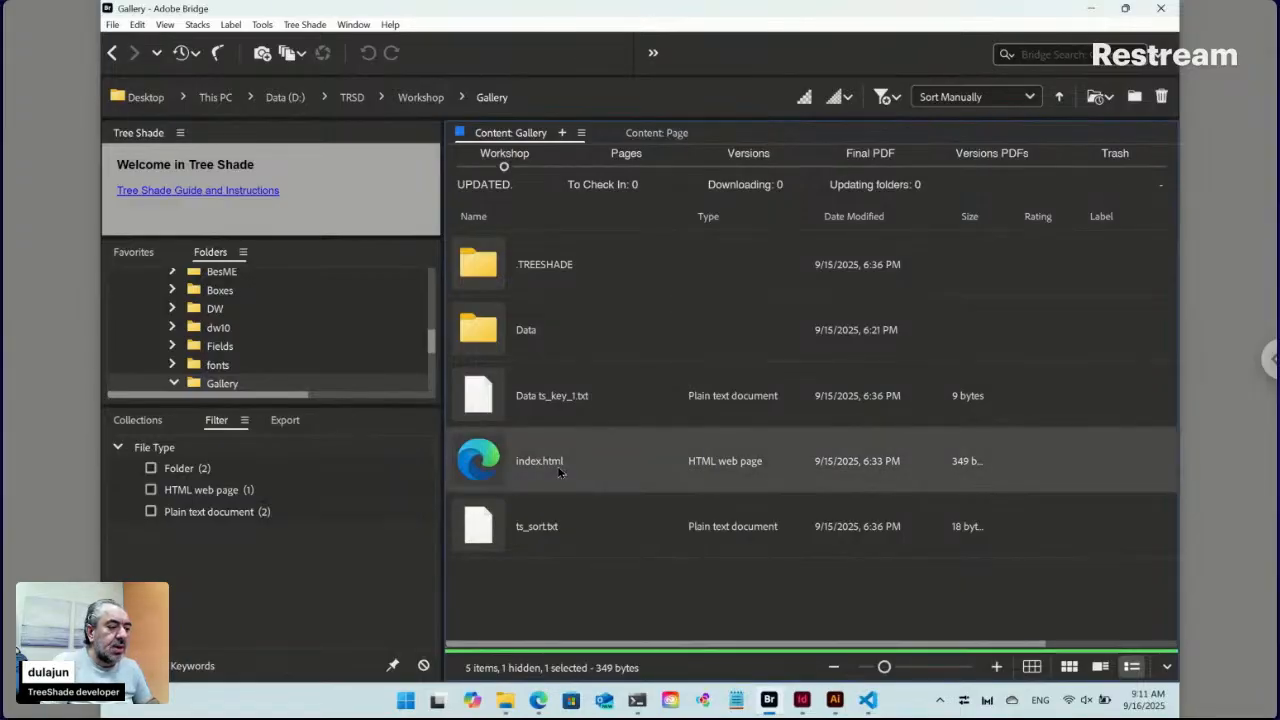
pyautogui.click(868, 702)
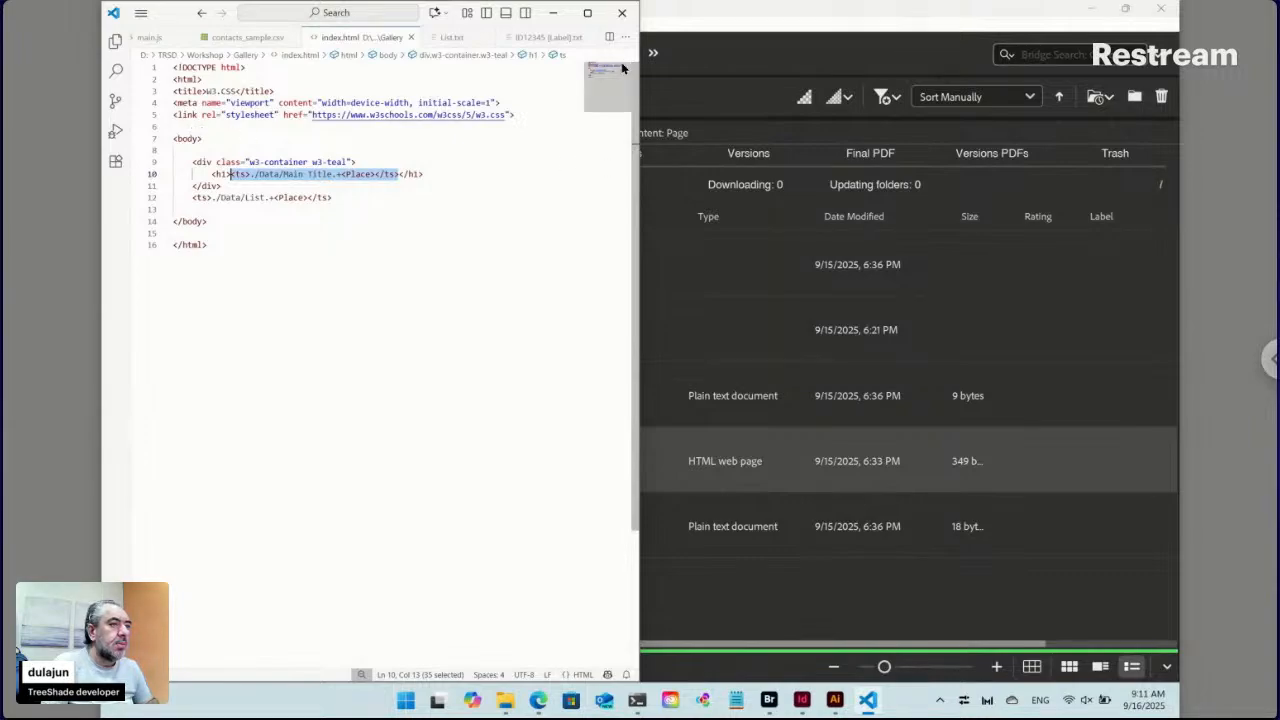
pyautogui.click(588, 13)
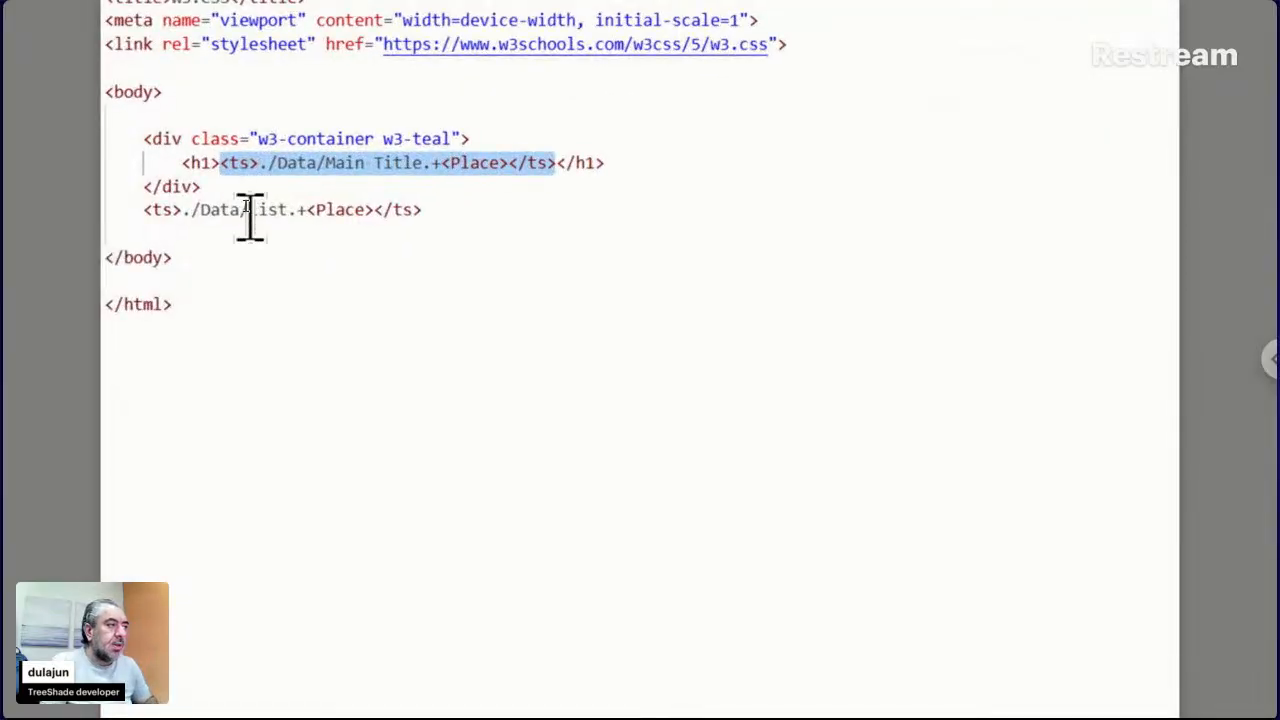
pyautogui.moveTo(423, 211); pyautogui.dragTo(232, 210)
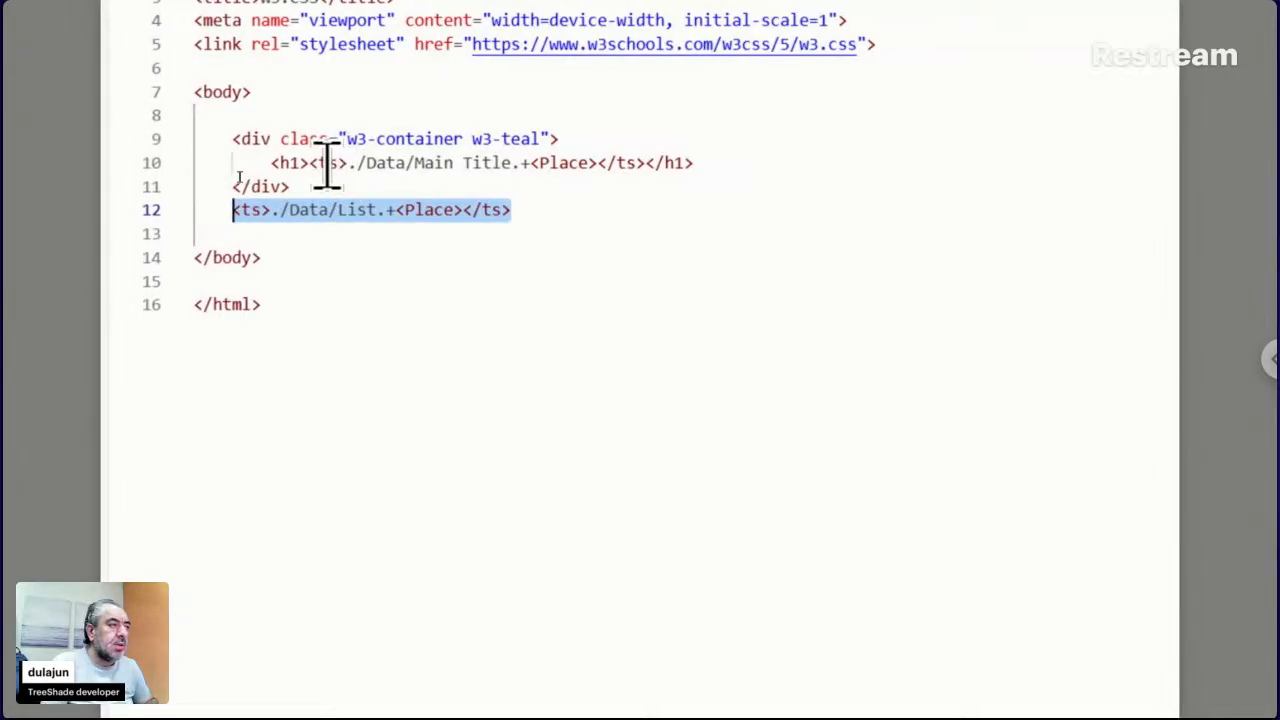
pyautogui.click(309, 163)
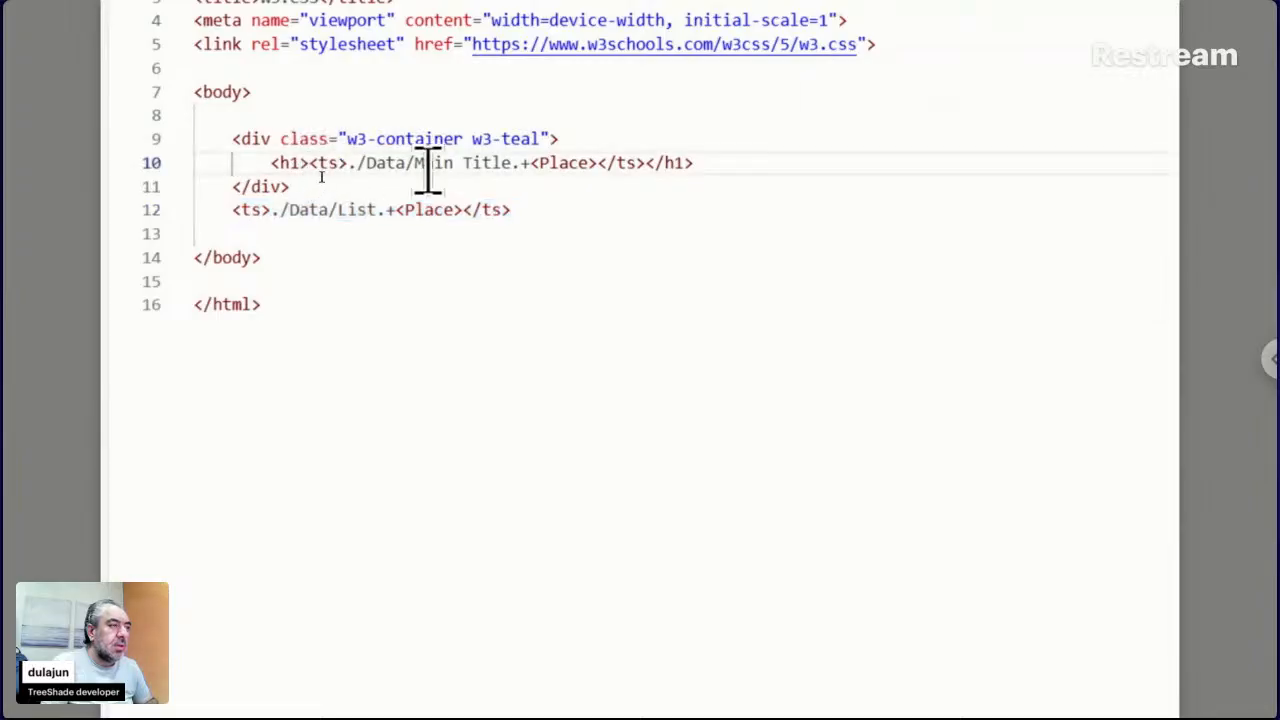
pyautogui.keyDown('shift'); pyautogui.click(646, 163); pyautogui.keyUp('shift')
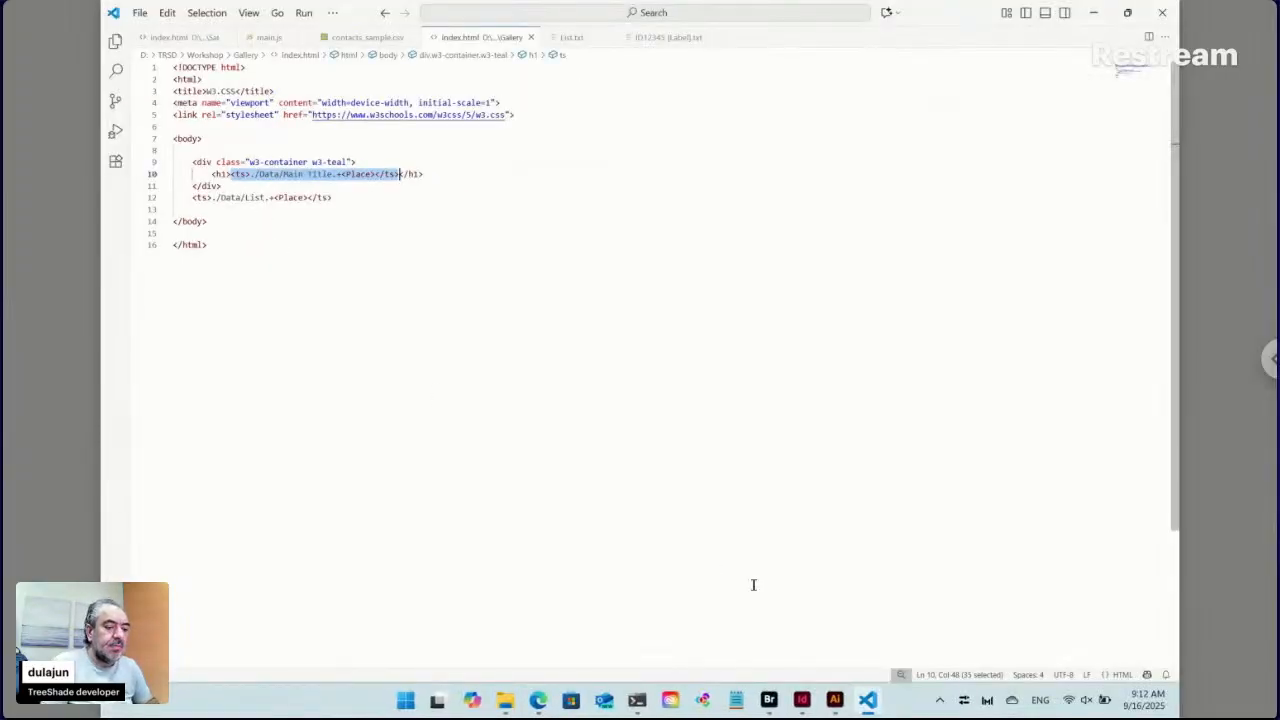
# Switch back to Adobe Bridge and open the List folder inside Gallery's Data folder
pyautogui.click(769, 700)
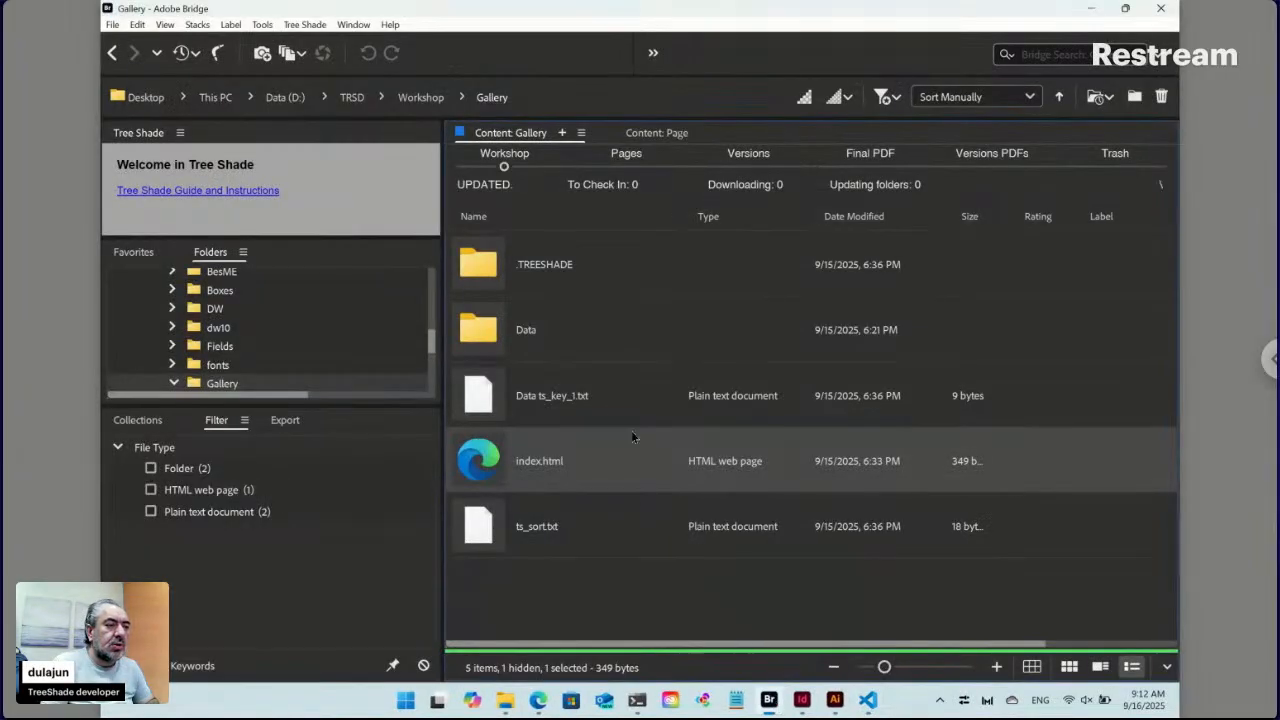
pyautogui.click(492, 336)
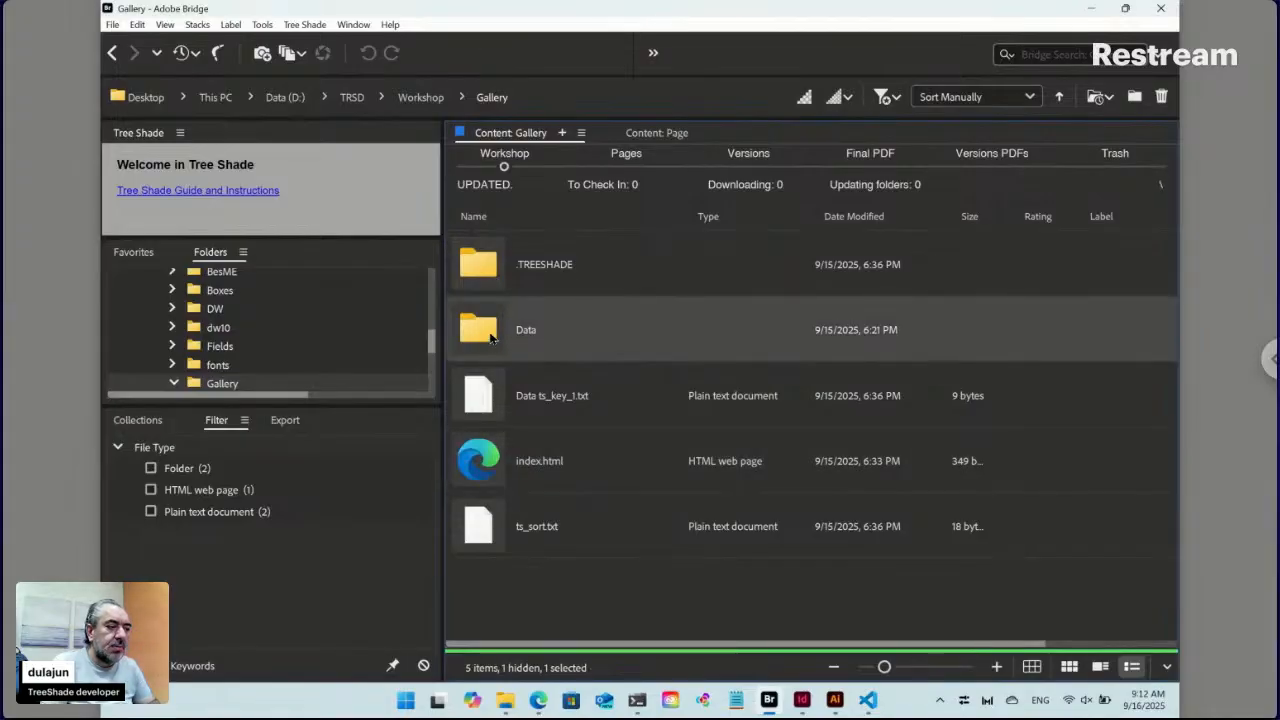
pyautogui.doubleClick(492, 336)
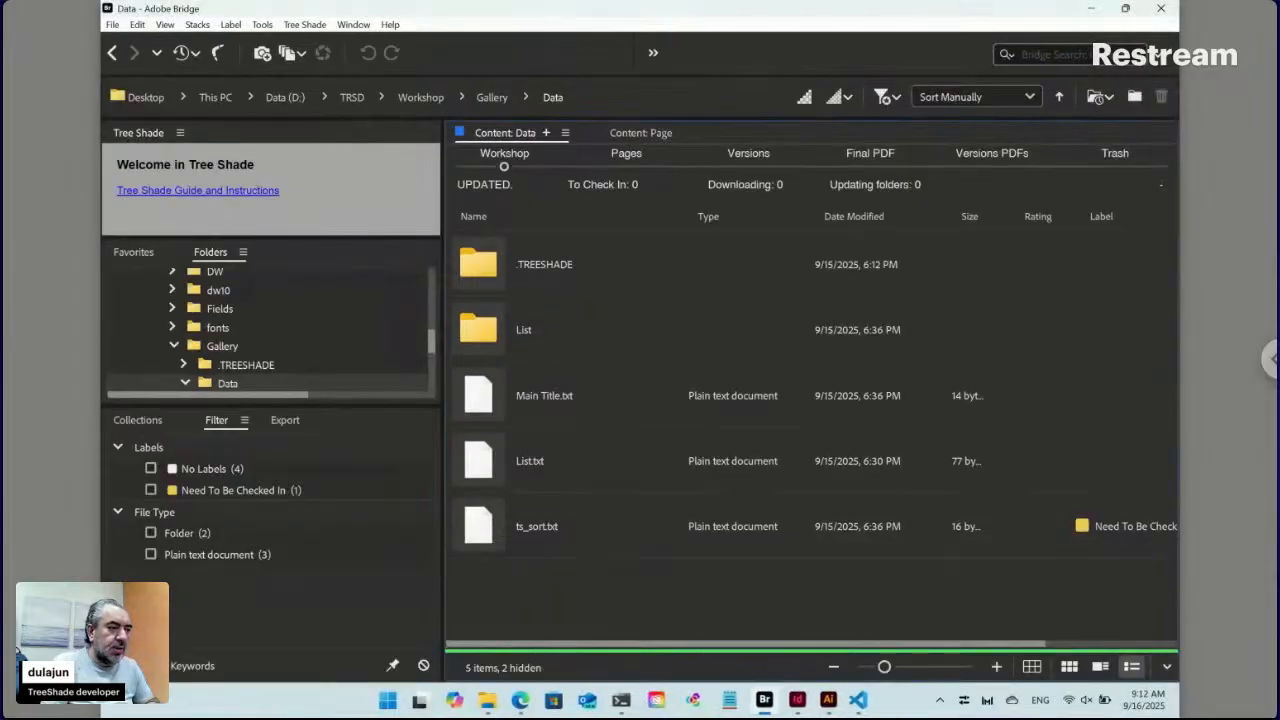
pyautogui.doubleClick(500, 336)
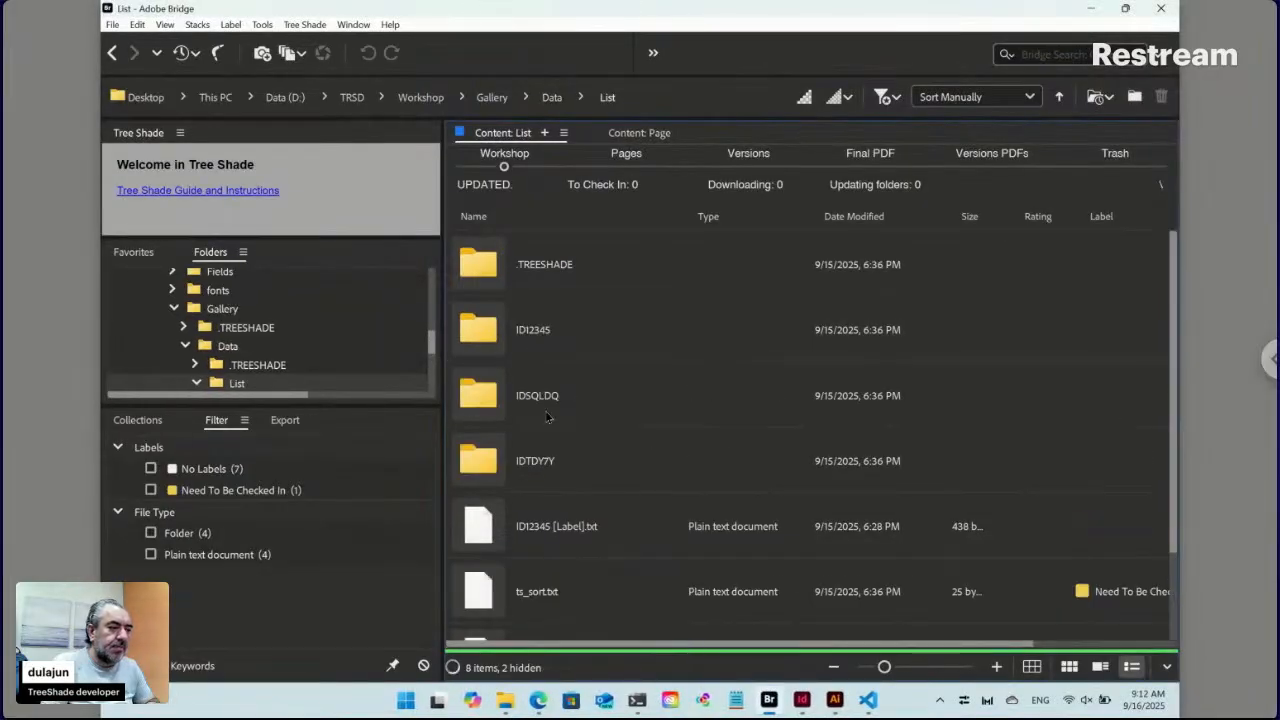
# Select the three [Label].txt files in the List folder and compare them with their matching ID folders
pyautogui.scroll(-2, 560, 470)
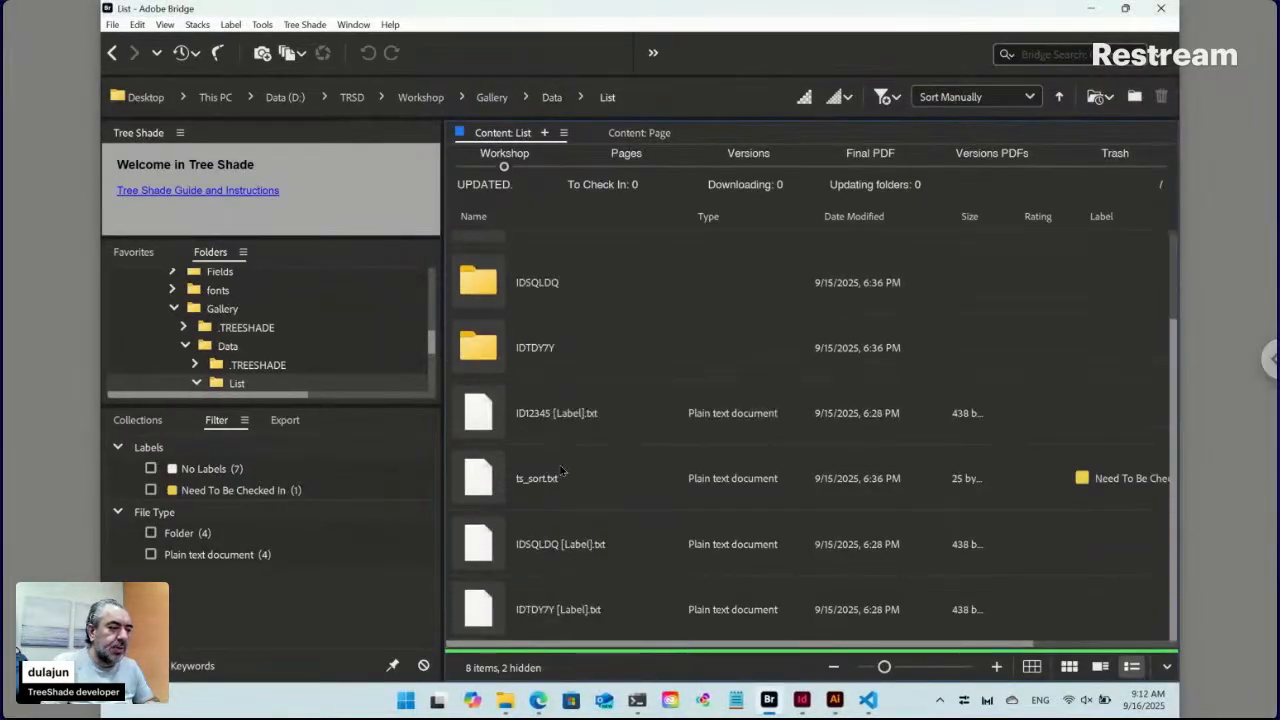
pyautogui.click(538, 425)
pyautogui.keyDown('ctrl'); pyautogui.click(541, 546); pyautogui.keyUp('ctrl')
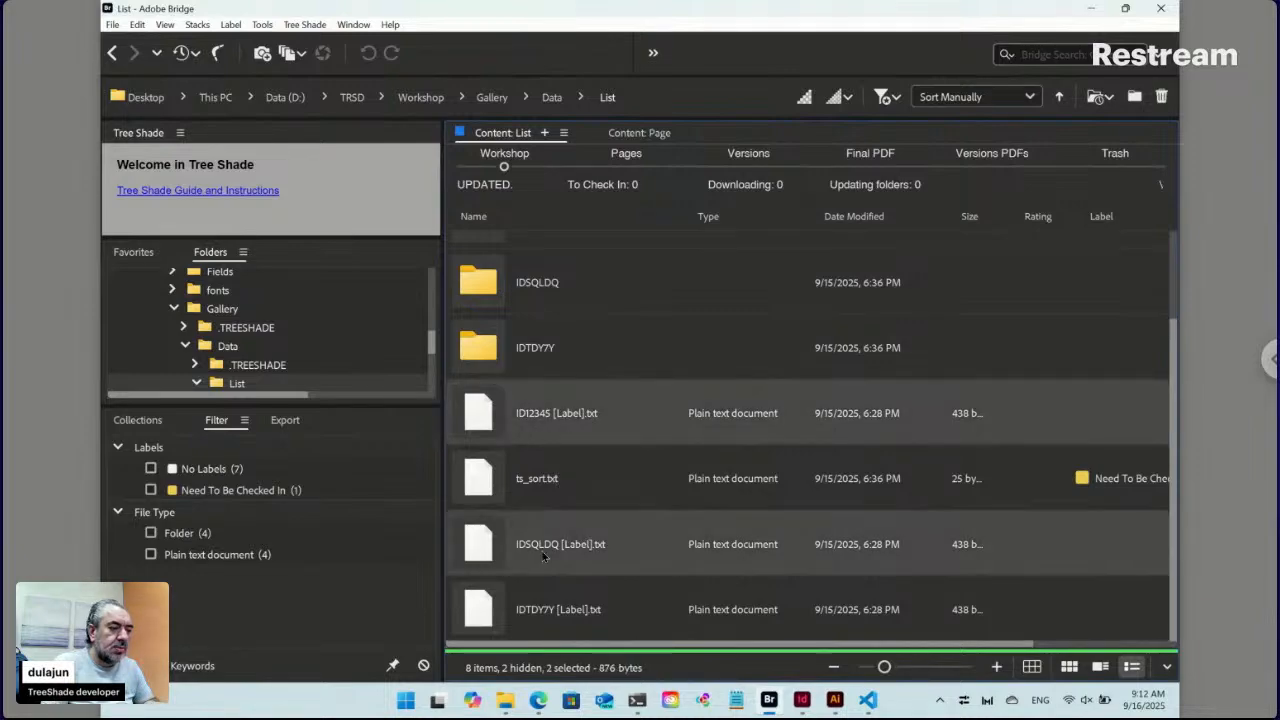
pyautogui.keyDown('ctrl'); pyautogui.click(558, 609); pyautogui.keyUp('ctrl')
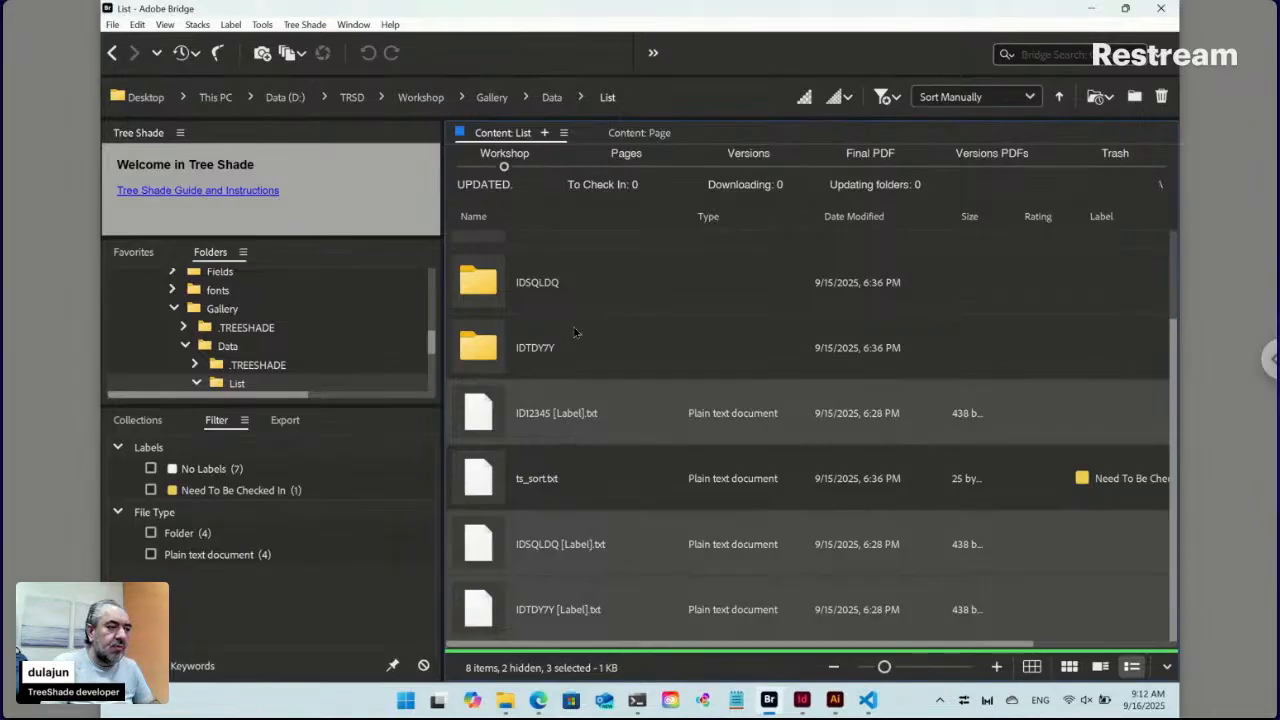
pyautogui.scroll(2, 567, 356)
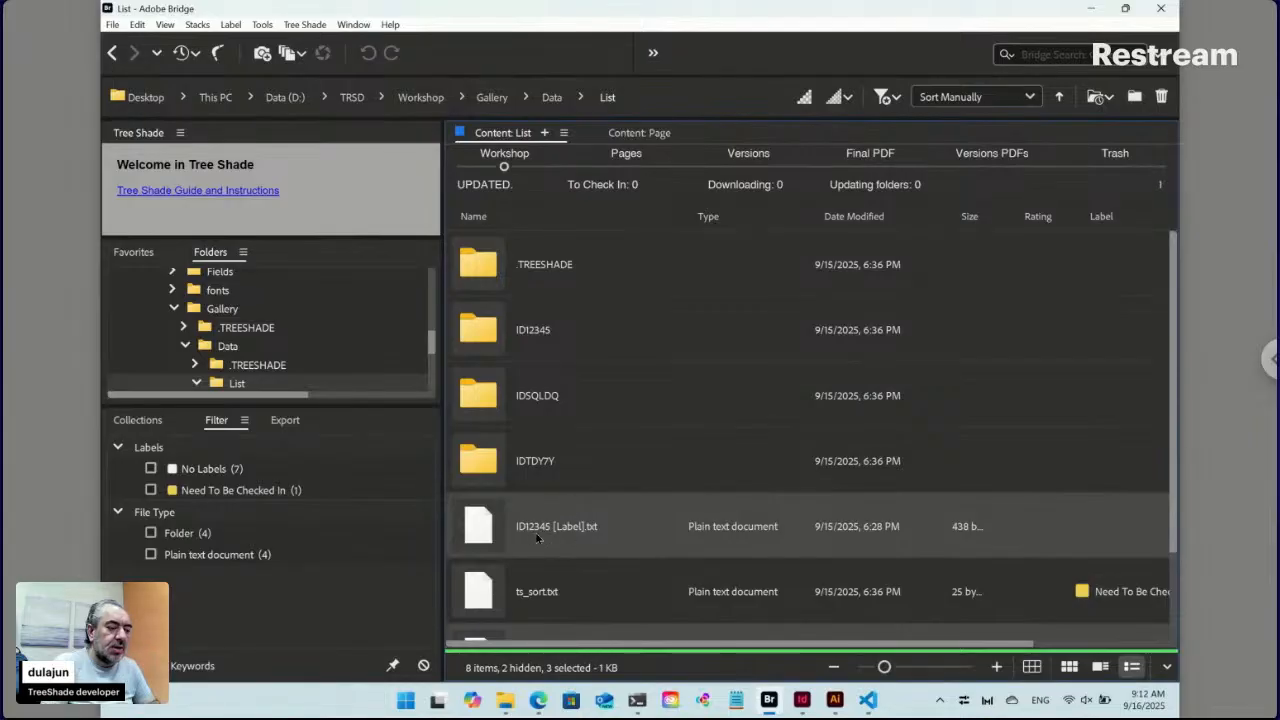
pyautogui.scroll(-2, 550, 540)
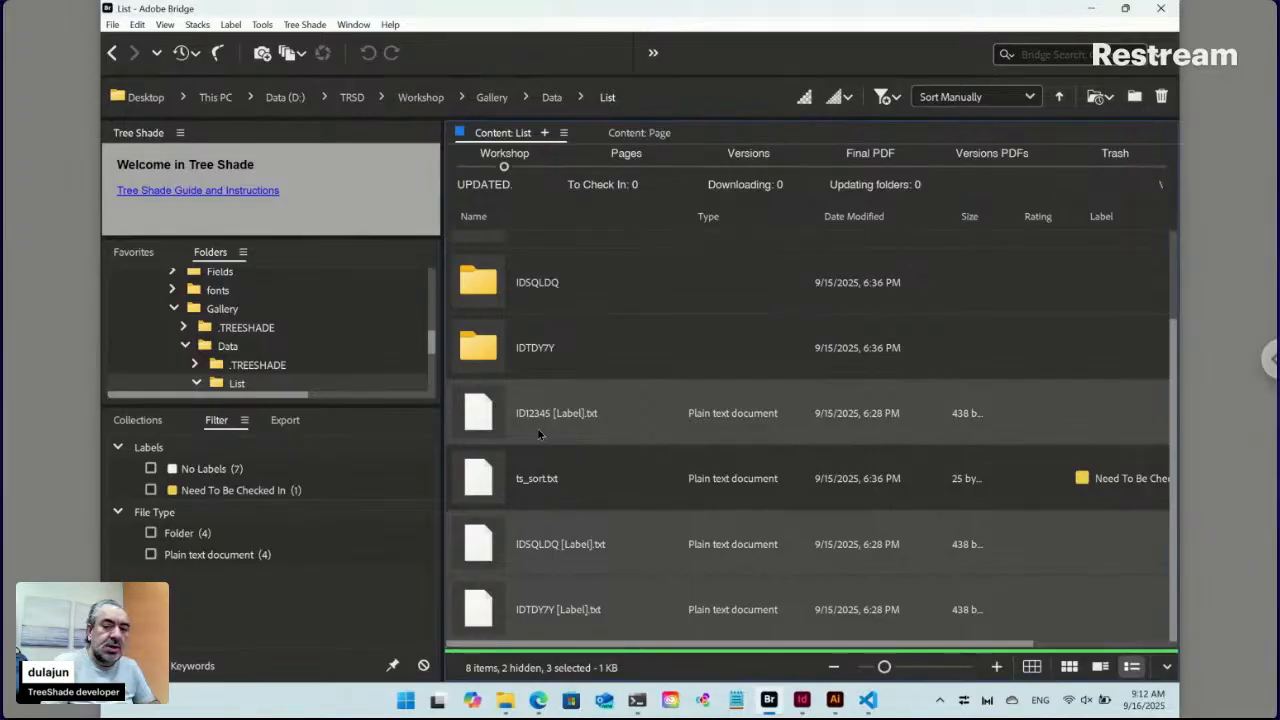
# Open the text content of ID12345 [Label].txt, declining to open its paired folder
pyautogui.click(484, 415)
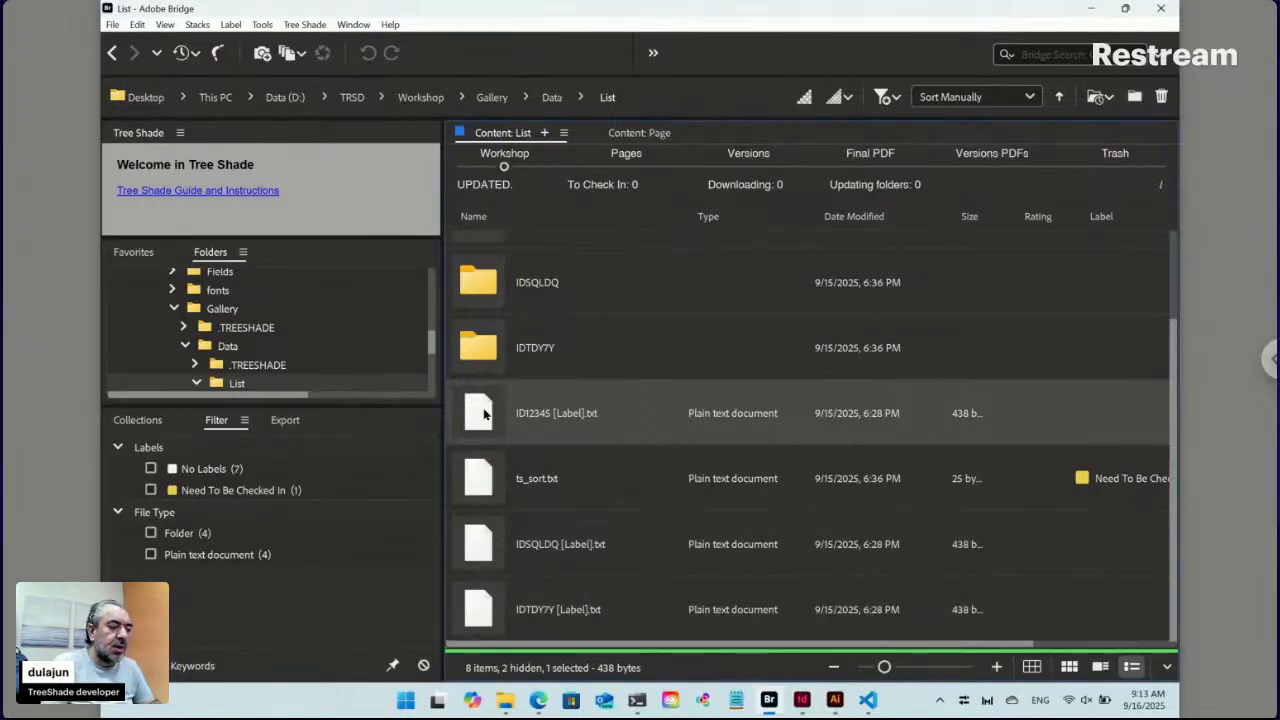
pyautogui.doubleClick(484, 415)
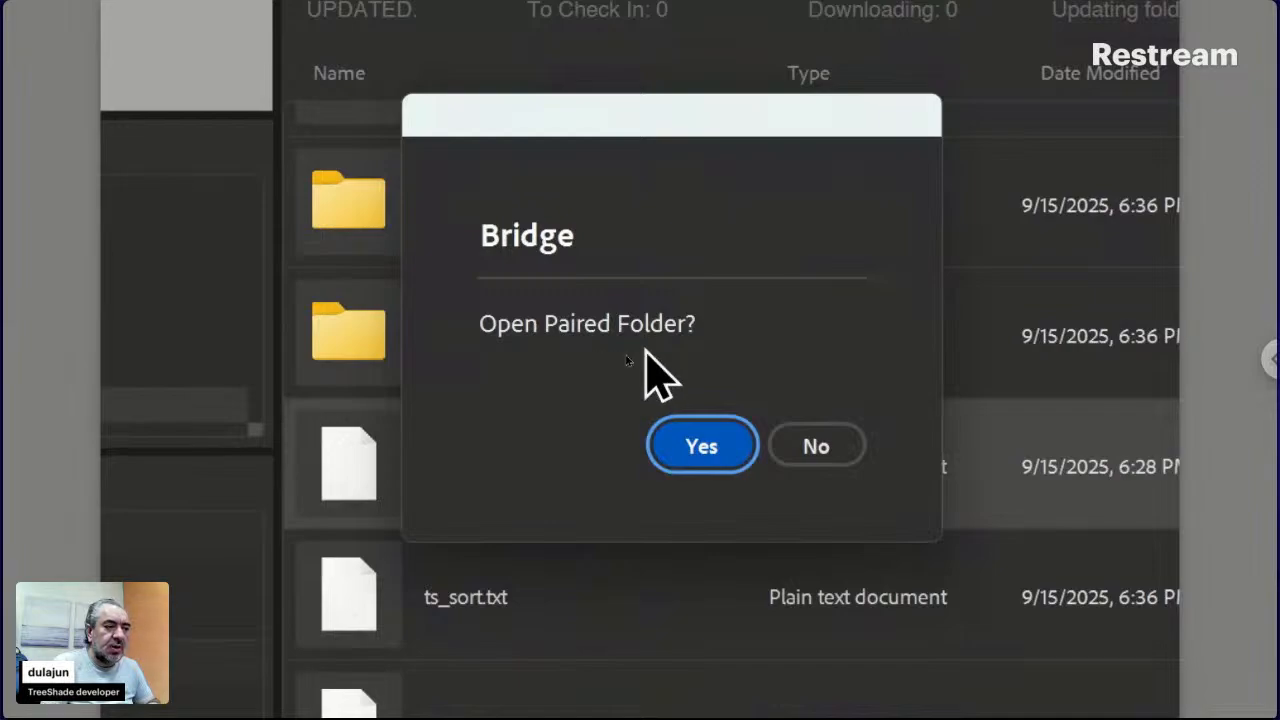
pyautogui.click(816, 447)
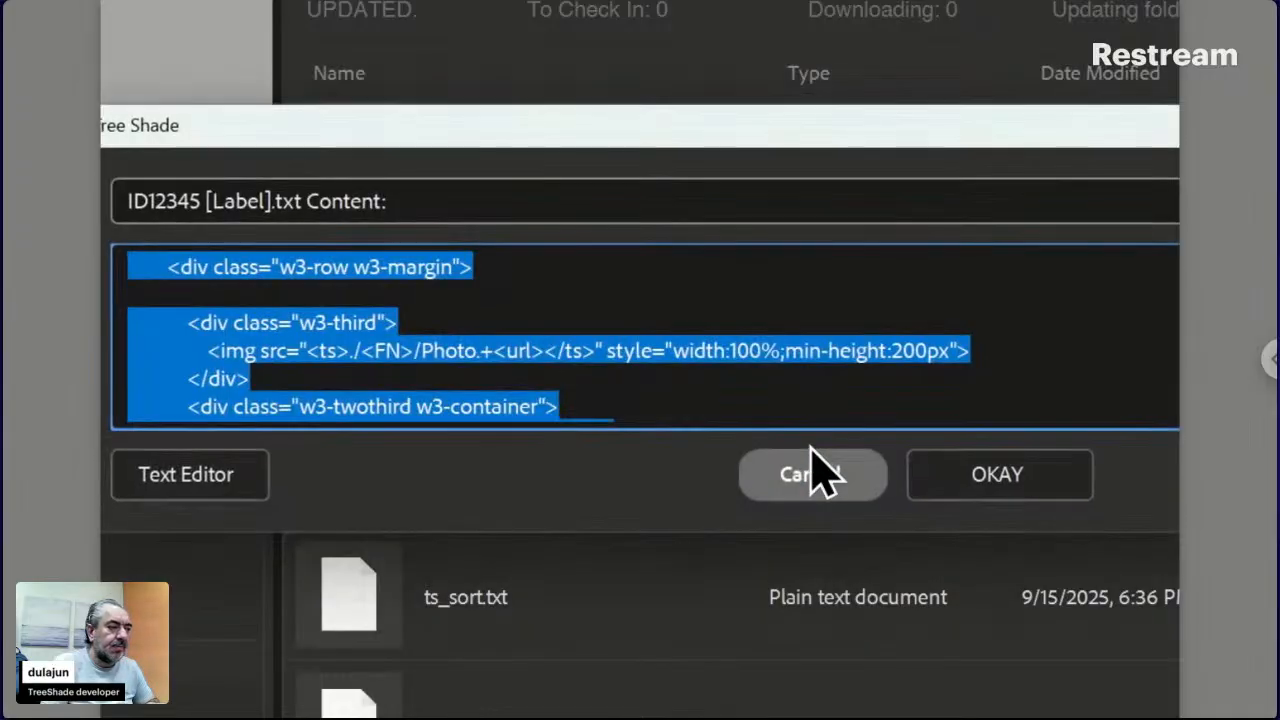
# Highlight and read through the HTML content of ID12345 [Label].txt down to its Description placeholder, and close the content dialog without changes
pyautogui.click(297, 303)
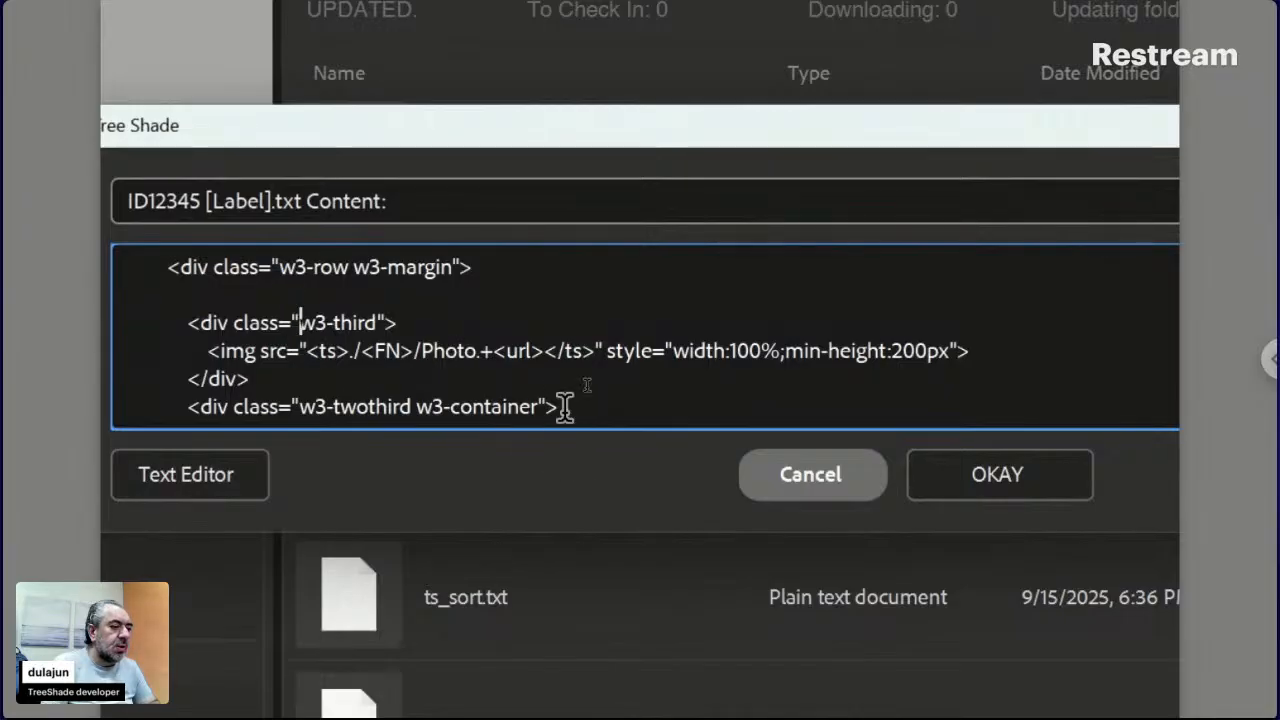
pyautogui.moveTo(577, 406); pyautogui.dragTo(153, 342)
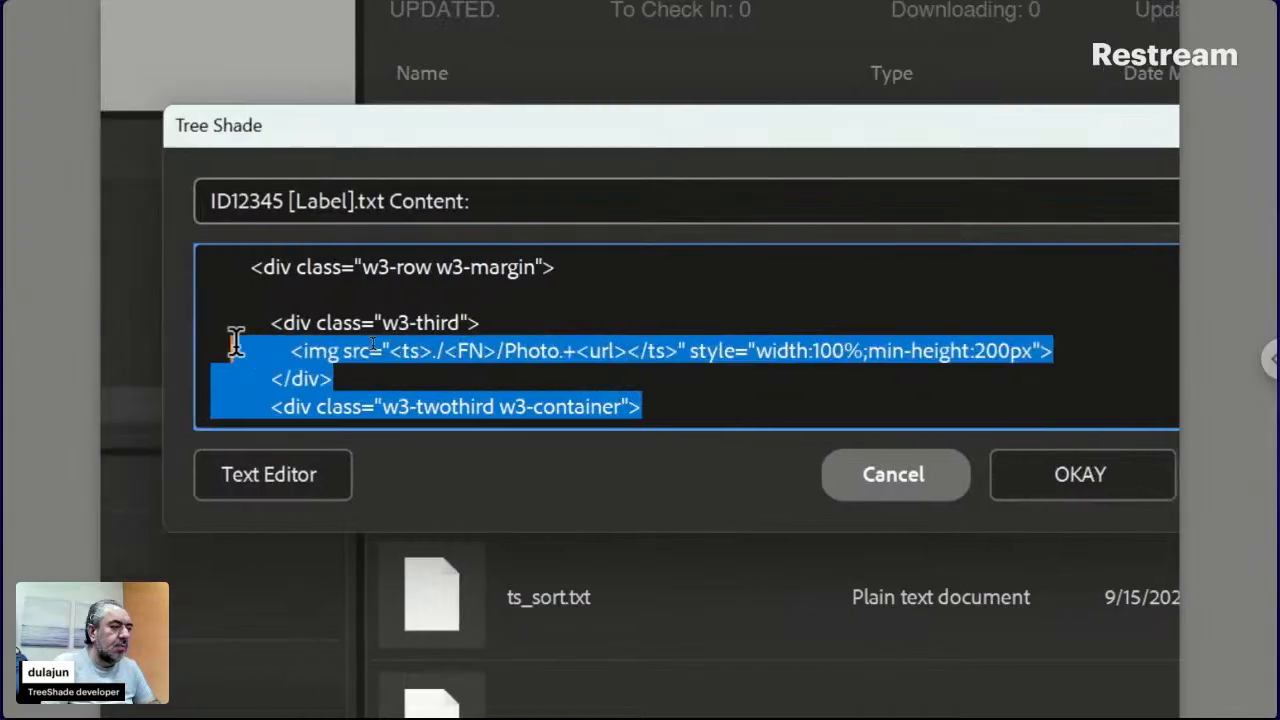
pyautogui.moveTo(236, 342); pyautogui.dragTo(205, 263)
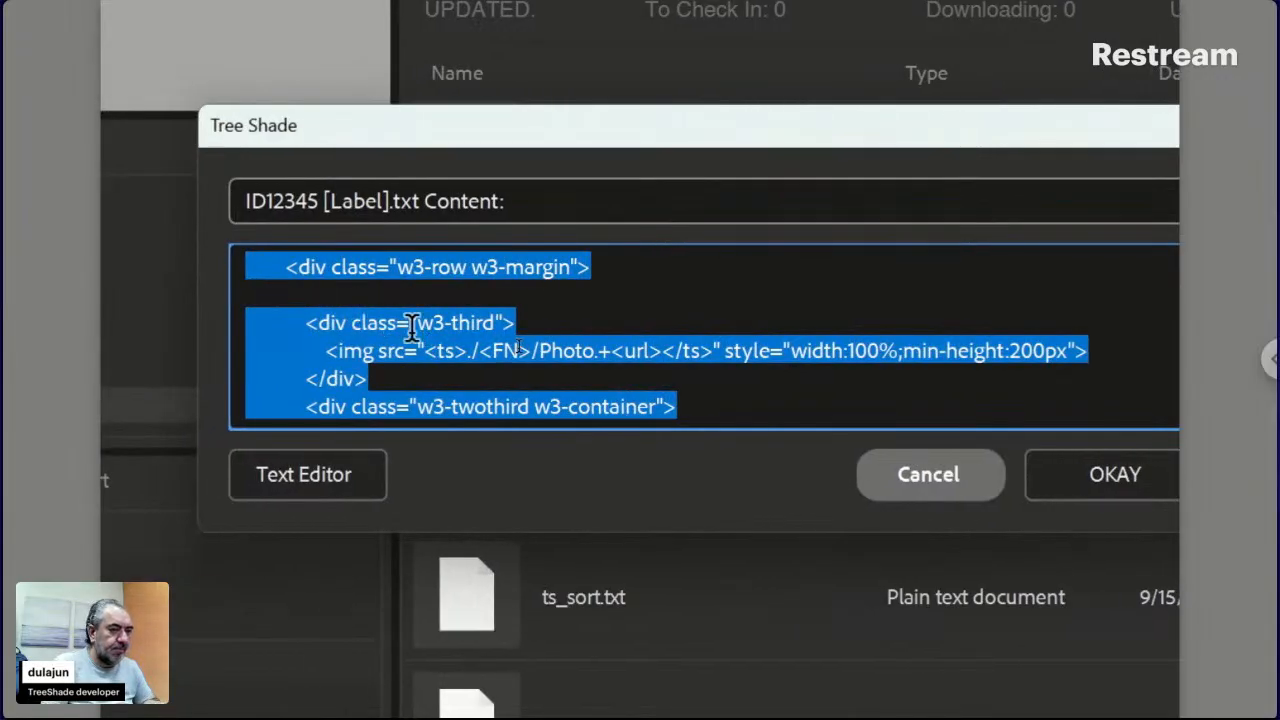
pyautogui.scroll(-4, 562, 328)
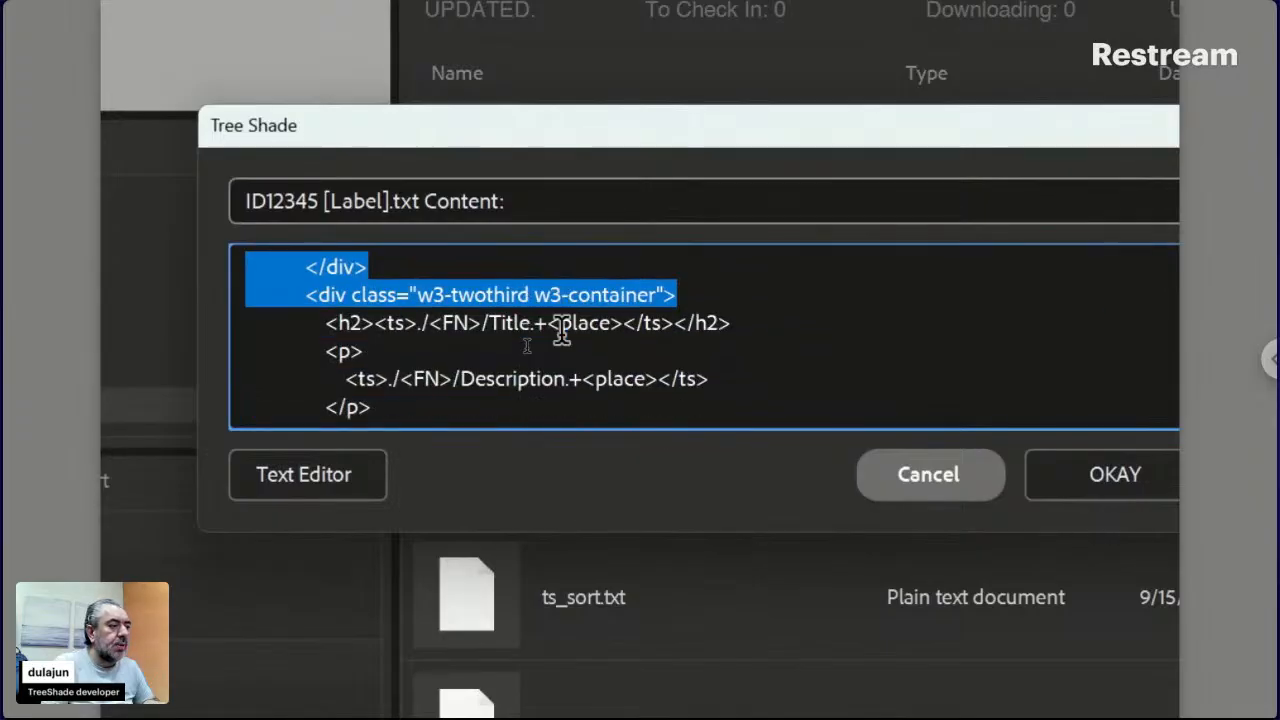
pyautogui.click(900, 472)
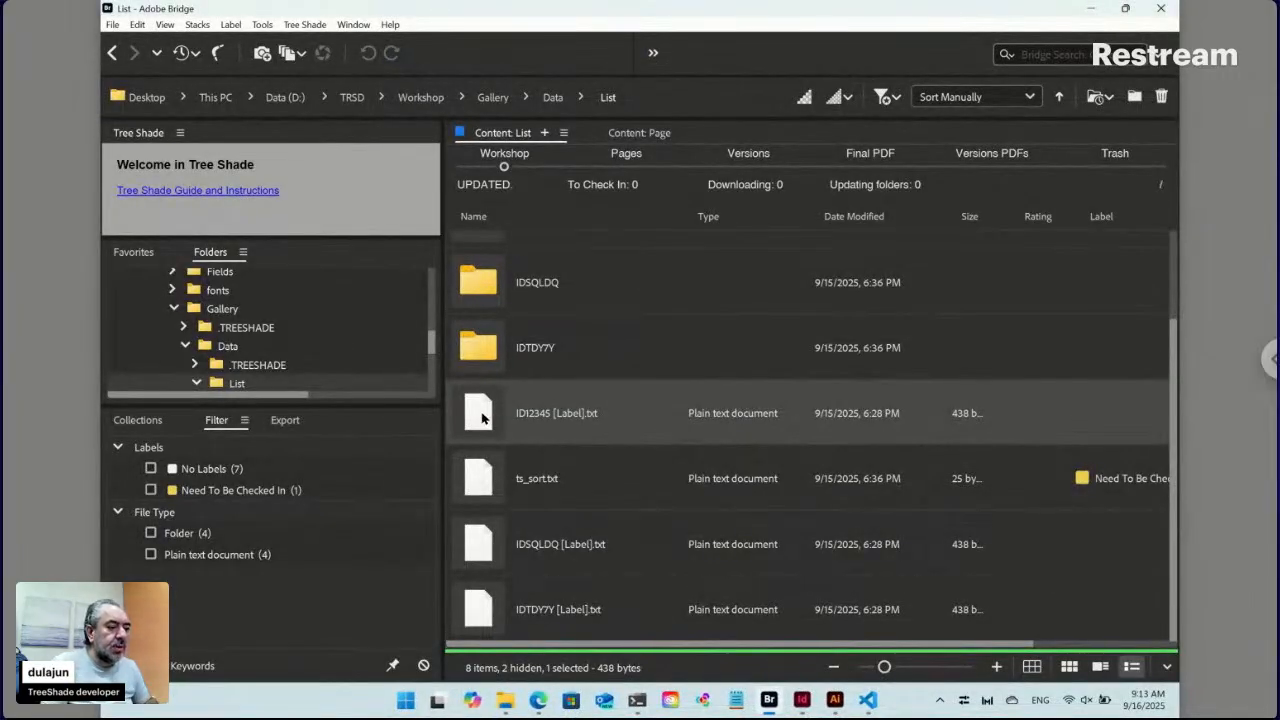
# Switch to Visual Studio Code and highlight the Photo, Title and Description <ts> placeholders in ID12345 [Label].txt
pyautogui.click(868, 700)
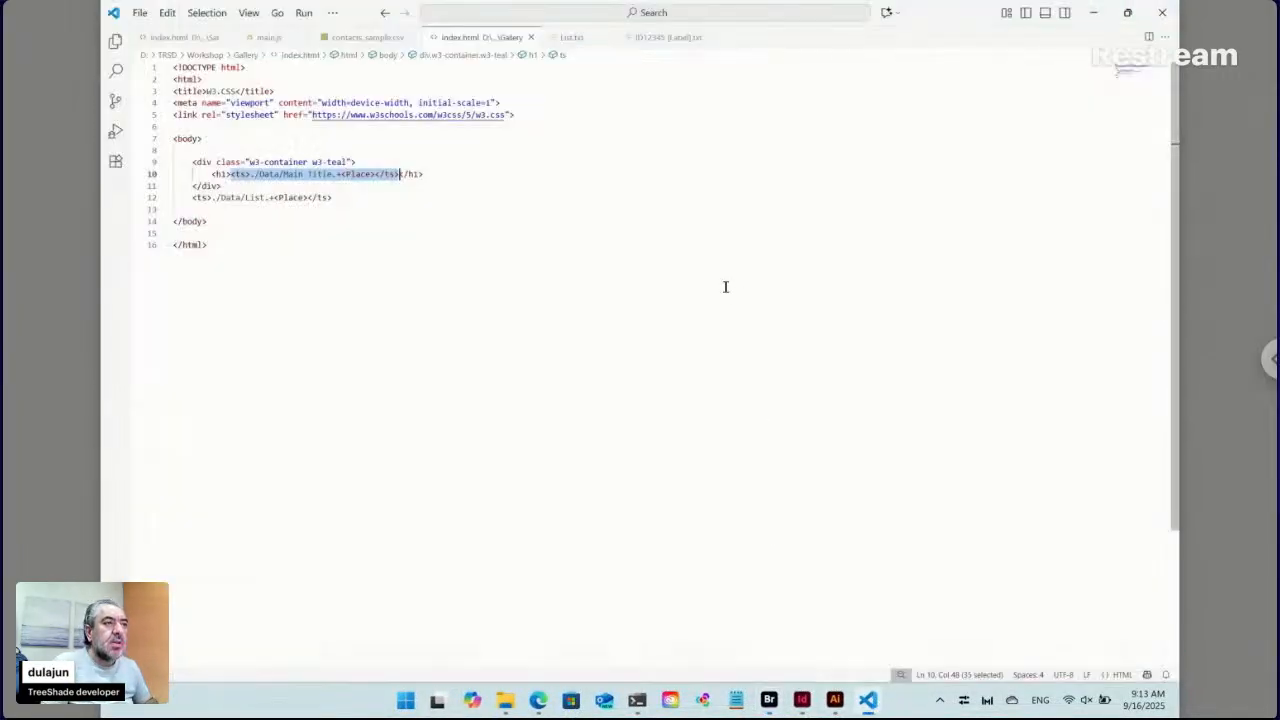
pyautogui.click(655, 40)
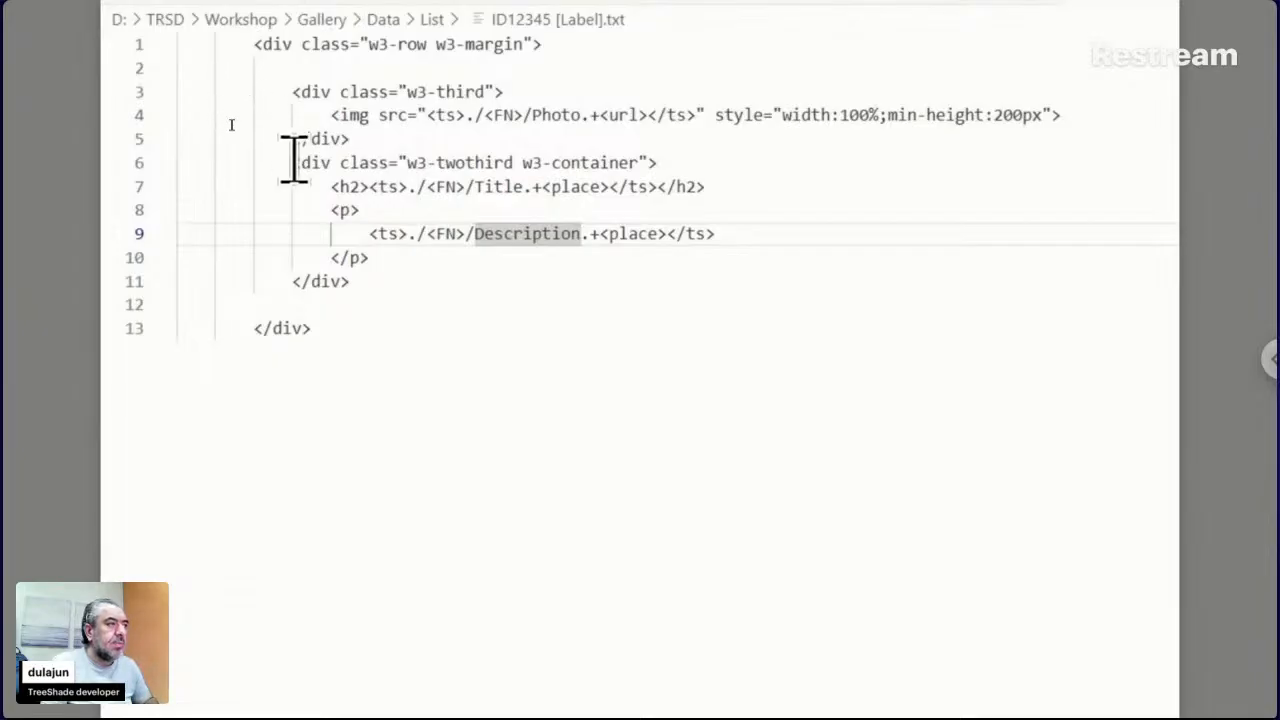
pyautogui.scroll(-1, 294, 160)
pyautogui.scroll(1, 294, 160)
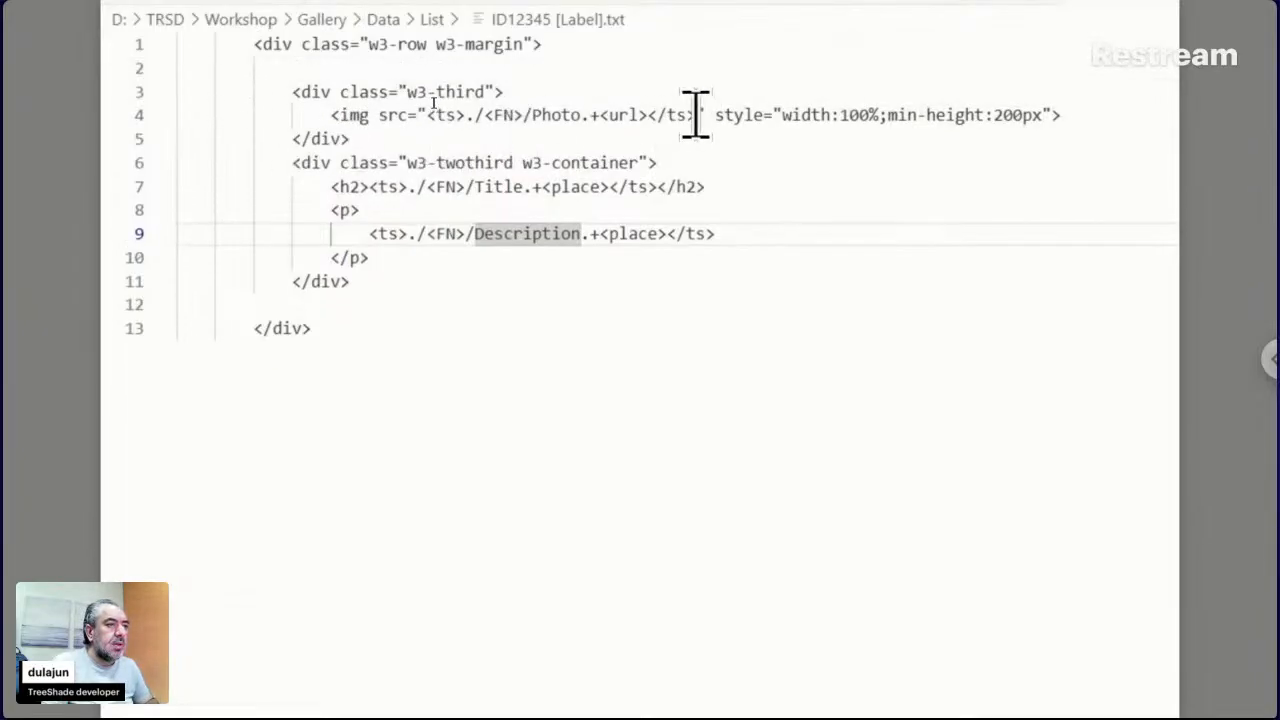
pyautogui.moveTo(696, 115); pyautogui.dragTo(425, 115)
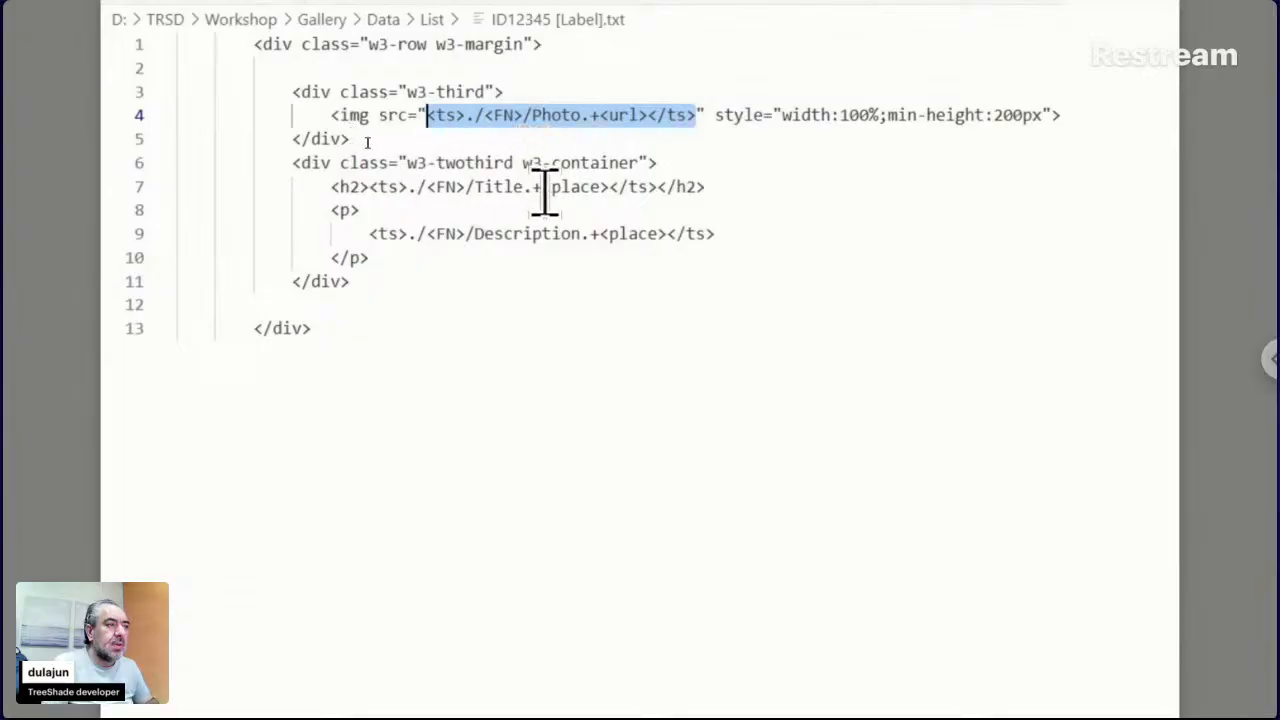
pyautogui.click(655, 187)
pyautogui.moveTo(655, 188); pyautogui.dragTo(371, 195)
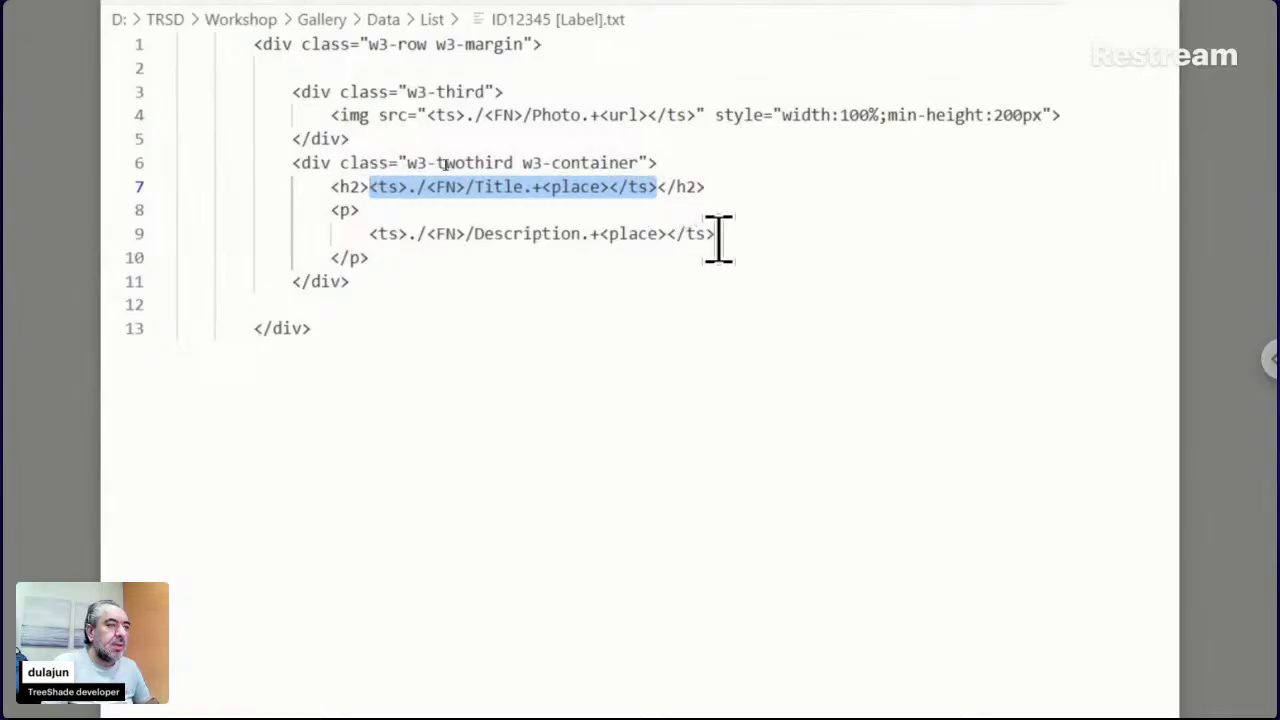
pyautogui.moveTo(718, 237); pyautogui.dragTo(366, 233)
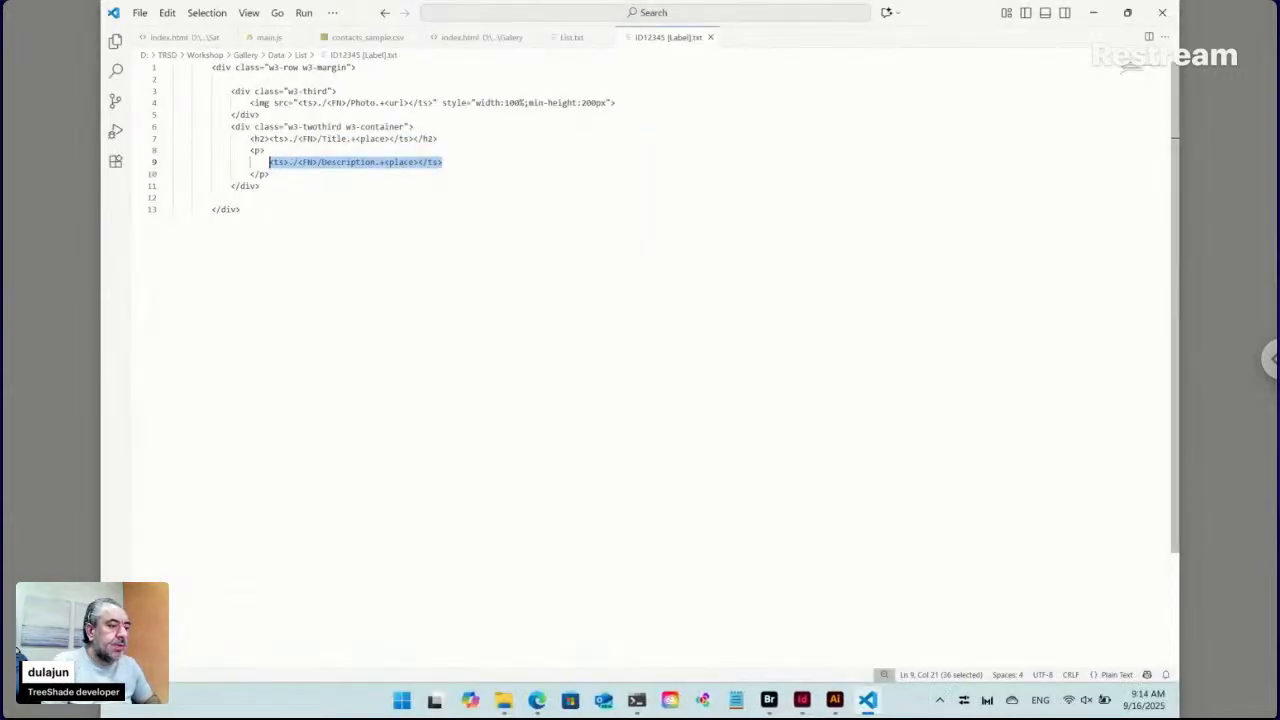
# Switch to Adobe Bridge and create a new Creative Cloud InDesign file named Layout in the Gallery folder with Tree Shade
pyautogui.click(769, 700)
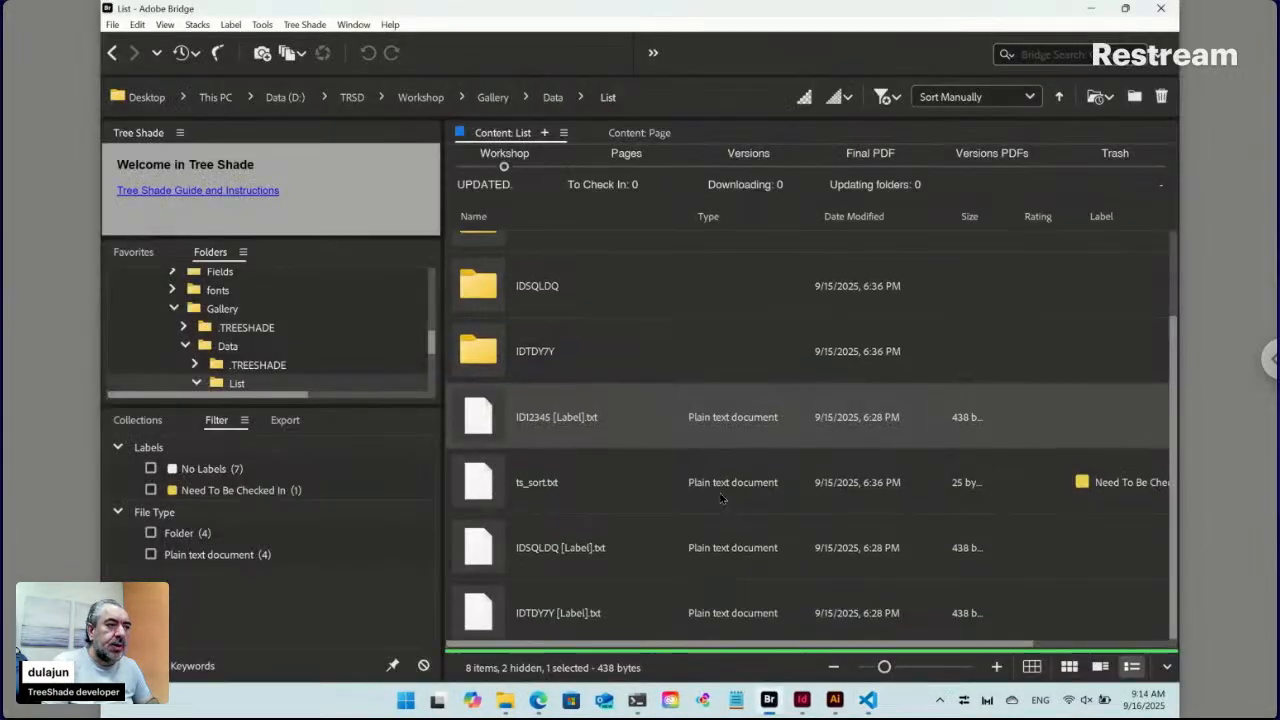
pyautogui.click(493, 100)
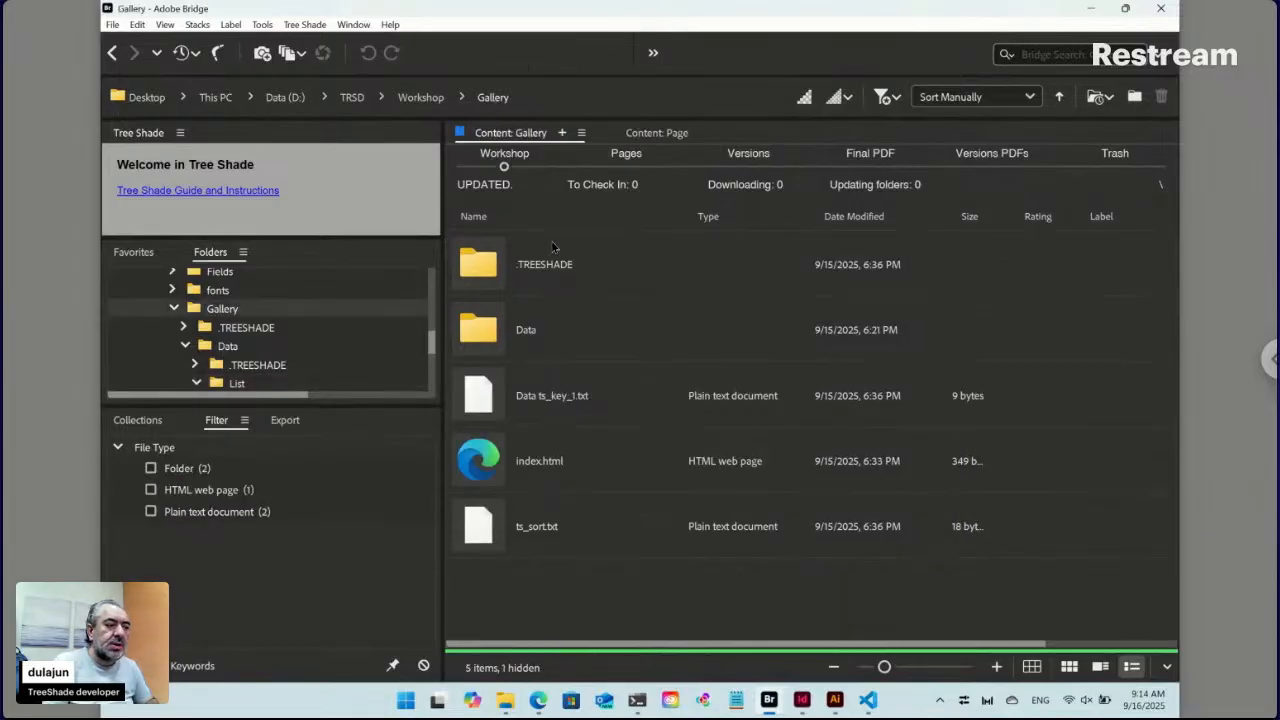
pyautogui.click(305, 25)
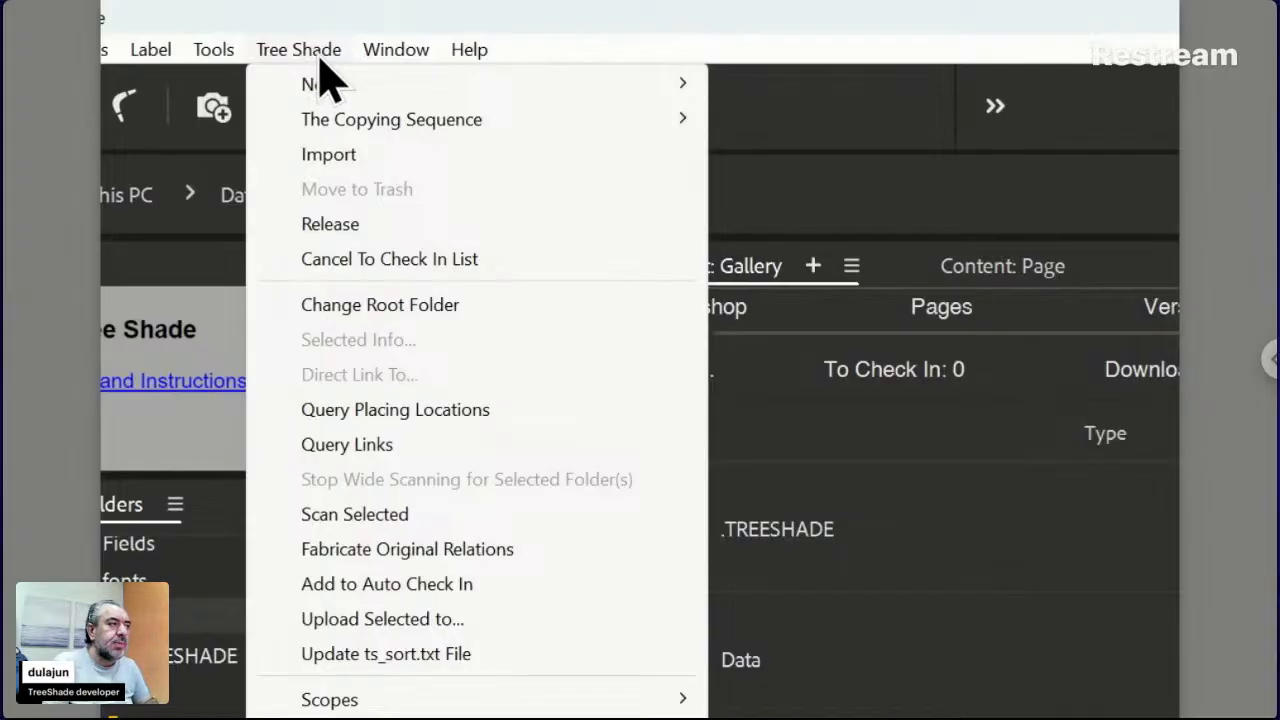
pyautogui.moveTo(329, 80)
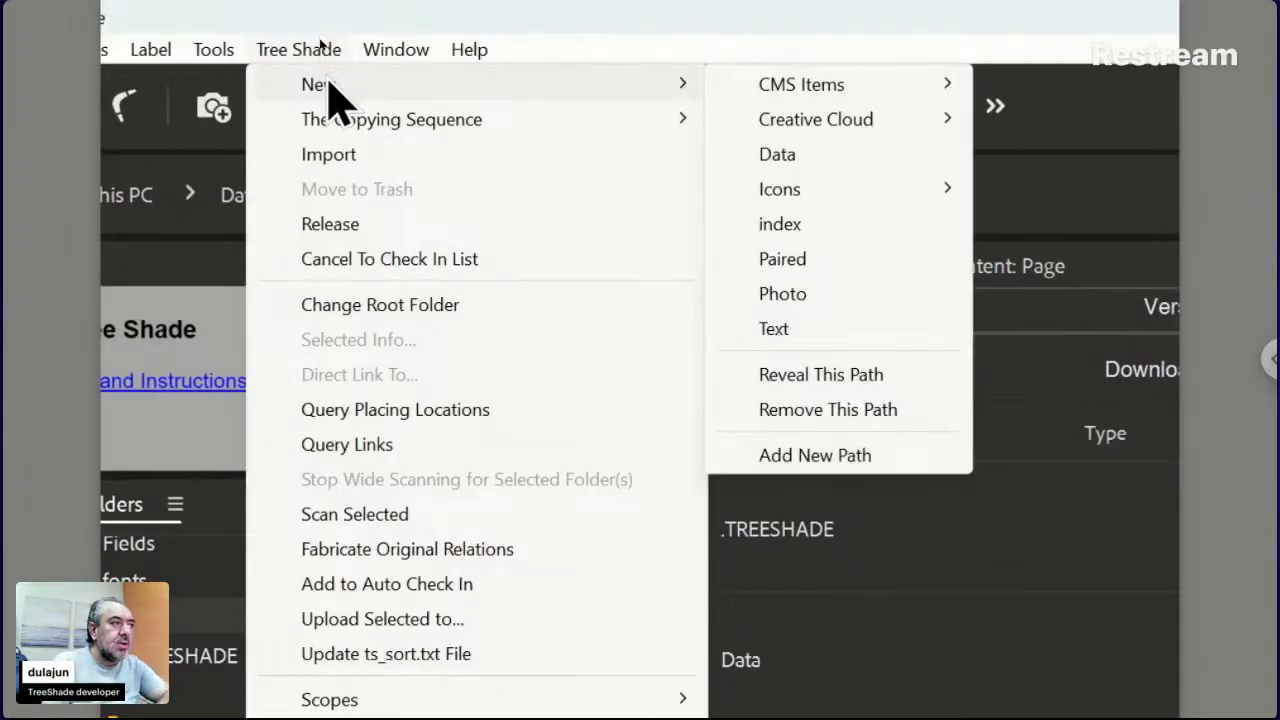
pyautogui.moveTo(766, 126)
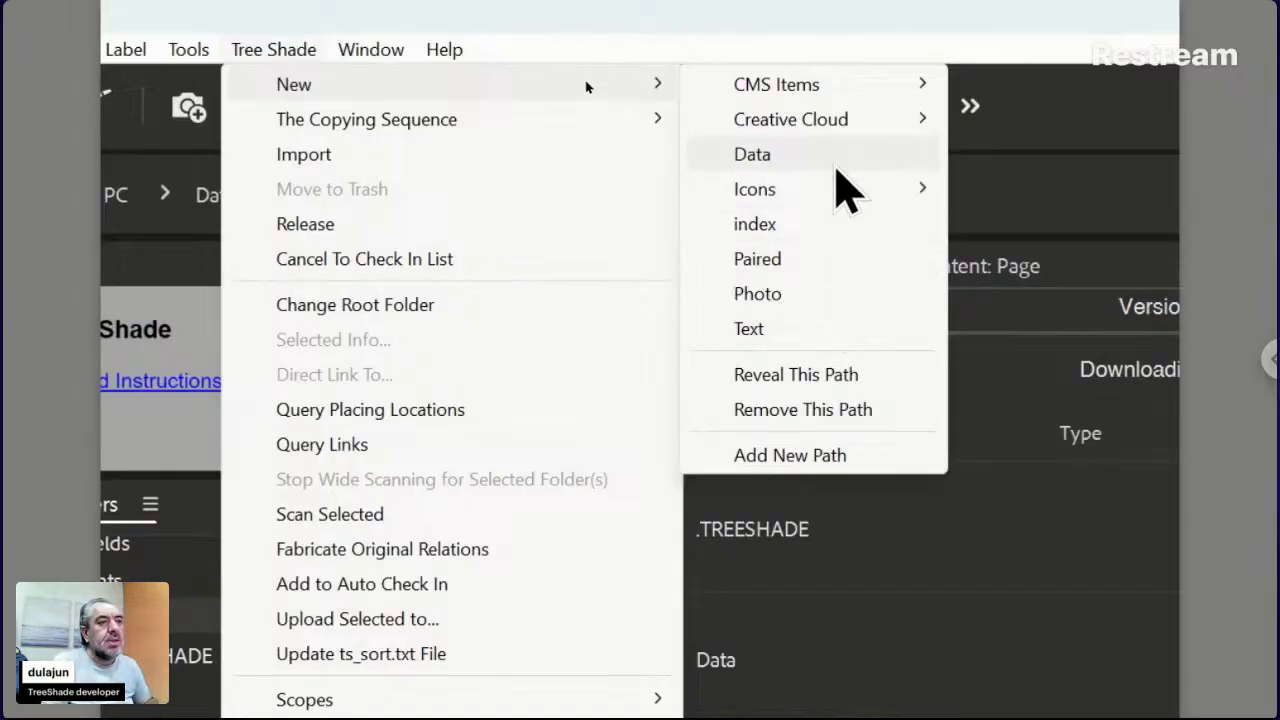
pyautogui.moveTo(835, 124)
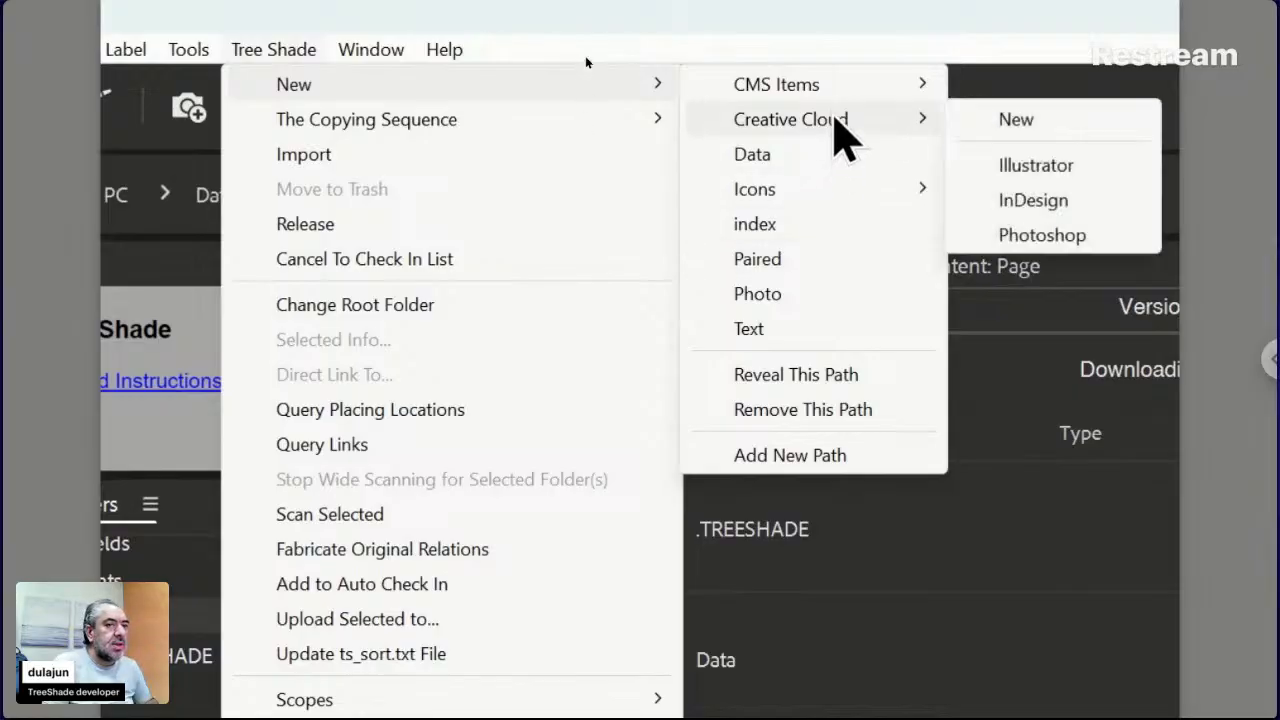
pyautogui.click(1087, 208)
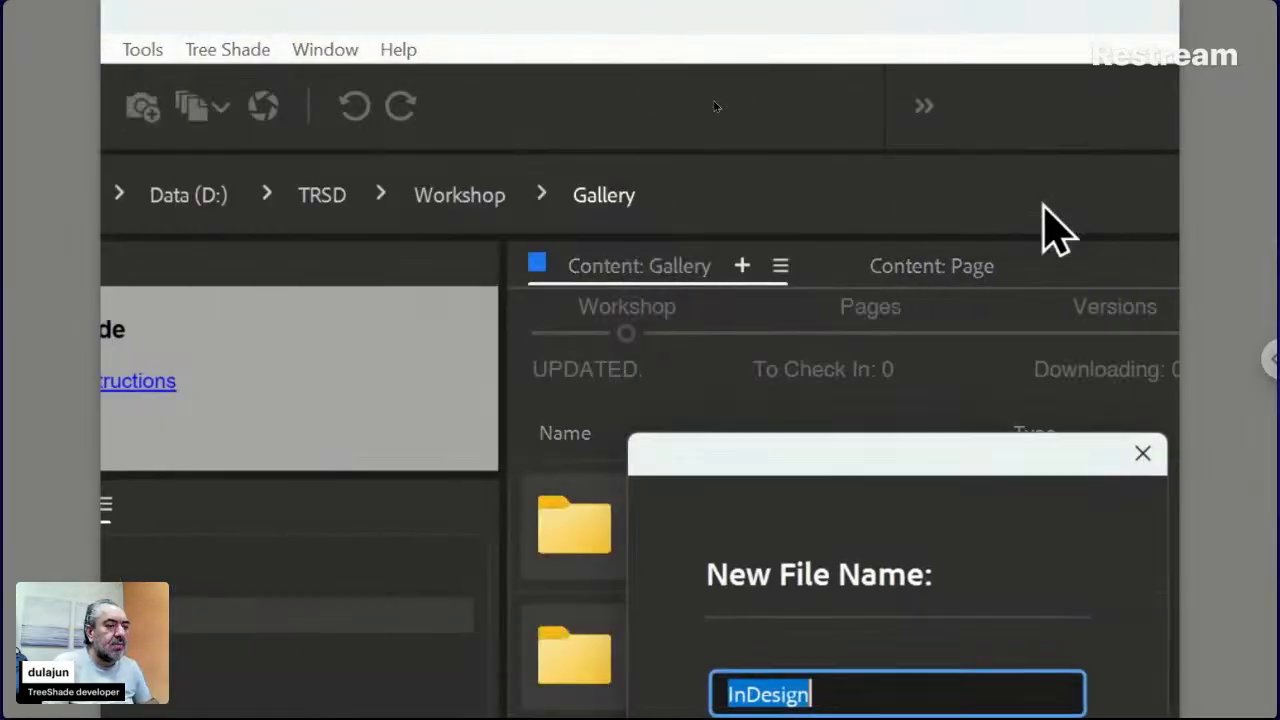
pyautogui.write('La')
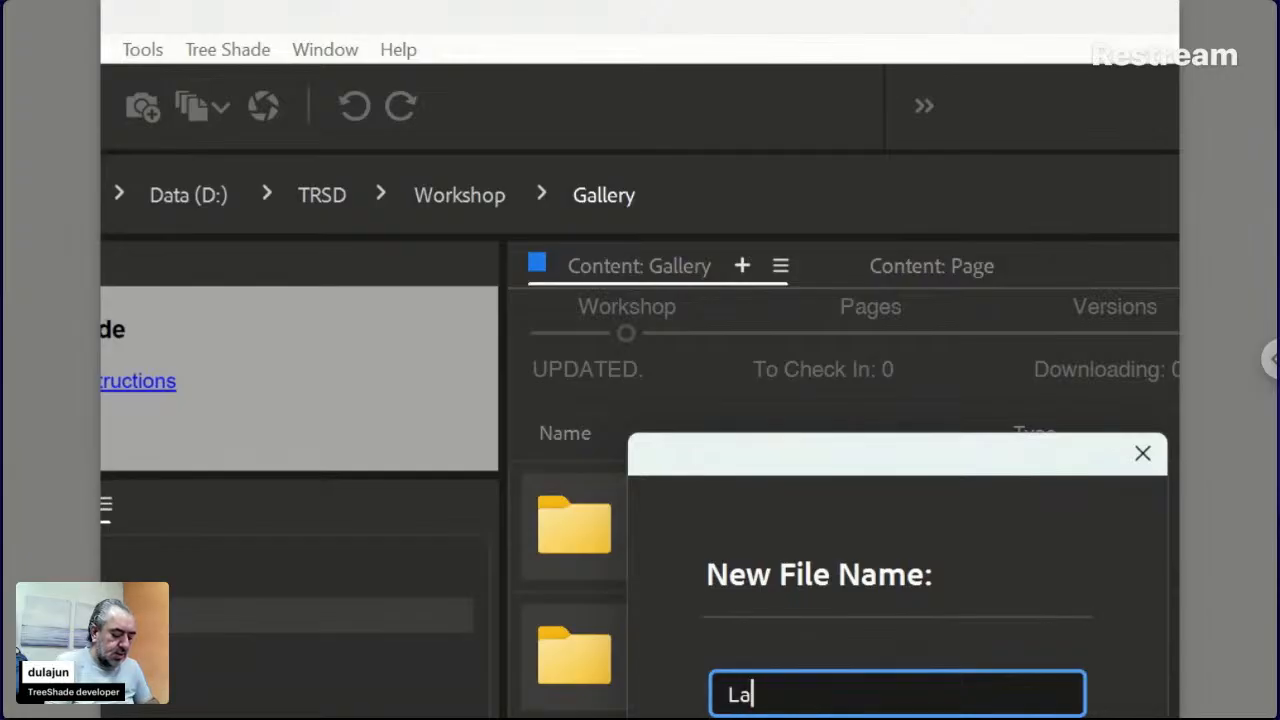
pyautogui.write('yout')
pyautogui.press('Return')
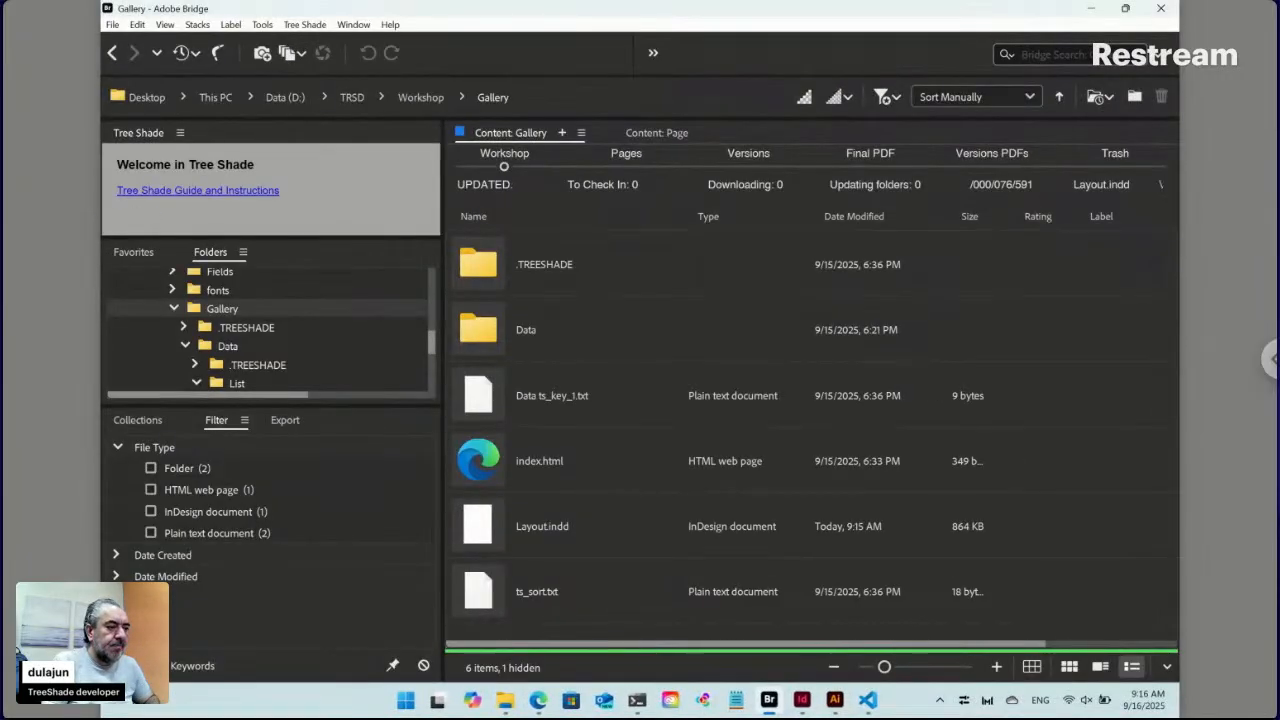
# Open Layout.indd in InDesign and restore the Bridge window to a smaller size so both applications sit side by side
pyautogui.click(486, 530)
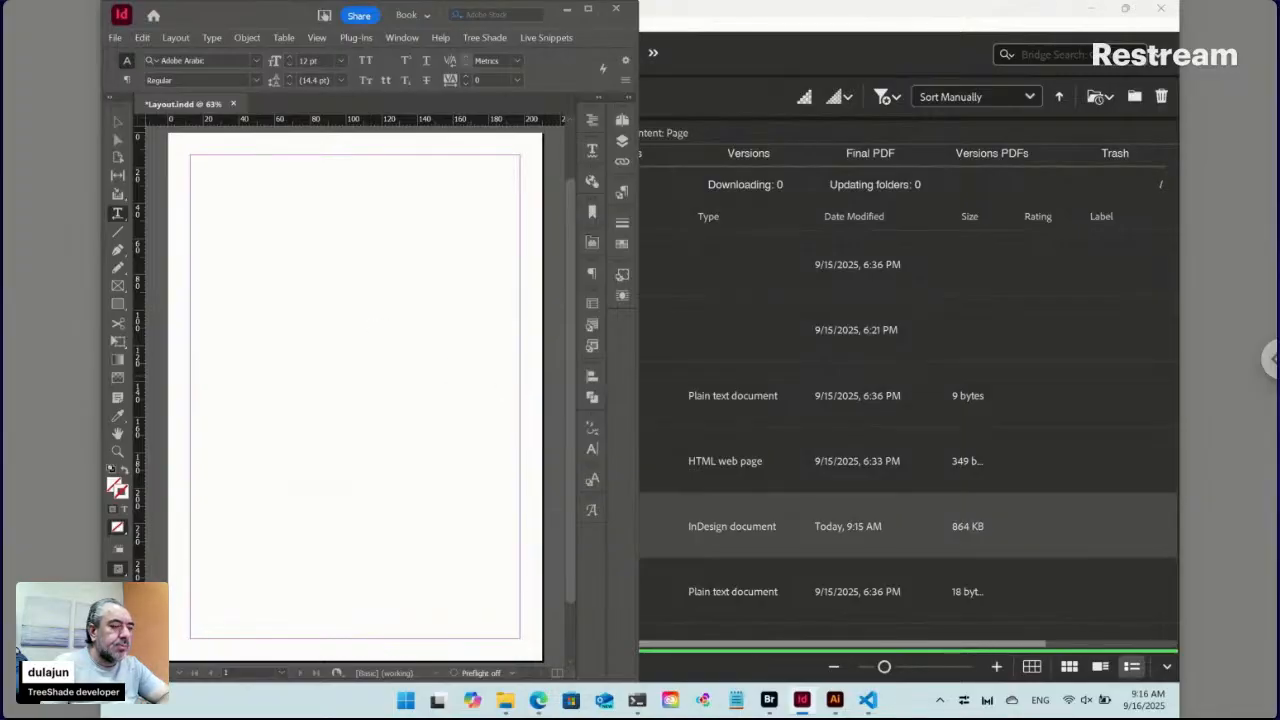
pyautogui.click(783, 472)
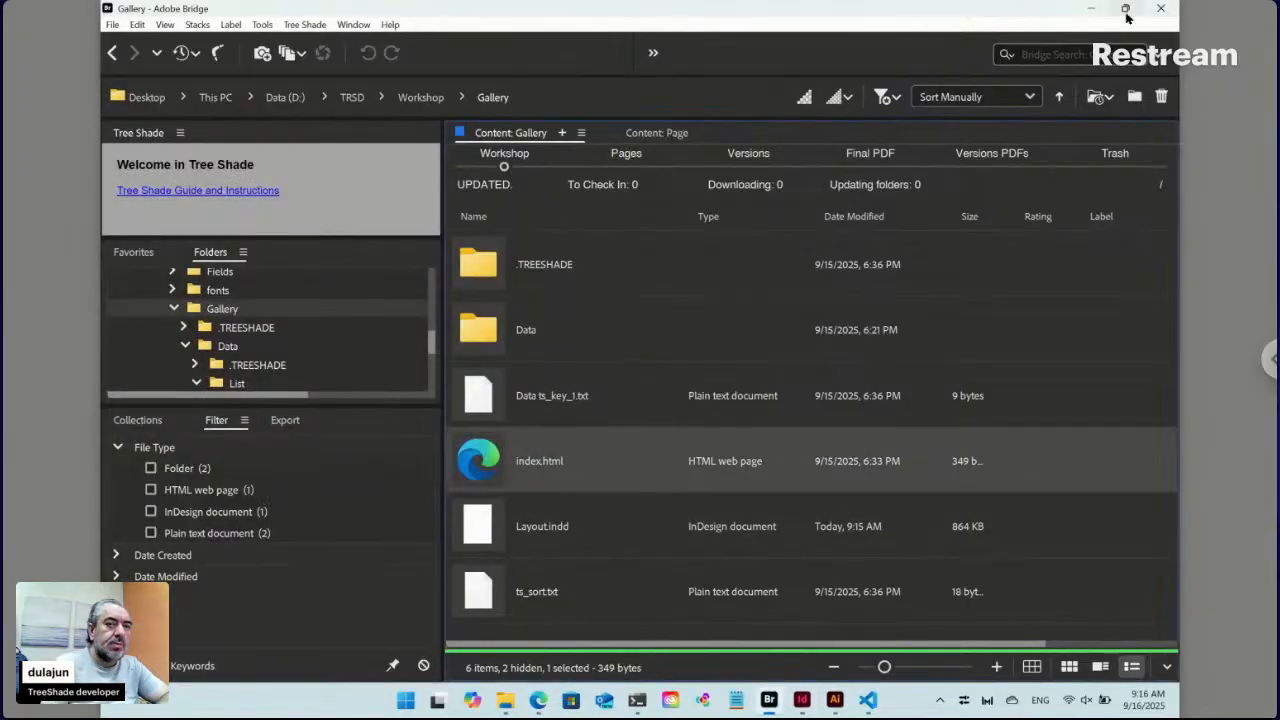
pyautogui.moveTo(1127, 15)
pyautogui.click(1067, 128)
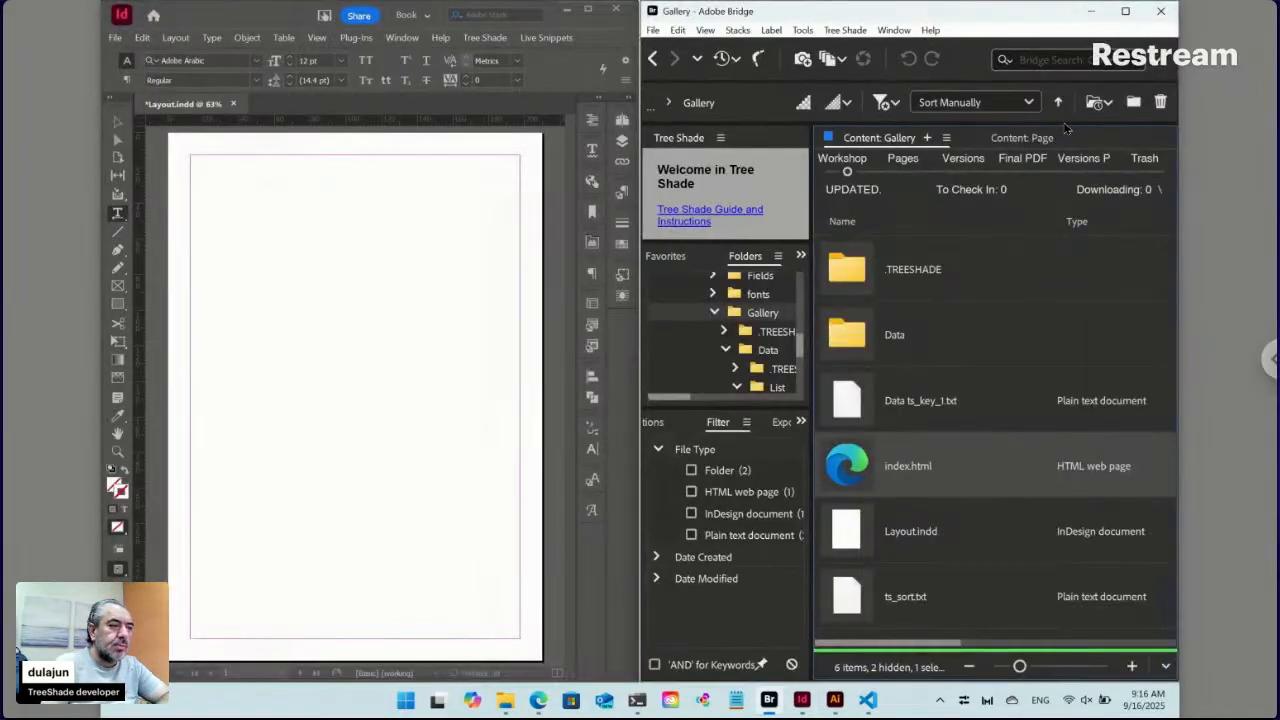
# Open Gallery's Data folder in Adobe Bridge and select Main Title.txt
pyautogui.click(907, 342)
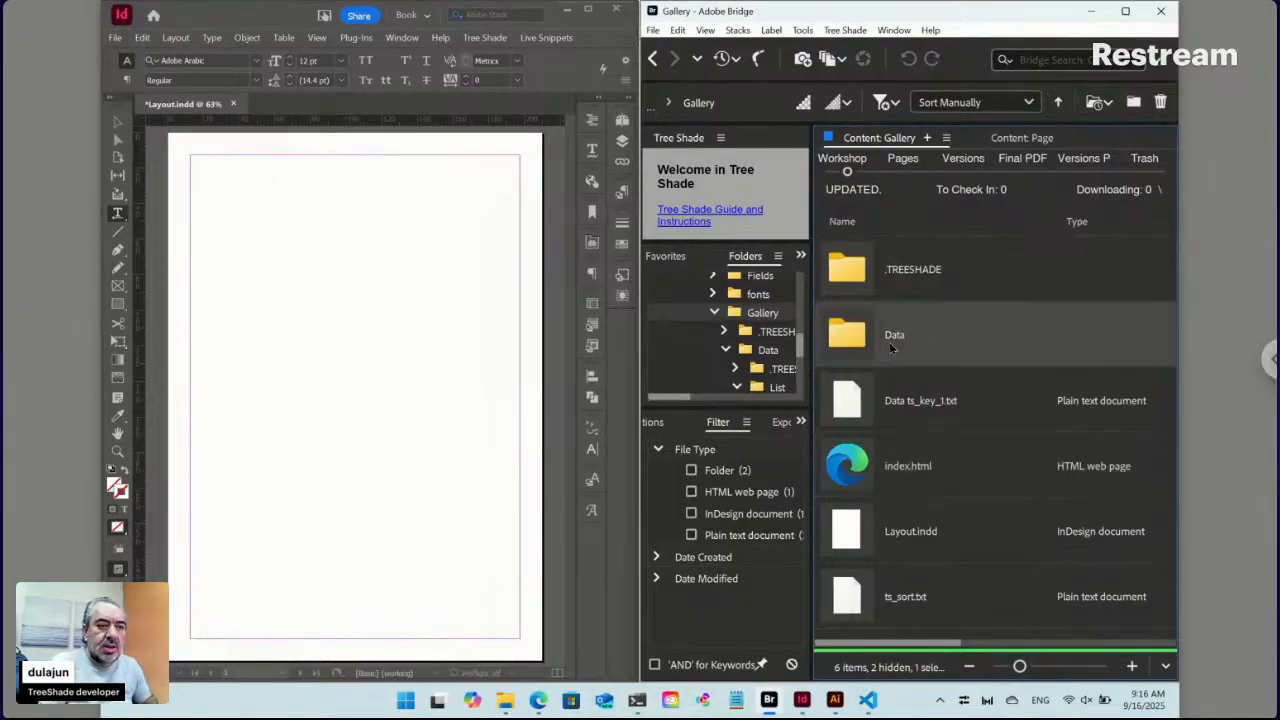
pyautogui.doubleClick(856, 340)
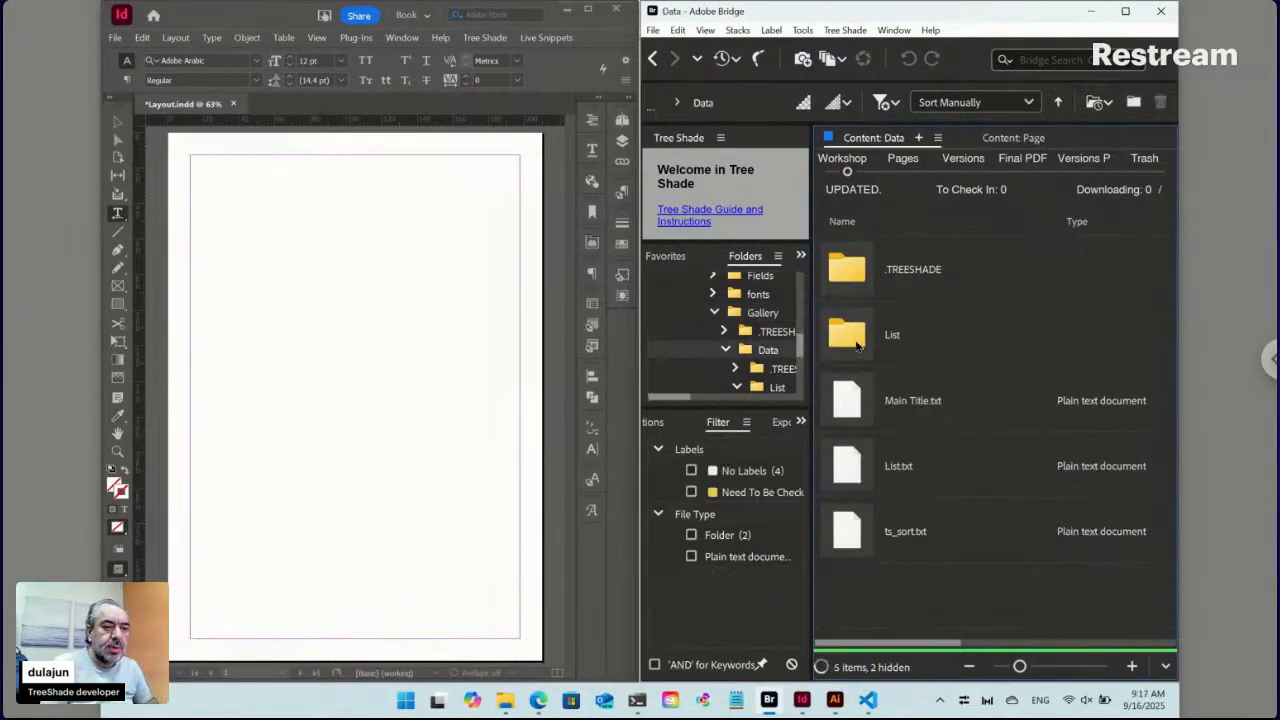
pyautogui.click(904, 413)
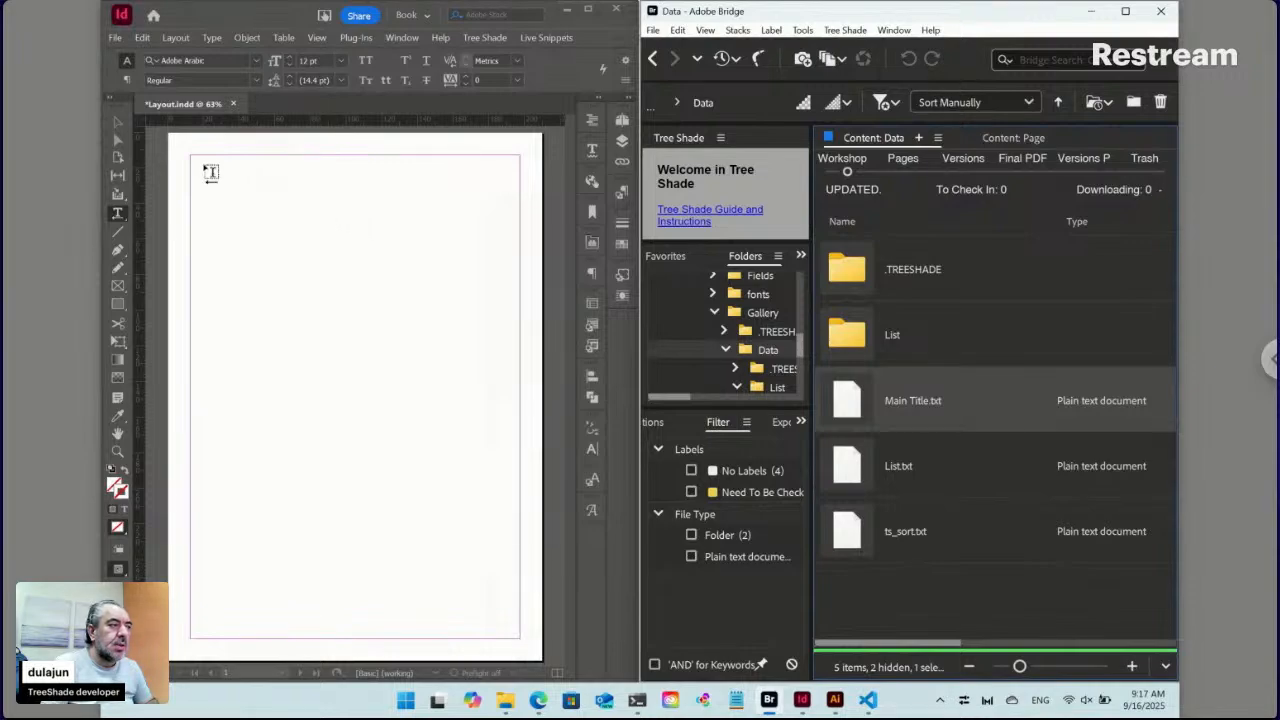
# Switch to InDesign, draw a text frame filling the page margins of Layout.indd and create a paragraph style named Main Title
pyautogui.moveTo(196, 160); pyautogui.dragTo(520, 634)
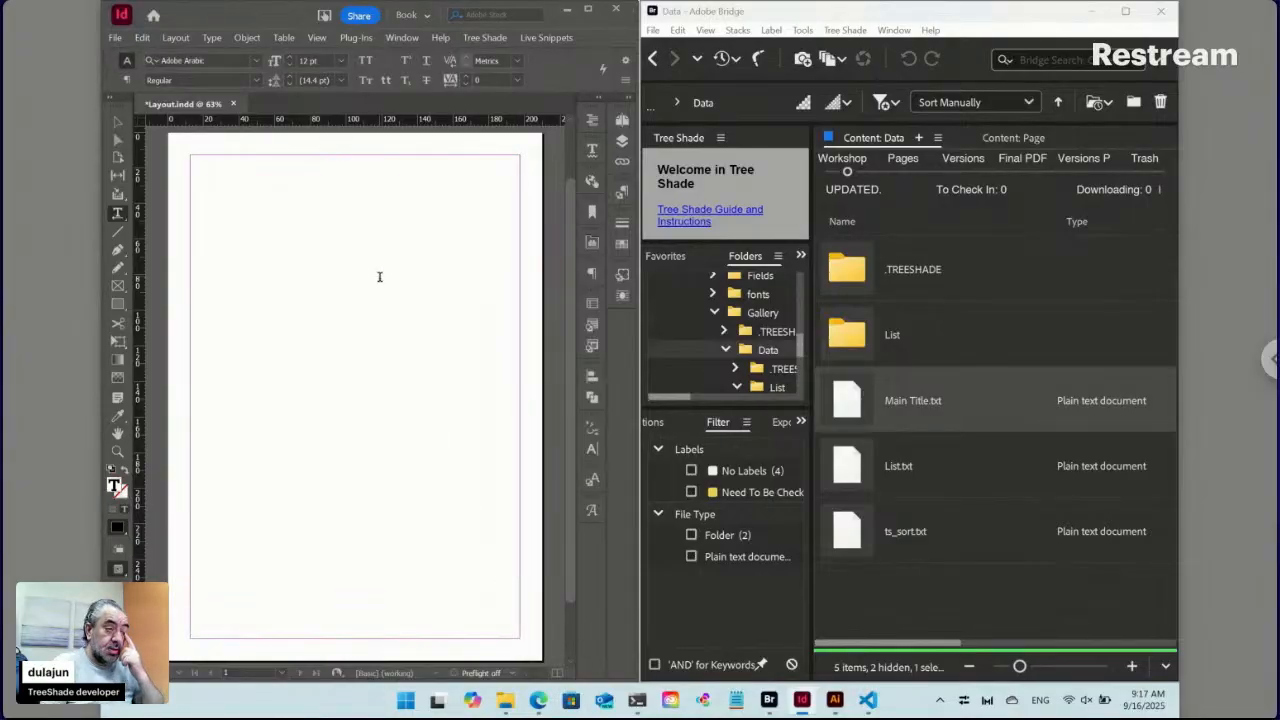
pyautogui.click(622, 192)
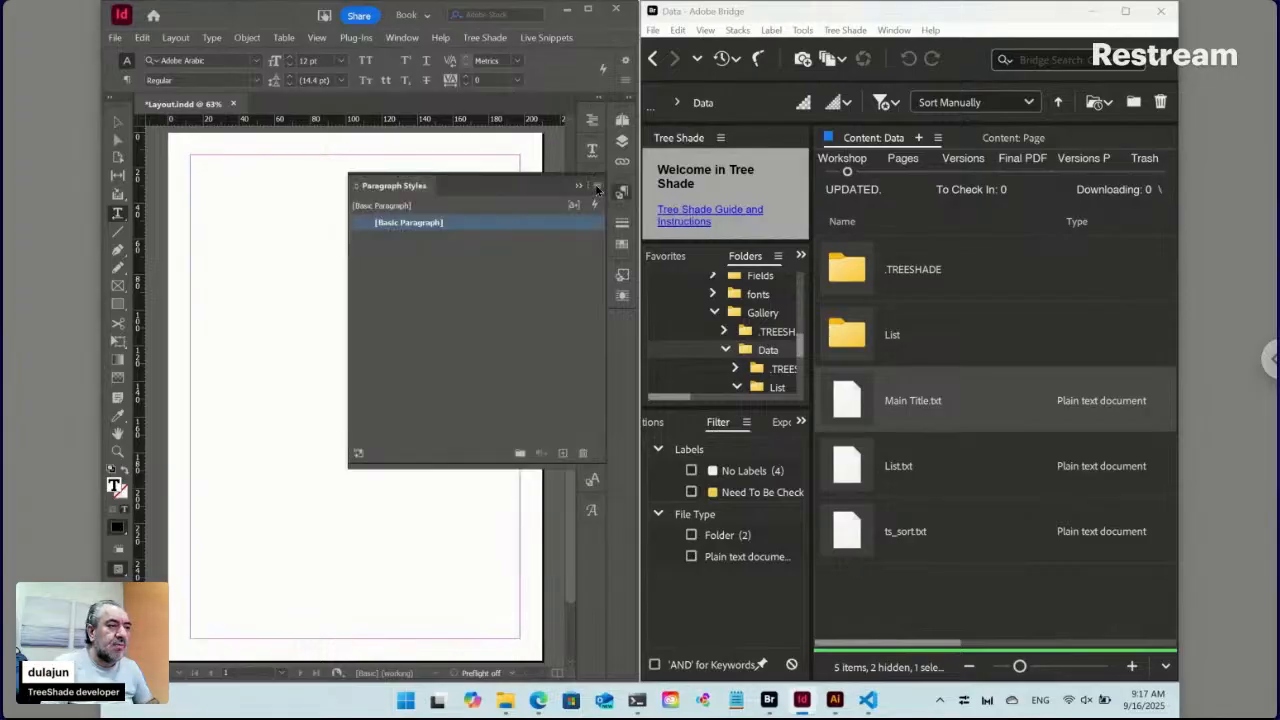
pyautogui.click(596, 187)
pyautogui.click(655, 192)
pyautogui.write('Ma')
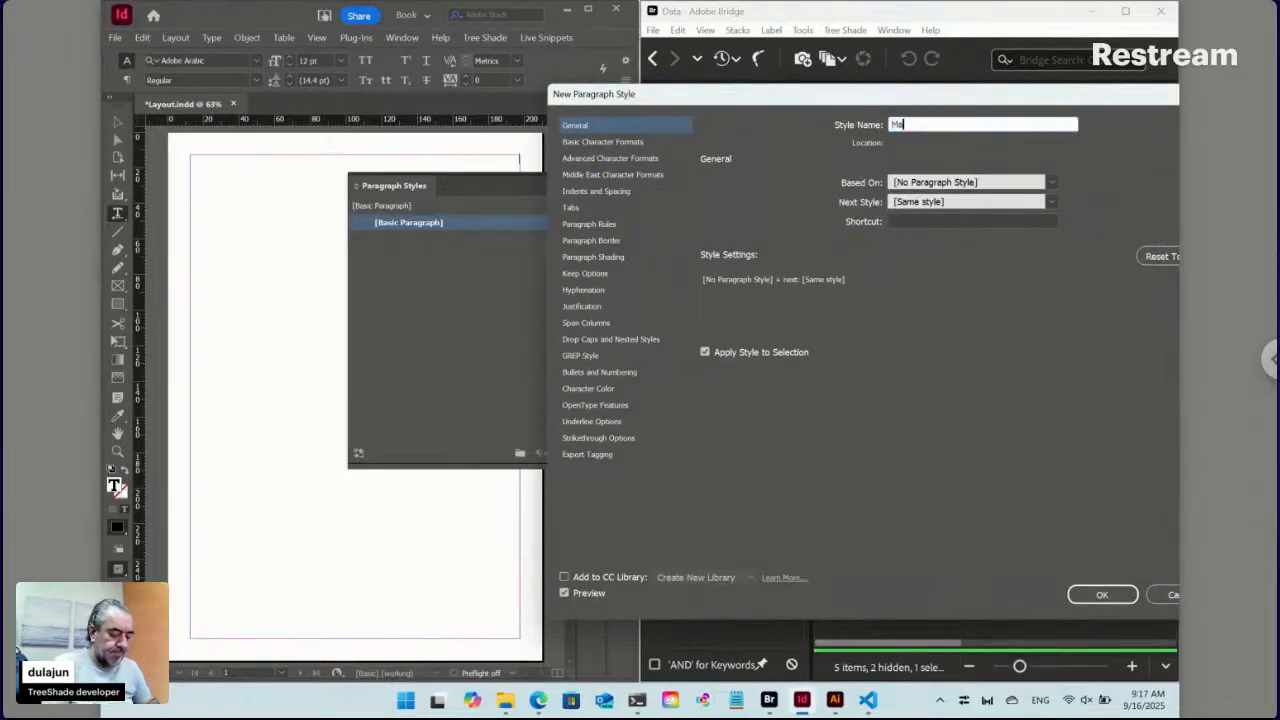
pyautogui.write('in T')
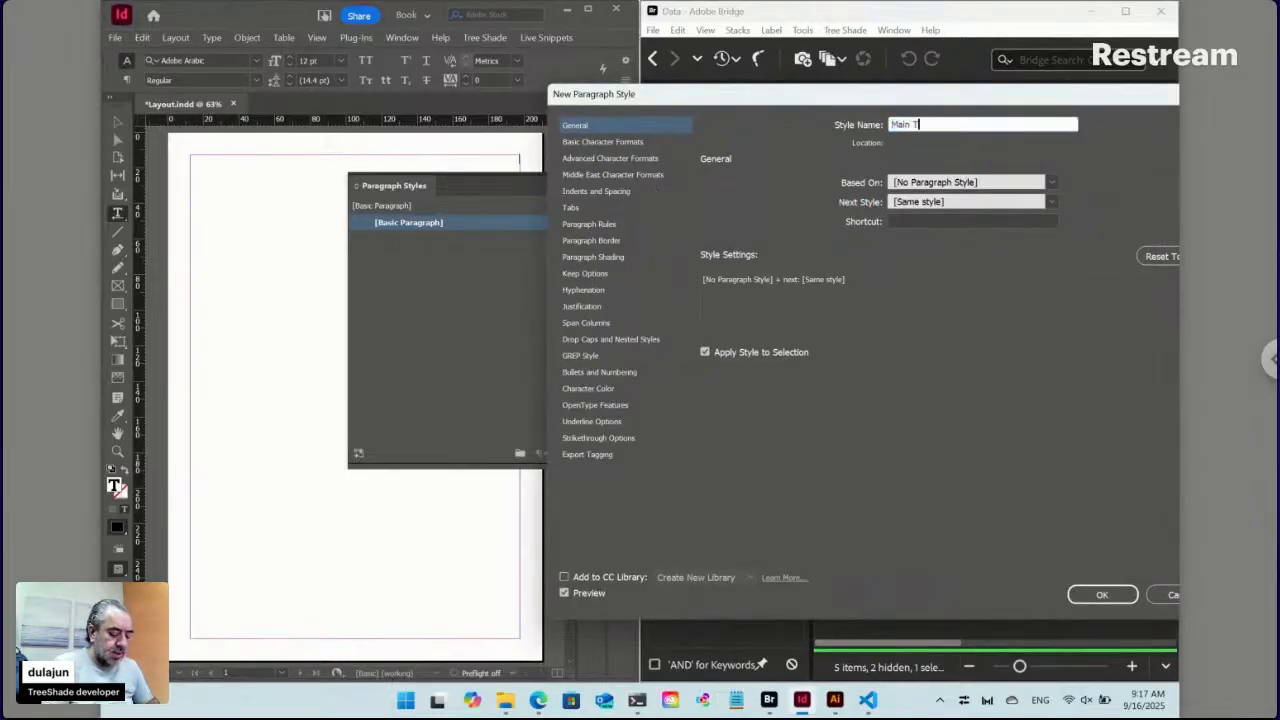
pyautogui.write('itle')
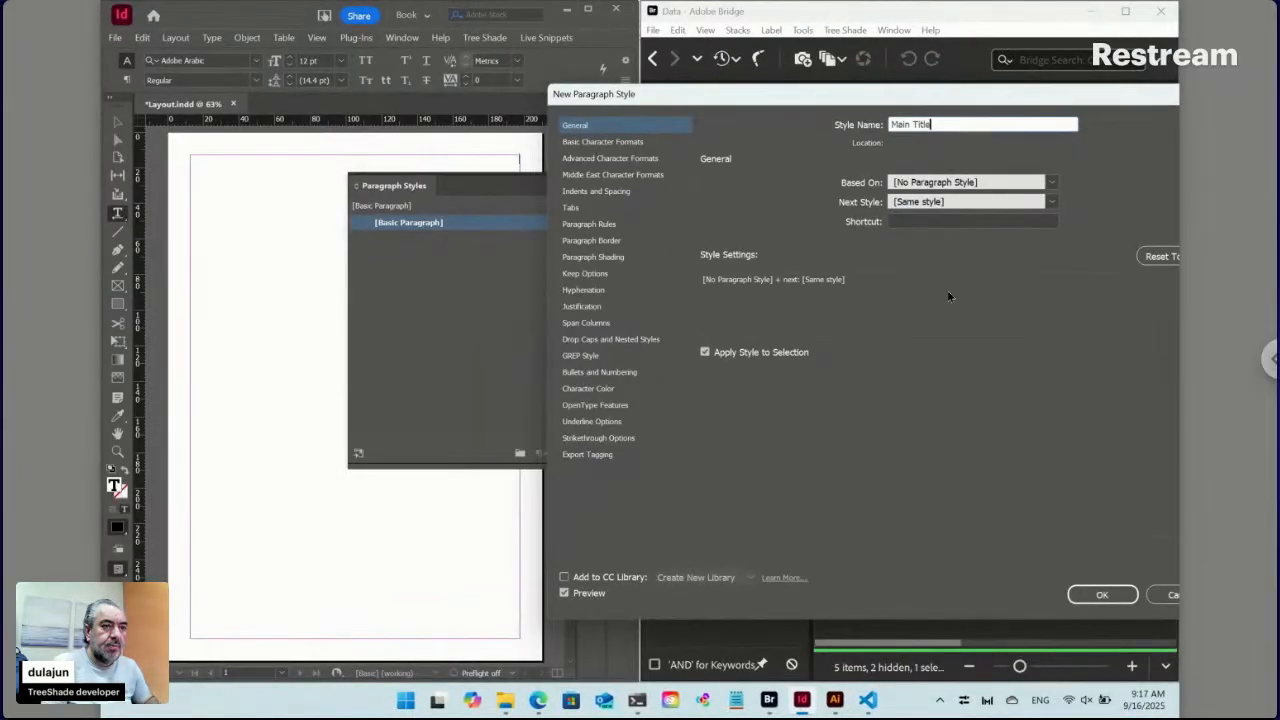
pyautogui.click(1103, 596)
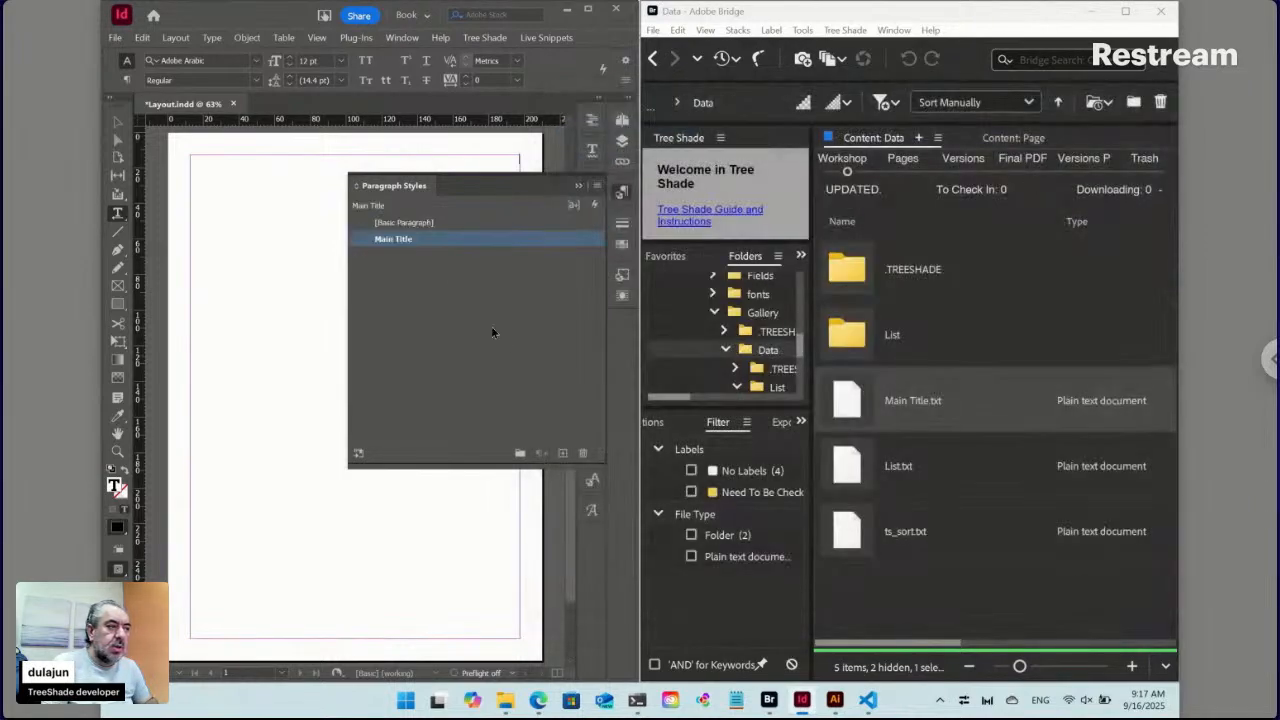
# Center-align the Main Title paragraph in the page's text frame
pyautogui.click(126, 80)
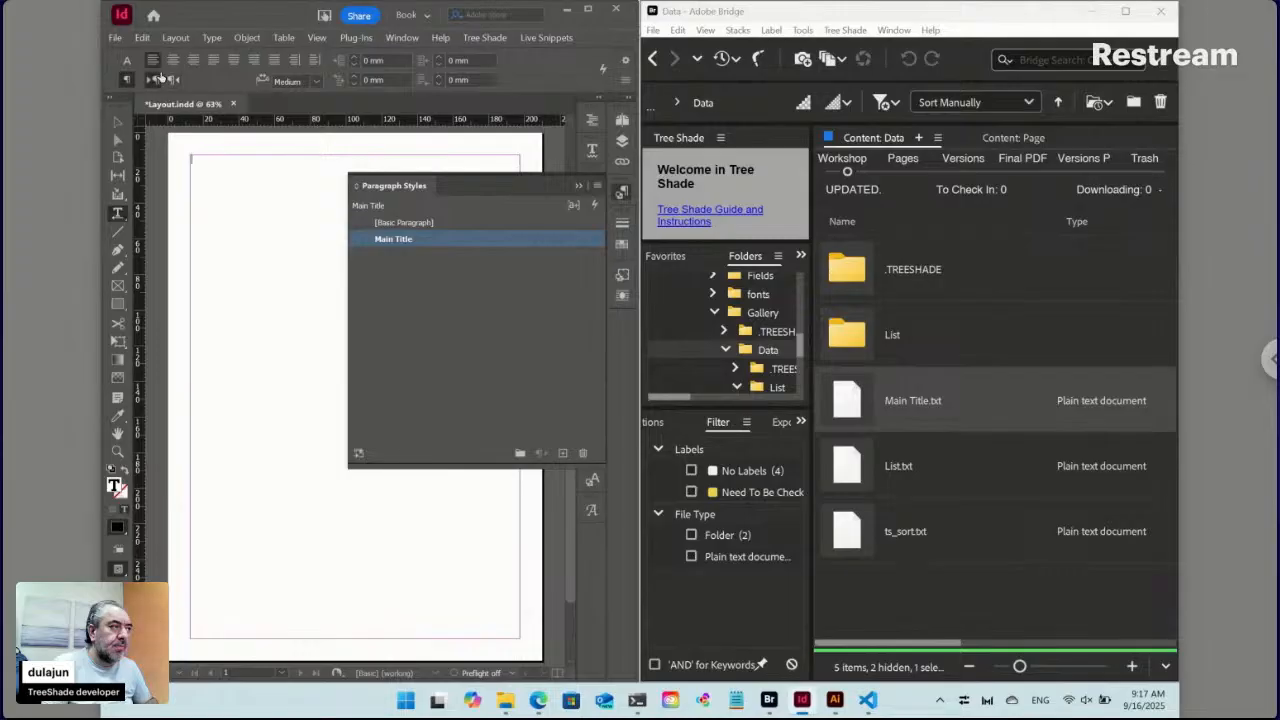
pyautogui.click(173, 61)
pyautogui.click(126, 61)
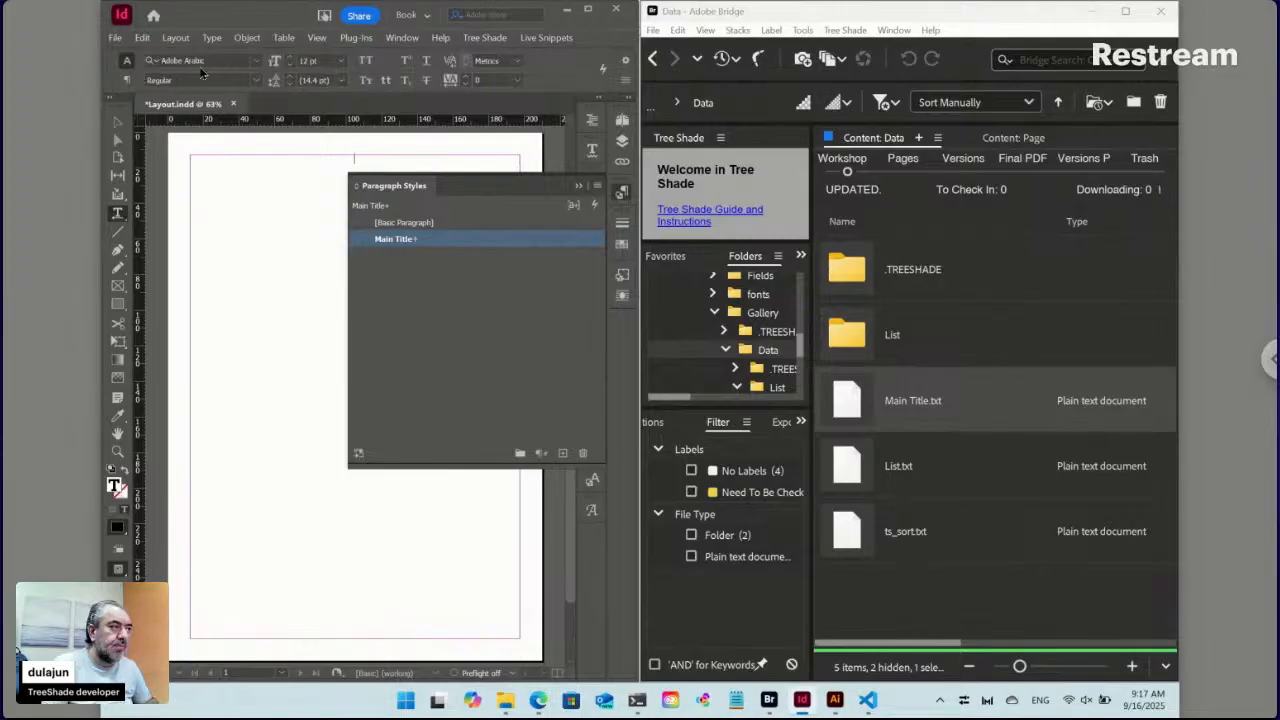
# Format the title paragraph in Myriad Pro Bold at 30 pt and redefine the Main Title paragraph style to match
pyautogui.click(201, 61)
pyautogui.write('M')
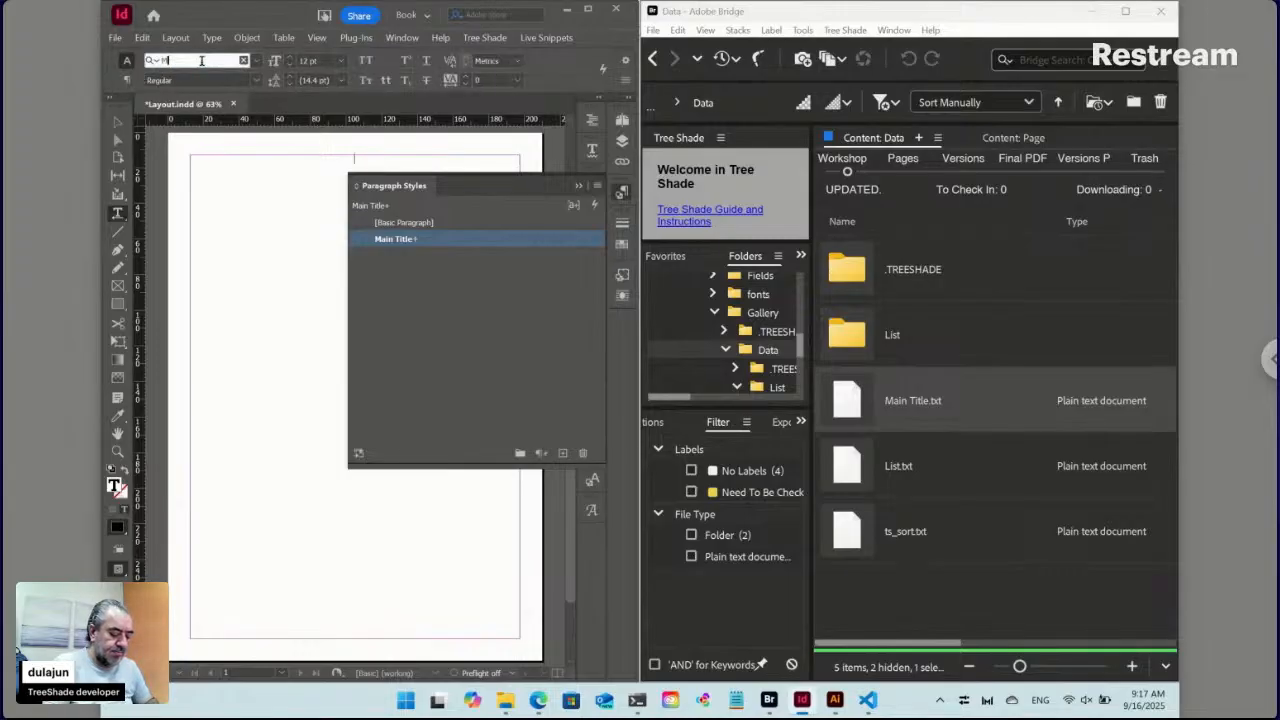
pyautogui.write('yriad pro')
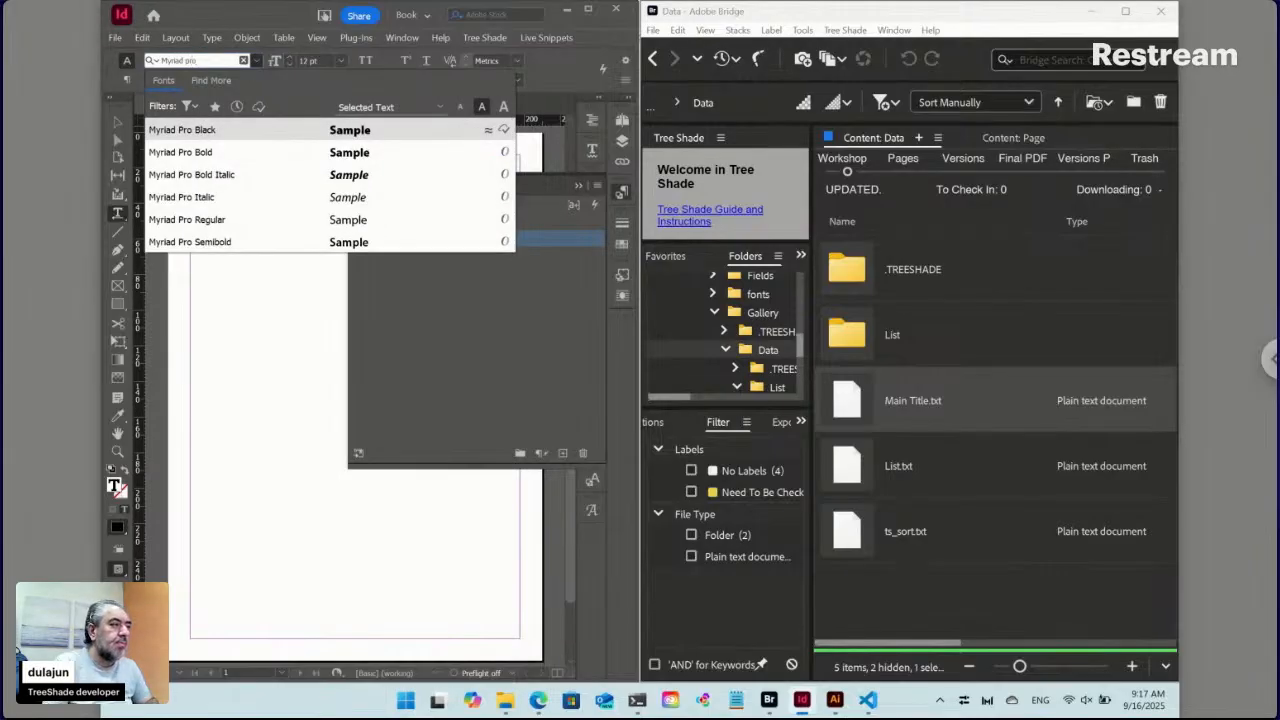
pyautogui.click(241, 148)
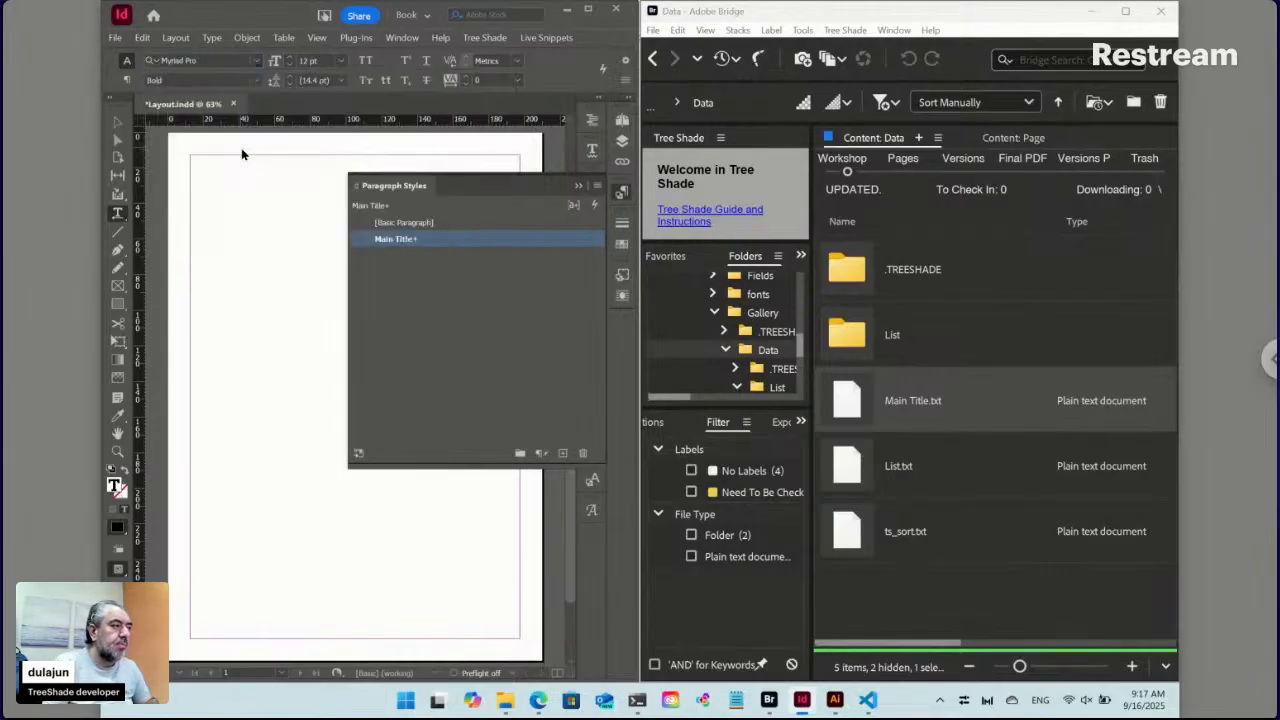
pyautogui.click(341, 60)
pyautogui.click(325, 237)
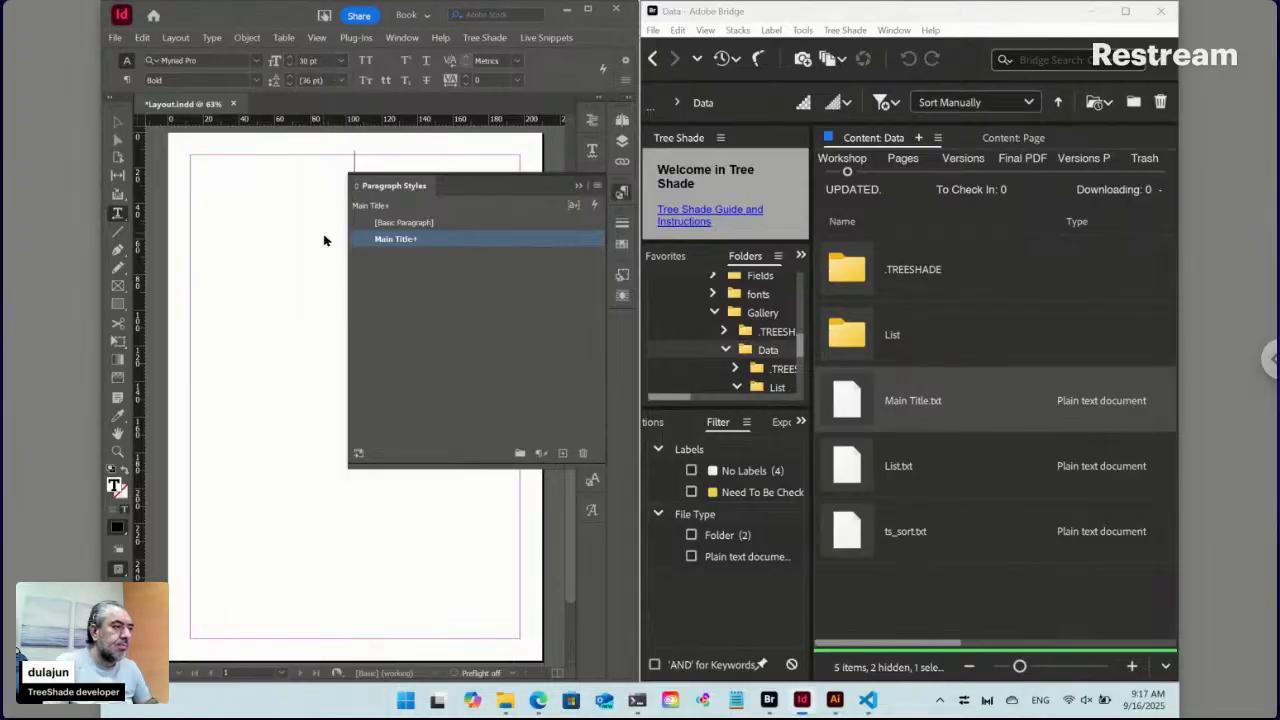
pyautogui.hotkey('ctrl', 'alt', 'shift', 'r')
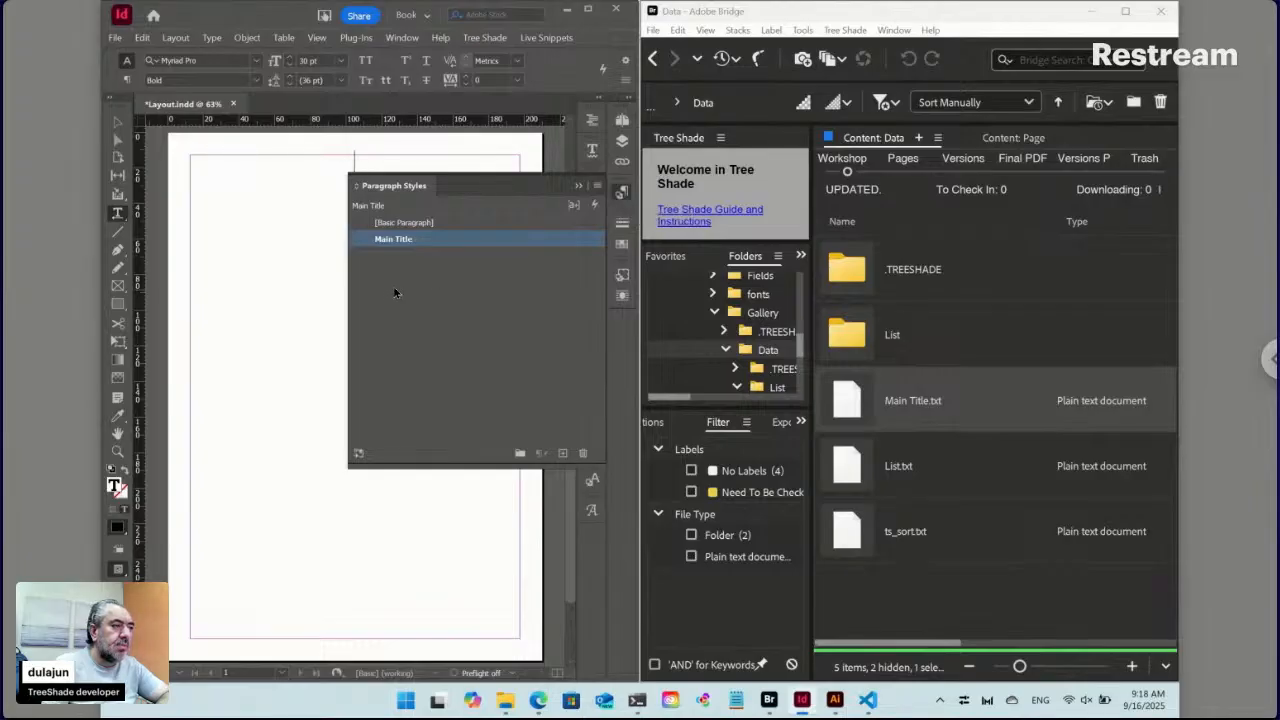
pyautogui.click(622, 192)
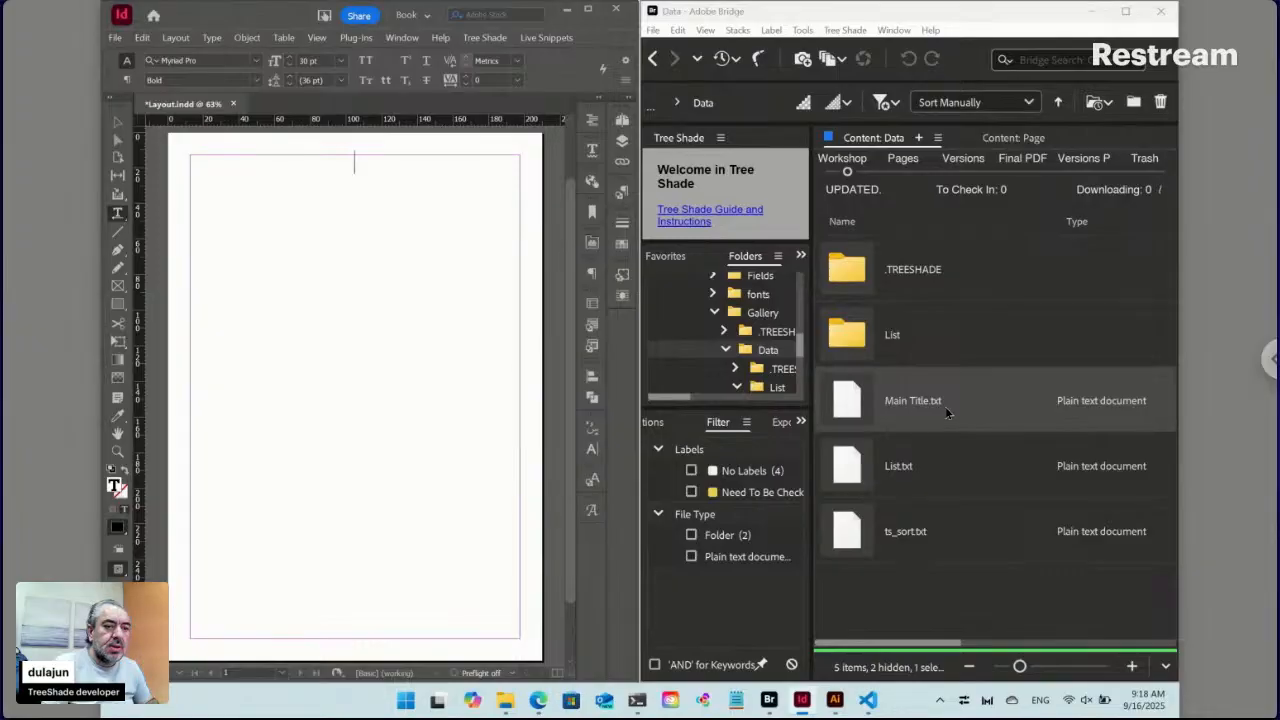
# Place Main Title.txt from Adobe Bridge into the InDesign text frame
pyautogui.rightClick(848, 404)
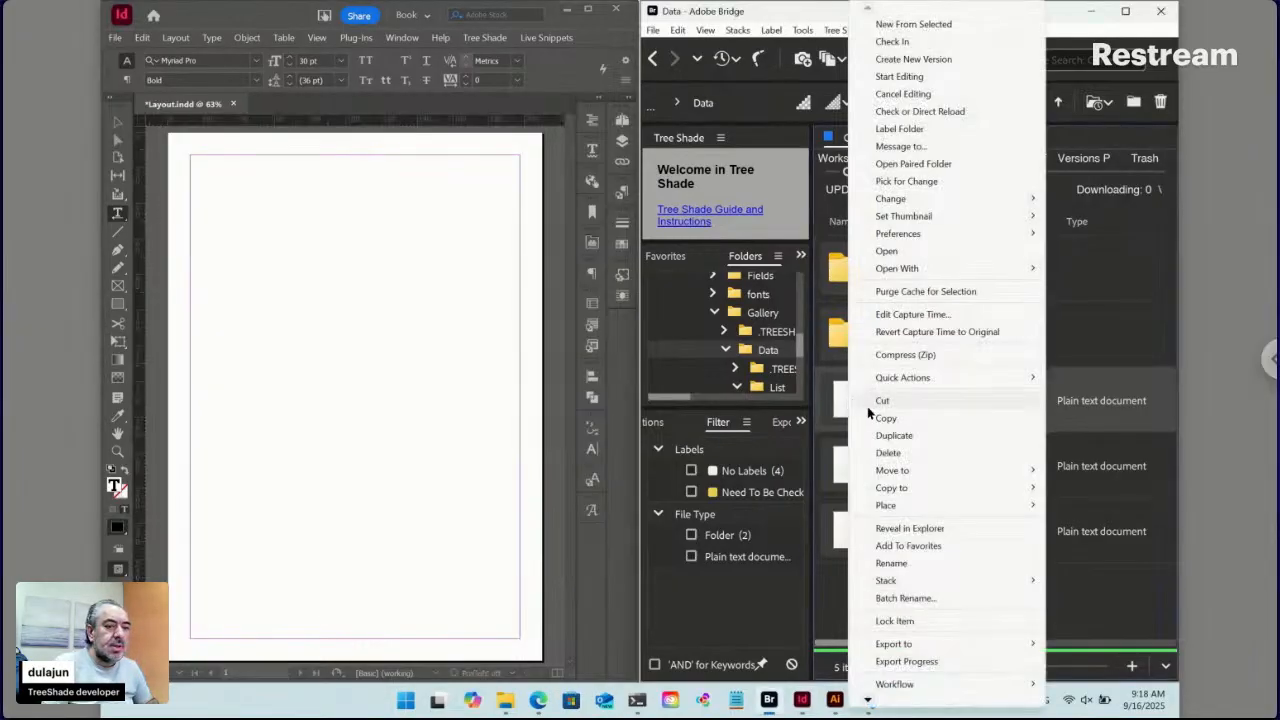
pyautogui.moveTo(884, 508)
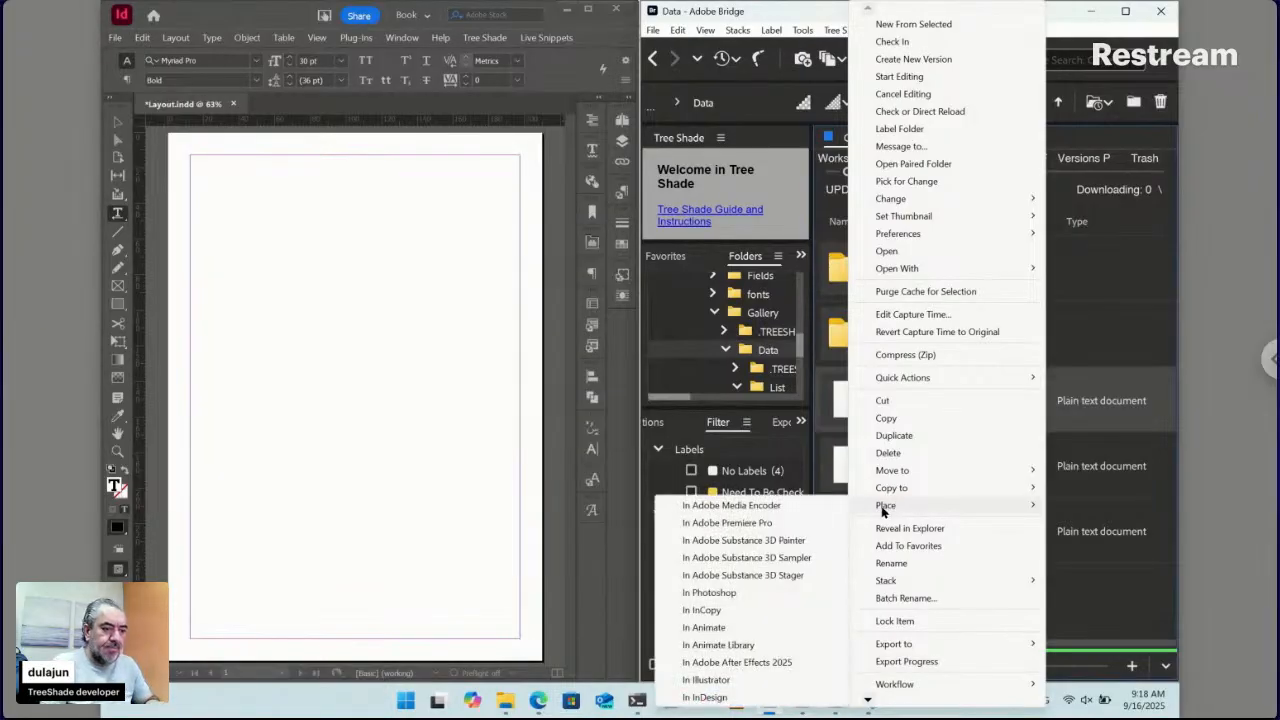
pyautogui.click(748, 700)
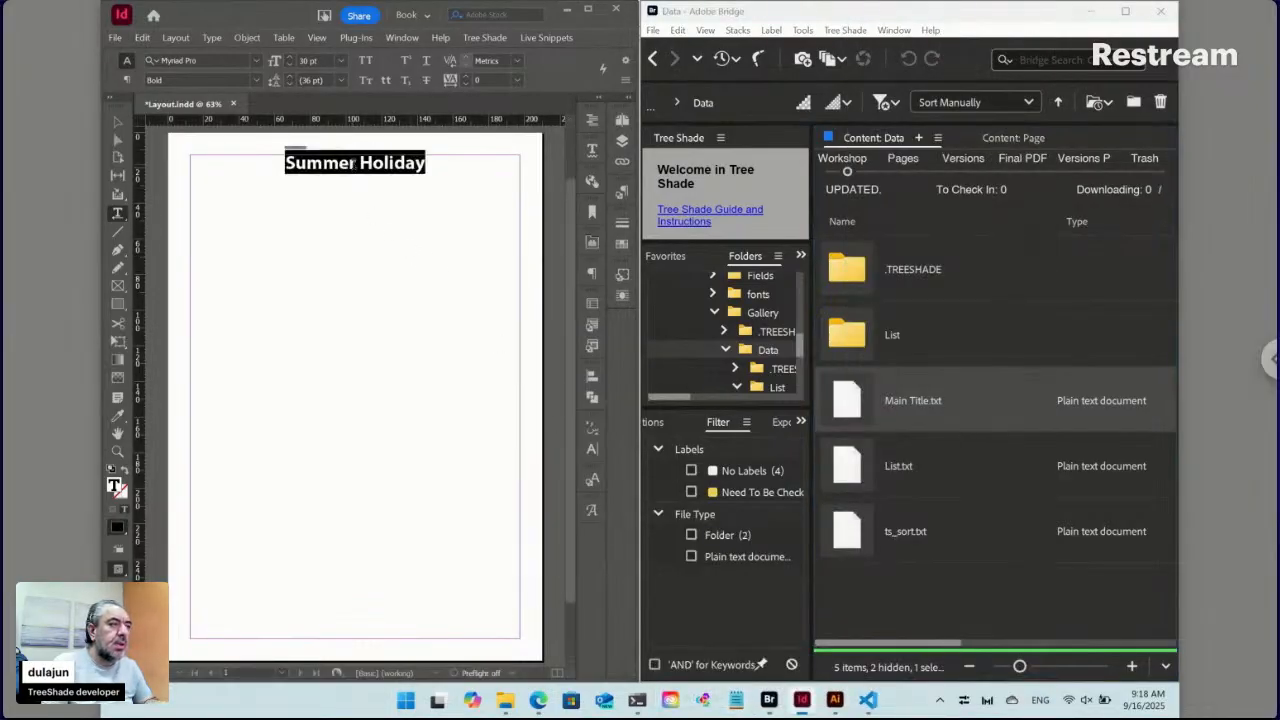
pyautogui.click(353, 163)
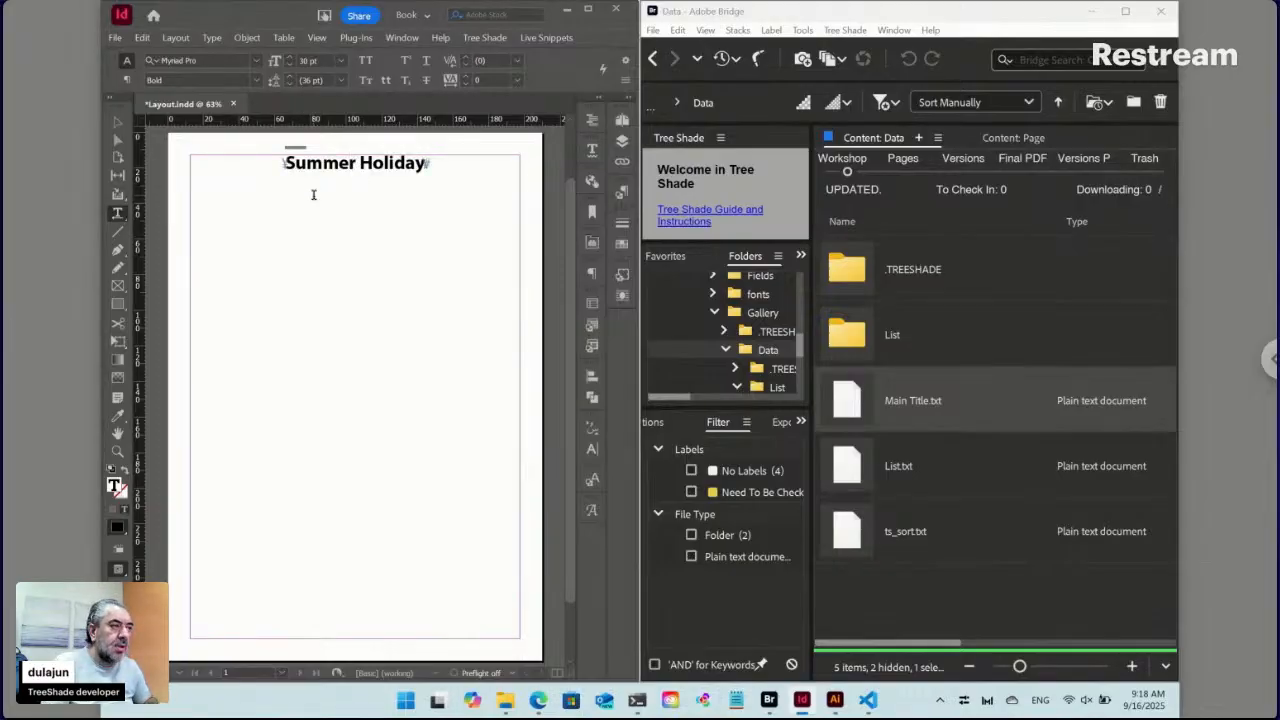
# Enlarge the small Data/Main Title label text above the Summer Holiday heading to 10 pt
pyautogui.click(117, 451)
pyautogui.moveTo(252, 133); pyautogui.dragTo(451, 200)
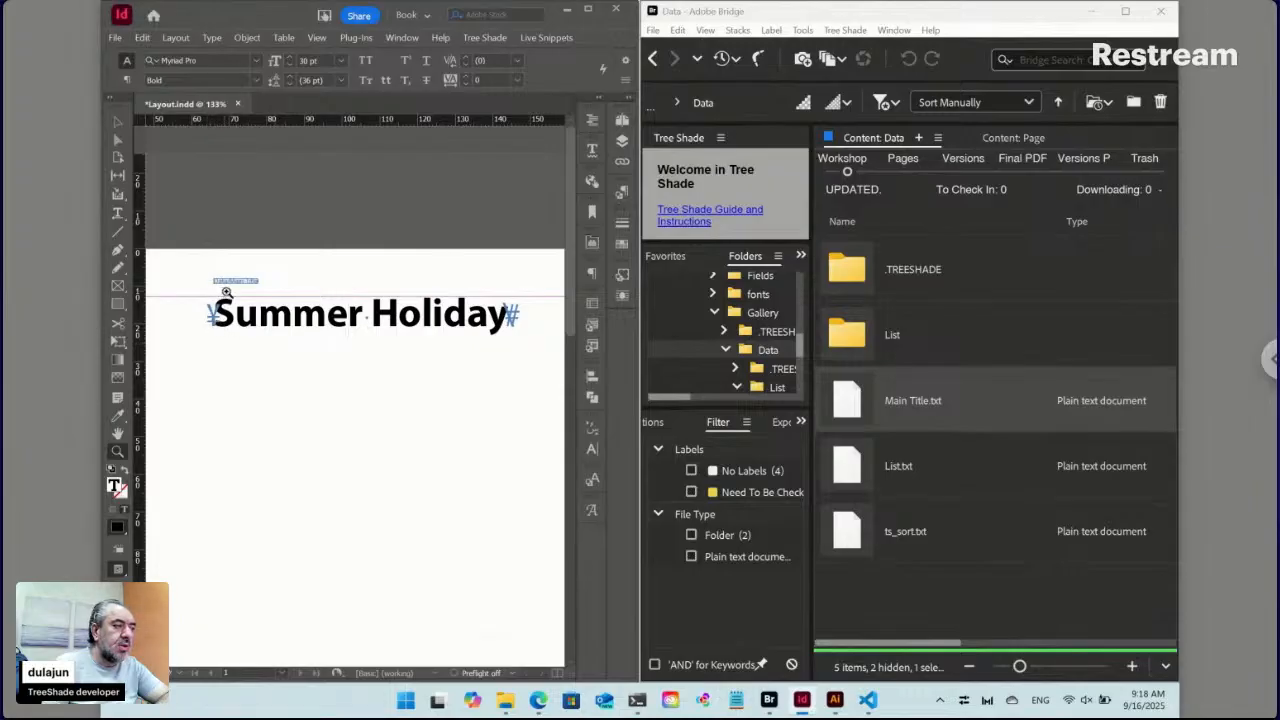
pyautogui.press('Escape')
pyautogui.click(228, 281)
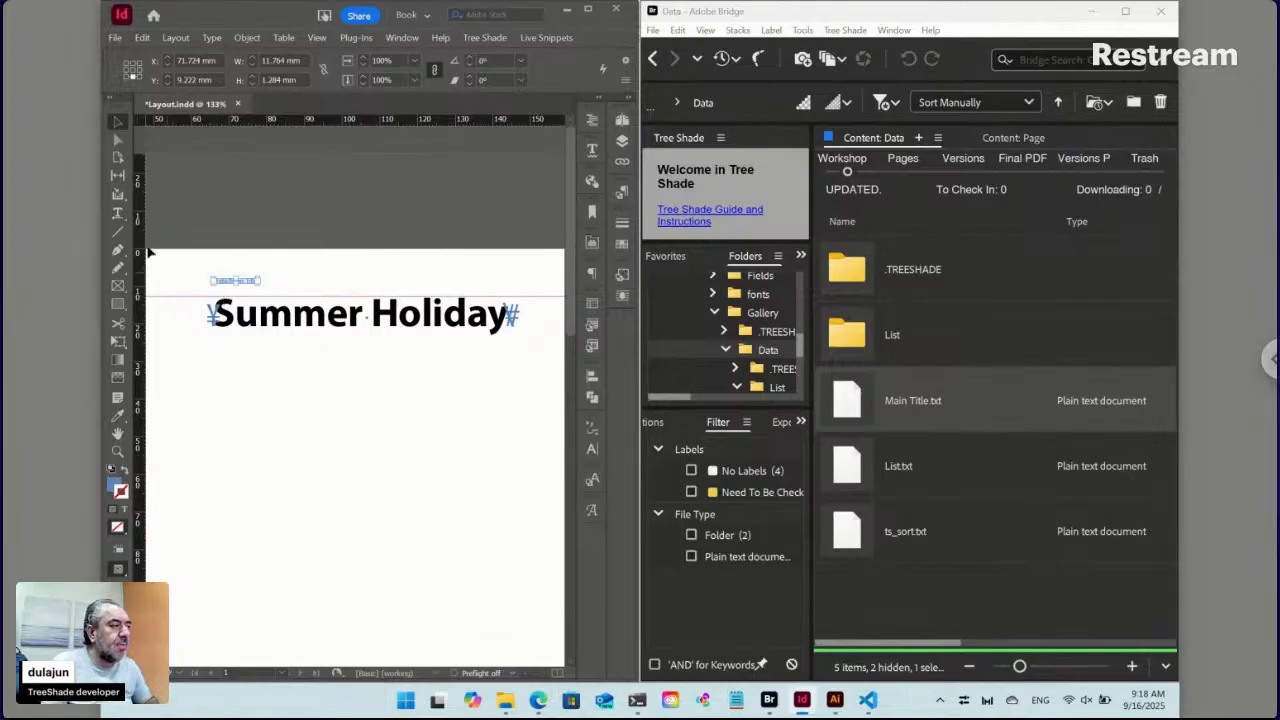
pyautogui.click(119, 215)
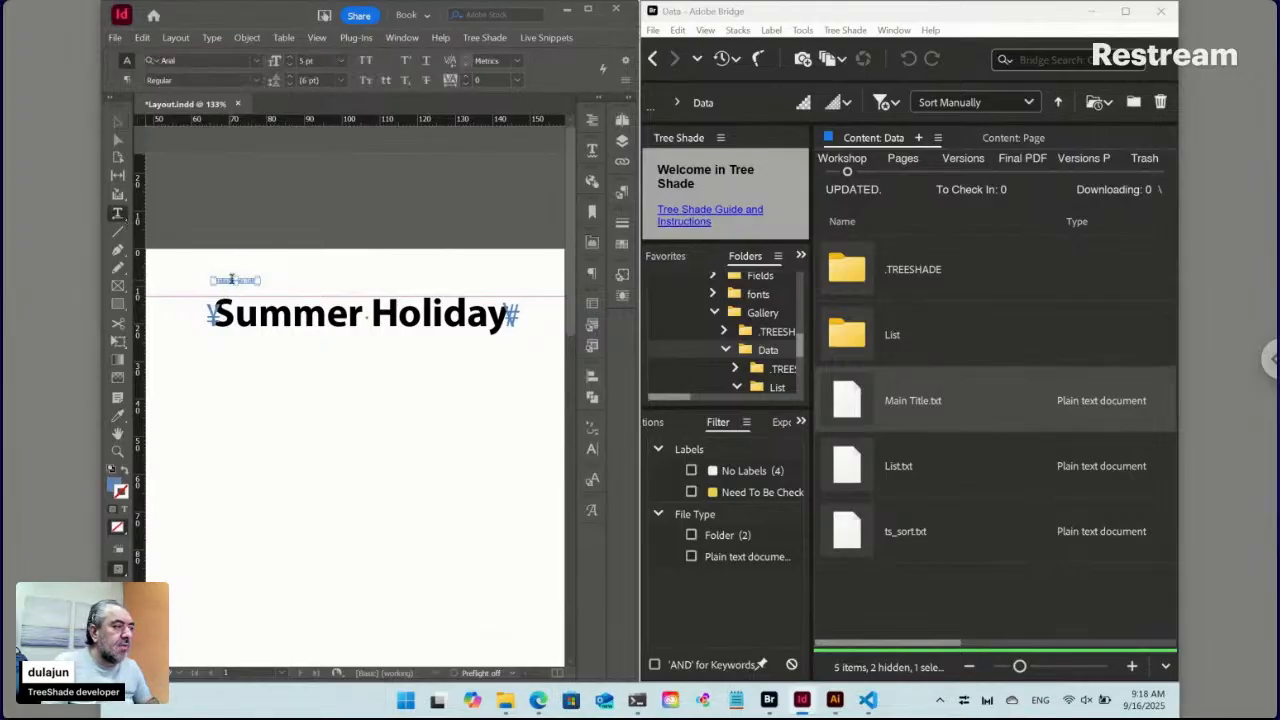
pyautogui.tripleClick(232, 280)
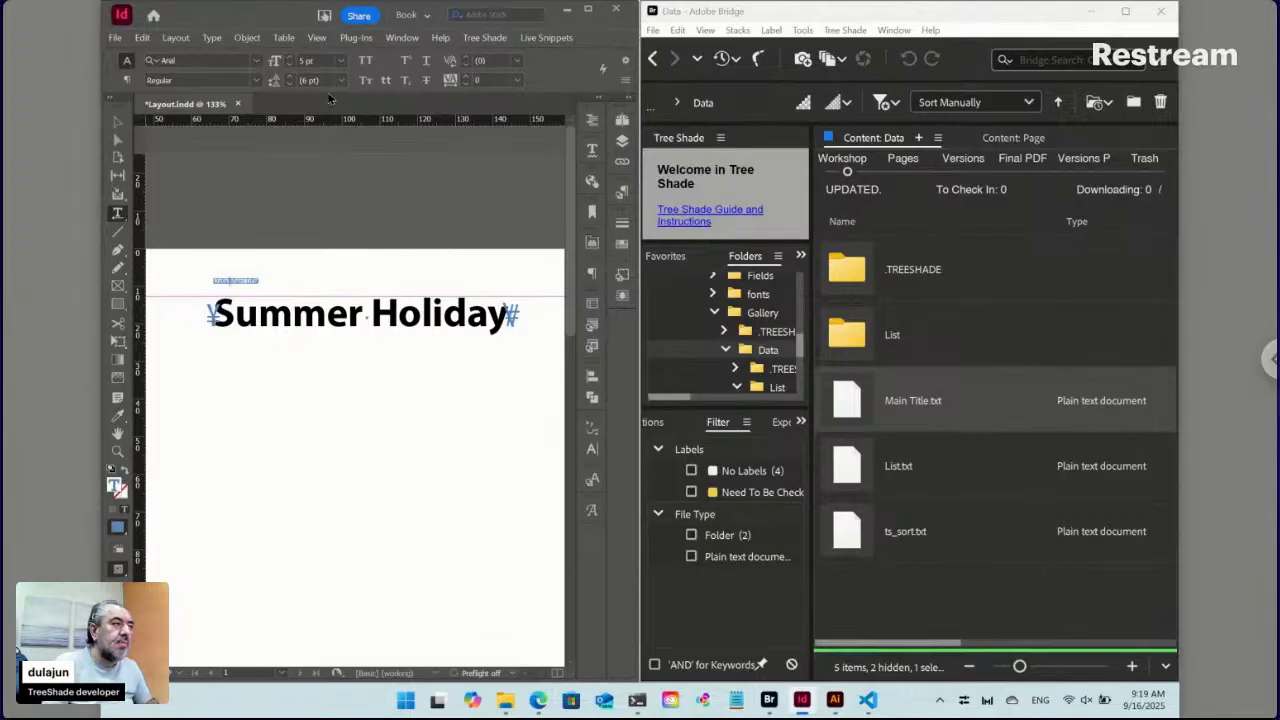
pyautogui.click(291, 57)
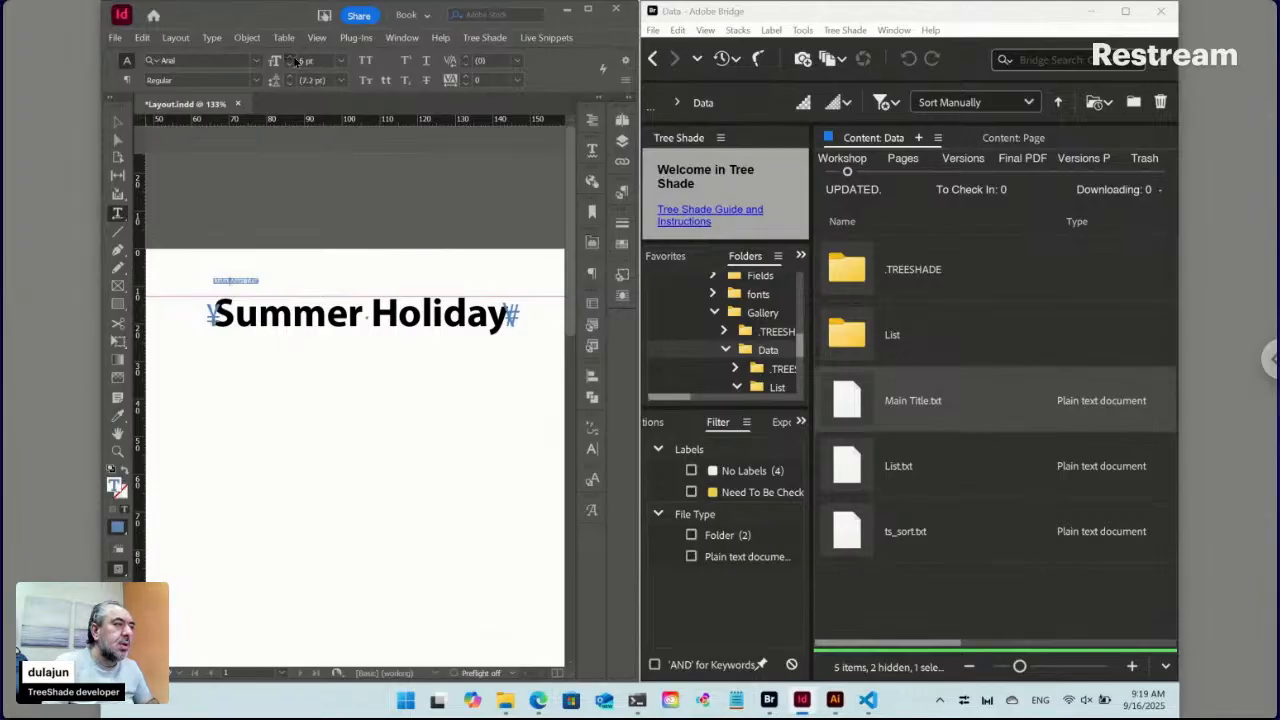
pyautogui.click(290, 58)
pyautogui.click(290, 57)
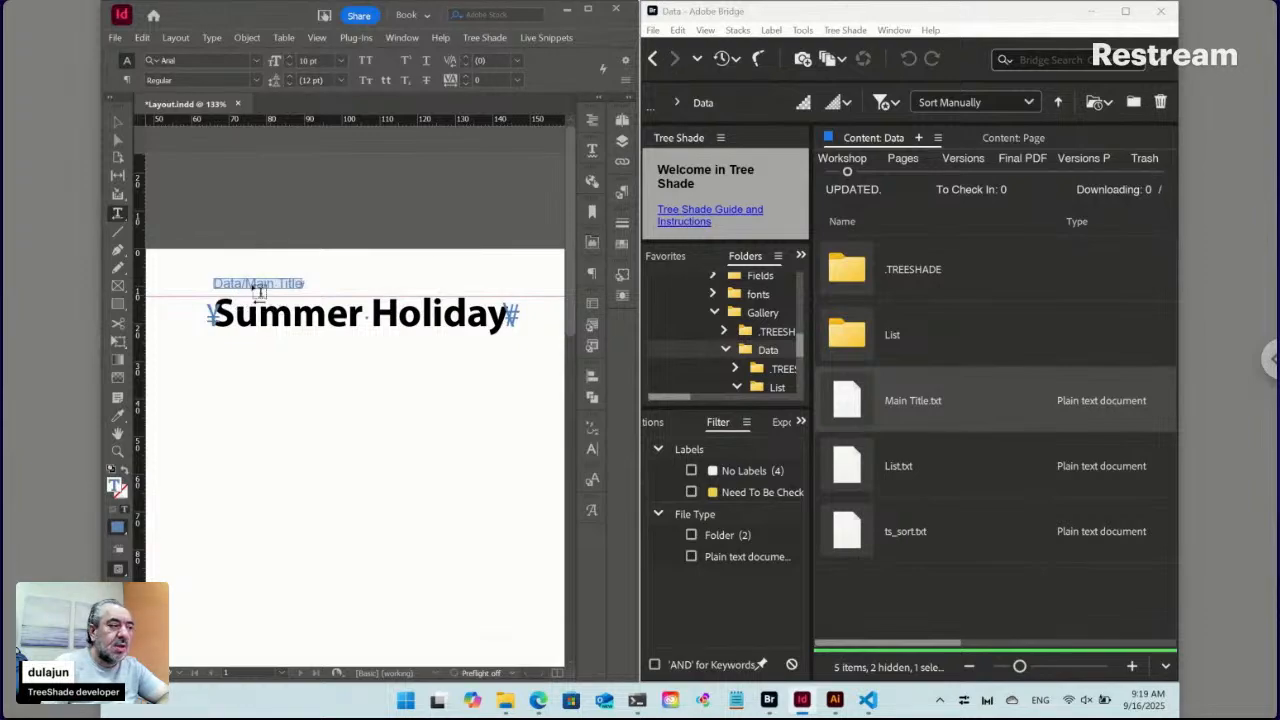
pyautogui.press('Escape')
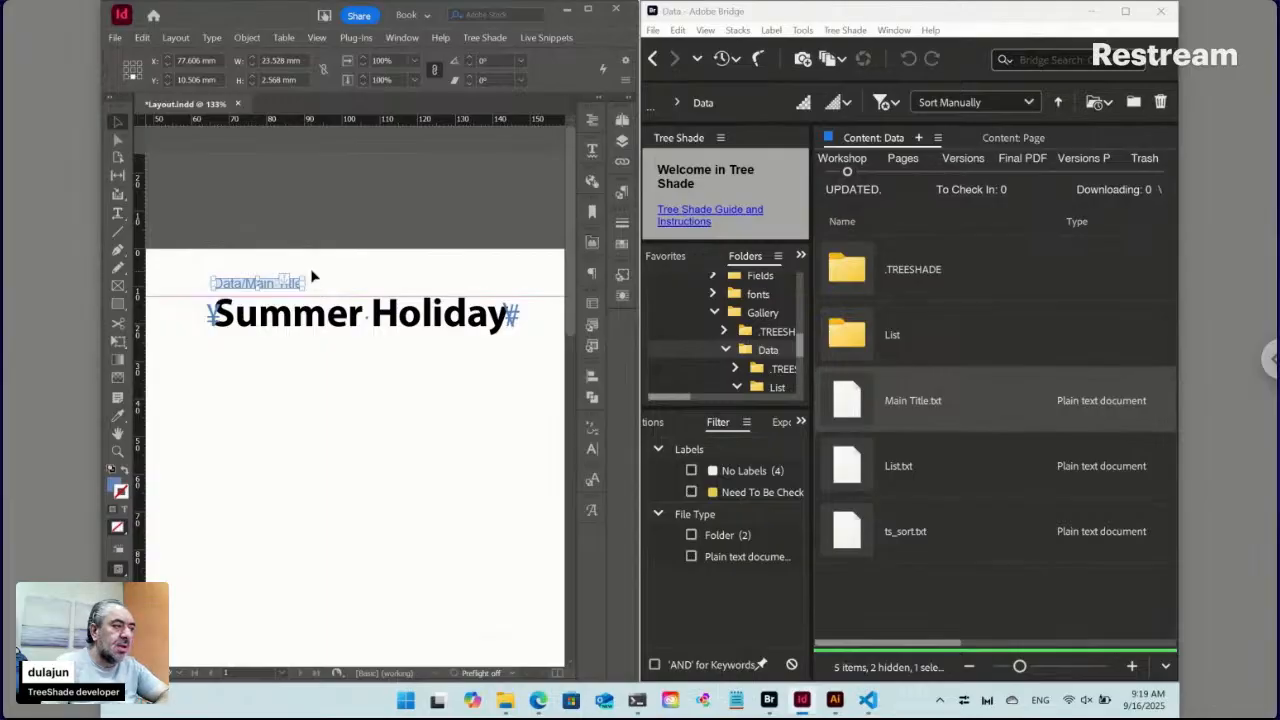
# Preview the page without its guides and Data/Main Title label, and return to the normal view
pyautogui.click(352, 281)
pyautogui.press('w')
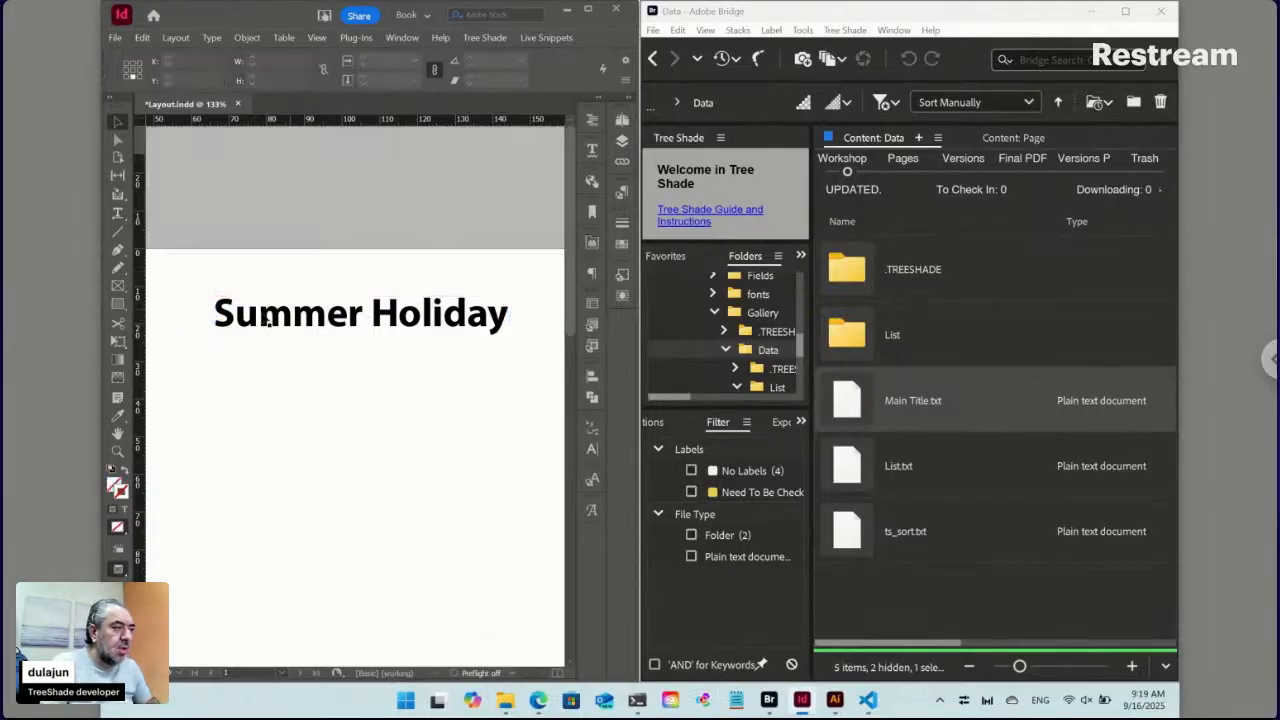
pyautogui.press('w')
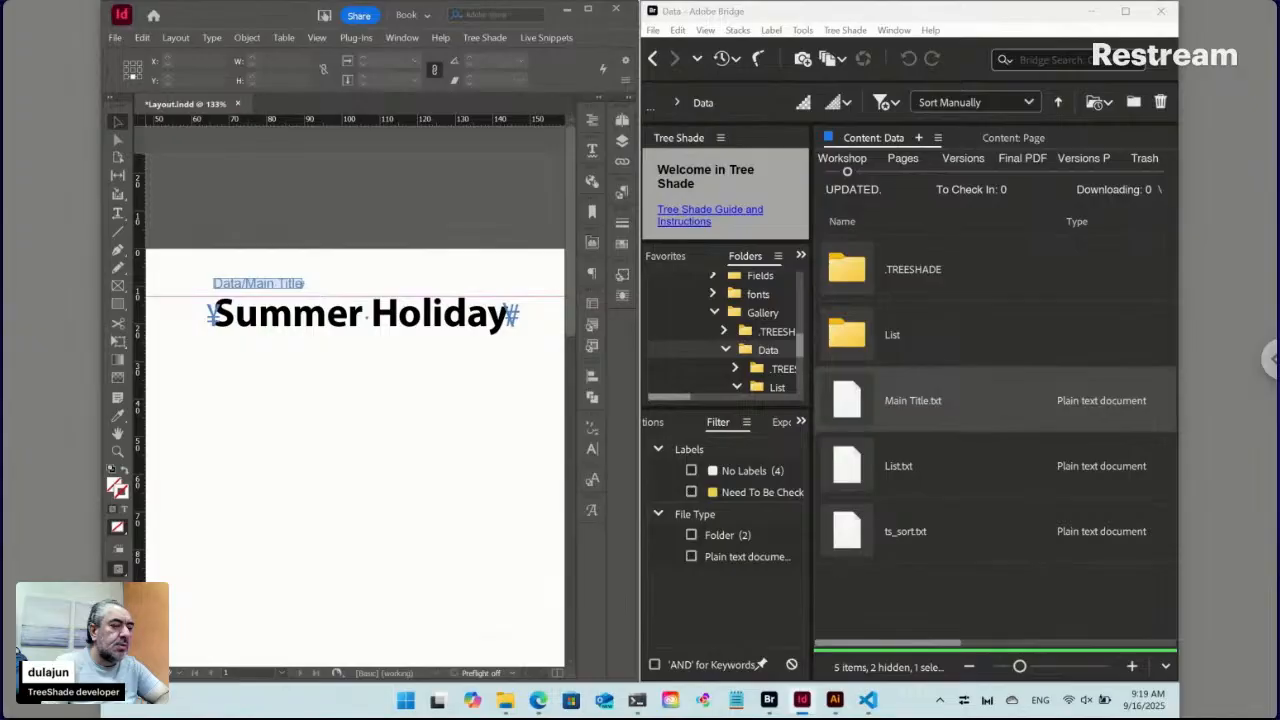
# Add an empty paragraph after the Summer Holiday heading
pyautogui.doubleClick(384, 322)
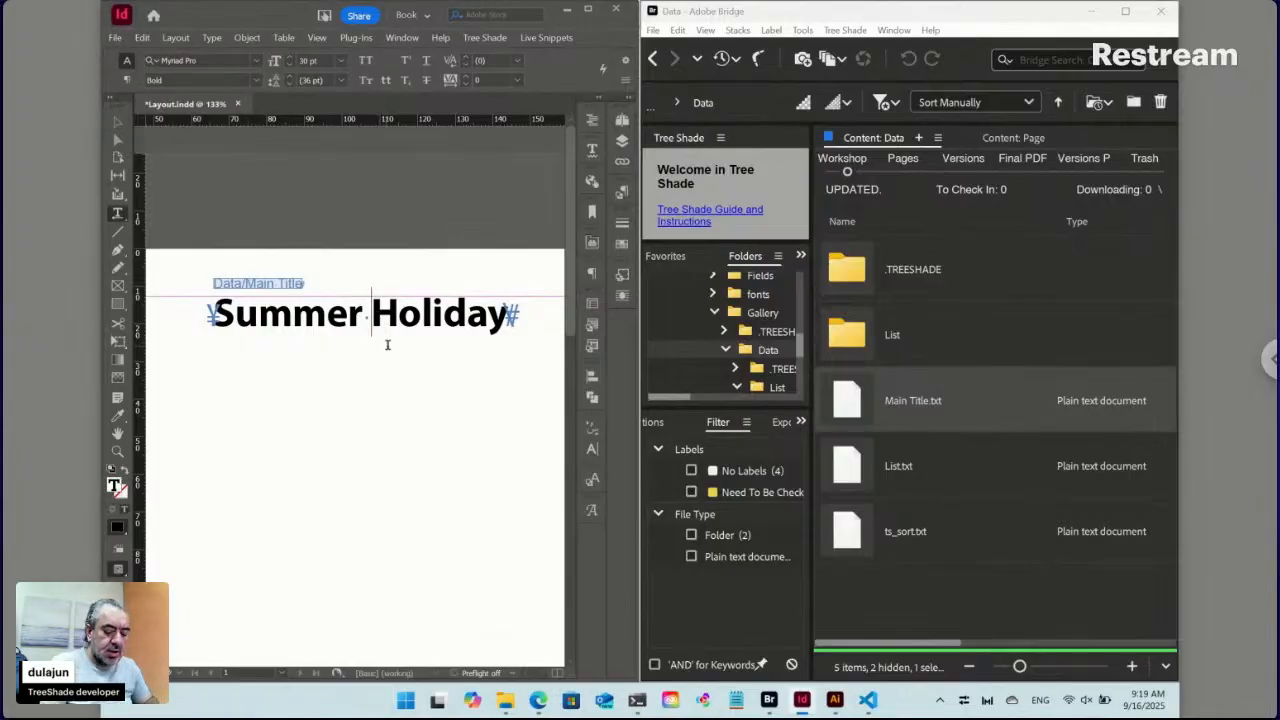
pyautogui.press('End')
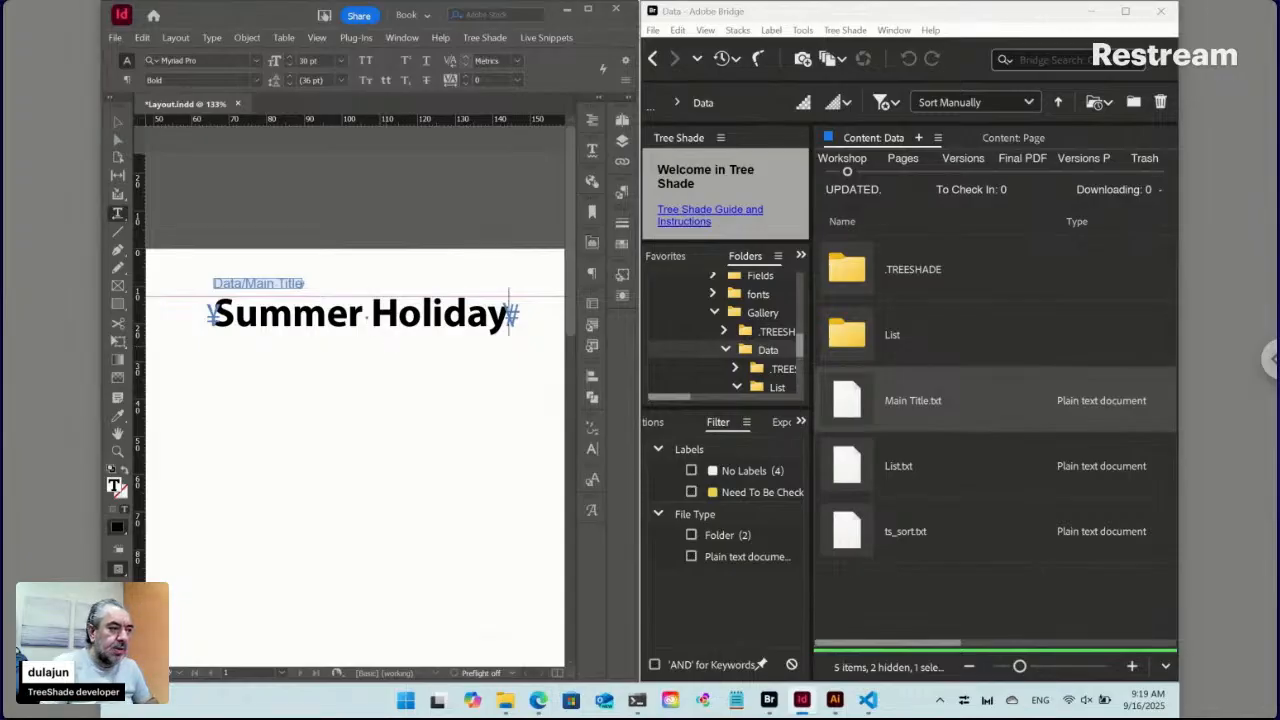
pyautogui.press('Return')
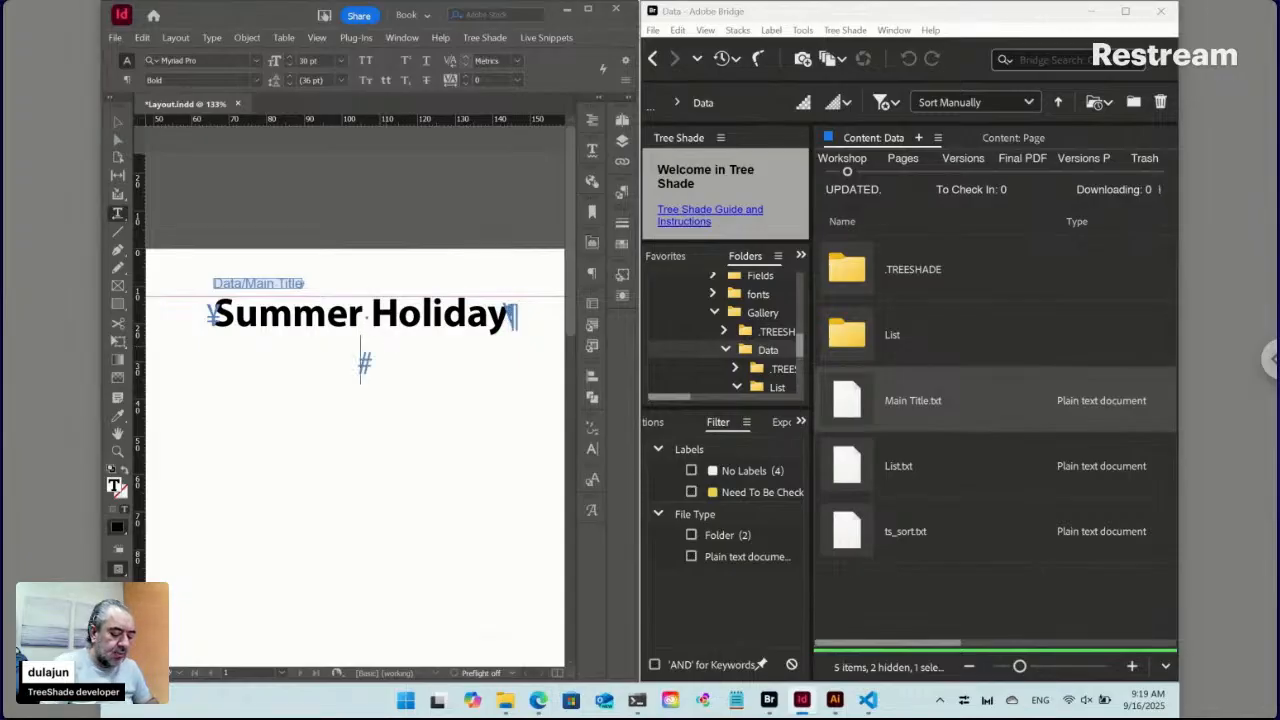
# Examine the content of List.txt in Adobe Bridge without opening its paired folder, and close it unchanged
pyautogui.click(902, 475)
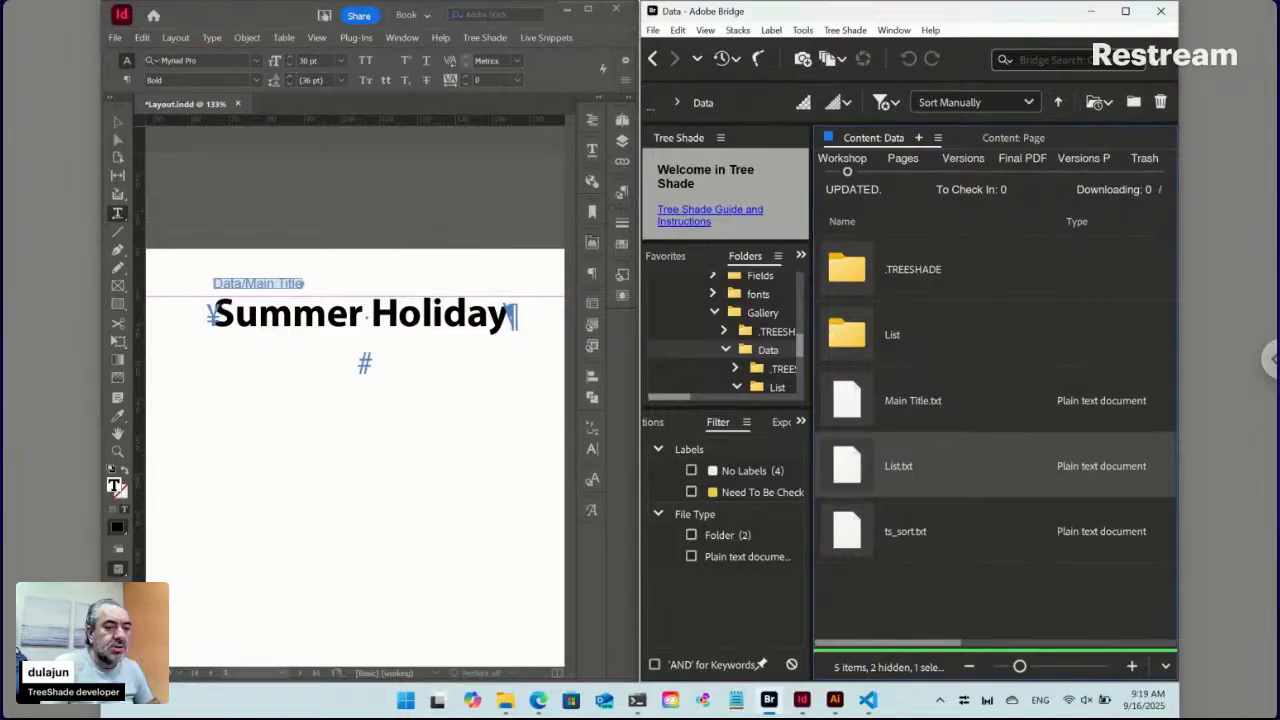
pyautogui.doubleClick(849, 468)
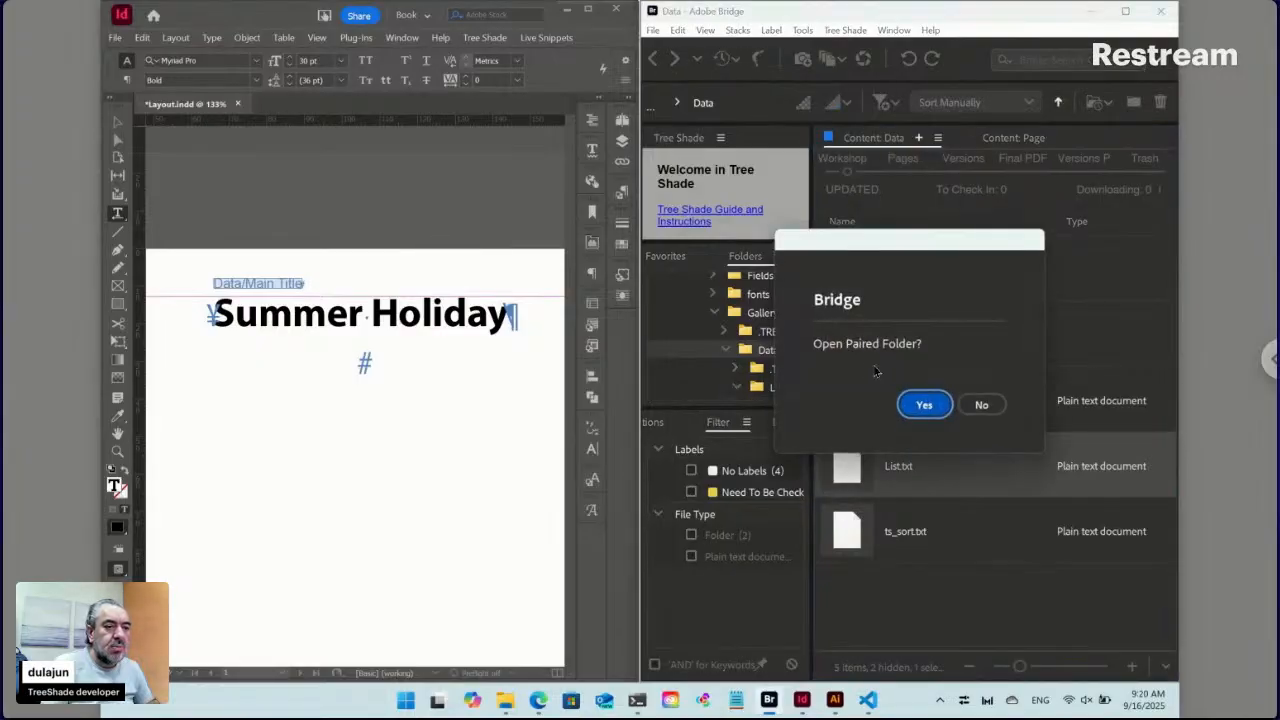
pyautogui.click(981, 405)
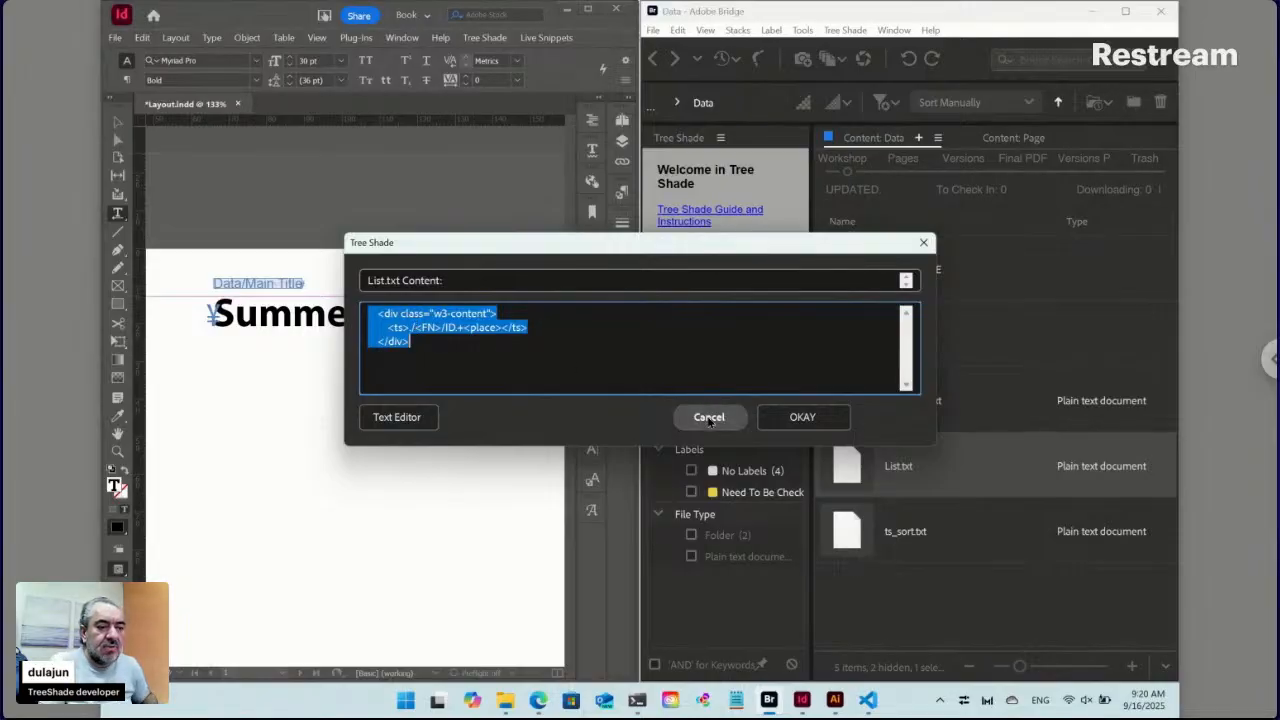
pyautogui.click(709, 417)
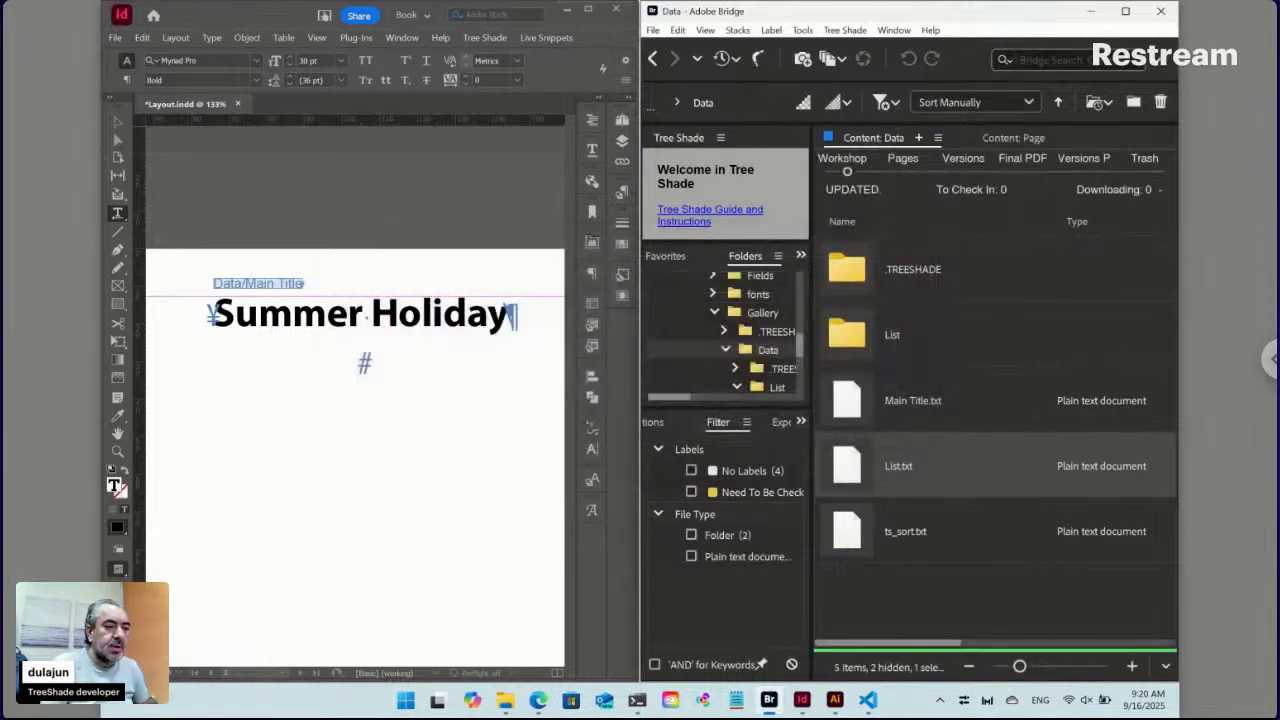
# Open List.txt from Bridge's Data folder in Visual Studio Code
pyautogui.moveTo(847, 462); pyautogui.dragTo(740, 366)
pyautogui.hotkey('alt', 'Tab')
pyautogui.hotkey('alt', 'Tab')
pyautogui.hotkey('alt', 'Tab')
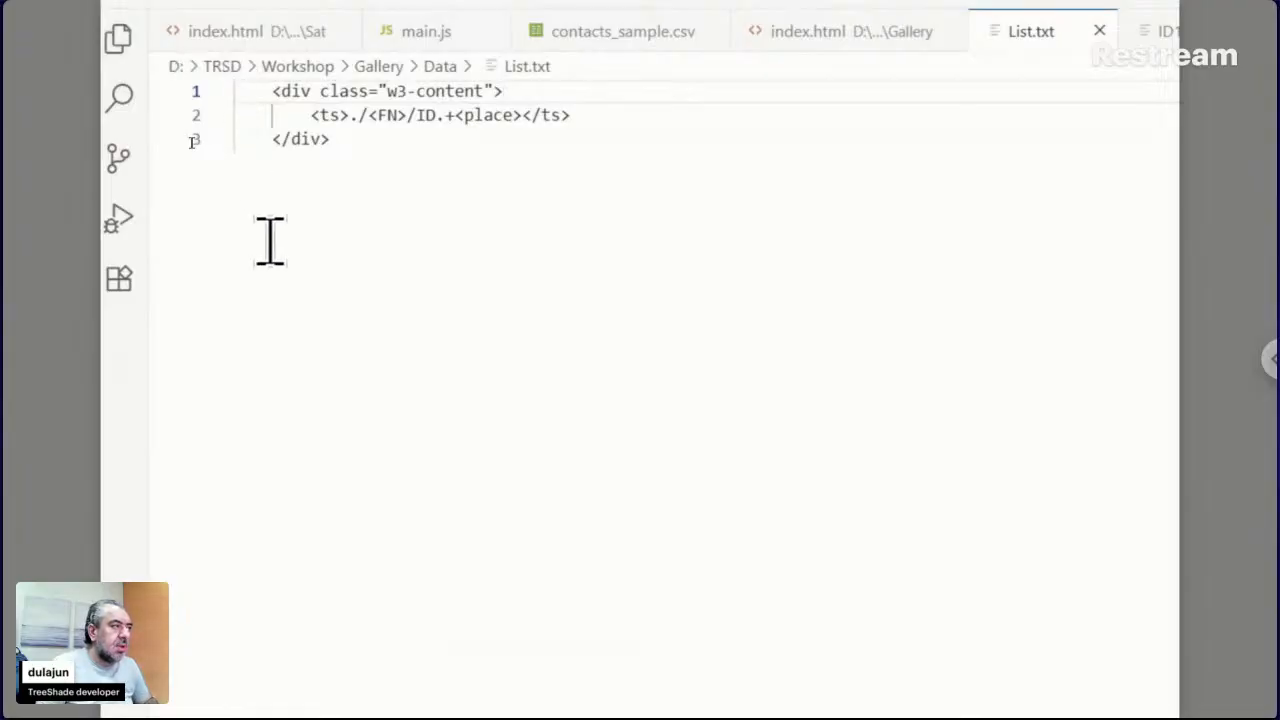
# Insert a new first line above the w3-content div in List.txt, beginning with ::./<FN>/*:
pyautogui.press('Return')
pyautogui.press('Up')
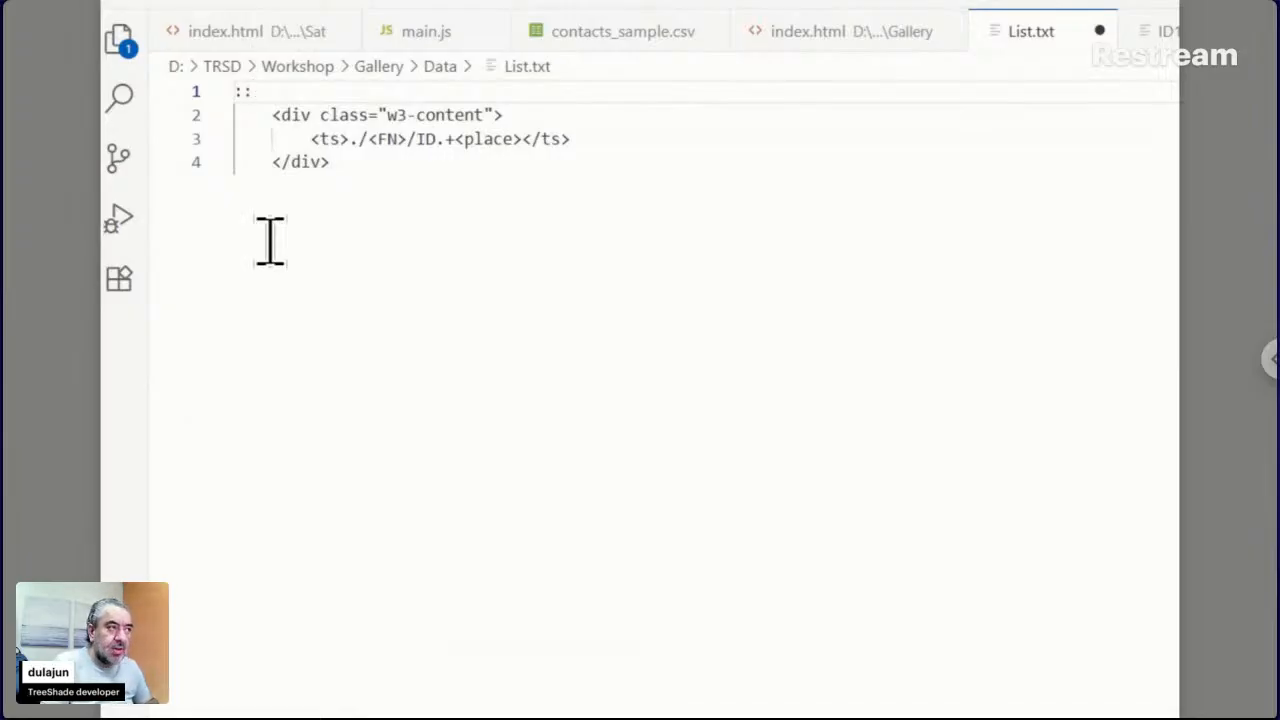
pyautogui.write('./')
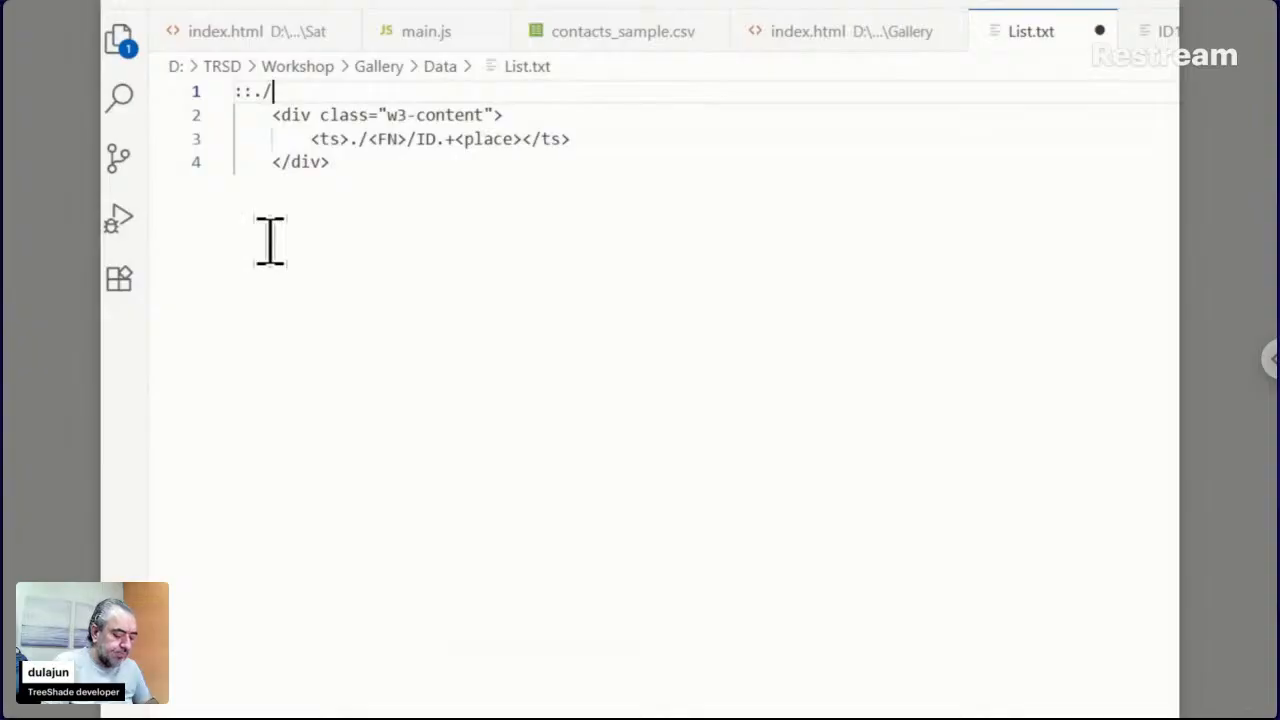
pyautogui.write('<FN>')
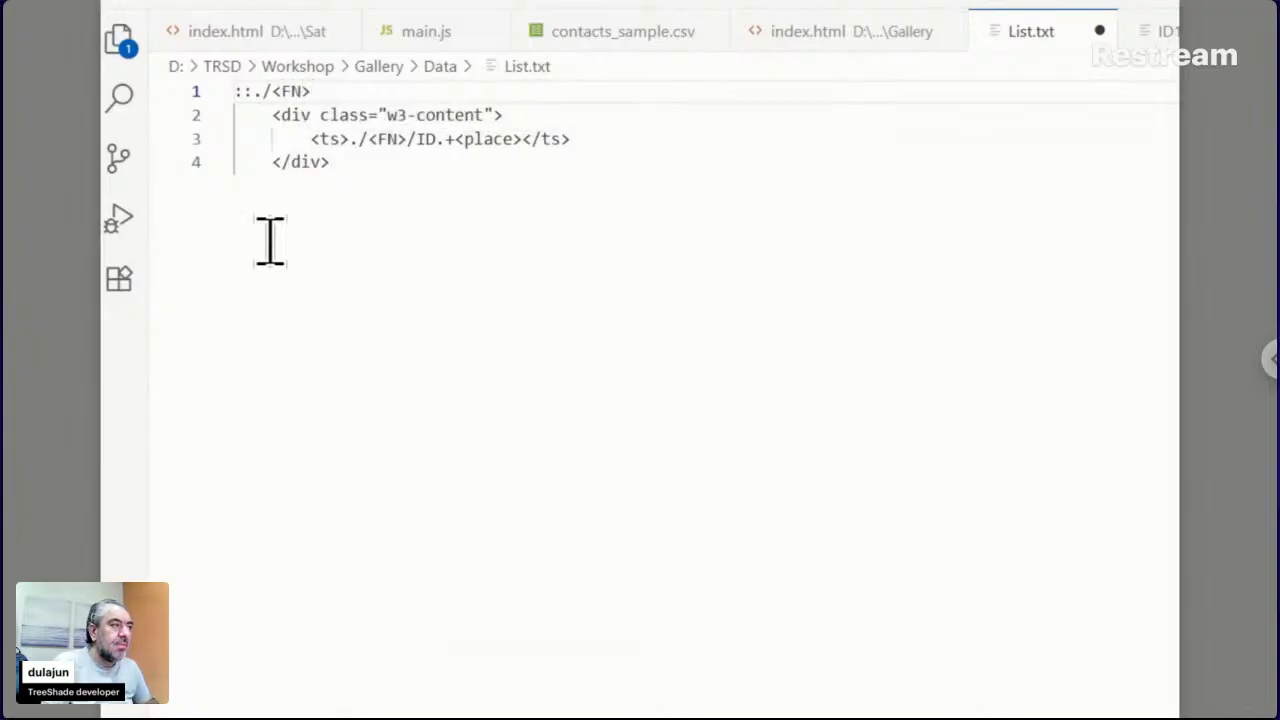
pyautogui.write('/')
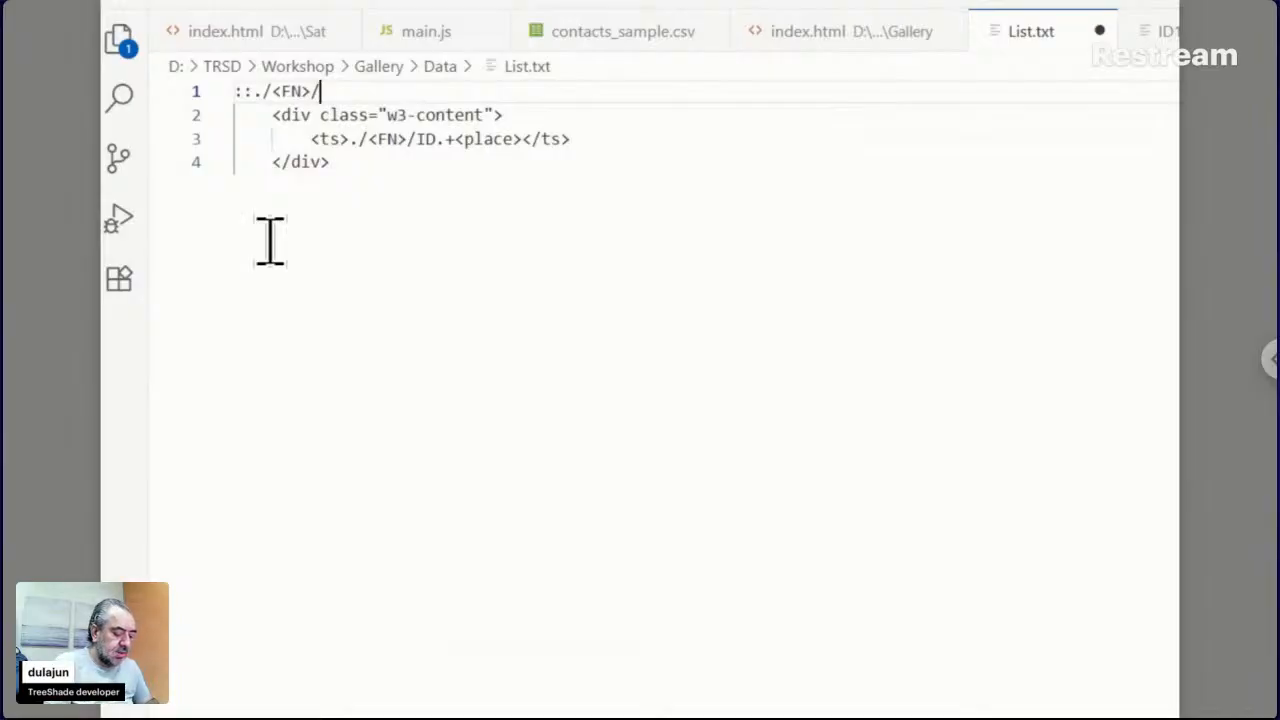
pyautogui.write('*')
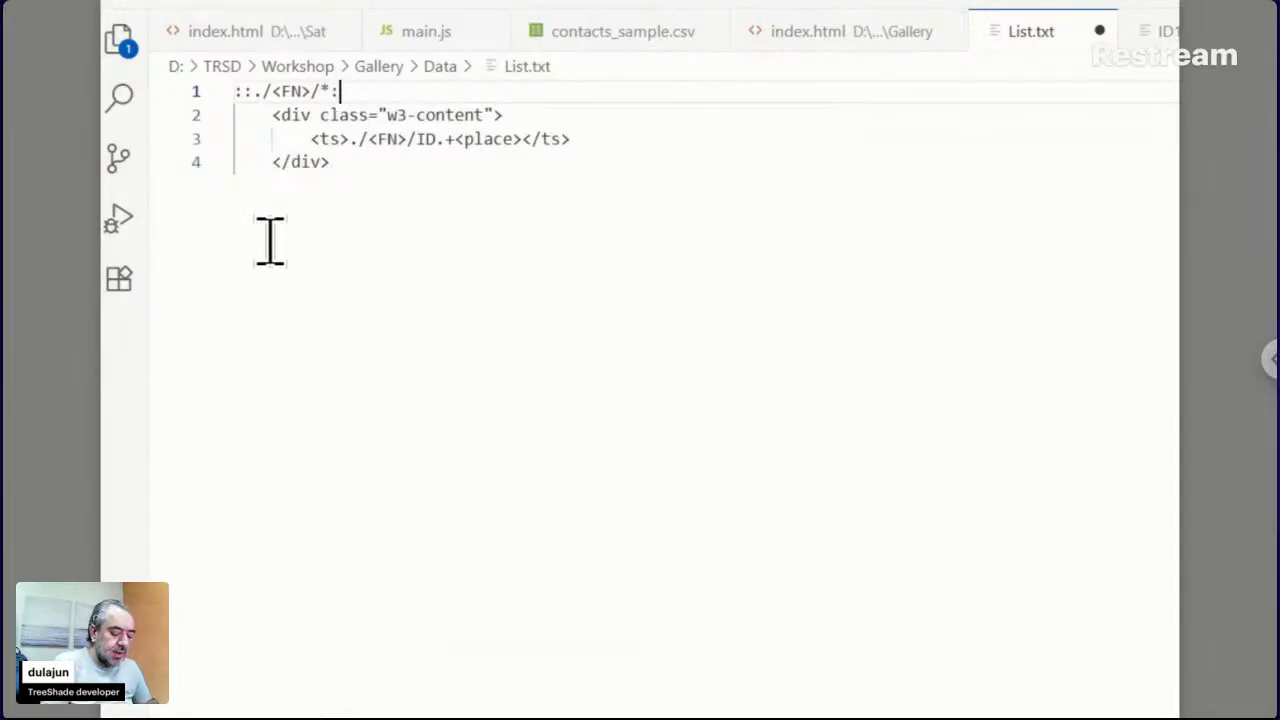
# Complete the first line of List.txt with Place:\r: and save the file
pyautogui.write('Pla')
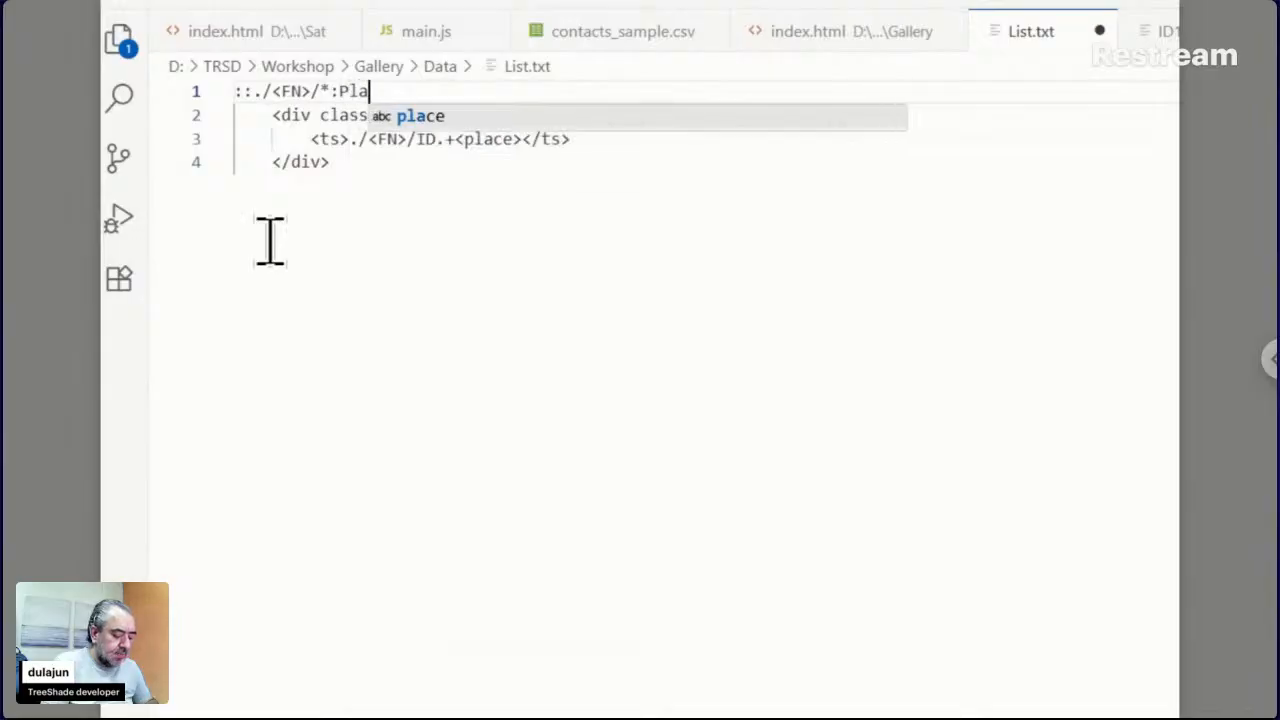
pyautogui.write('ce')
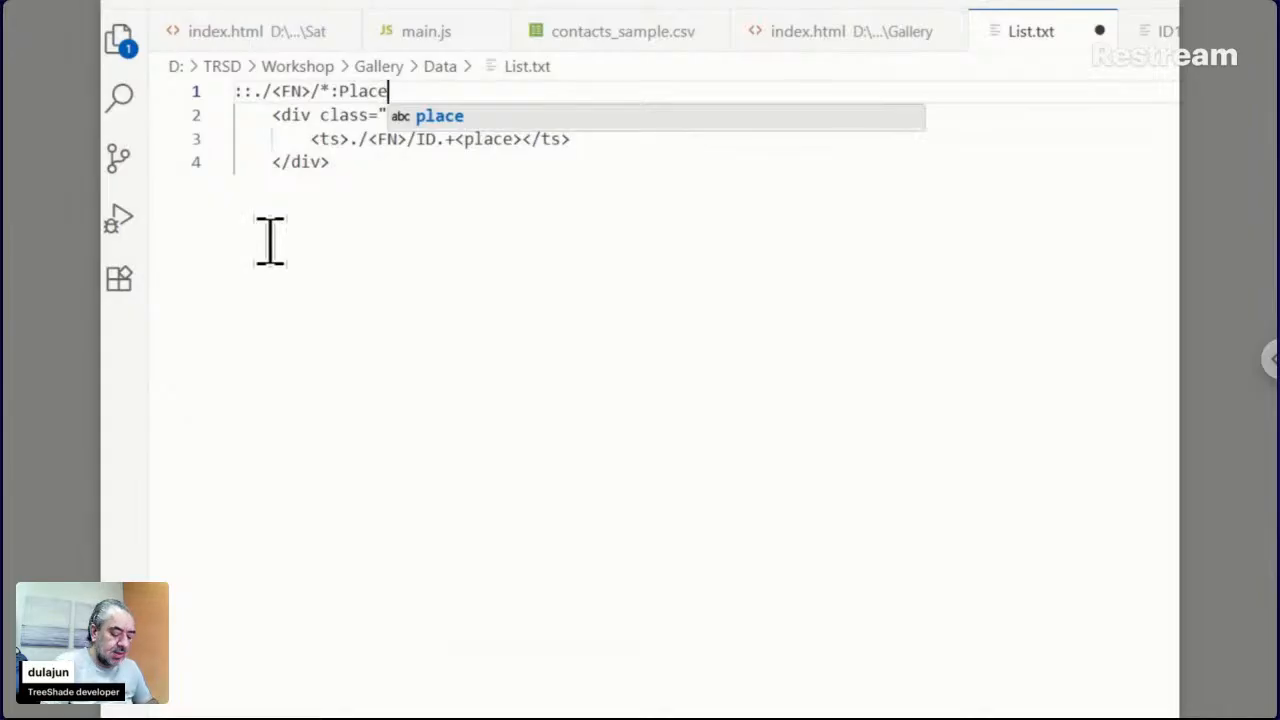
pyautogui.write(':')
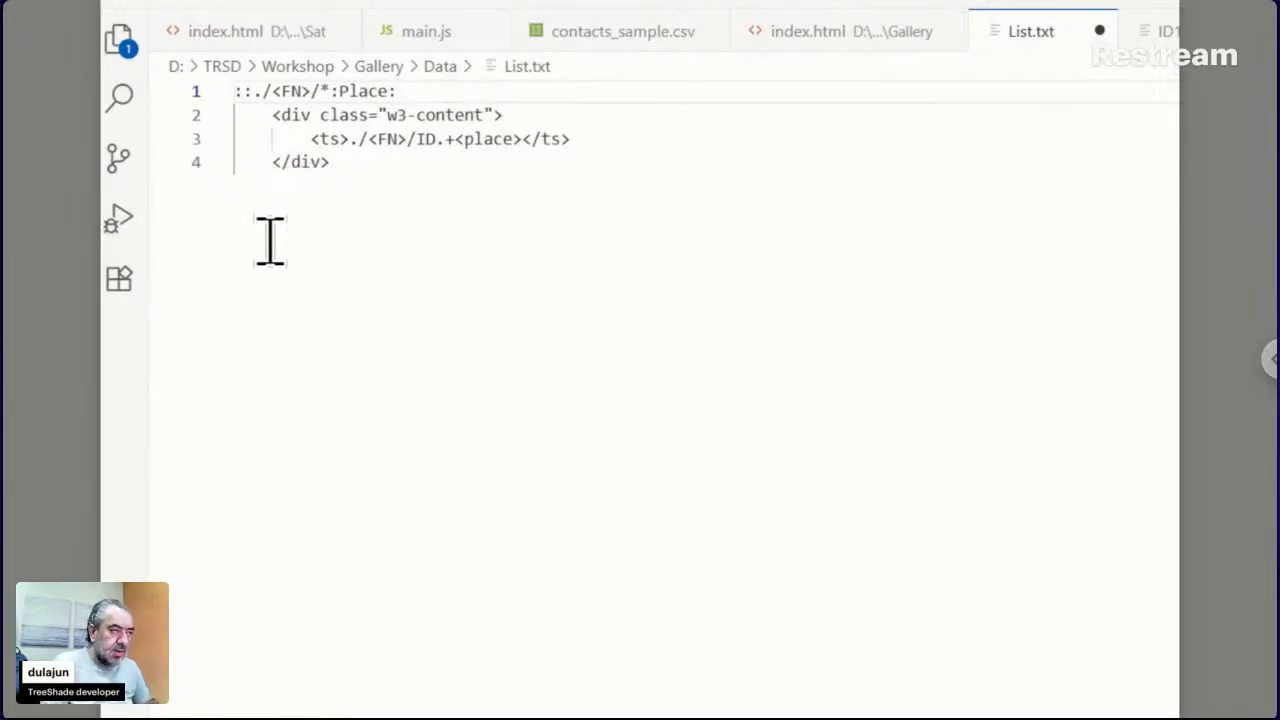
pyautogui.write('\\r')
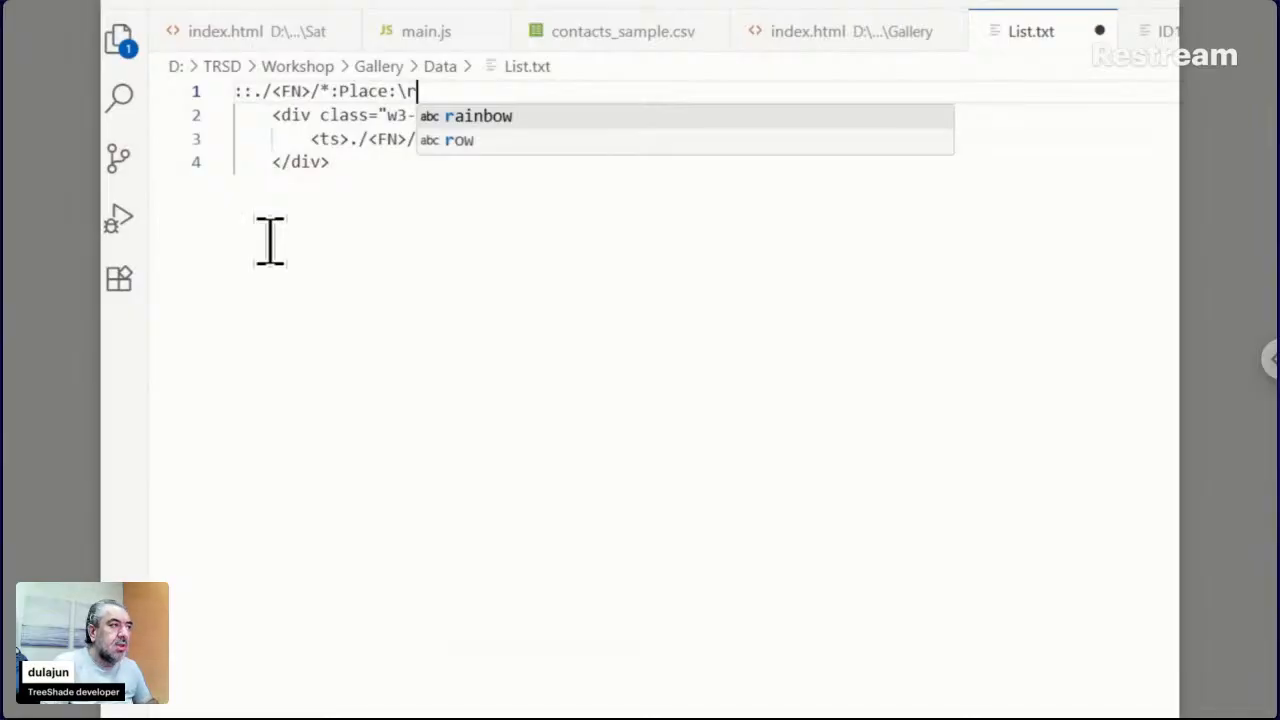
pyautogui.write(':')
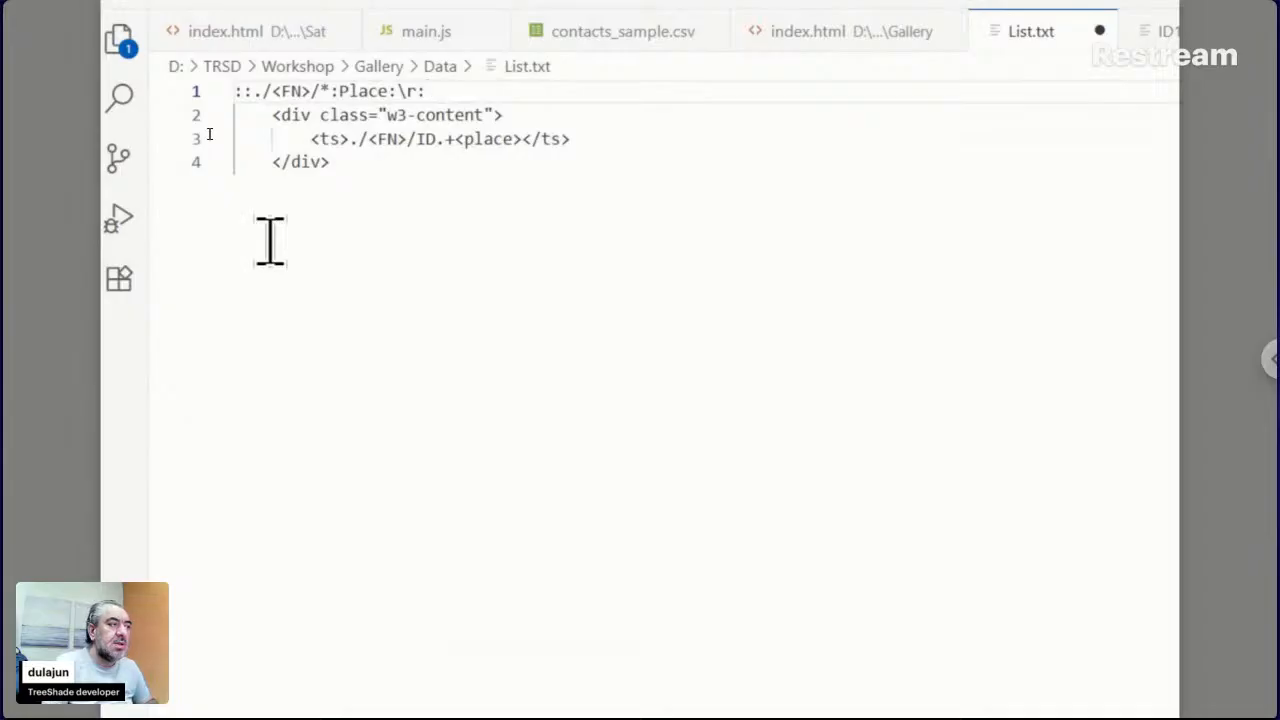
pyautogui.moveTo(443, 93); pyautogui.dragTo(223, 95)
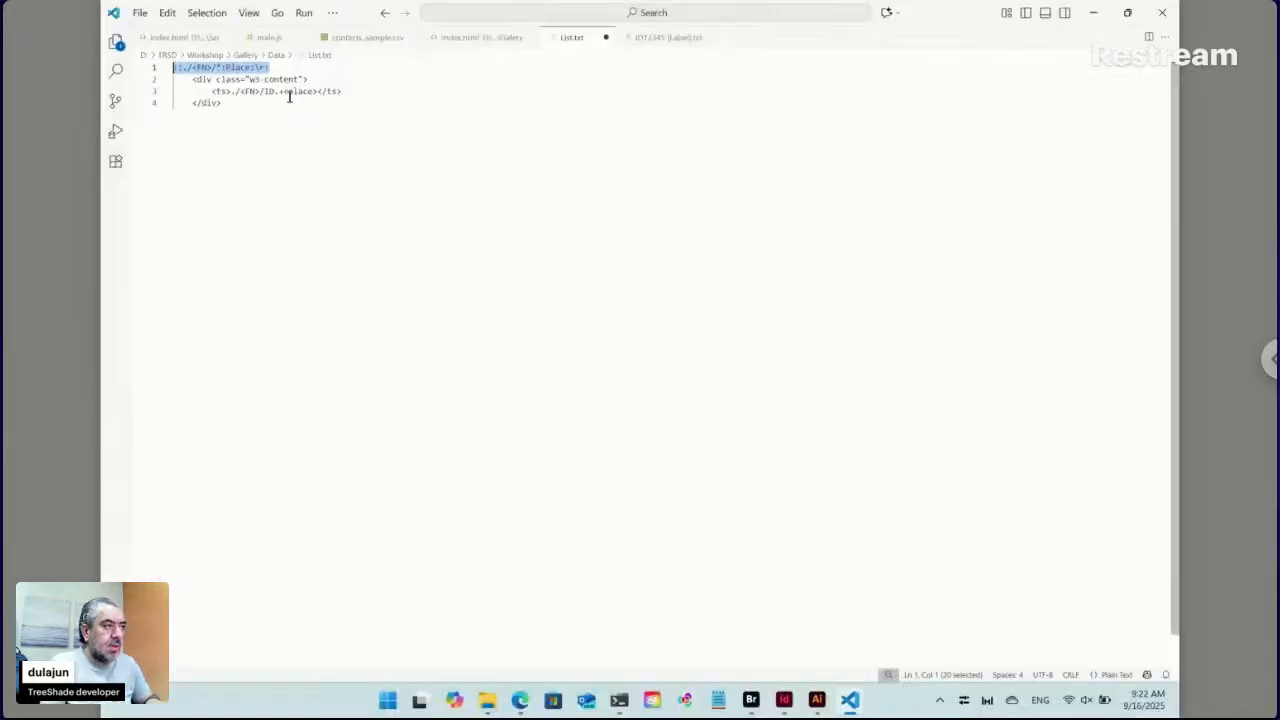
pyautogui.hotkey('ctrl', 's')
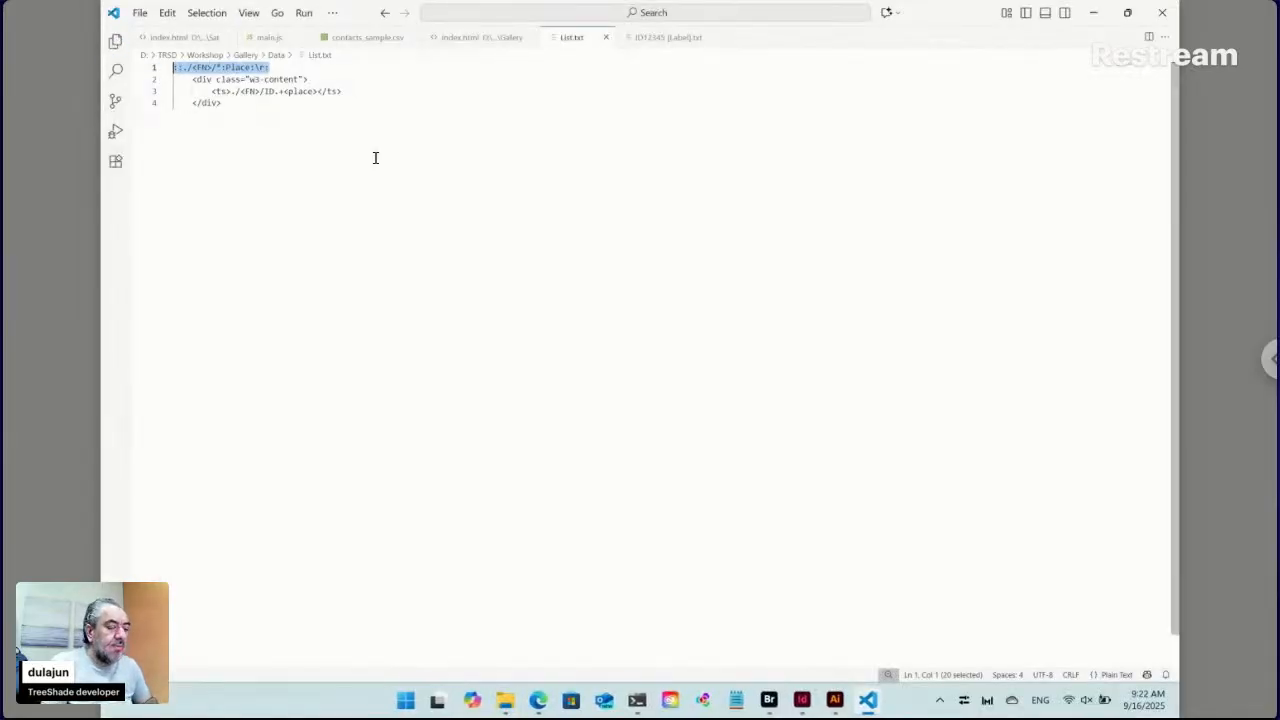
# Switch to Adobe Bridge, open the List folder and select the three [Label] text files together
pyautogui.click(772, 703)
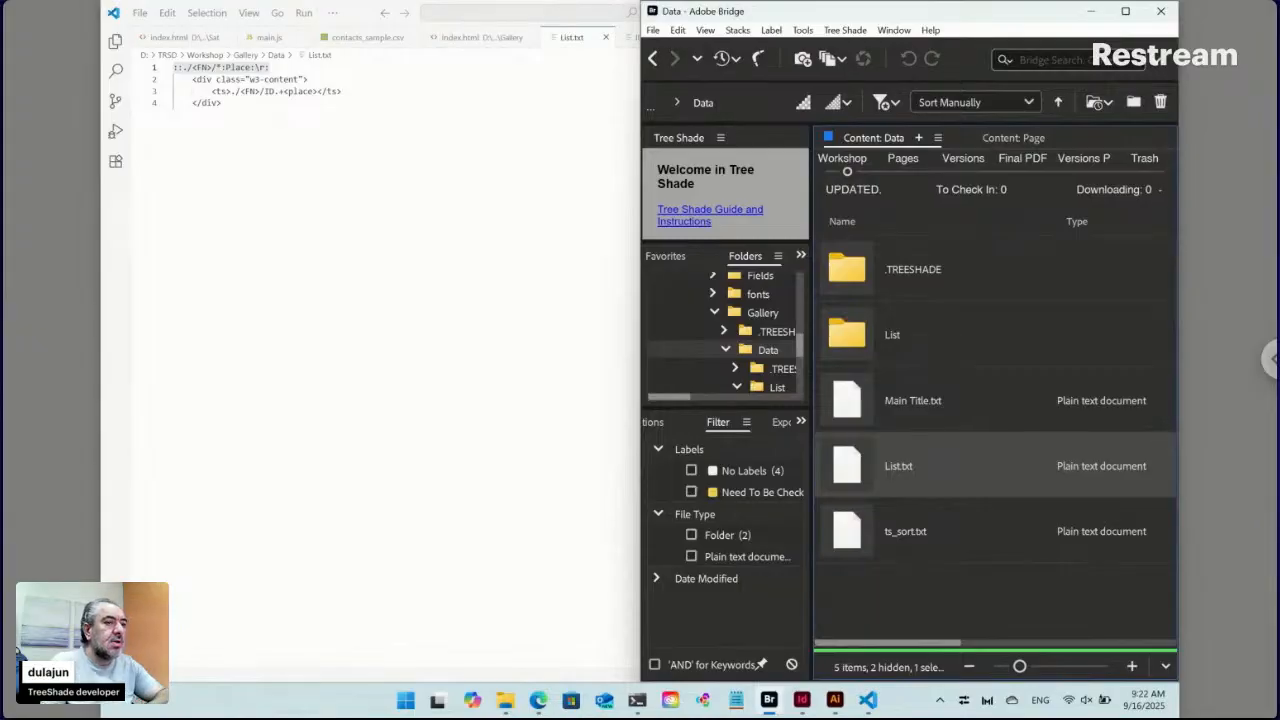
pyautogui.doubleClick(853, 334)
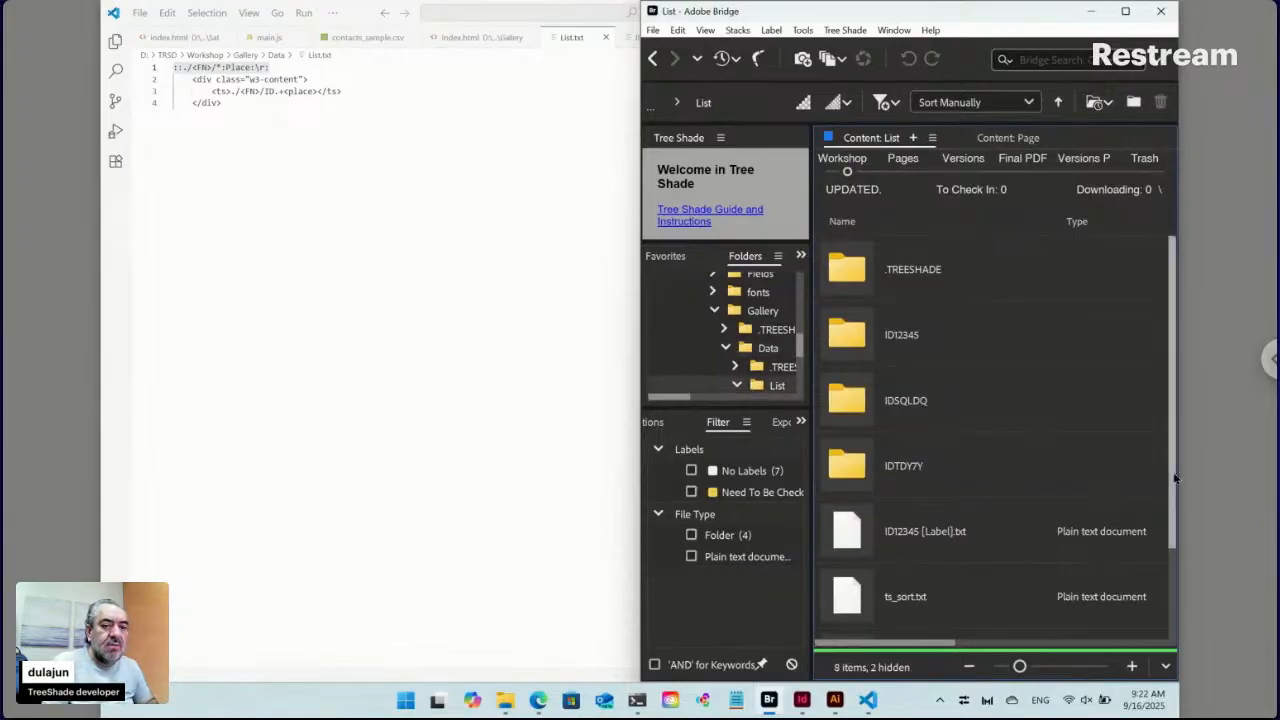
pyautogui.moveTo(1173, 490); pyautogui.dragTo(1171, 596)
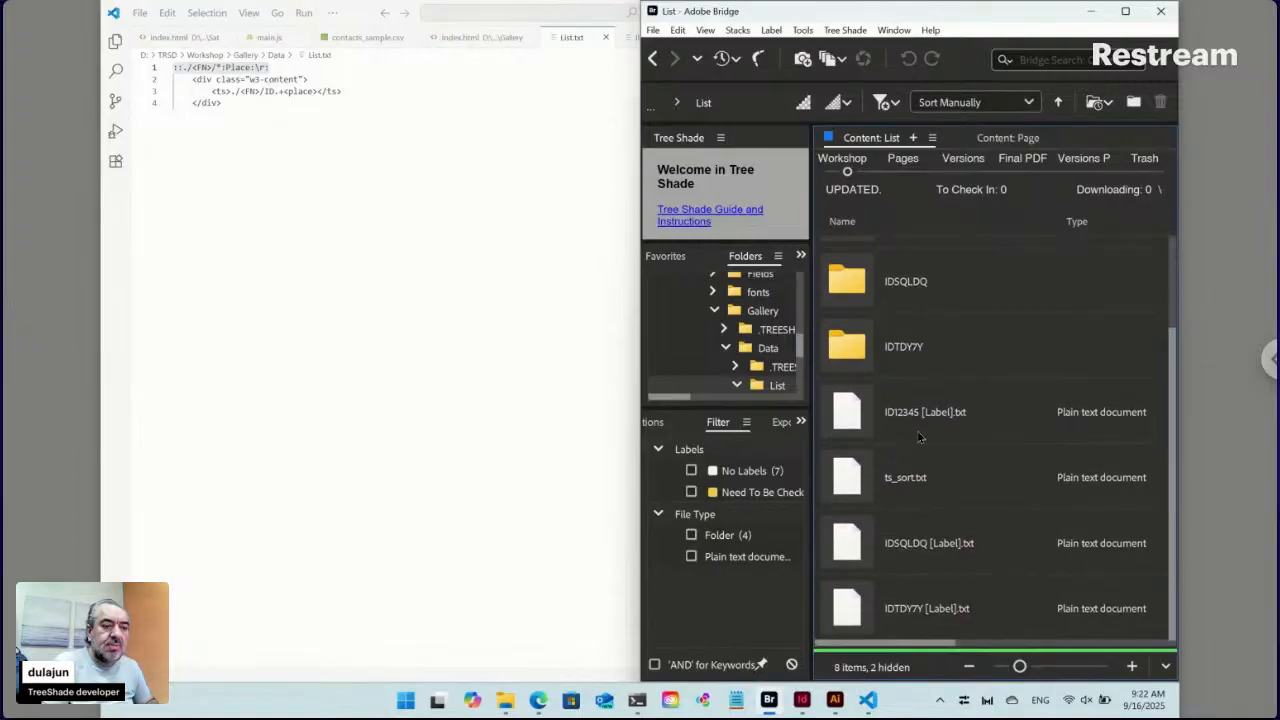
pyautogui.click(914, 430)
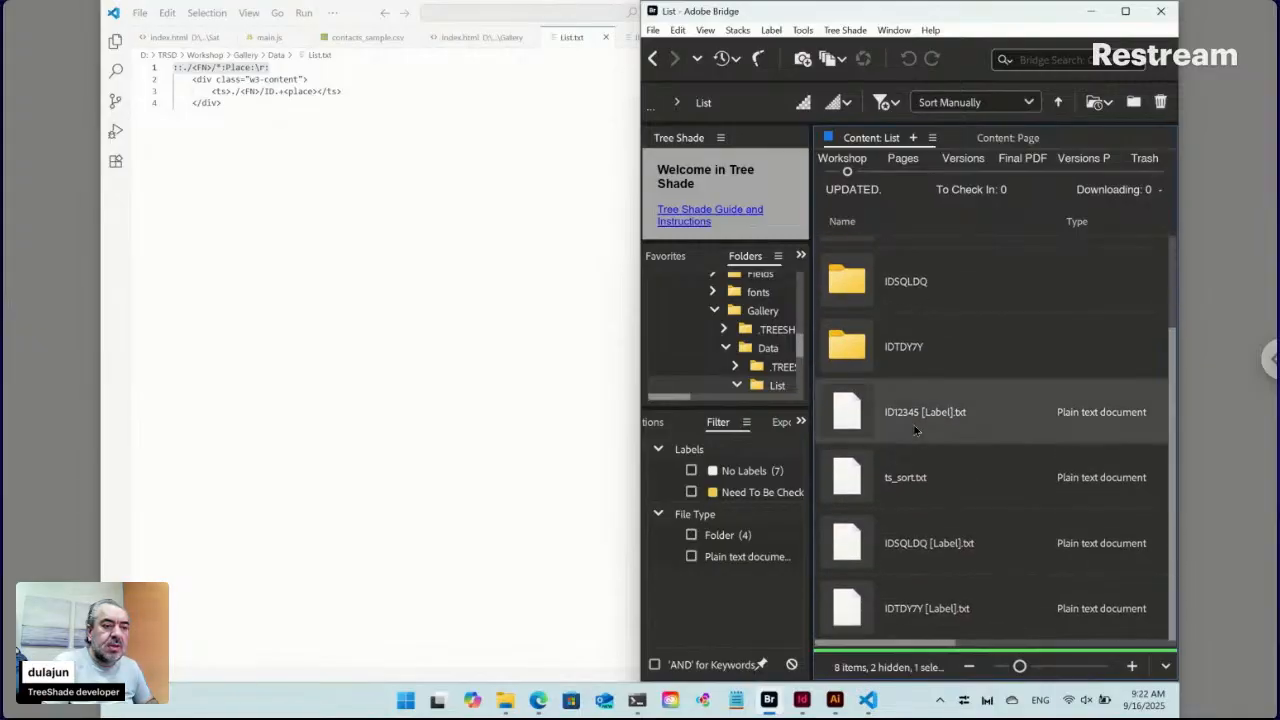
pyautogui.keyDown('ctrl'); pyautogui.click(931, 541); pyautogui.keyUp('ctrl')
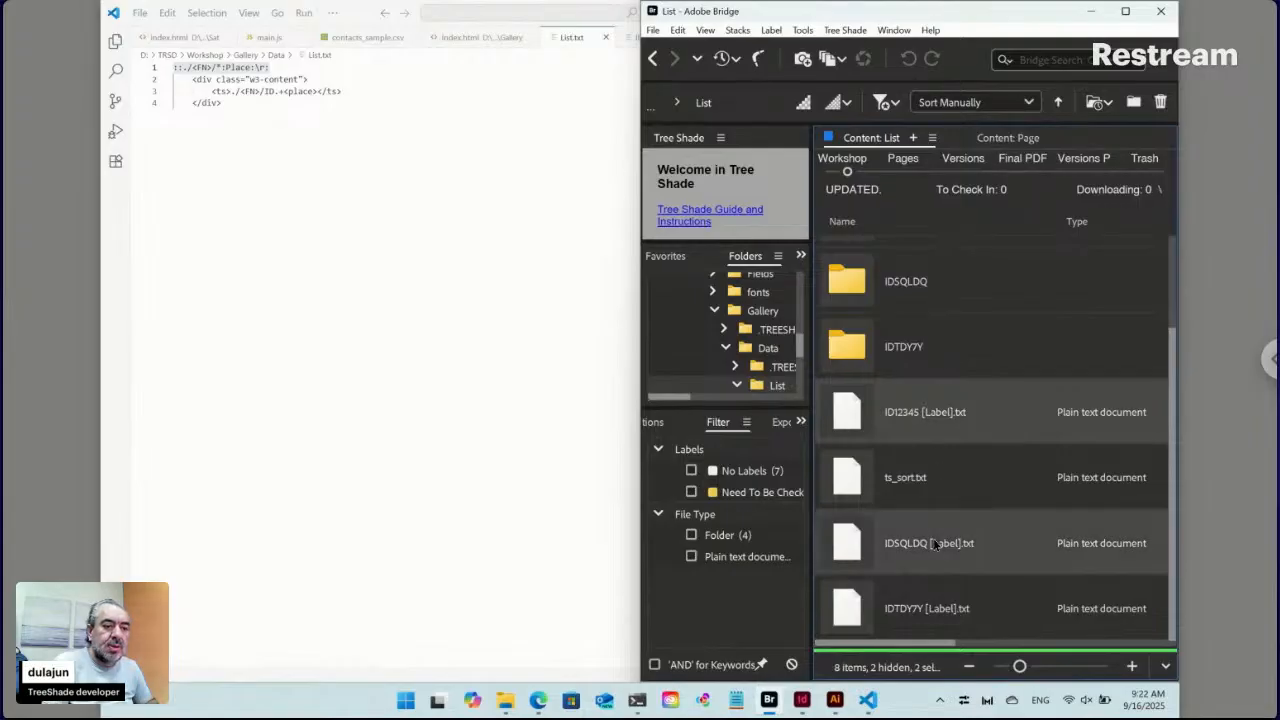
pyautogui.keyDown('ctrl'); pyautogui.click(936, 606); pyautogui.keyUp('ctrl')
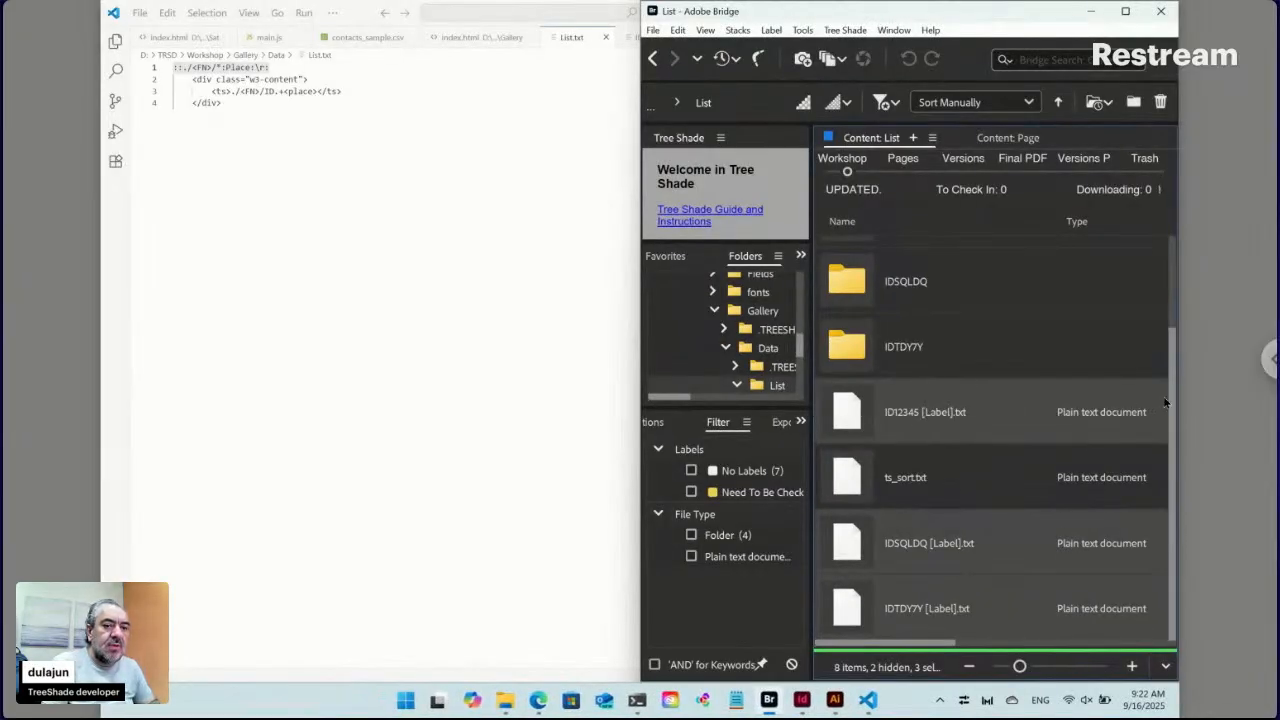
# Examine the paired folder of ID12345 [Label].txt and return to the List folder
pyautogui.moveTo(1172, 400); pyautogui.dragTo(1174, 298)
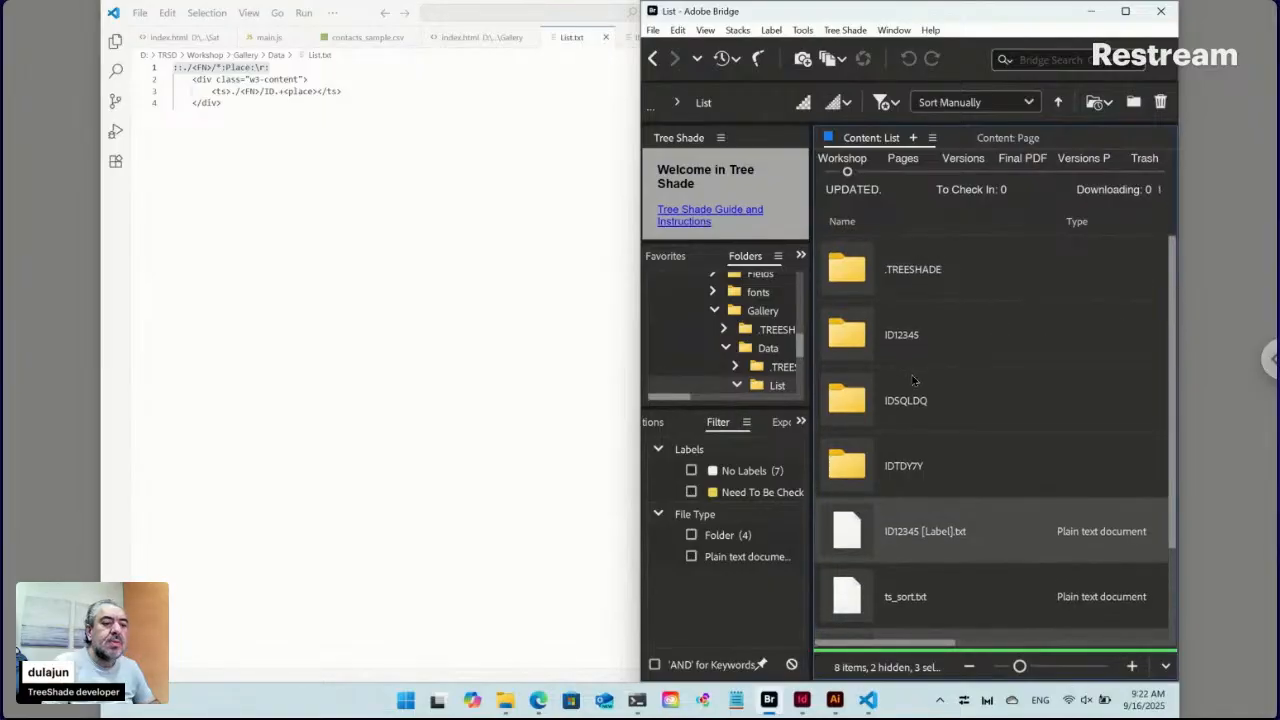
pyautogui.click(853, 538)
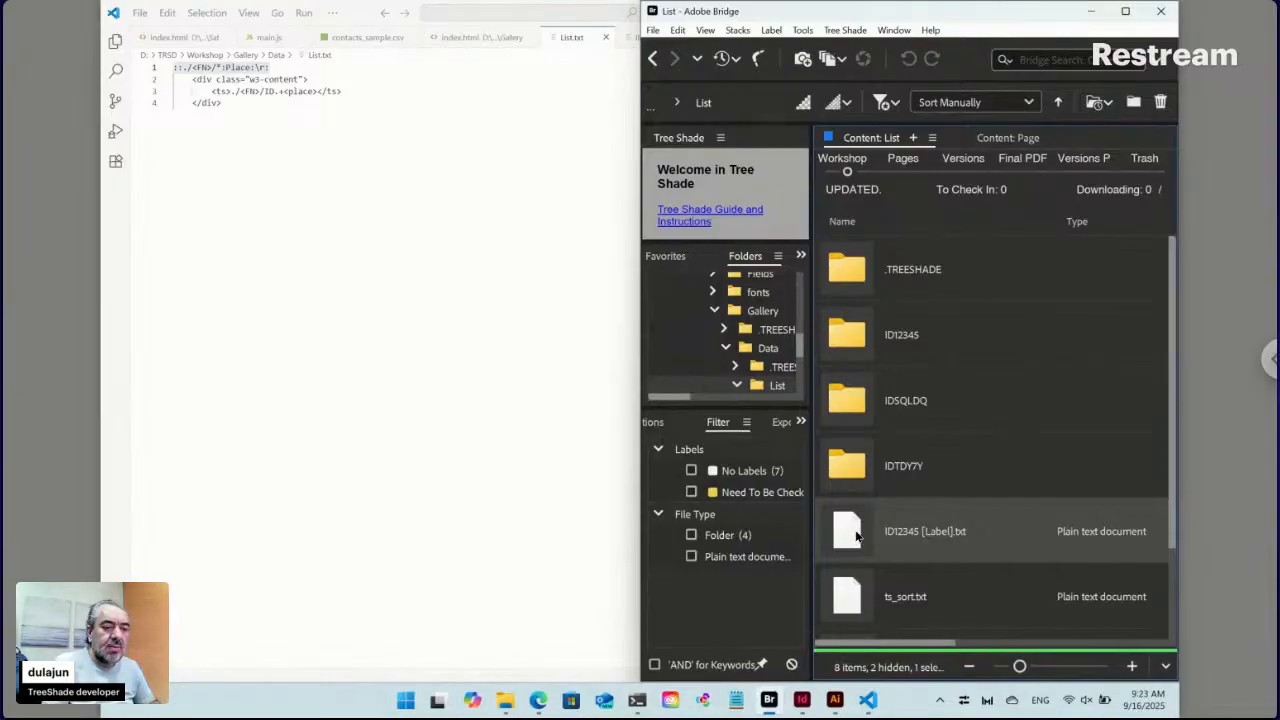
pyautogui.doubleClick(856, 537)
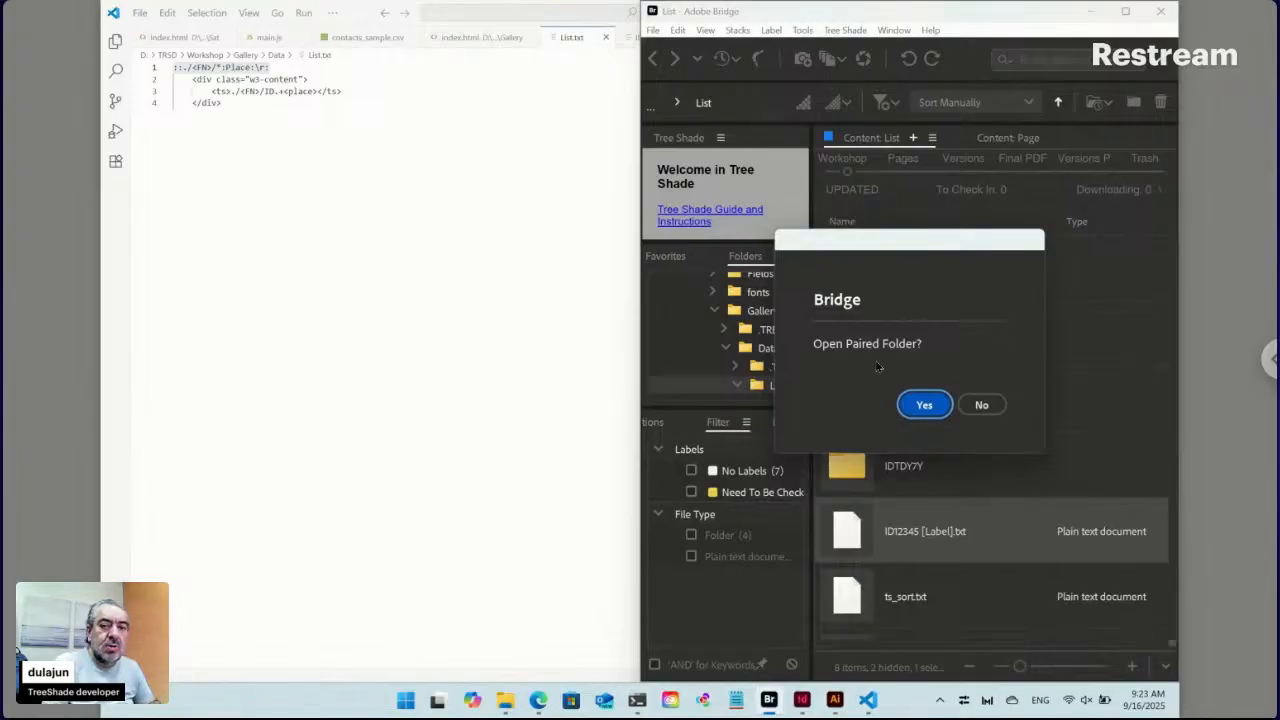
pyautogui.click(924, 403)
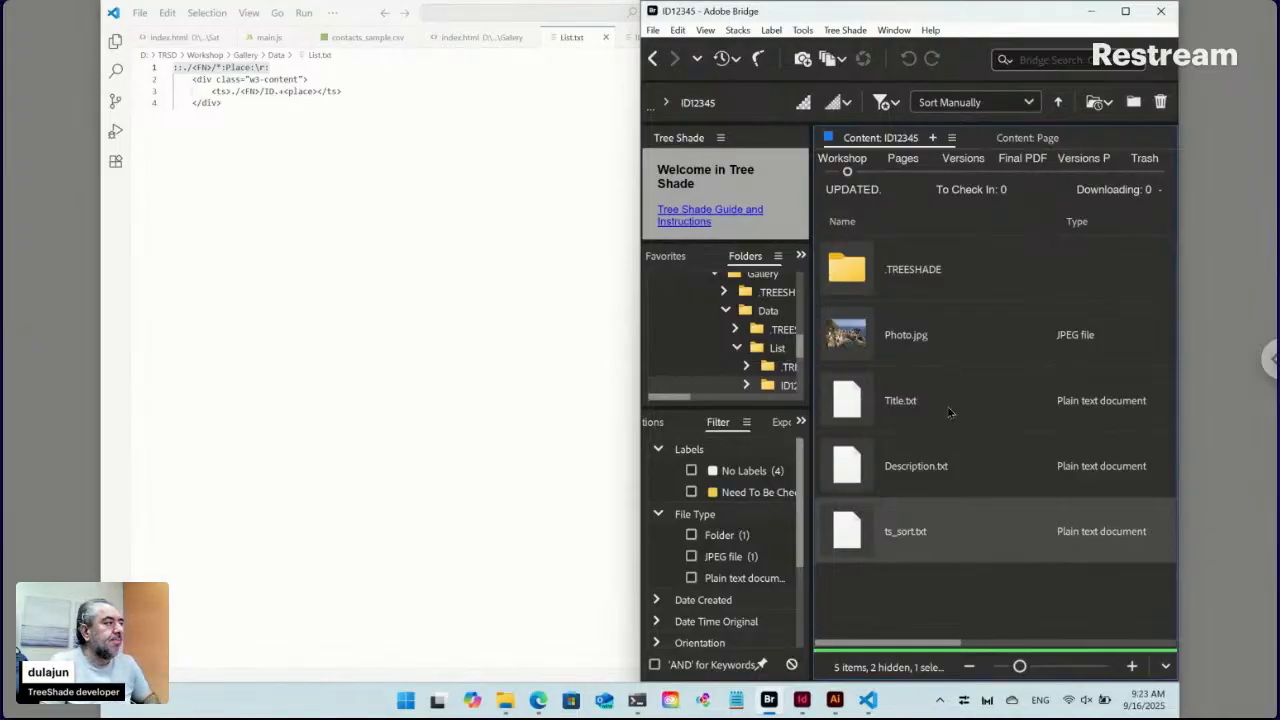
pyautogui.click(655, 59)
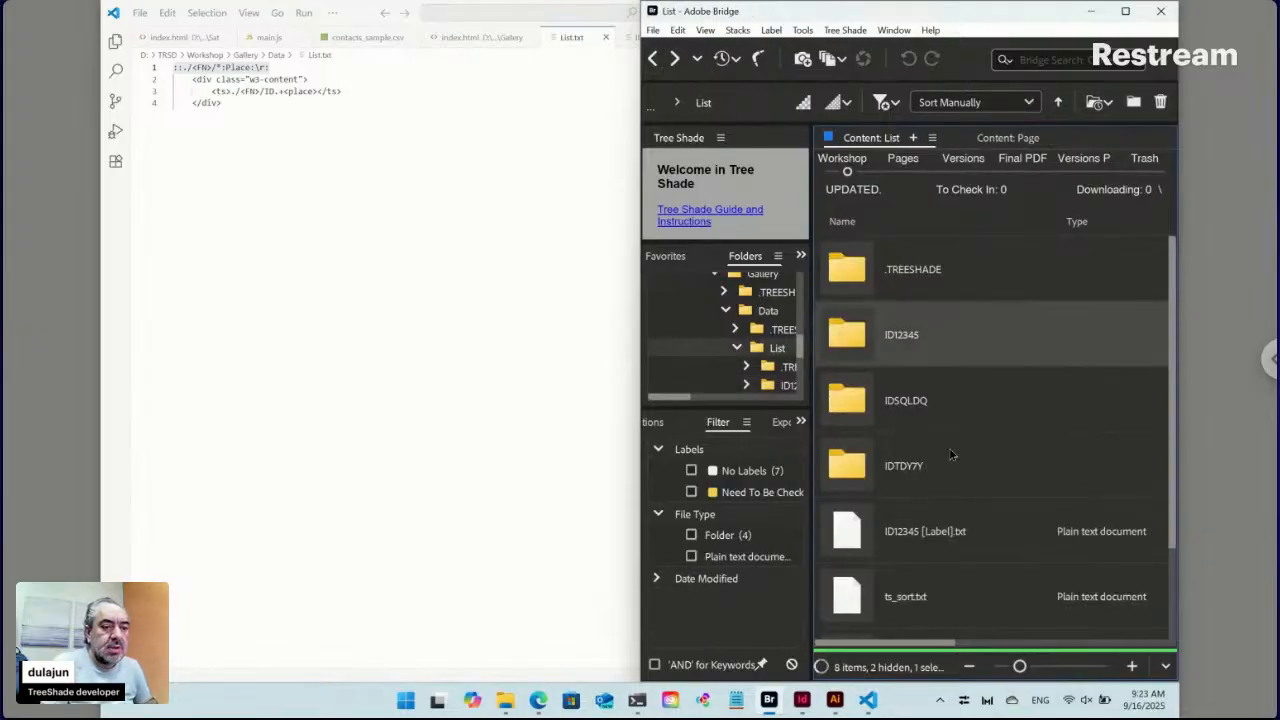
# Open ID12345 [Label].txt from Bridge's List folder in Visual Studio Code
pyautogui.click(955, 541)
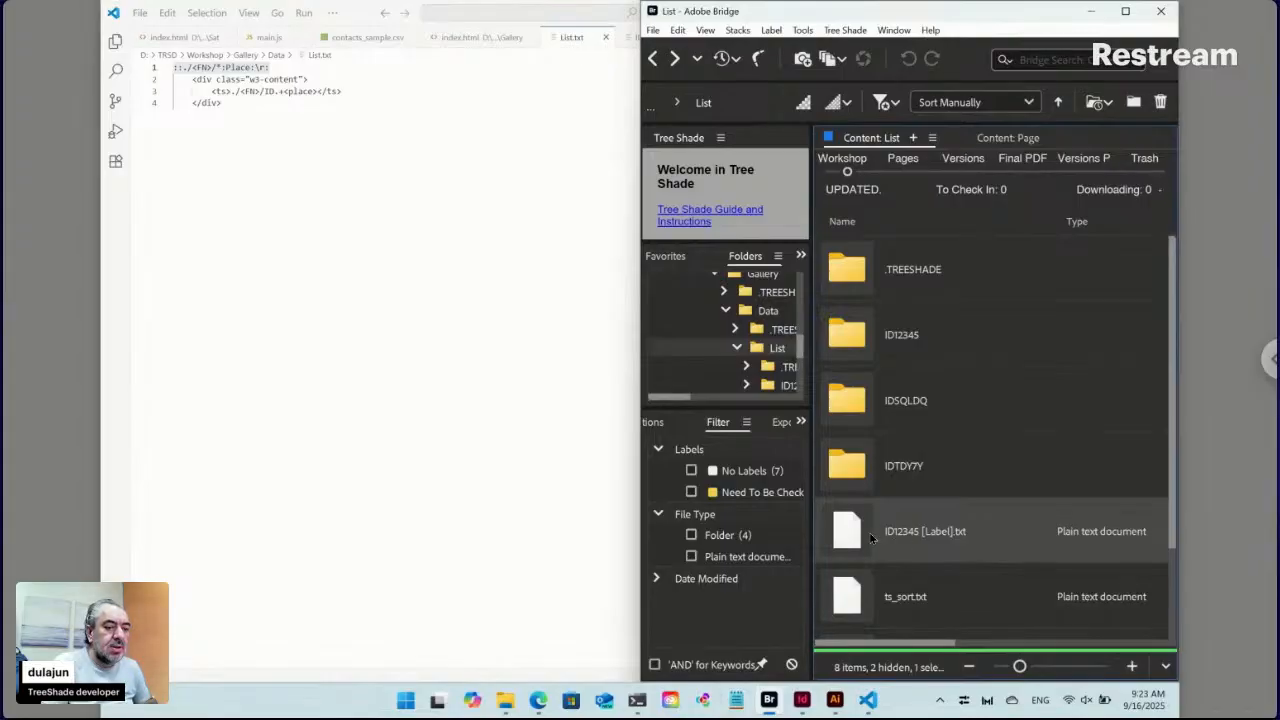
pyautogui.moveTo(856, 537); pyautogui.dragTo(614, 352)
pyautogui.hotkey('alt', 'Tab')
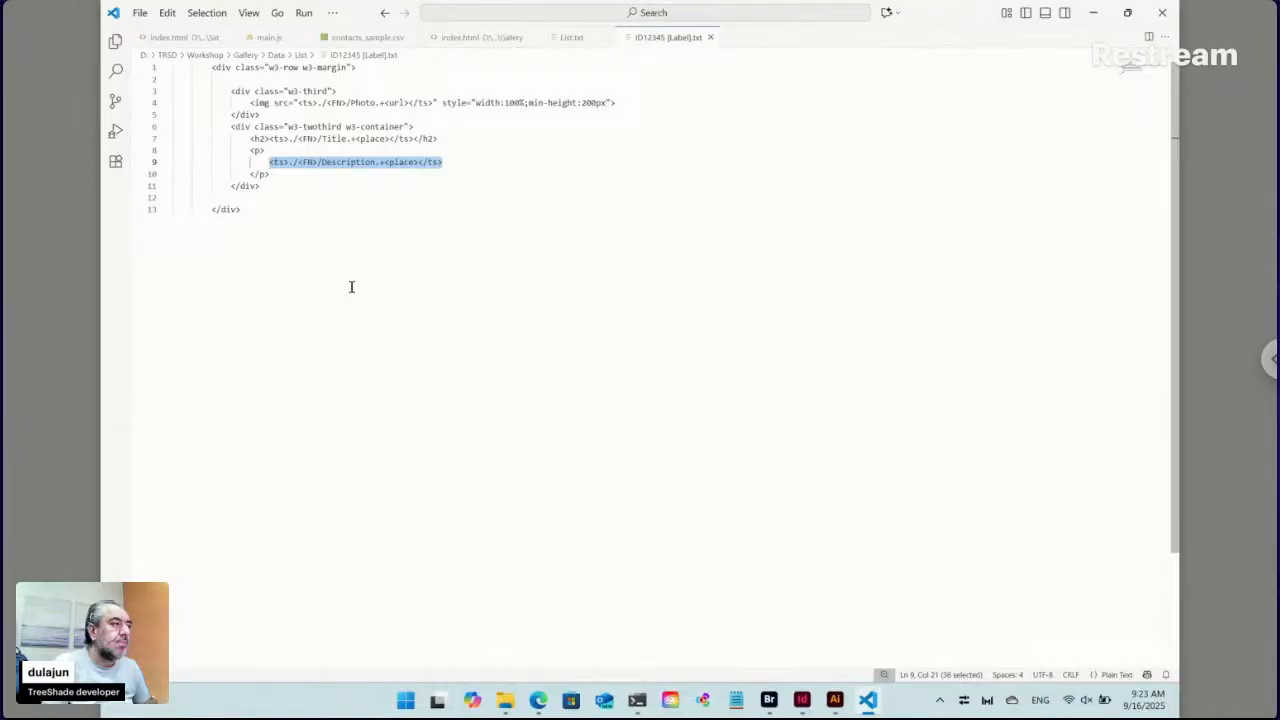
# Insert a new first line above the w3-row div in ID12345 [Label].txt, beginning with ::./<FN>
pyautogui.click(177, 68)
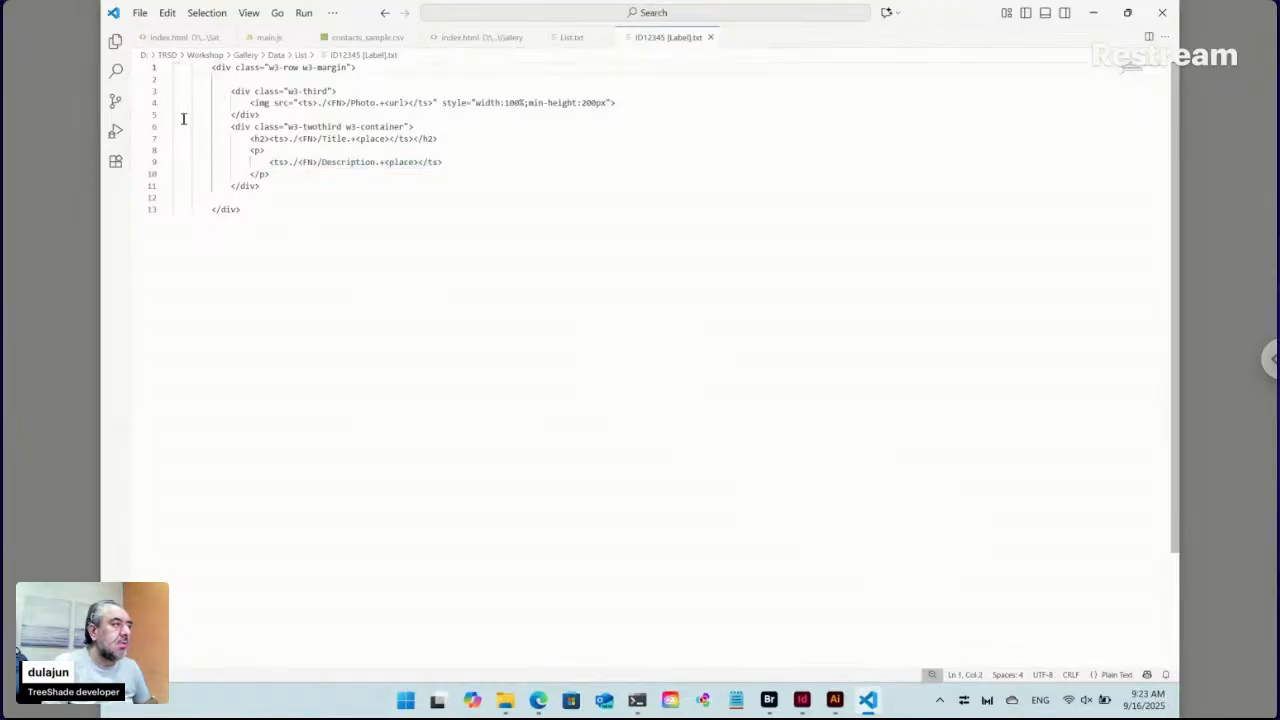
pyautogui.press('Return')
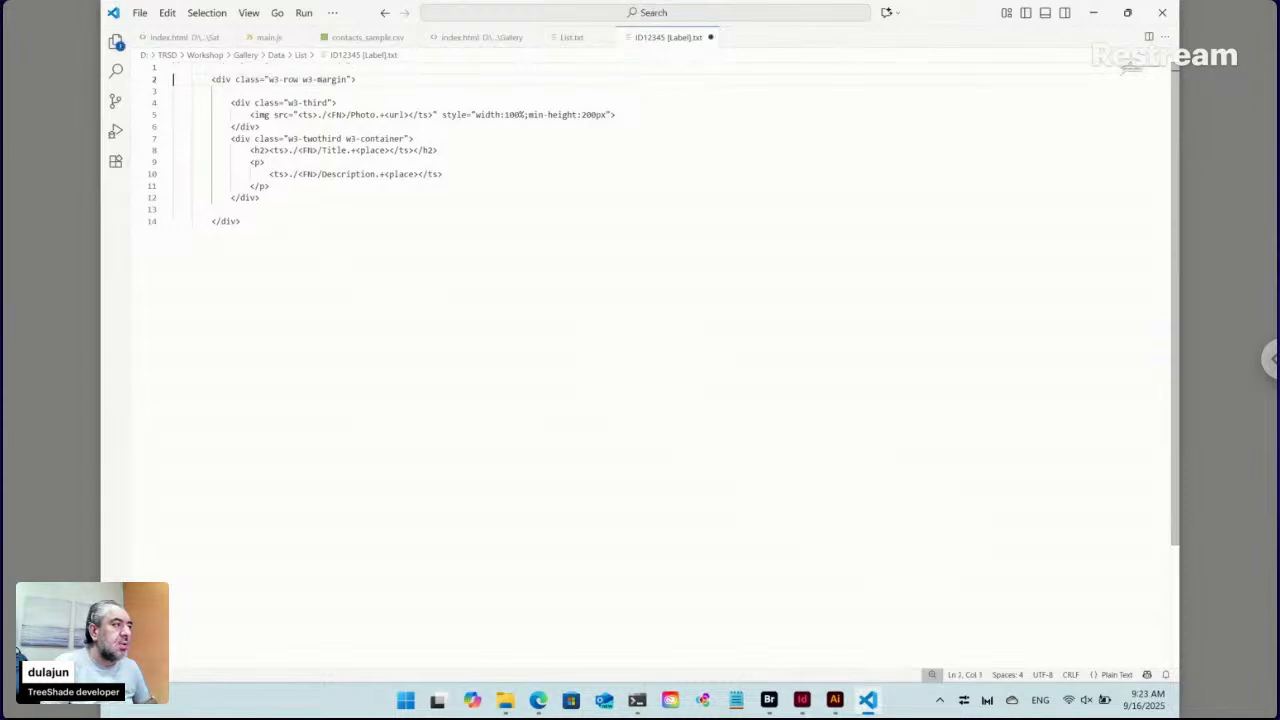
pyautogui.press('Up')
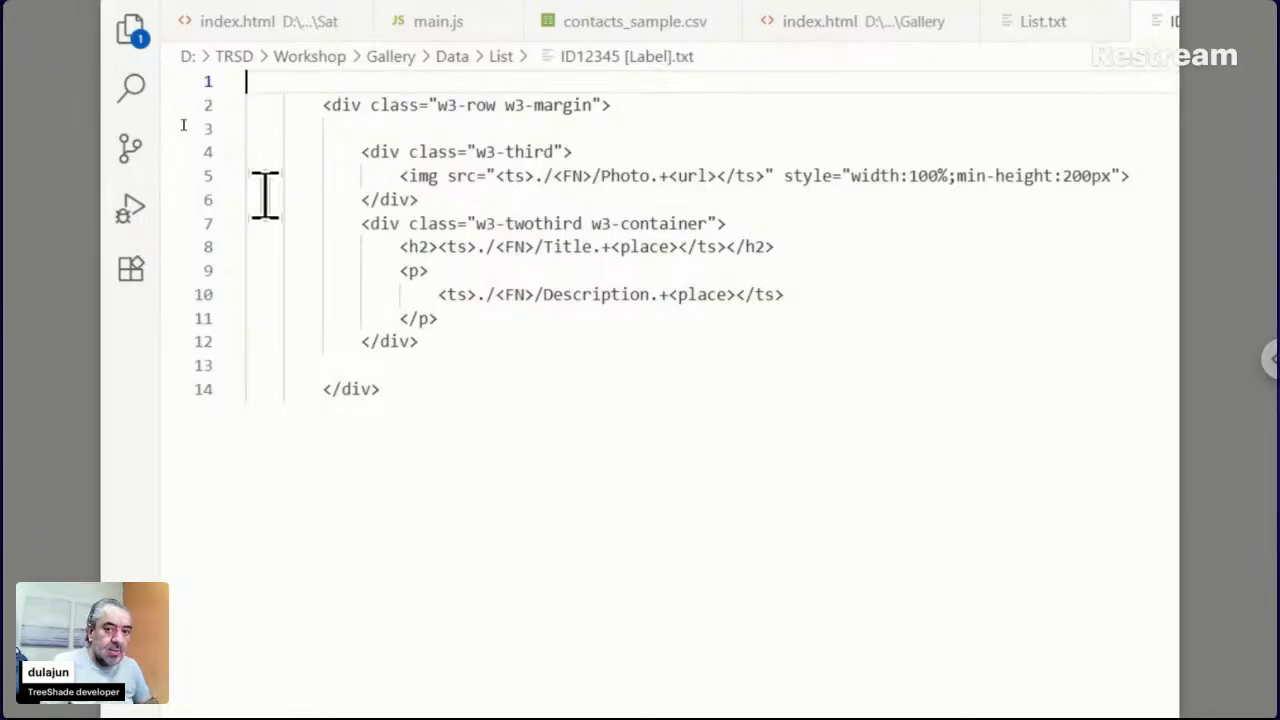
pyautogui.write('::')
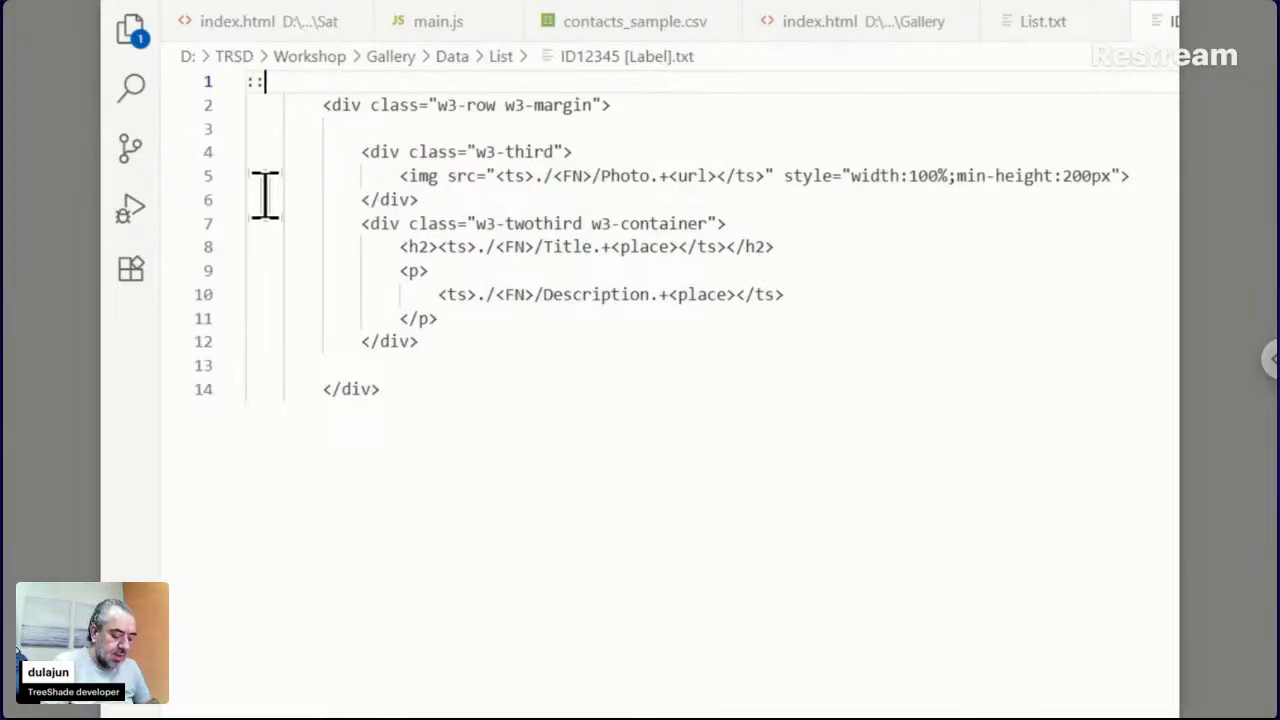
pyautogui.write('./<FN')
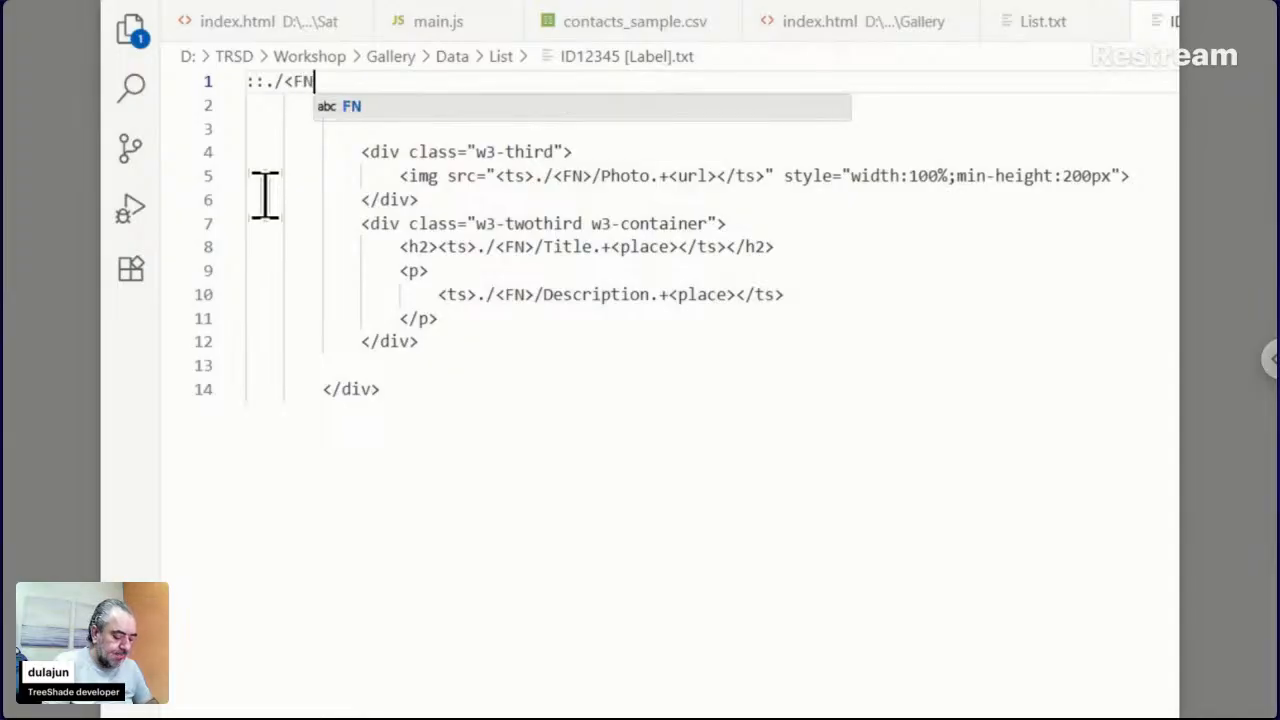
pyautogui.write('>')
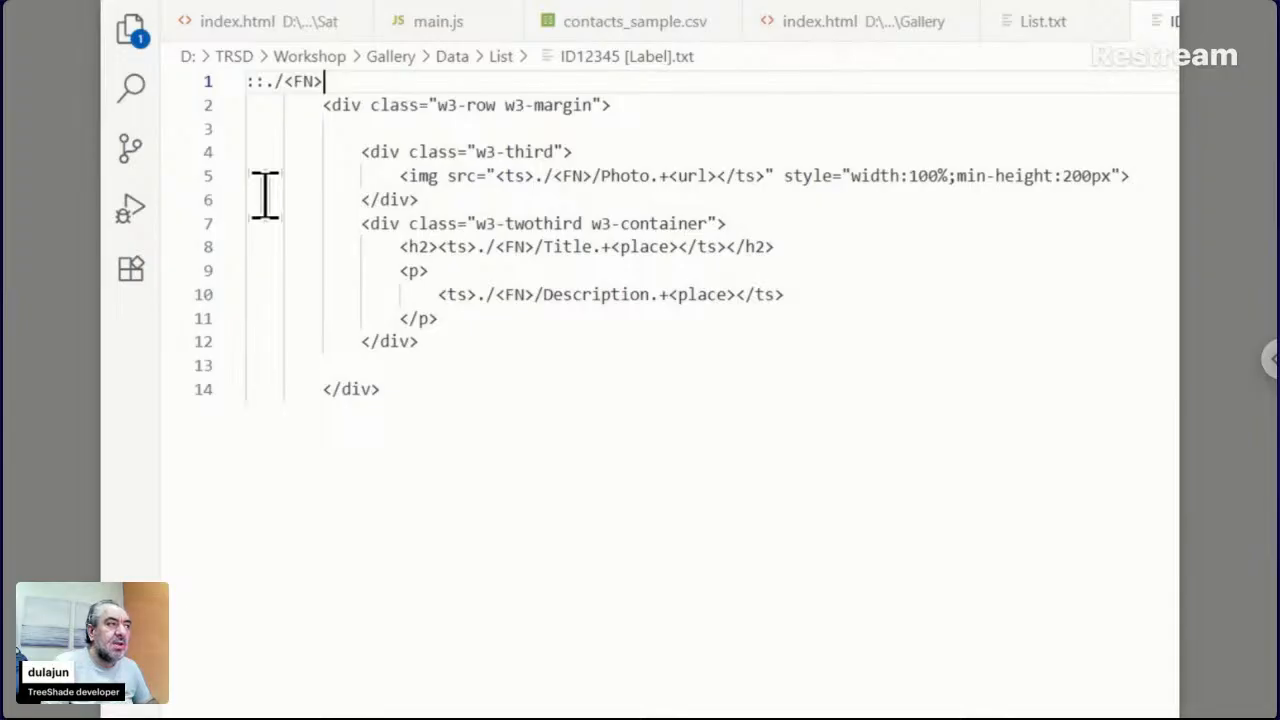
# Extend the first line of ID12345 [Label].txt with /* so it reads ::./<FN>/*
pyautogui.hotkey('shift', 'Left')
pyautogui.hotkey('shift', 'Left')
pyautogui.hotkey('shift', 'Left')
pyautogui.hotkey('shift', 'Left')
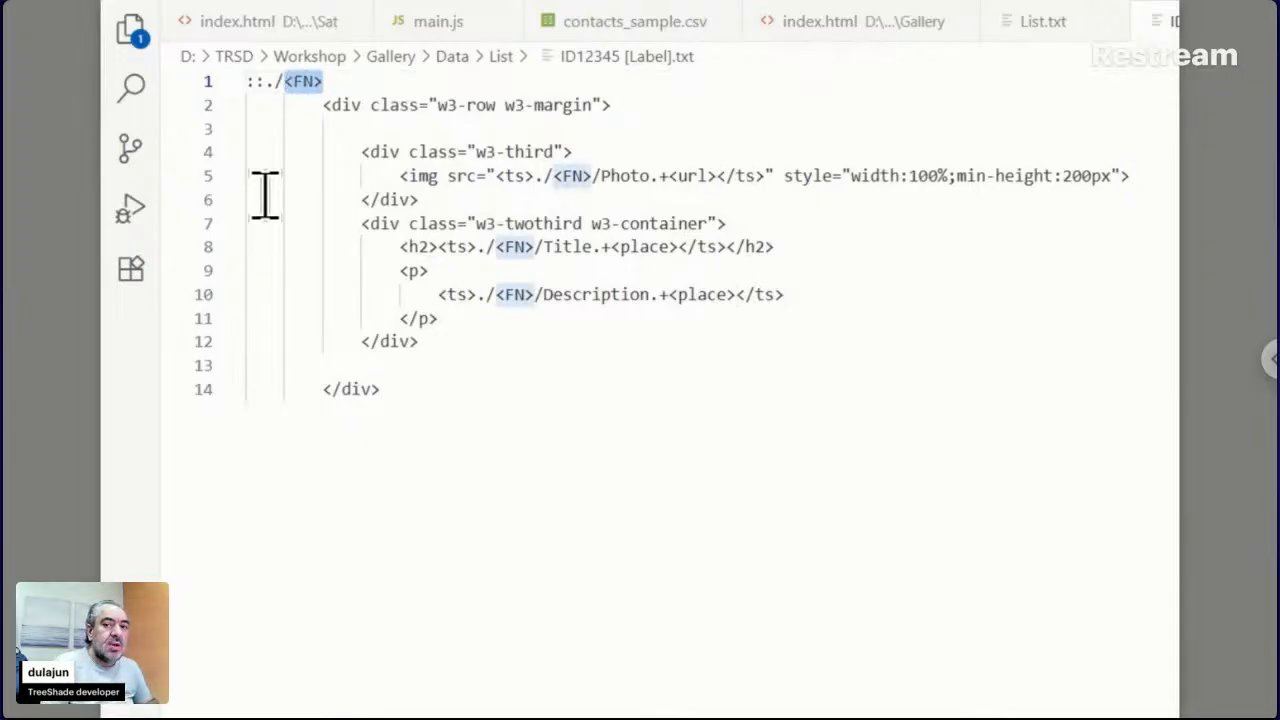
pyautogui.press('Right')
pyautogui.press('Down')
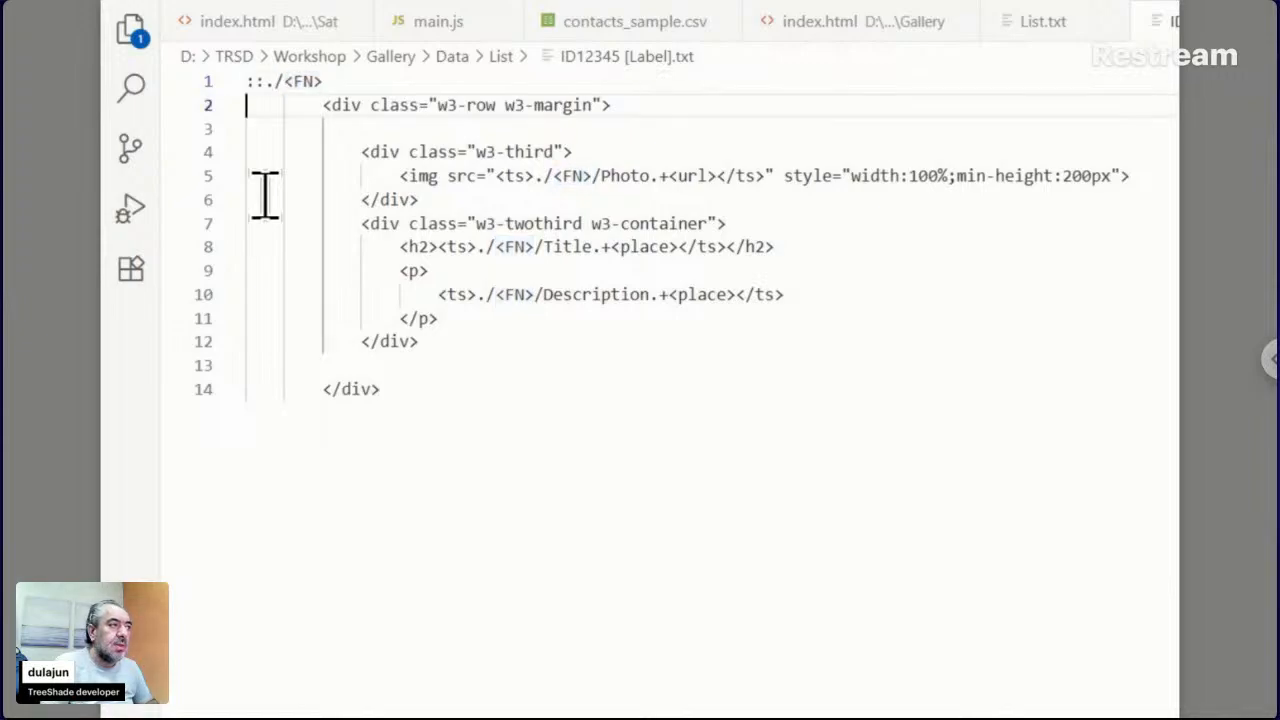
pyautogui.press('Up')
pyautogui.write('/')
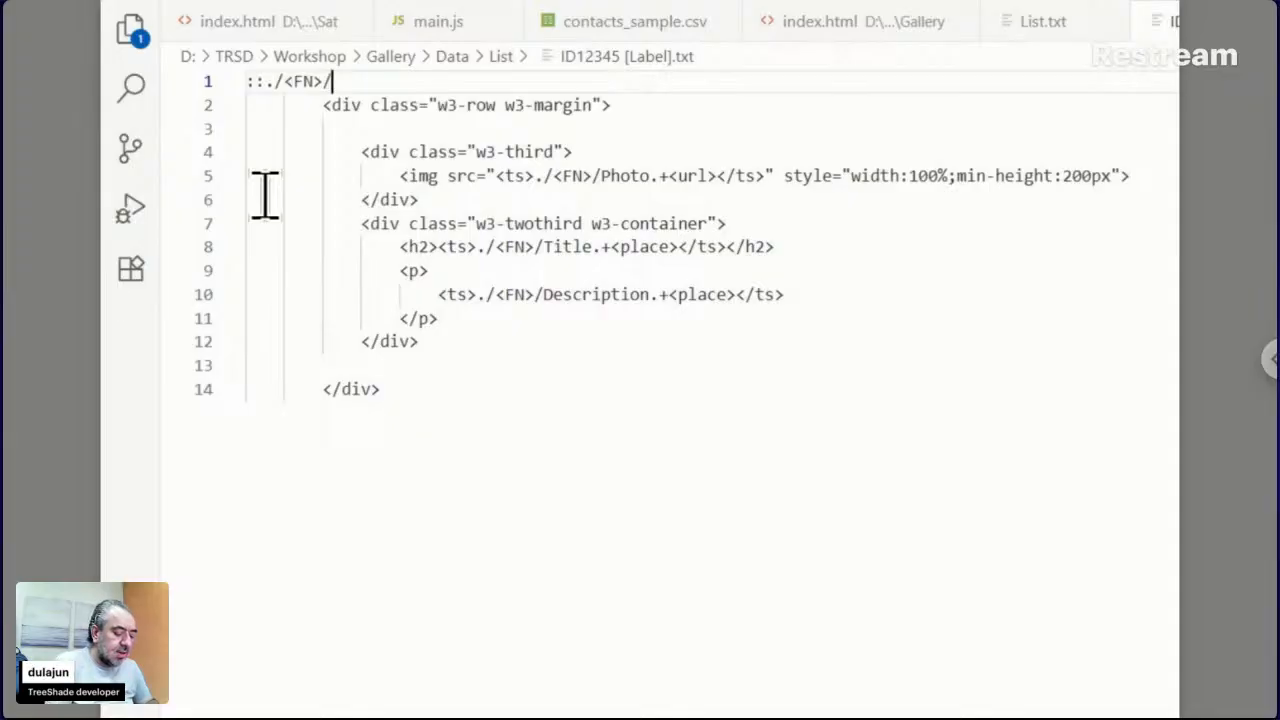
pyautogui.write('*')
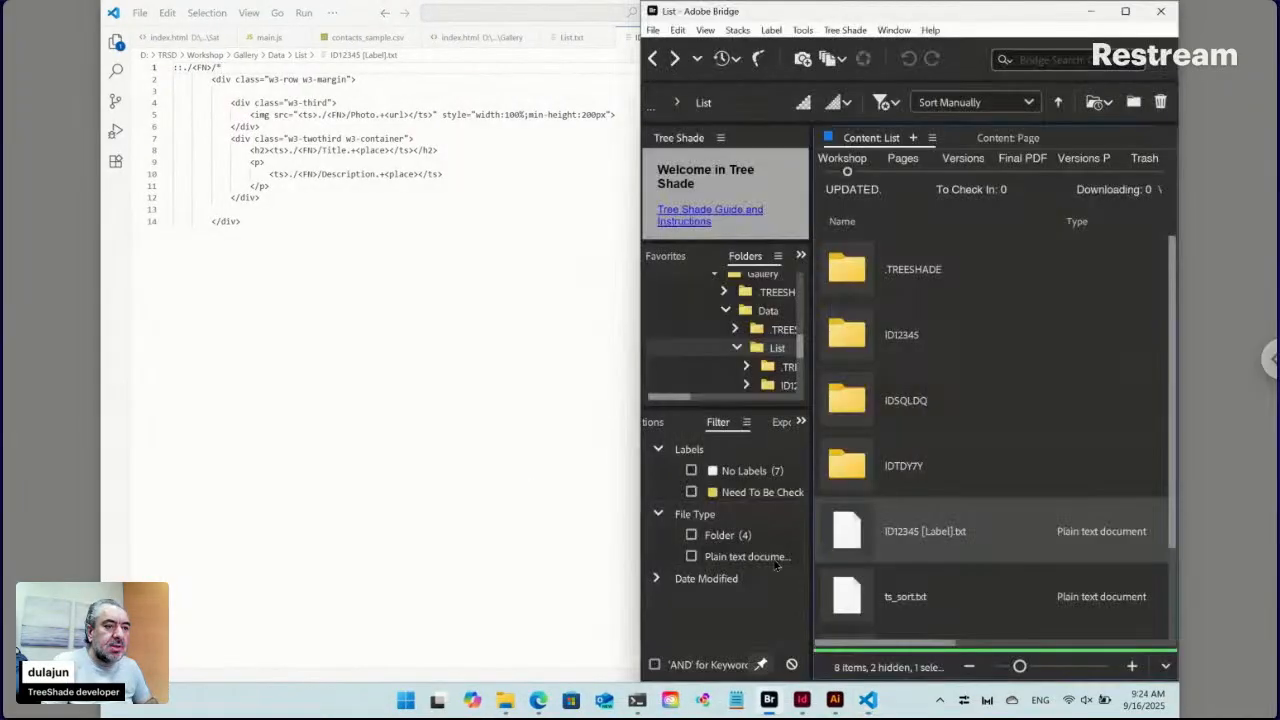
# Switch to Adobe Bridge, open the paired ID12345 folder and select Photo.jpg to examine the files it contains
pyautogui.click(769, 700)
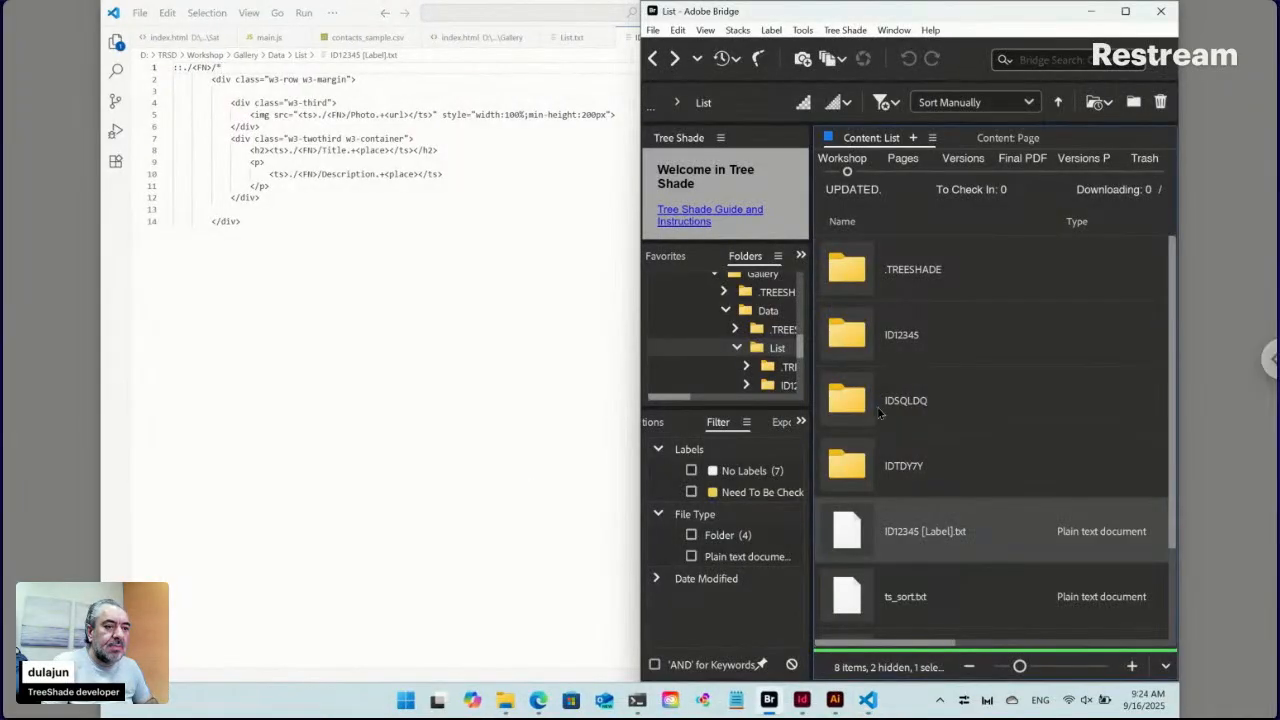
pyautogui.doubleClick(847, 531)
pyautogui.press('Return')
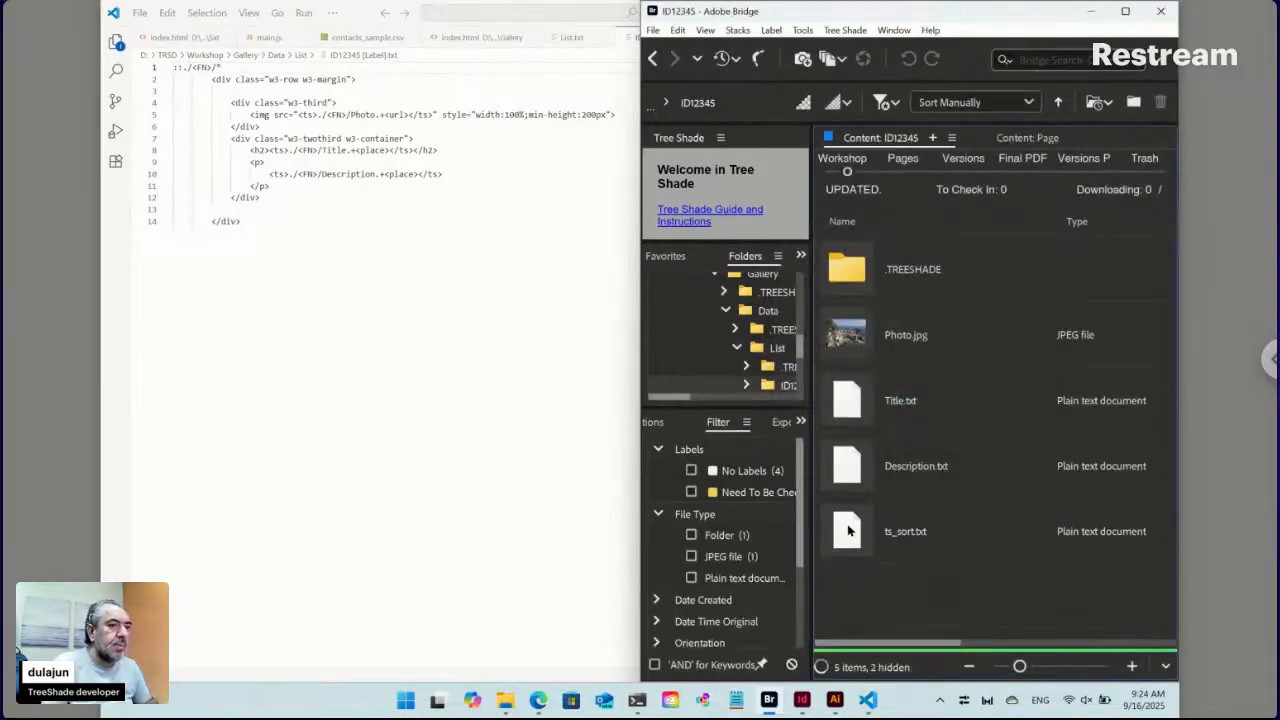
pyautogui.click(911, 344)
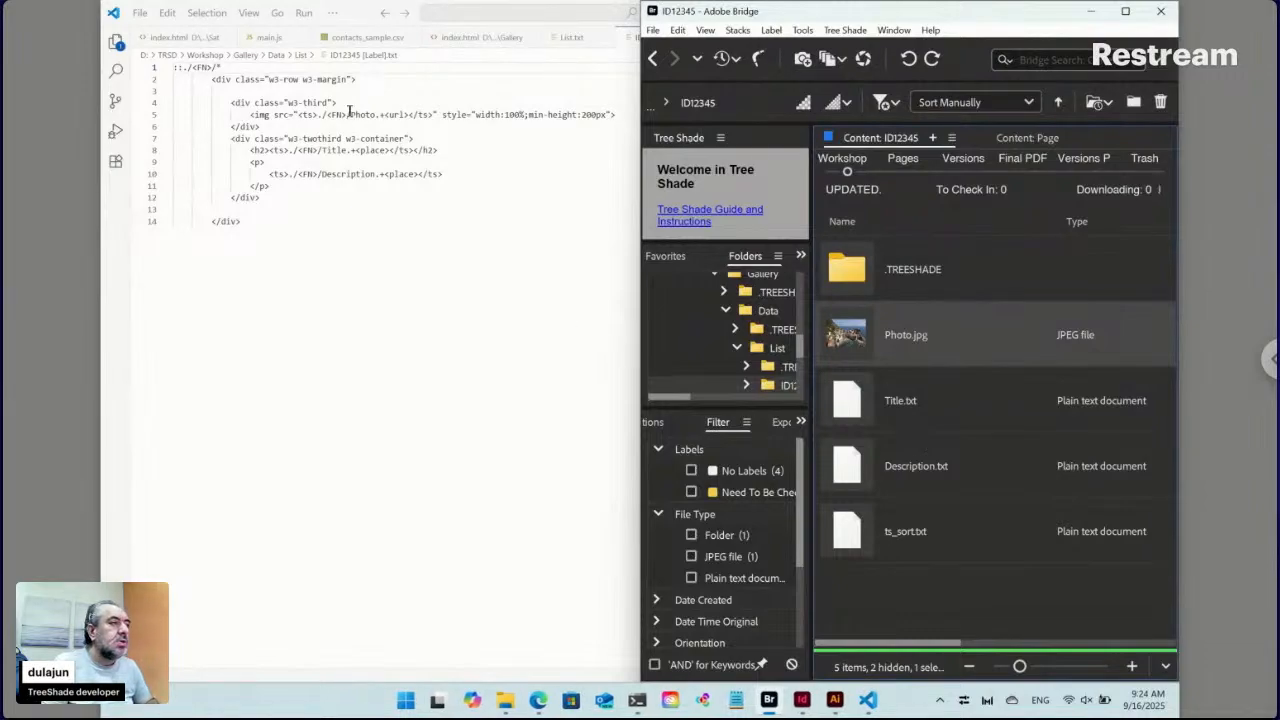
# Back in Visual Studio Code, complete the first line of ID12345 [Label].txt as ::./<FN>/*:Place:\r: and save the file
pyautogui.click(238, 68)
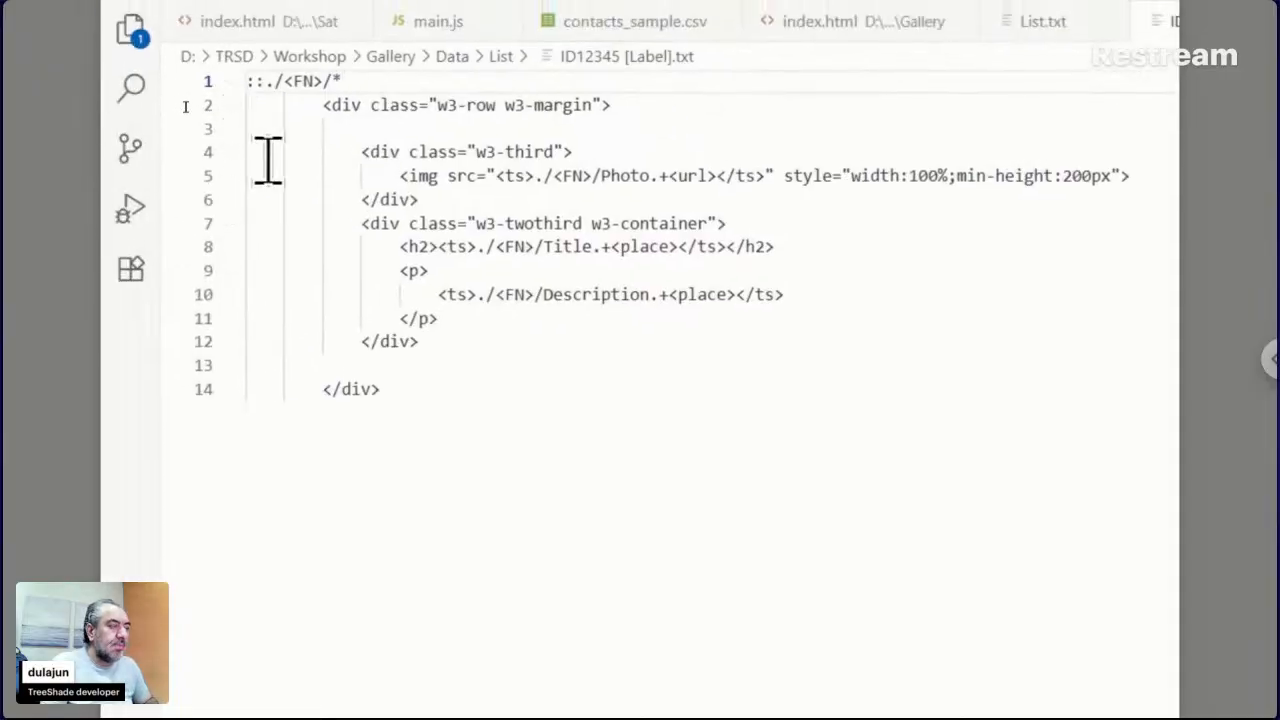
pyautogui.write(':')
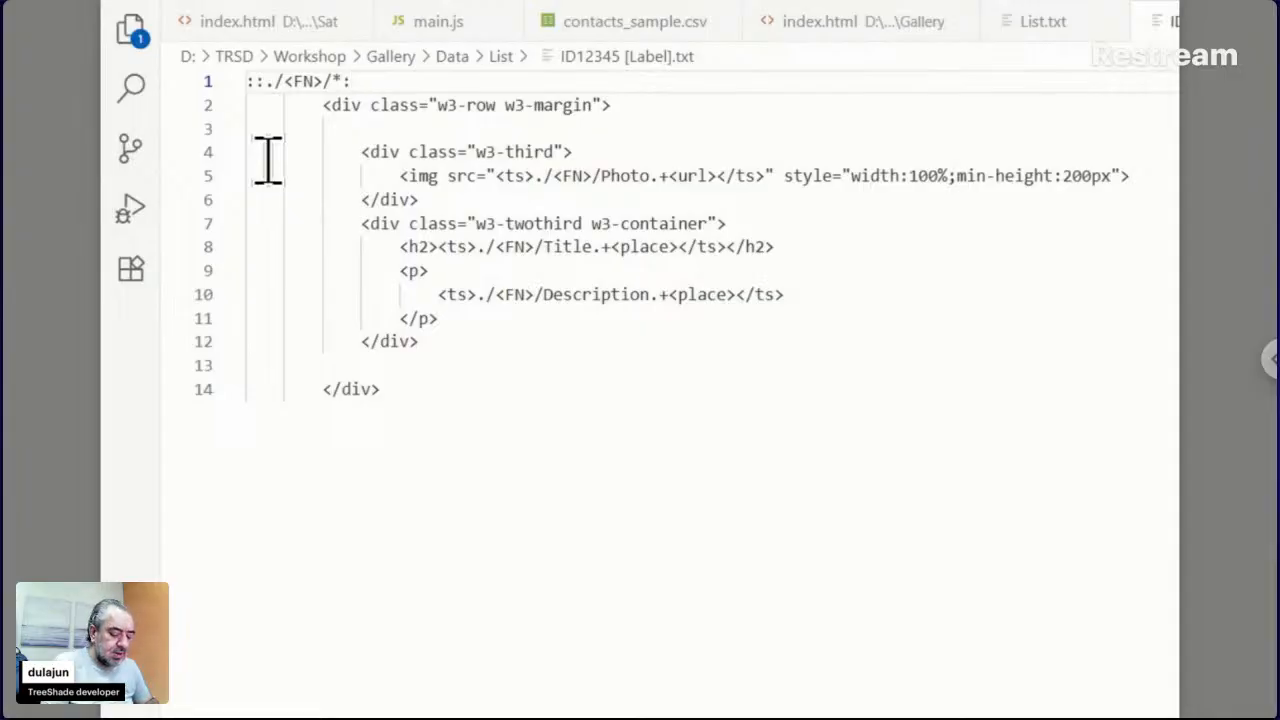
pyautogui.write('Place')
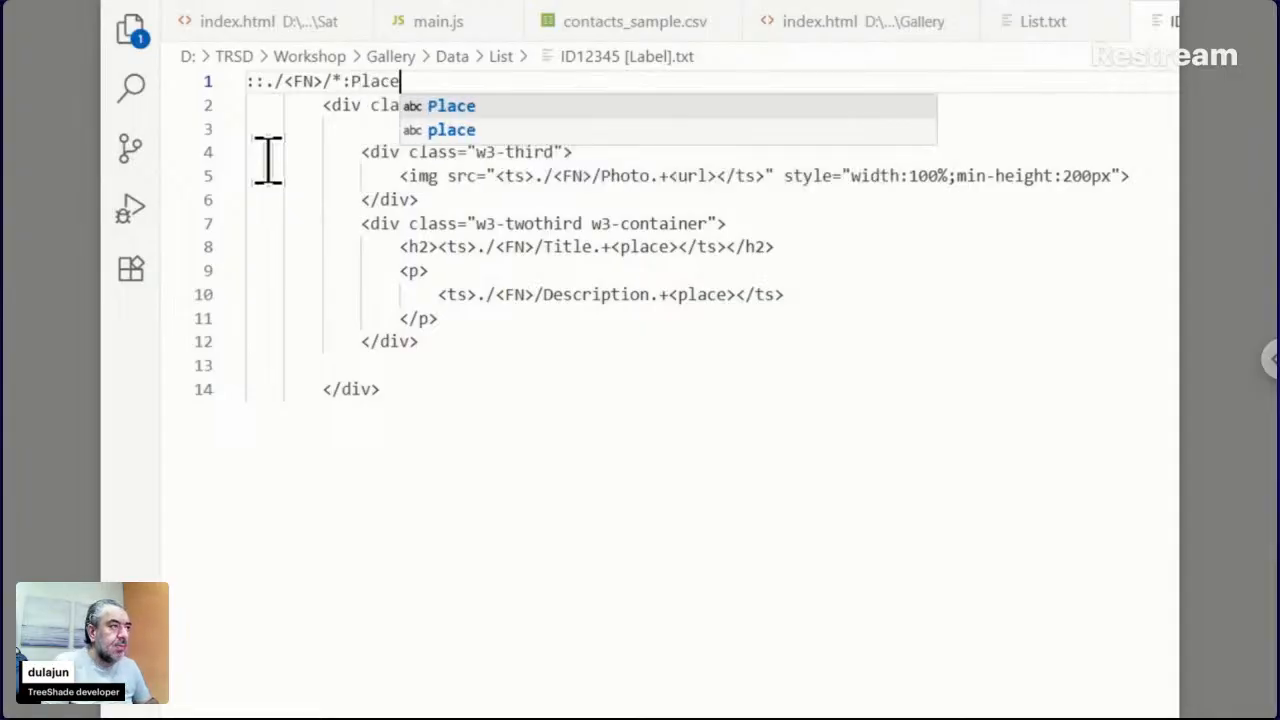
pyautogui.write(':\\r')
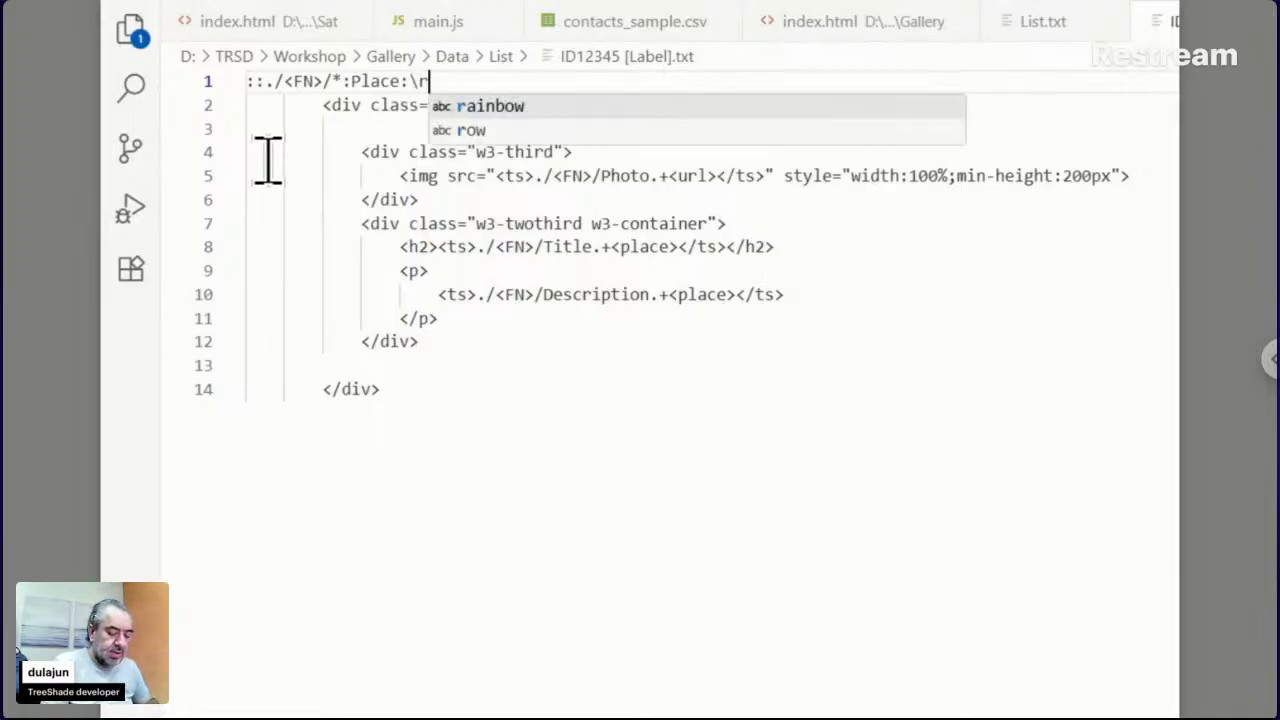
pyautogui.write('\r:')
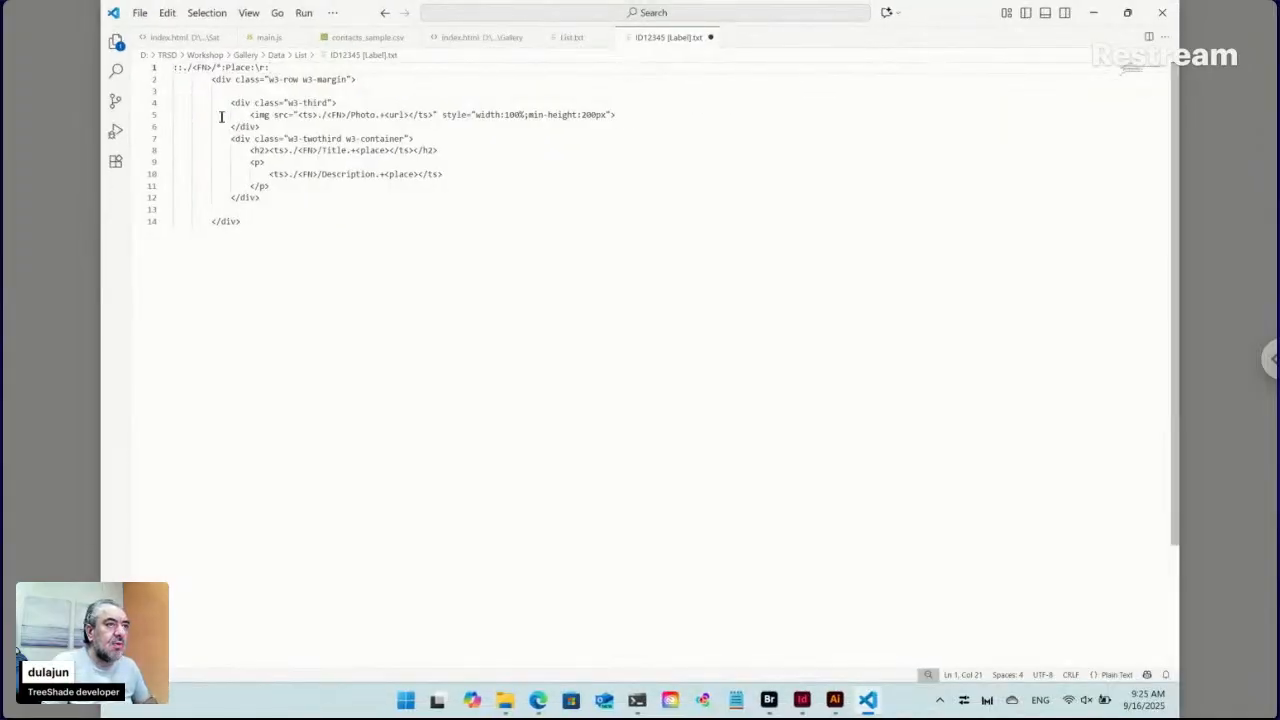
pyautogui.hotkey('ctrl', 's')
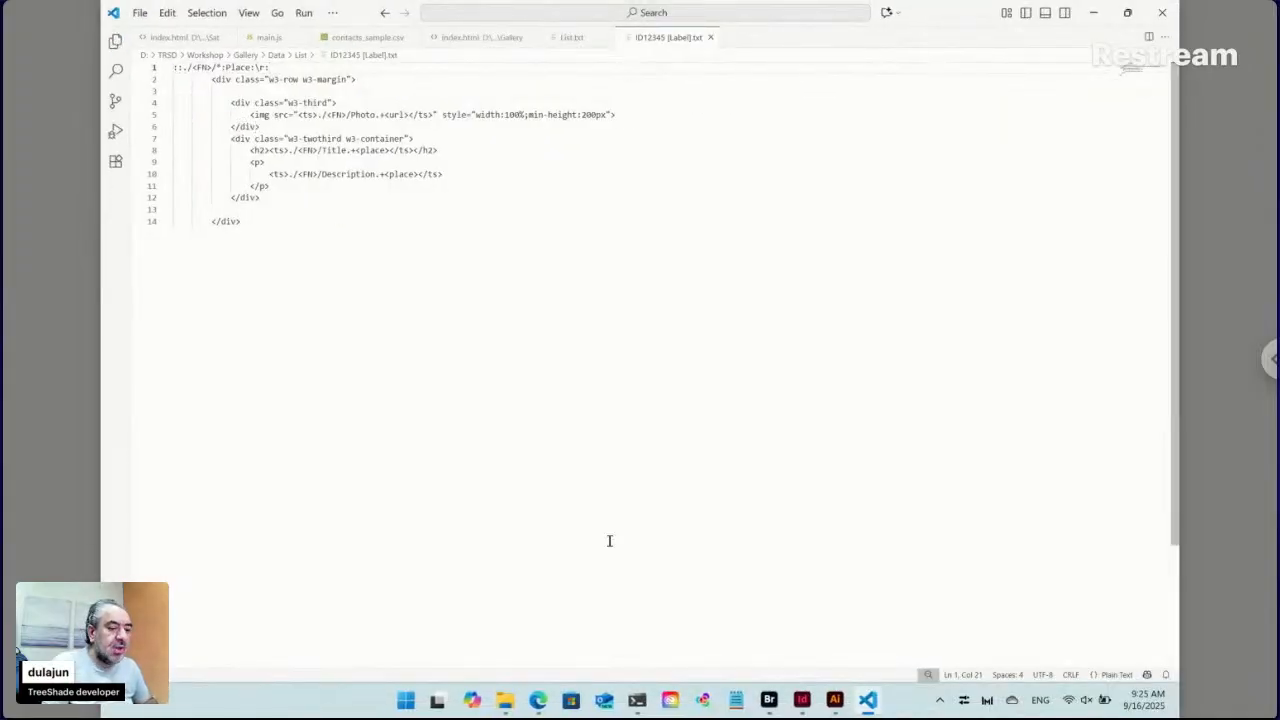
# Return to Bridge's List folder and review the Change commands available for ID12345 [Label].txt without running any
pyautogui.click(770, 700)
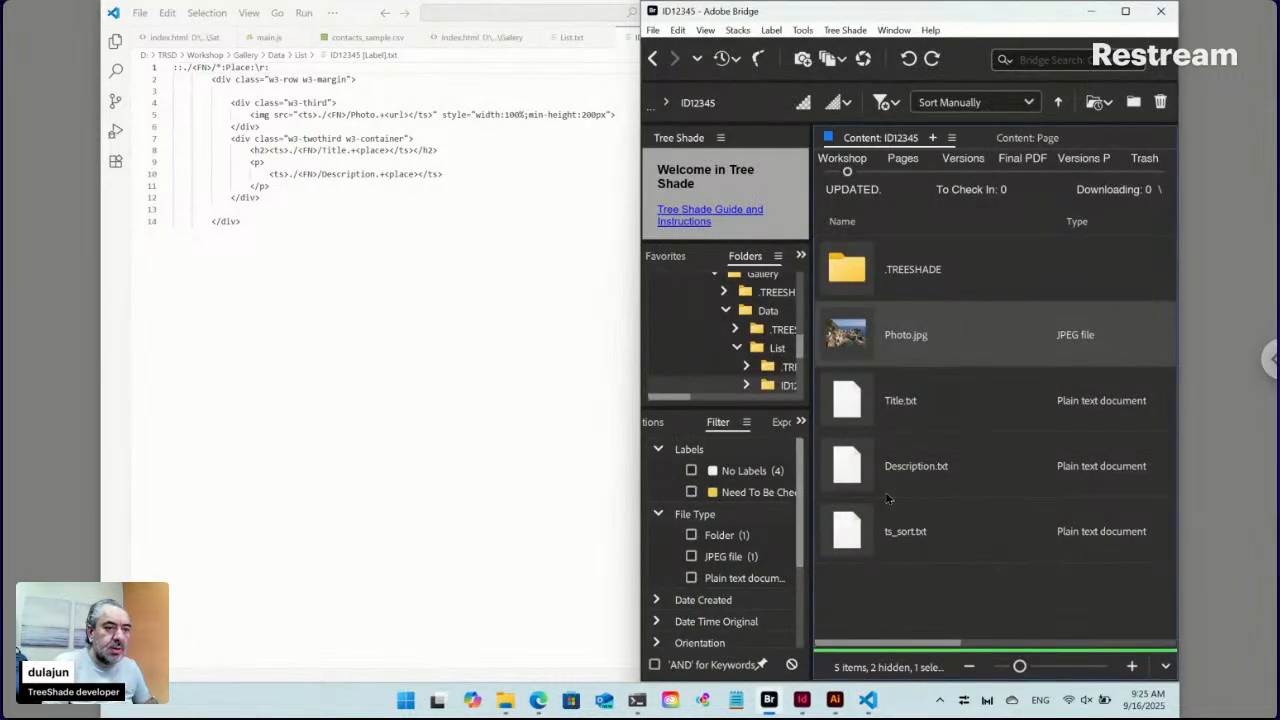
pyautogui.click(652, 58)
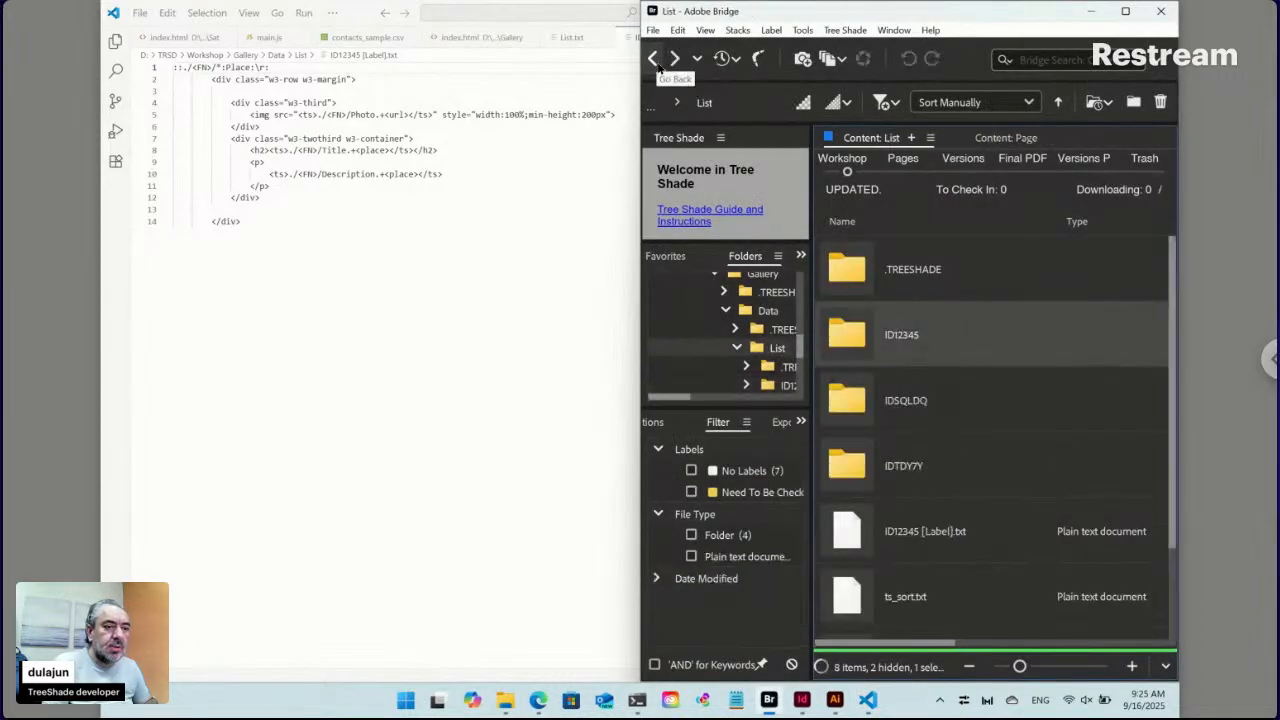
pyautogui.click(905, 540)
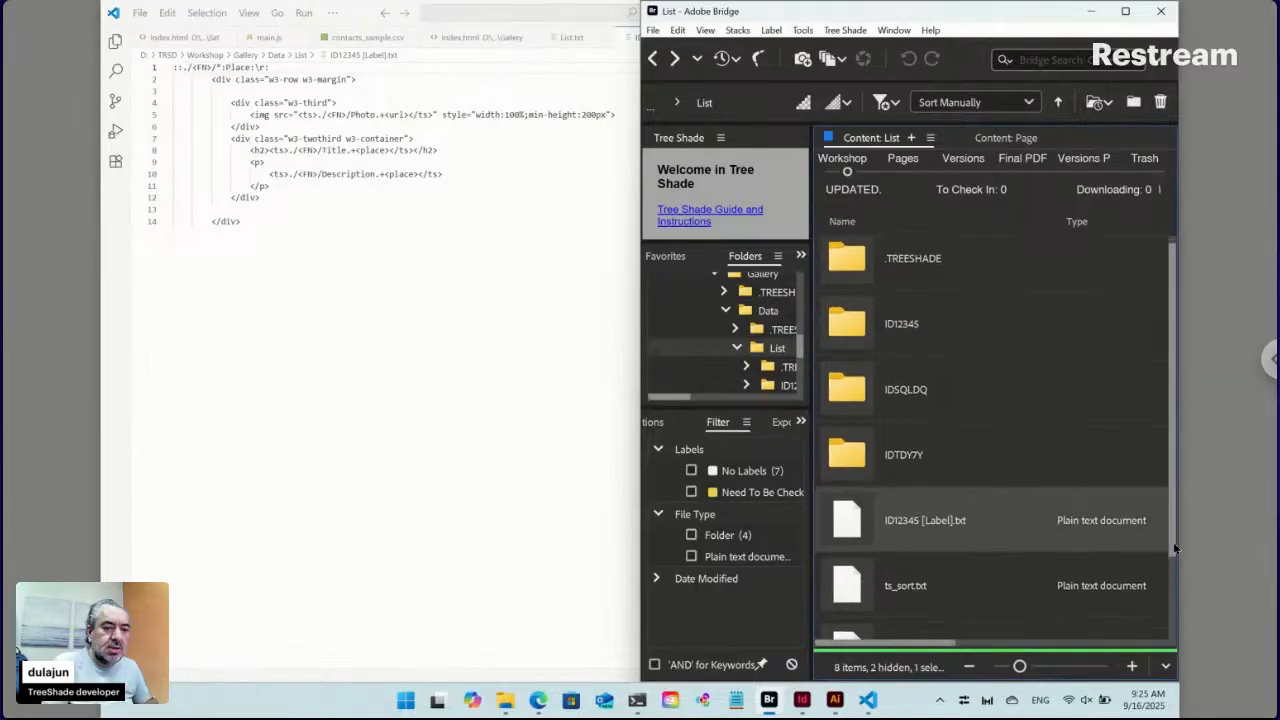
pyautogui.scroll(-2, 1172, 562)
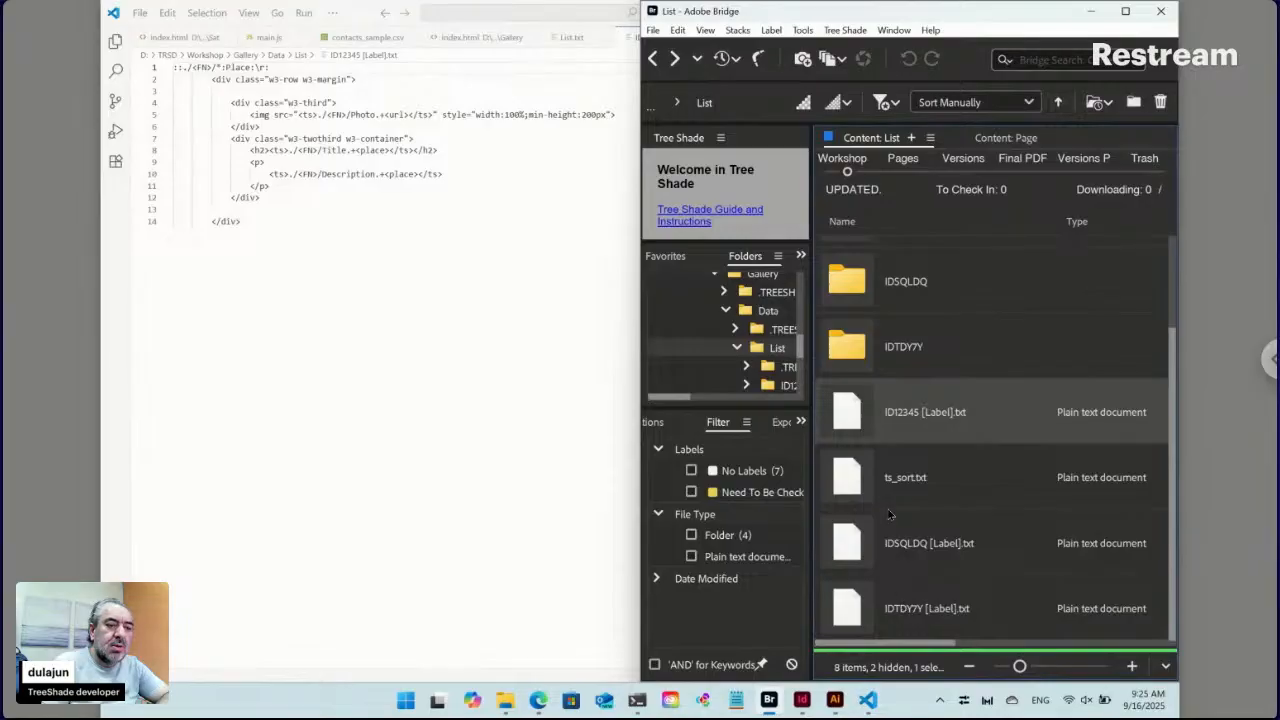
pyautogui.rightClick(853, 412)
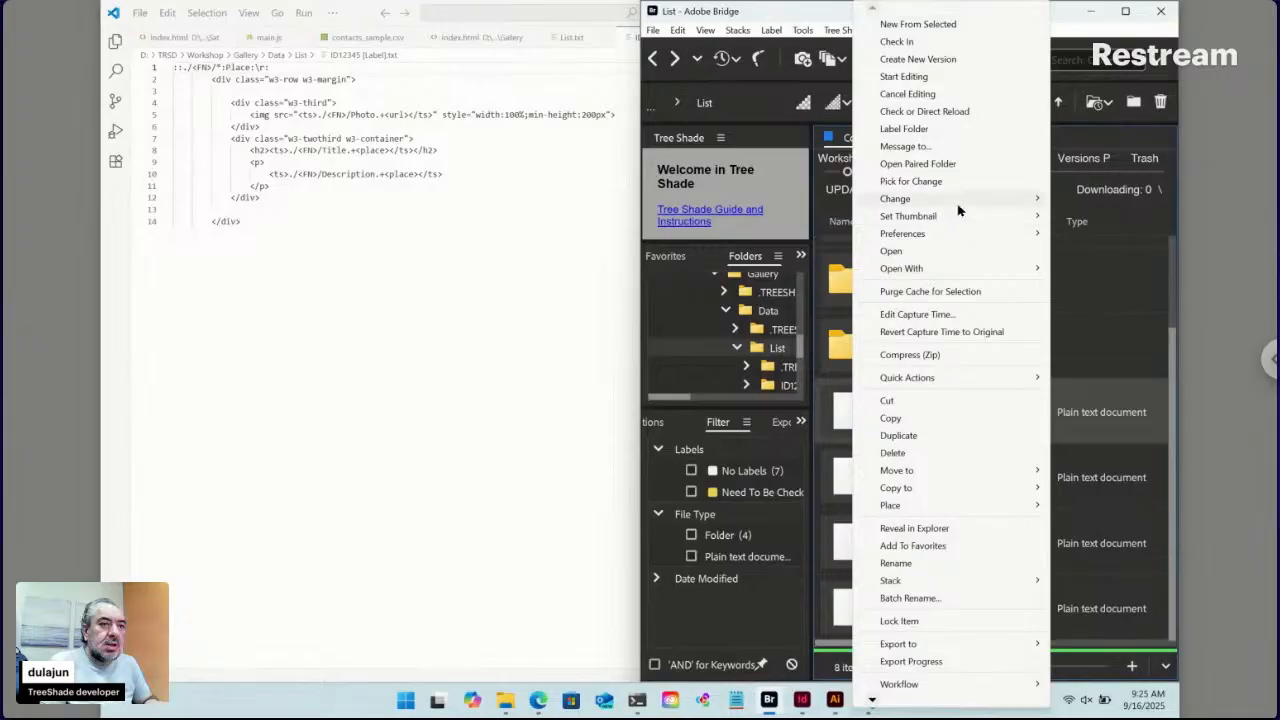
pyautogui.moveTo(958, 201)
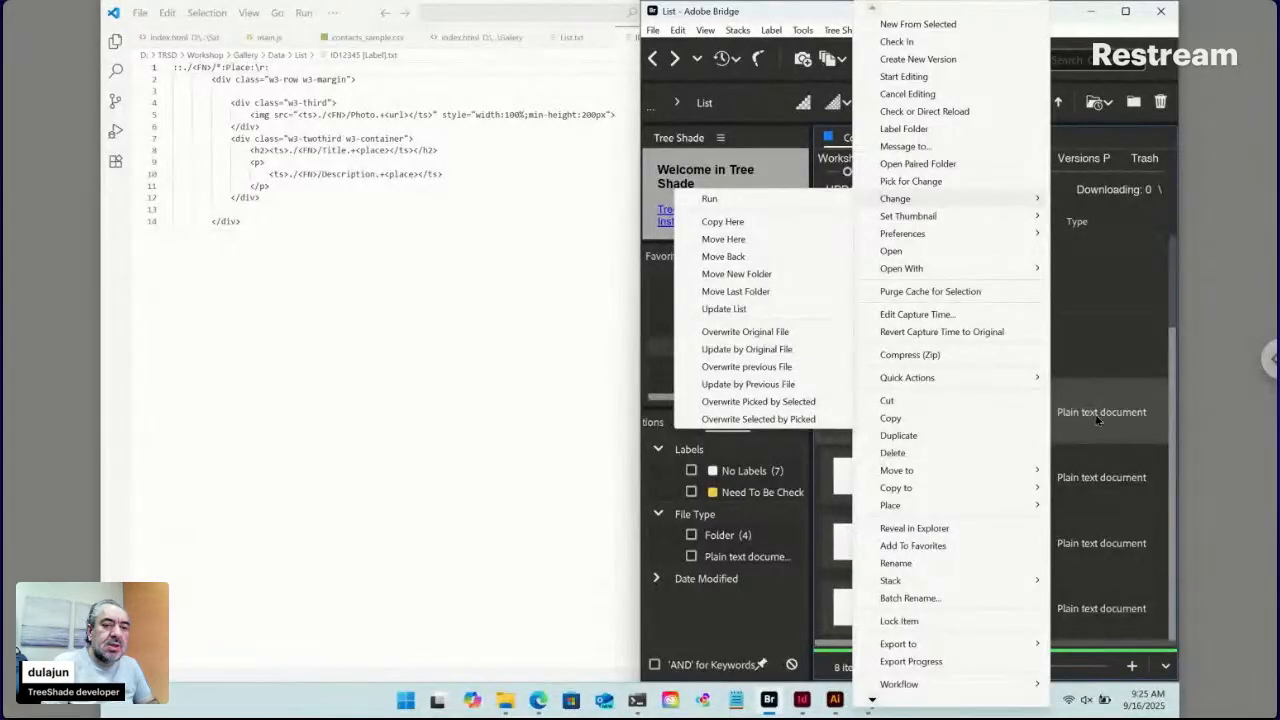
pyautogui.click(828, 488)
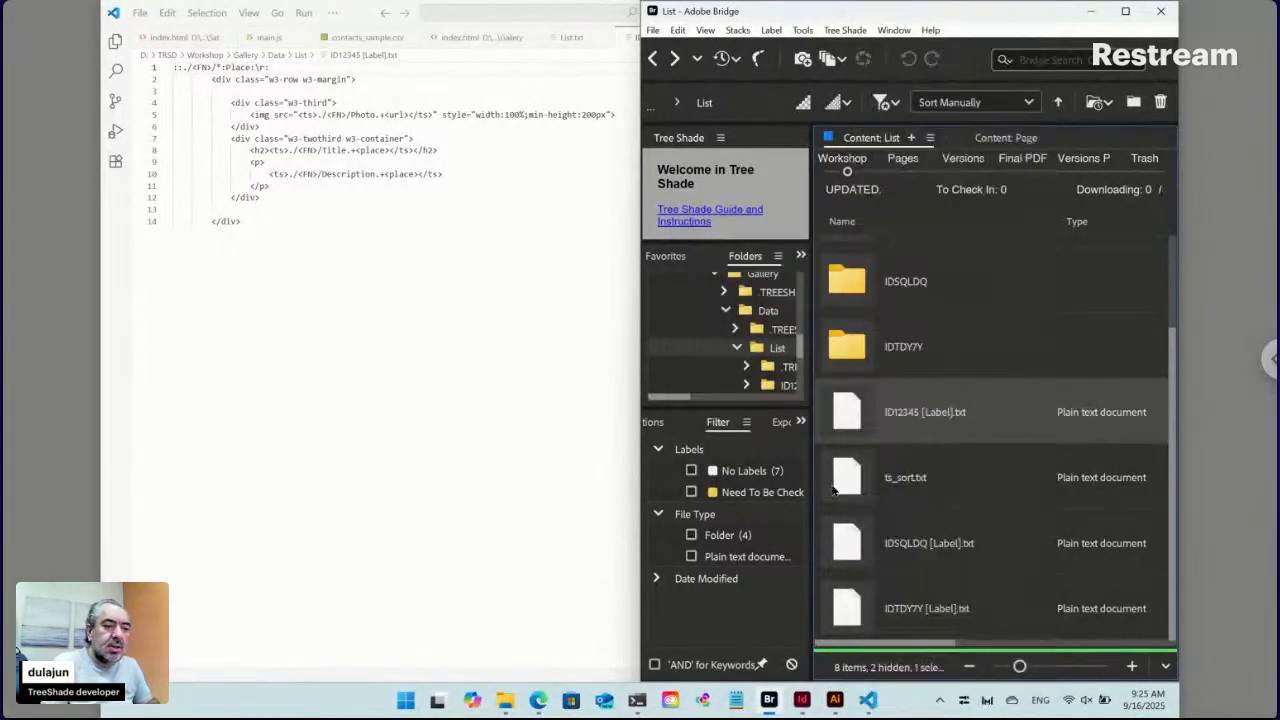
# Open IDSQLDQ [Label].txt from Bridge in Visual Studio Code and compare its contents with ID12345 [Label].txt
pyautogui.click(850, 545)
pyautogui.moveTo(850, 548); pyautogui.dragTo(623, 403)
pyautogui.hotkey('alt', 'Tab')
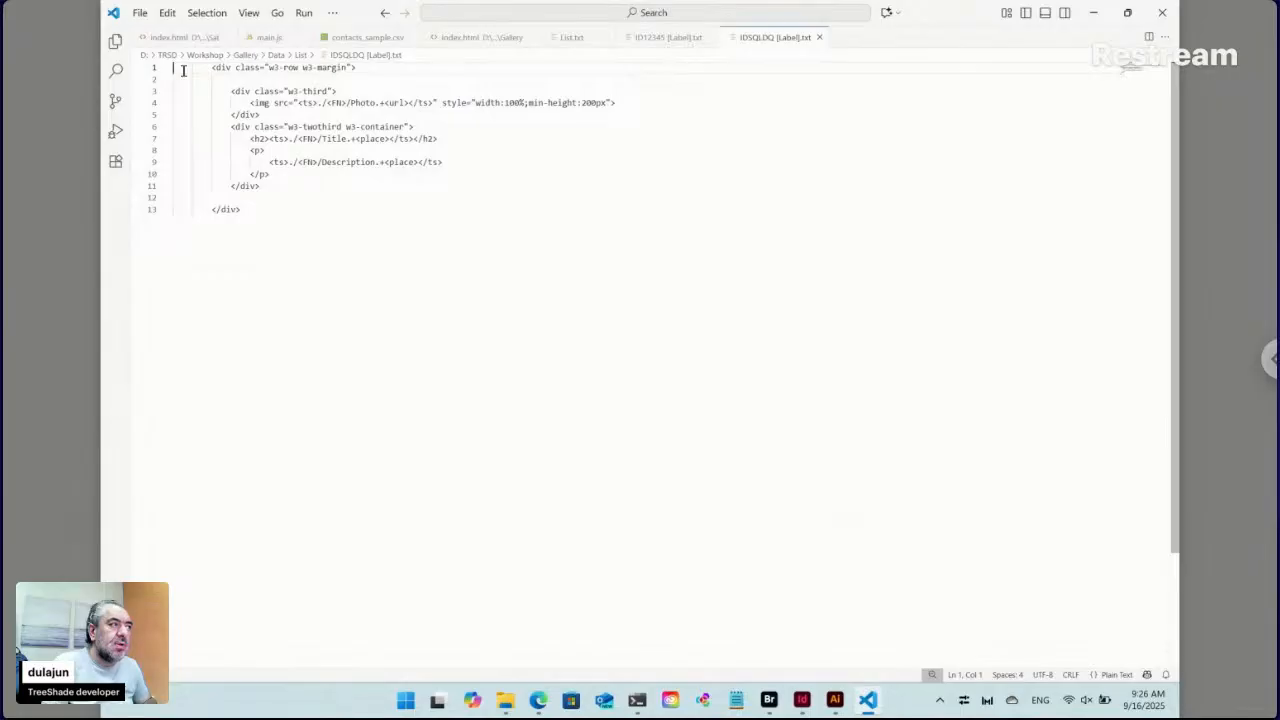
pyautogui.click(661, 44)
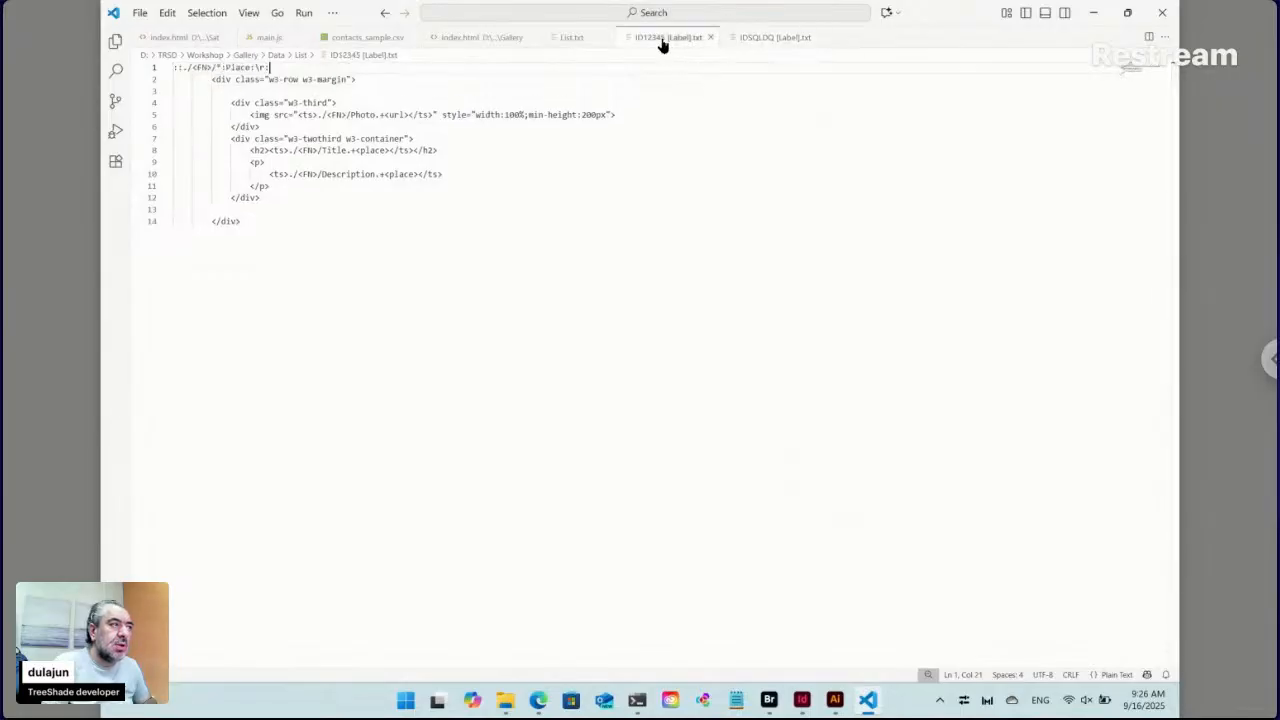
pyautogui.click(764, 42)
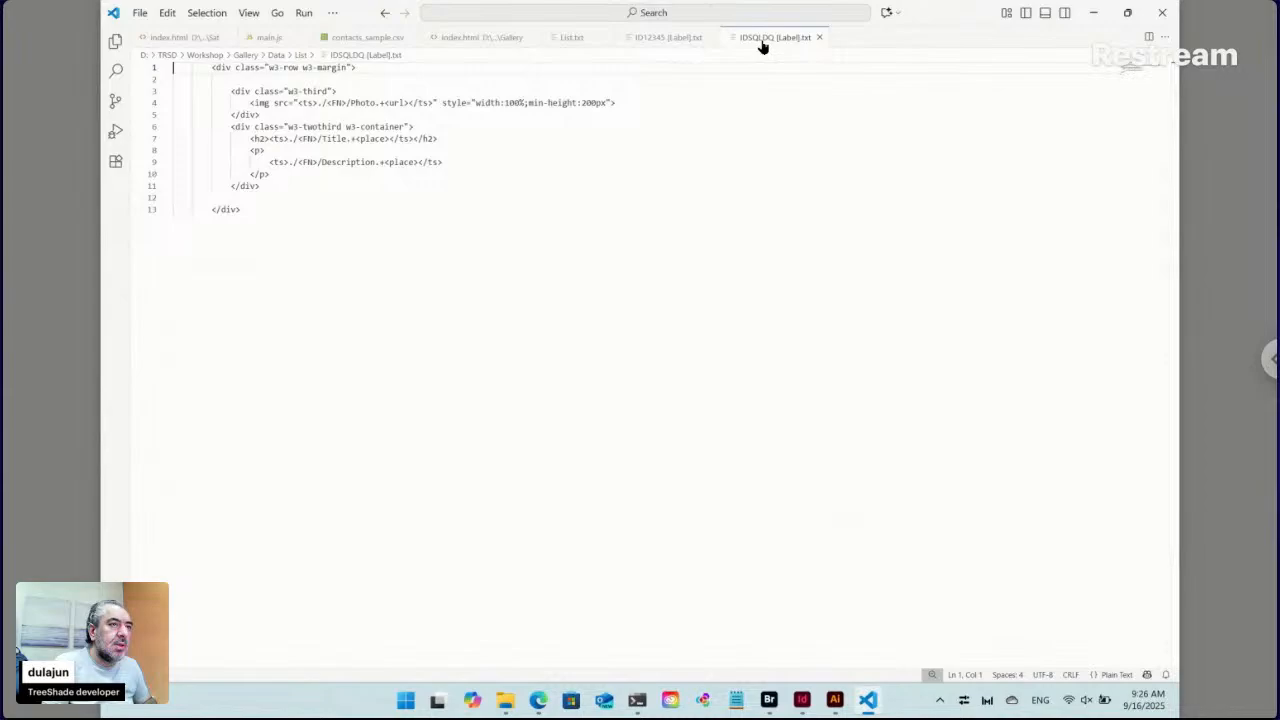
# In Bridge, run Update List on ID12345 [Label].txt and approve copying it over all the other label files
pyautogui.click(769, 700)
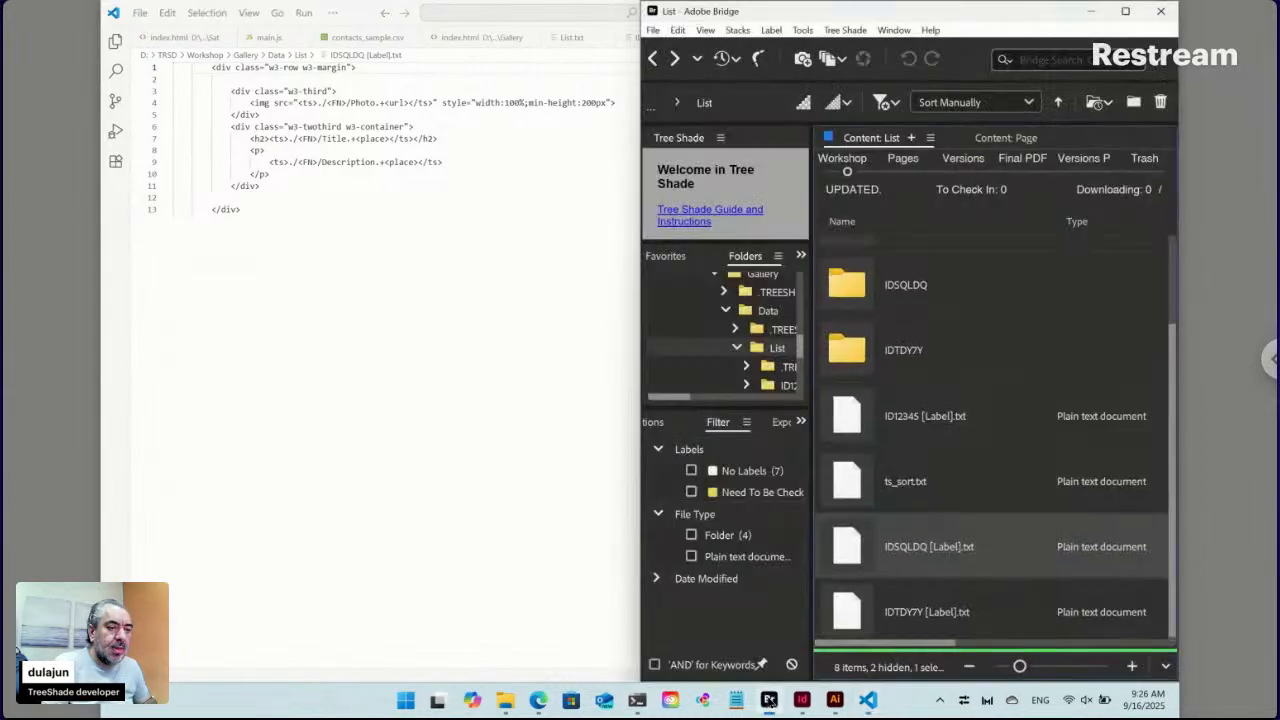
pyautogui.click(866, 420)
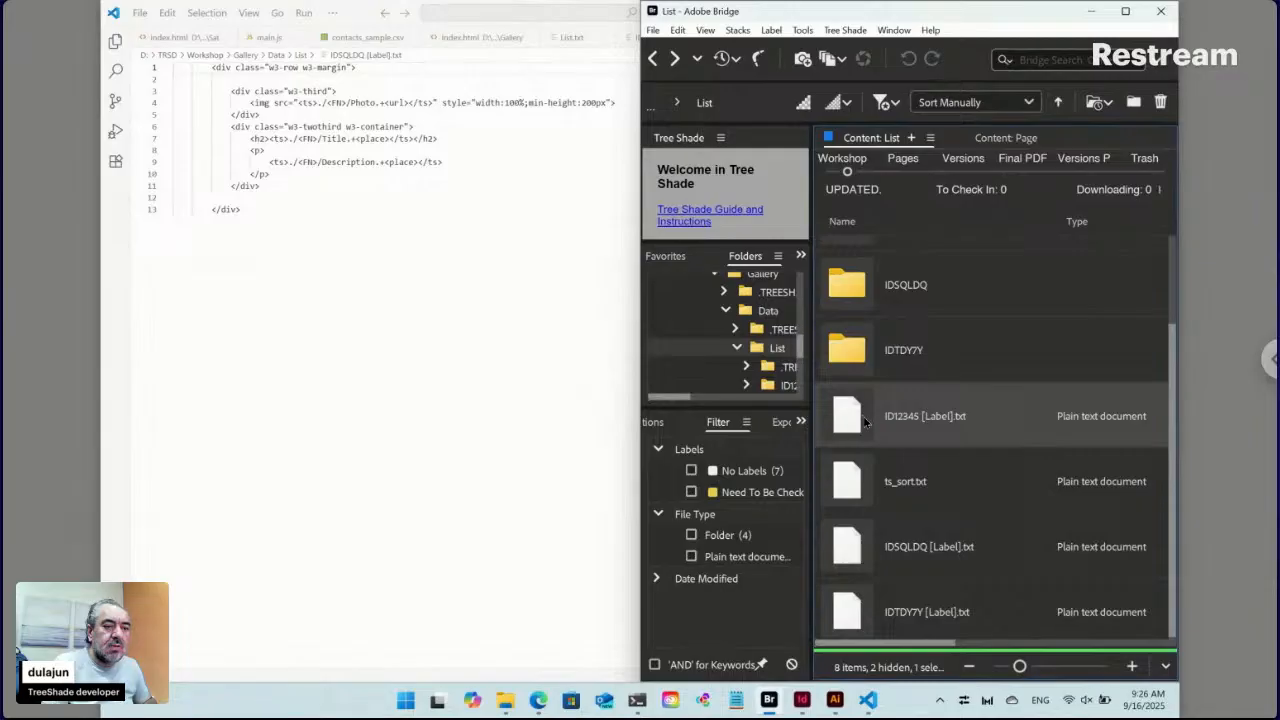
pyautogui.rightClick(856, 418)
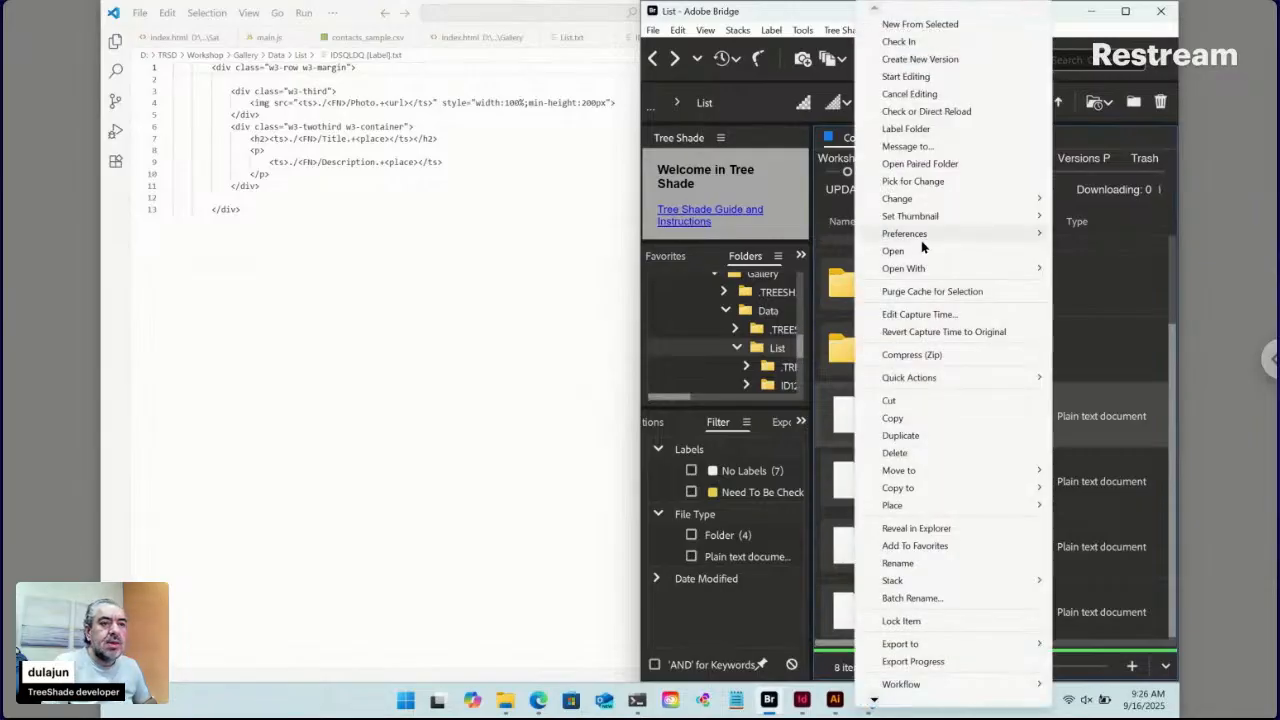
pyautogui.moveTo(918, 208)
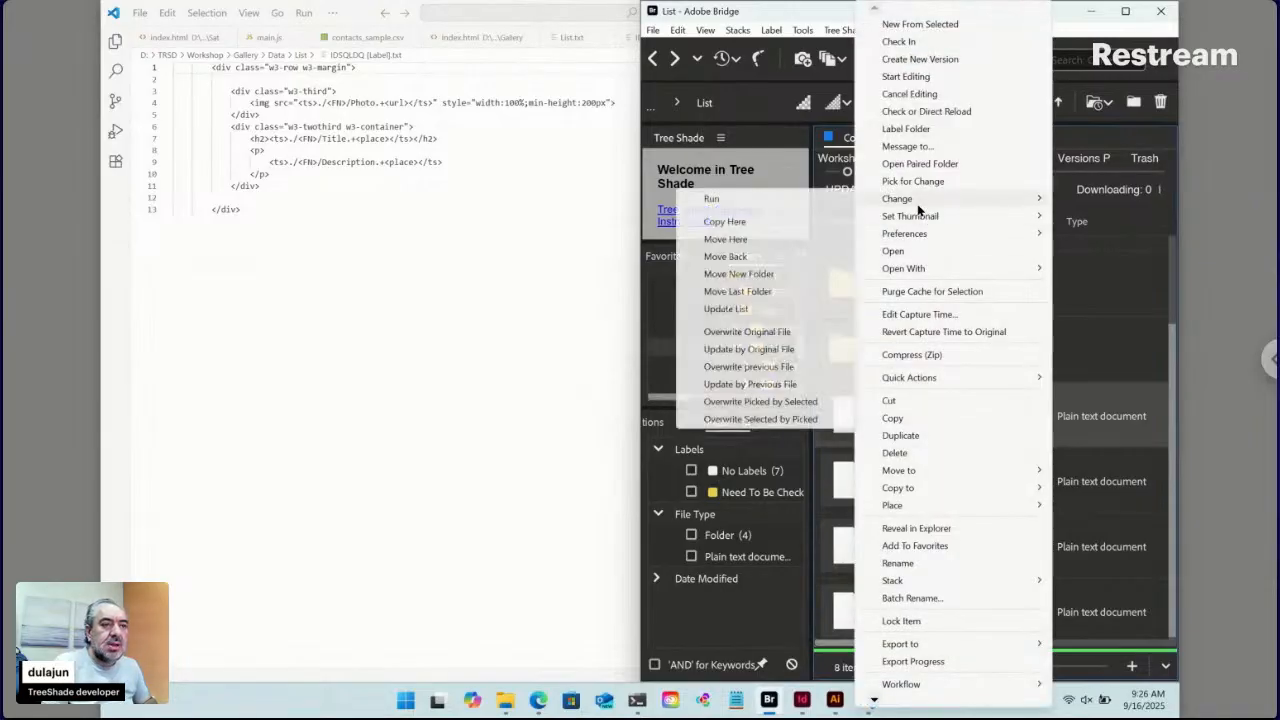
pyautogui.click(749, 308)
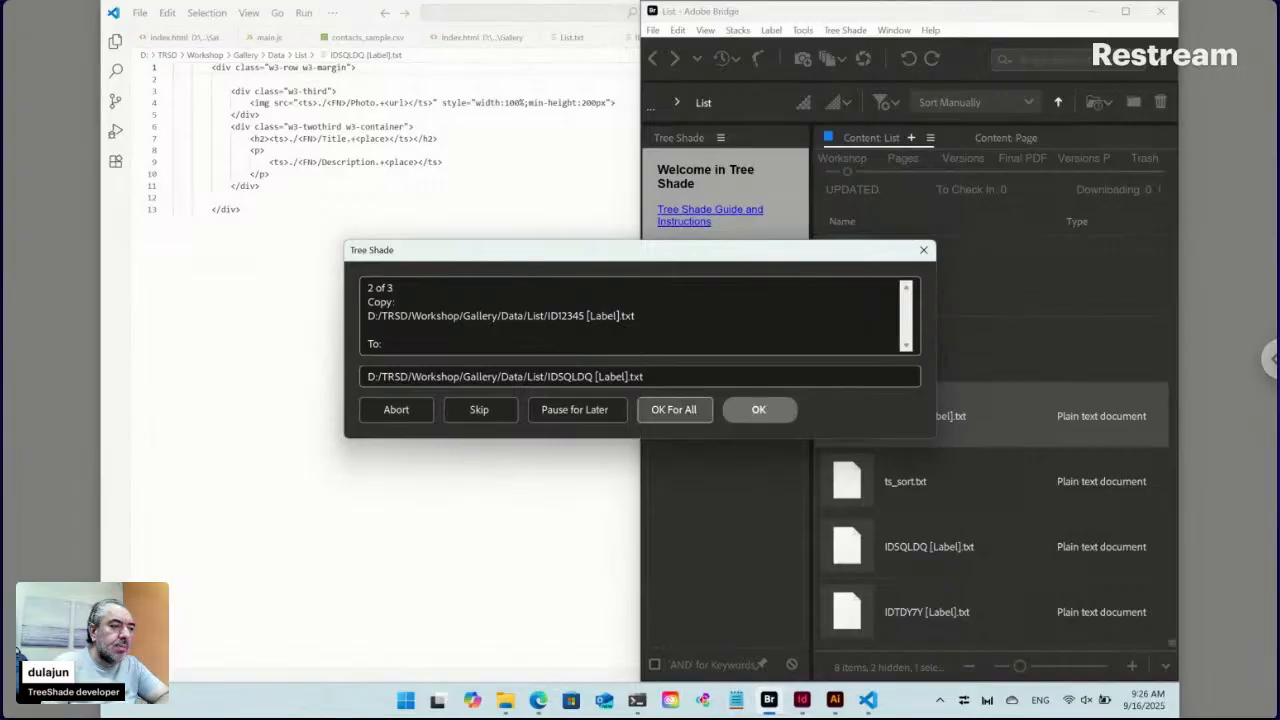
pyautogui.click(674, 409)
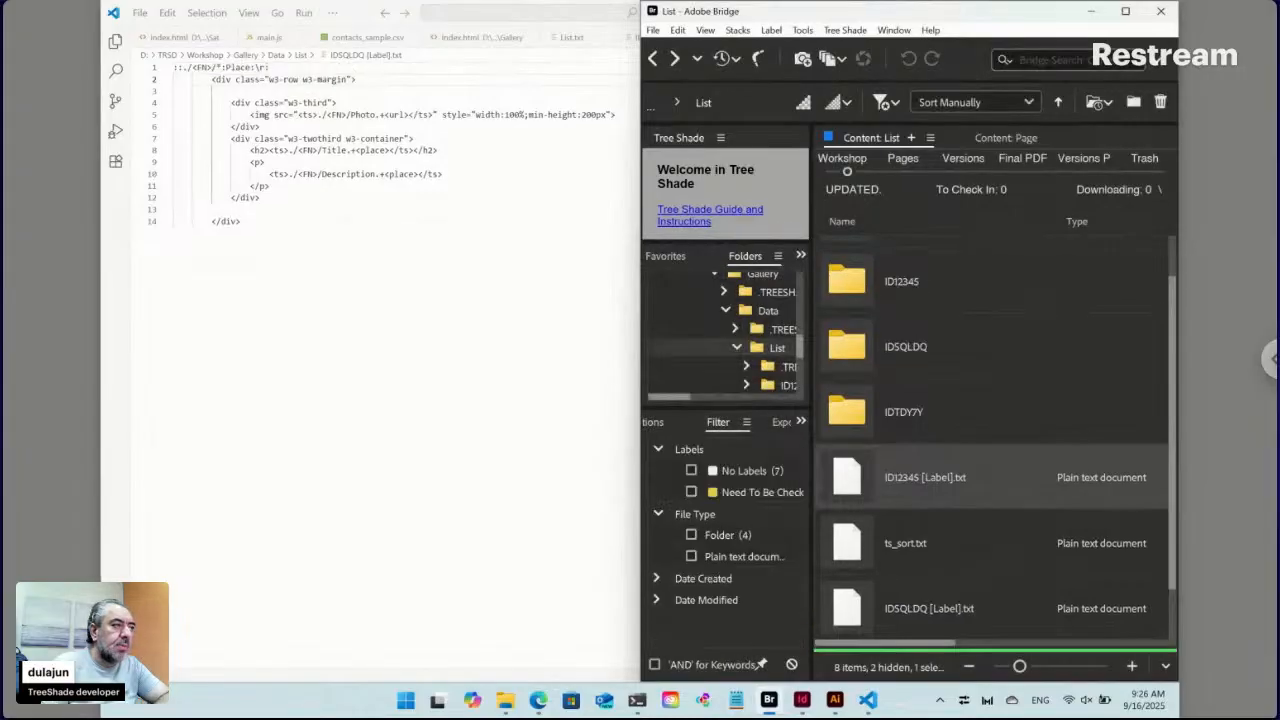
# Check the updated IDSQLDQ and IDTDY7Y [Label].txt files in Visual Studio Code, and close ID12345 [Label].txt
pyautogui.click(422, 92)
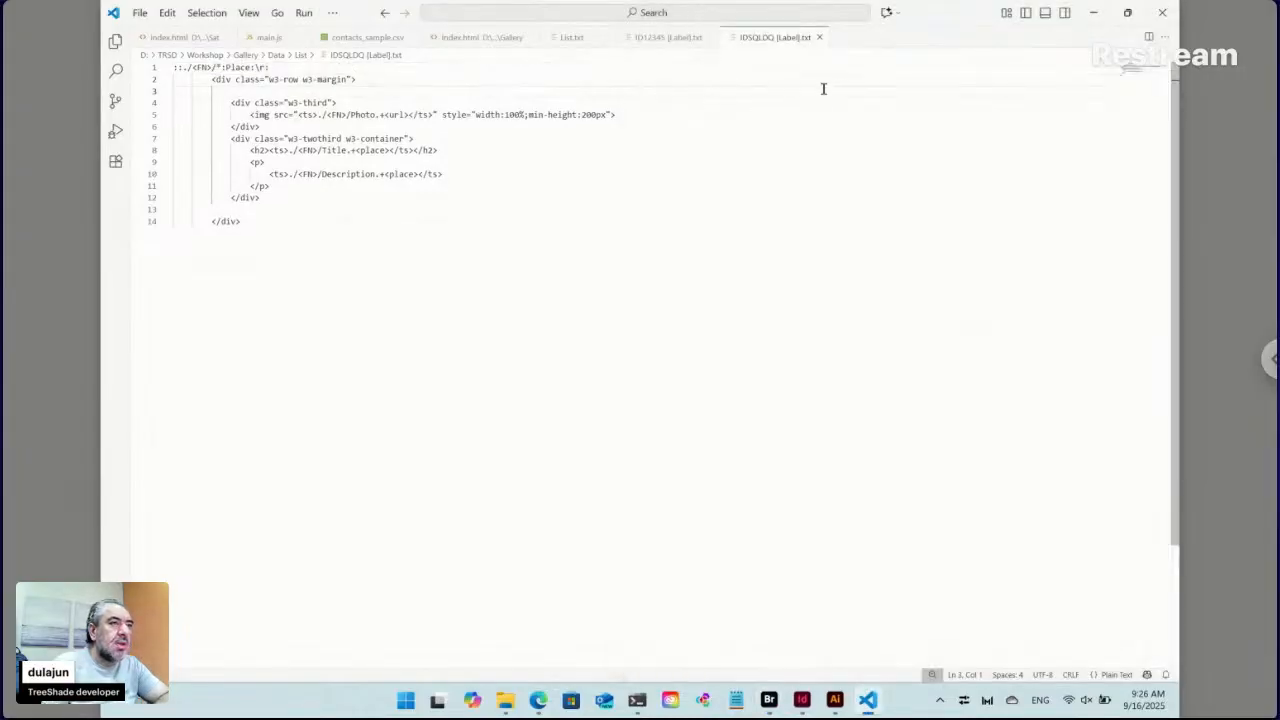
pyautogui.click(769, 699)
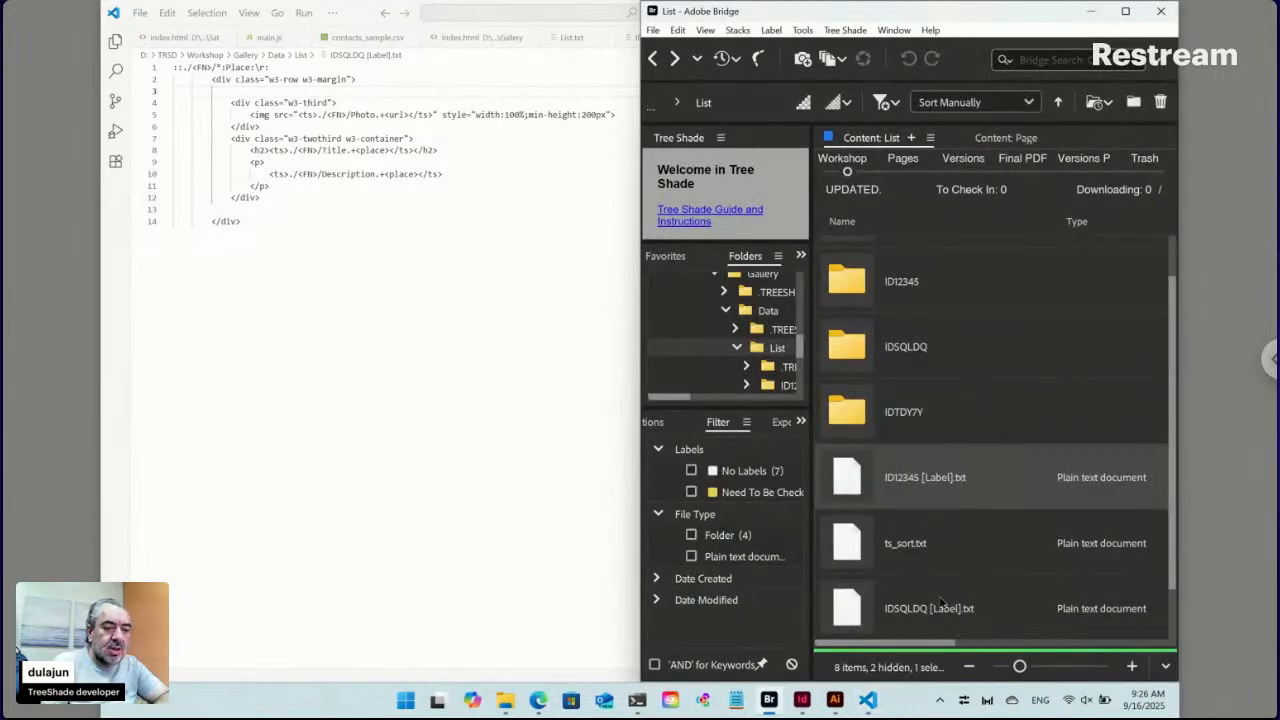
pyautogui.scroll(-1, 1100, 590)
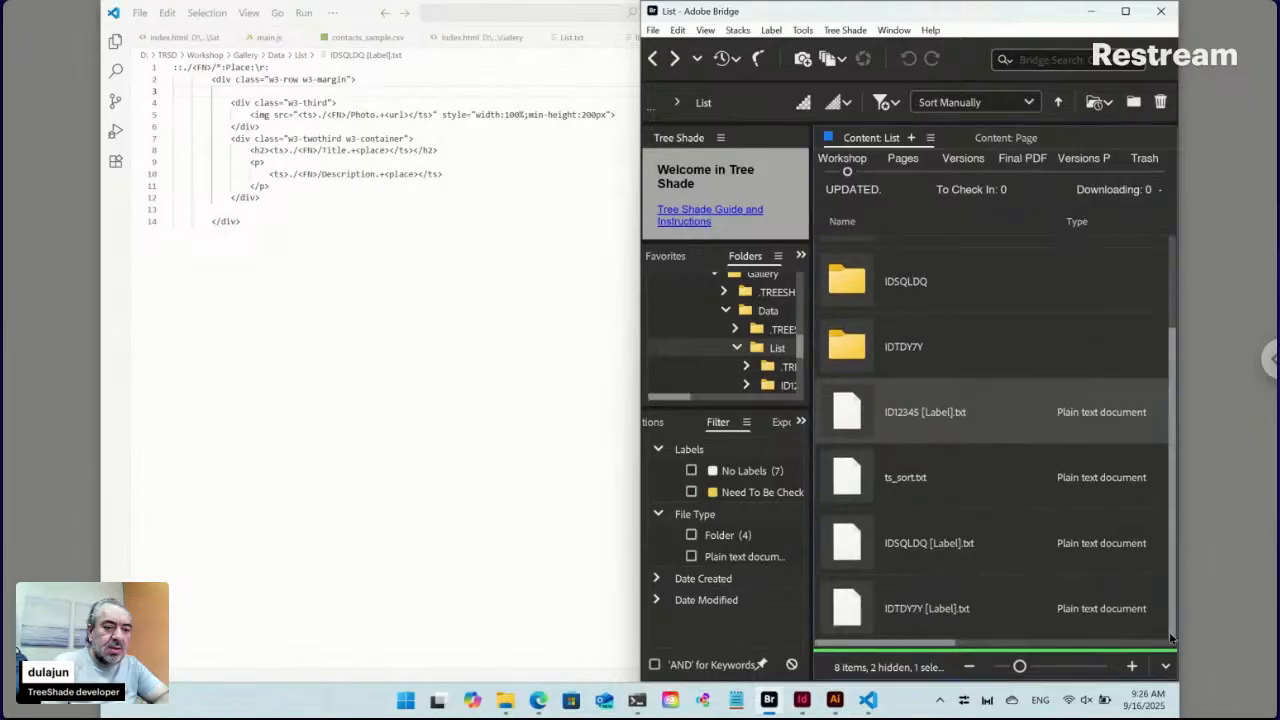
pyautogui.click(854, 612)
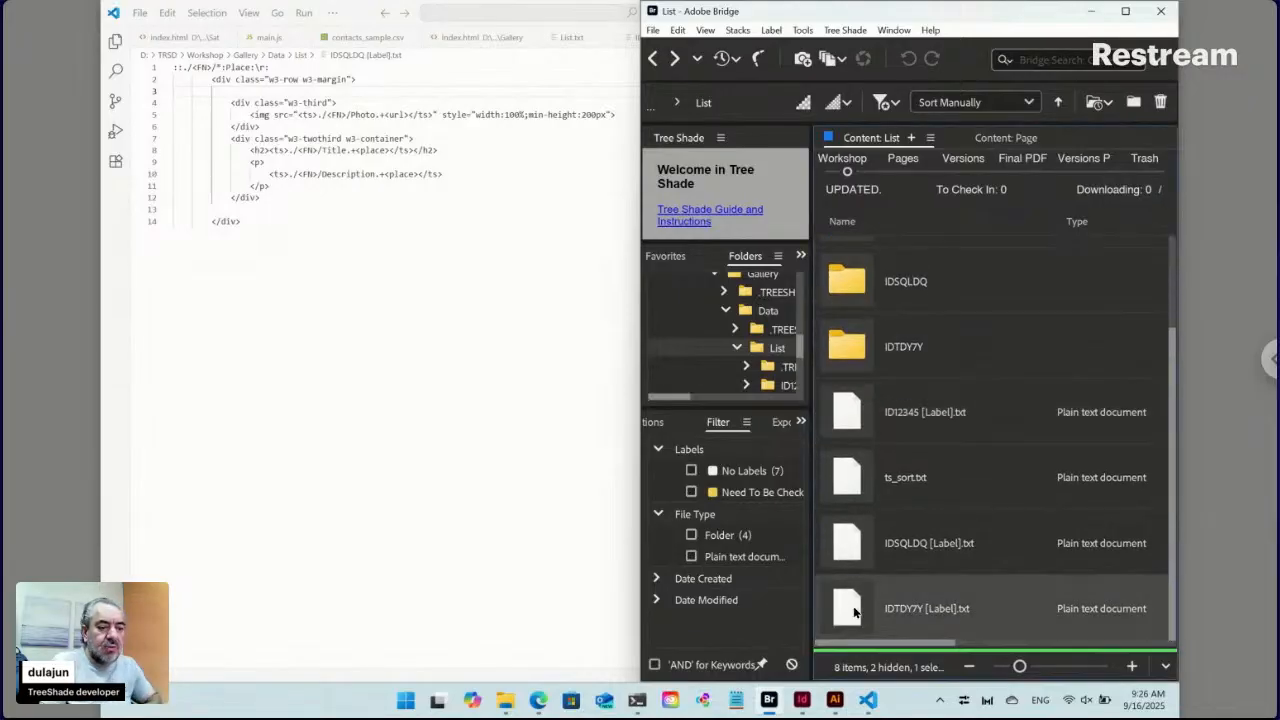
pyautogui.moveTo(854, 612); pyautogui.dragTo(786, 420)
pyautogui.hotkey('alt', 'Tab')
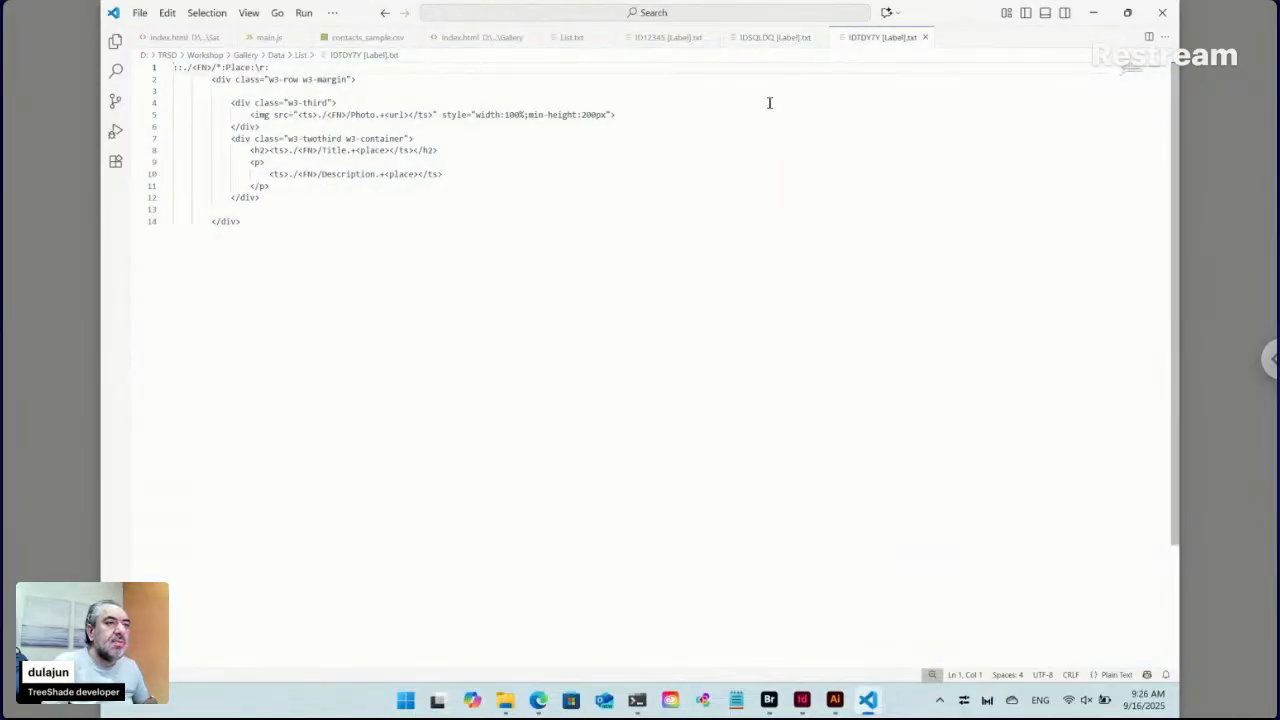
pyautogui.click(710, 38)
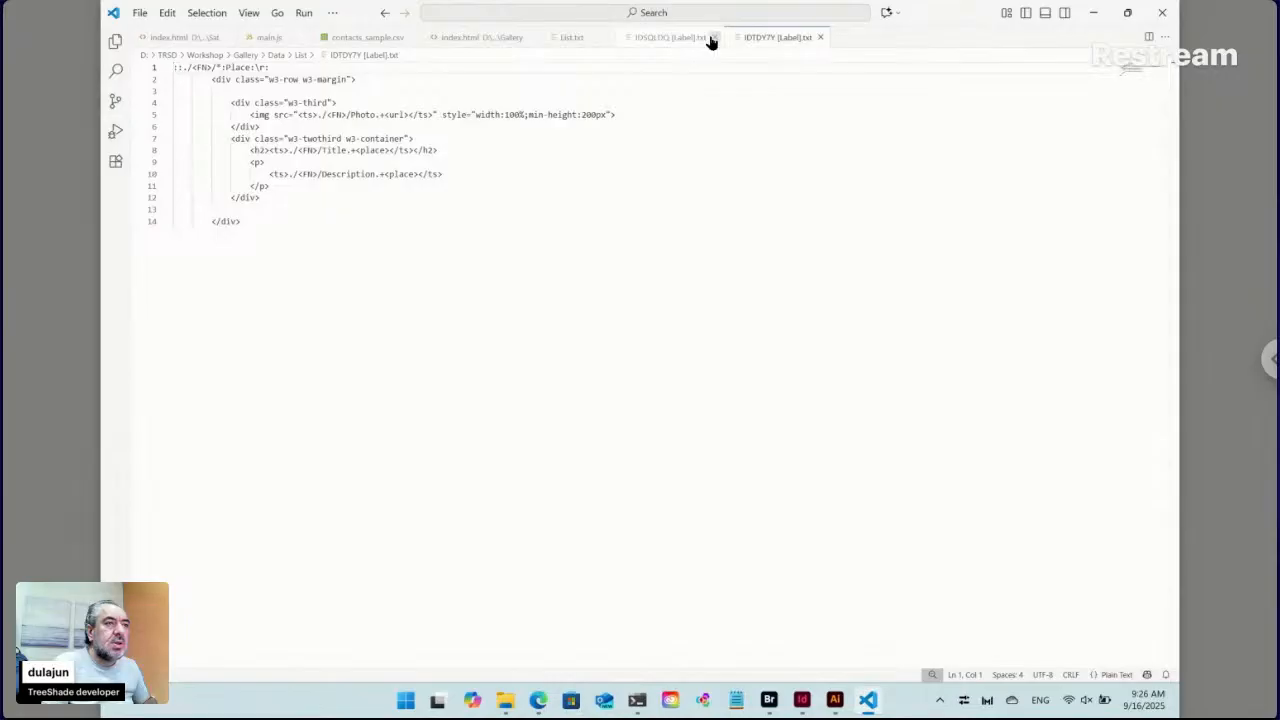
# Close the IDSQLDQ [Label].txt and IDTDY7Y [Label].txt files in Visual Studio Code
pyautogui.click(710, 38)
pyautogui.click(714, 38)
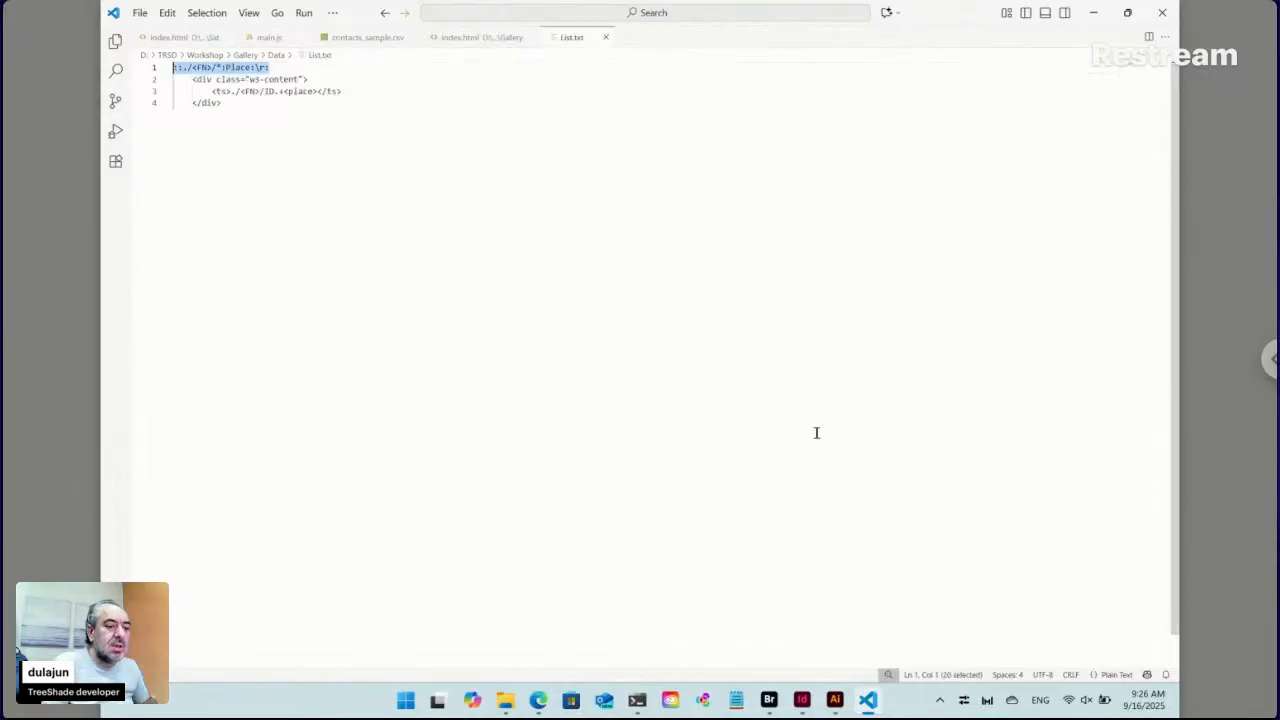
# In Bridge, review the Update List command for ID12345 [Label].txt, and look over List.txt in Visual Studio Code
pyautogui.click(770, 699)
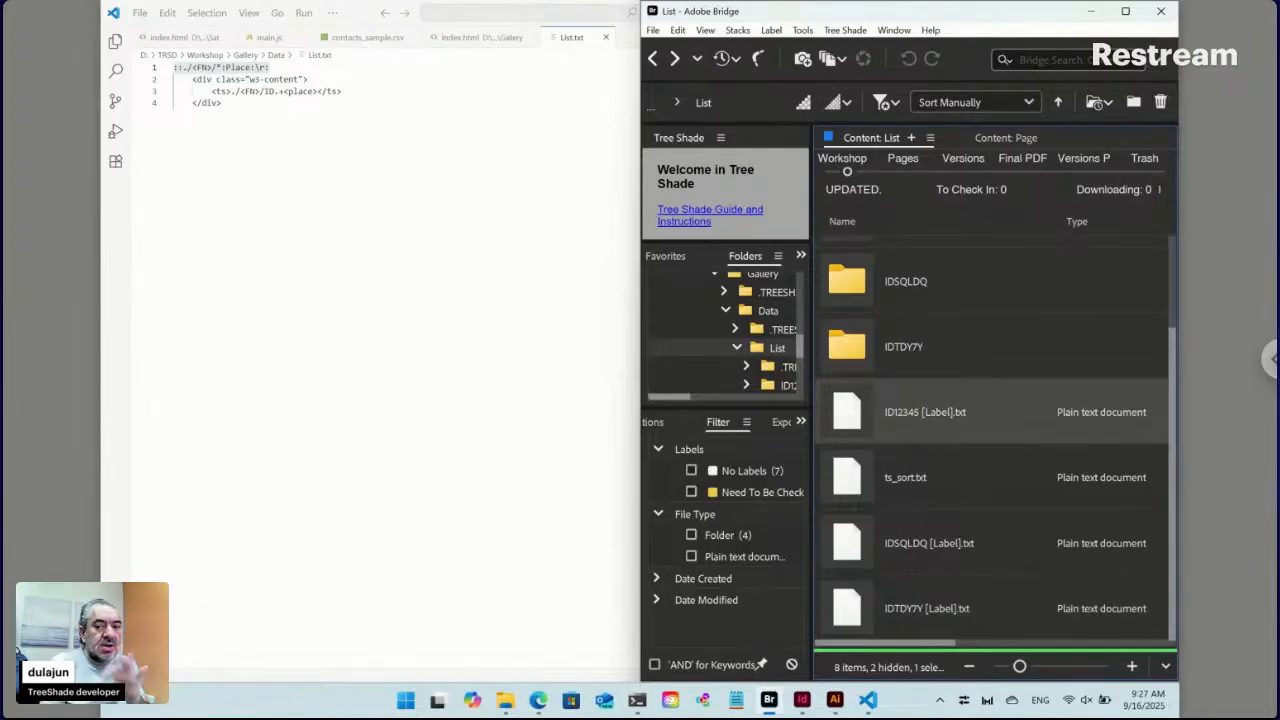
pyautogui.rightClick(846, 412)
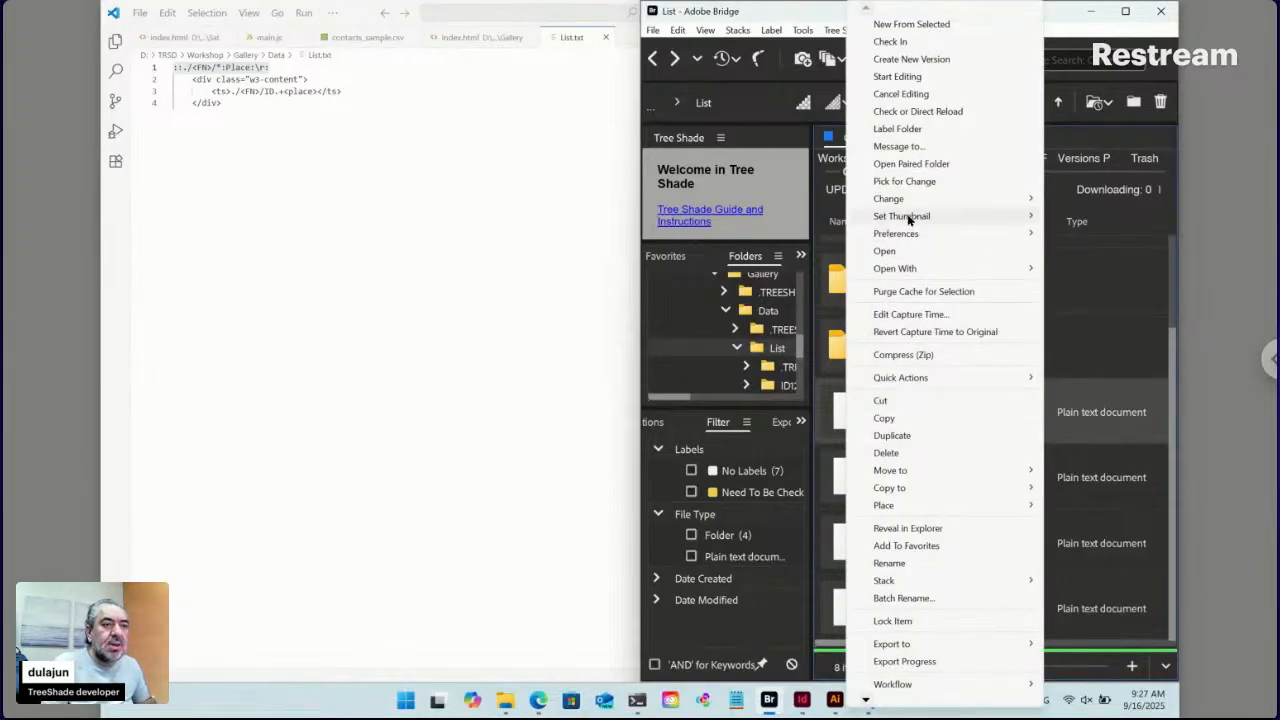
pyautogui.moveTo(897, 203)
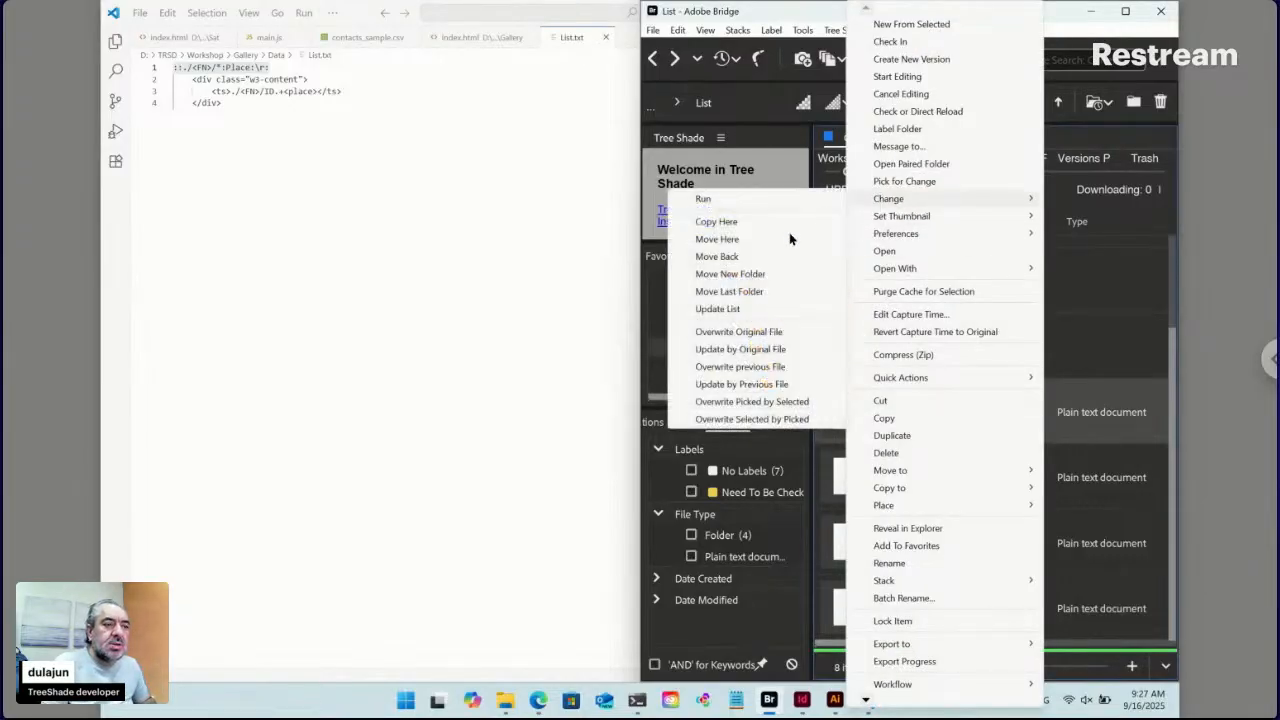
pyautogui.click(739, 312)
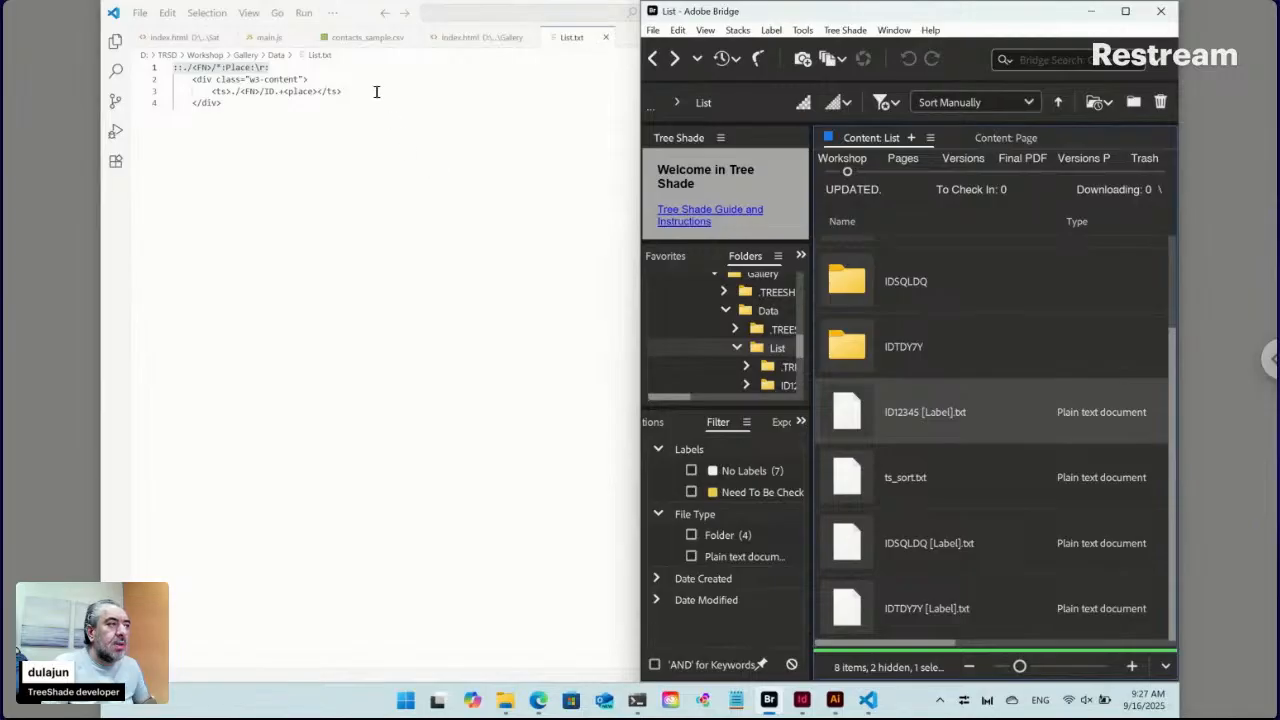
pyautogui.click(565, 315)
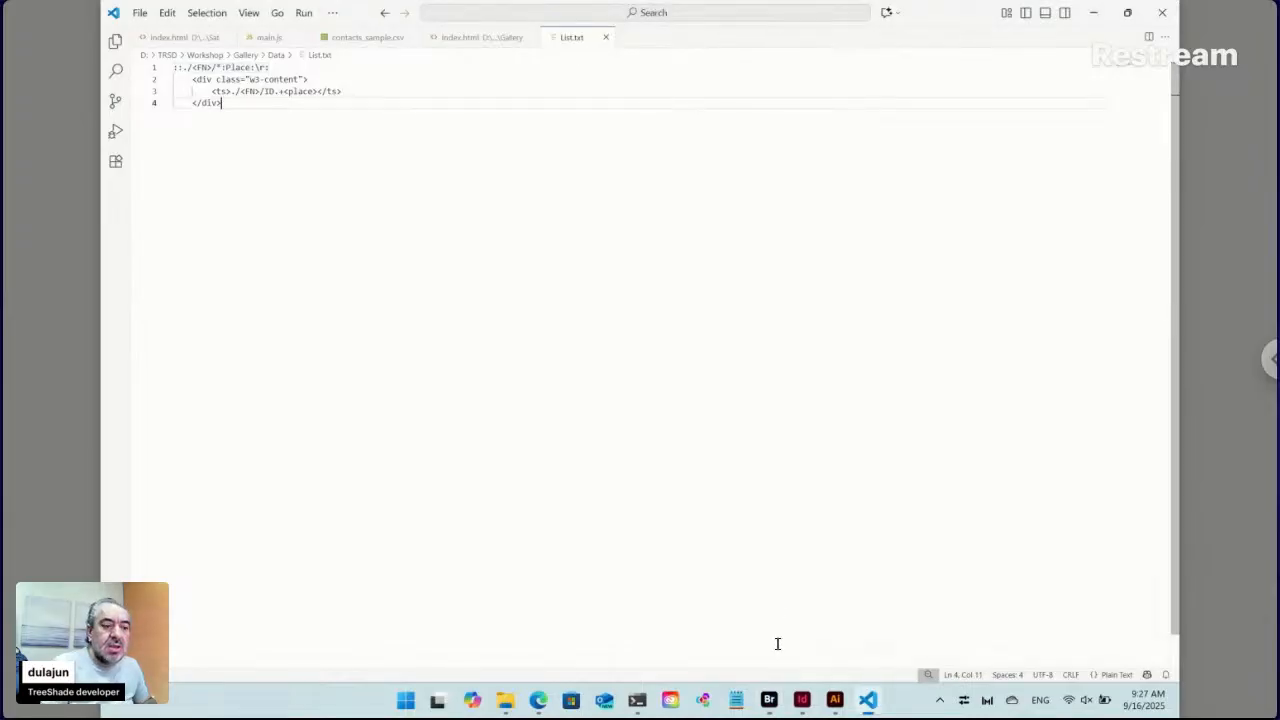
pyautogui.click(770, 702)
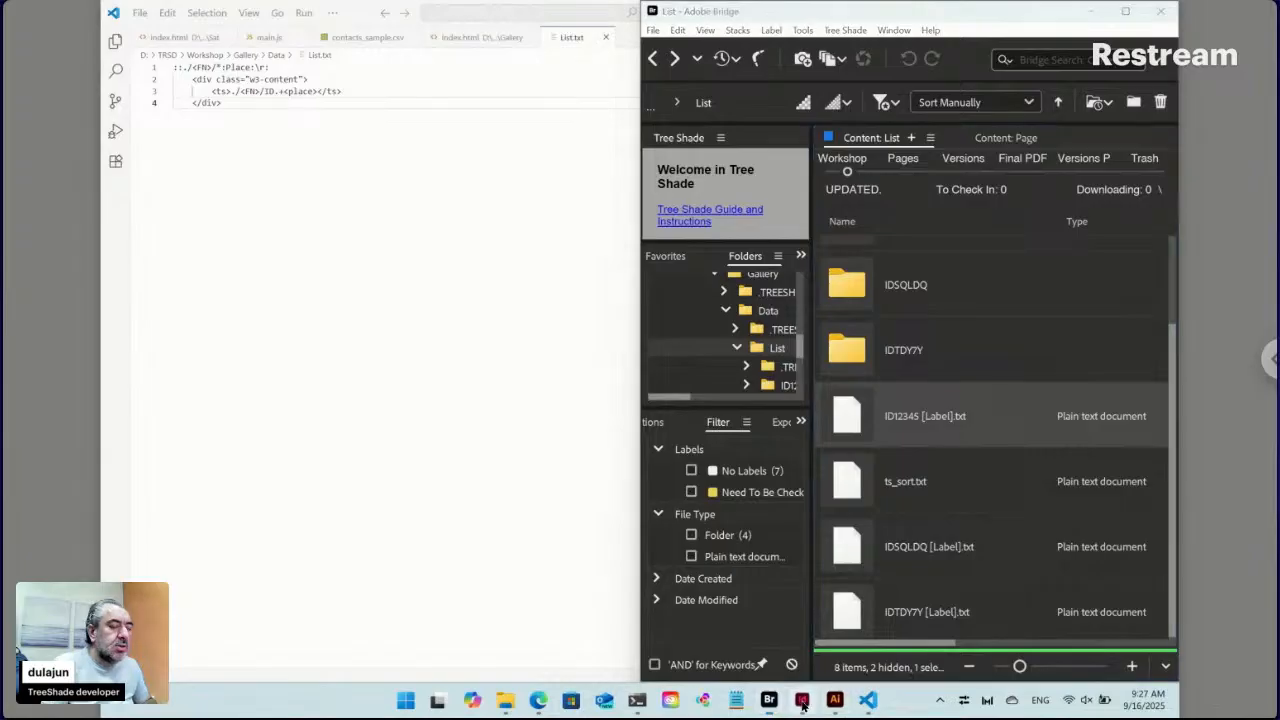
# Place List.txt from Bridge's Data folder into the InDesign layout below the Summer Holiday title, and view the whole page with nothing selected
pyautogui.click(802, 700)
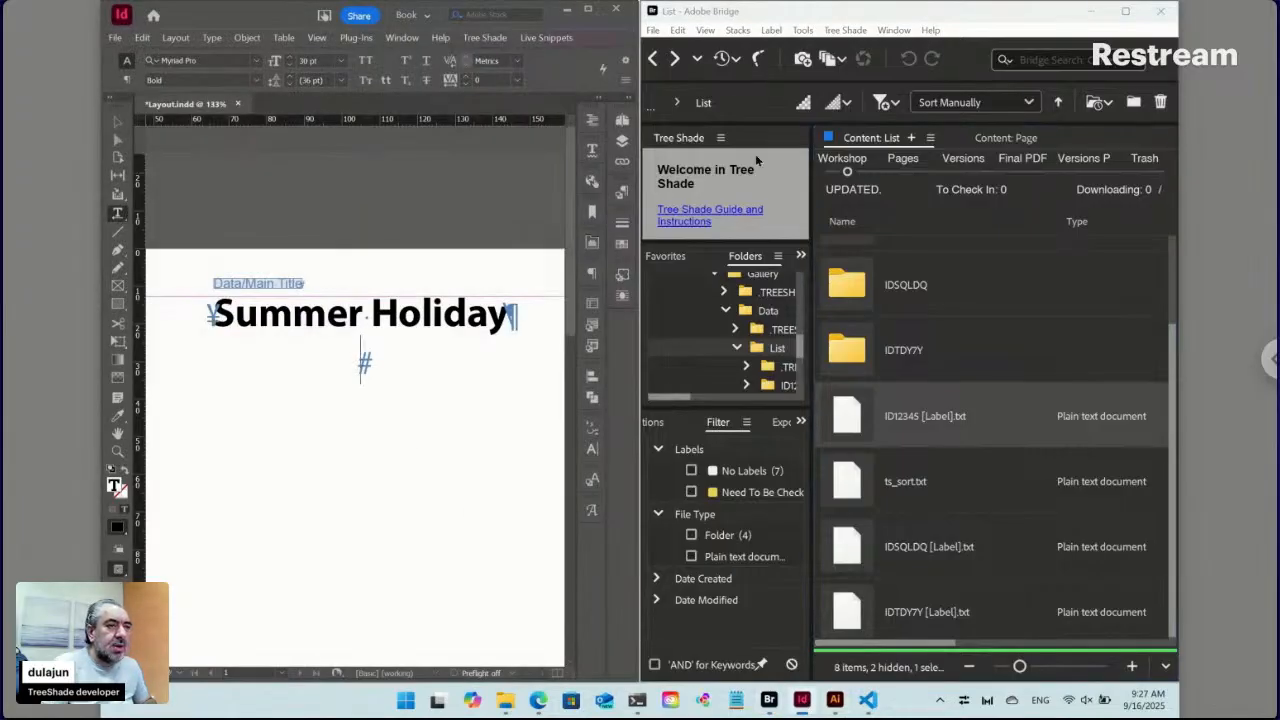
pyautogui.click(655, 58)
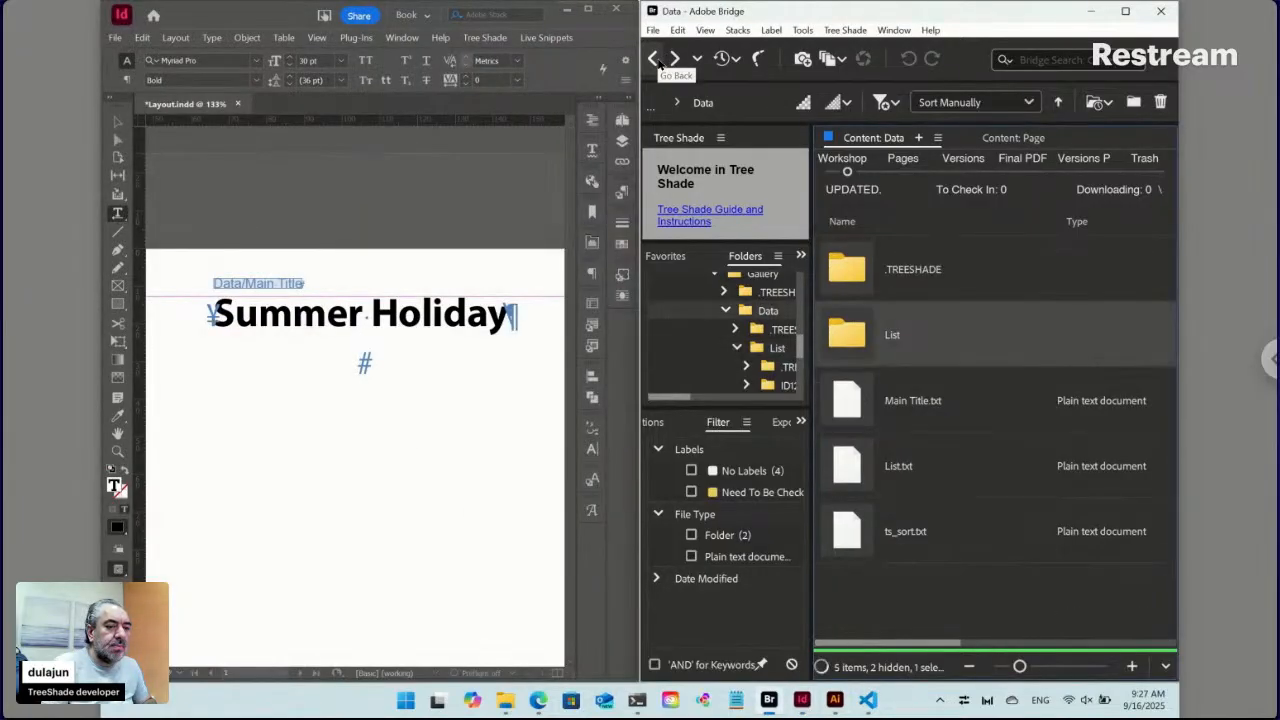
pyautogui.click(856, 474)
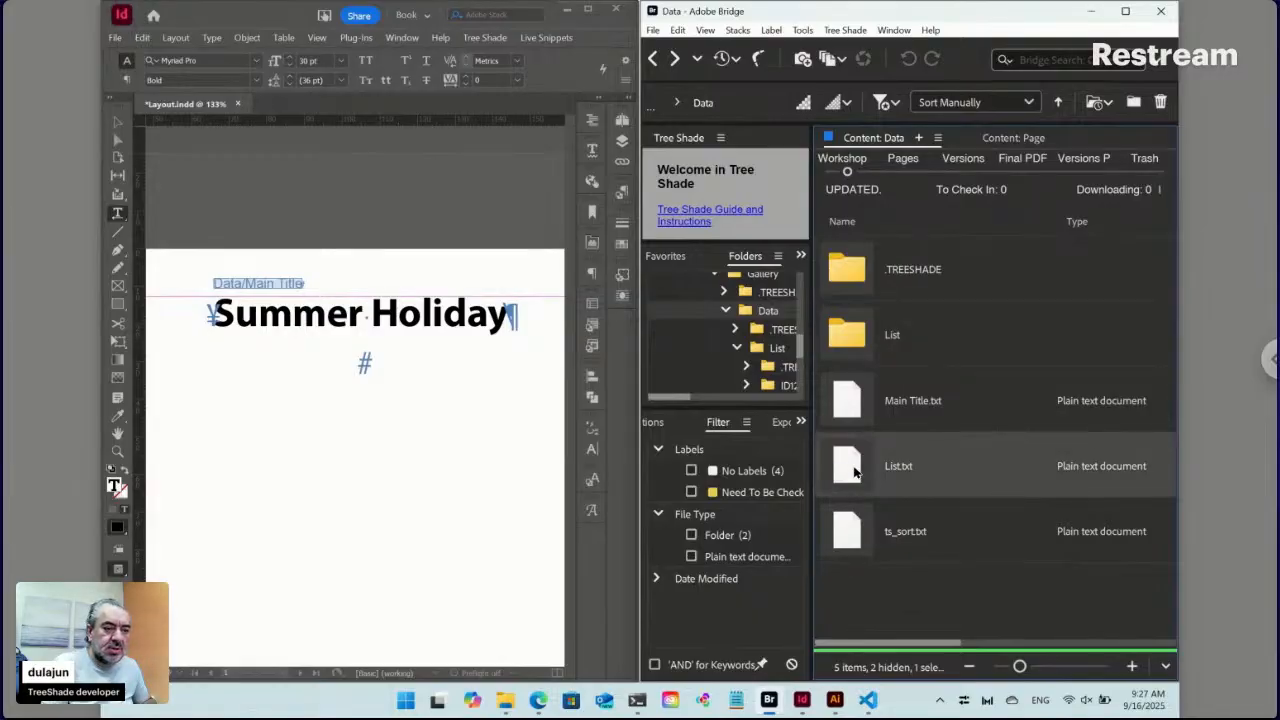
pyautogui.rightClick(856, 474)
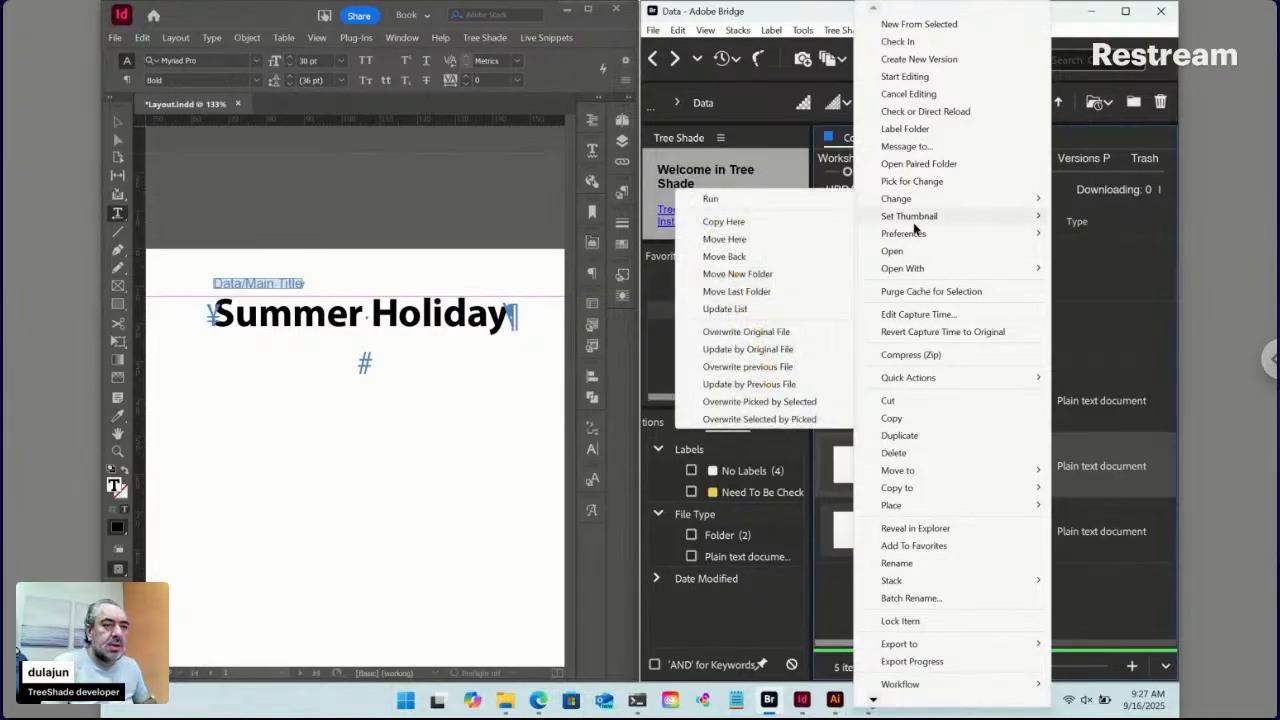
pyautogui.moveTo(912, 505)
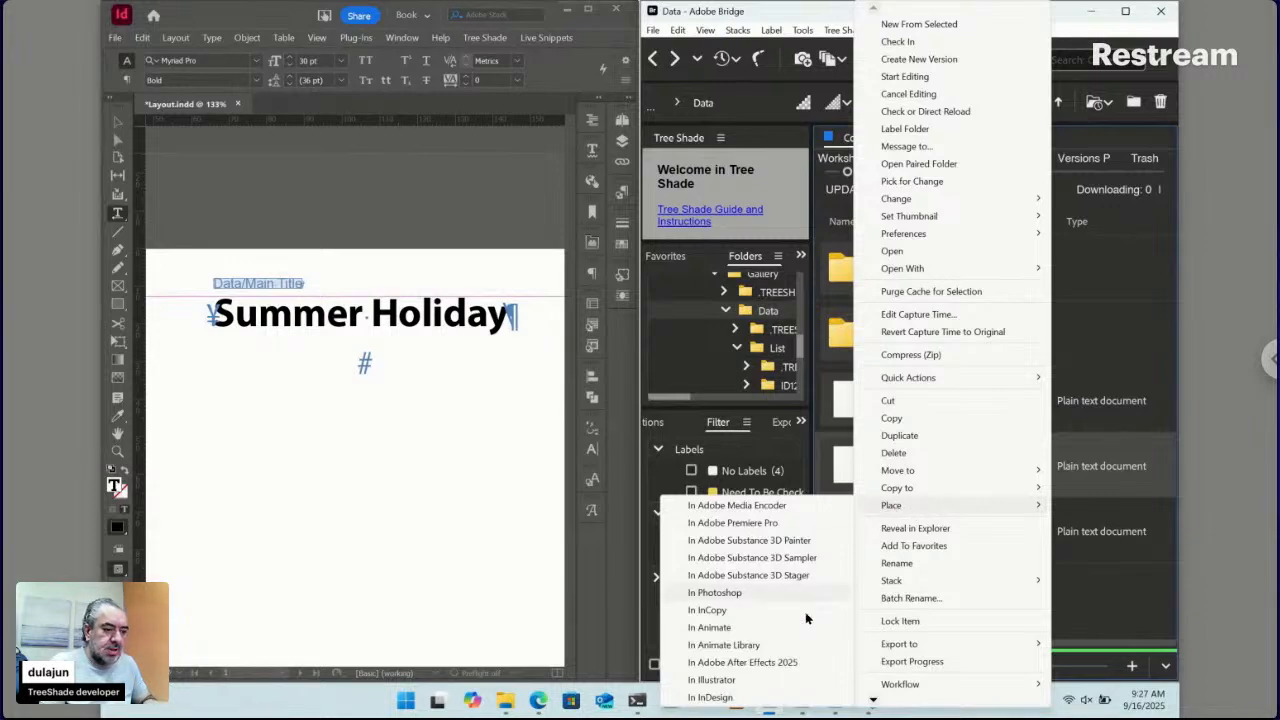
pyautogui.click(749, 701)
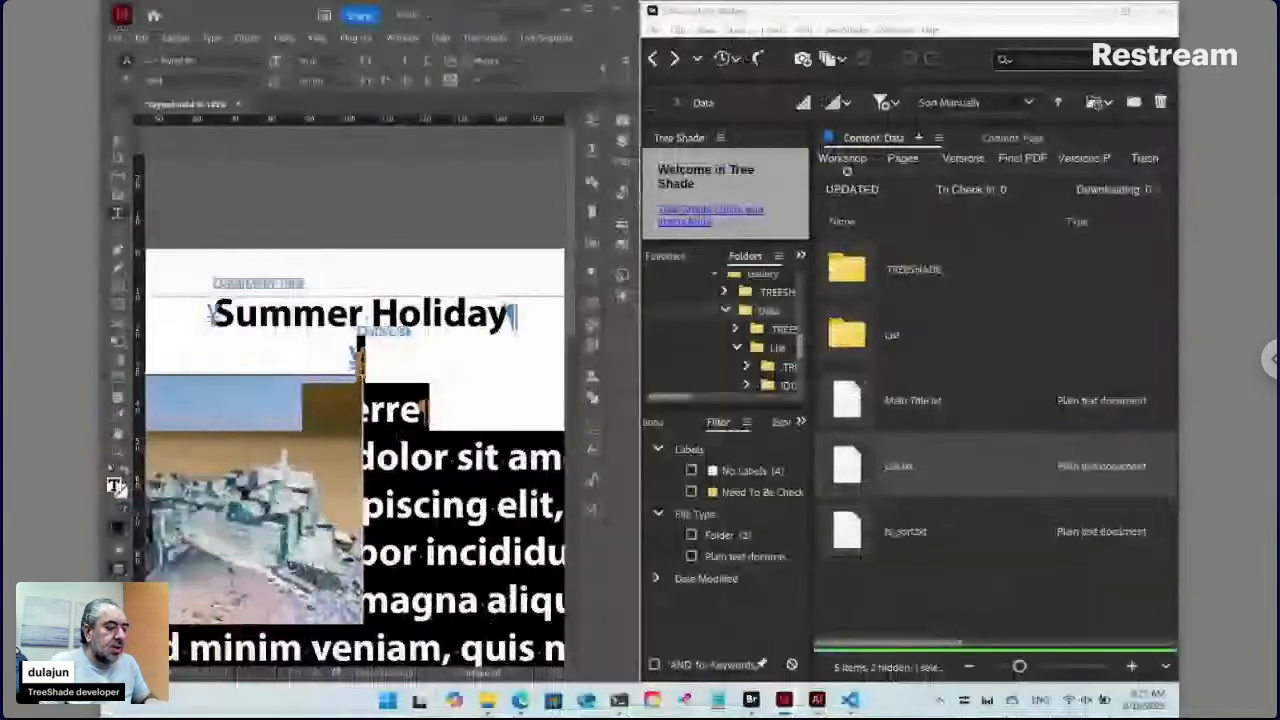
pyautogui.hotkey('ctrl', '0')
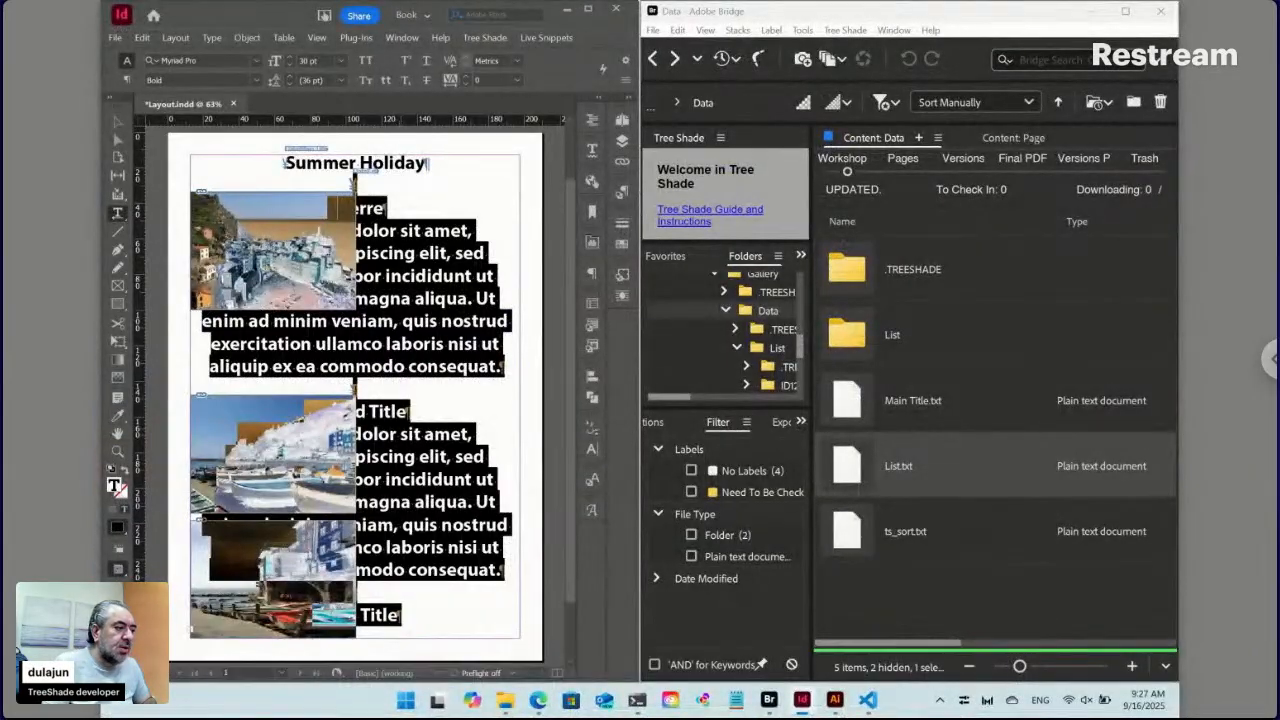
pyautogui.hotkey('ctrl', 'shift', 'a')
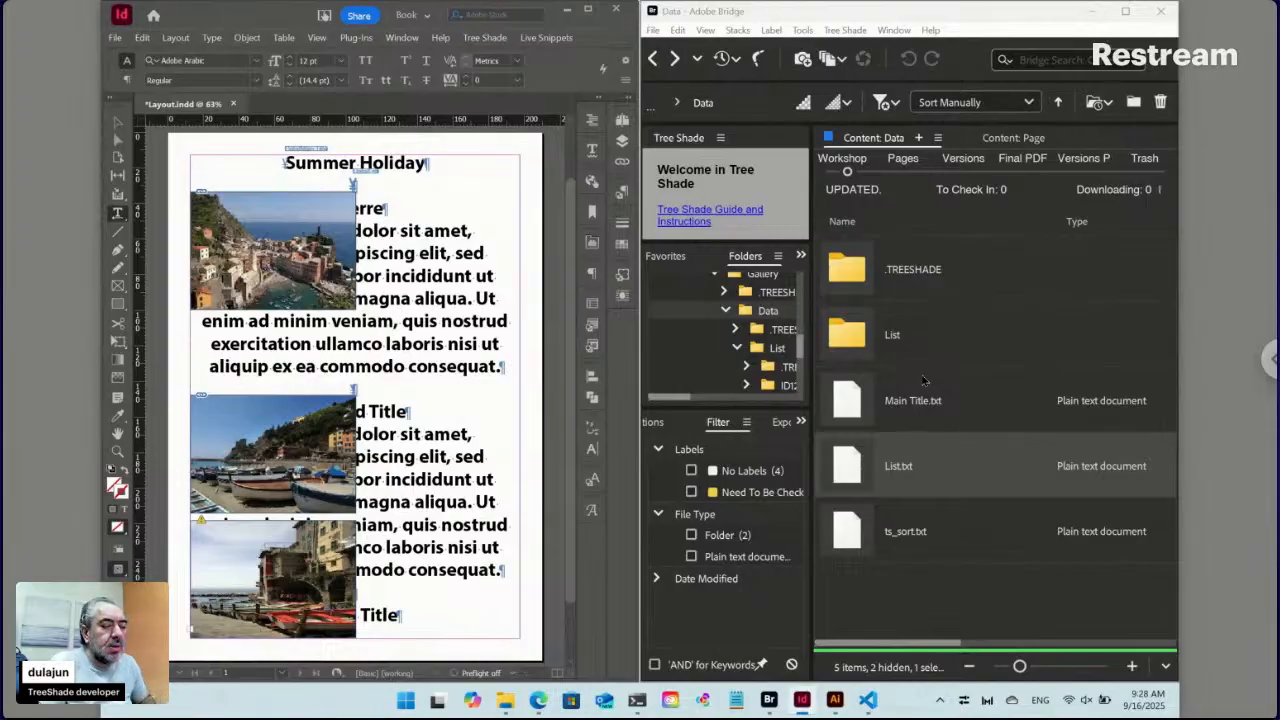
# Open ID12345 [Label].txt from Bridge's List folder in Visual Studio Code
pyautogui.doubleClick(862, 343)
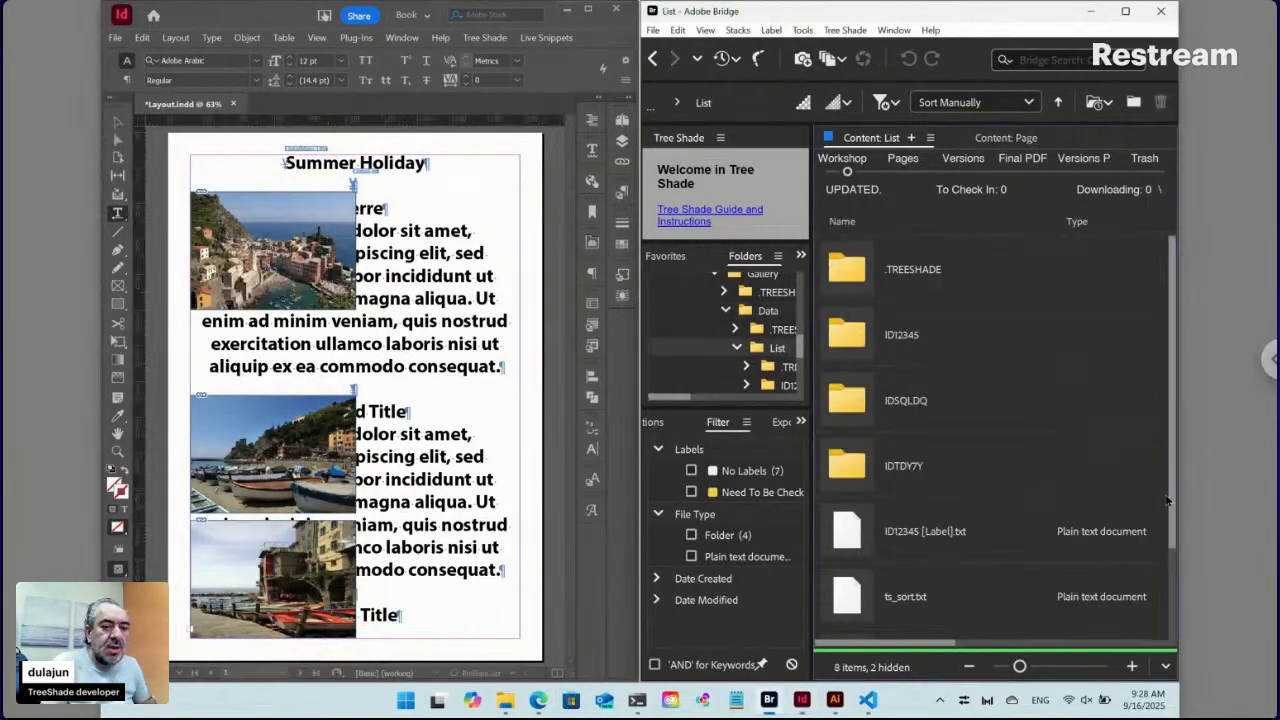
pyautogui.scroll(-2, 1173, 517)
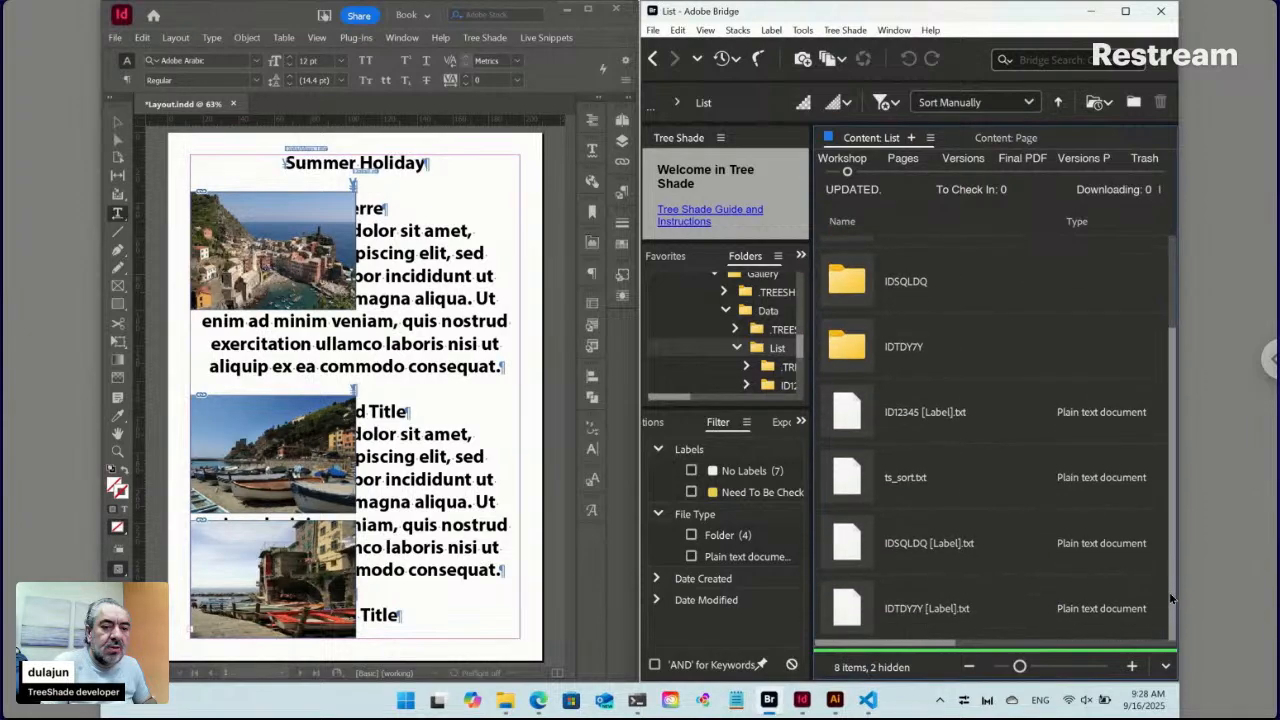
pyautogui.click(900, 418)
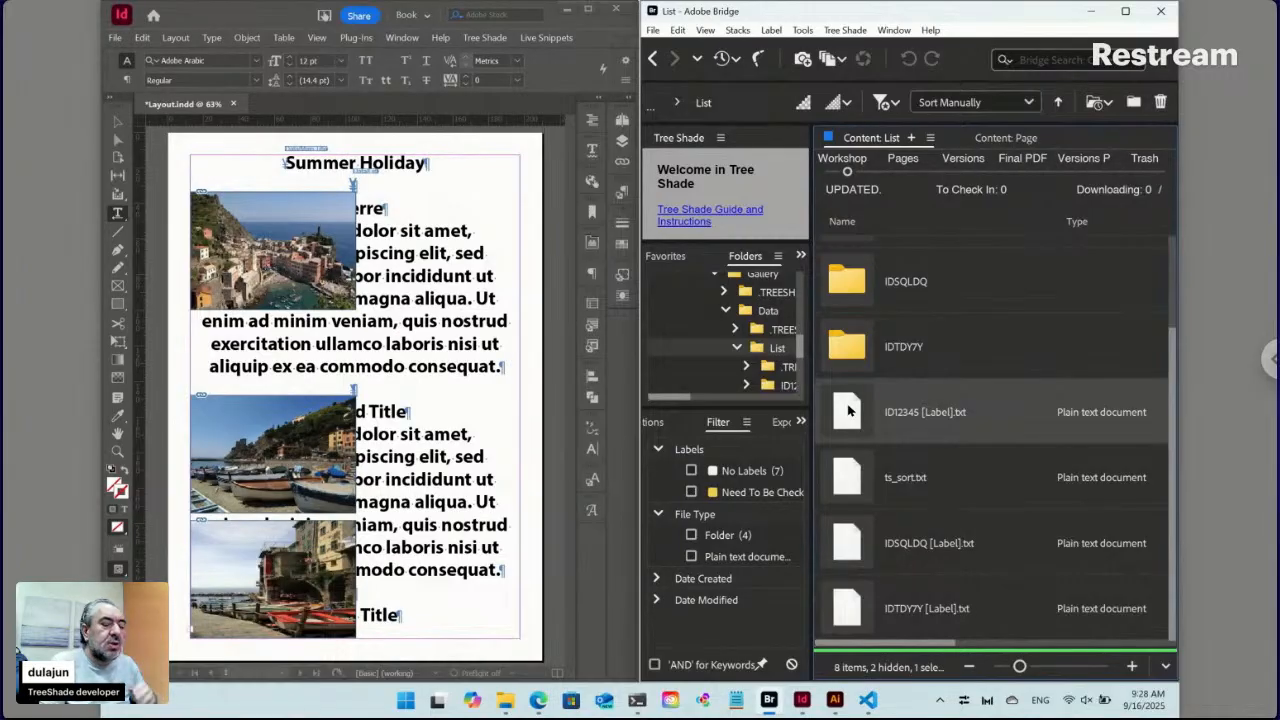
pyautogui.moveTo(848, 414); pyautogui.dragTo(537, 237)
pyautogui.hotkey('alt', 'Tab')
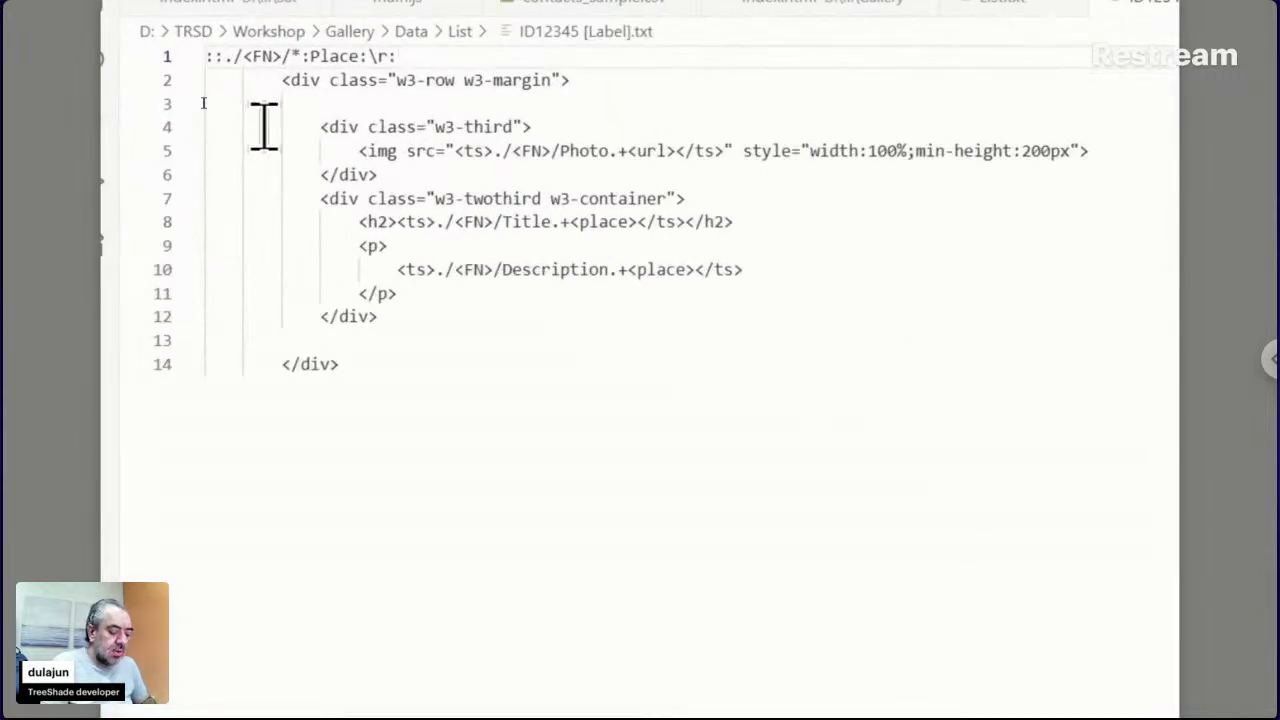
# Append "-" to the Place line of ID12345 [Label].txt and add a second line reading "::Photo"
pyautogui.write('-')
pyautogui.press('Return')
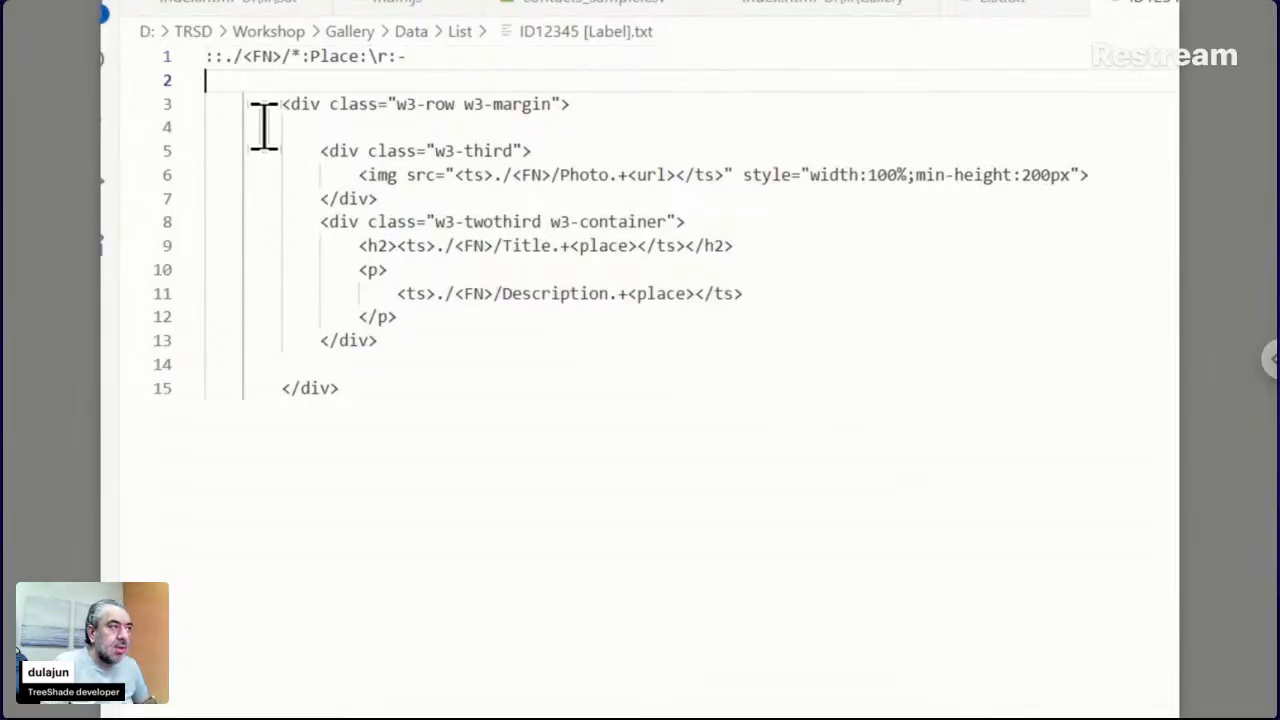
pyautogui.write('::')
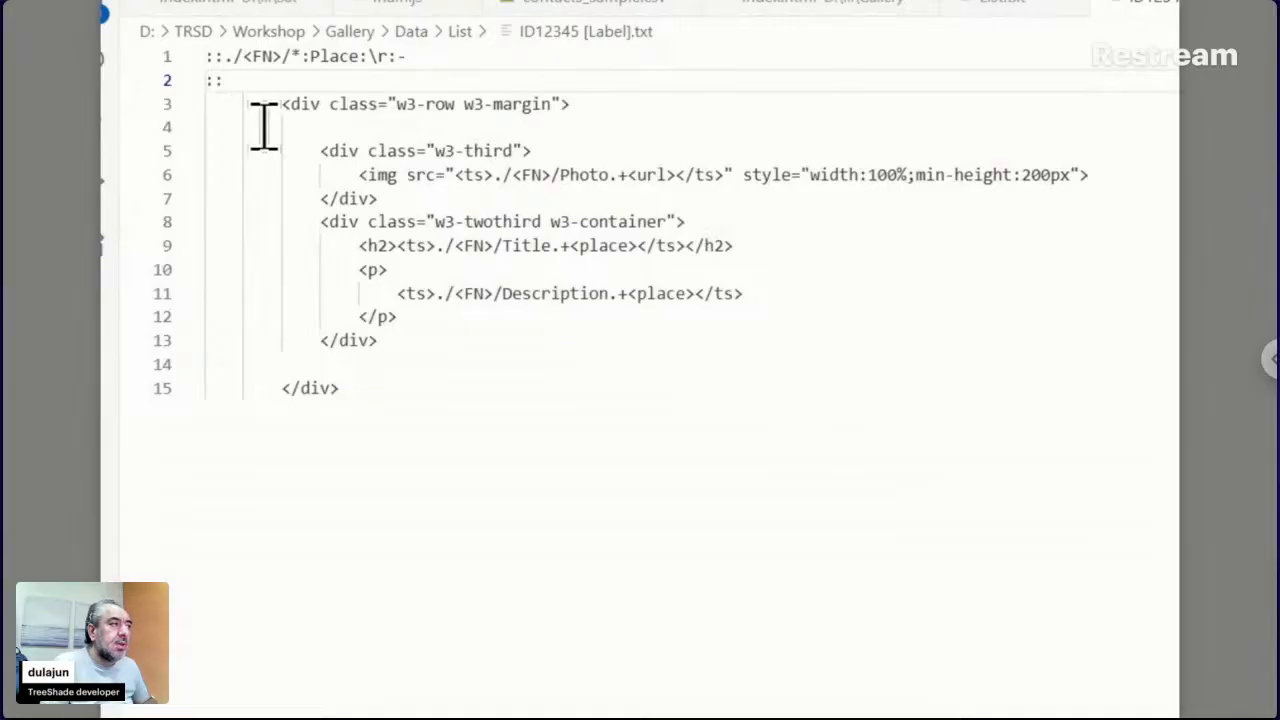
pyautogui.press('Up')
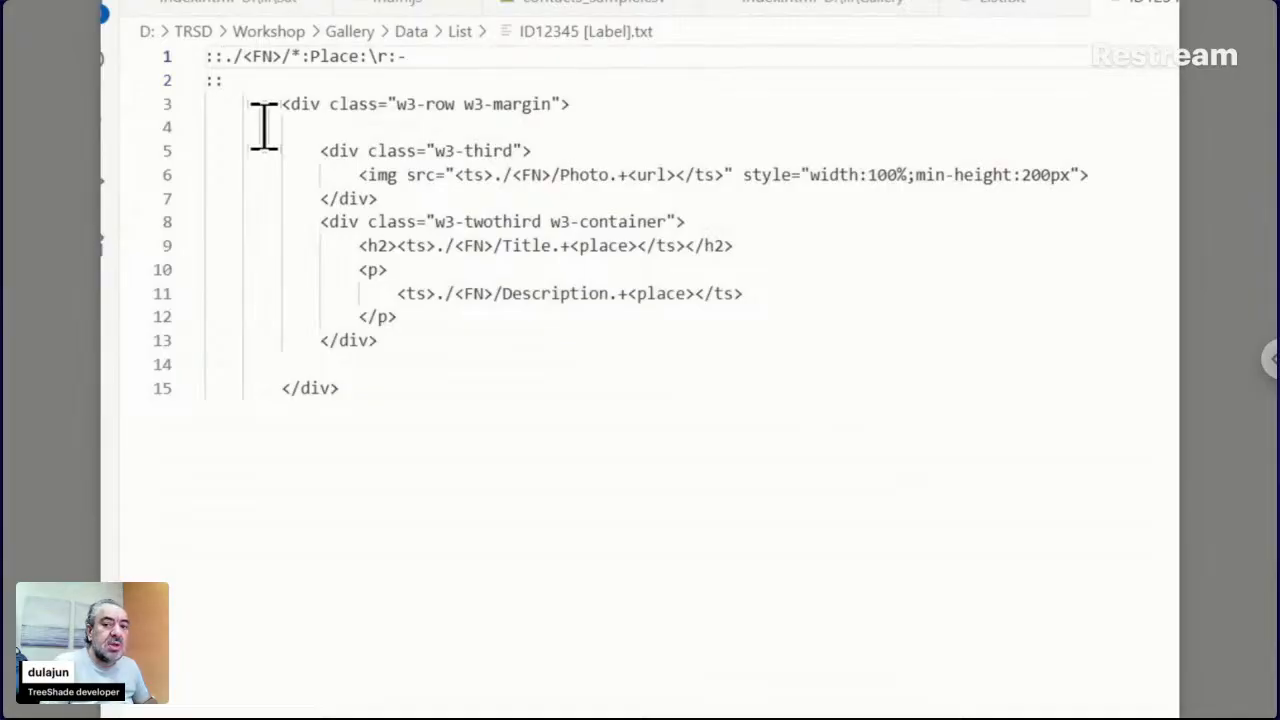
pyautogui.press('Down')
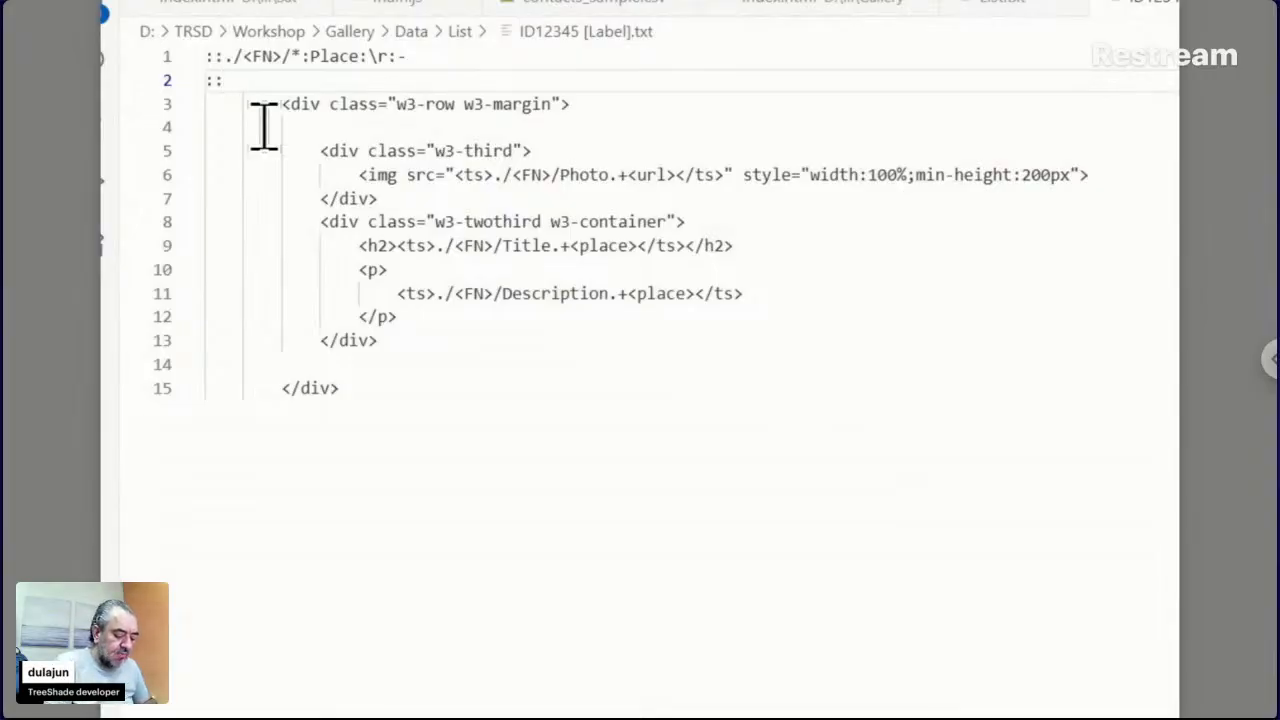
pyautogui.write('Photo')
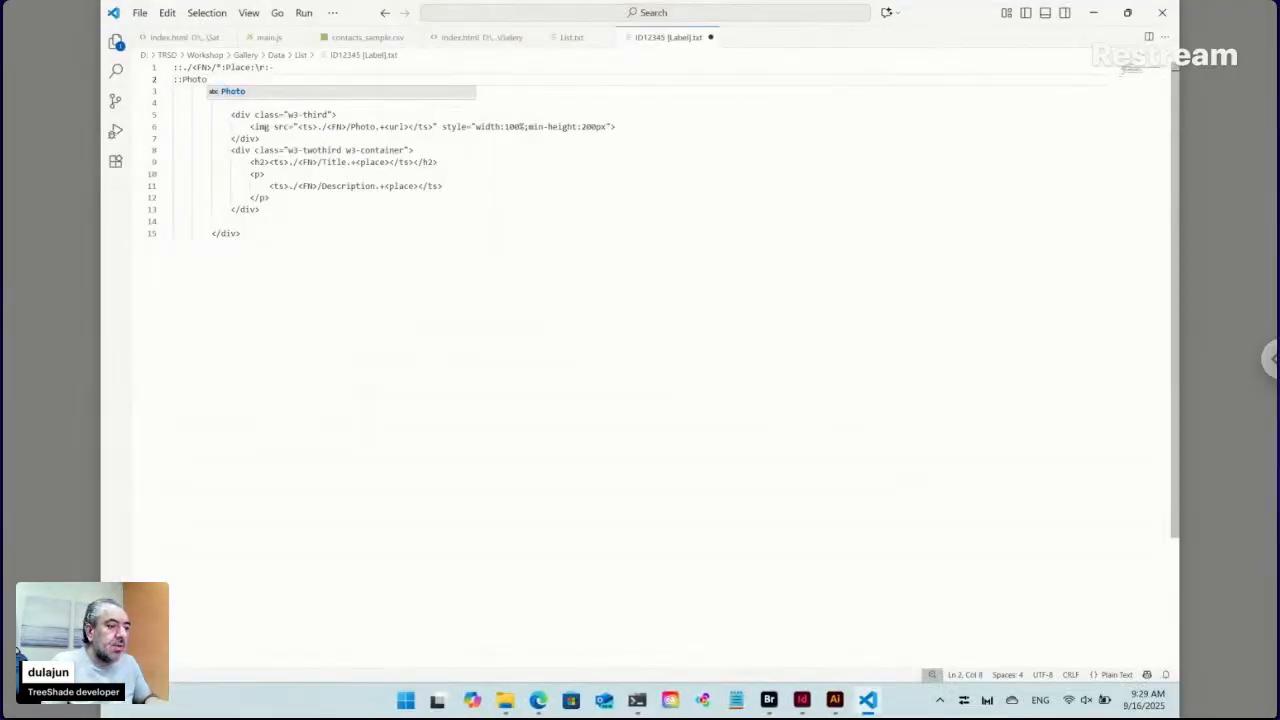
# Check the item order in ts_sort.txt in ID12345's paired folder in Bridge, and inspect the start of the placed list in InDesign
pyautogui.click(769, 700)
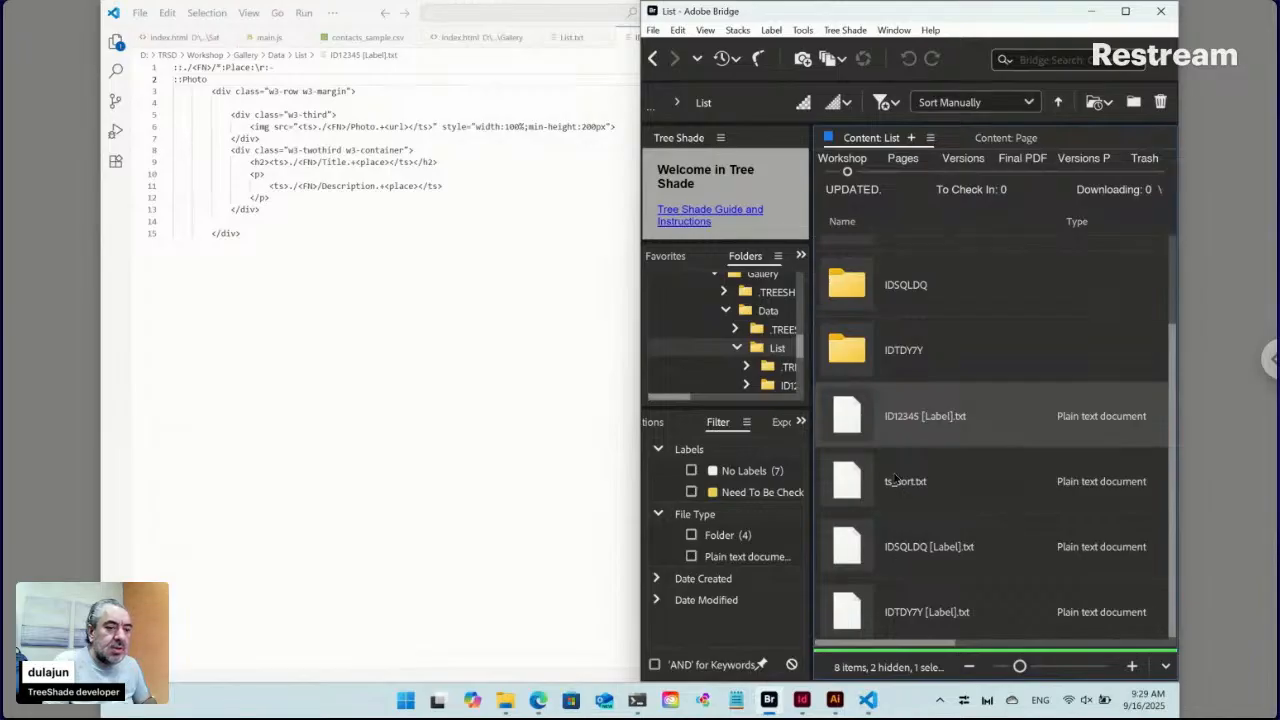
pyautogui.doubleClick(852, 418)
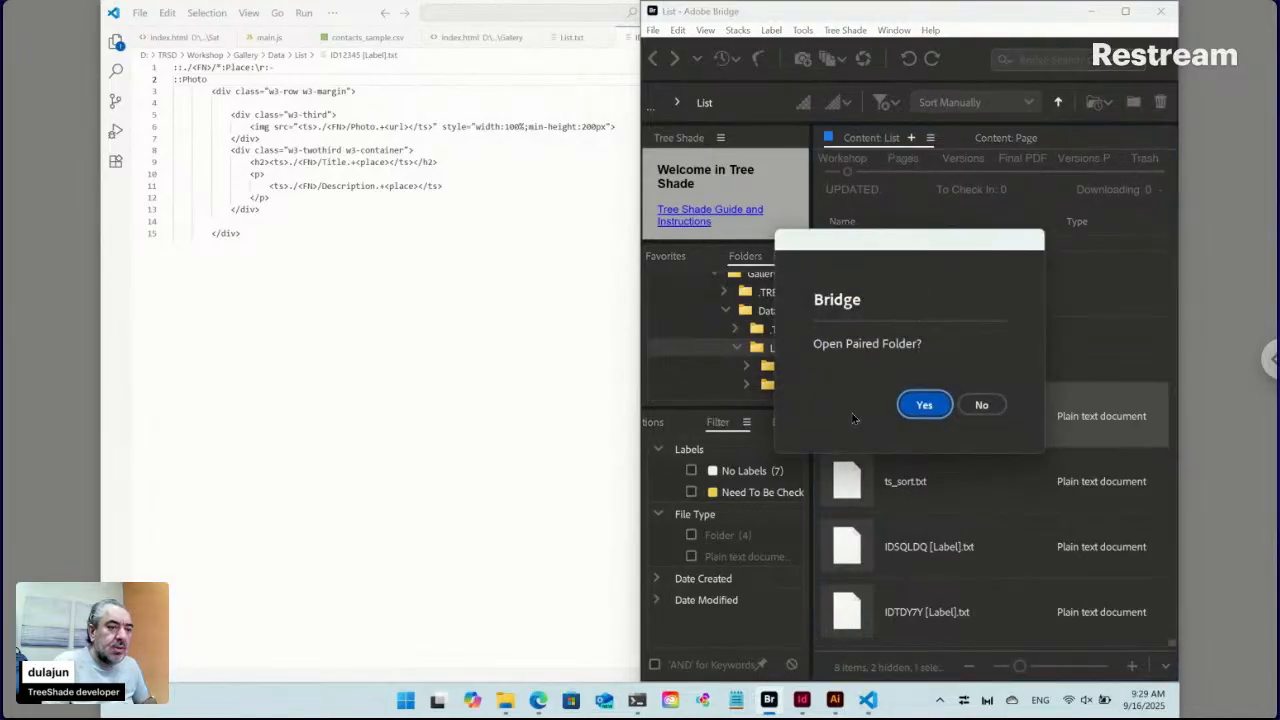
pyautogui.press('Return')
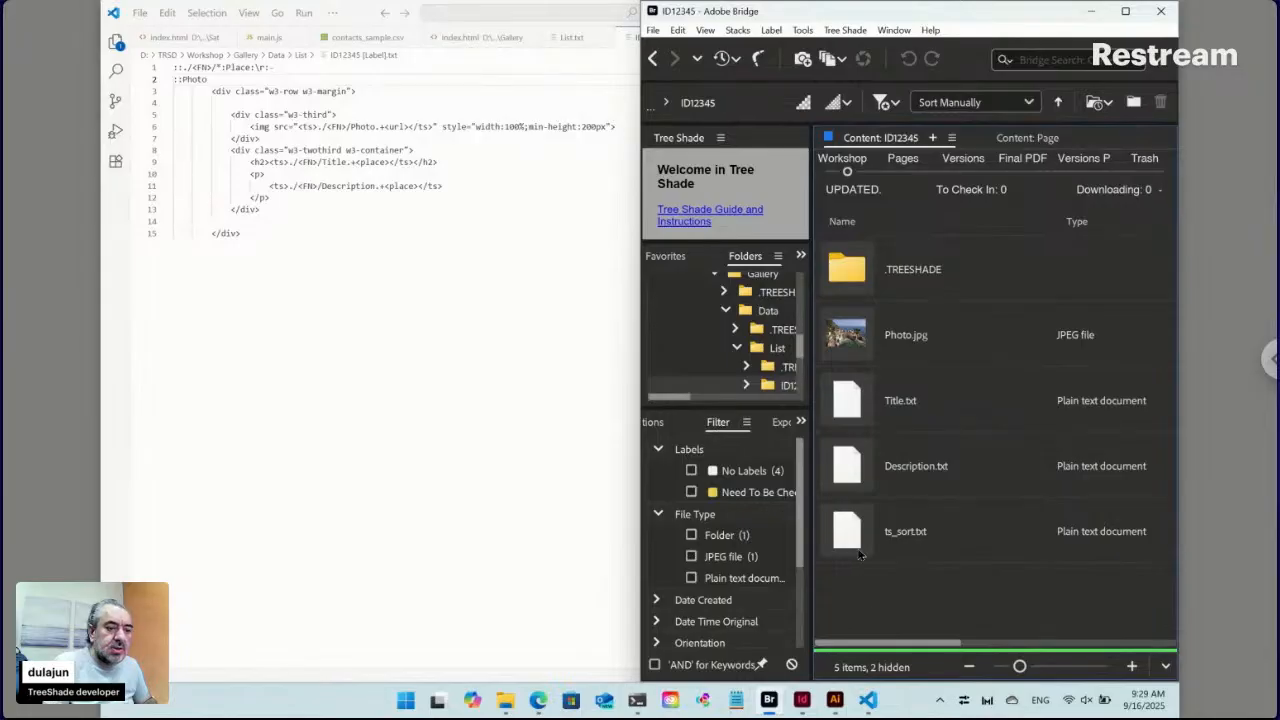
pyautogui.doubleClick(858, 536)
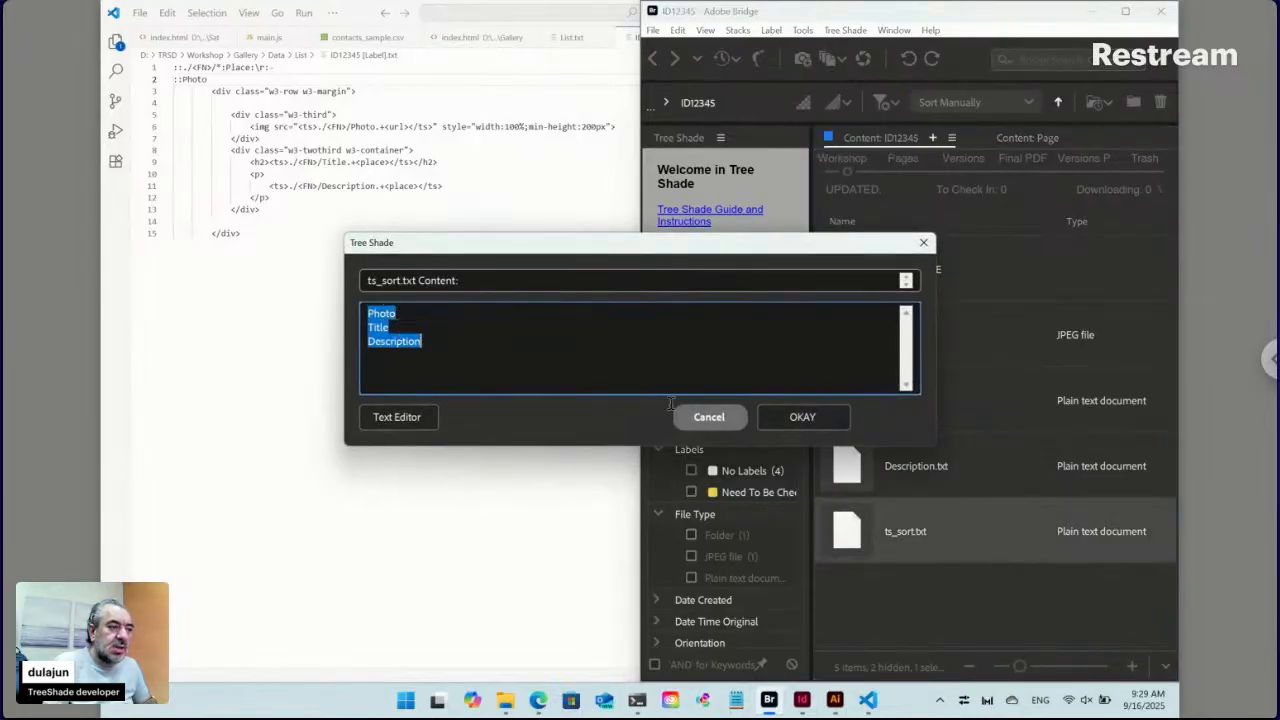
pyautogui.click(709, 417)
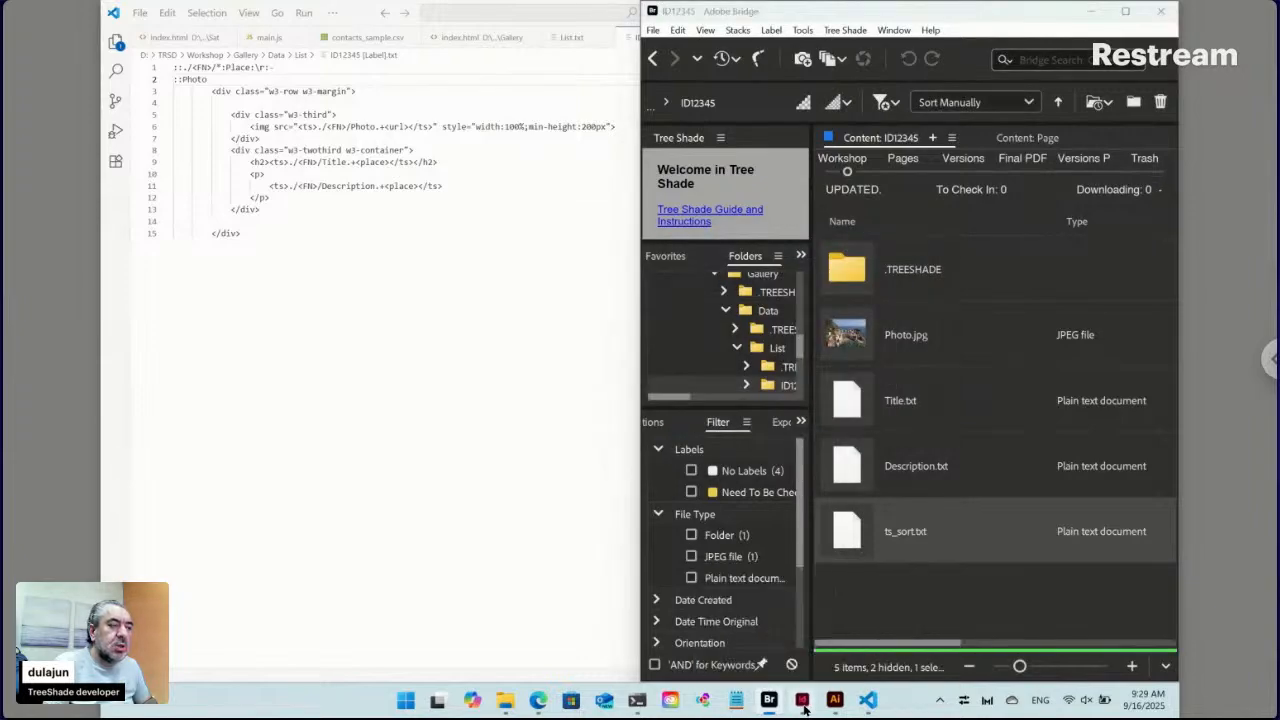
pyautogui.click(803, 702)
pyautogui.click(363, 184)
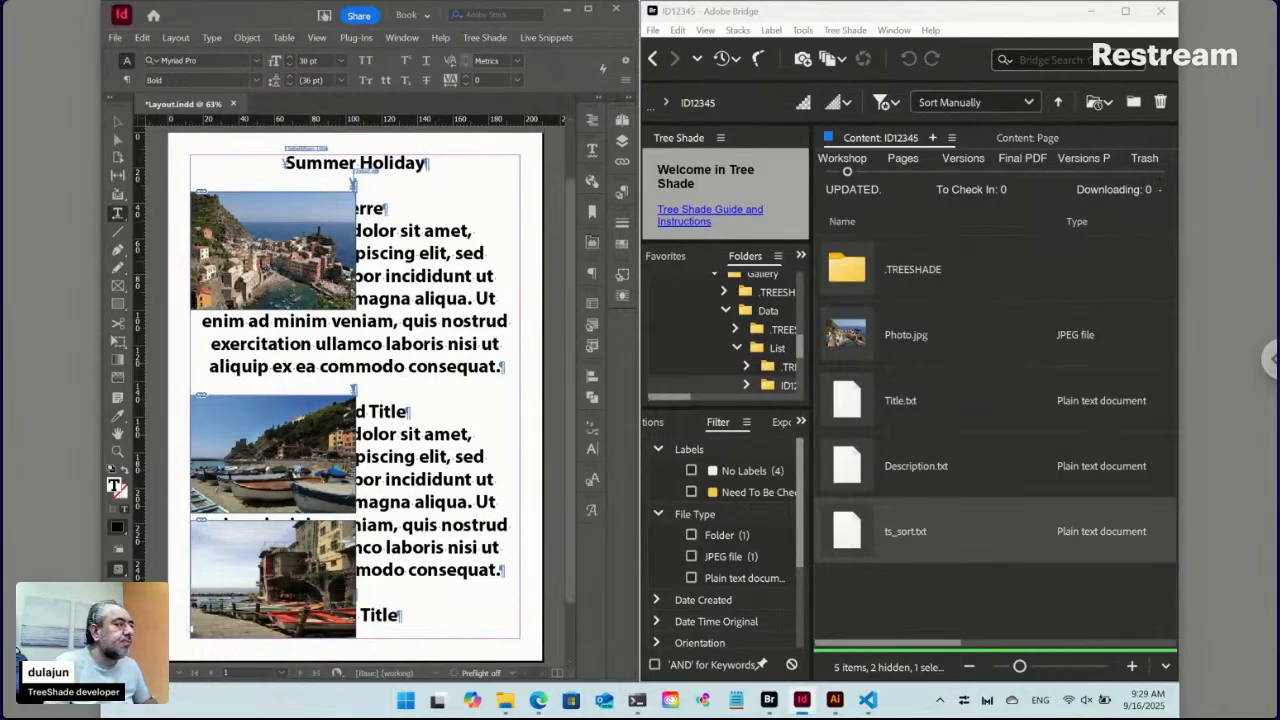
# In Visual Studio Code, complete the second line of ID12345 [Label].txt as "::Photo:Para:-" and start a third line
pyautogui.click(867, 700)
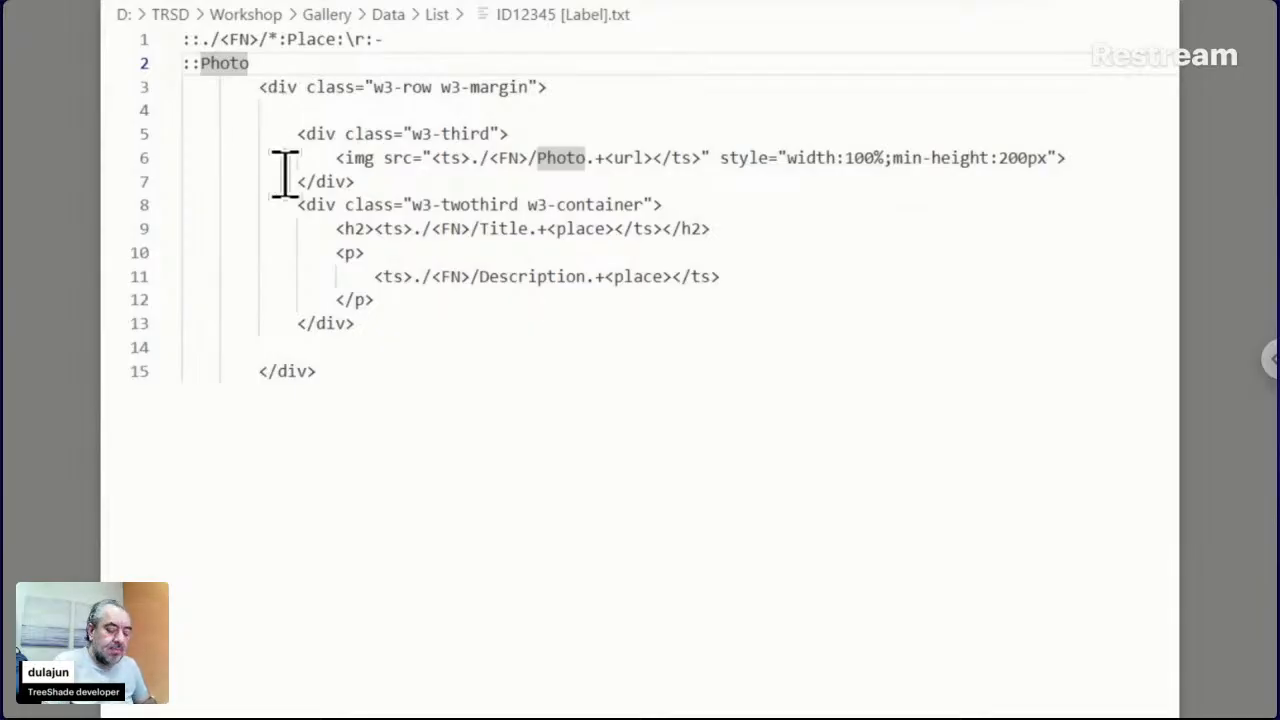
pyautogui.write(':')
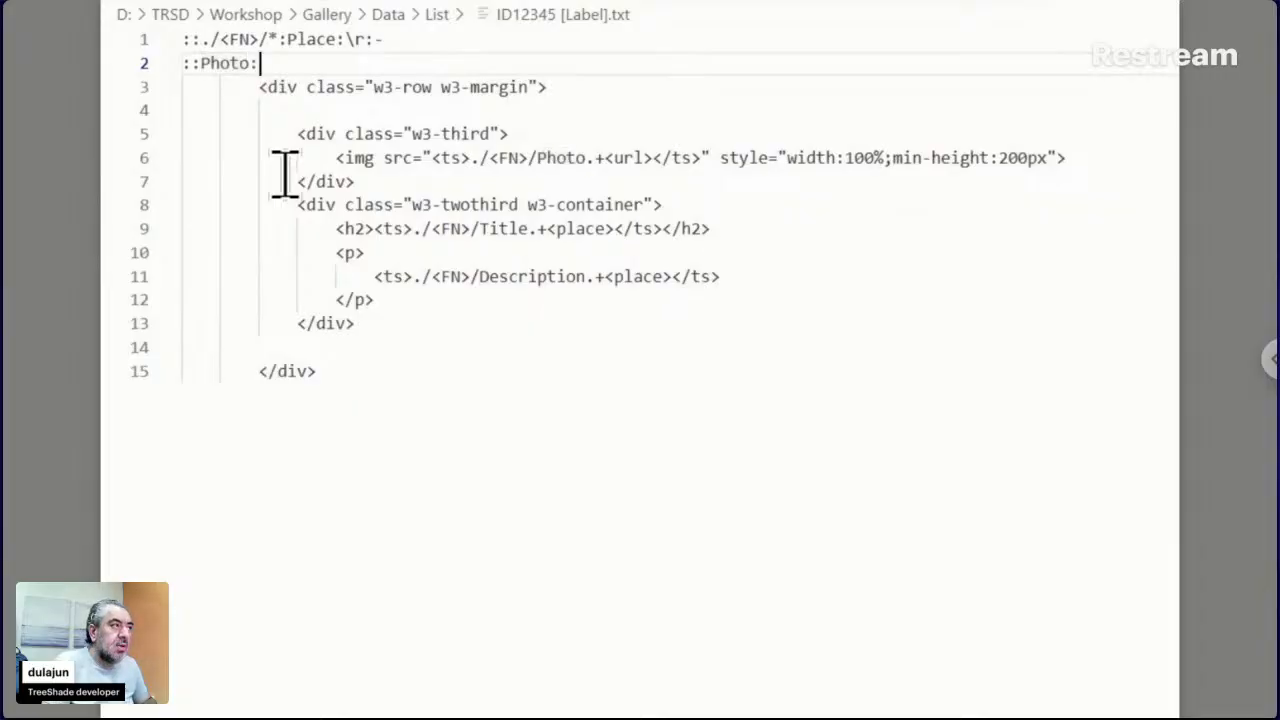
pyautogui.write('Para')
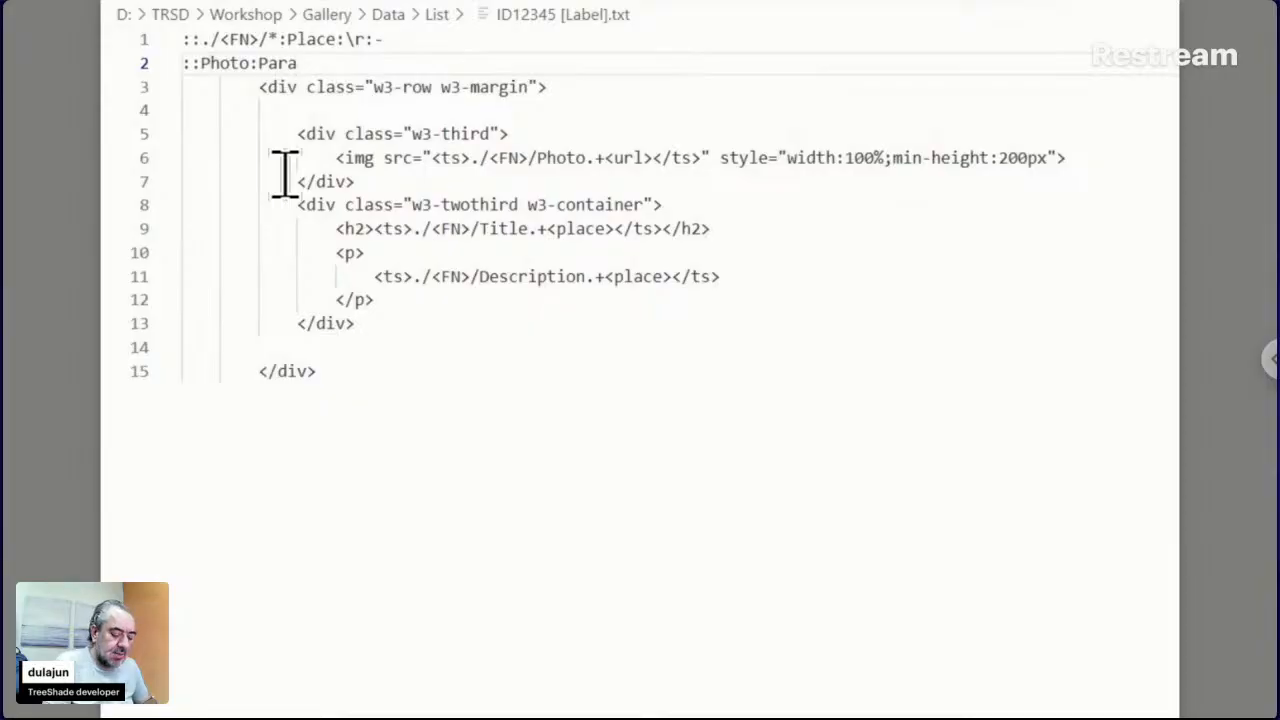
pyautogui.write(':-')
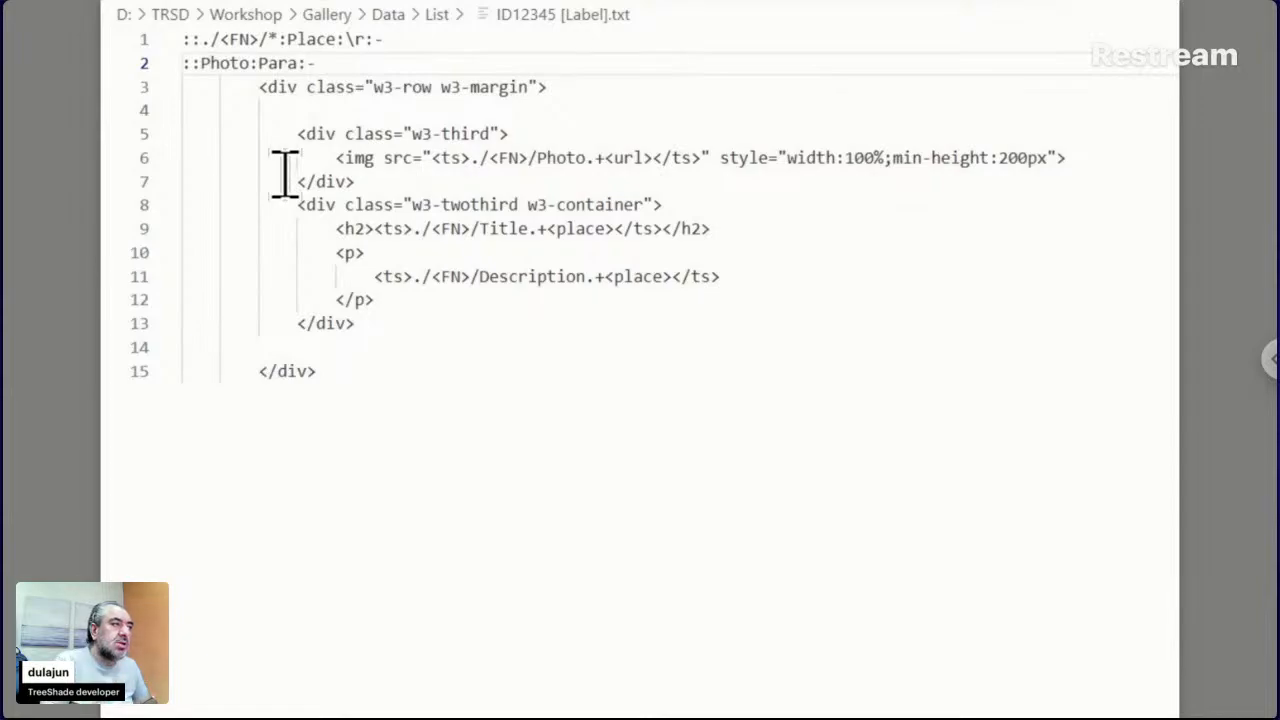
pyautogui.press('Return')
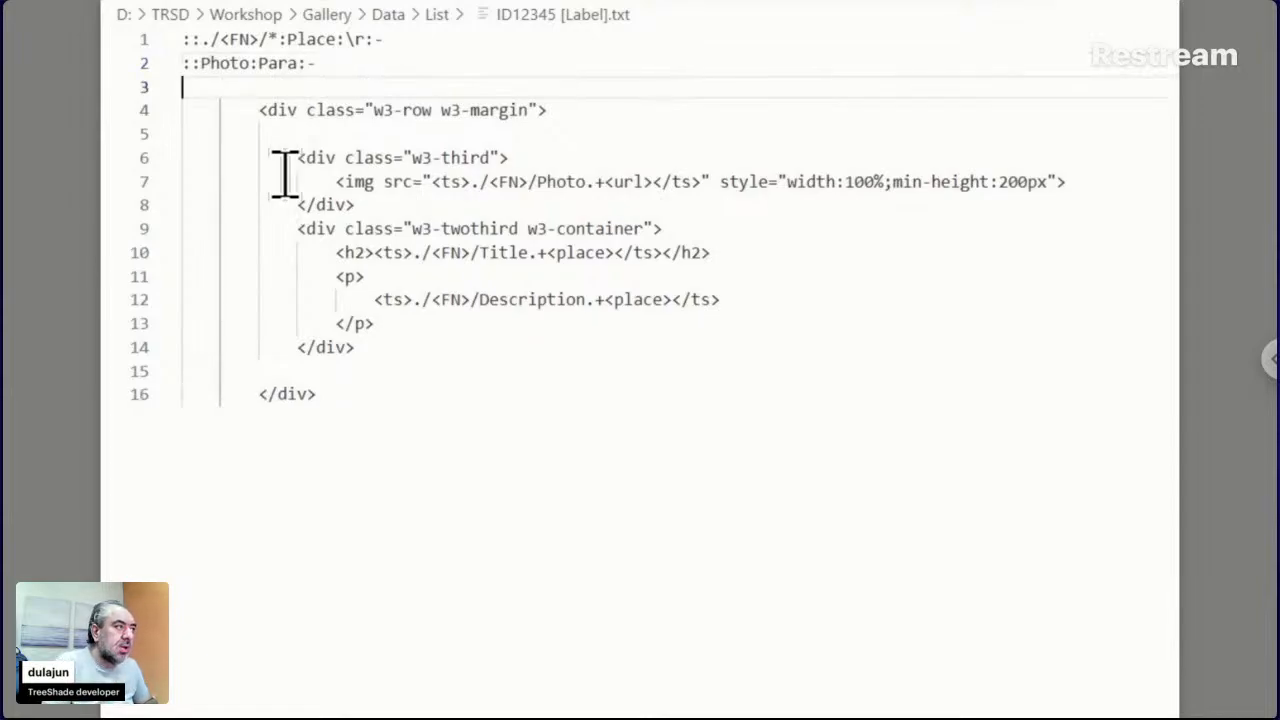
# Begin the third line with "::" and extend the second line to read "::Photo:Para For1:-"
pyautogui.write('::')
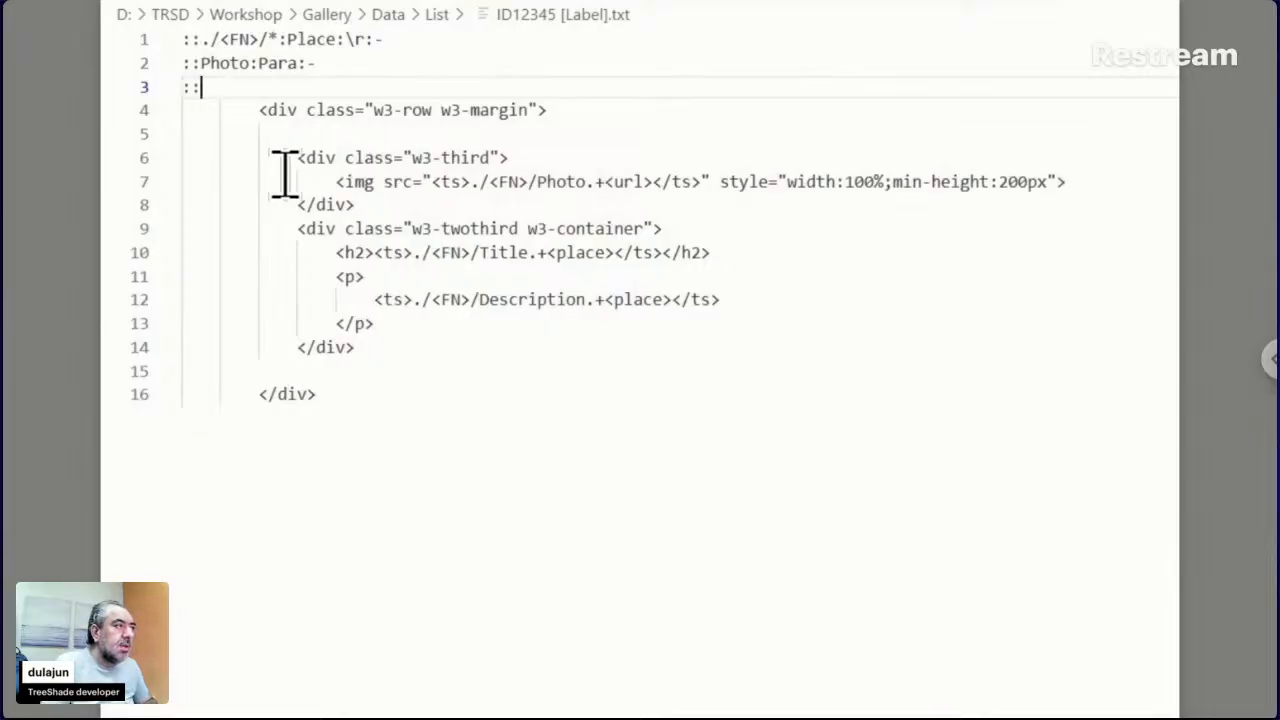
pyautogui.press('Up')
pyautogui.press('Right')
pyautogui.press('Right')
pyautogui.press('Right')
pyautogui.press('Right')
pyautogui.press('Right')
pyautogui.press('Right')
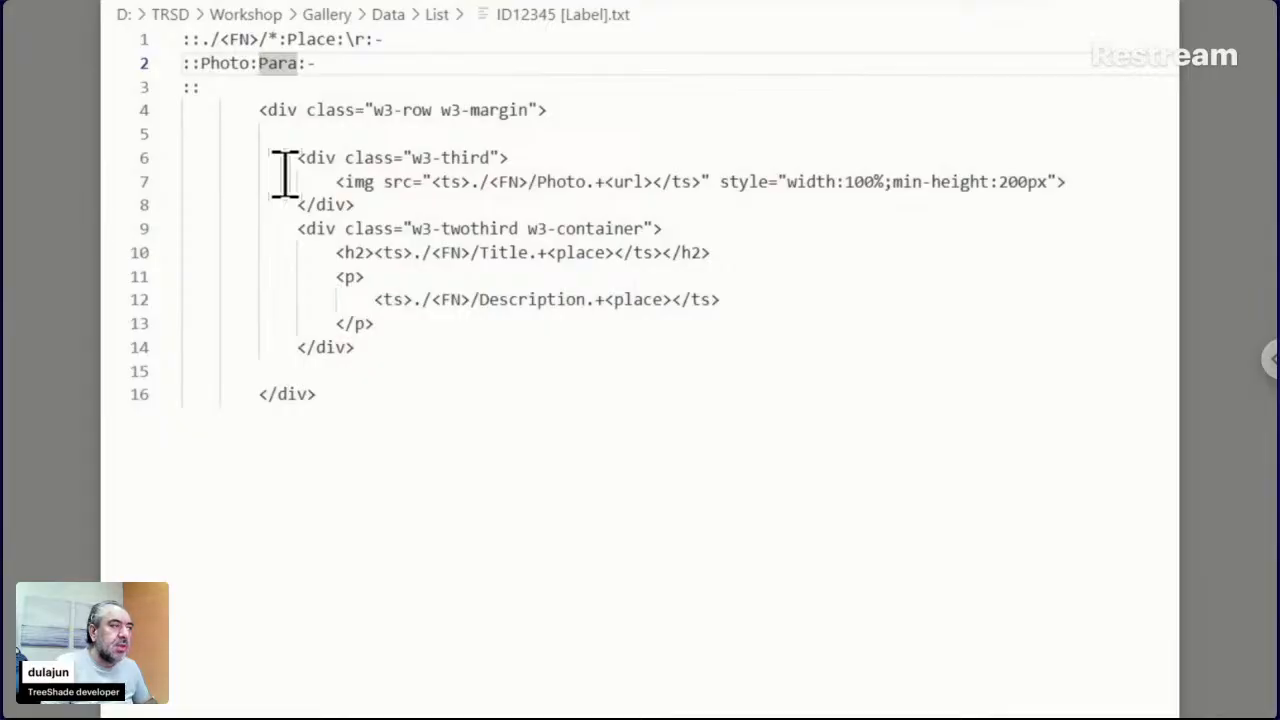
pyautogui.press('Right')
pyautogui.press('Right')
pyautogui.press('Right')
pyautogui.press('Right')
pyautogui.write('F')
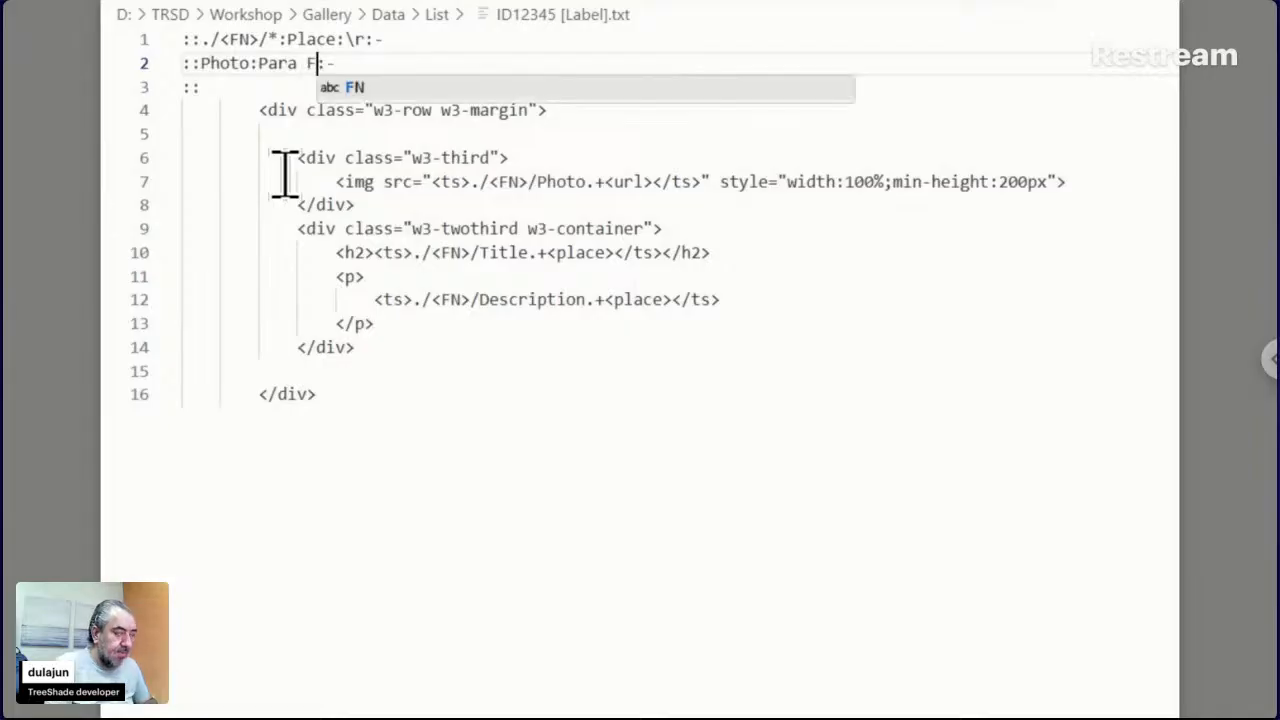
pyautogui.write('or')
pyautogui.press('BackSpace')
pyautogui.write('1')
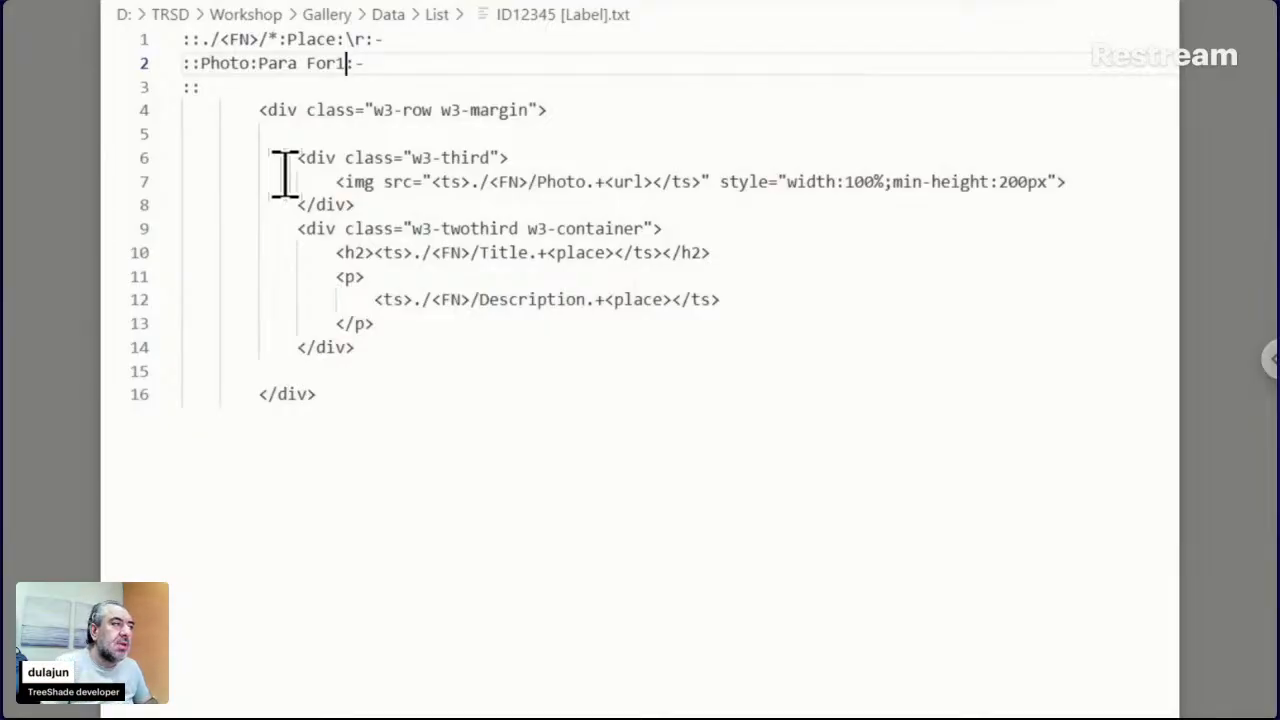
# Duplicate the "::Photo:Para For1:-" line onto the third and fourth lines, replacing the started "::"
pyautogui.doubleClick(302, 88)
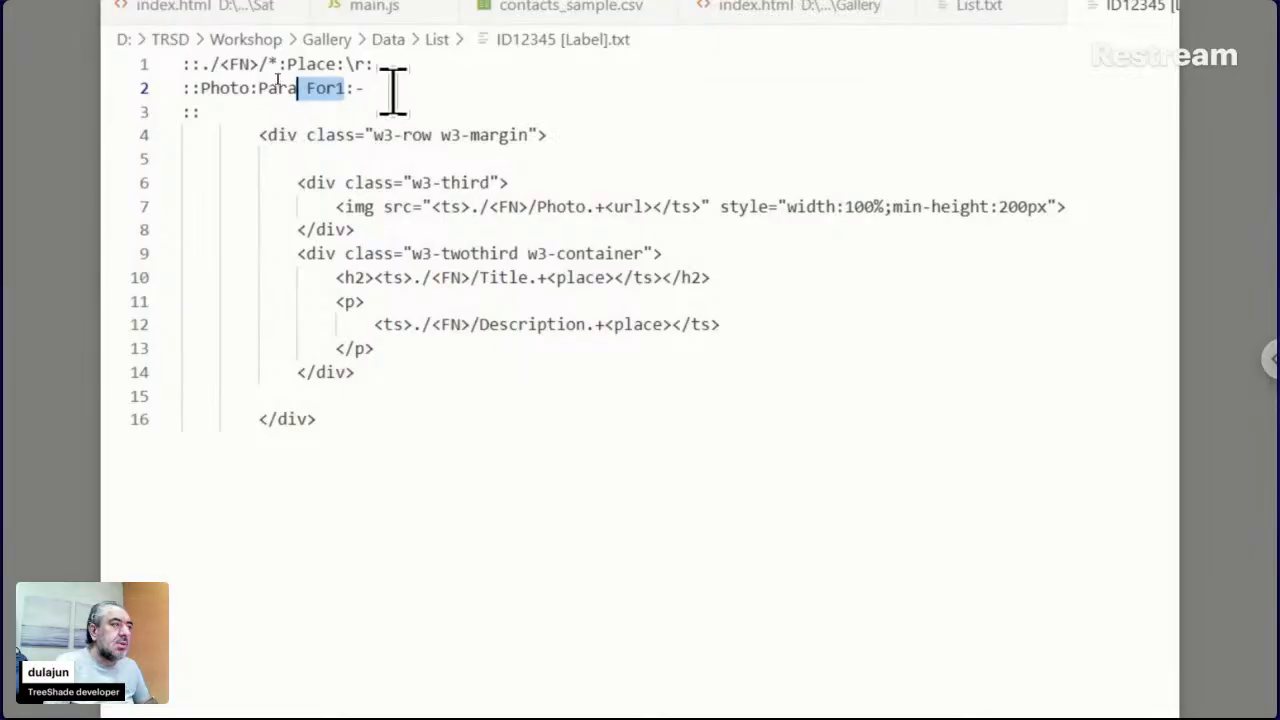
pyautogui.moveTo(390, 92); pyautogui.dragTo(183, 92)
pyautogui.hotkey('ctrl', 'c')
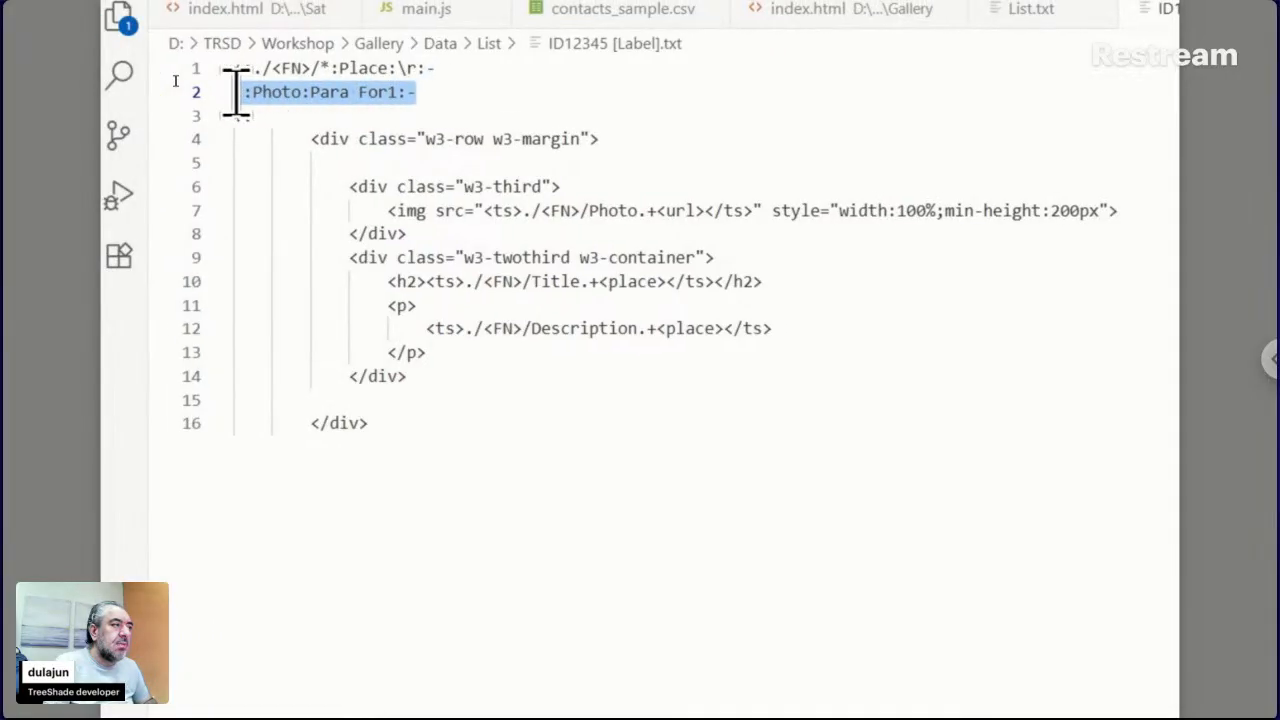
pyautogui.moveTo(263, 116); pyautogui.dragTo(228, 120)
pyautogui.hotkey('ctrl', 'v')
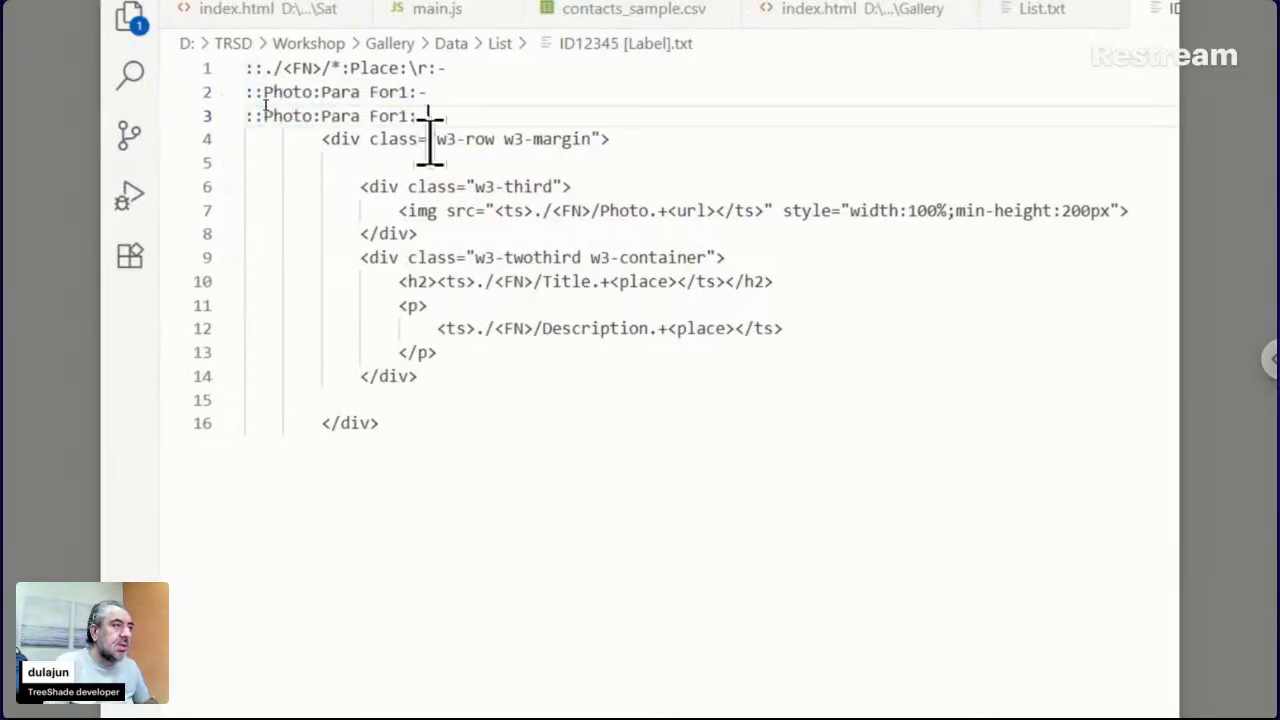
pyautogui.press('Return')
pyautogui.hotkey('ctrl', 'v')
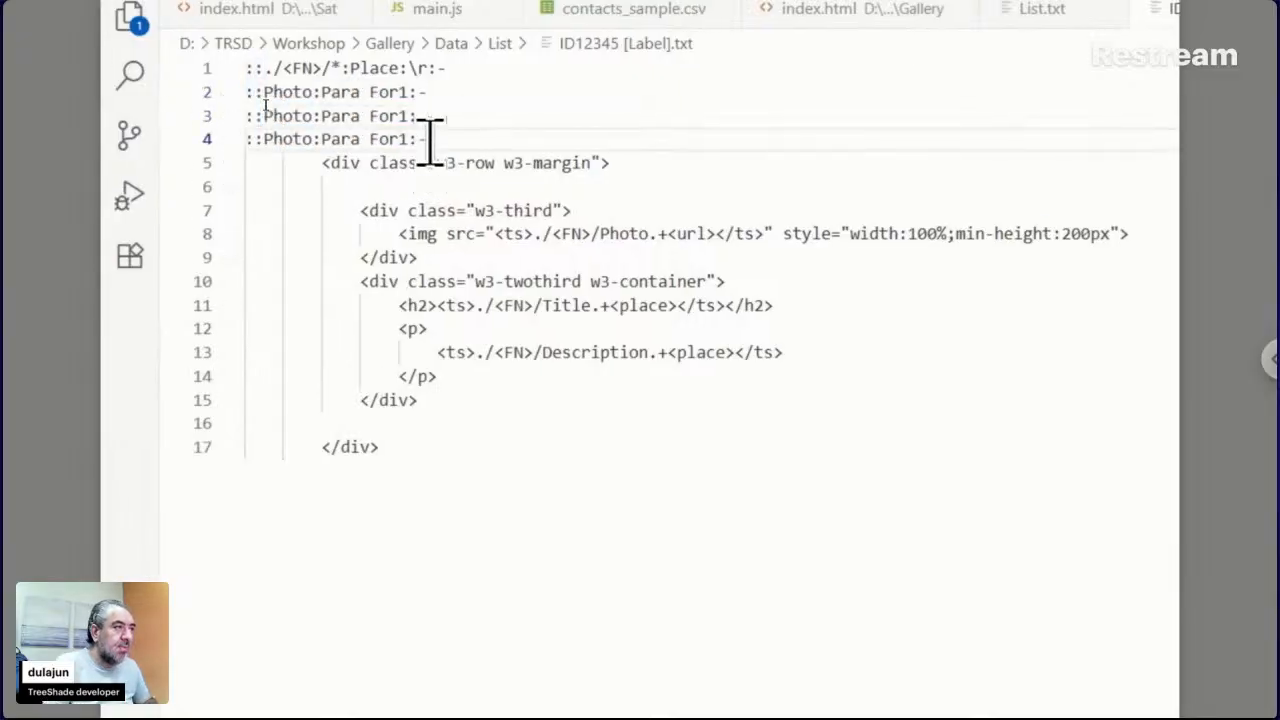
# Renumber the two copied Photo lines so the third line uses For2 and the fourth uses For3
pyautogui.click(408, 116)
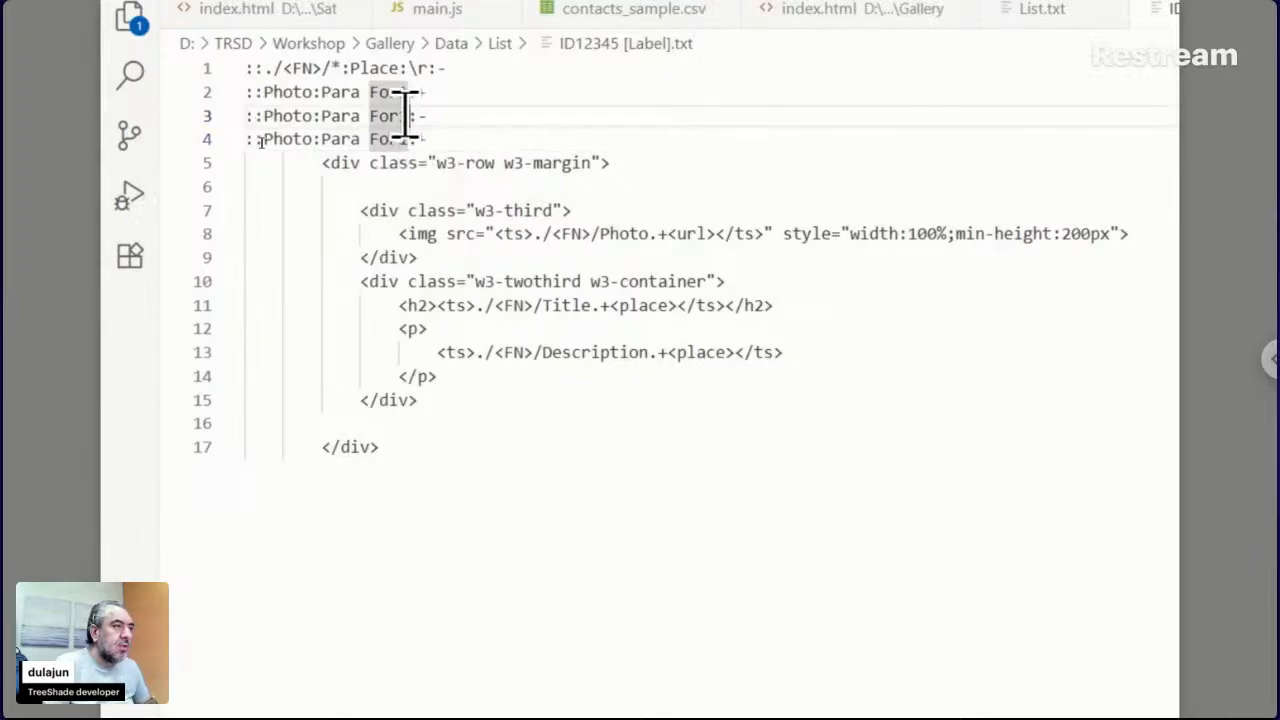
pyautogui.press('BackSpace')
pyautogui.write('2')
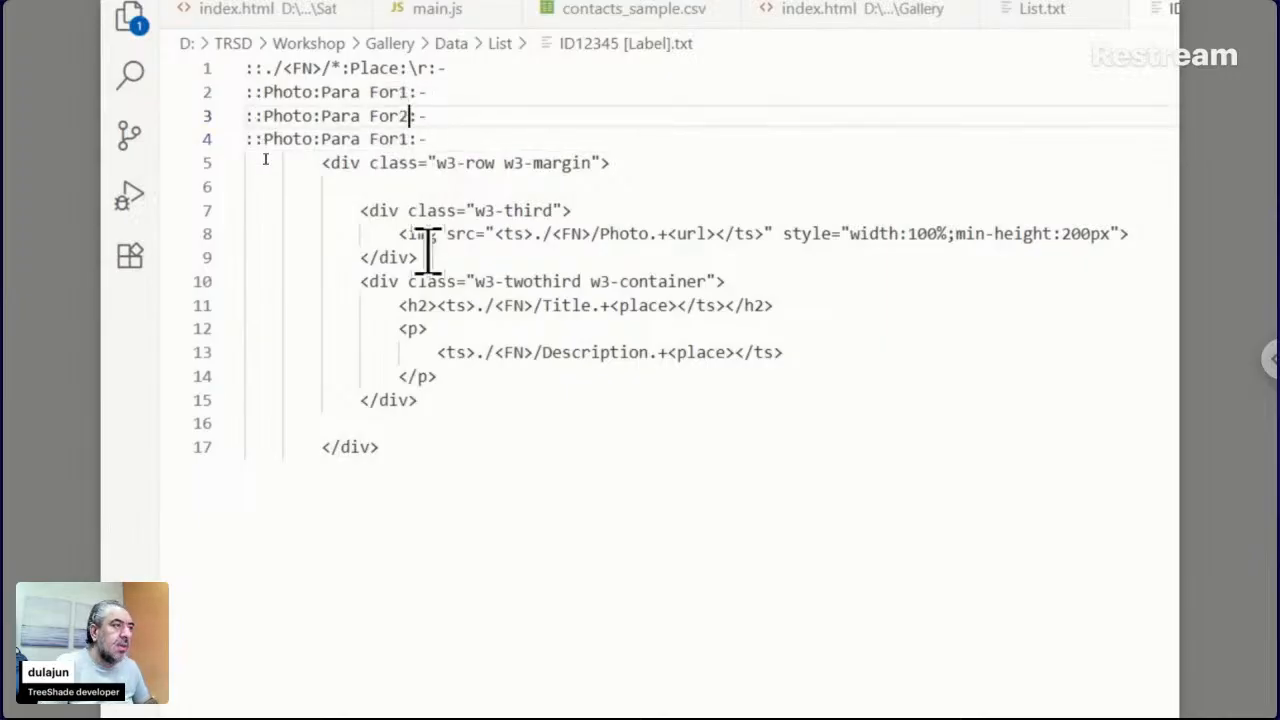
pyautogui.press('Down')
pyautogui.press('BackSpace')
pyautogui.write('3')
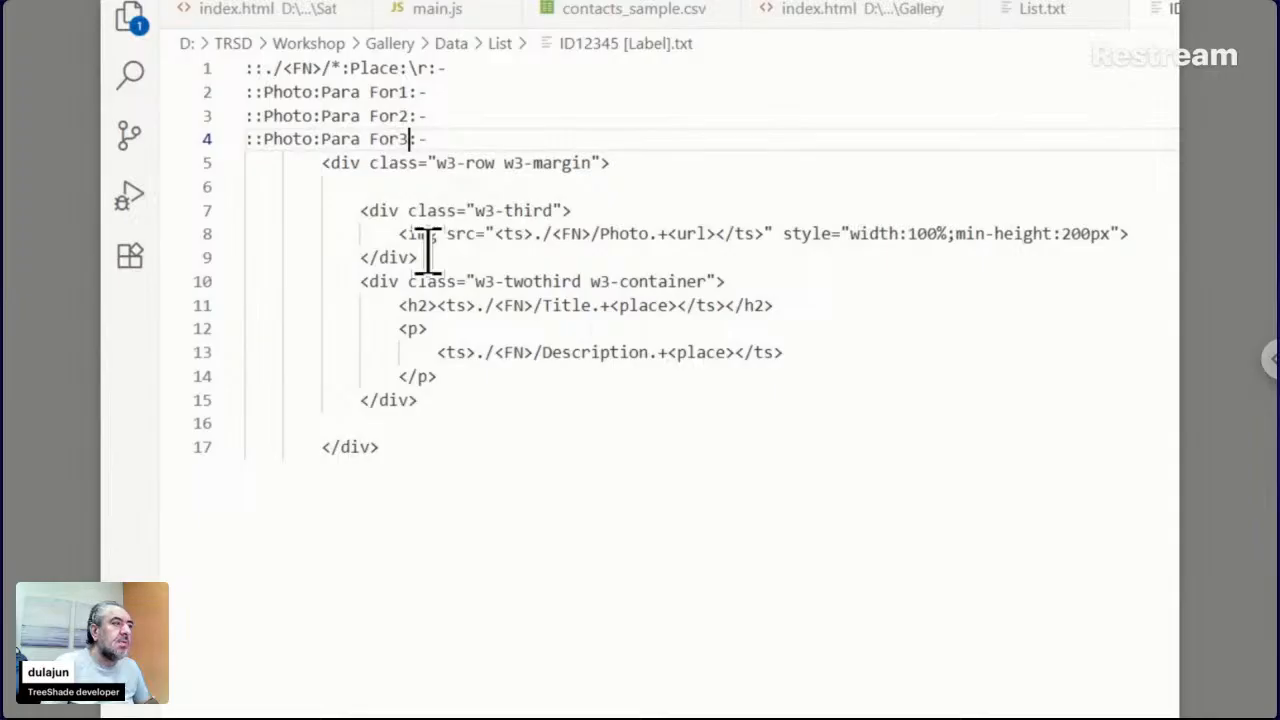
# Replace "Photo" with "Title" in the third line's For2 instruction
pyautogui.doubleClick(290, 116)
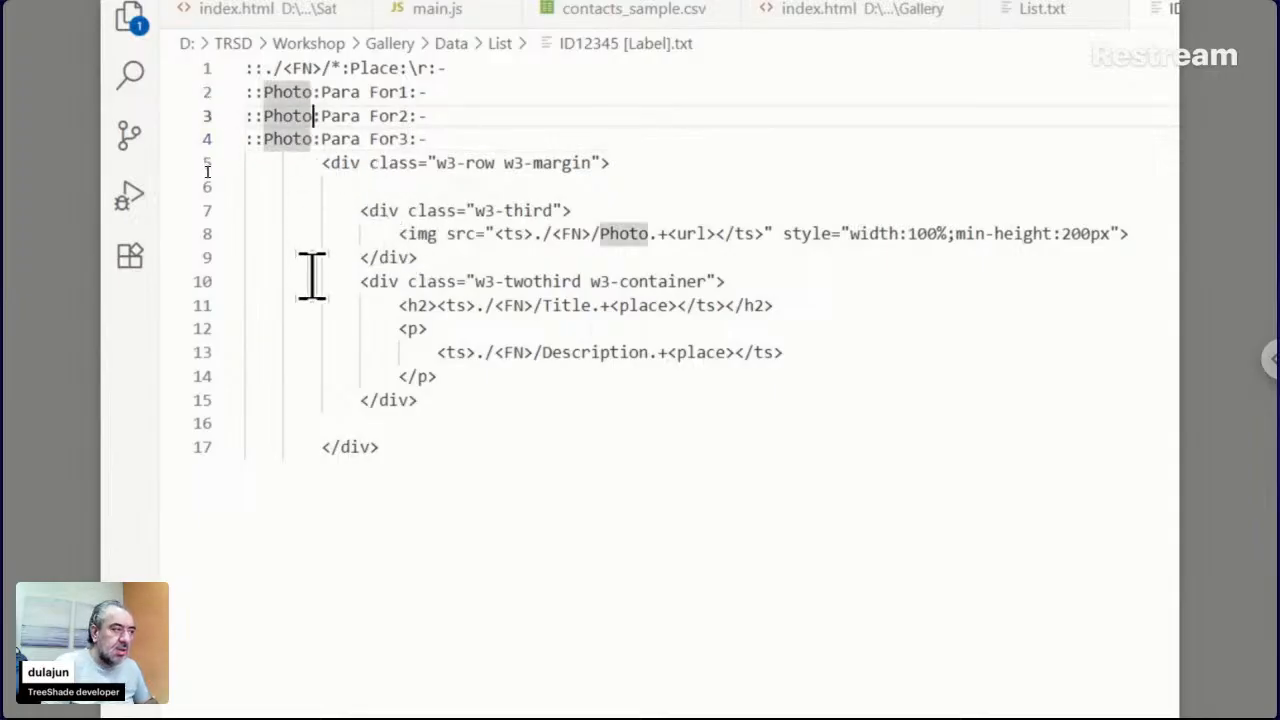
pyautogui.press('BackSpace')
pyautogui.press('BackSpace')
pyautogui.press('BackSpace')
pyautogui.press('BackSpace')
pyautogui.press('BackSpace')
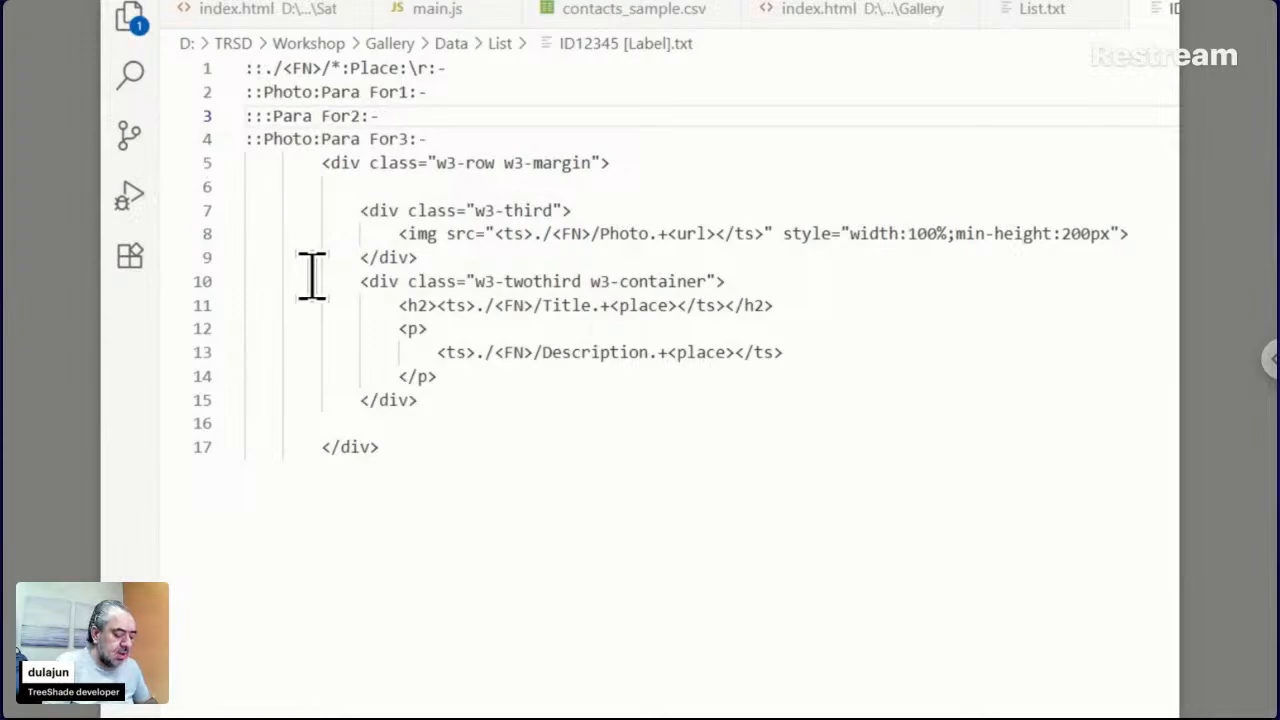
pyautogui.write('Title')
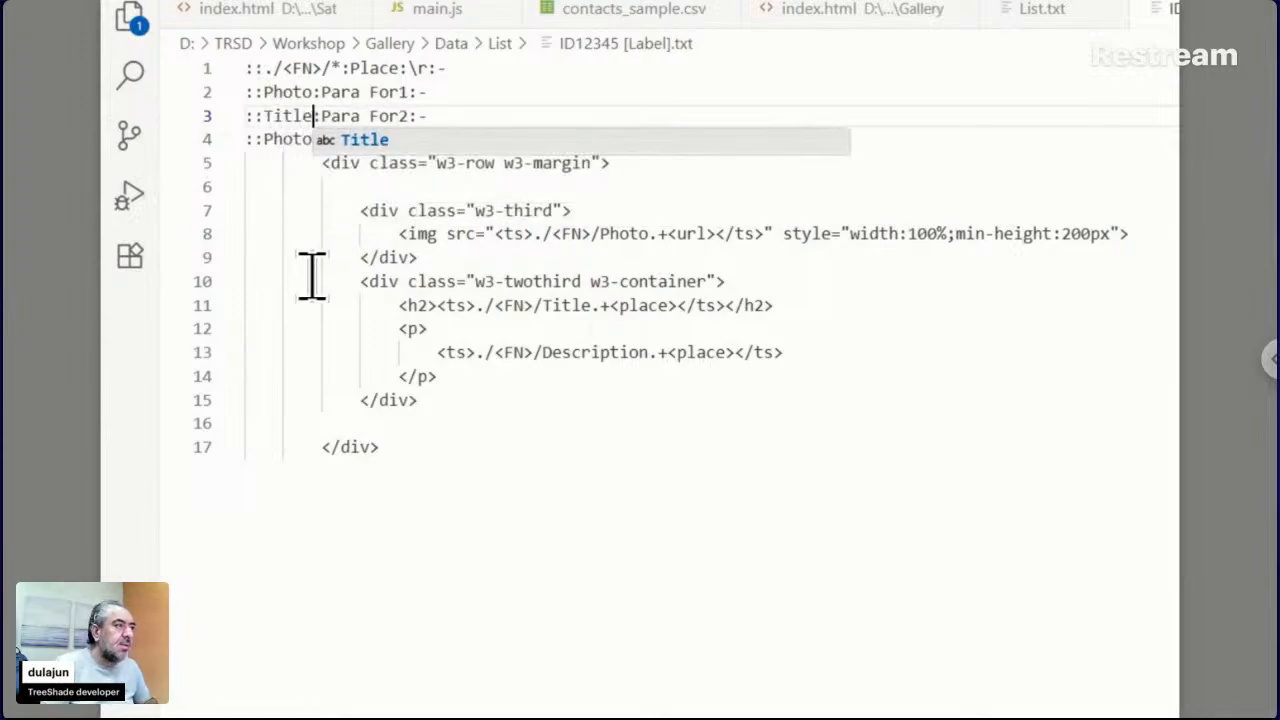
pyautogui.press('Escape')
# Replace "Photo" with "Description" in the fourth line's For3 instruction
pyautogui.press('Down')
pyautogui.hotkey('shift', 'Left')
pyautogui.hotkey('shift', 'Left')
pyautogui.hotkey('shift', 'Left')
pyautogui.hotkey('shift', 'Left')
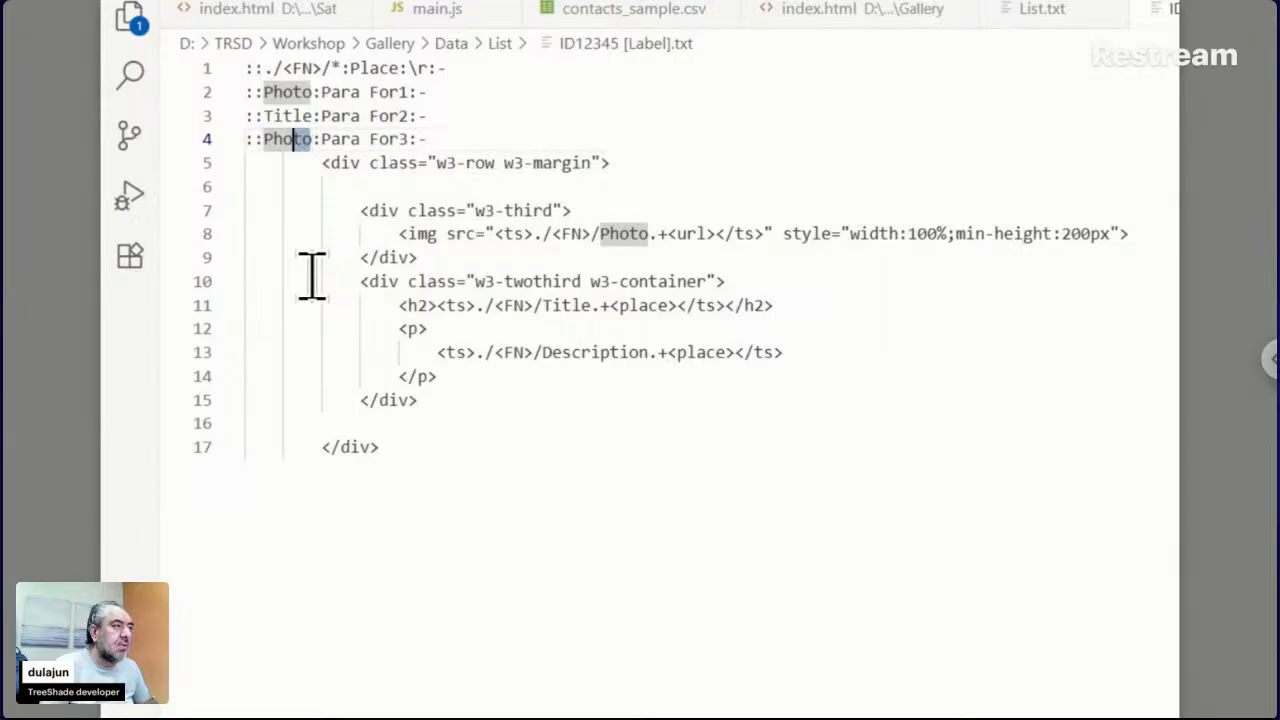
pyautogui.hotkey('shift', 'Left')
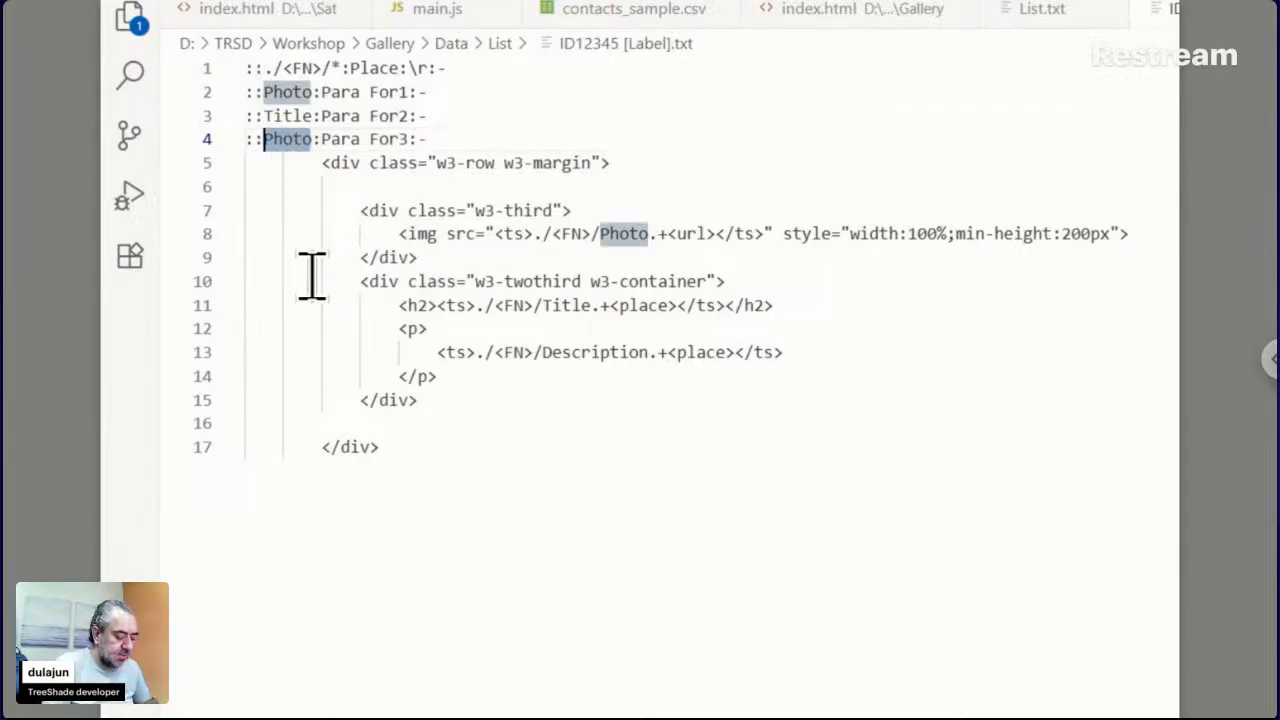
pyautogui.write('Descri')
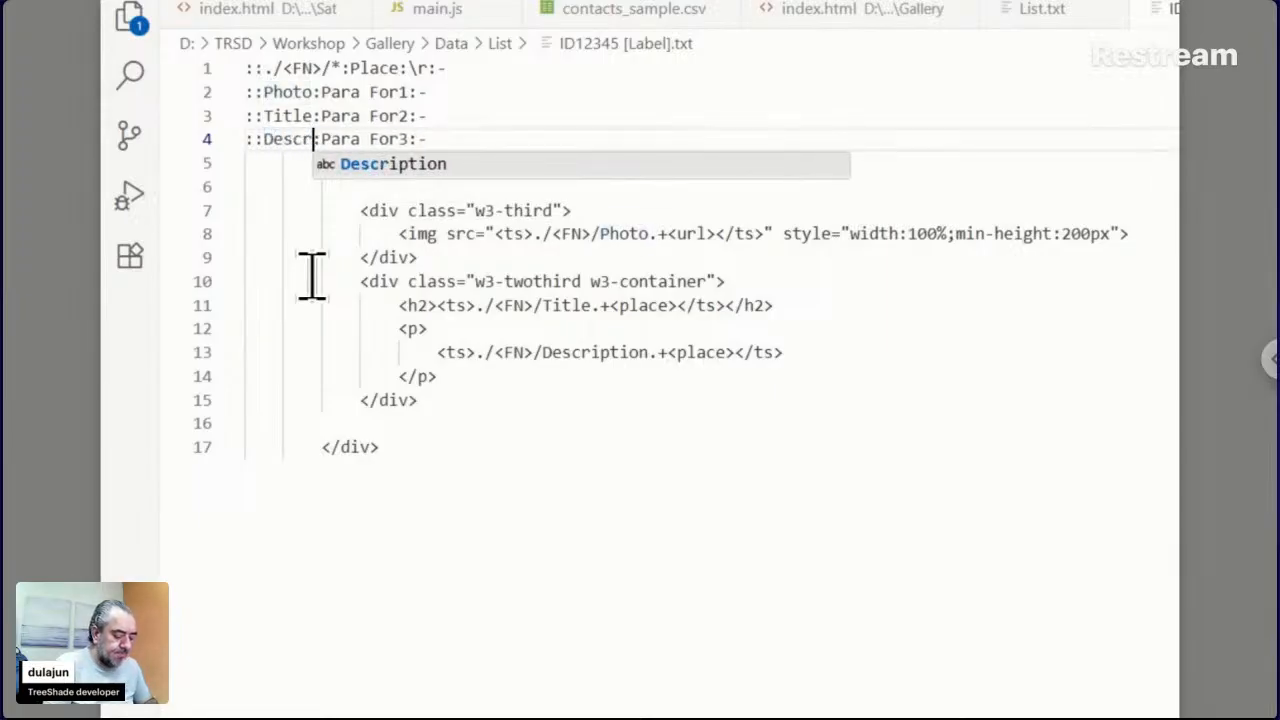
pyautogui.write('ption')
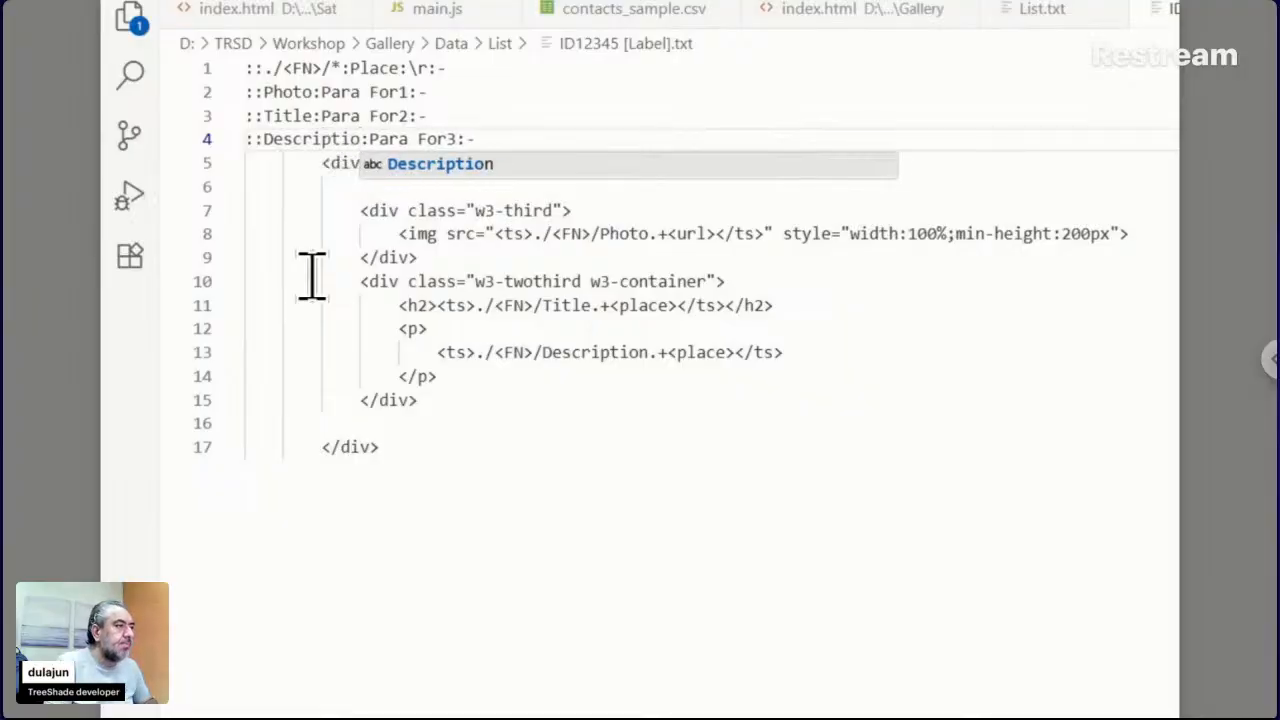
pyautogui.press('Escape')
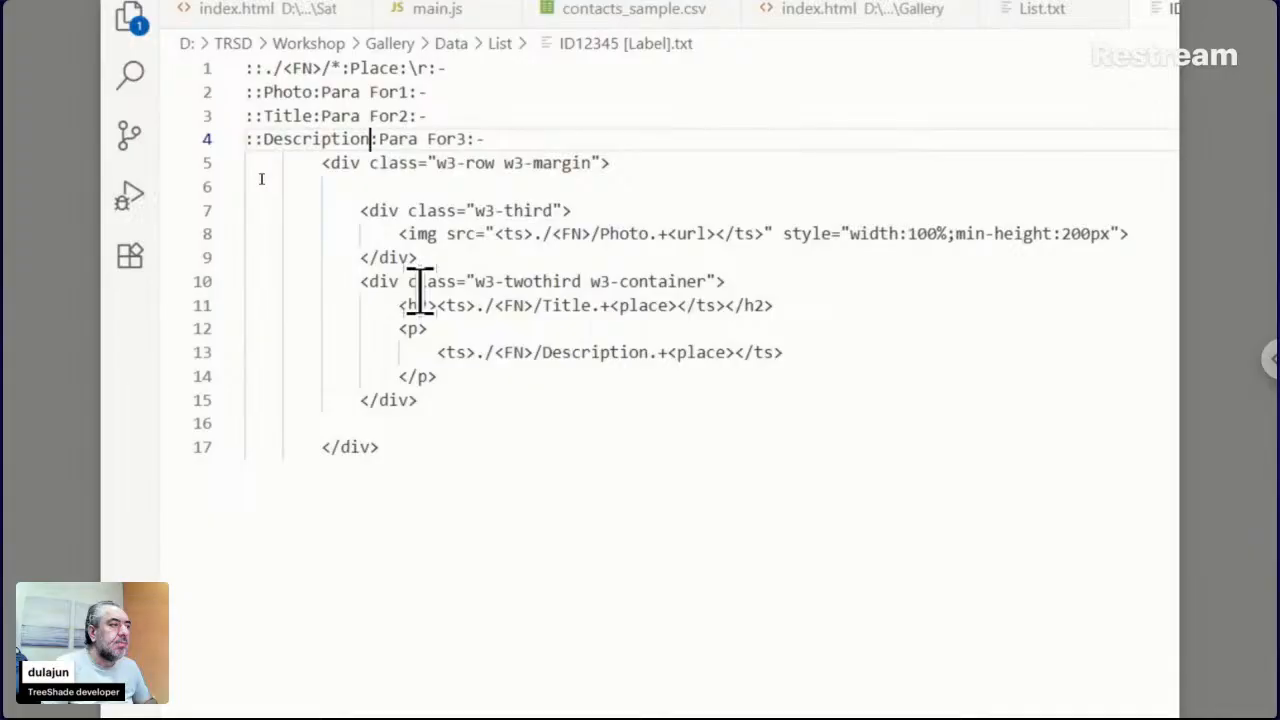
# Remove the trailing "-" from the Description line and highlight all four instruction lines for review
pyautogui.click(521, 138)
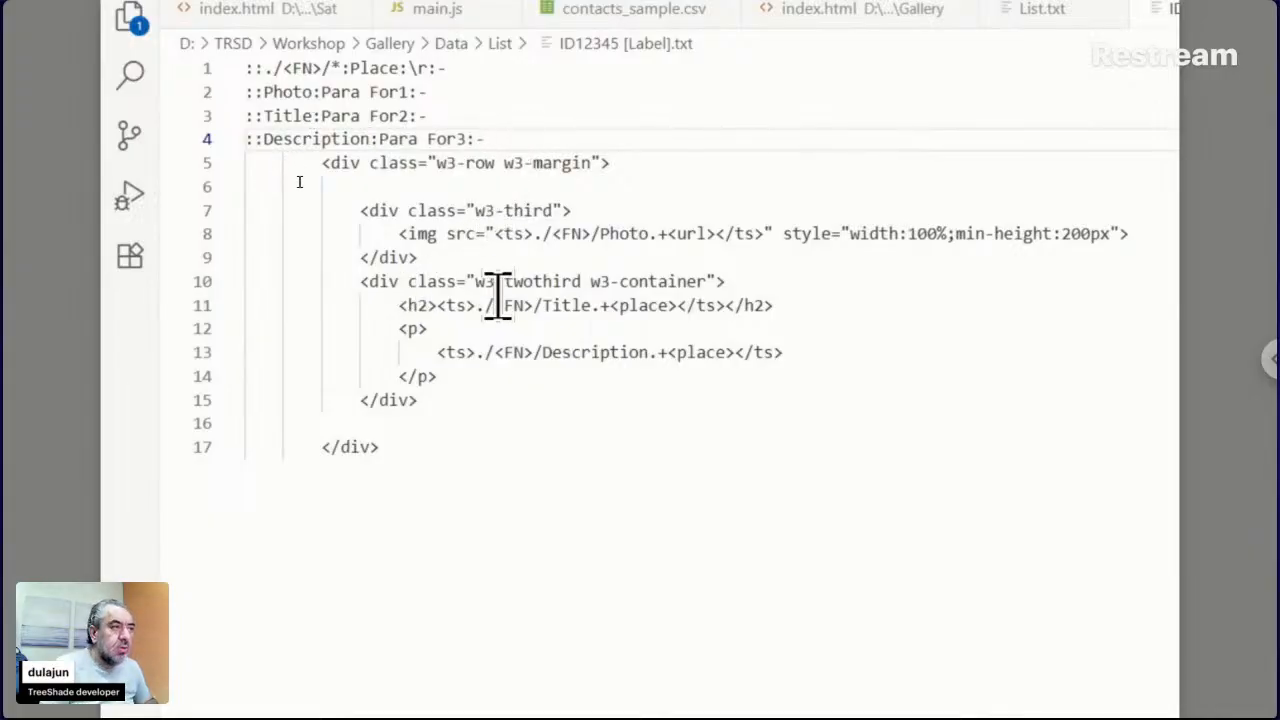
pyautogui.press('BackSpace')
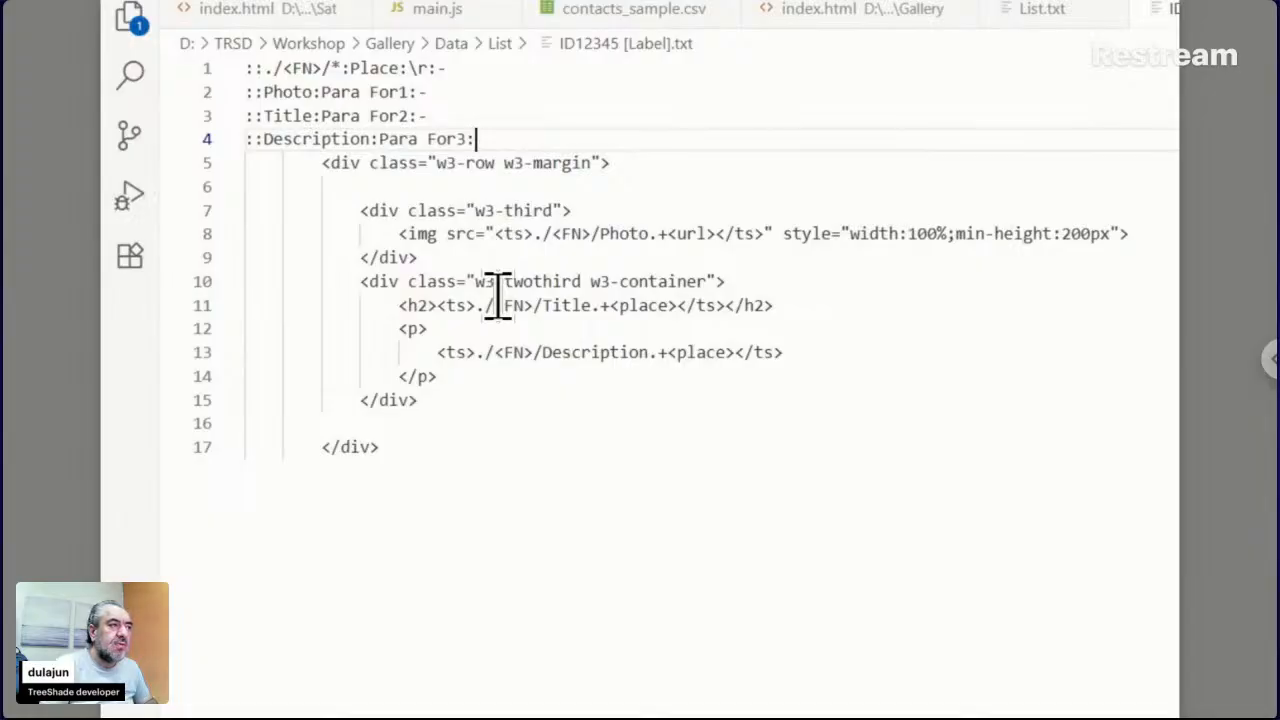
pyautogui.hotkey('shift', 'Up')
pyautogui.hotkey('shift', 'Up')
pyautogui.hotkey('shift', 'Up')
pyautogui.hotkey('shift', 'Home')
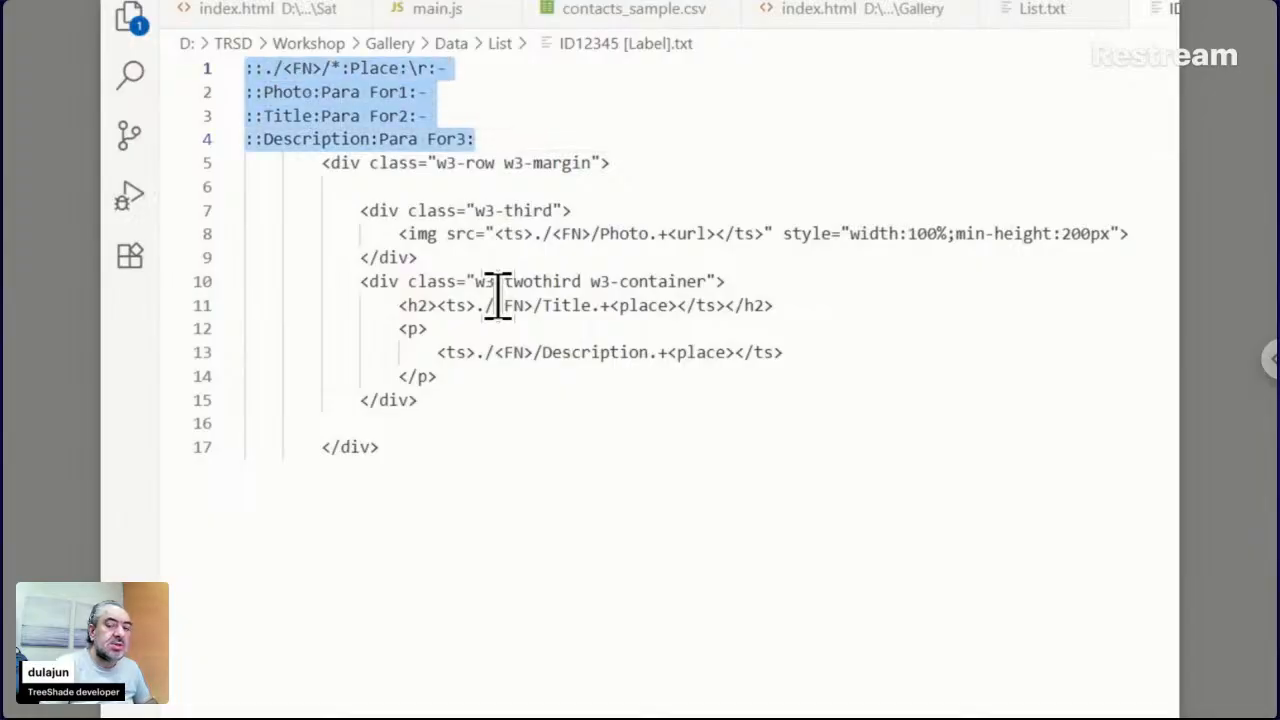
pyautogui.press('Down')
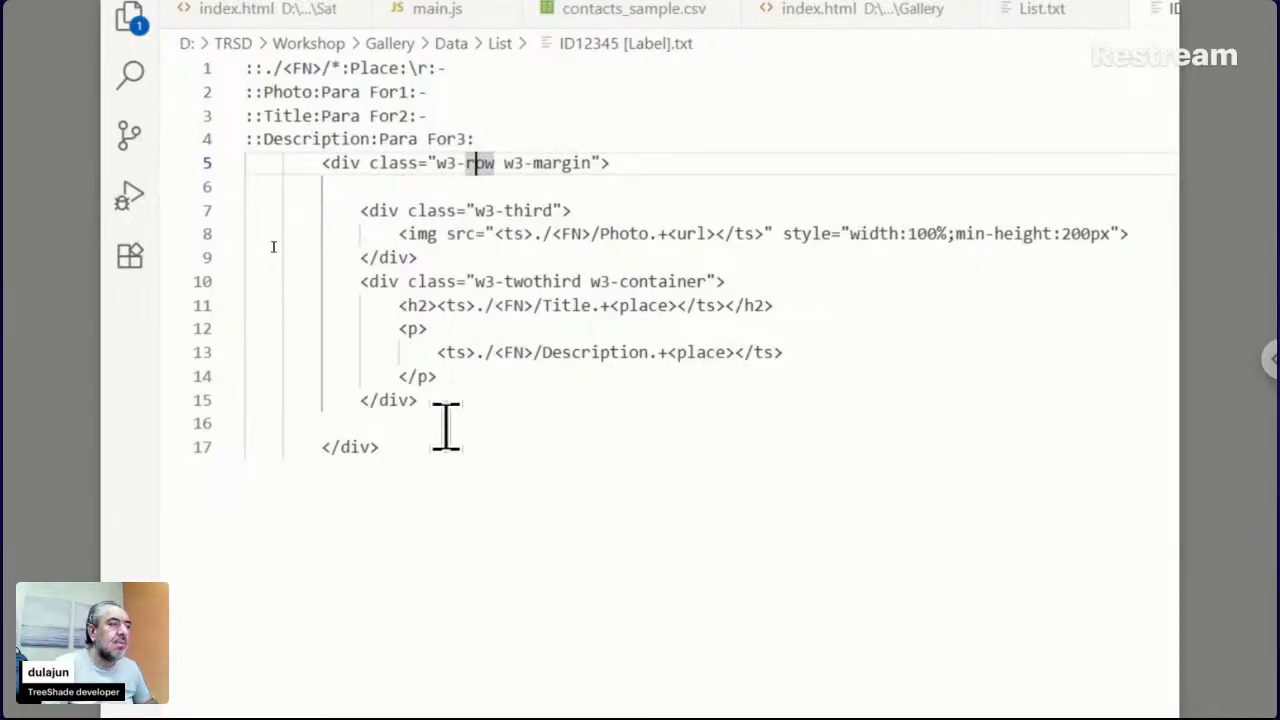
# Insert a new line reading "::Photo:Obj:-" directly below the "::Photo:Para For1:-" line
pyautogui.click(524, 139)
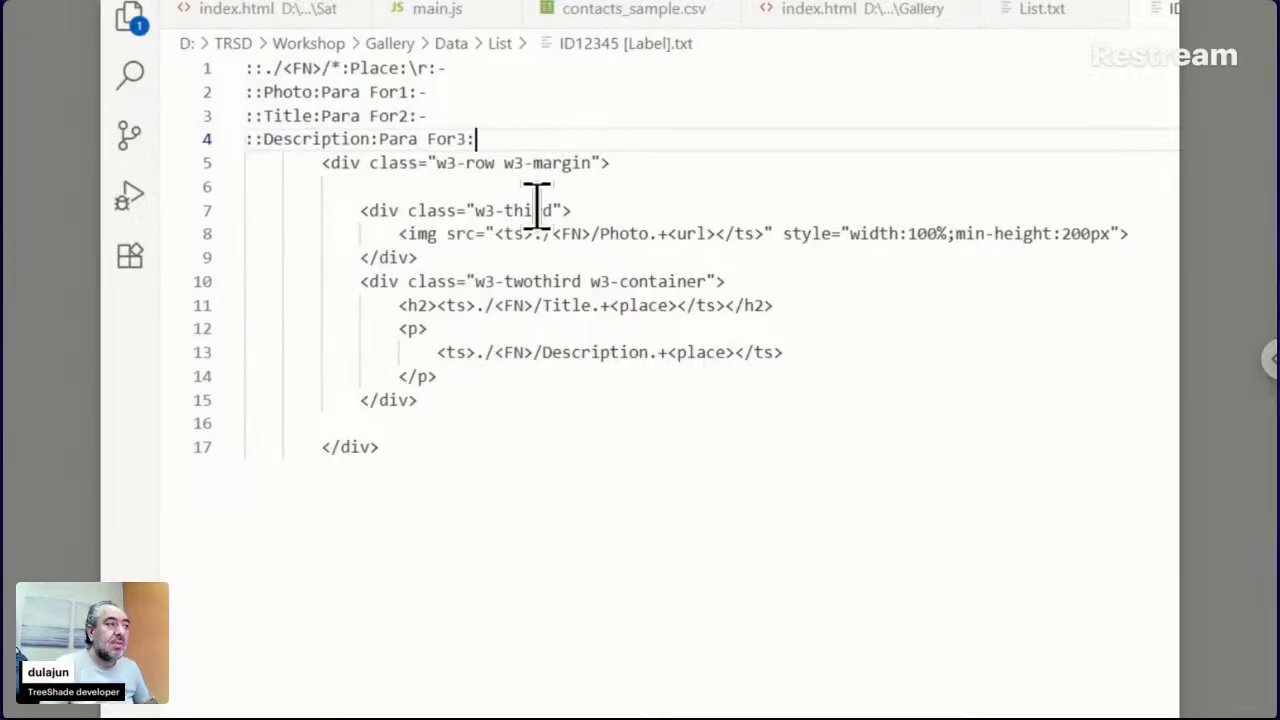
pyautogui.press('Up')
pyautogui.press('Up')
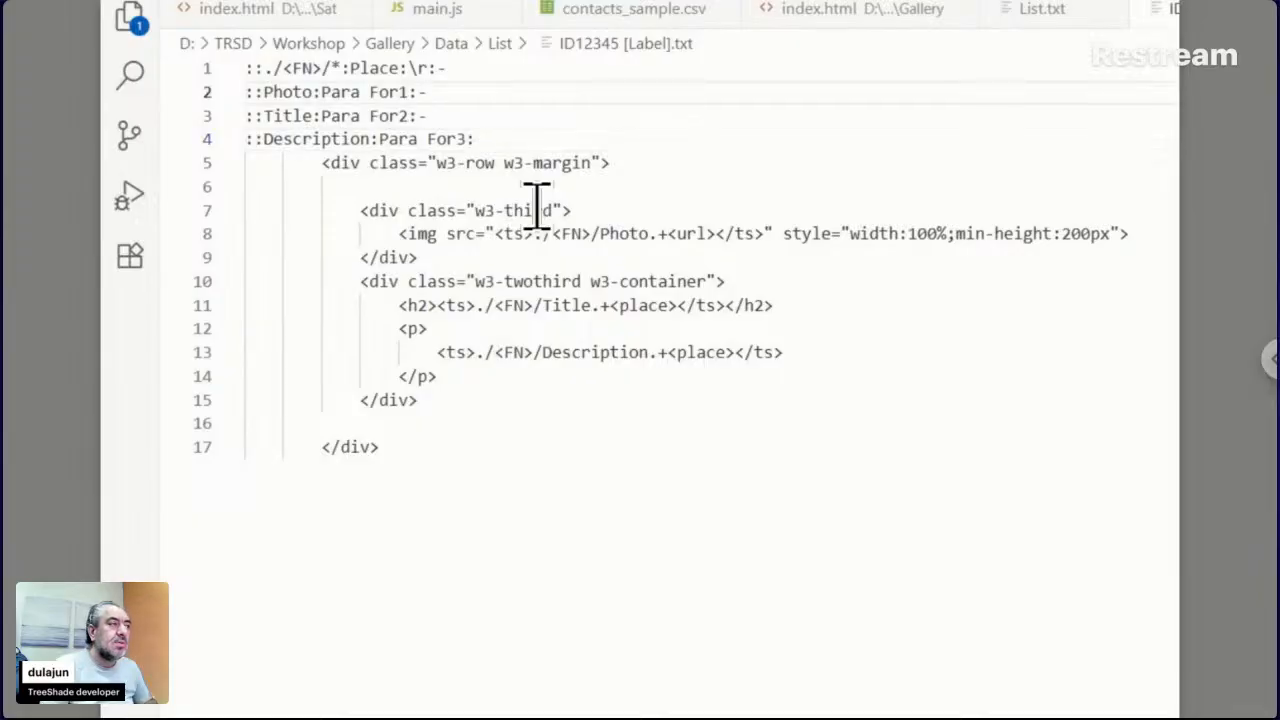
pyautogui.press('Return')
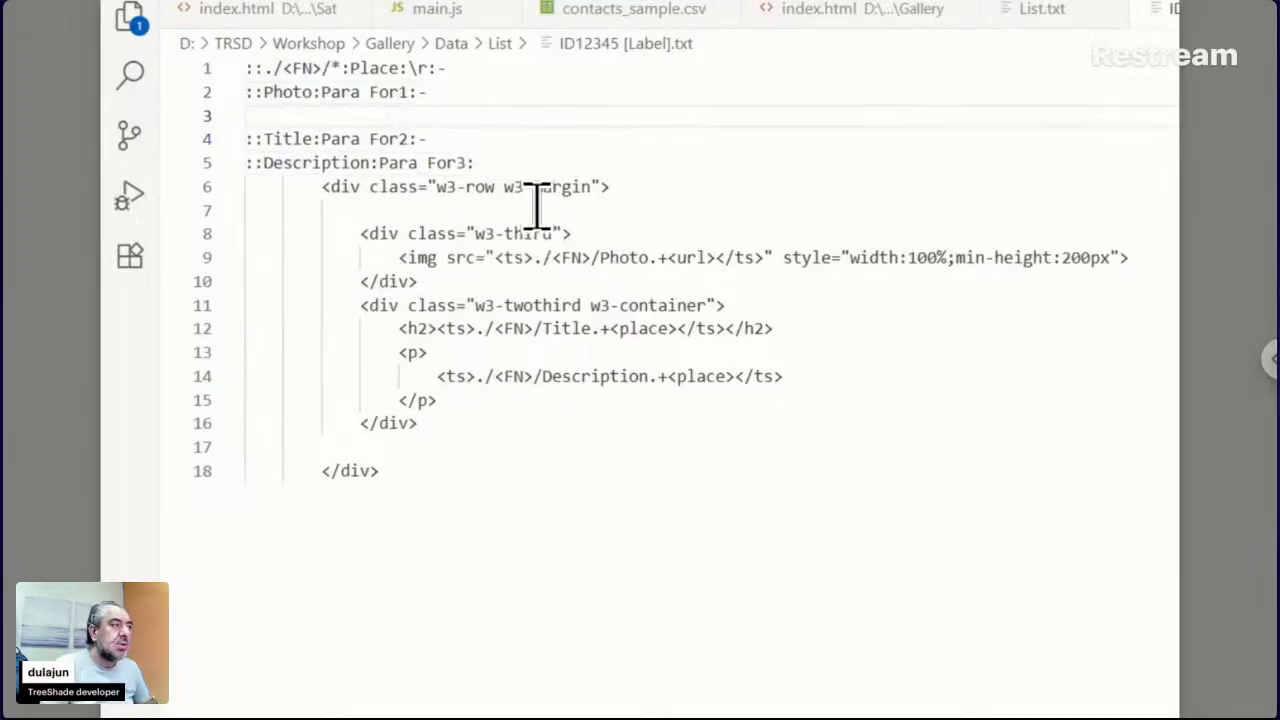
pyautogui.write('::')
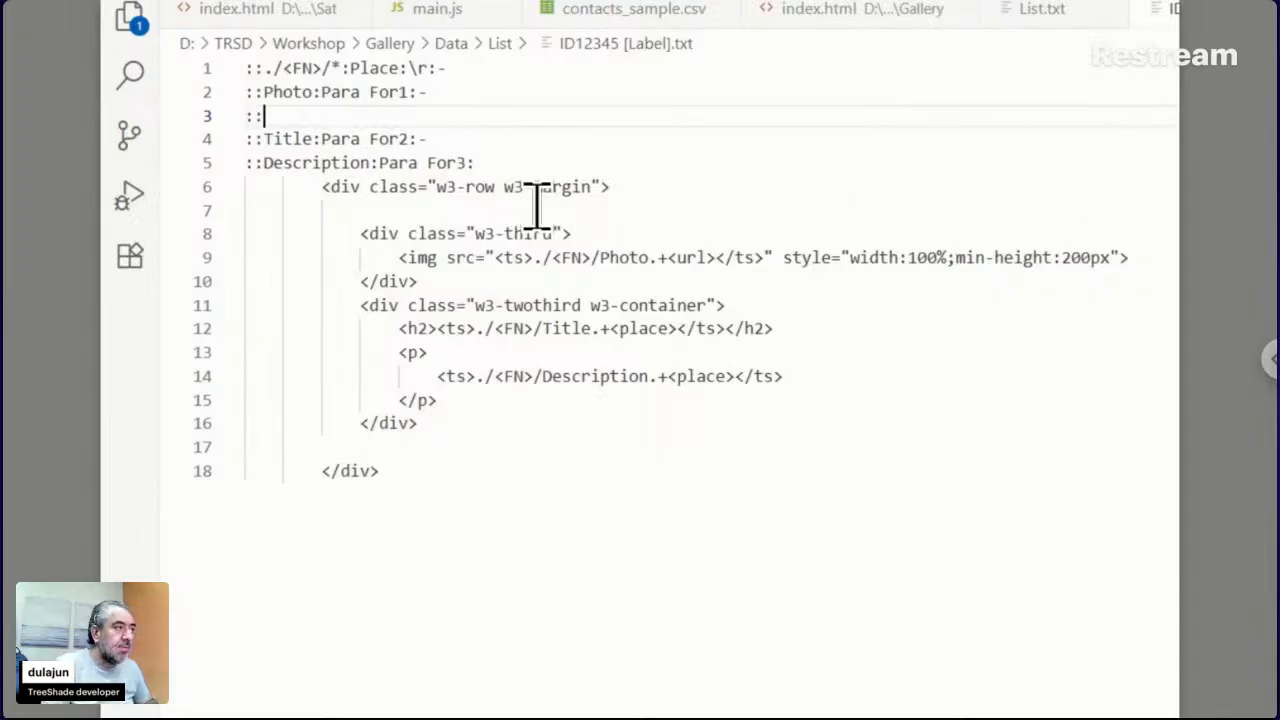
pyautogui.write('Photo')
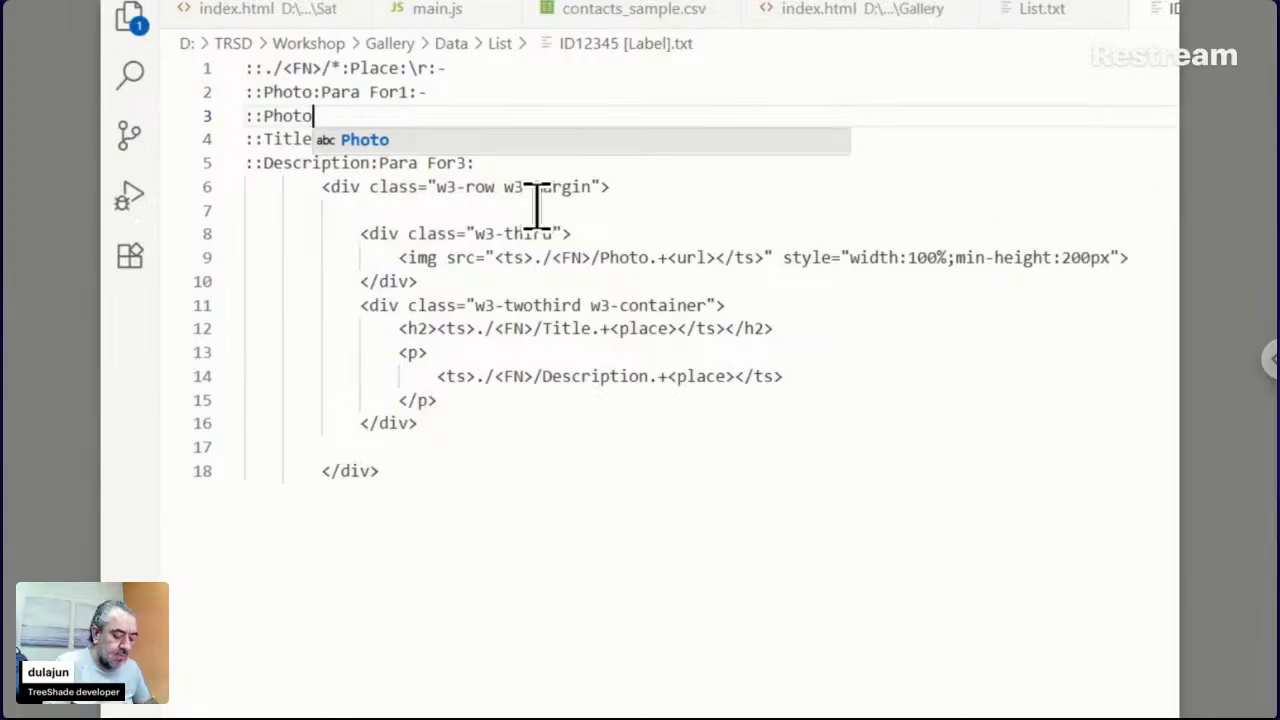
pyautogui.write(':')
pyautogui.write('O')
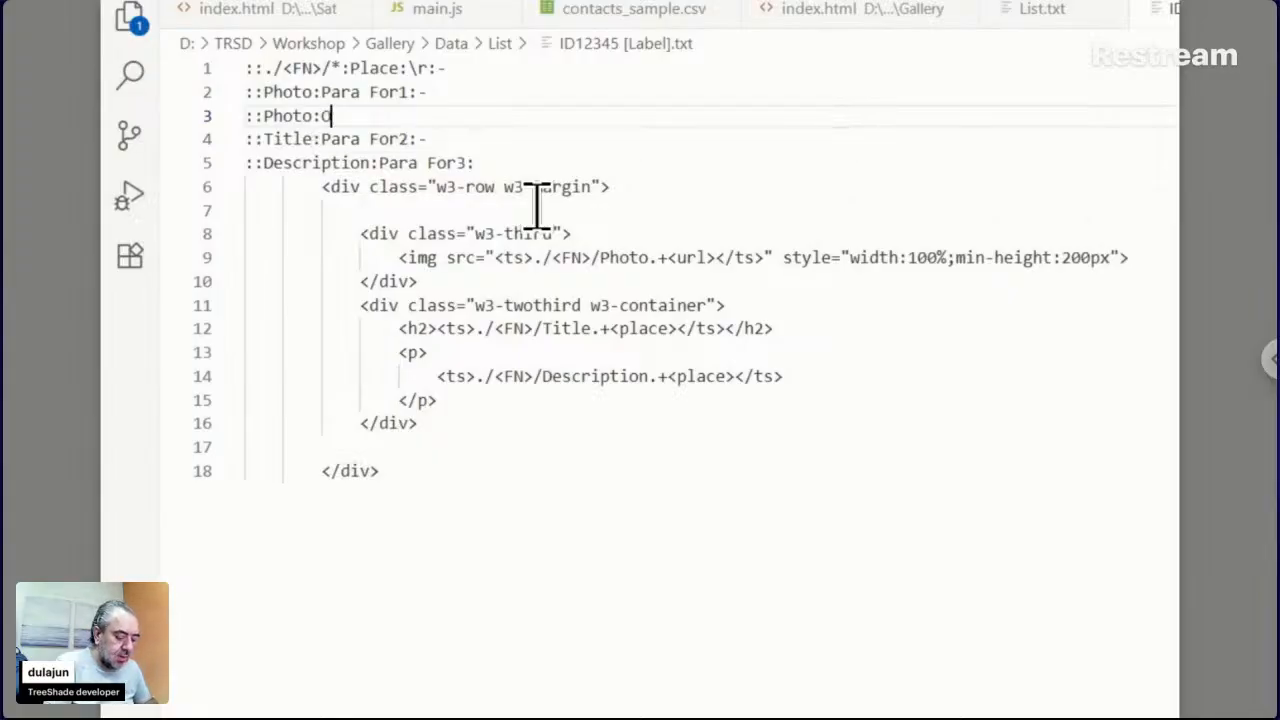
pyautogui.write('bj')
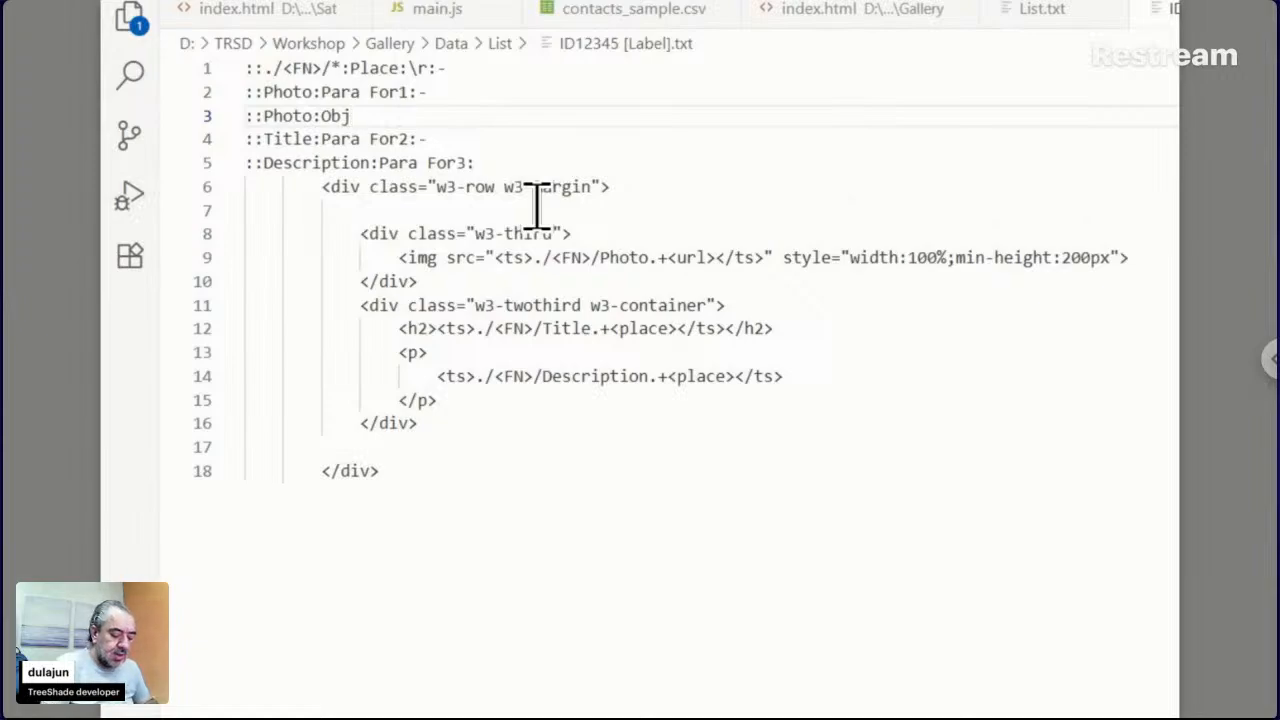
pyautogui.write(':-')
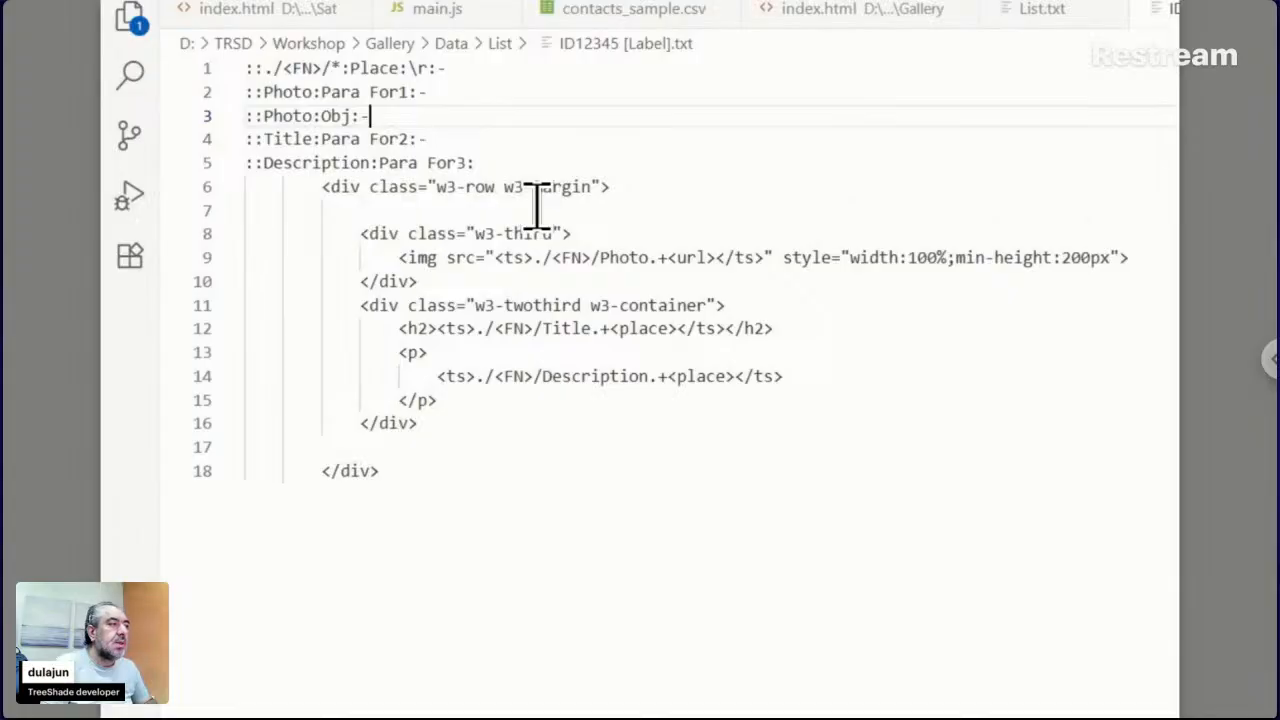
pyautogui.press('Left')
pyautogui.press('Left')
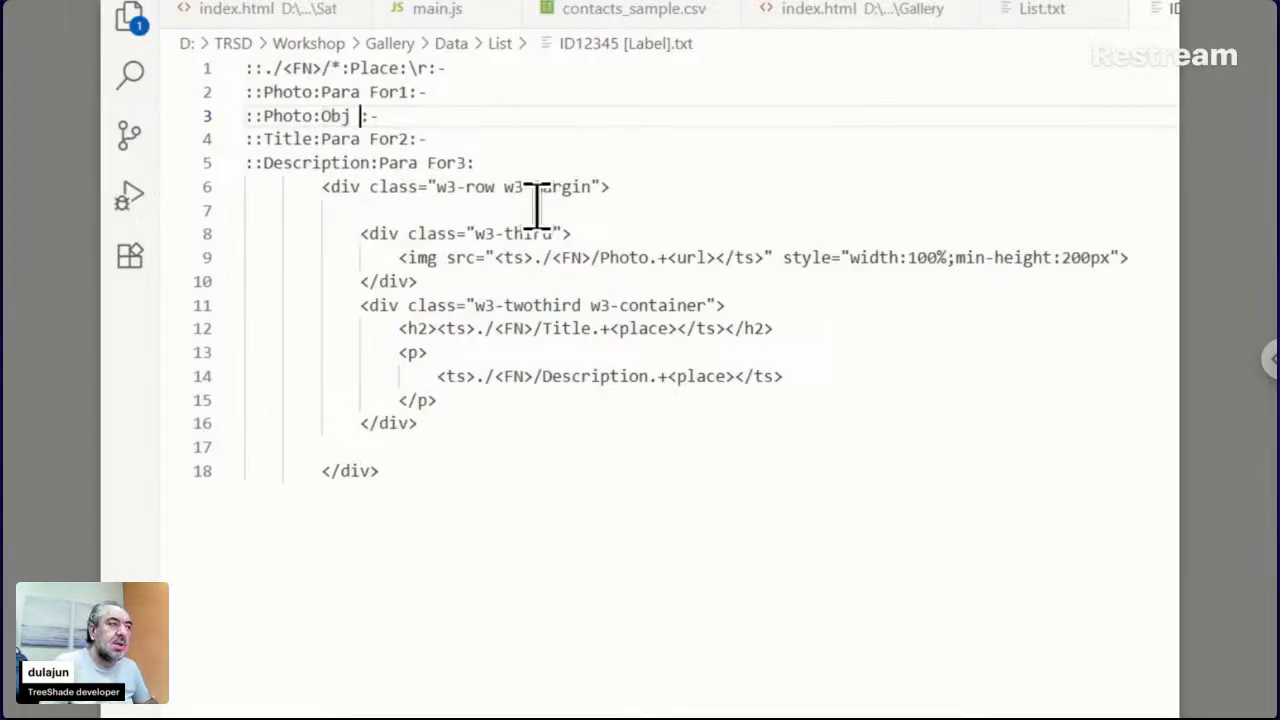
pyautogui.write('For')
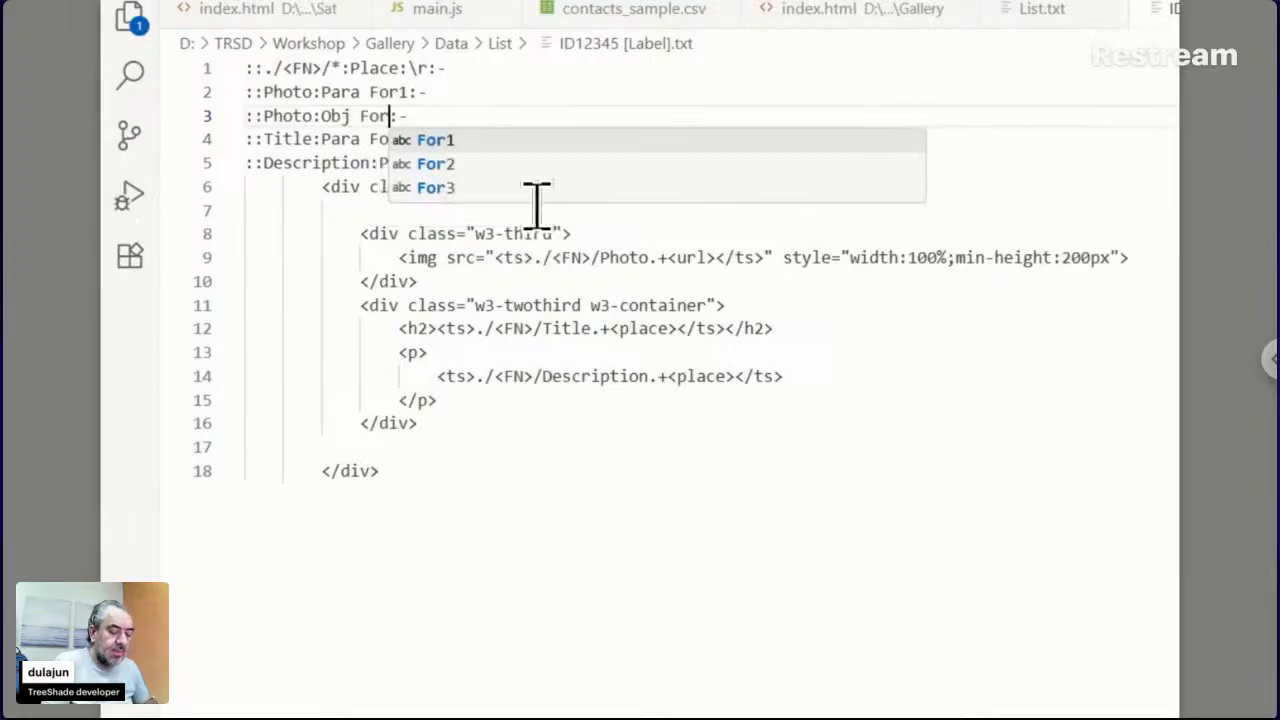
pyautogui.press('BackSpace')
pyautogui.press('BackSpace')
pyautogui.press('BackSpace')
pyautogui.press('BackSpace')
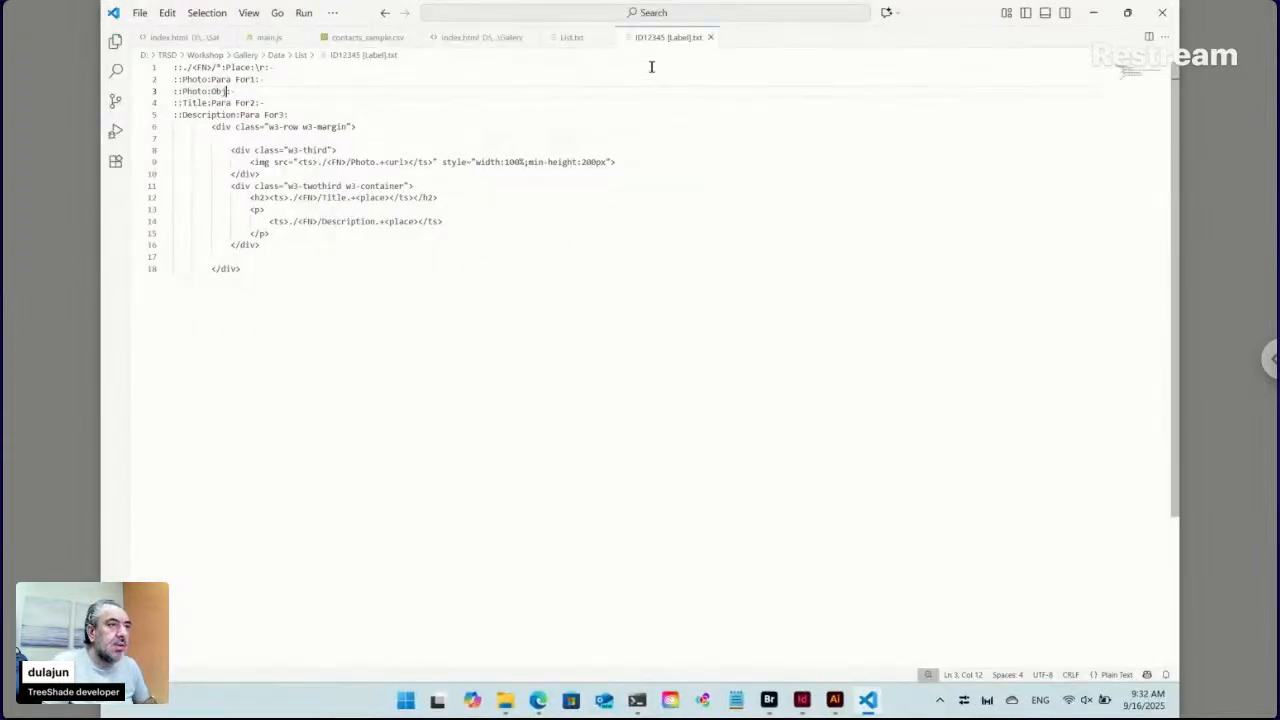
# Switch to Adobe Bridge, return to the List folder and select ID12345 [Label].txt
pyautogui.click(771, 702)
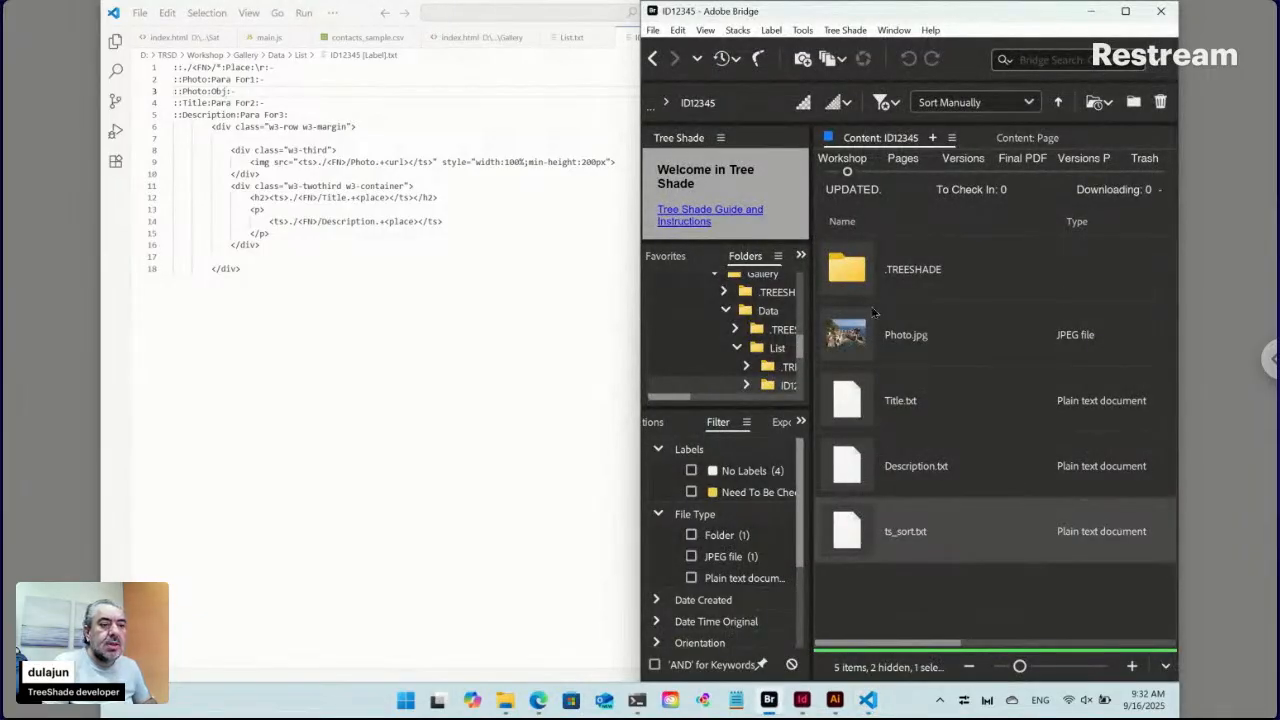
pyautogui.click(655, 62)
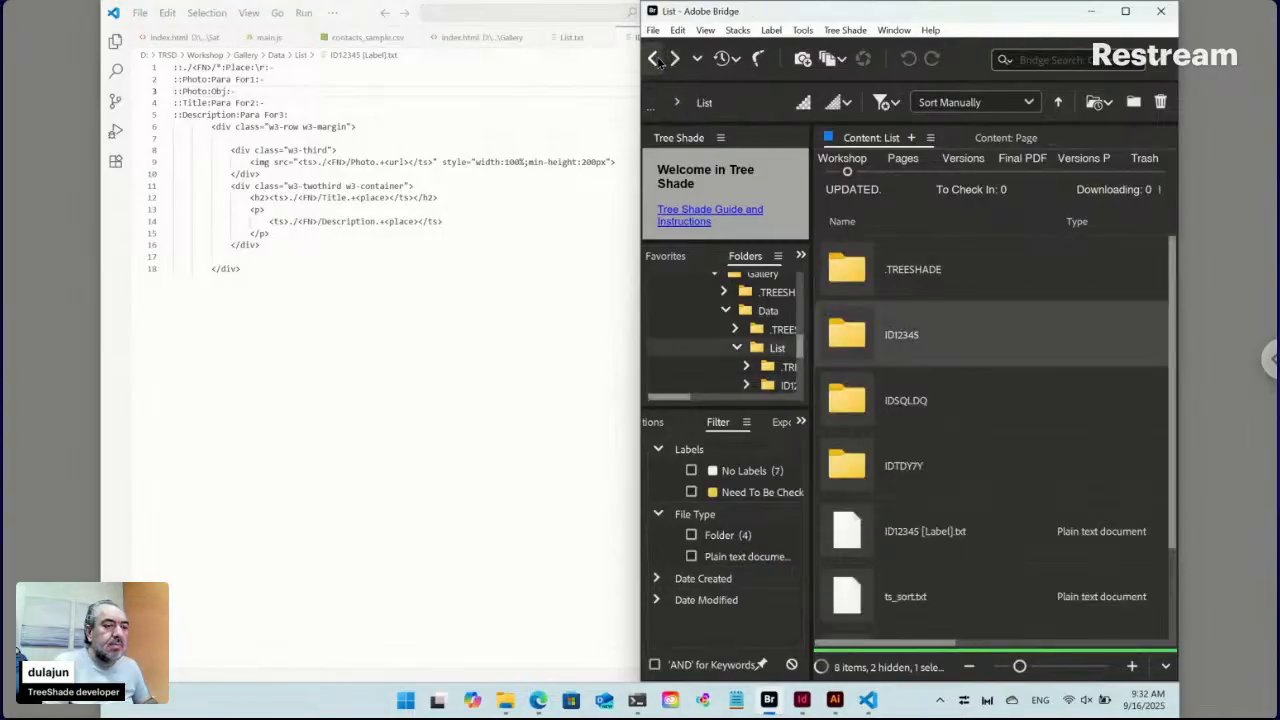
pyautogui.click(912, 545)
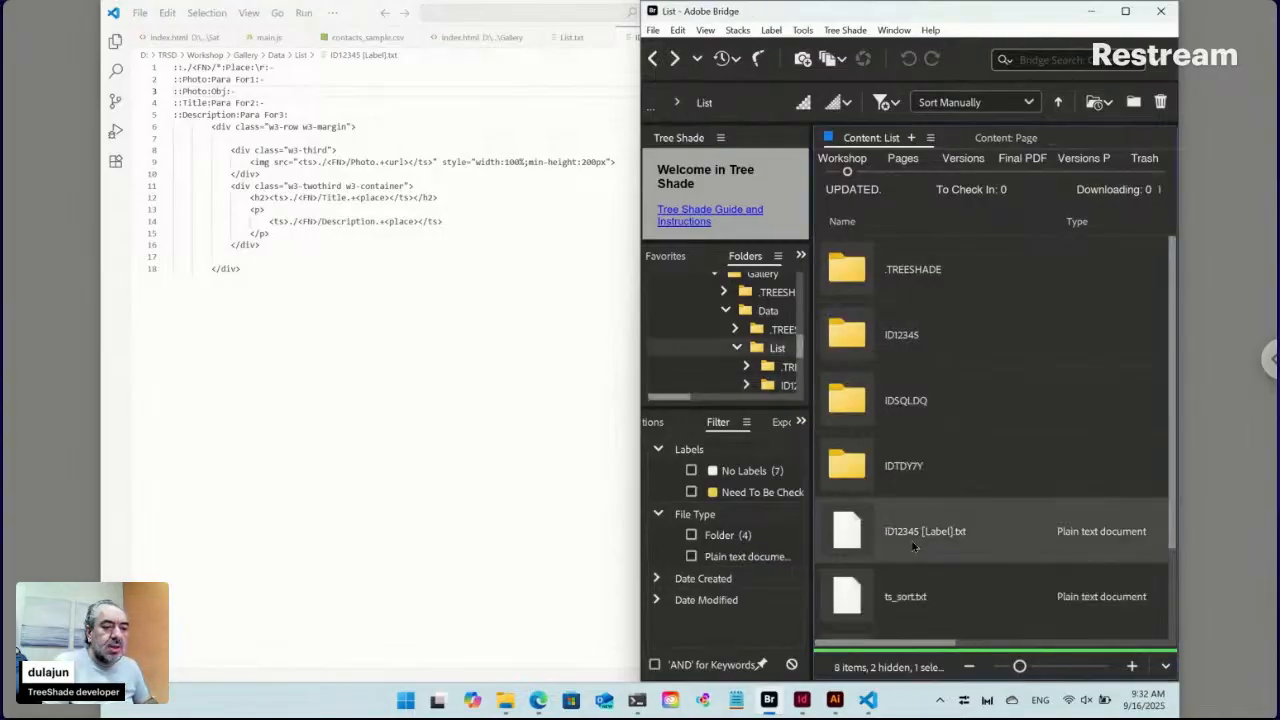
# Run Update List from ID12345 [Label].txt and accept copying it over all the other label files in the List folder
pyautogui.rightClick(852, 535)
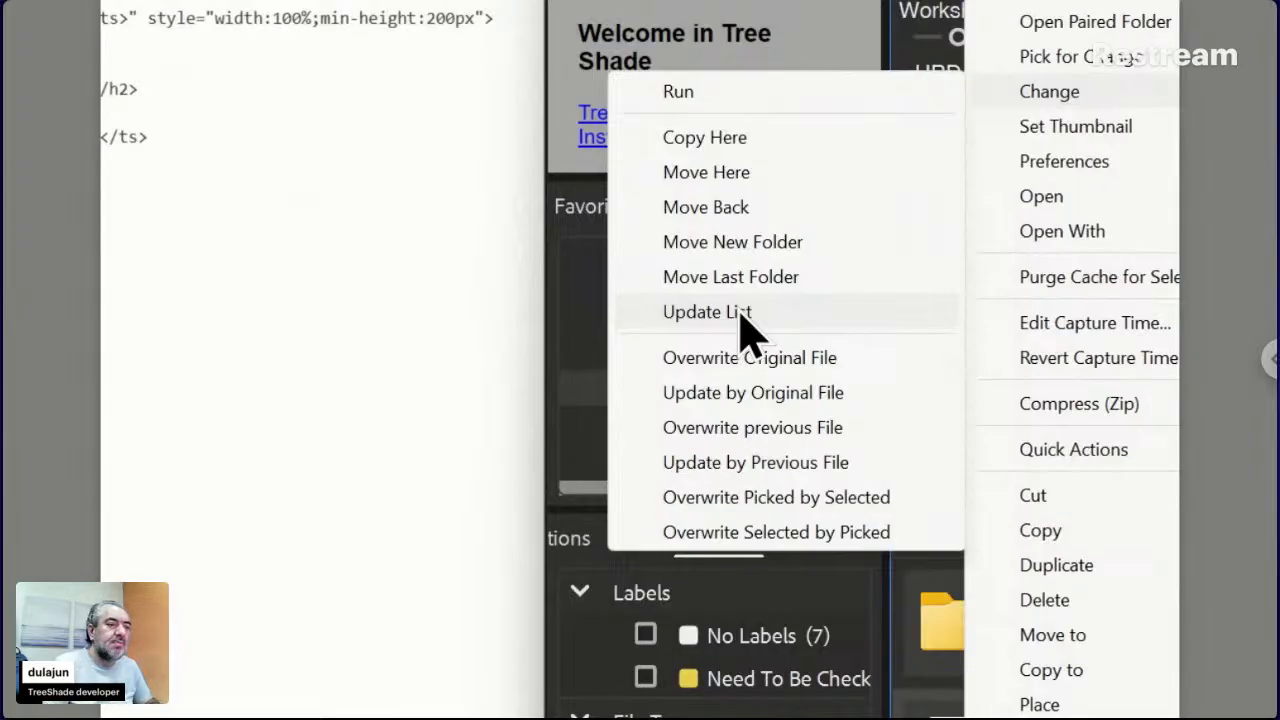
pyautogui.click(705, 312)
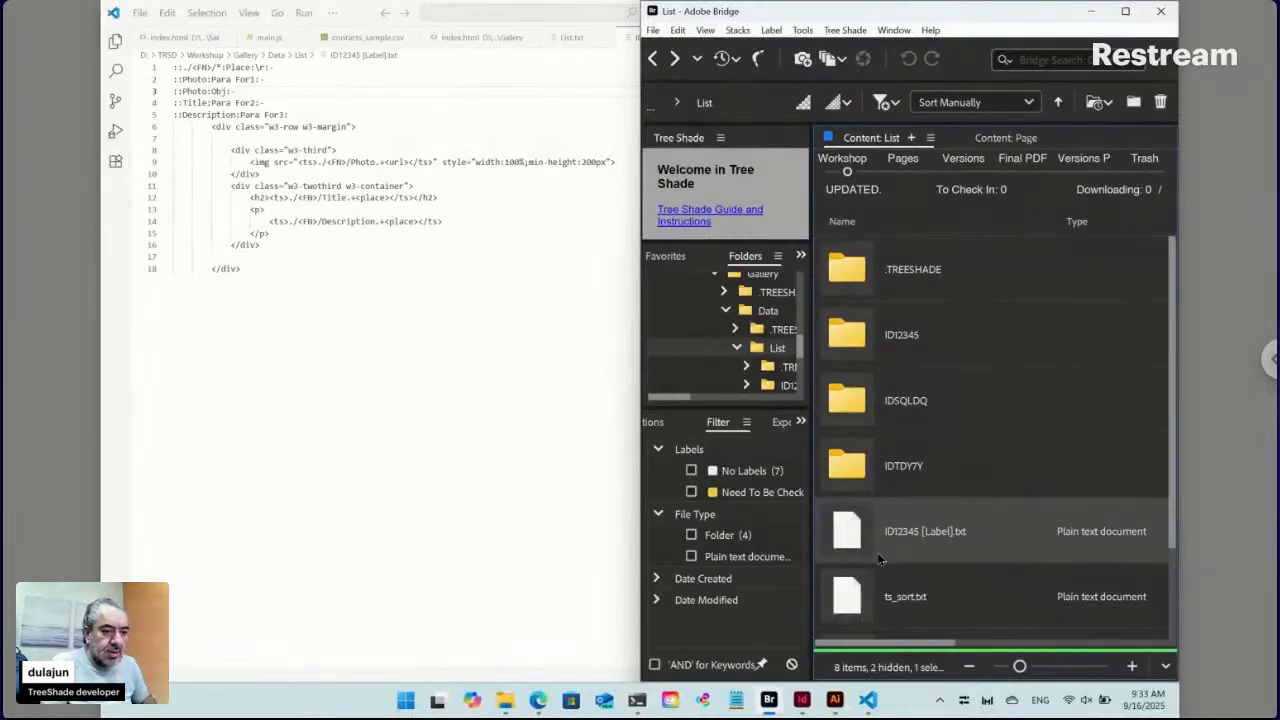
pyautogui.moveTo(1173, 509); pyautogui.dragTo(1169, 611)
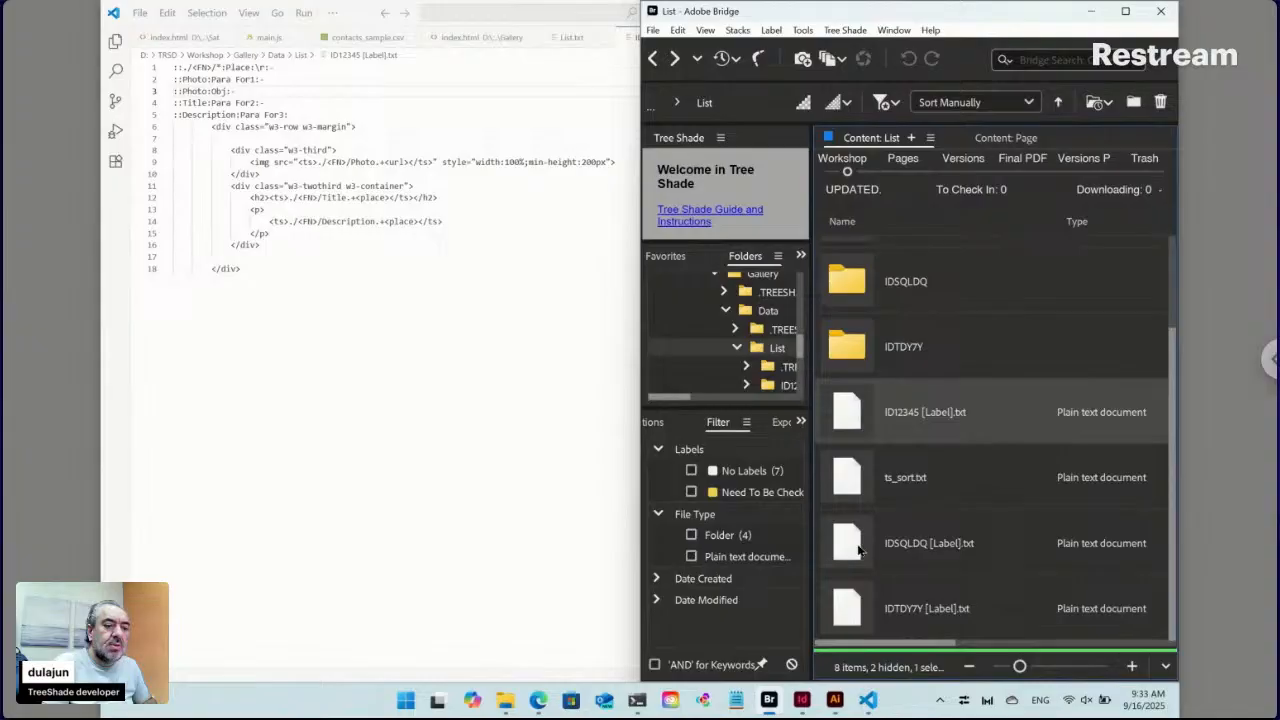
pyautogui.rightClick(857, 413)
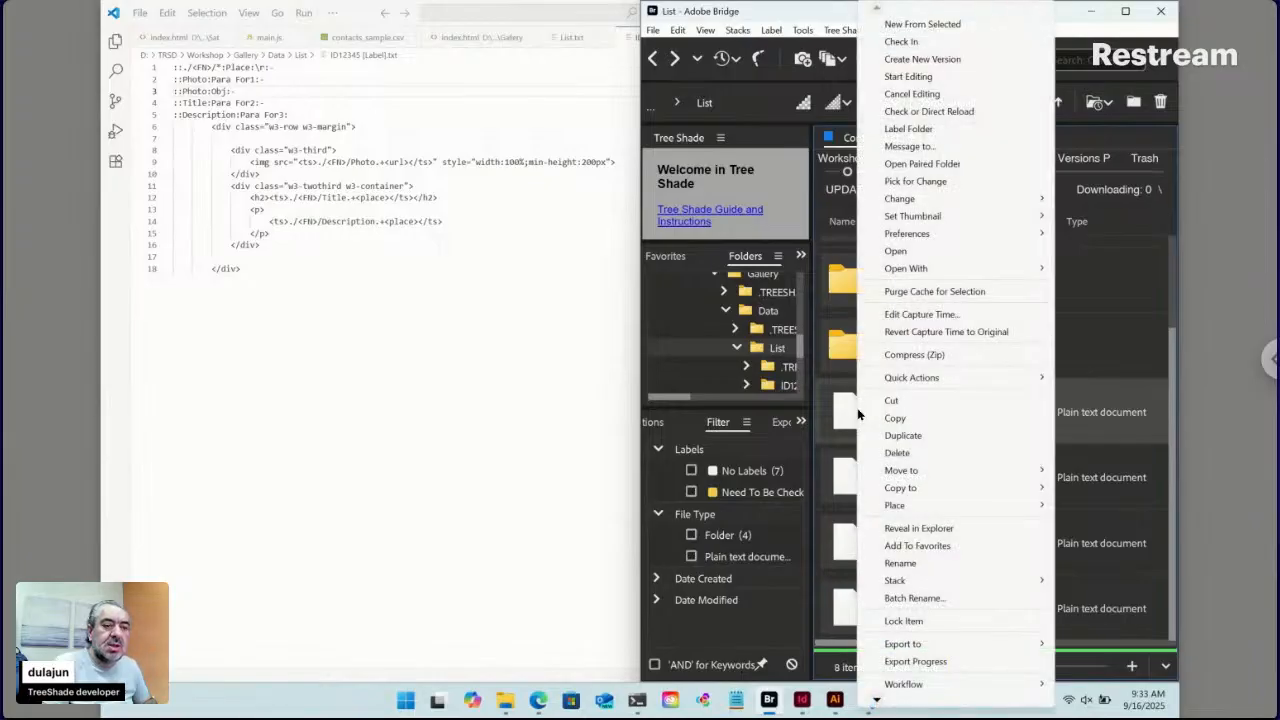
pyautogui.moveTo(910, 207)
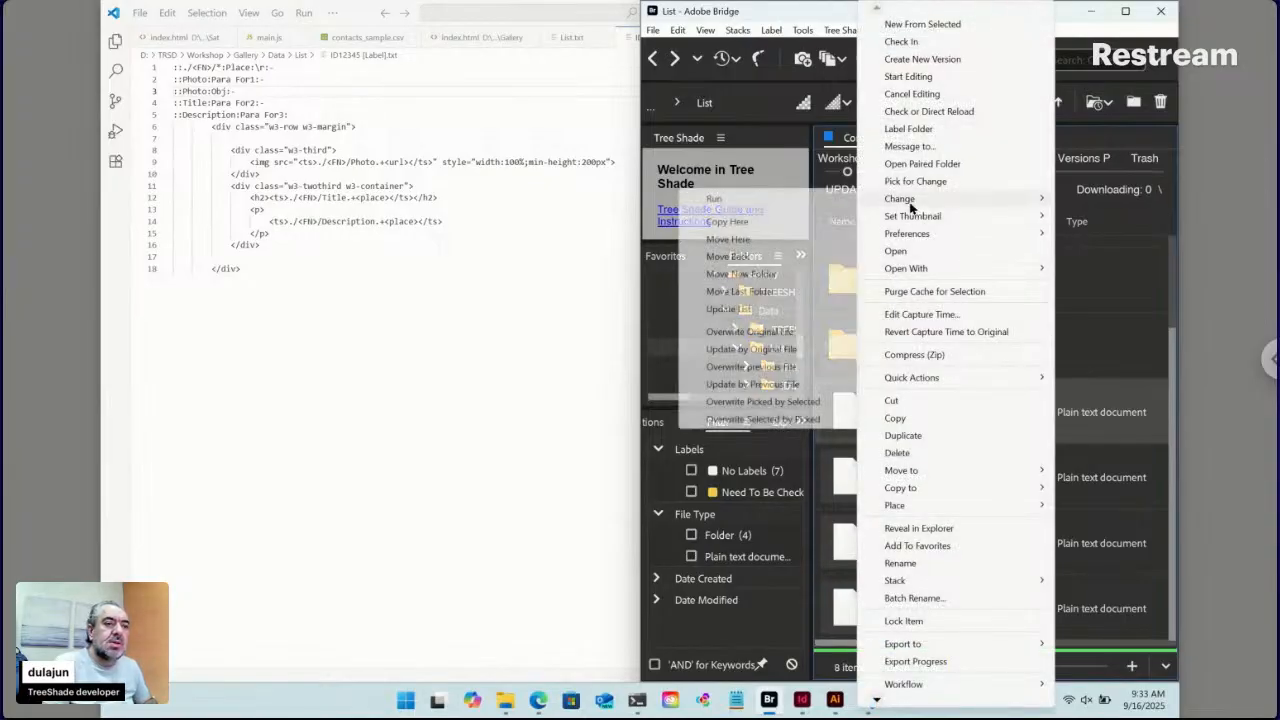
pyautogui.click(753, 312)
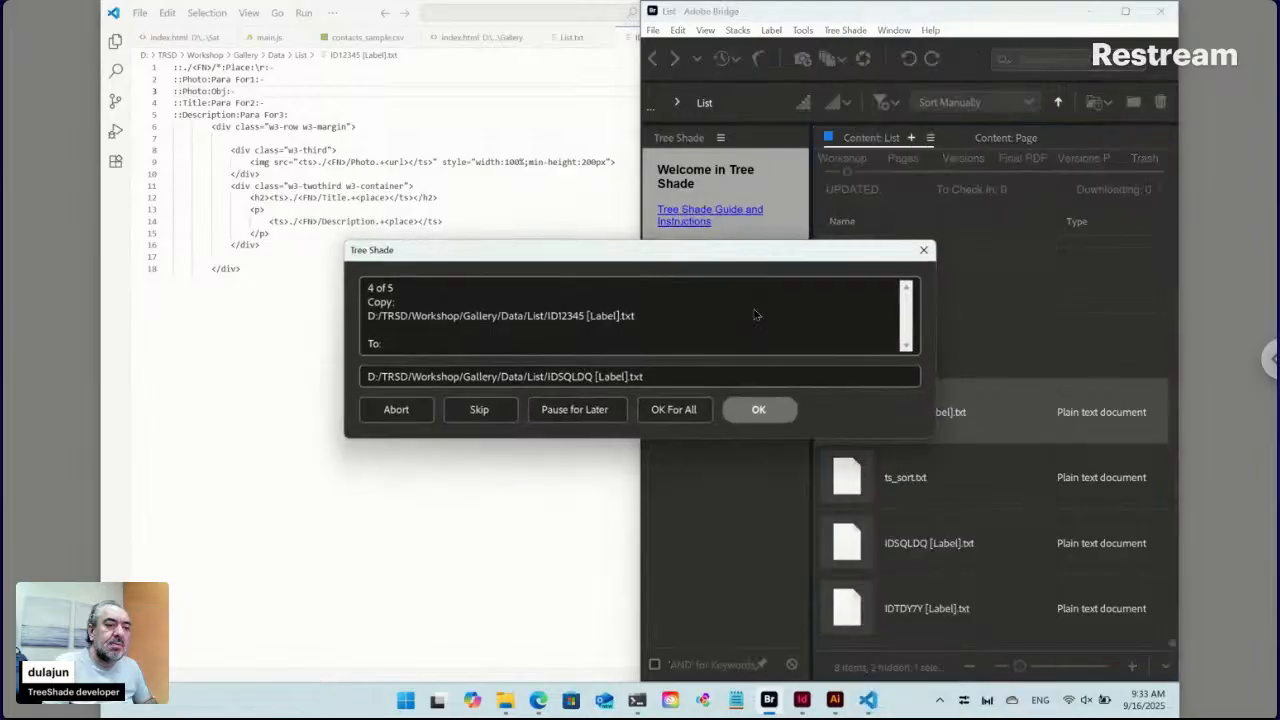
pyautogui.click(677, 414)
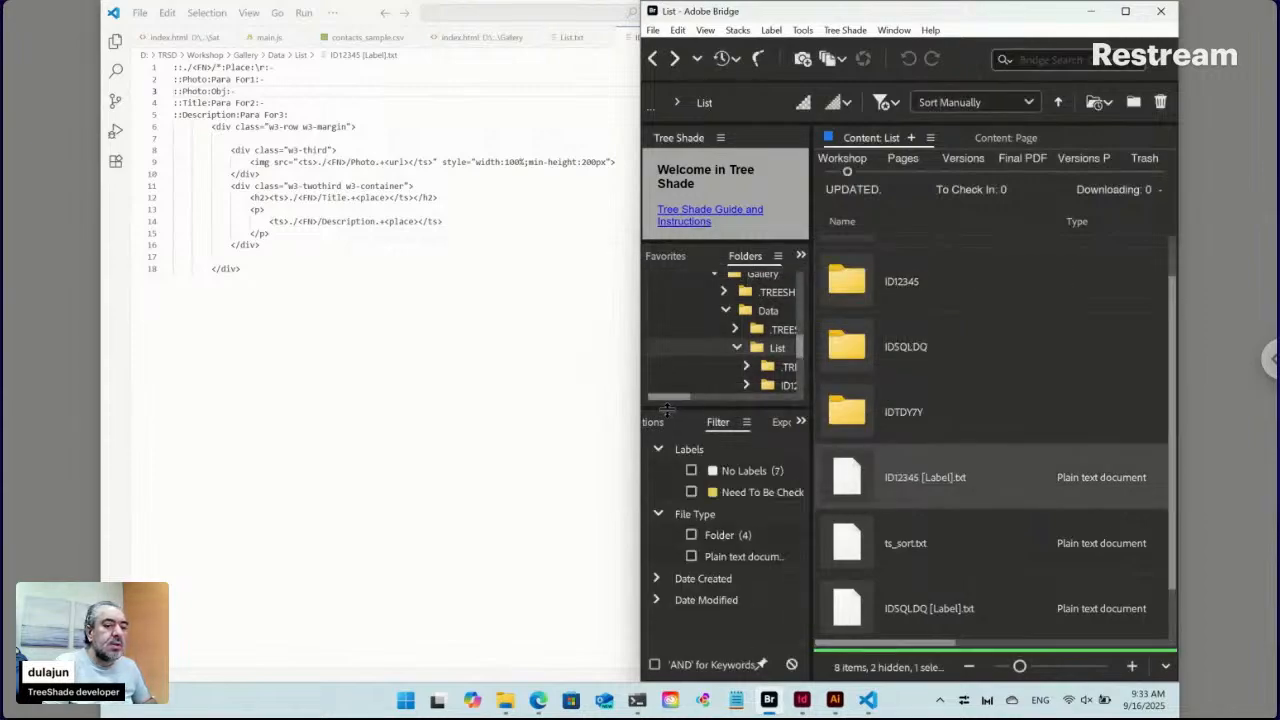
# Open IDSQLDQ [Label].txt in Visual Studio Code, compare it with ID12345 [Label].txt, and close both files
pyautogui.scroll(-1, 1170, 615)
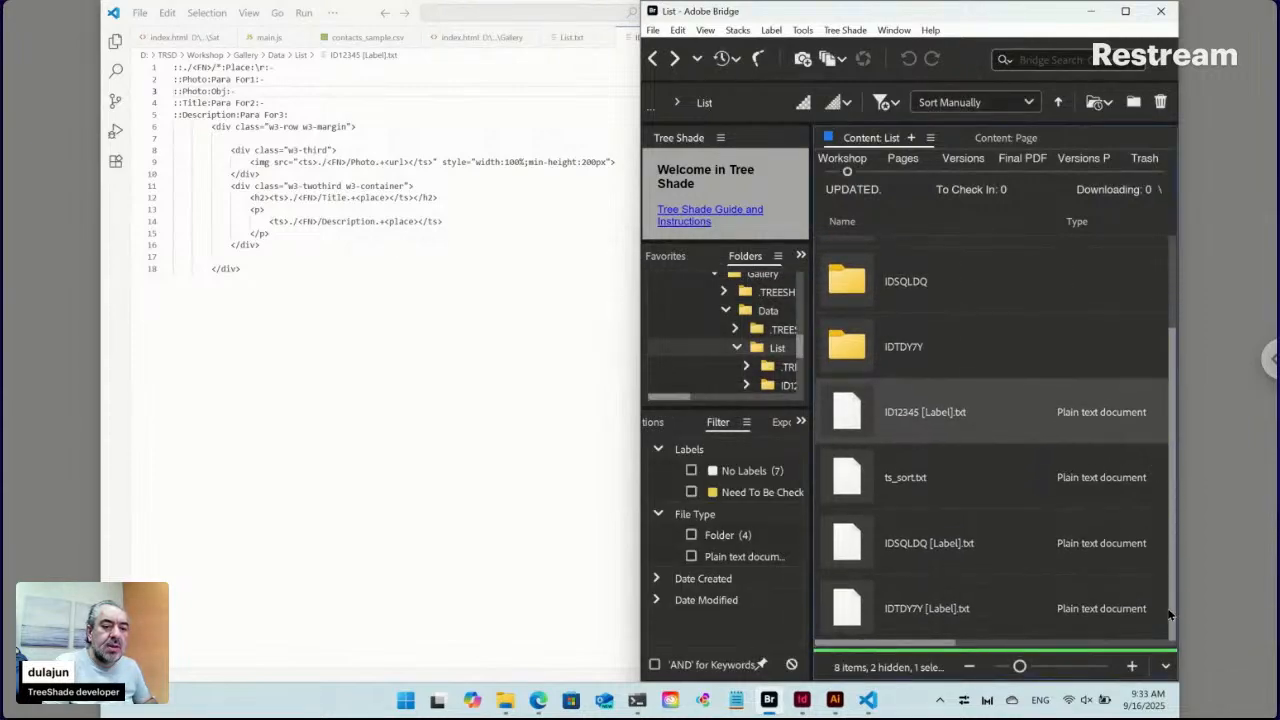
pyautogui.moveTo(873, 556); pyautogui.dragTo(545, 320)
pyautogui.hotkey('alt', 'Tab')
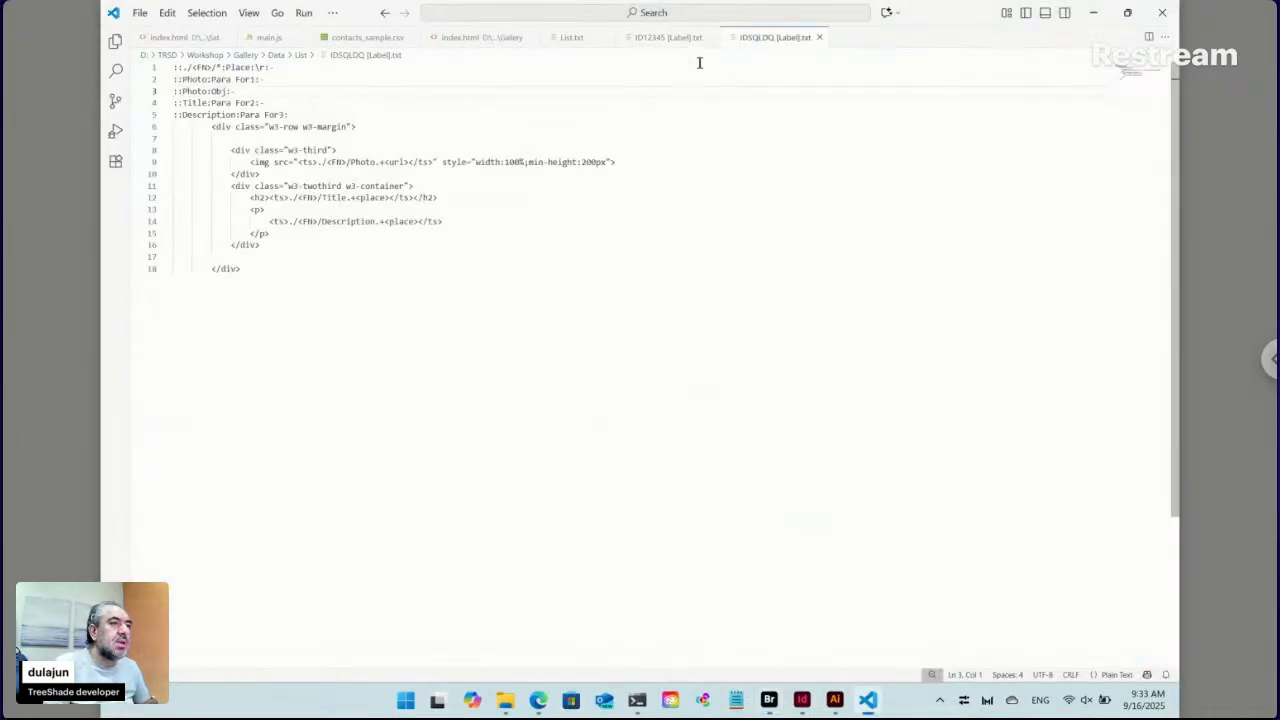
pyautogui.click(655, 40)
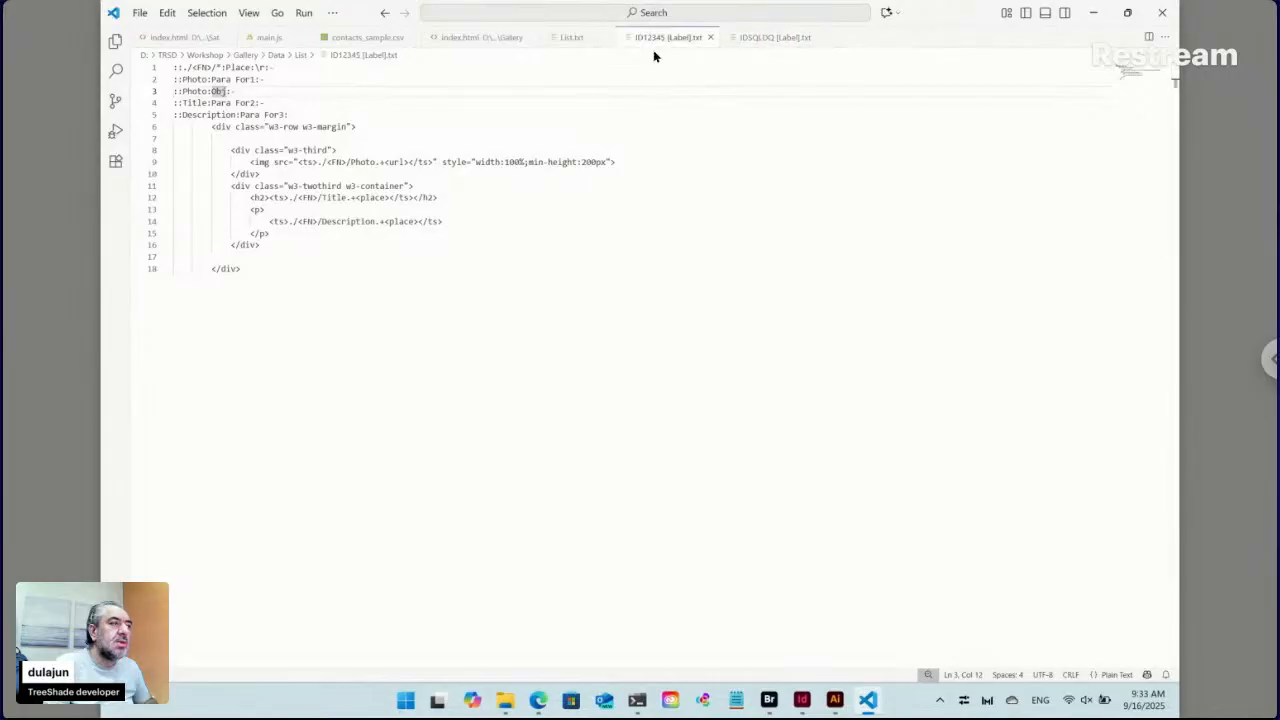
pyautogui.click(819, 38)
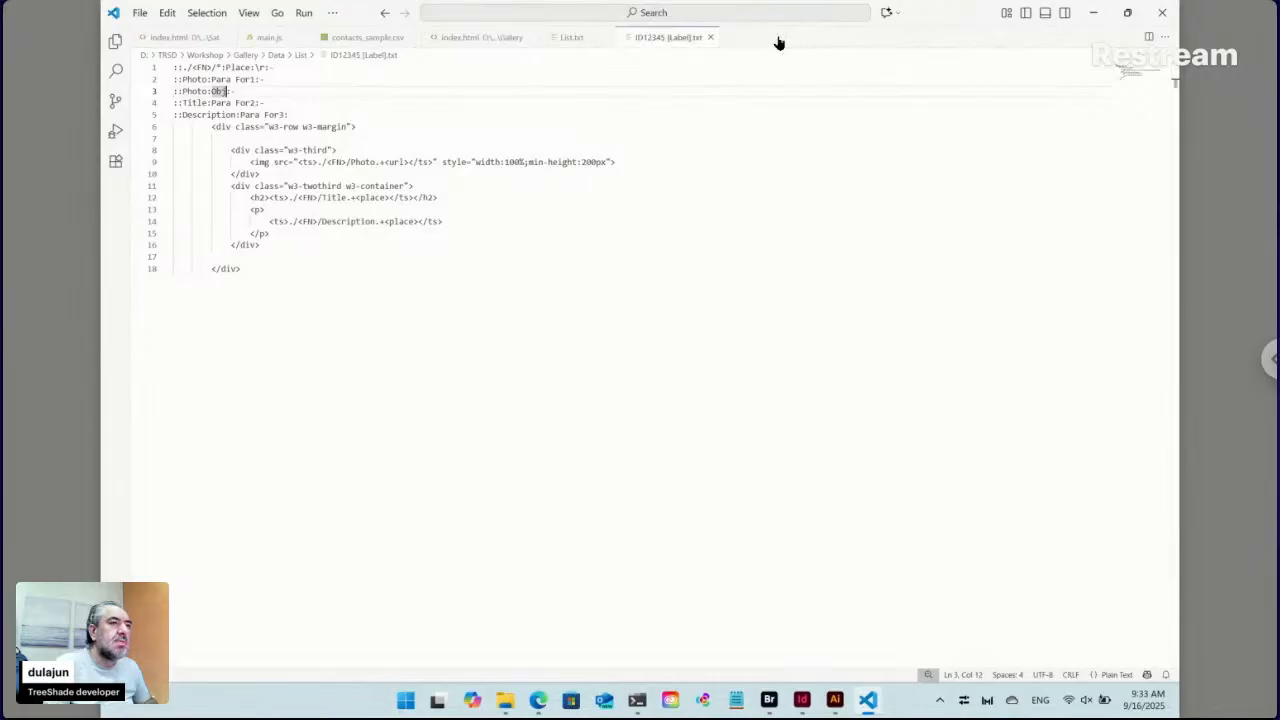
pyautogui.click(711, 38)
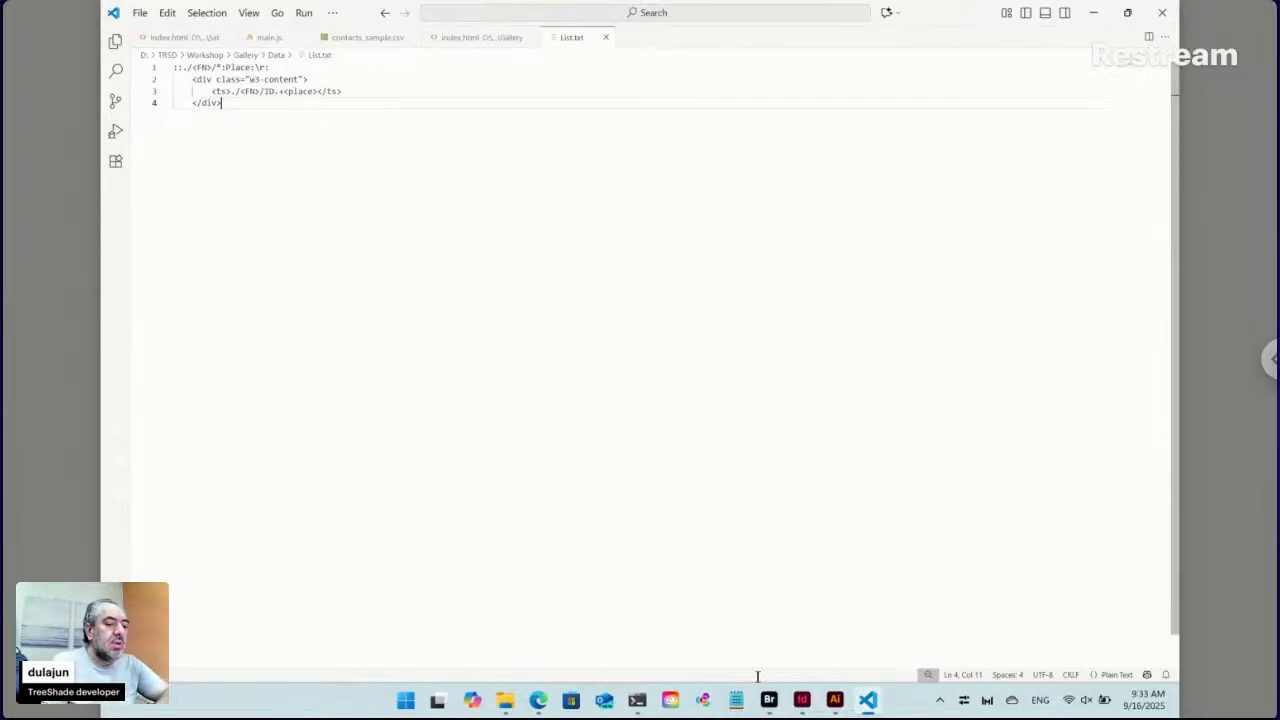
# Switch to Adobe InDesign and update all live snippets in Layout.indd
pyautogui.moveTo(801, 703)
pyautogui.click(874, 638)
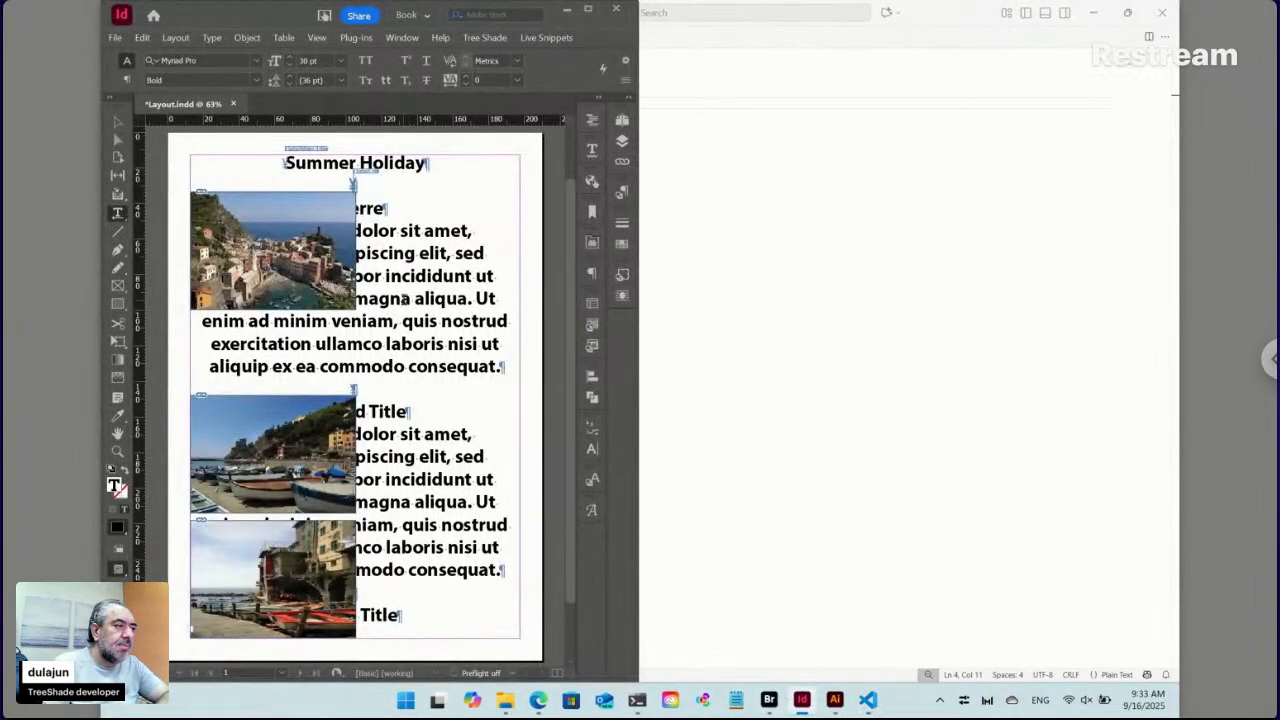
pyautogui.click(557, 39)
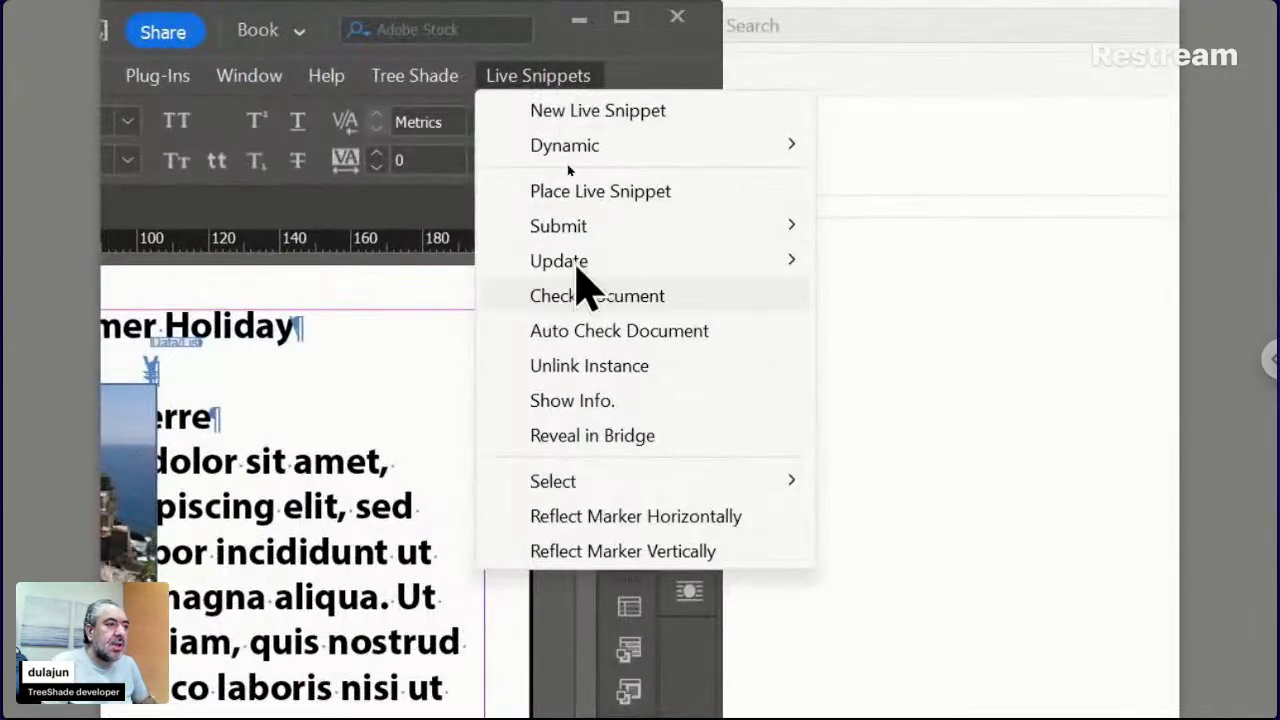
pyautogui.moveTo(591, 262)
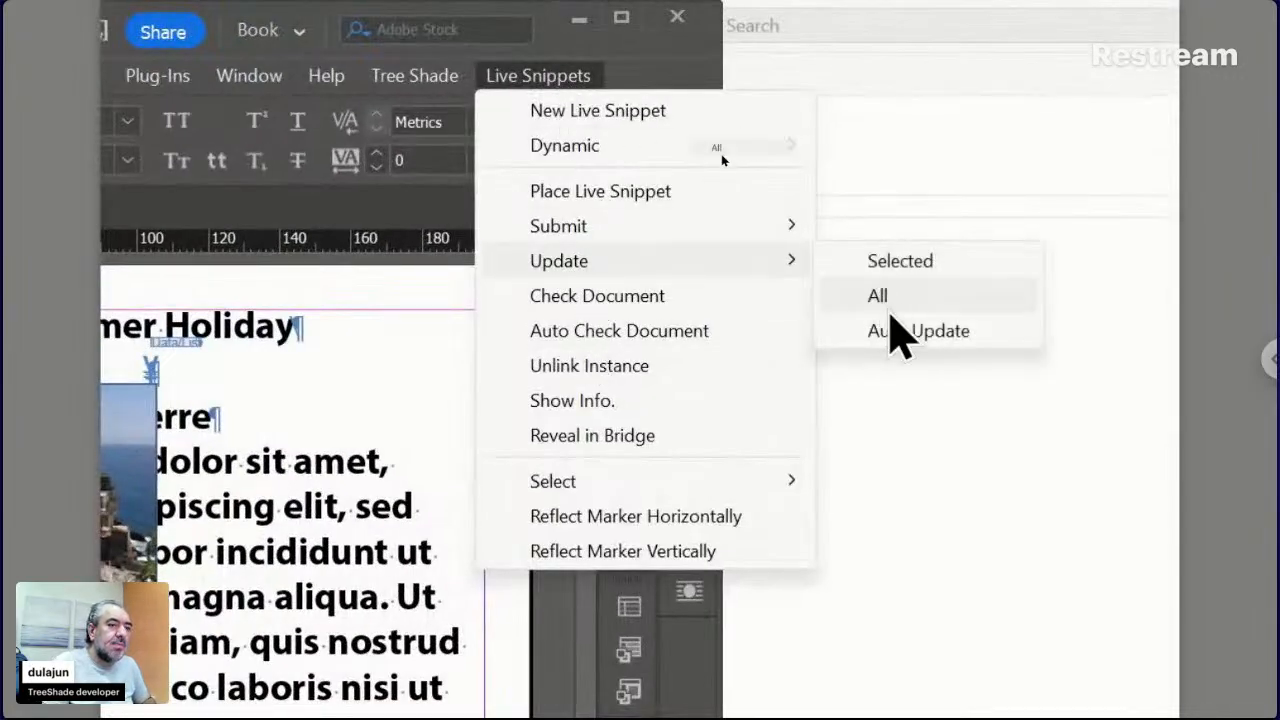
pyautogui.click(886, 300)
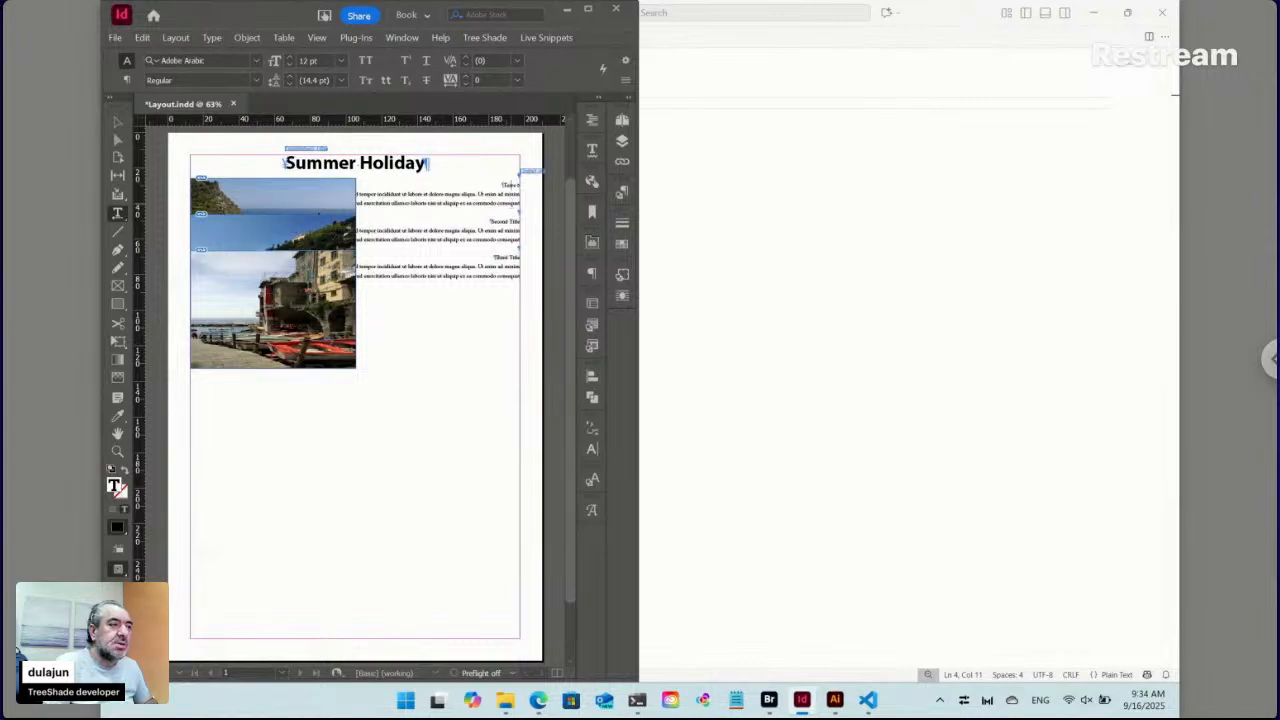
# Check the paragraph style applied to the first title, and maximize the layout window
pyautogui.click(622, 191)
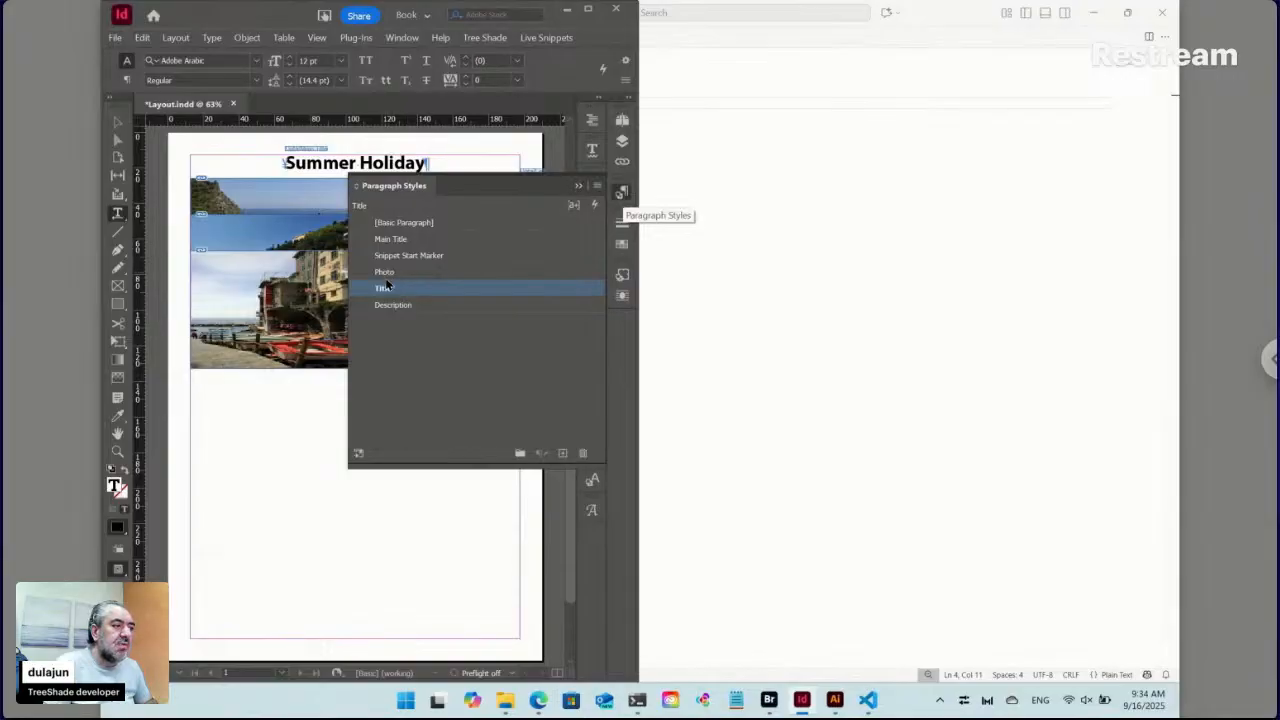
pyautogui.click(622, 192)
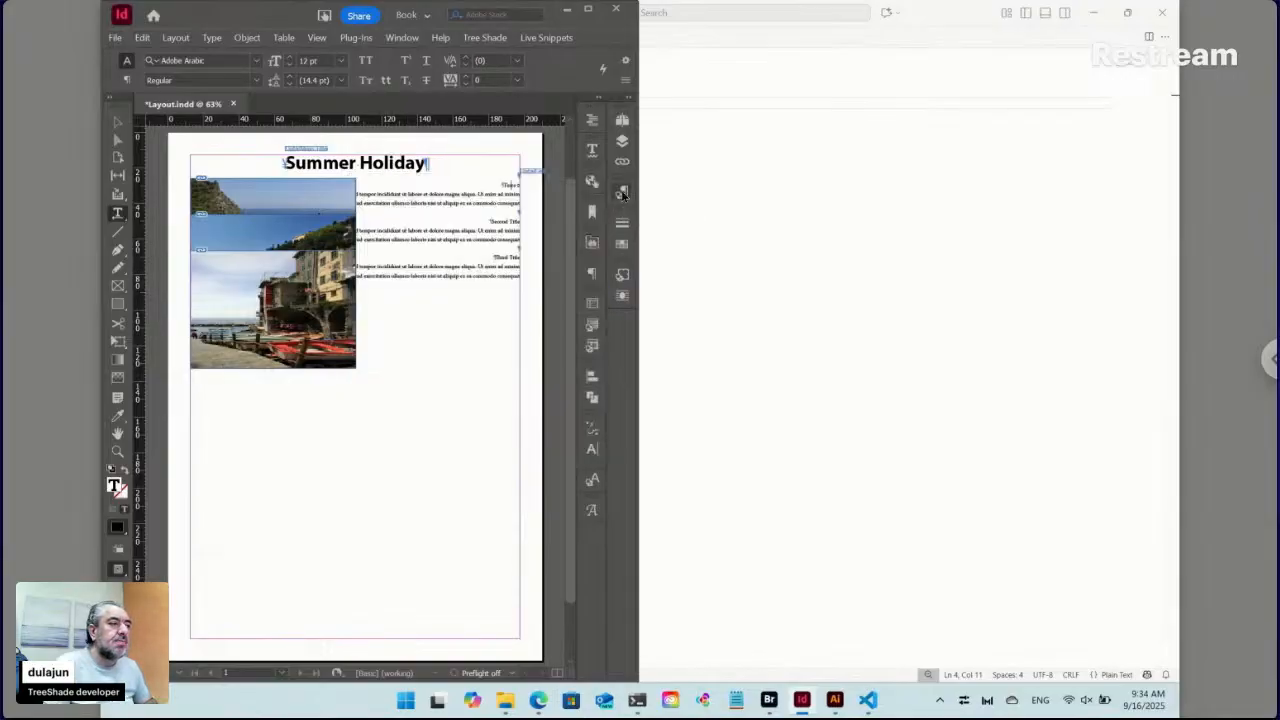
pyautogui.click(588, 9)
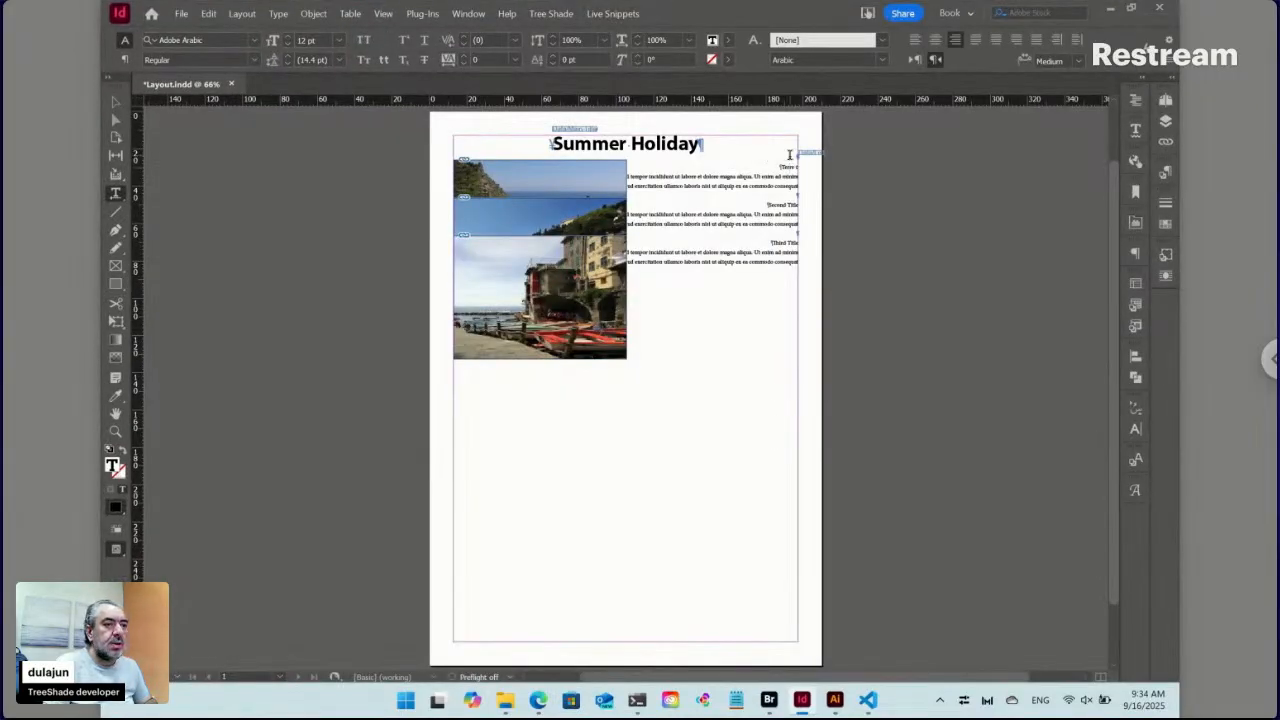
# Set a photo anchor paragraph to left-to-right direction and redefine the Photo paragraph style to match
pyautogui.click(779, 214)
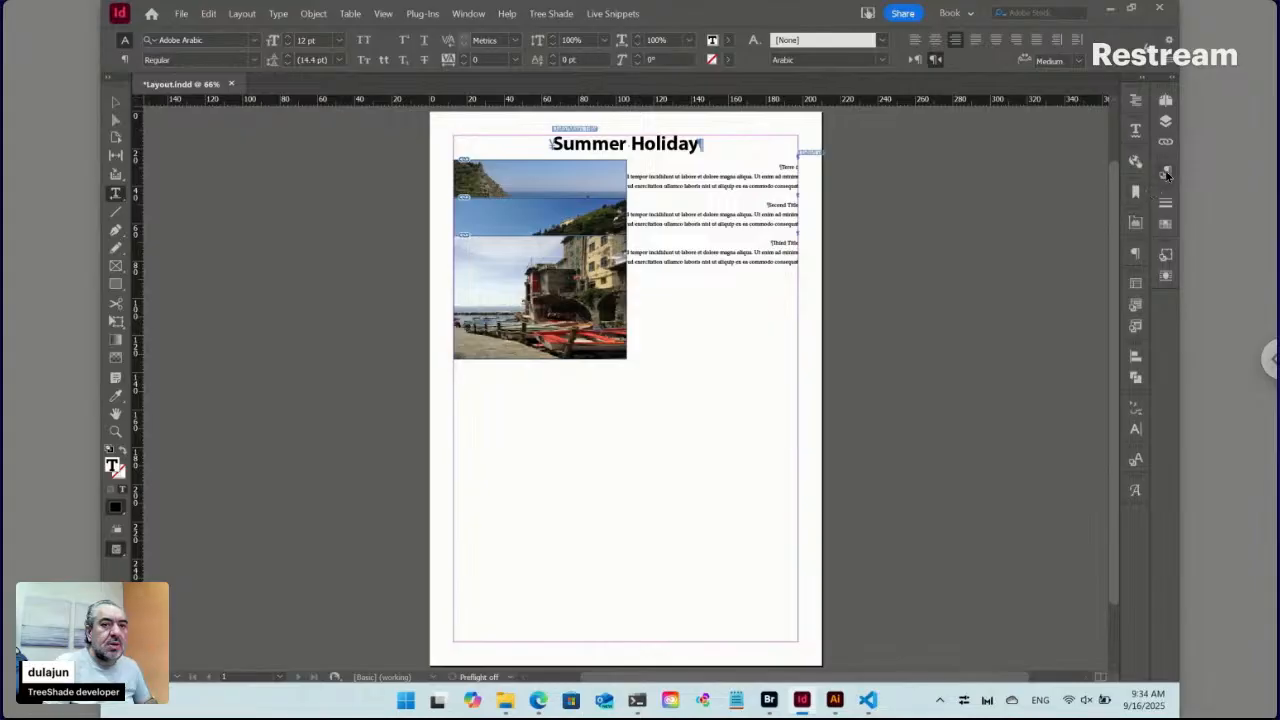
pyautogui.click(1166, 175)
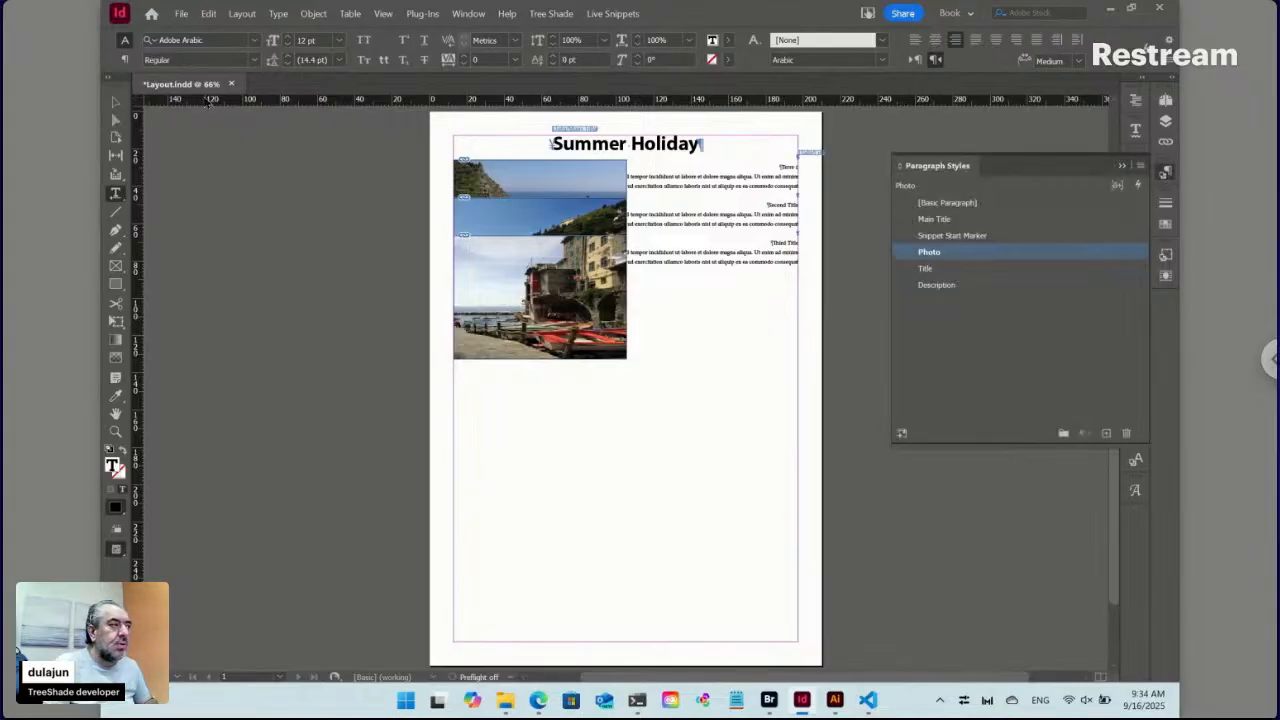
pyautogui.click(123, 60)
pyautogui.click(151, 61)
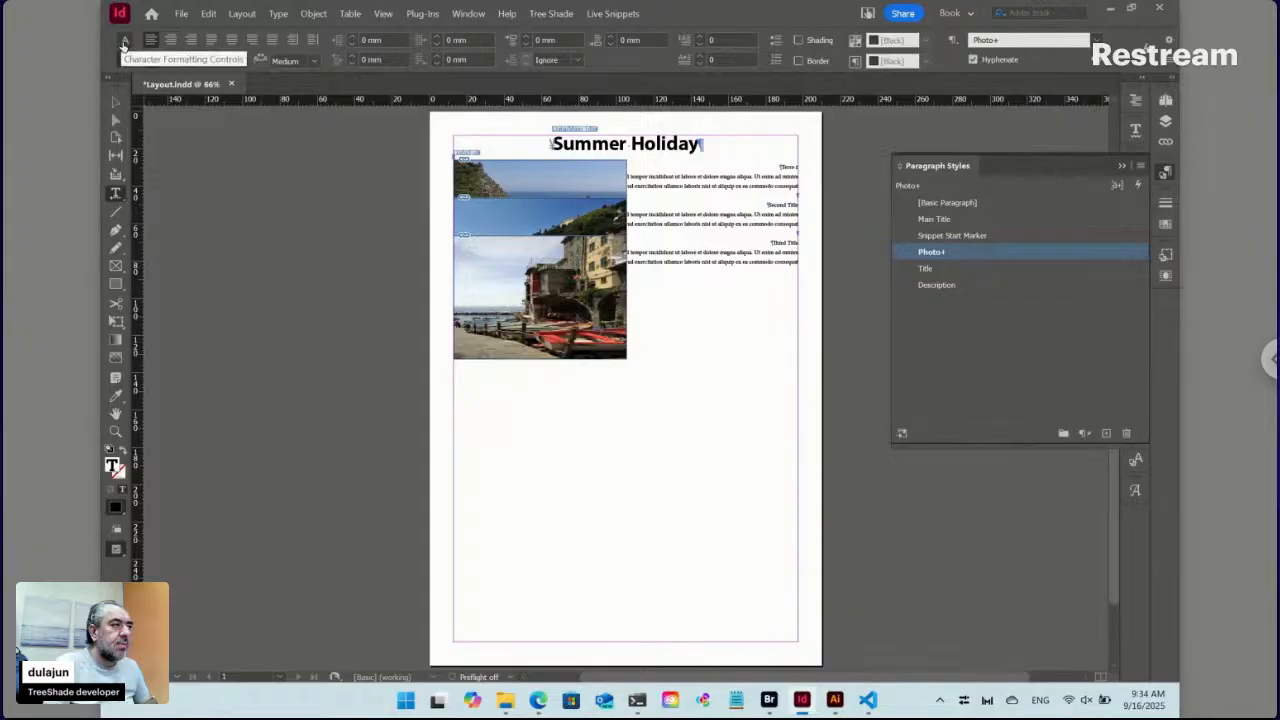
pyautogui.hotkey('ctrl', 'z')
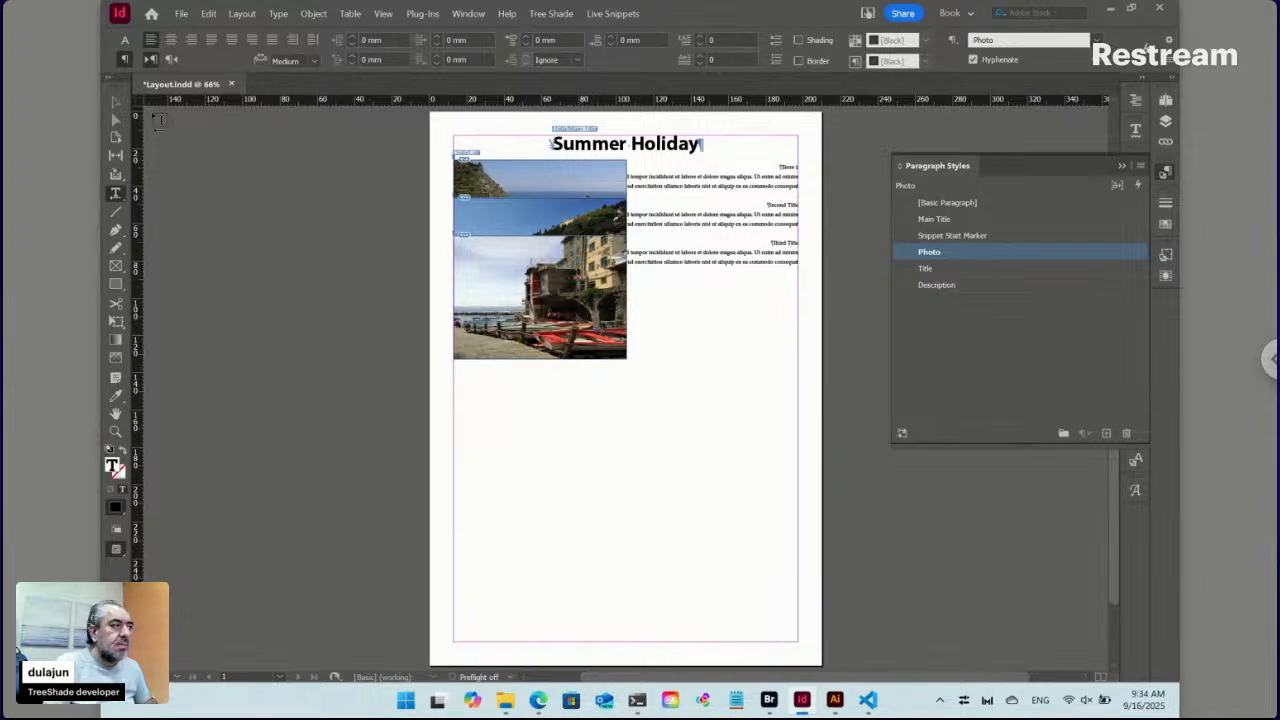
# Select the first photo's frame, check its object style, and wrap text around the frame's bounding box
pyautogui.click(115, 102)
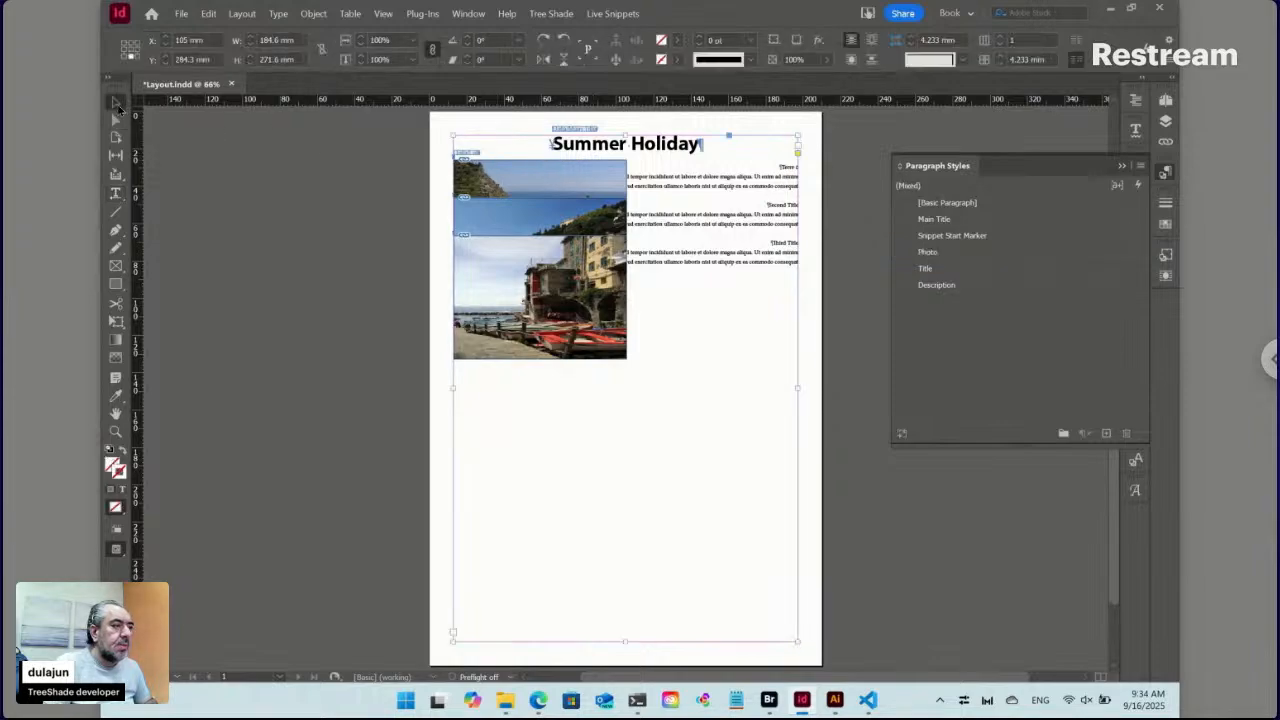
pyautogui.click(590, 178)
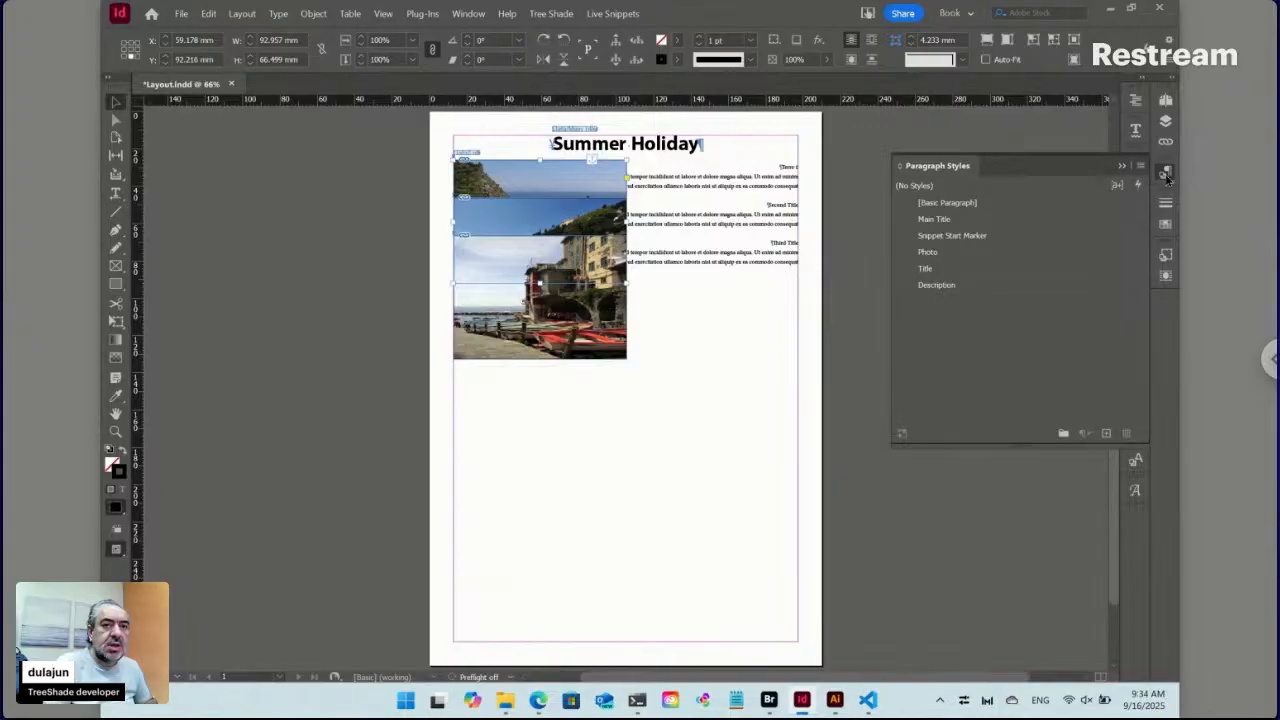
pyautogui.click(1163, 177)
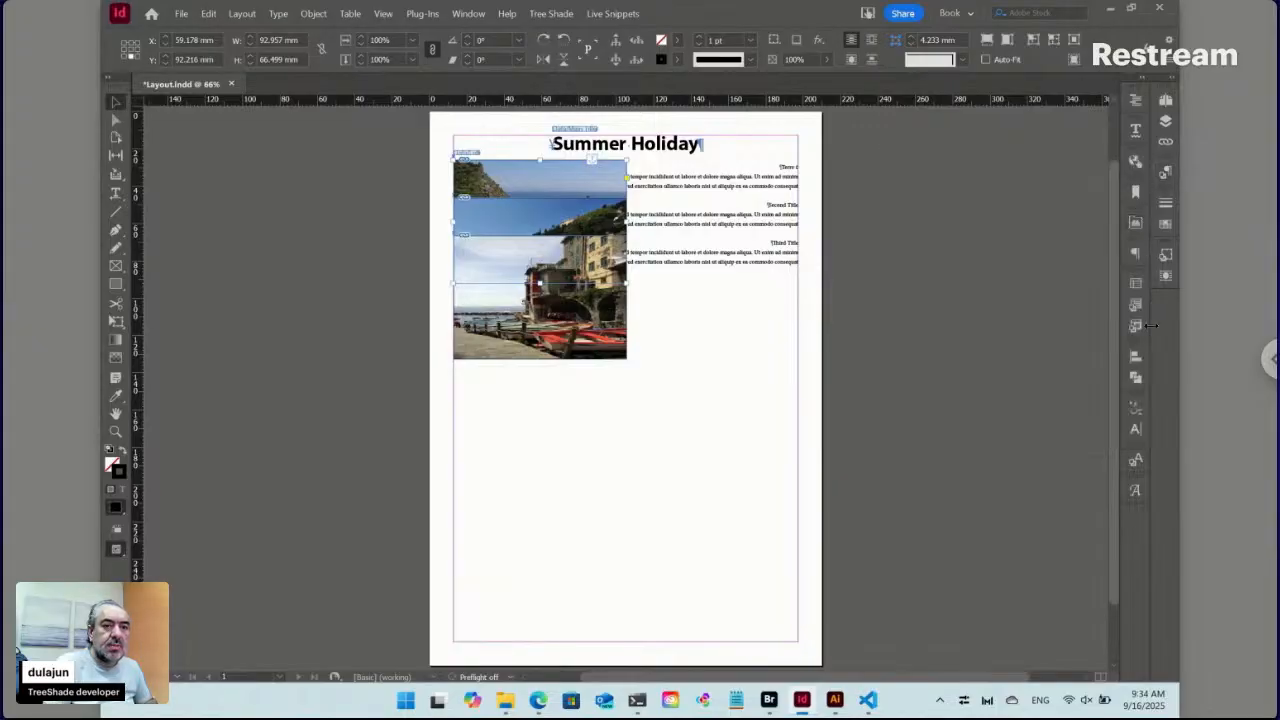
pyautogui.click(1165, 256)
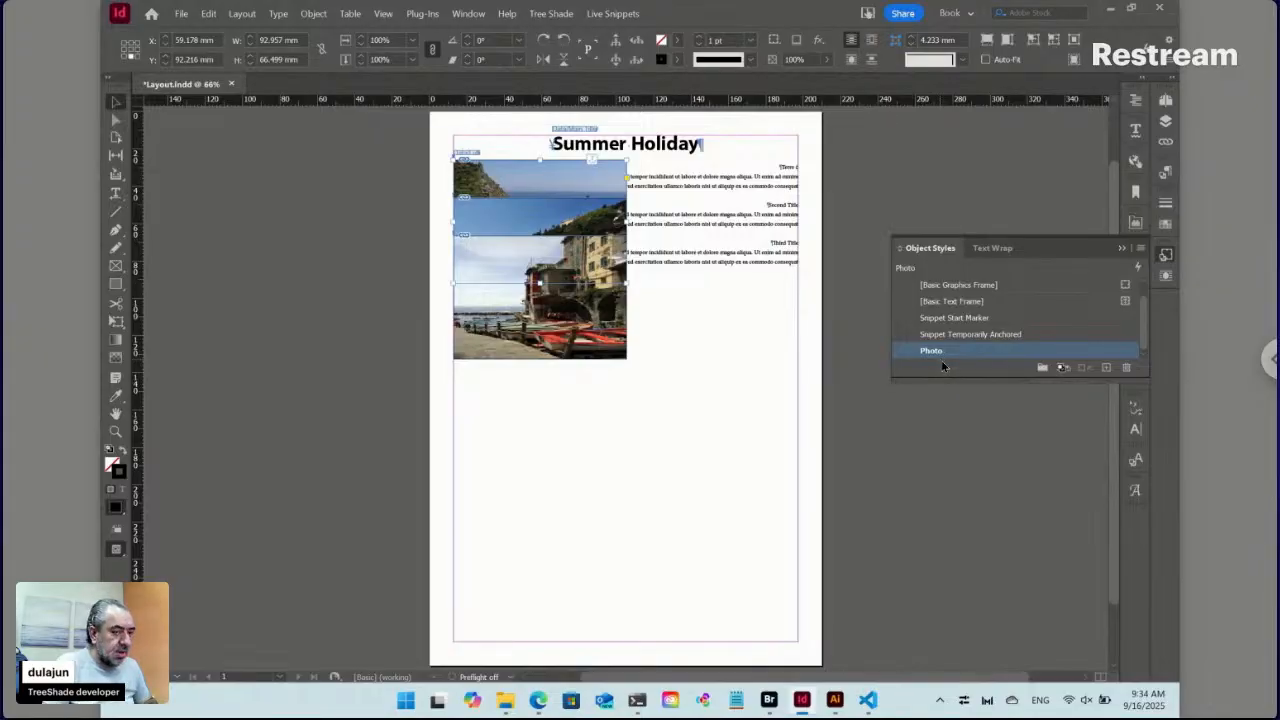
pyautogui.hotkey('ctrl', 'alt', 'w')
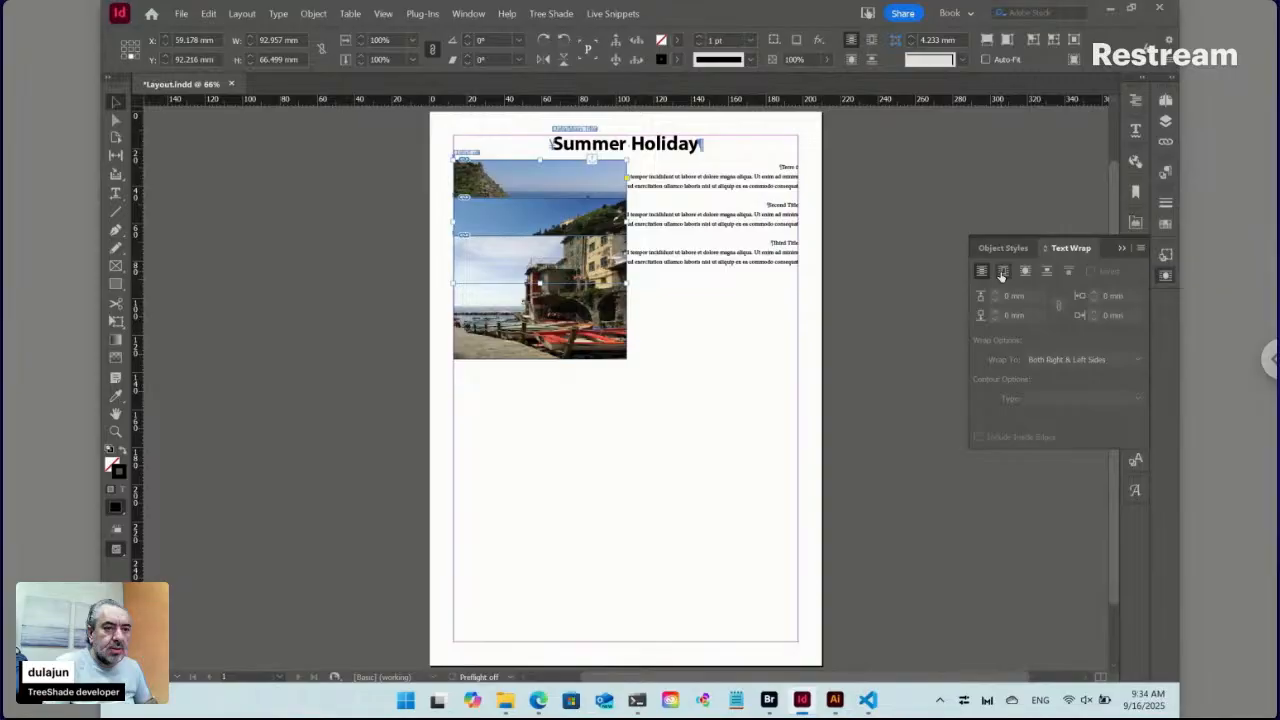
pyautogui.click(1004, 273)
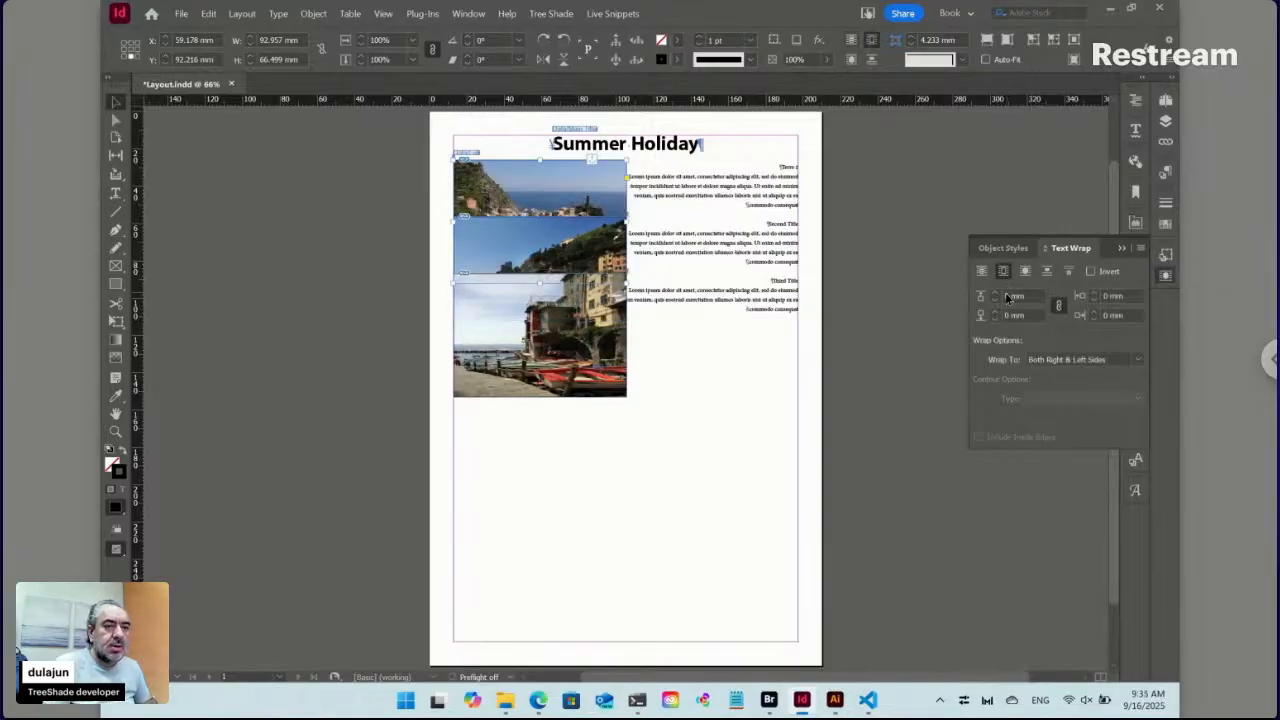
# Set the first photo's text wrap offset to 4 mm on all sides and apply the Photo object style
pyautogui.click(996, 292)
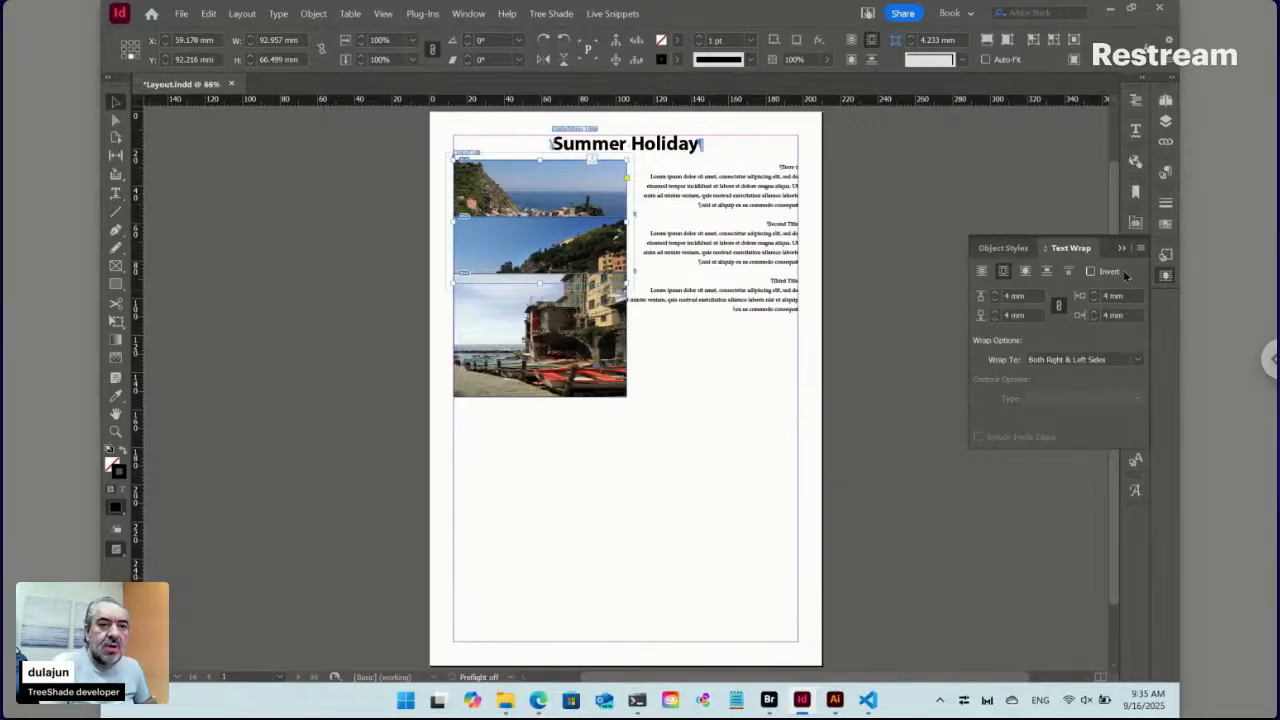
pyautogui.click(1165, 257)
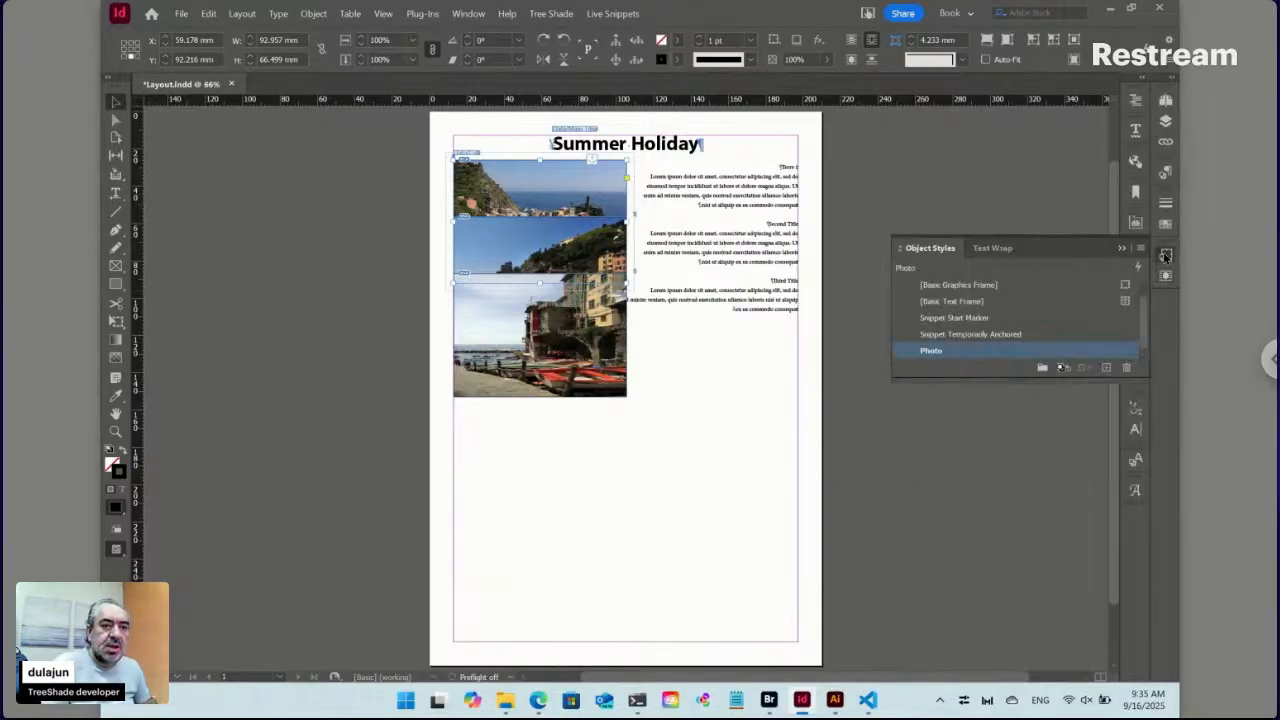
pyautogui.rightClick(950, 357)
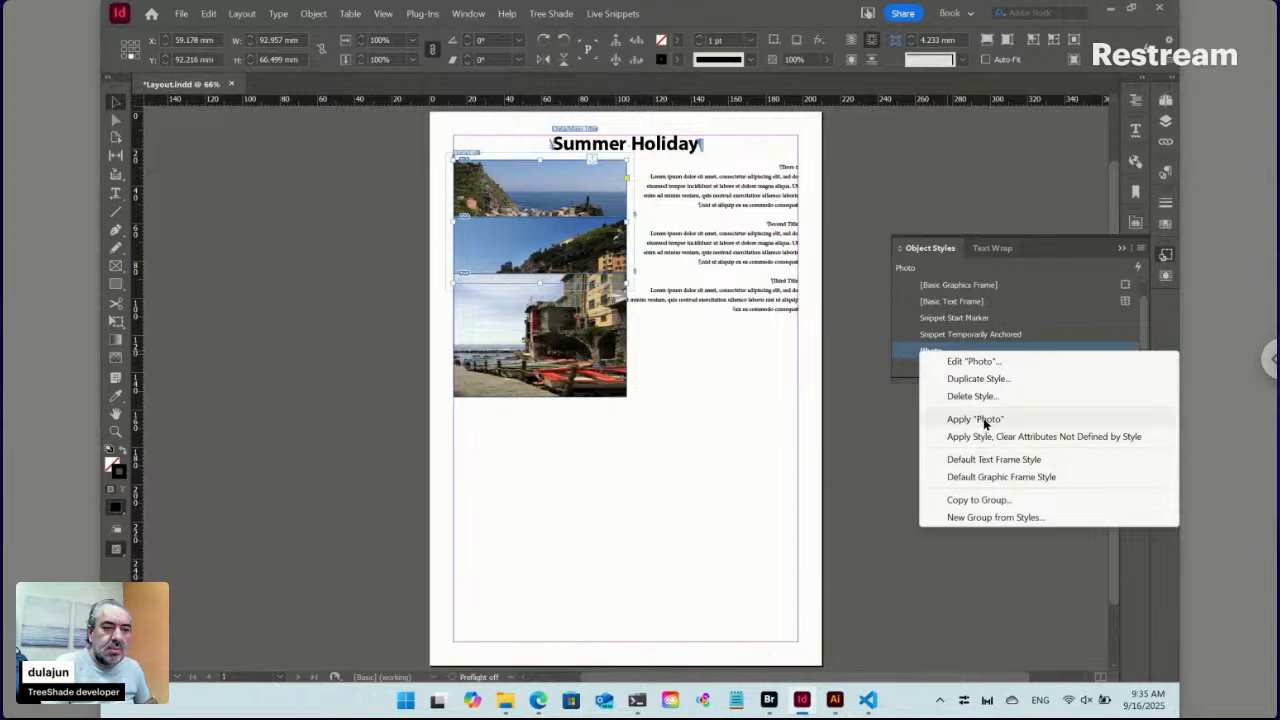
pyautogui.click(985, 420)
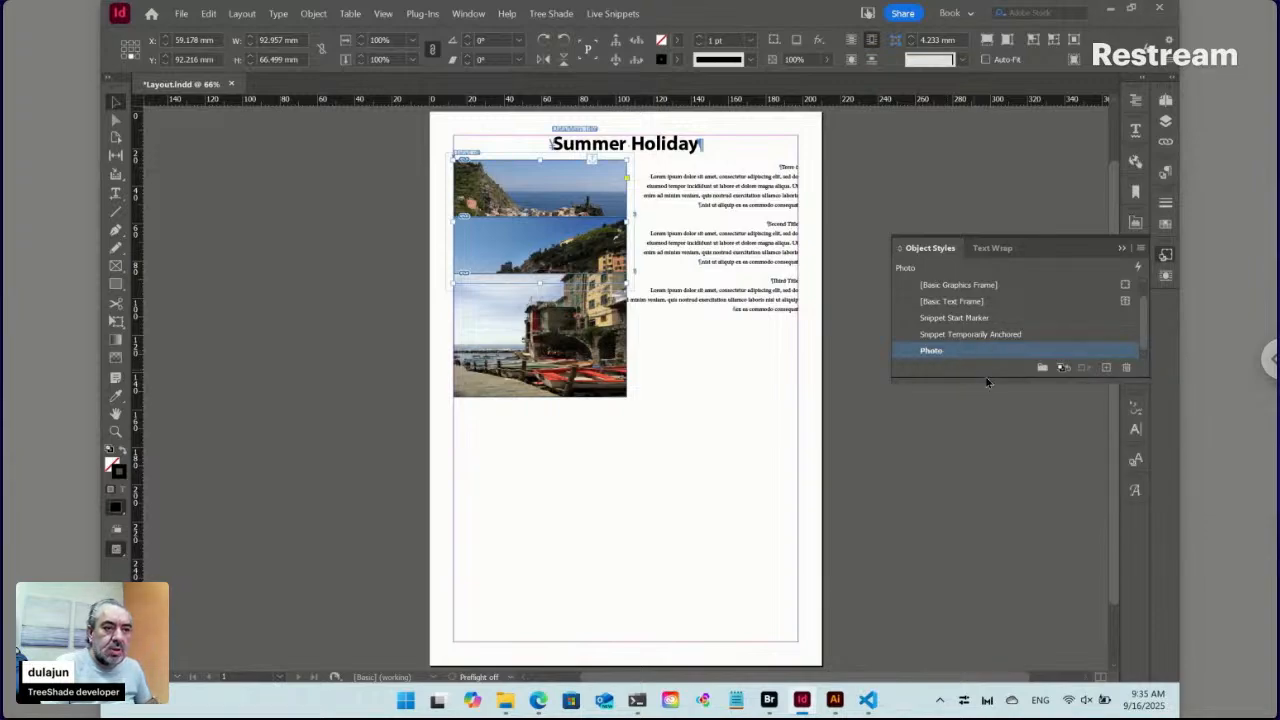
# Edit the Photo object style to include the Text Wrap & Other attributes
pyautogui.moveTo(1020, 380); pyautogui.dragTo(1017, 434)
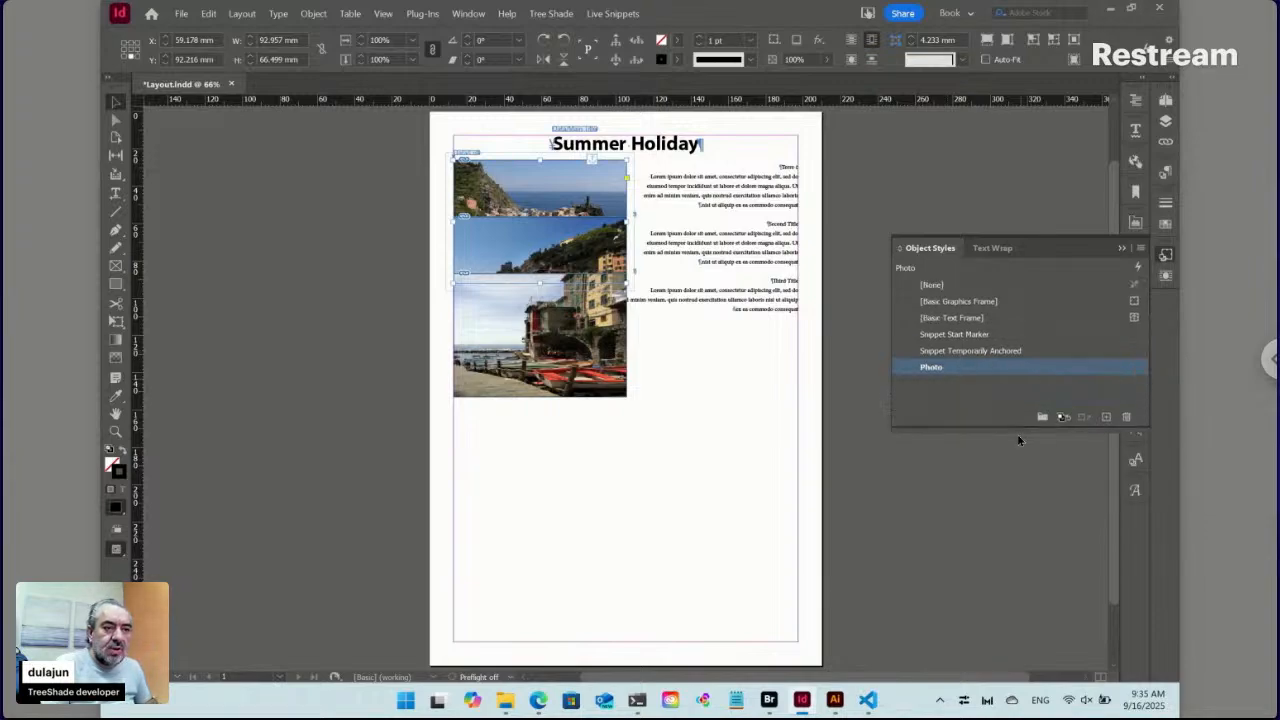
pyautogui.rightClick(953, 367)
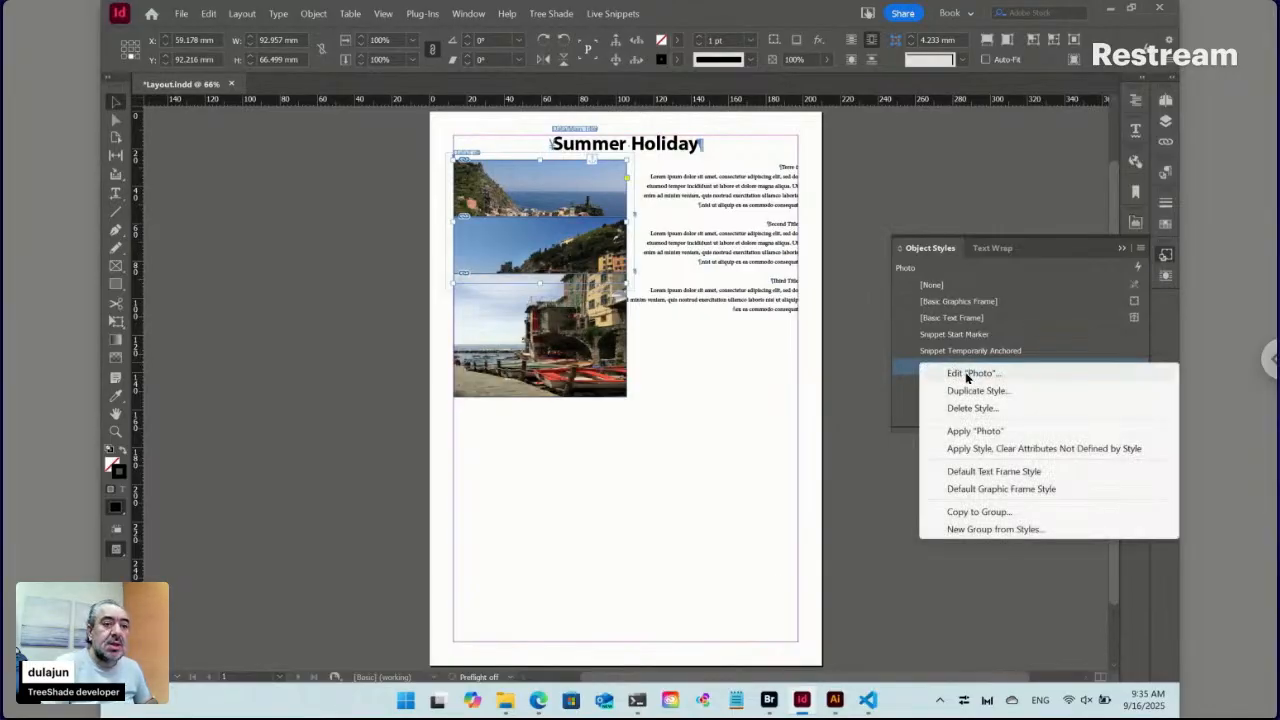
pyautogui.click(966, 374)
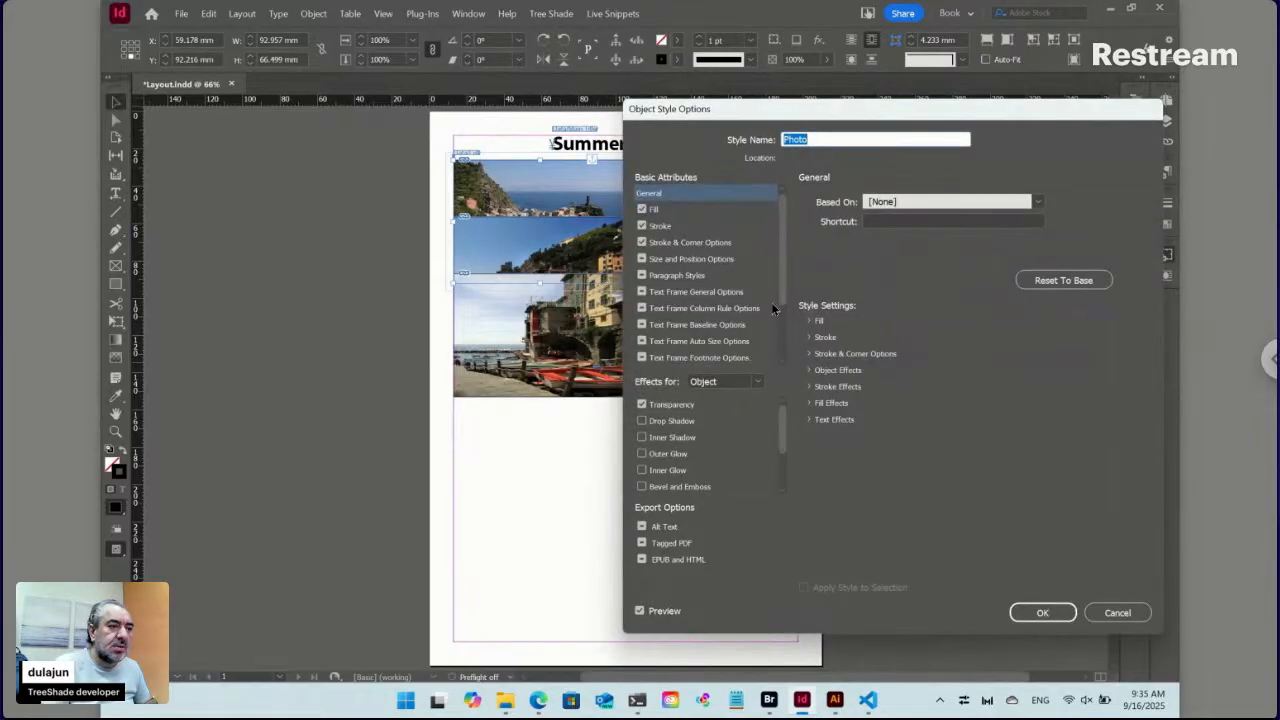
pyautogui.moveTo(781, 298); pyautogui.dragTo(779, 358)
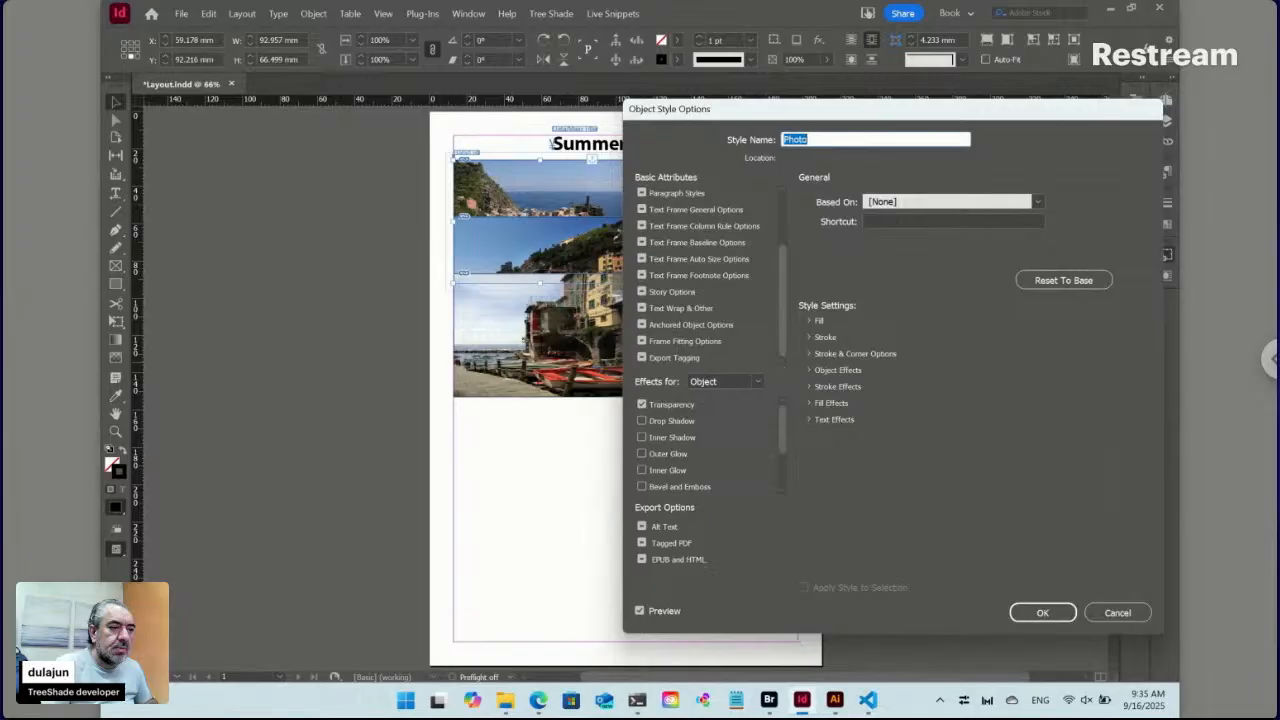
pyautogui.click(642, 308)
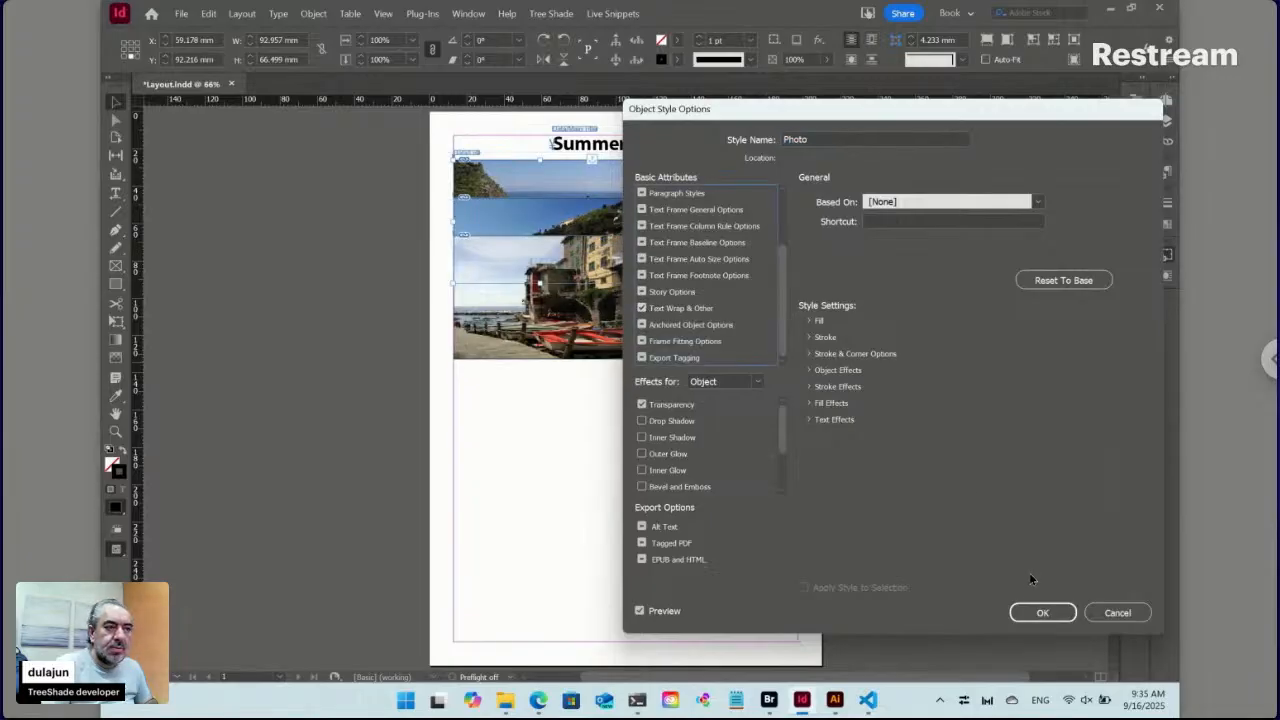
pyautogui.click(1031, 611)
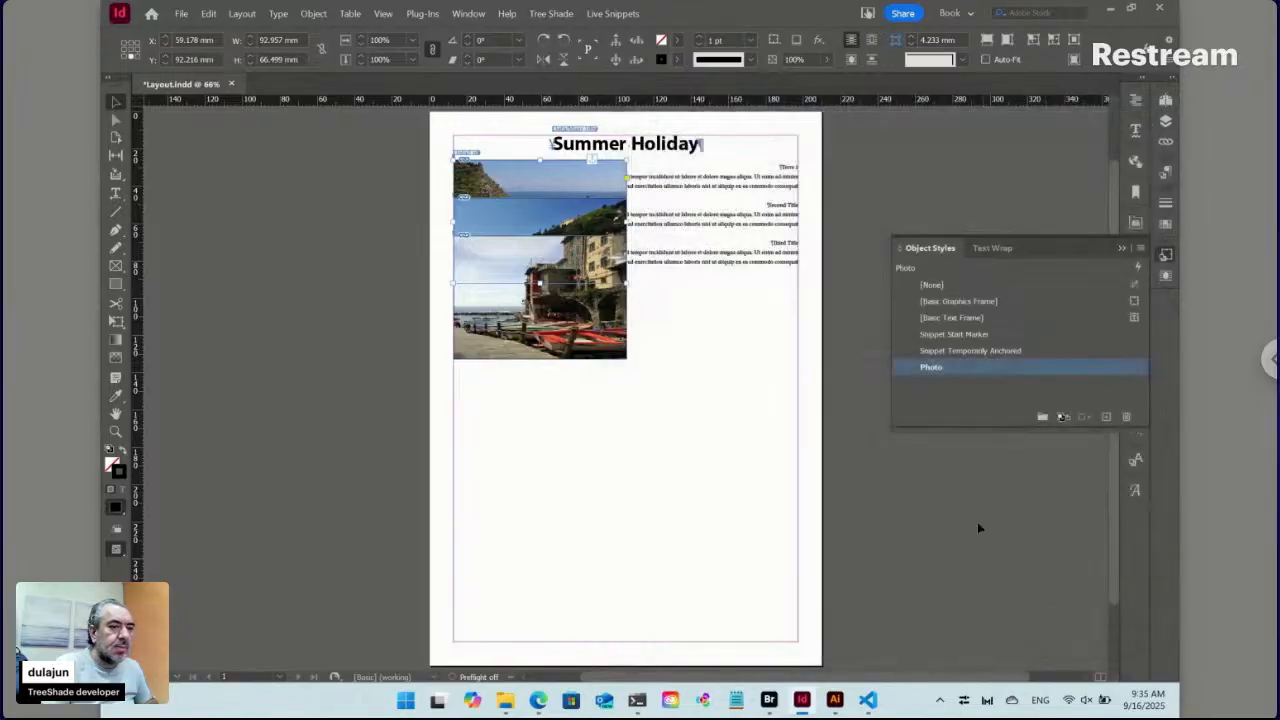
# Wrap text around the first photo's bounding box with a 2 mm offset on all sides, and redefine the Photo object style to match
pyautogui.click(1166, 256)
pyautogui.click(1165, 275)
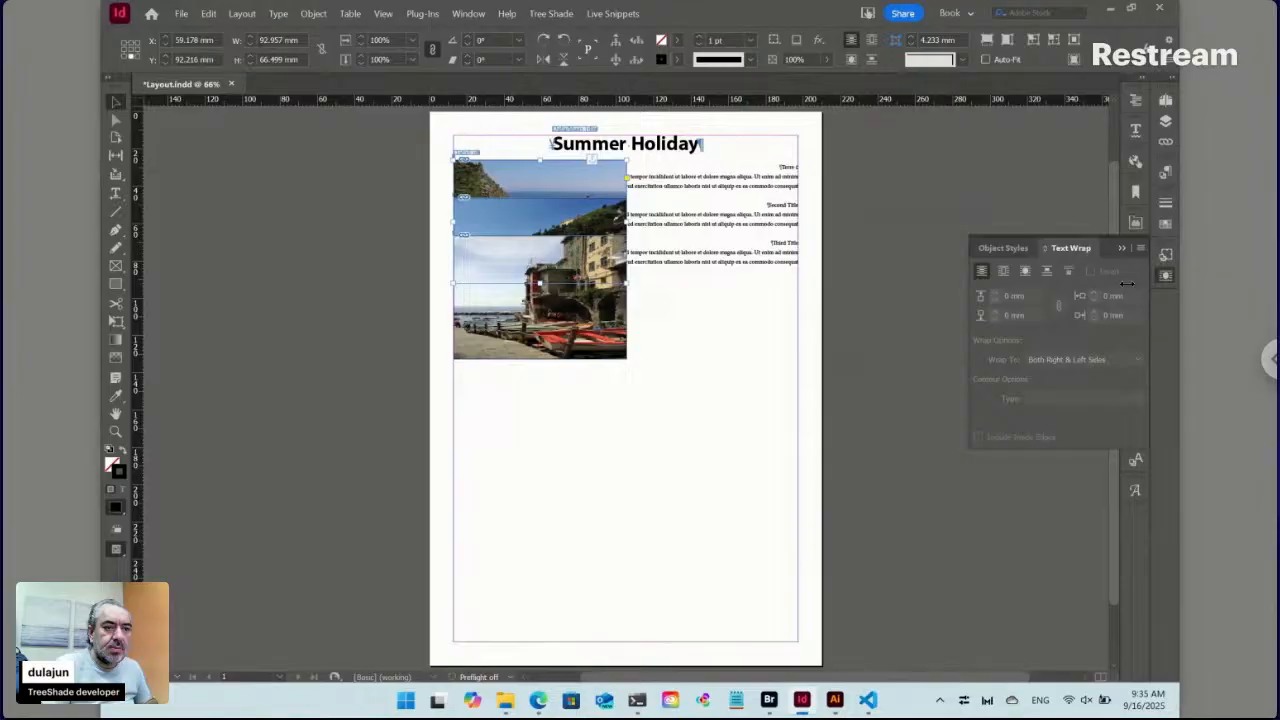
pyautogui.click(1003, 271)
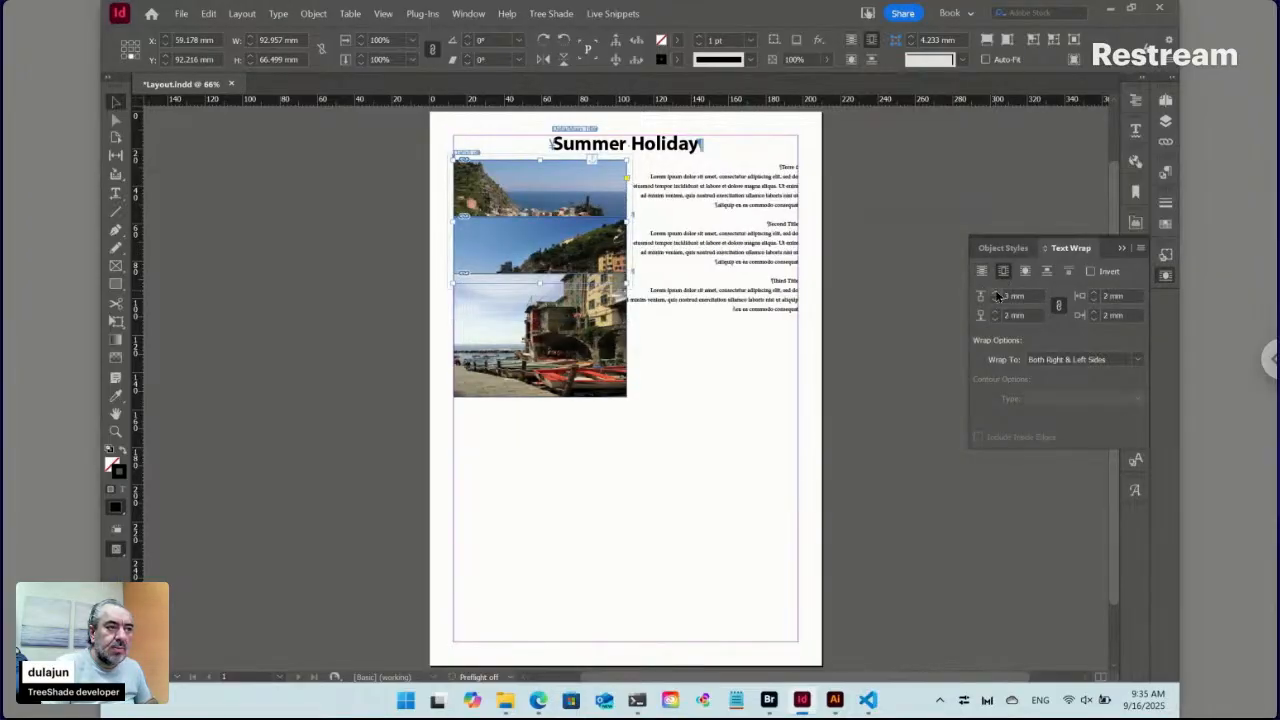
pyautogui.click(1165, 279)
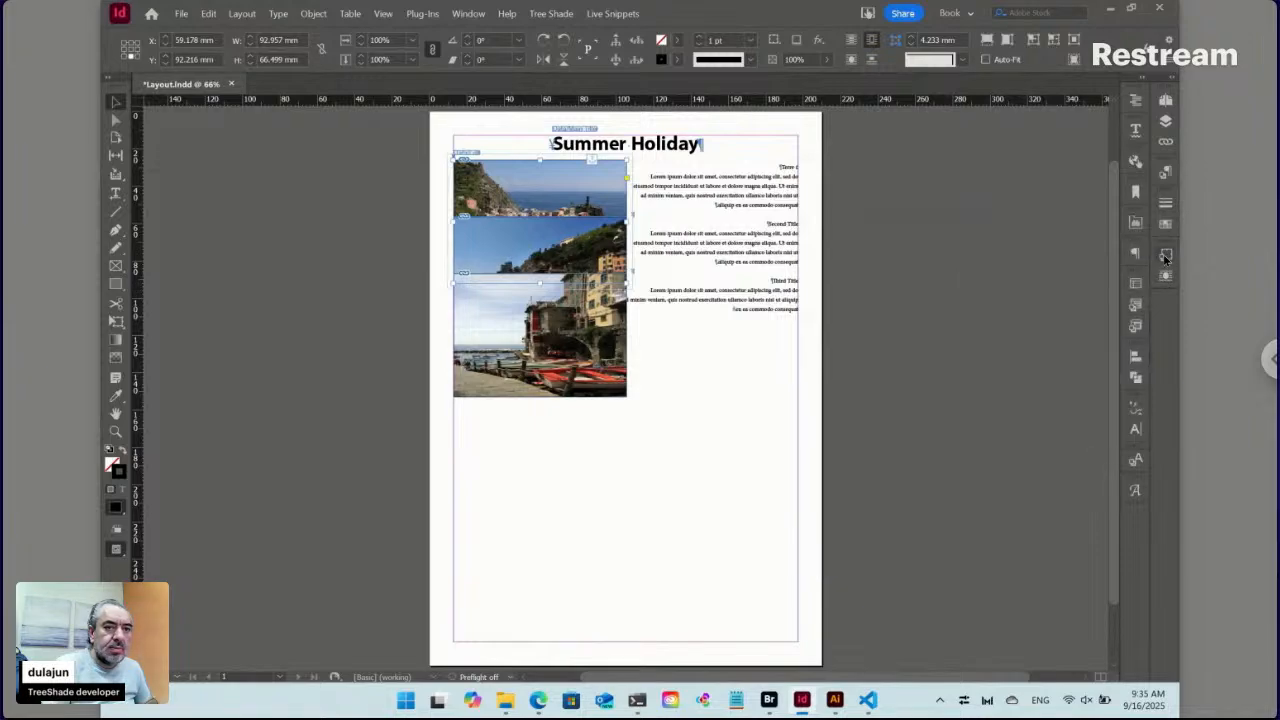
pyautogui.click(1165, 256)
pyautogui.rightClick(939, 369)
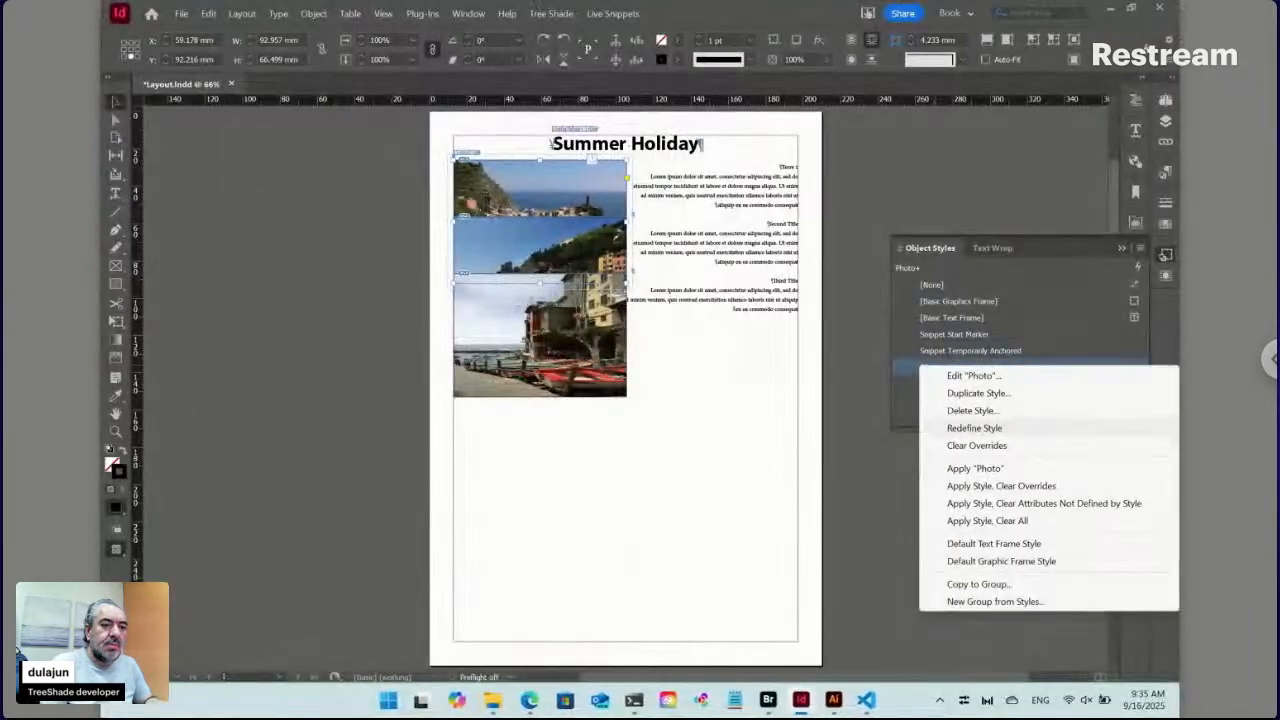
pyautogui.click(977, 432)
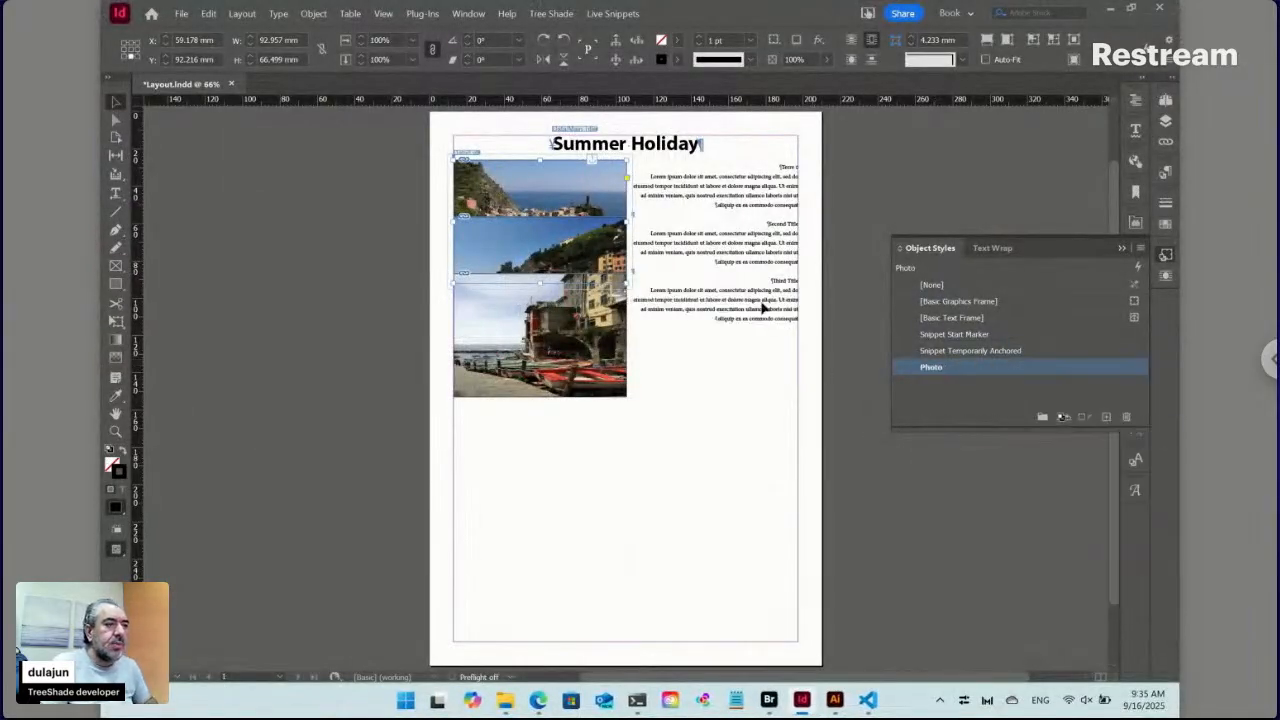
# Format the first title left-to-right in Myriad Pro Bold at 20 pt, and redefine the Title paragraph style to match
pyautogui.click(767, 185)
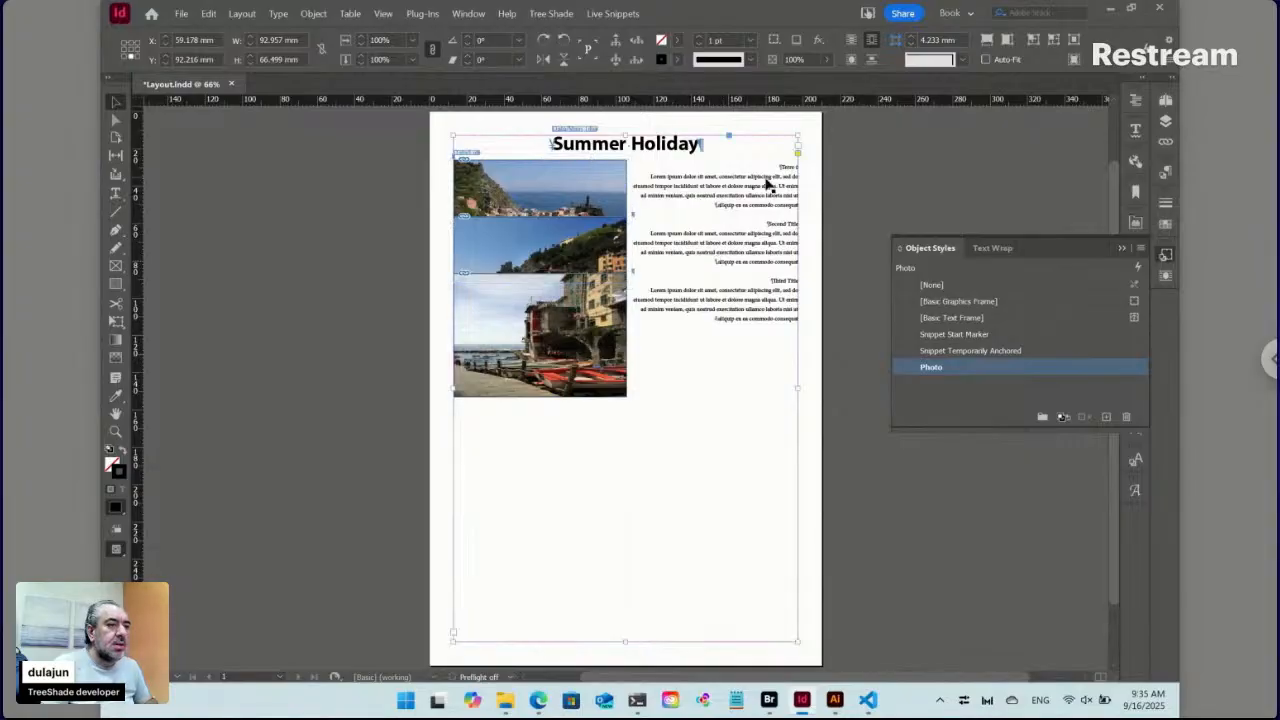
pyautogui.doubleClick(767, 172)
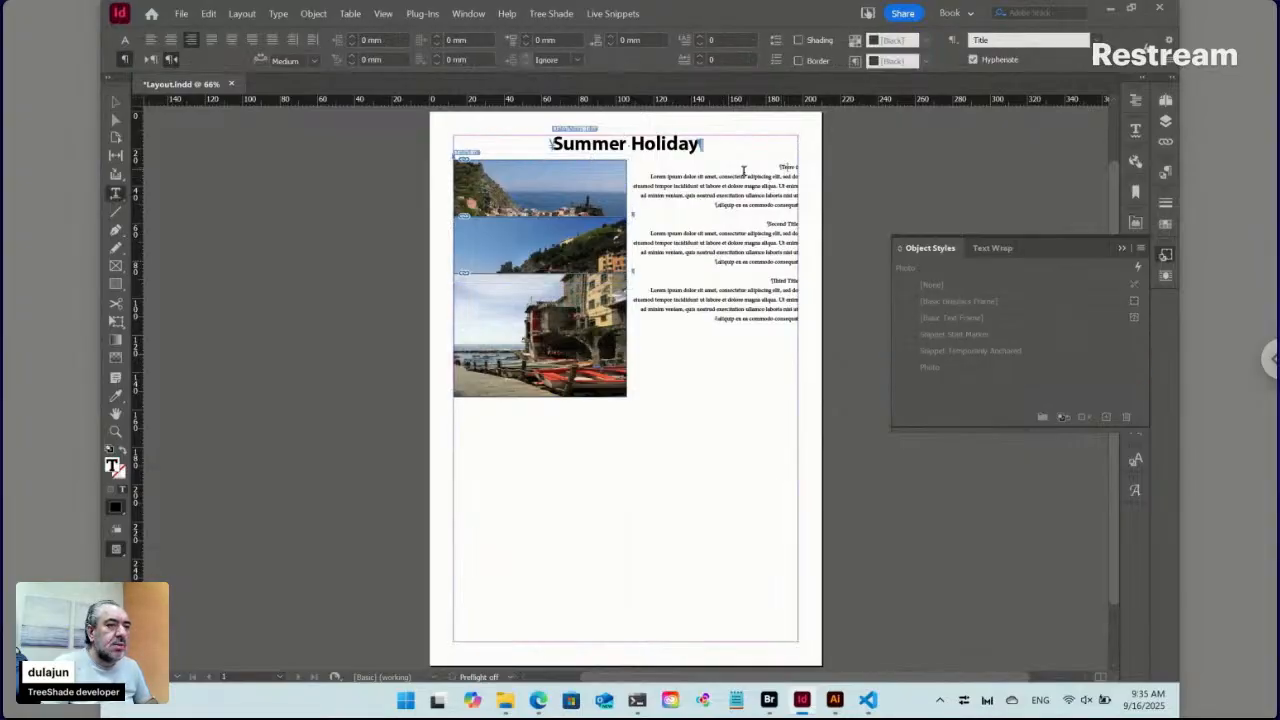
pyautogui.click(148, 61)
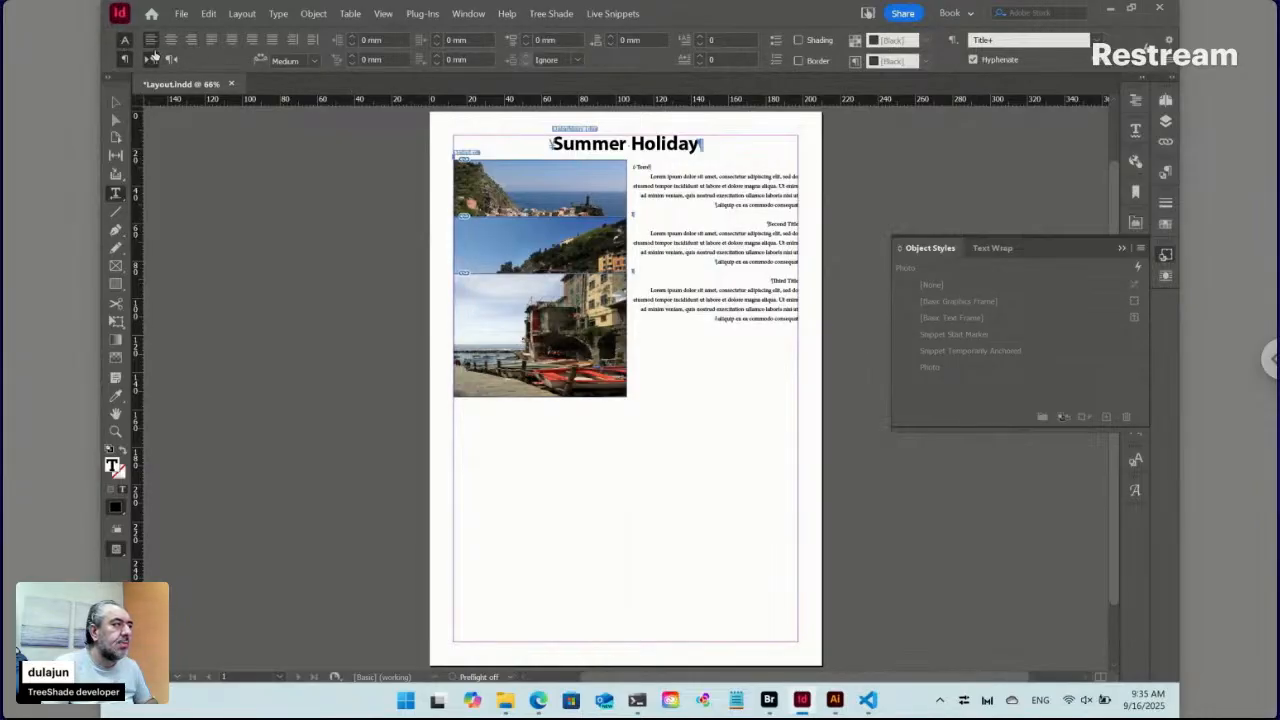
pyautogui.click(125, 43)
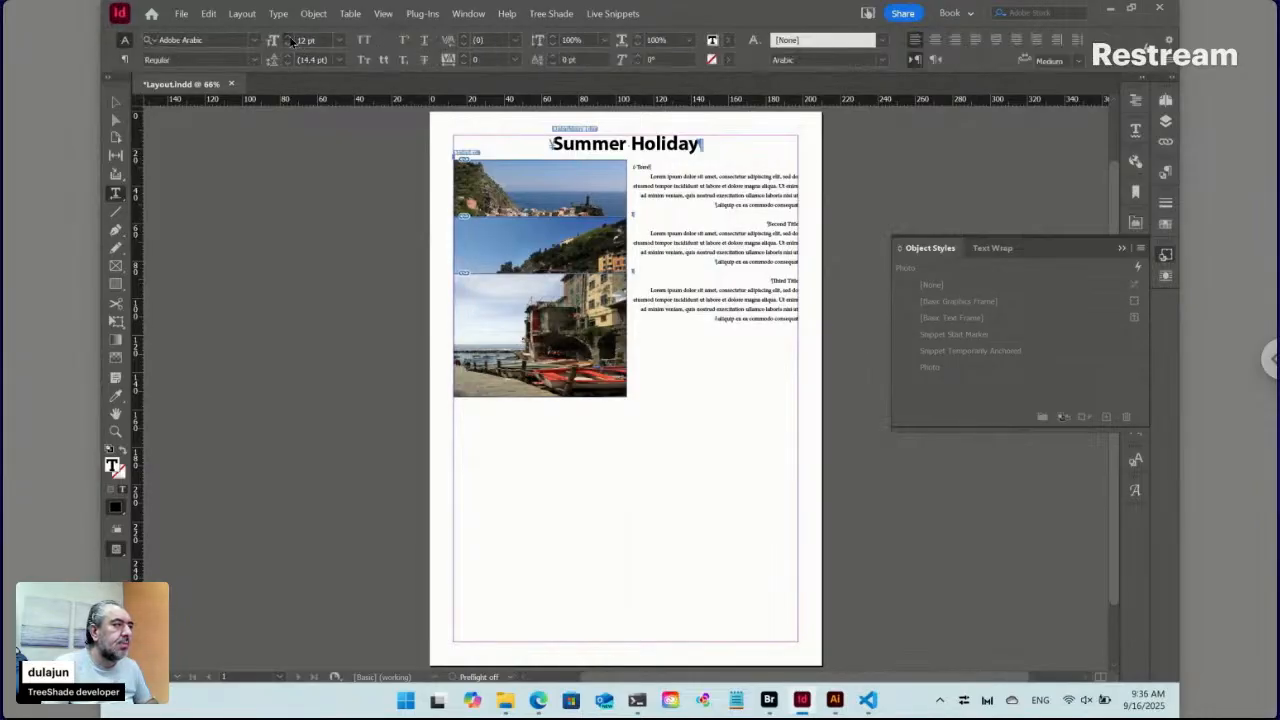
pyautogui.click(228, 40)
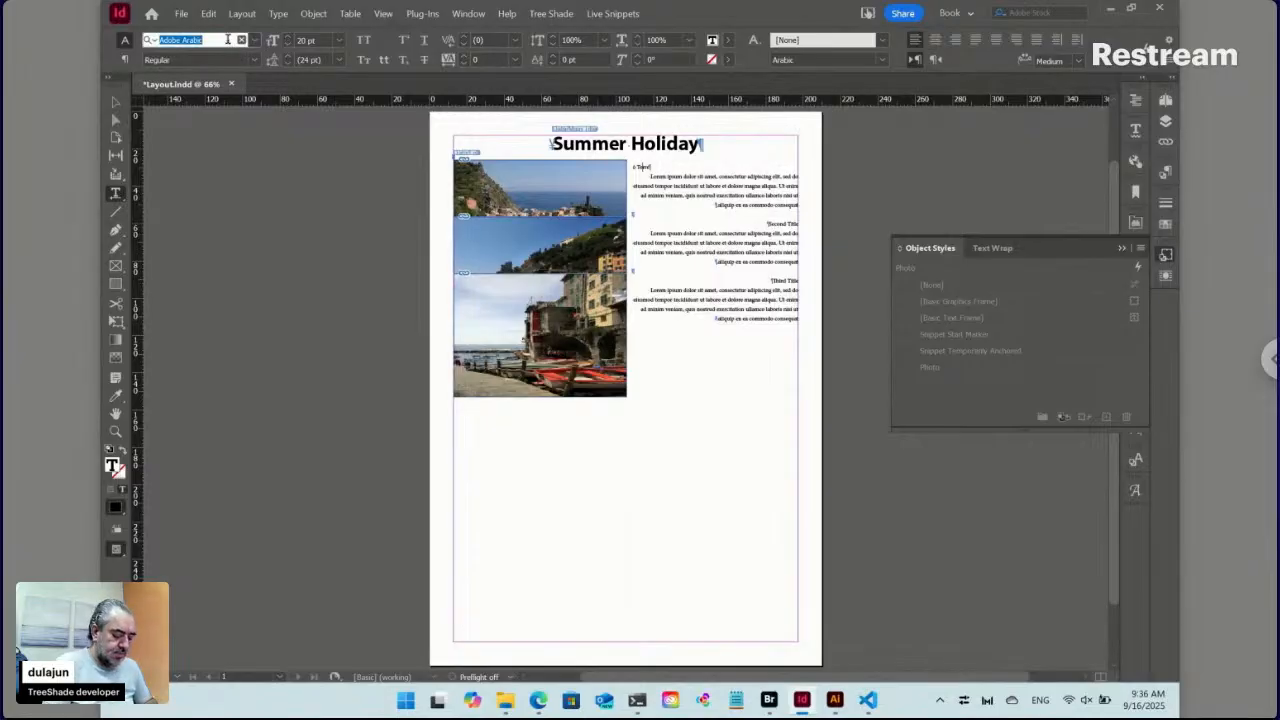
pyautogui.write('myriad pr')
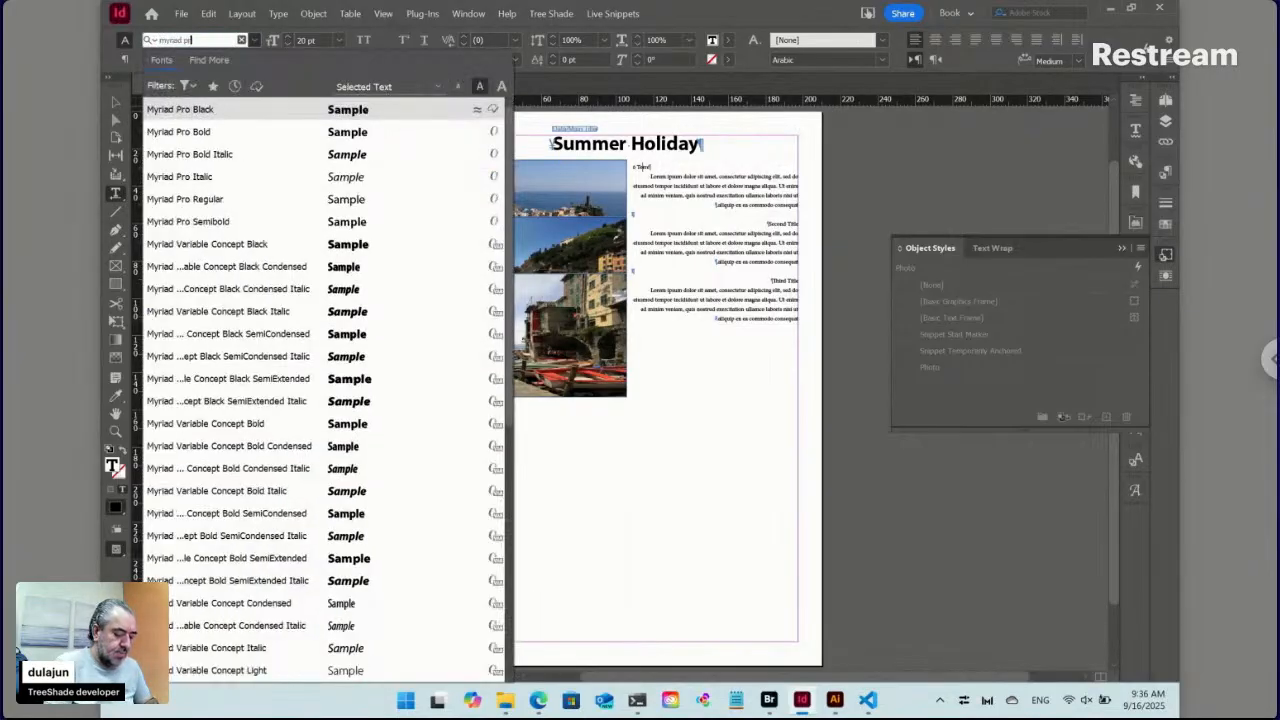
pyautogui.write('o')
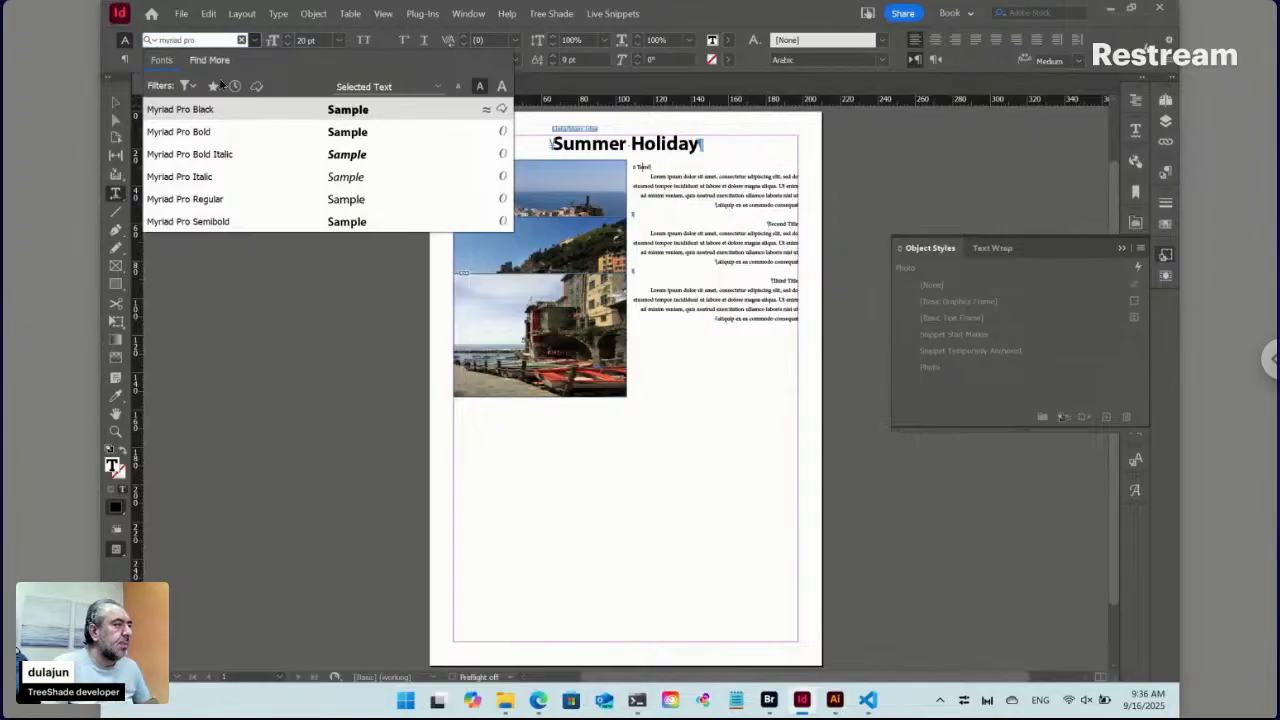
pyautogui.click(218, 131)
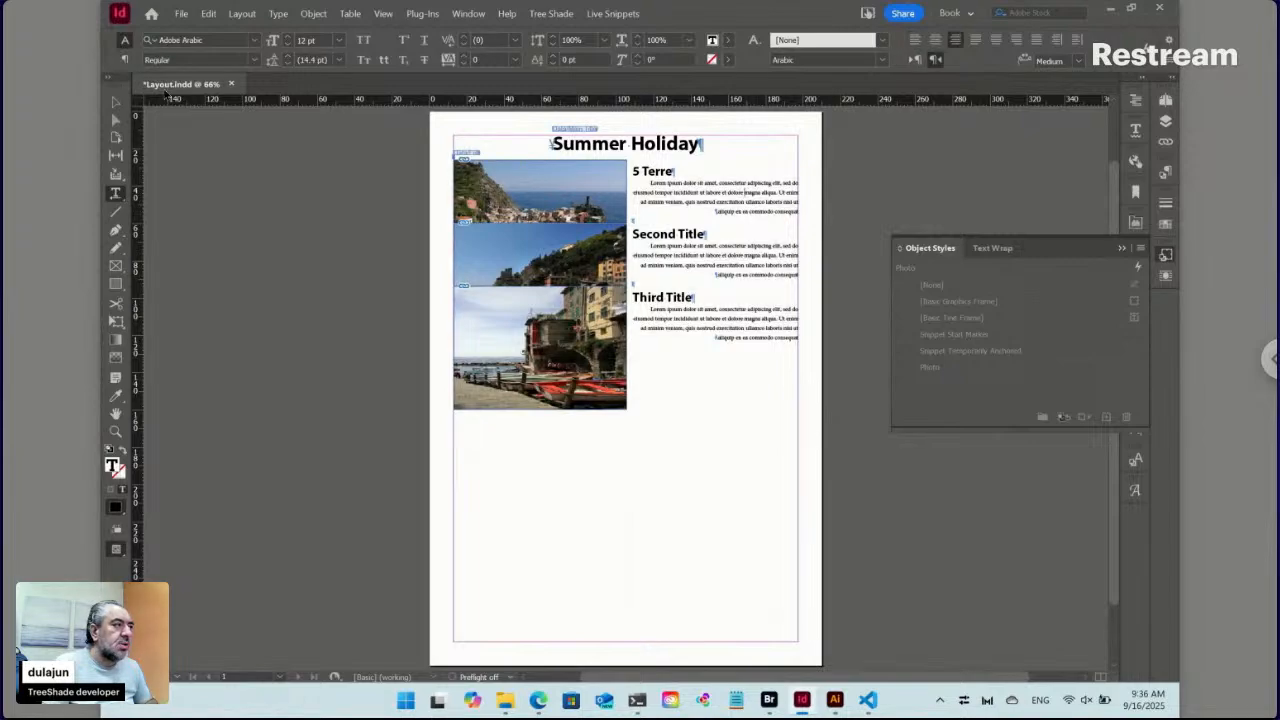
# Format the first description left-aligned and left-to-right in Myriad Pro Regular at 14 pt, and redefine the Description paragraph style to match
pyautogui.click(126, 60)
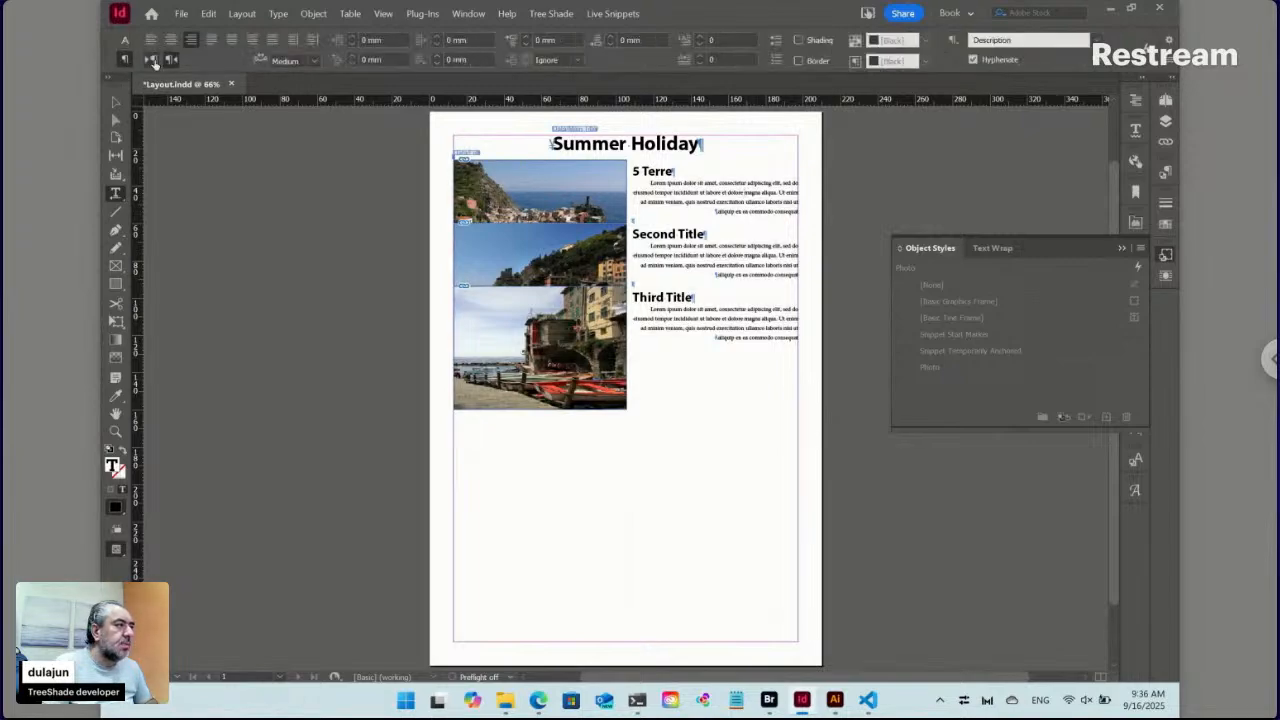
pyautogui.click(150, 40)
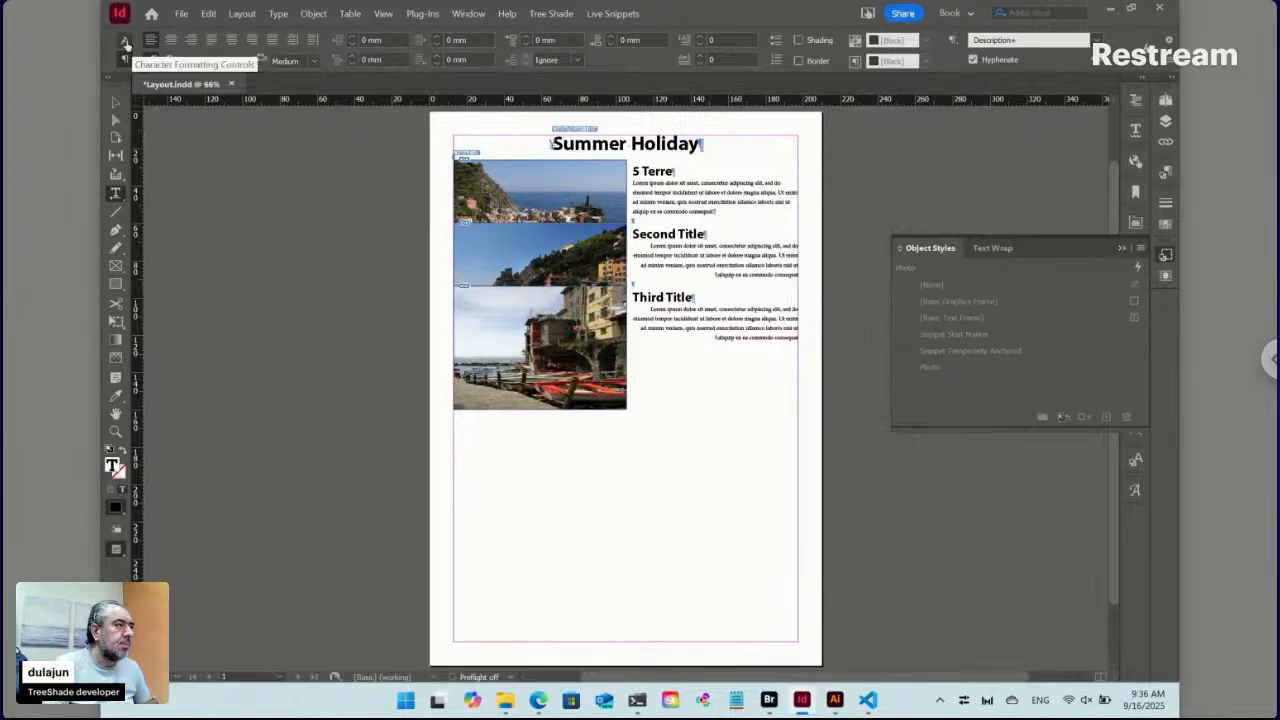
pyautogui.click(125, 42)
pyautogui.click(207, 40)
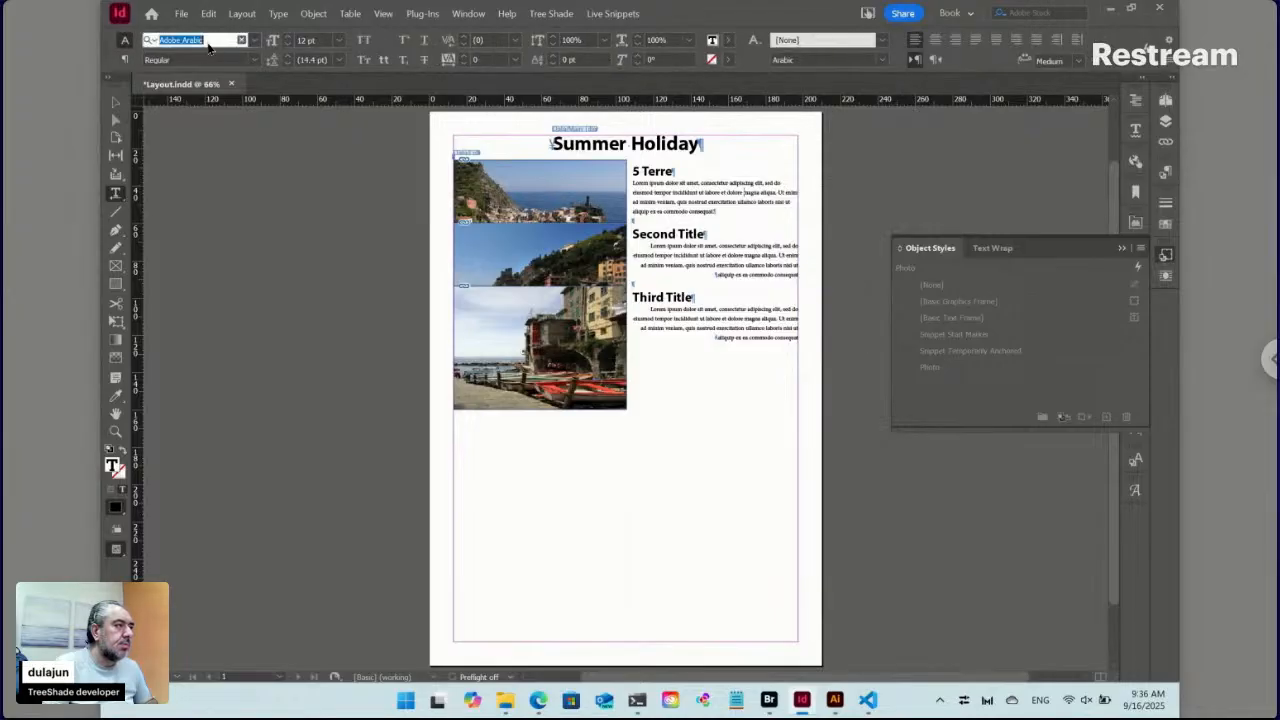
pyautogui.write('riad pro')
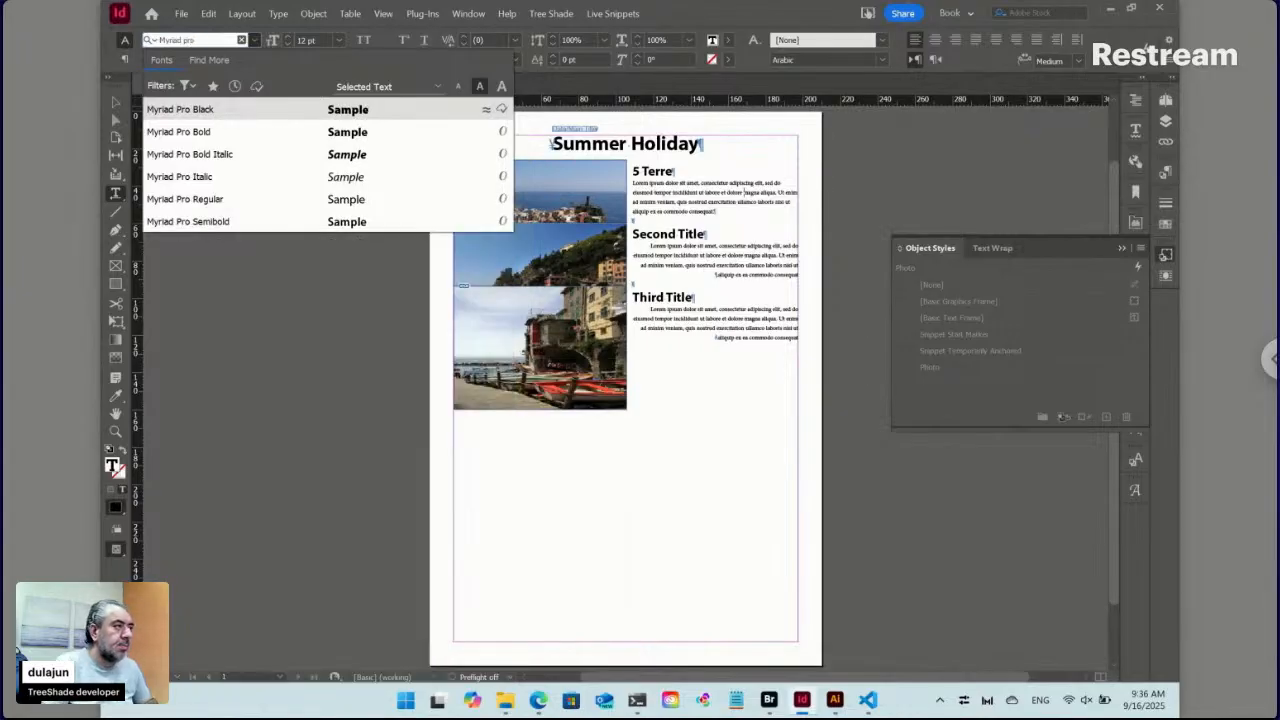
pyautogui.click(217, 199)
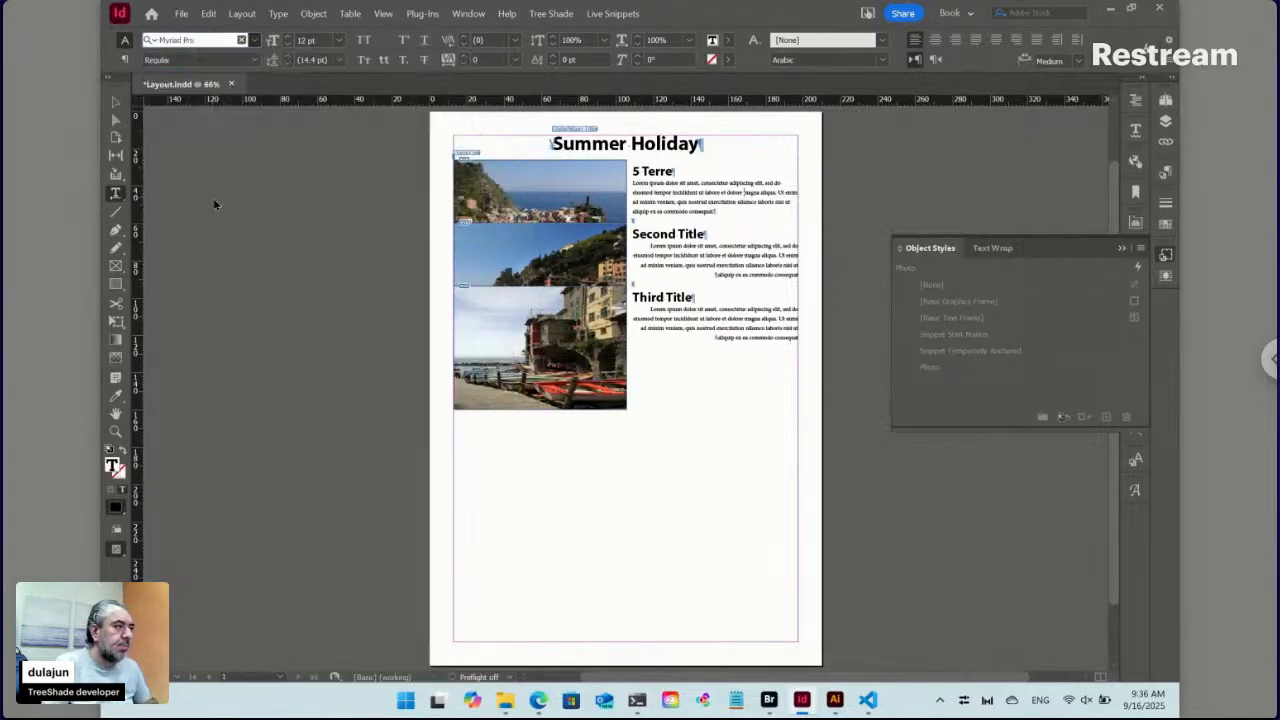
pyautogui.click(287, 36)
pyautogui.click(287, 36)
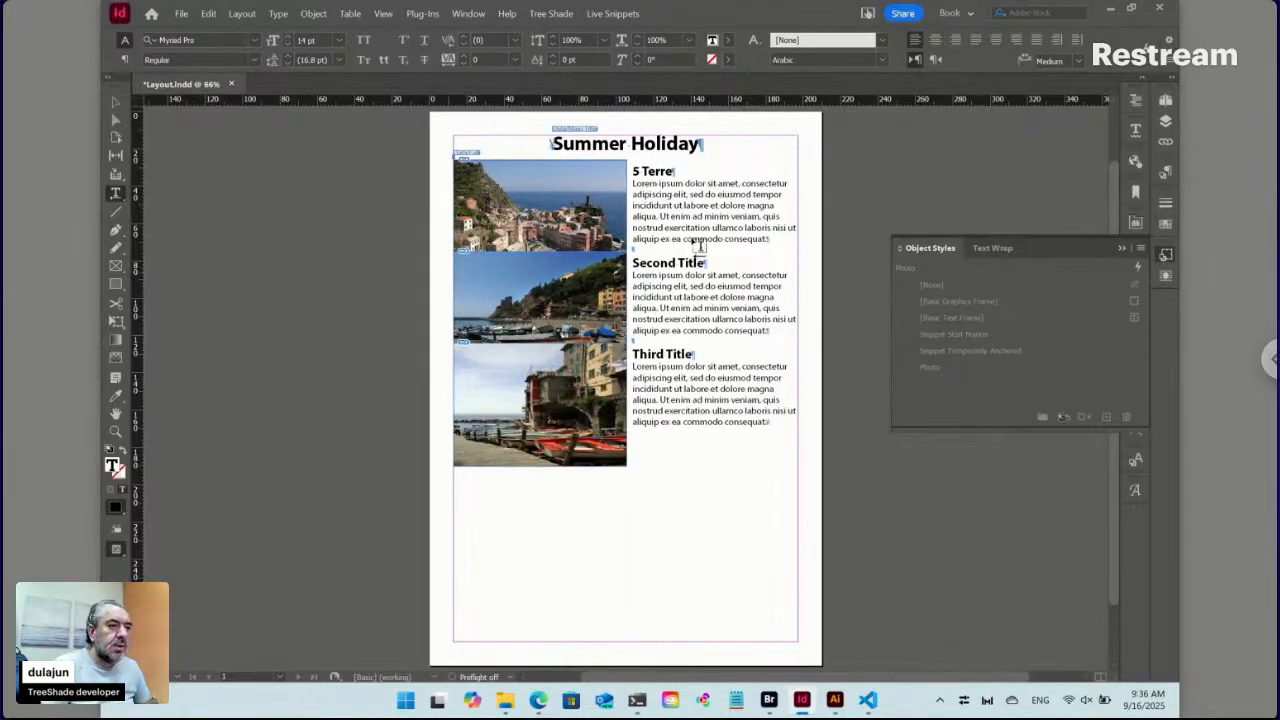
# Check the paragraph formatting settings of the first title
pyautogui.click(659, 172)
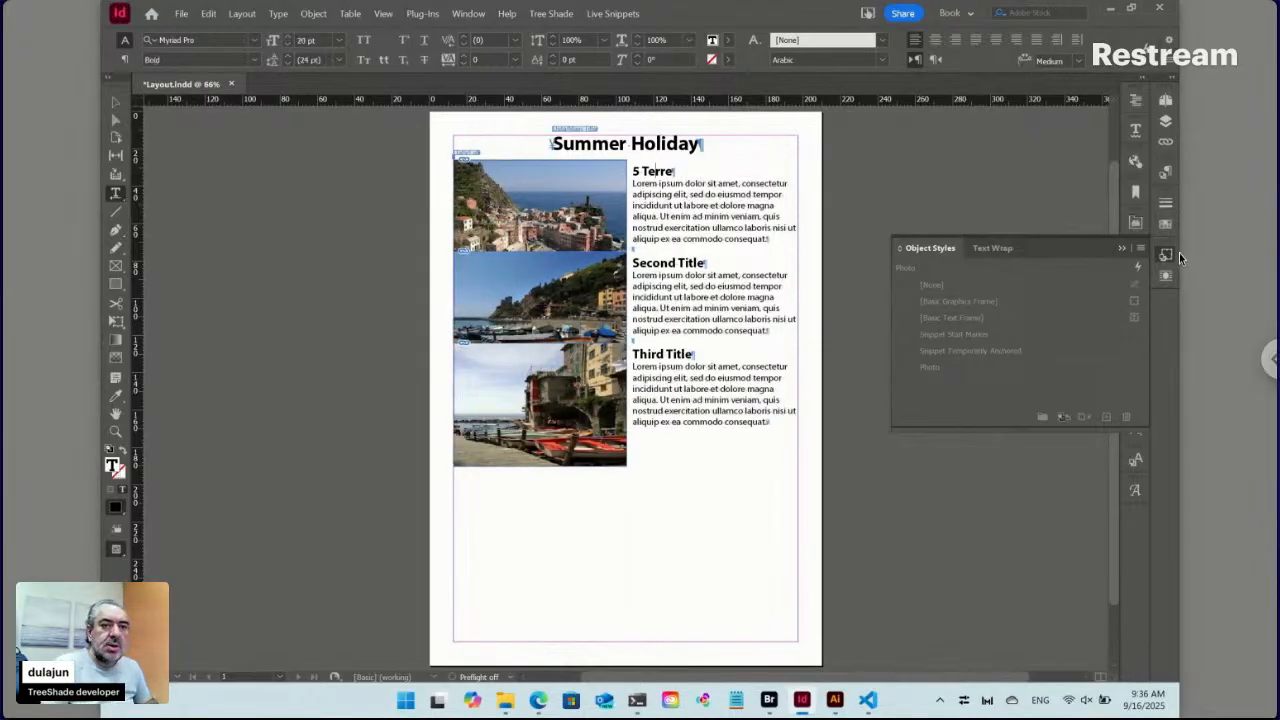
pyautogui.click(1166, 255)
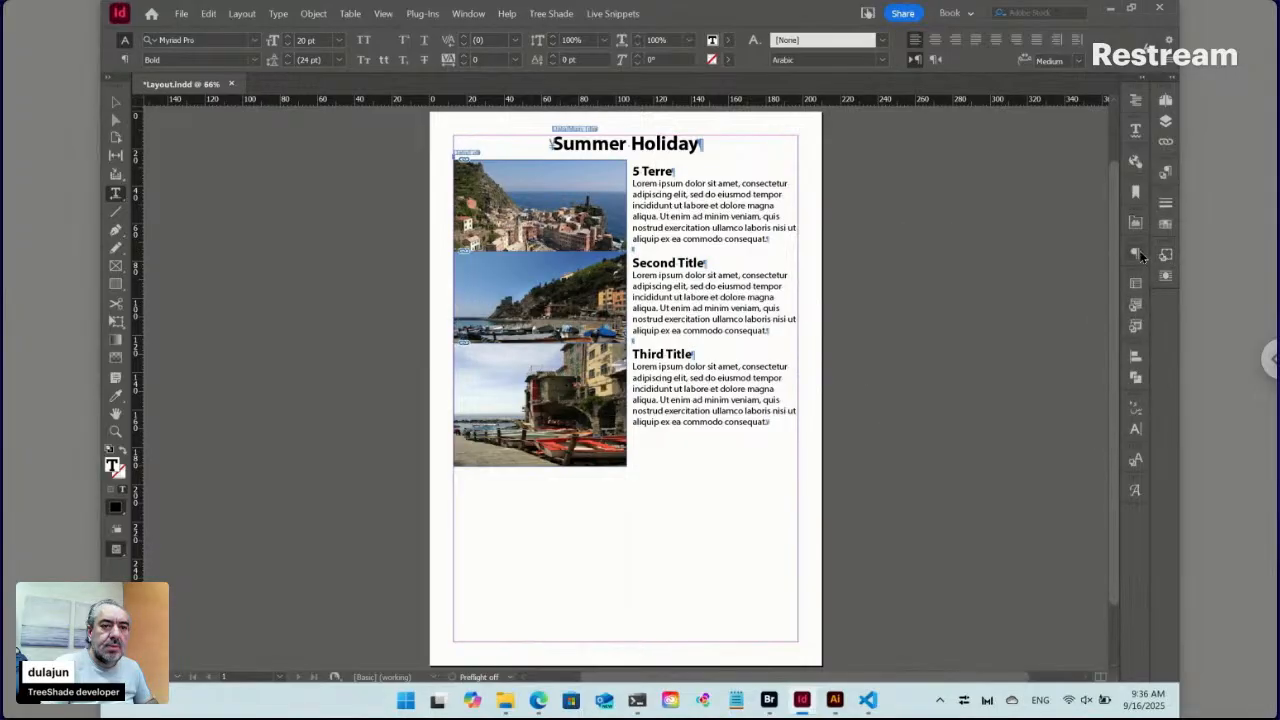
pyautogui.click(1137, 253)
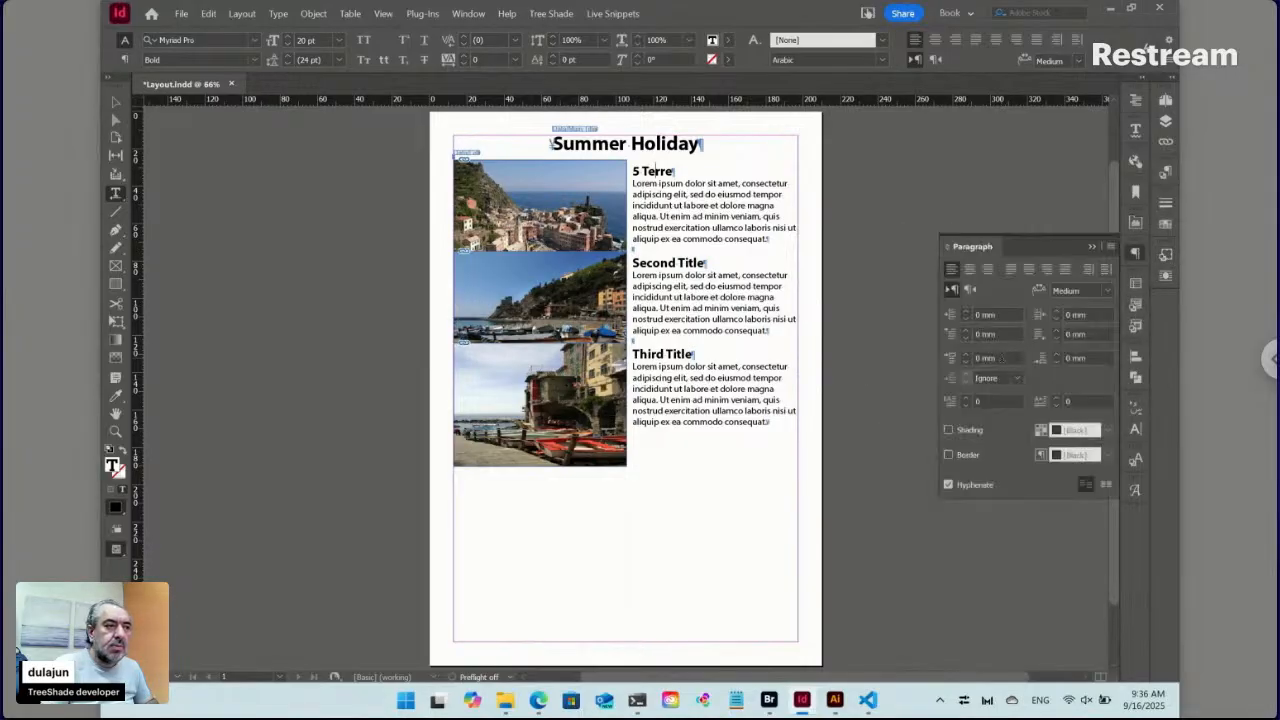
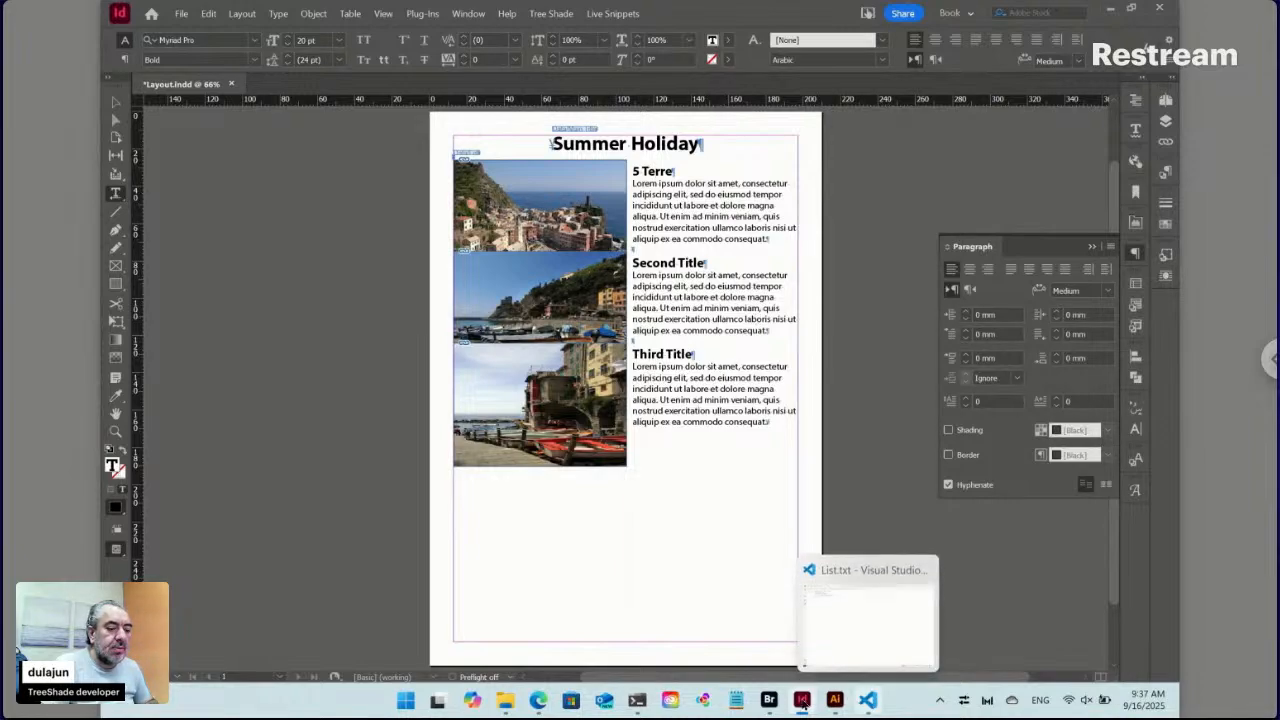
# Switch to Adobe Bridge showing the List folder
pyautogui.moveTo(770, 703)
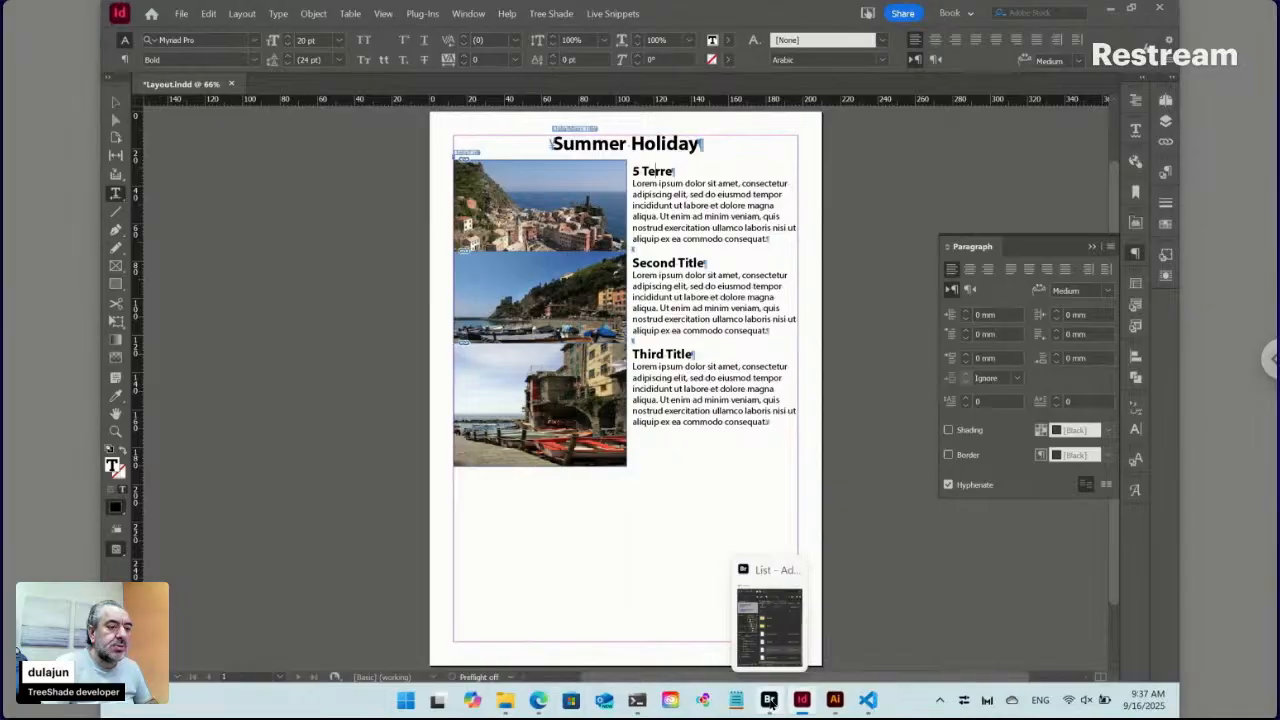
pyautogui.click(770, 703)
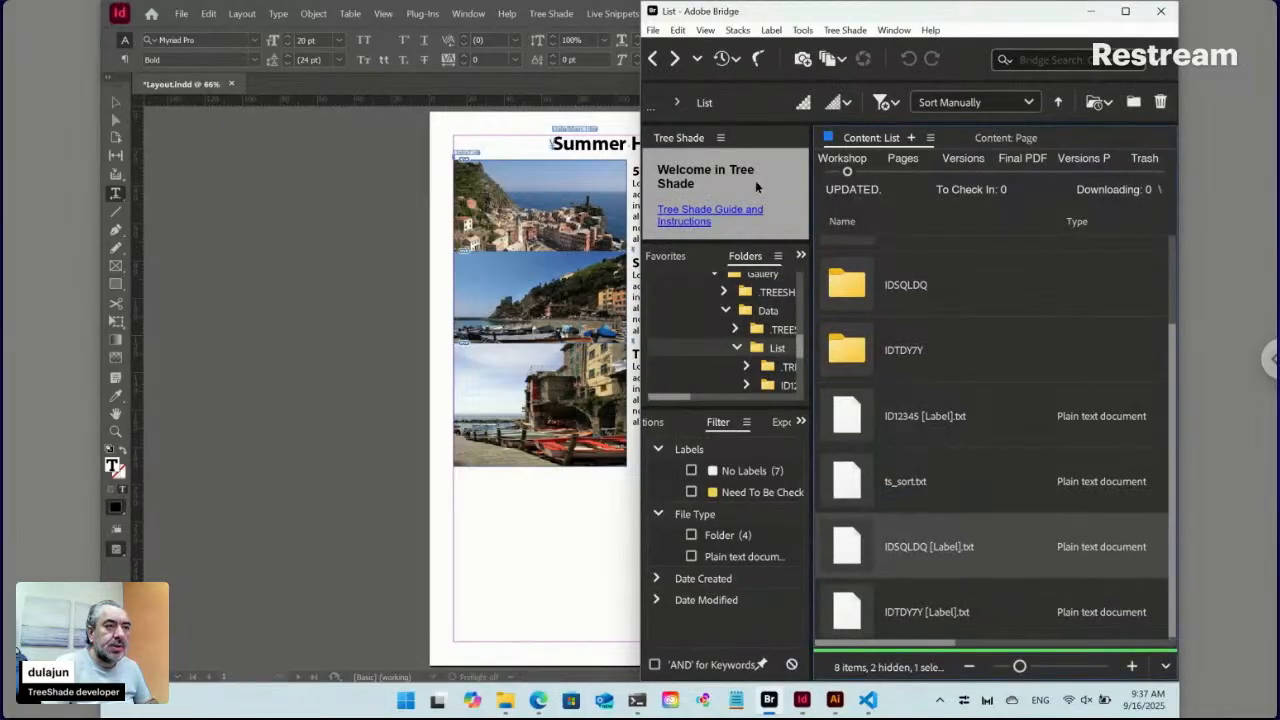
# Go back to the Data folder and open List.txt in Visual Studio Code
pyautogui.click(653, 58)
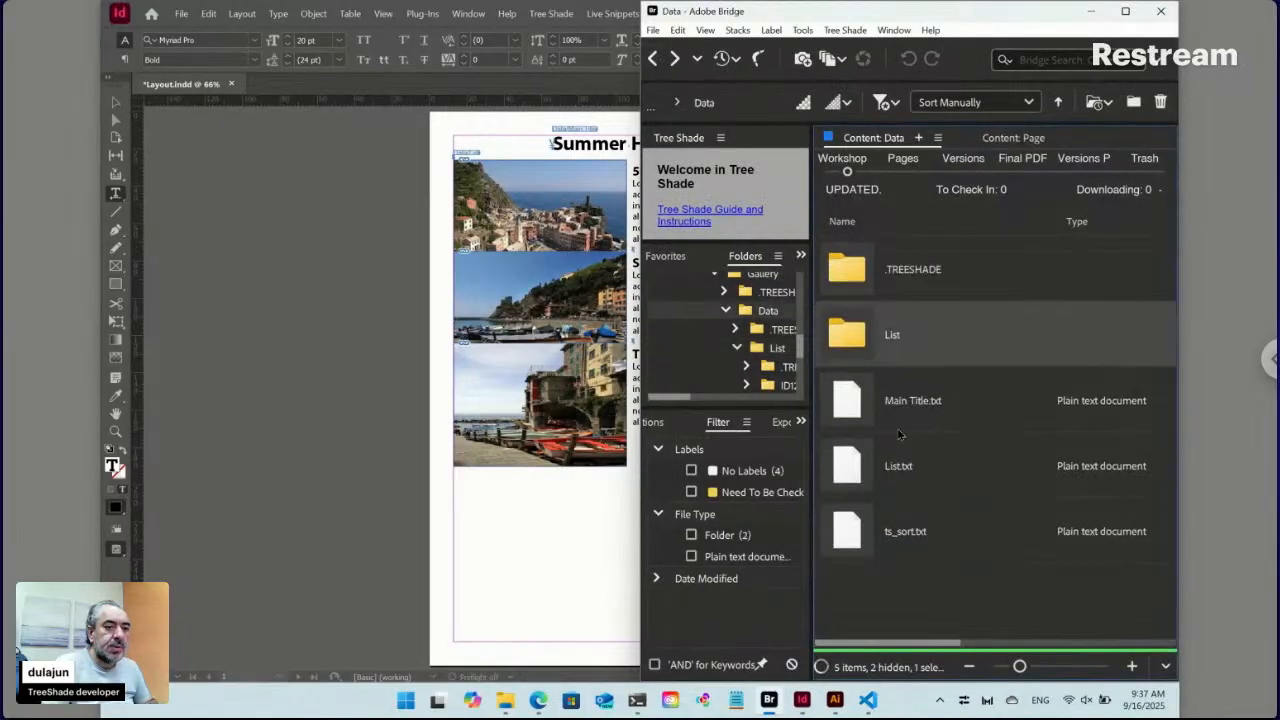
pyautogui.click(906, 470)
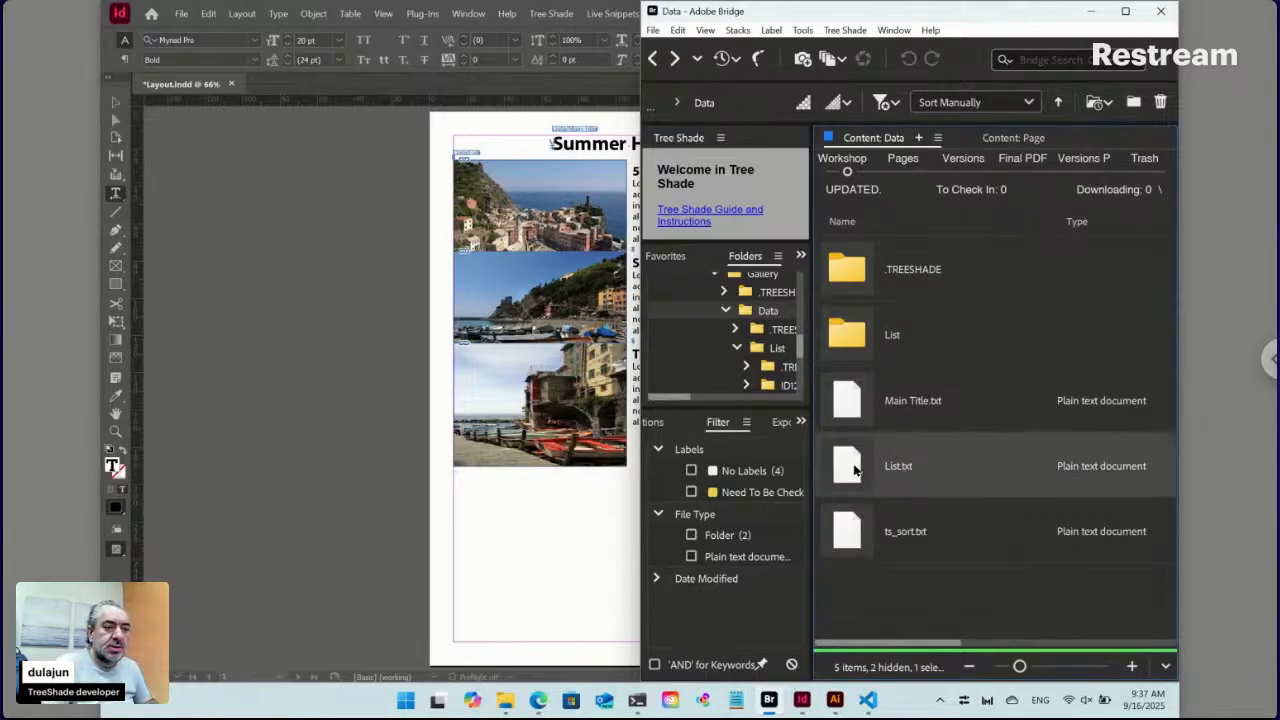
pyautogui.moveTo(885, 462); pyautogui.dragTo(606, 337)
pyautogui.hotkey('alt', 'Tab')
pyautogui.hotkey('alt', 'Tab')
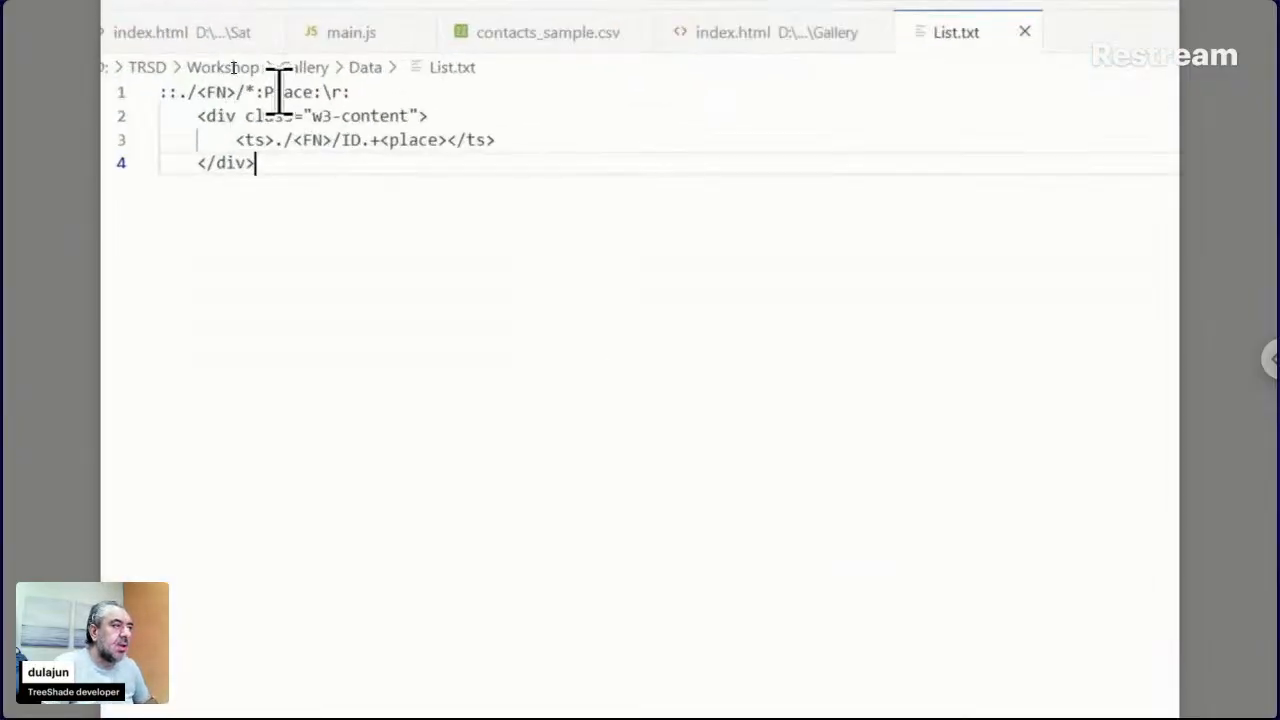
# Replace "\r" with "cells|" after "Place:" in the first line of List.txt, and save the file
pyautogui.click(321, 93)
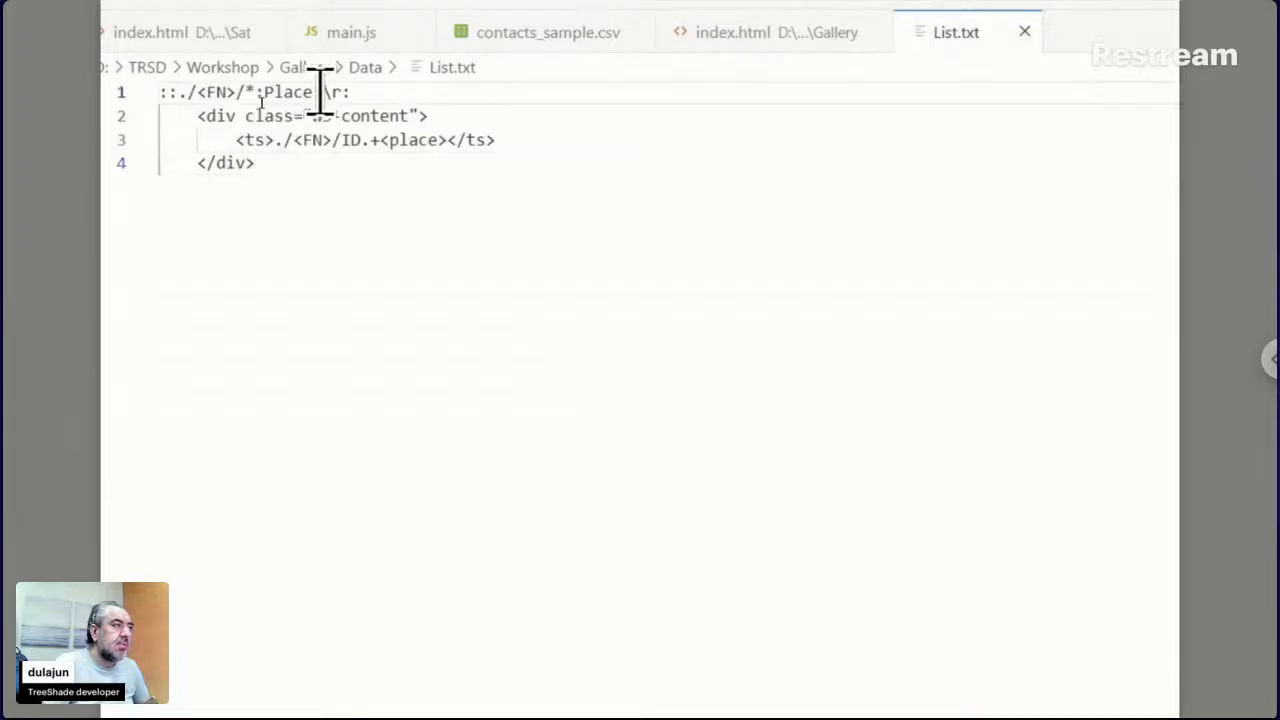
pyautogui.hotkey('shift', 'Right')
pyautogui.hotkey('shift', 'Right')
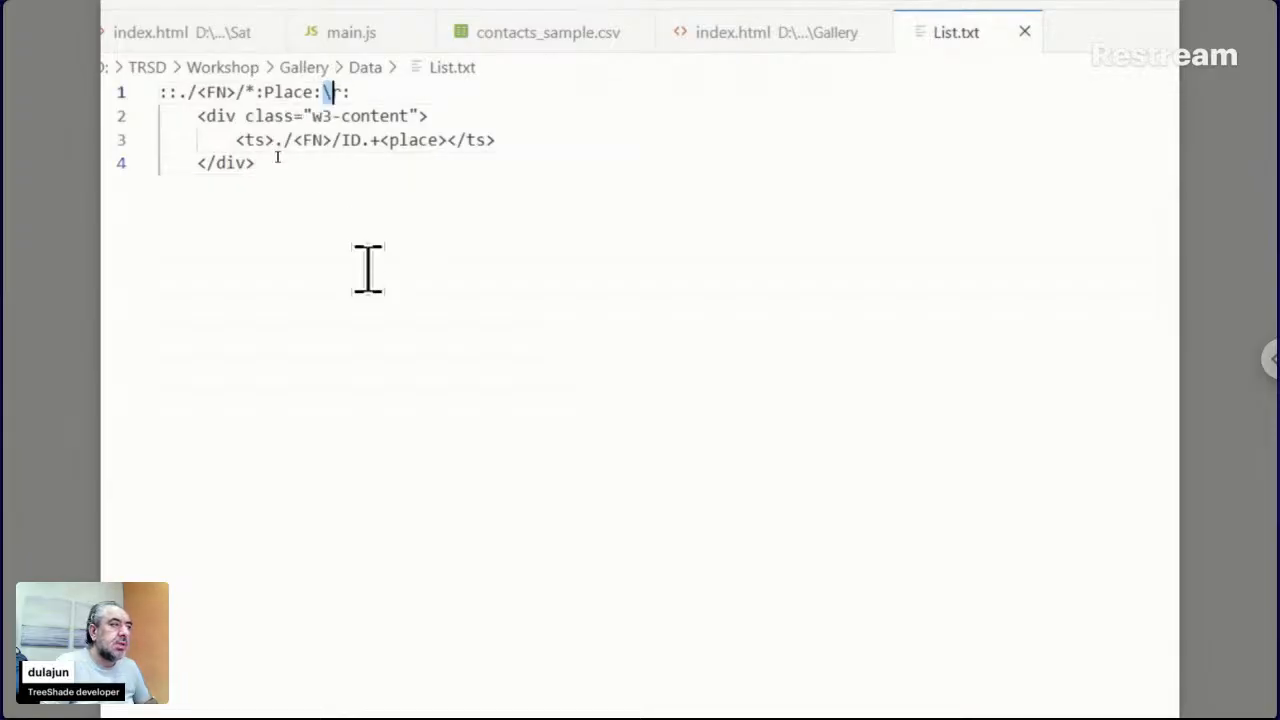
pyautogui.write('cells')
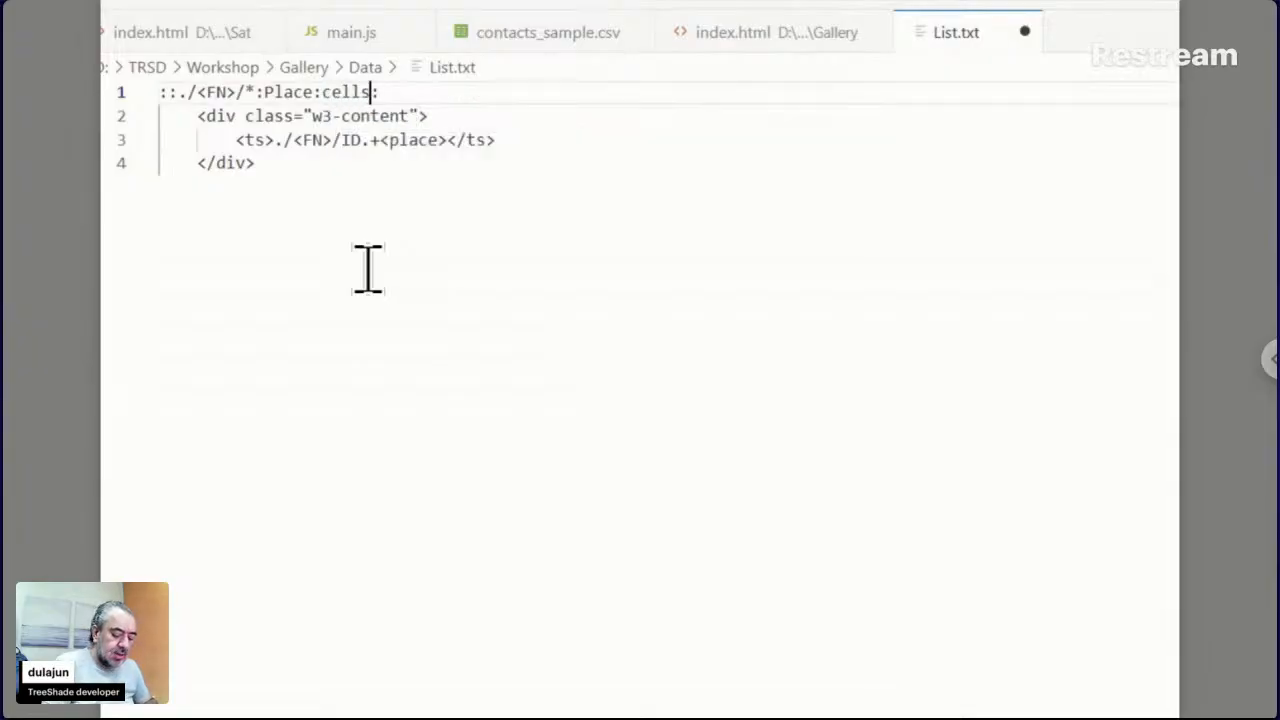
pyautogui.write('|')
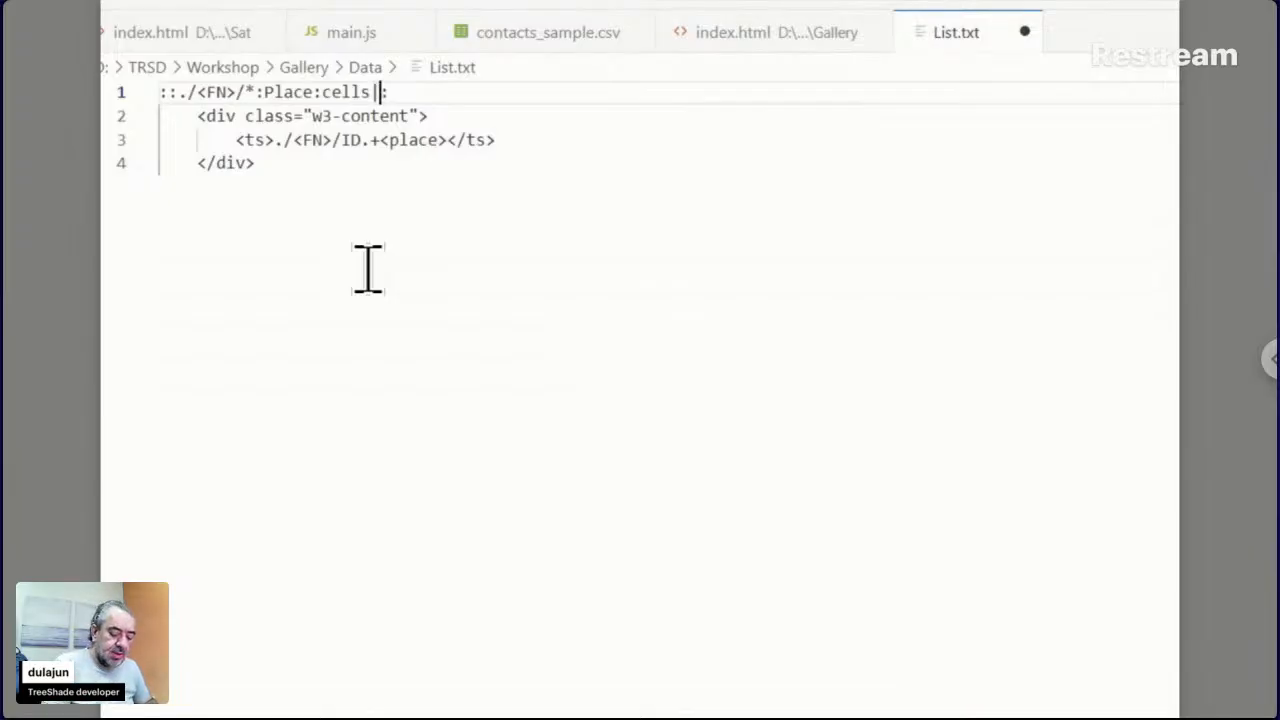
pyautogui.press('BackSpace')
pyautogui.write('-')
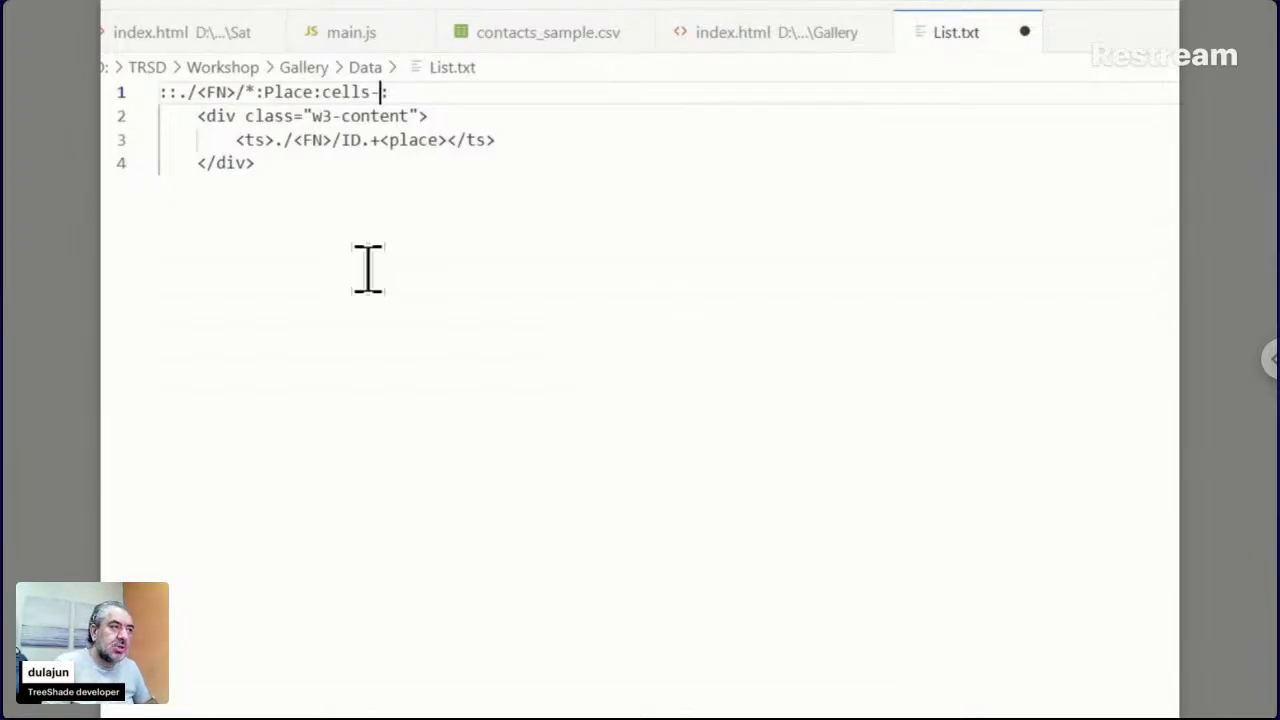
pyautogui.press('BackSpace')
pyautogui.write('|')
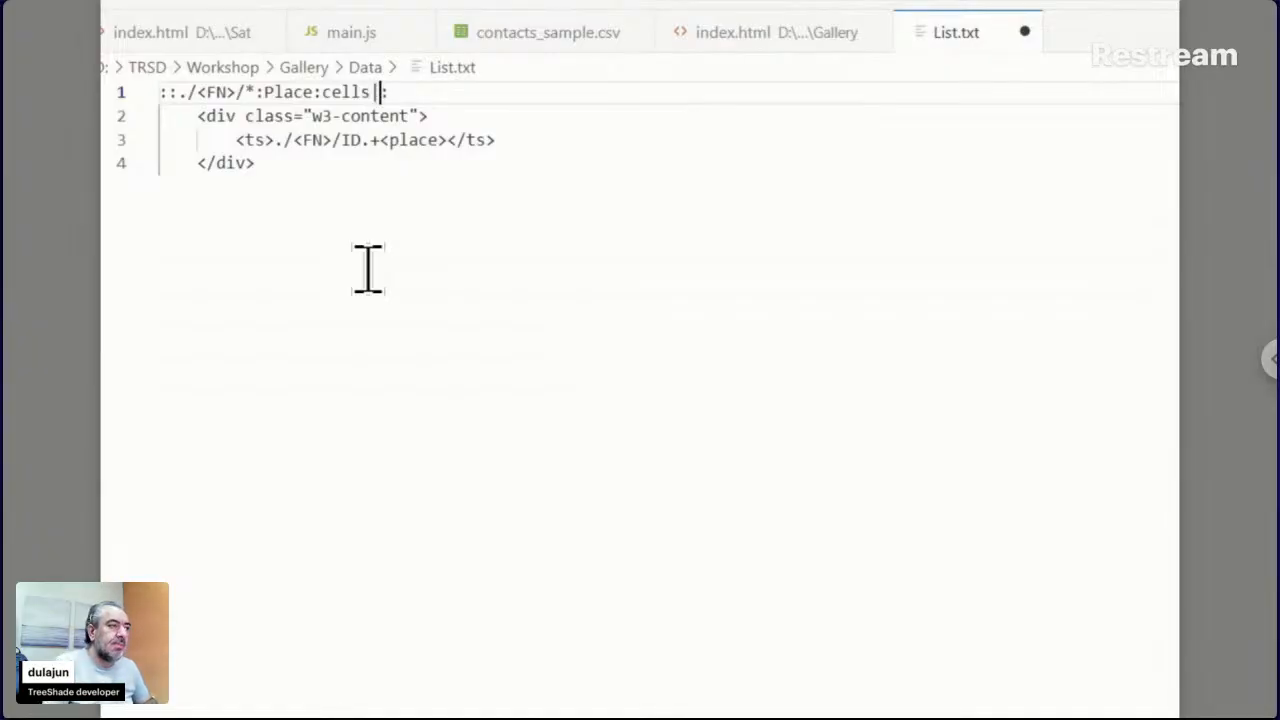
pyautogui.hotkey('ctrl', 's')
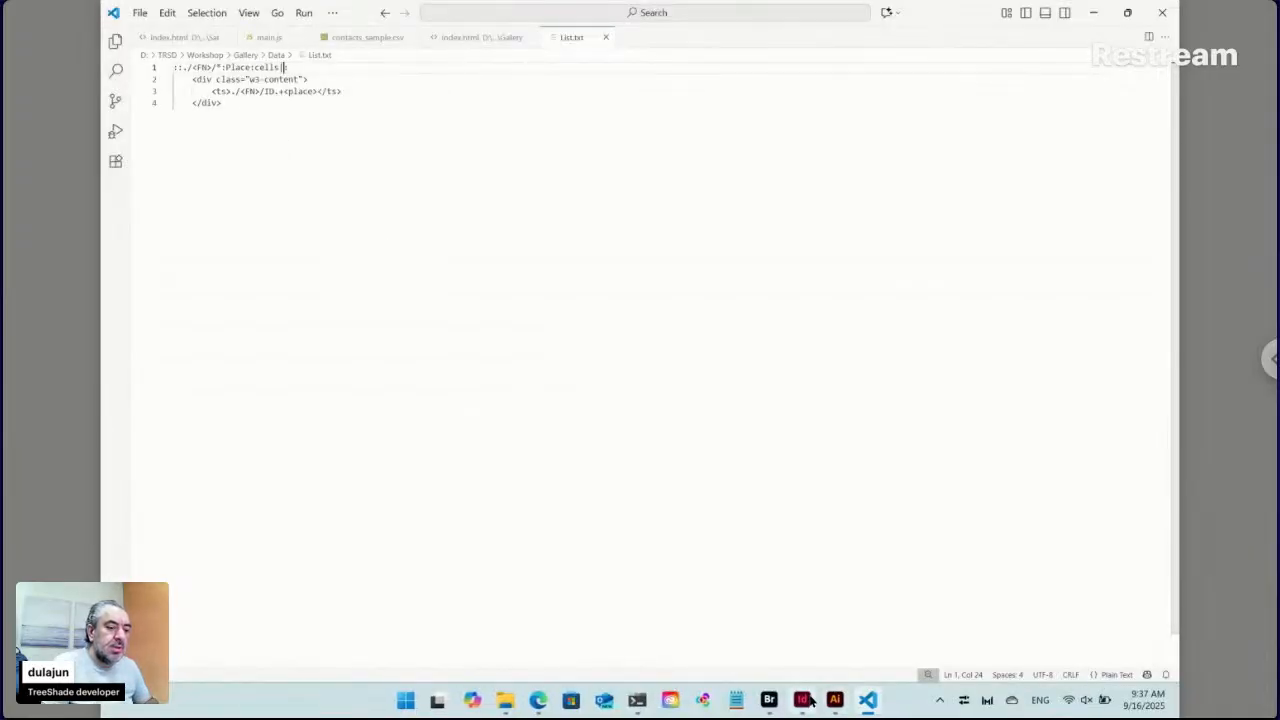
# Switch to InDesign and update the selected live snippet in the layout
pyautogui.click(804, 699)
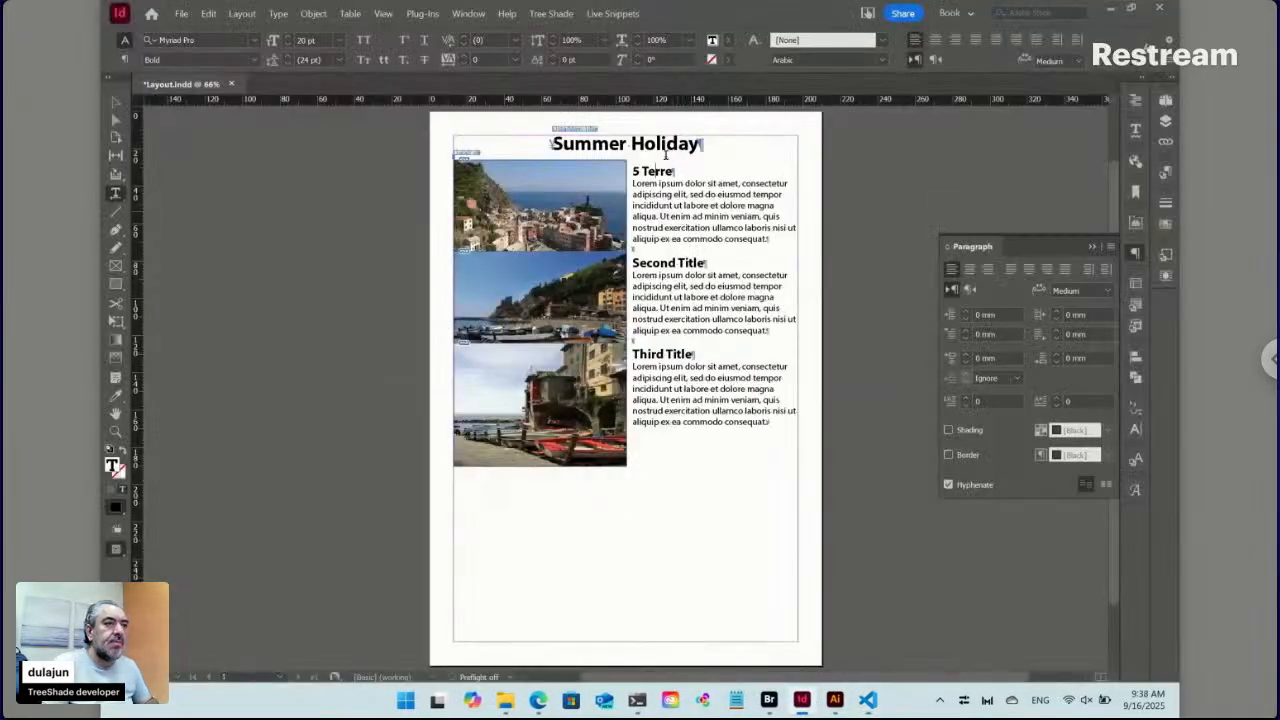
pyautogui.click(614, 13)
pyautogui.moveTo(648, 110)
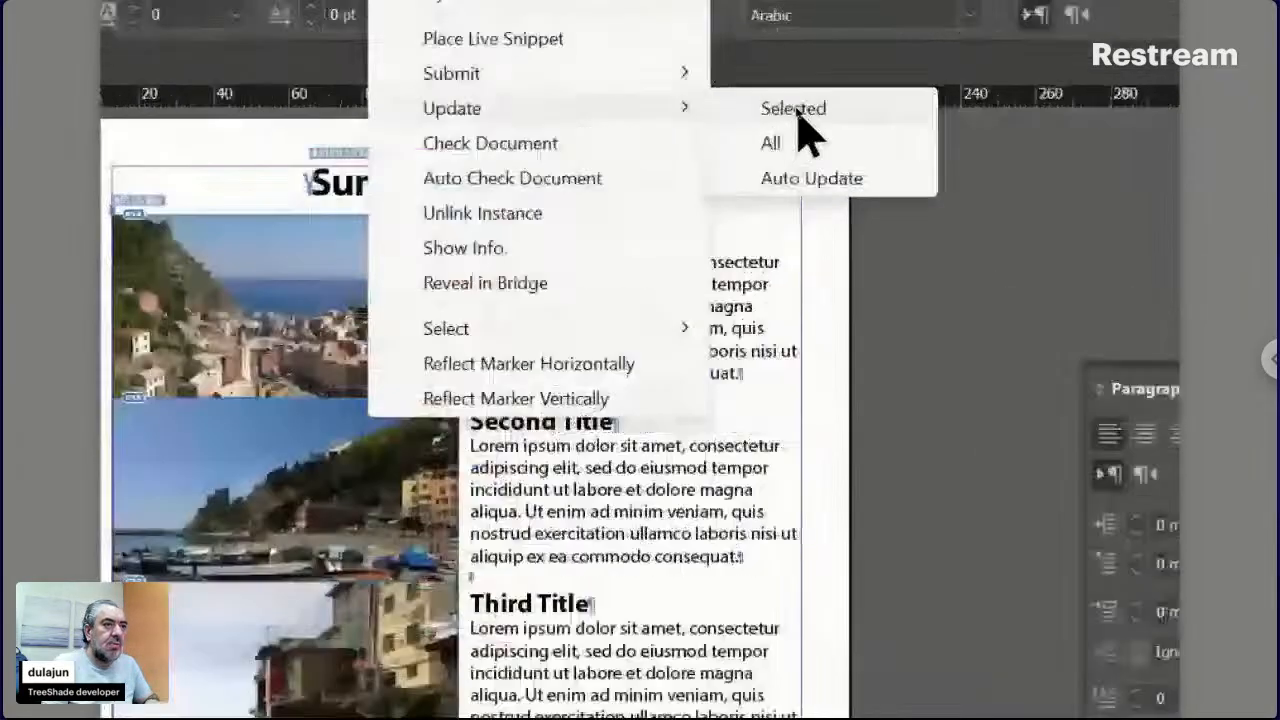
pyautogui.click(794, 107)
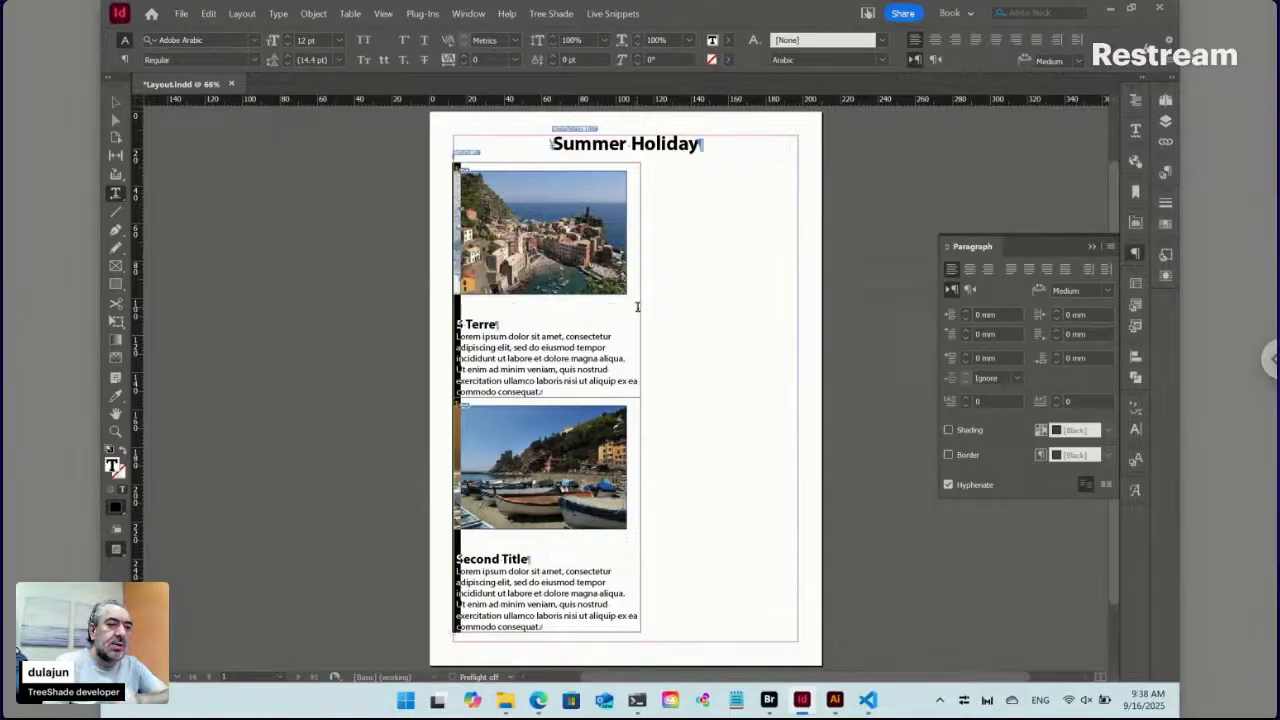
# Switch to Visual Studio Code, append "-" to the first line of List.txt, and add "::List:Table:-" as the second line
pyautogui.click(867, 699)
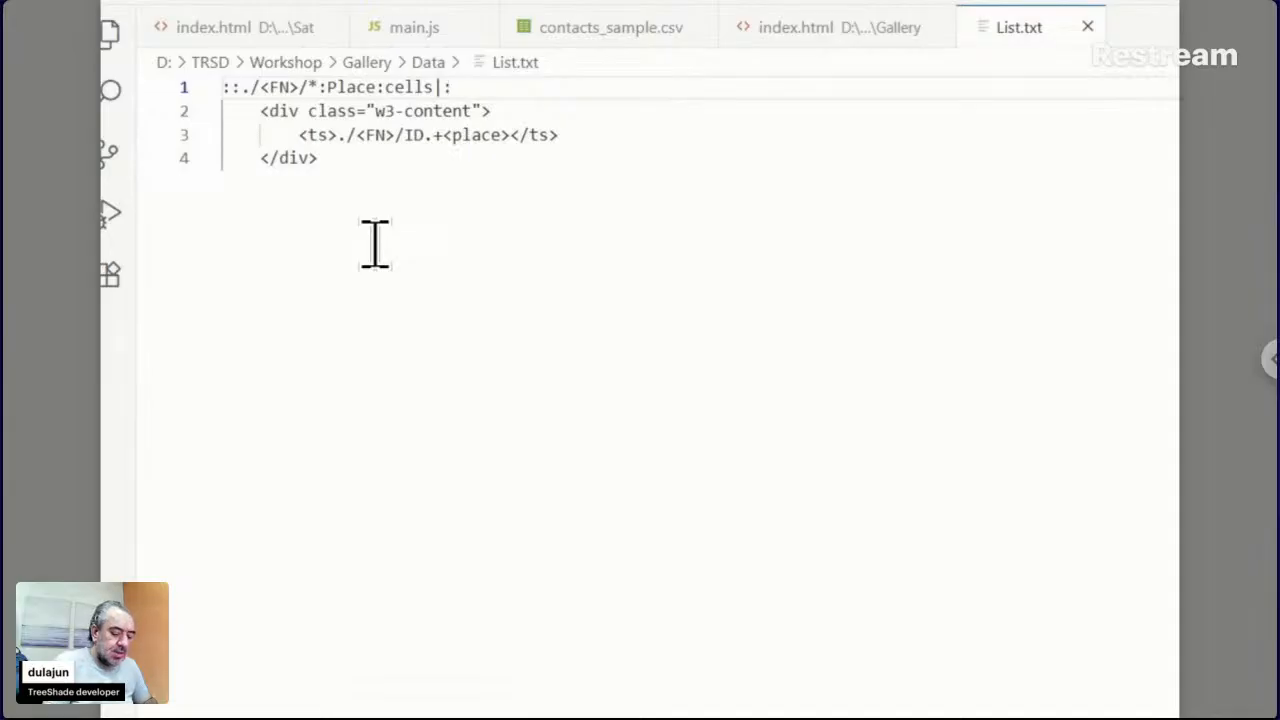
pyautogui.write('-')
pyautogui.press('Return')
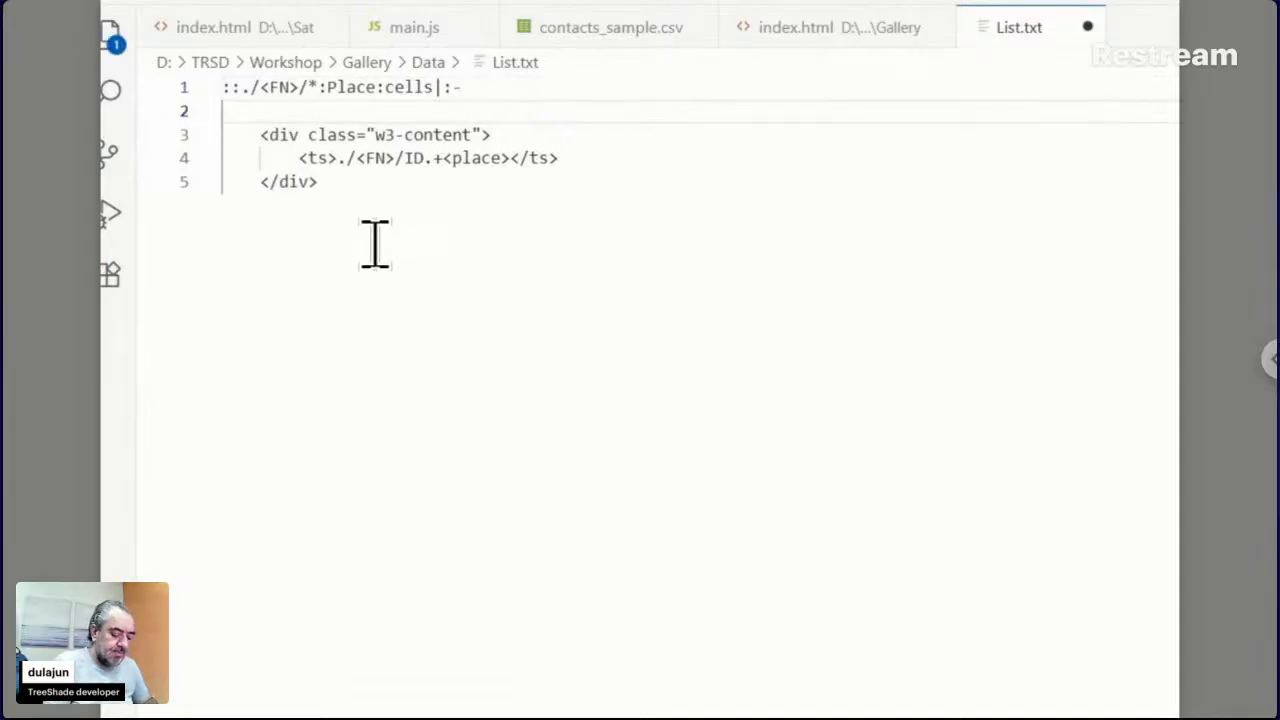
pyautogui.write('::')
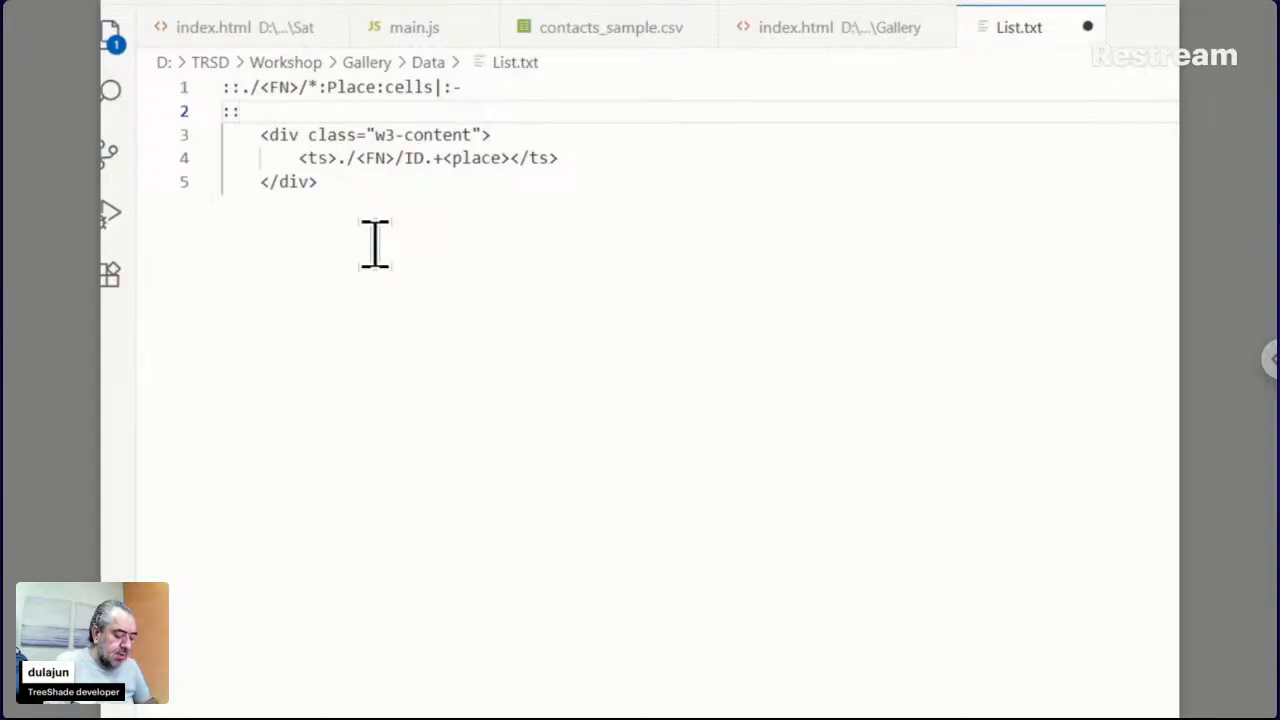
pyautogui.write('List')
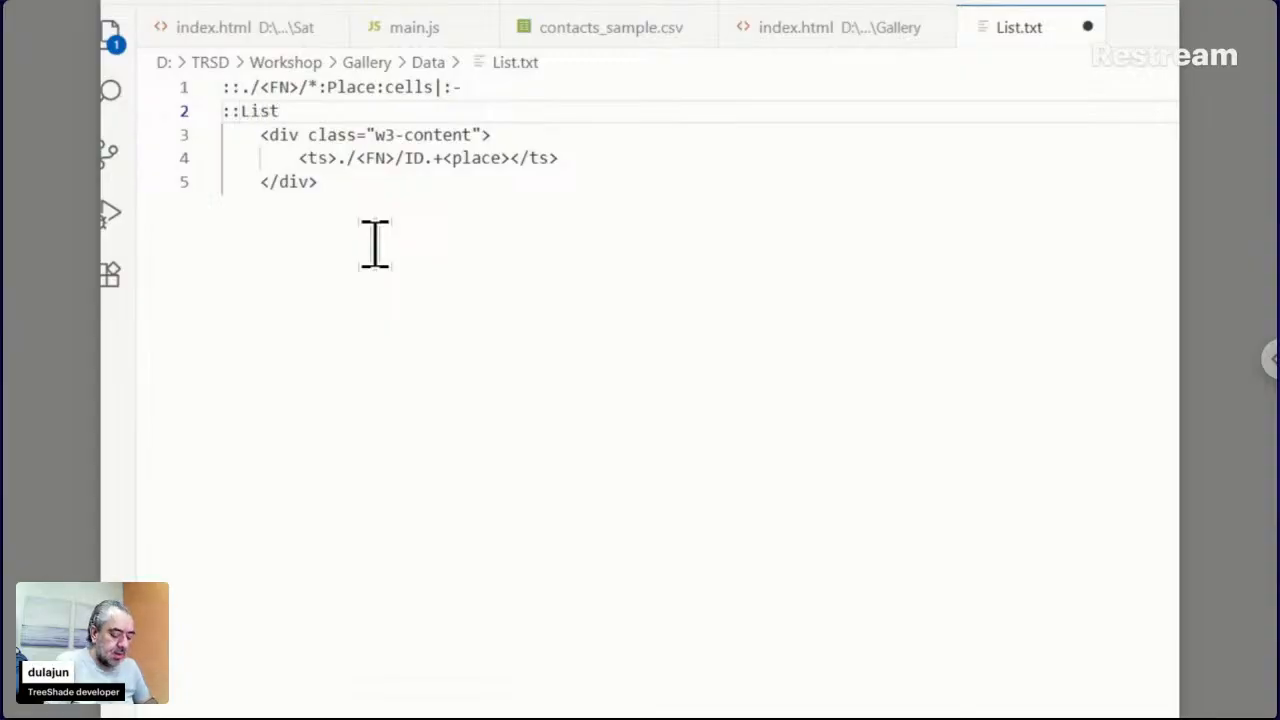
pyautogui.write(':Table')
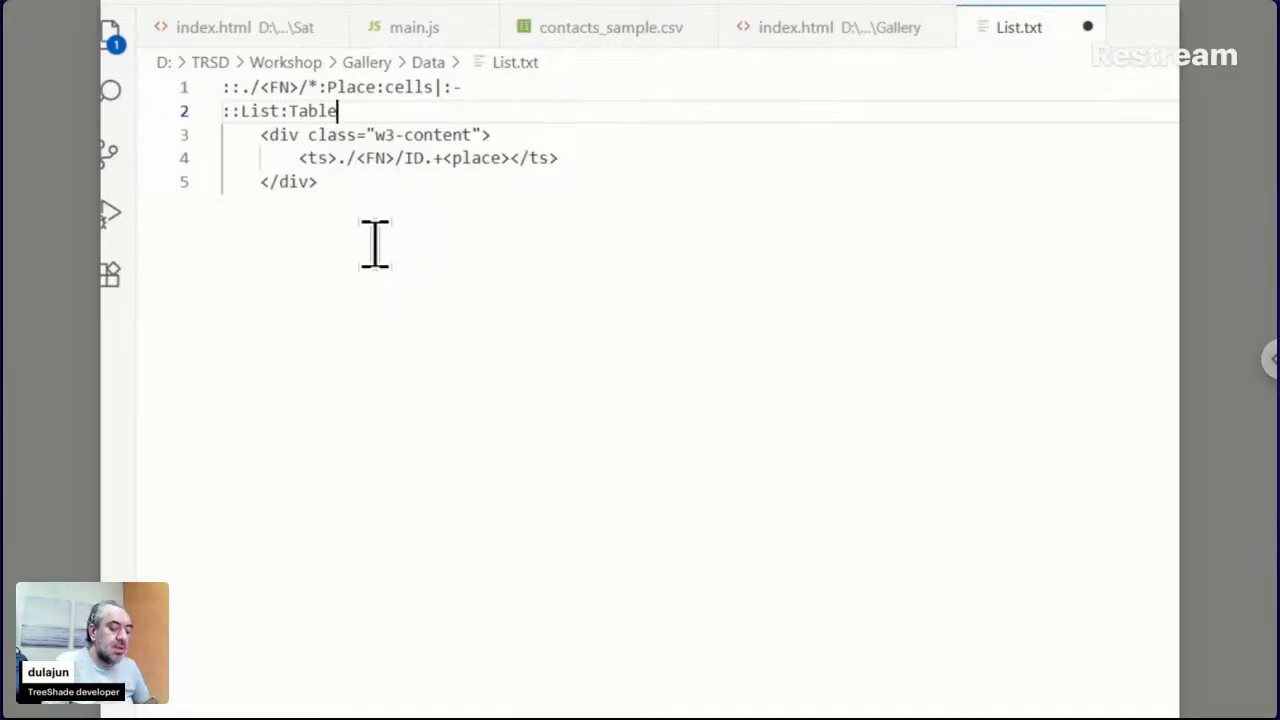
pyautogui.write(':-')
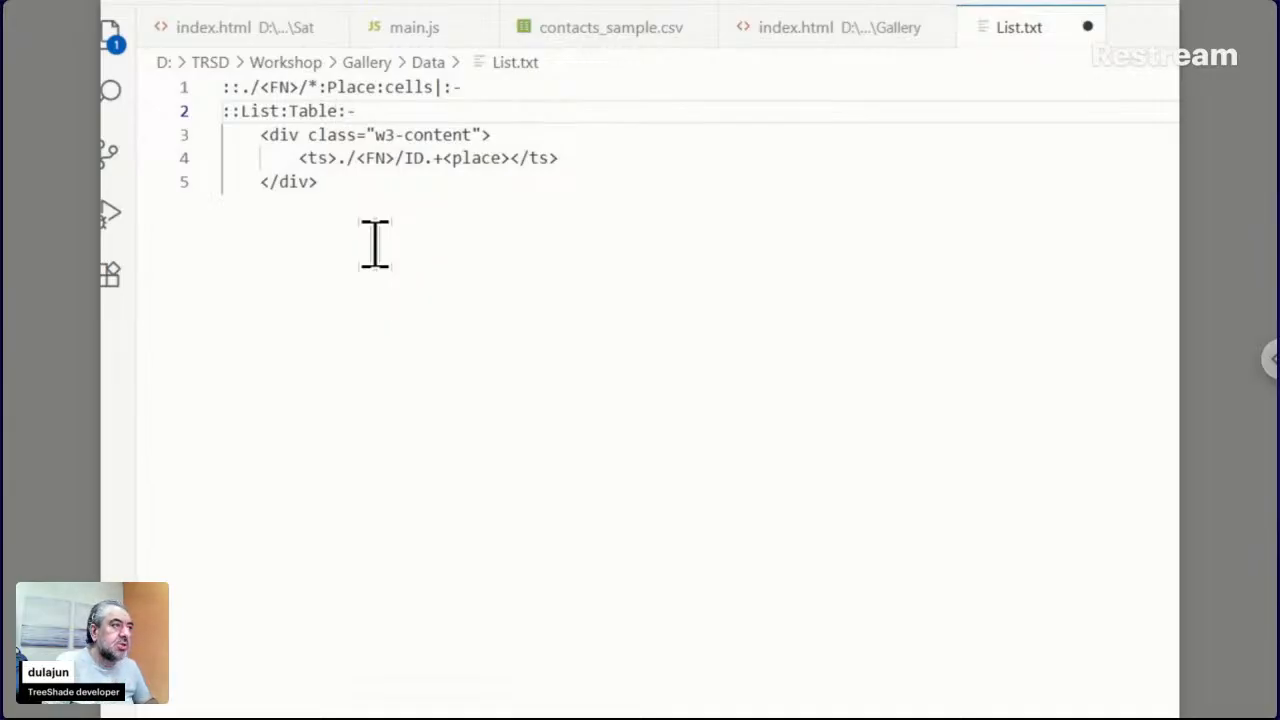
# Add "::100%:Width:" as the third line of List.txt, above the div block, and save the file
pyautogui.press('Return')
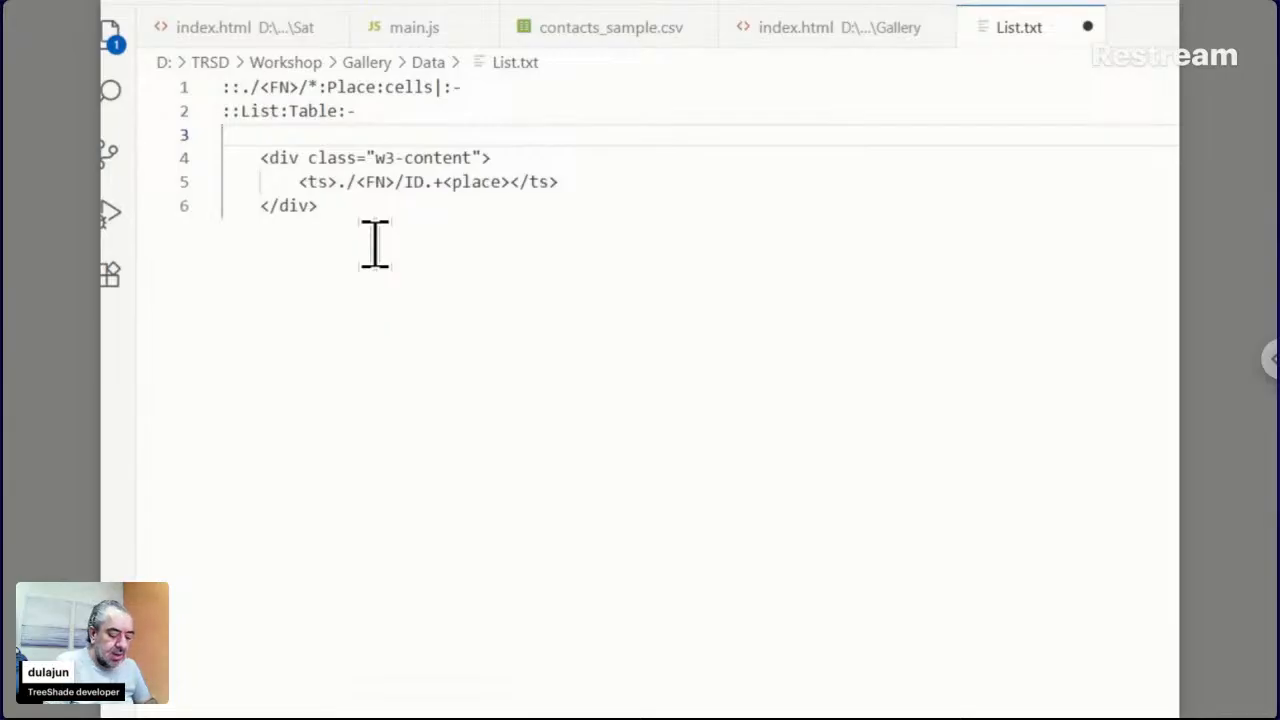
pyautogui.write('::')
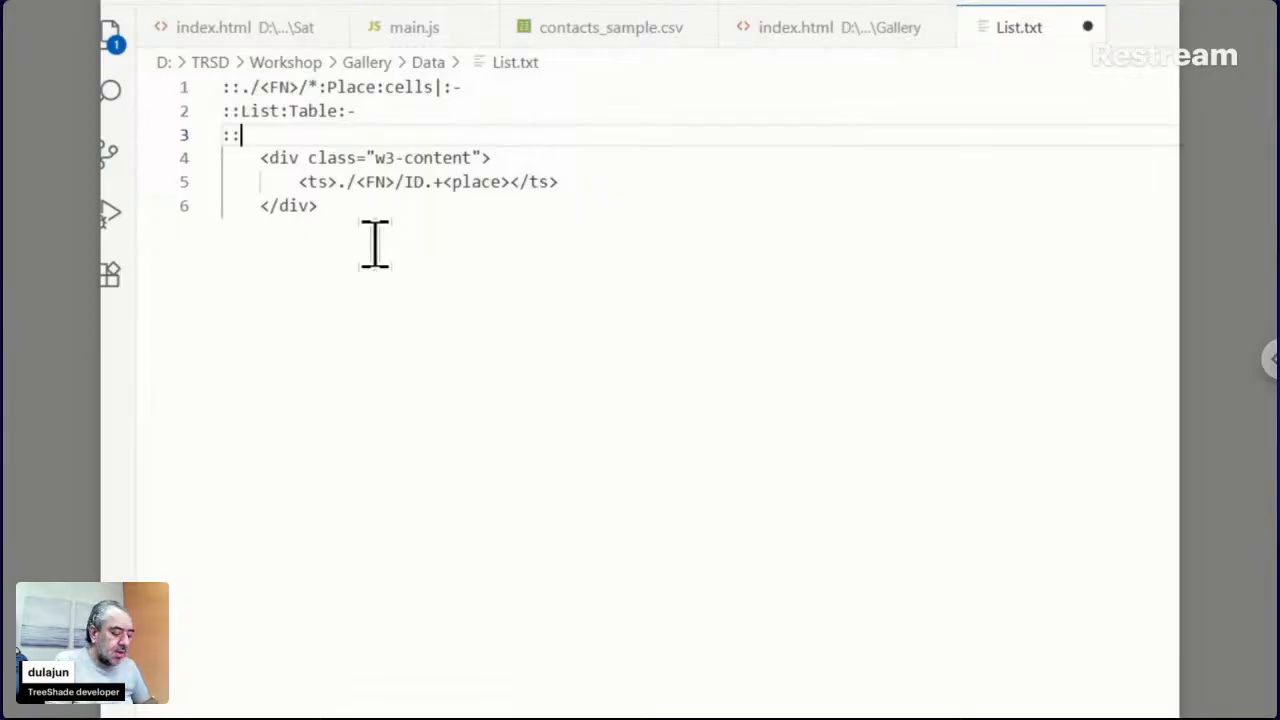
pyautogui.write('100%:')
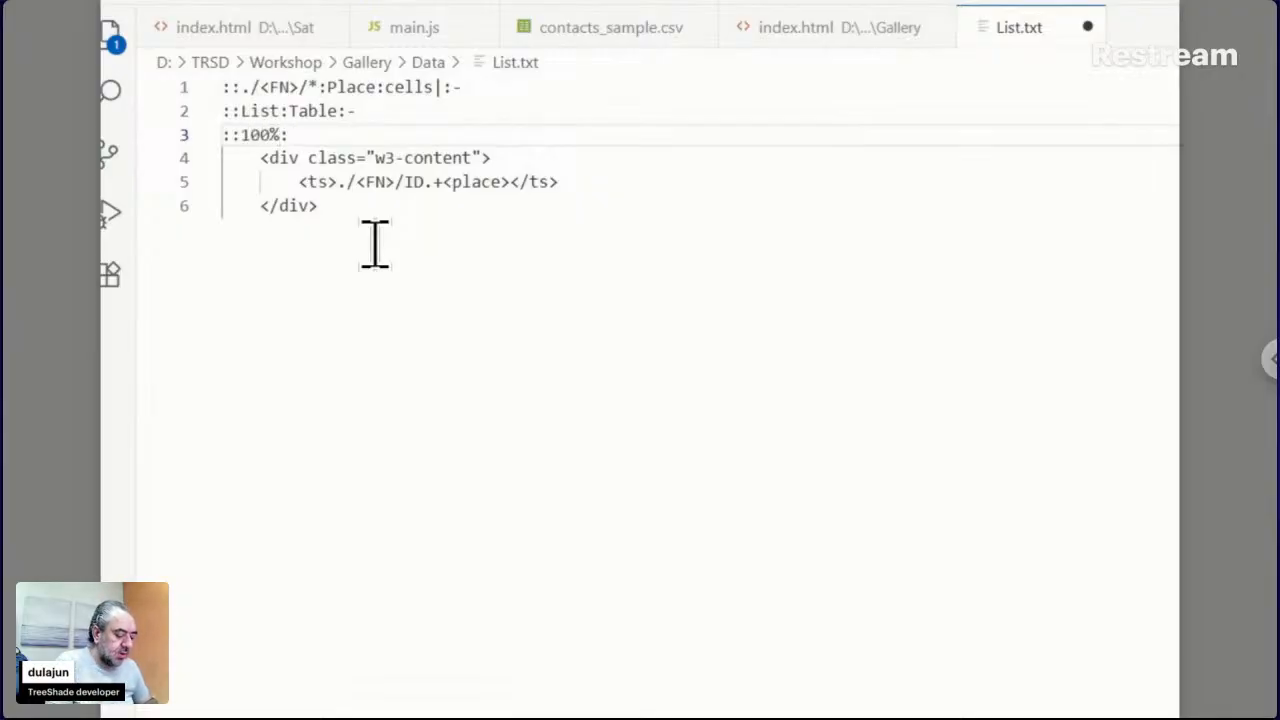
pyautogui.write('Width')
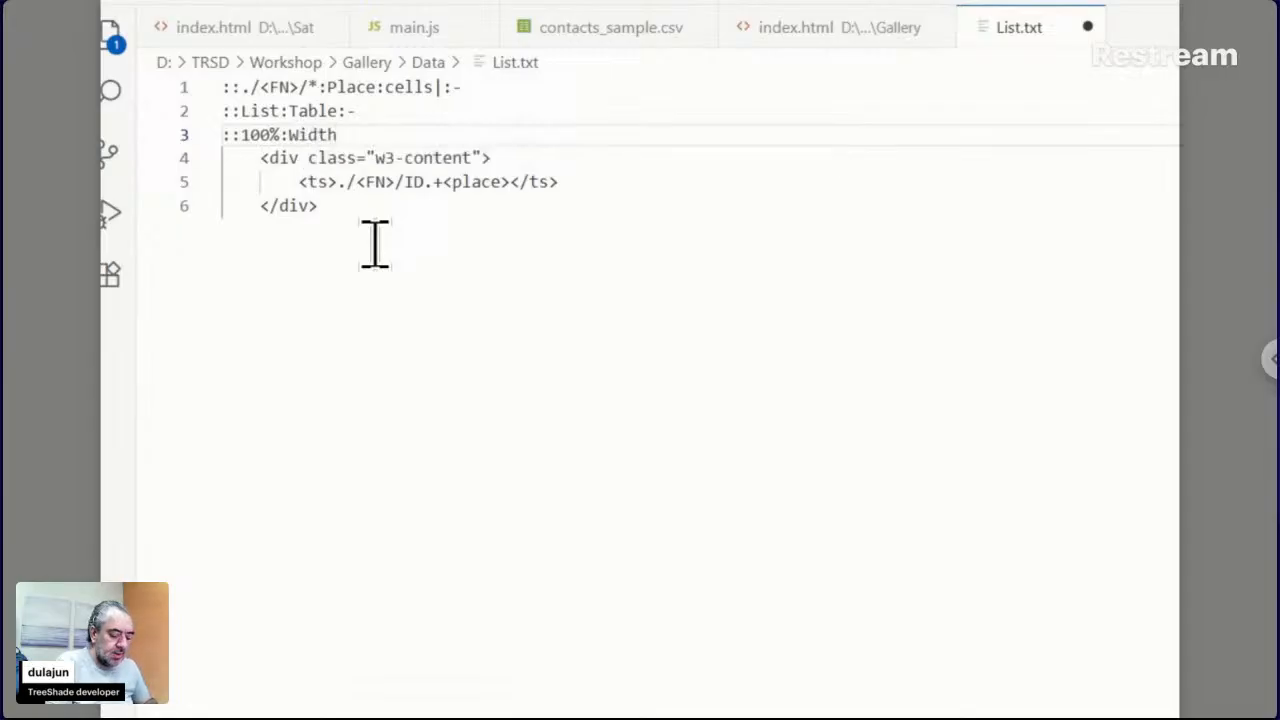
pyautogui.write(':')
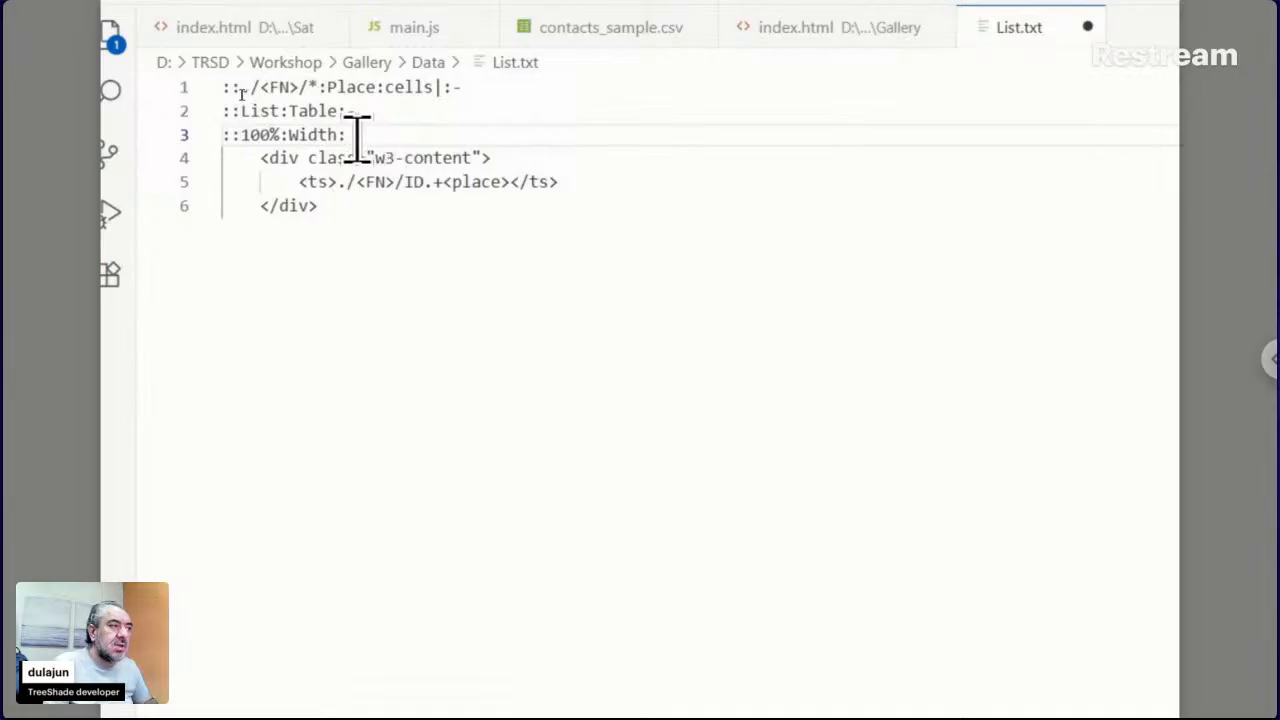
pyautogui.moveTo(351, 134); pyautogui.dragTo(219, 98)
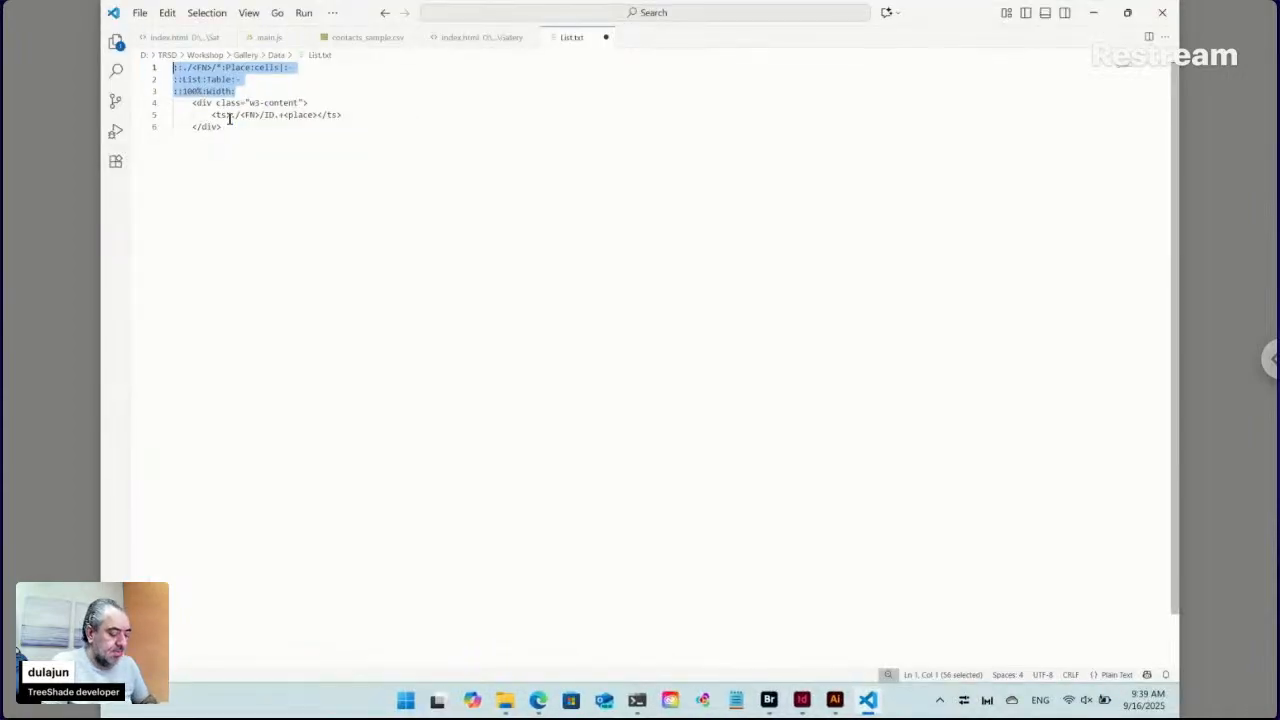
pyautogui.moveTo(222, 127); pyautogui.dragTo(163, 105)
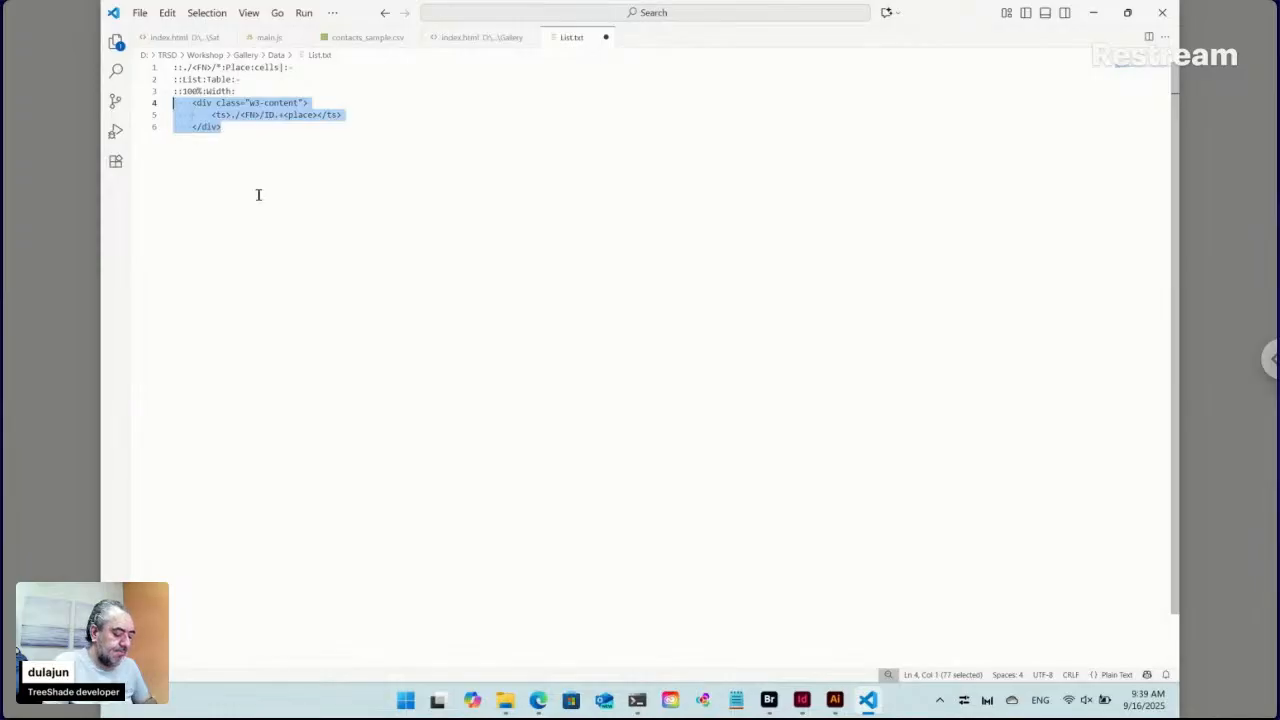
pyautogui.hotkey('ctrl', 's')
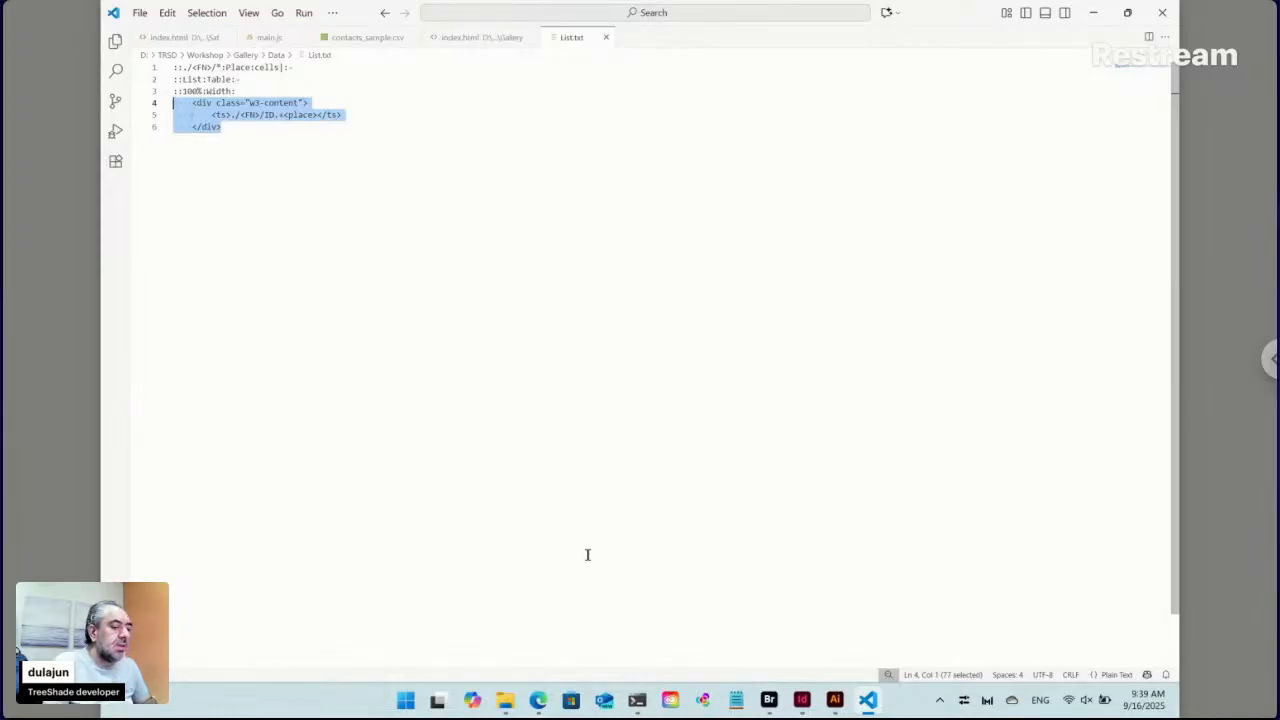
# Switch to InDesign and update all live snippets in the layout
pyautogui.click(802, 700)
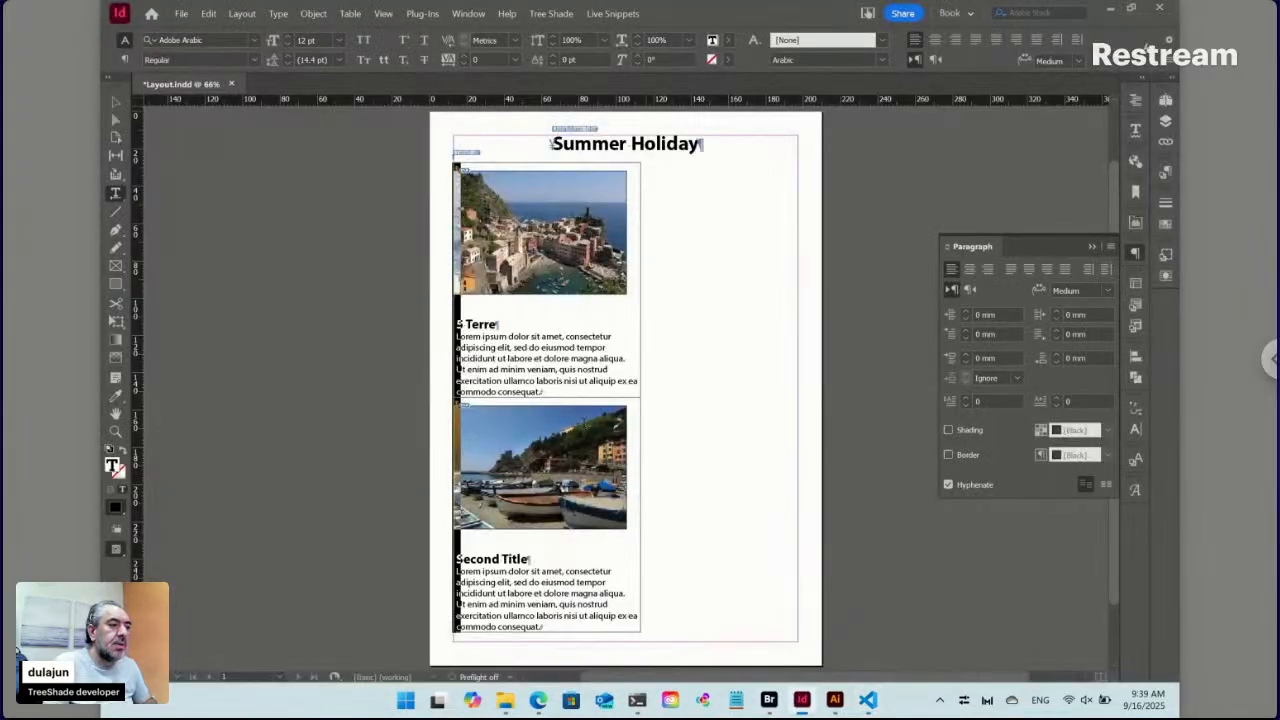
pyautogui.click(612, 14)
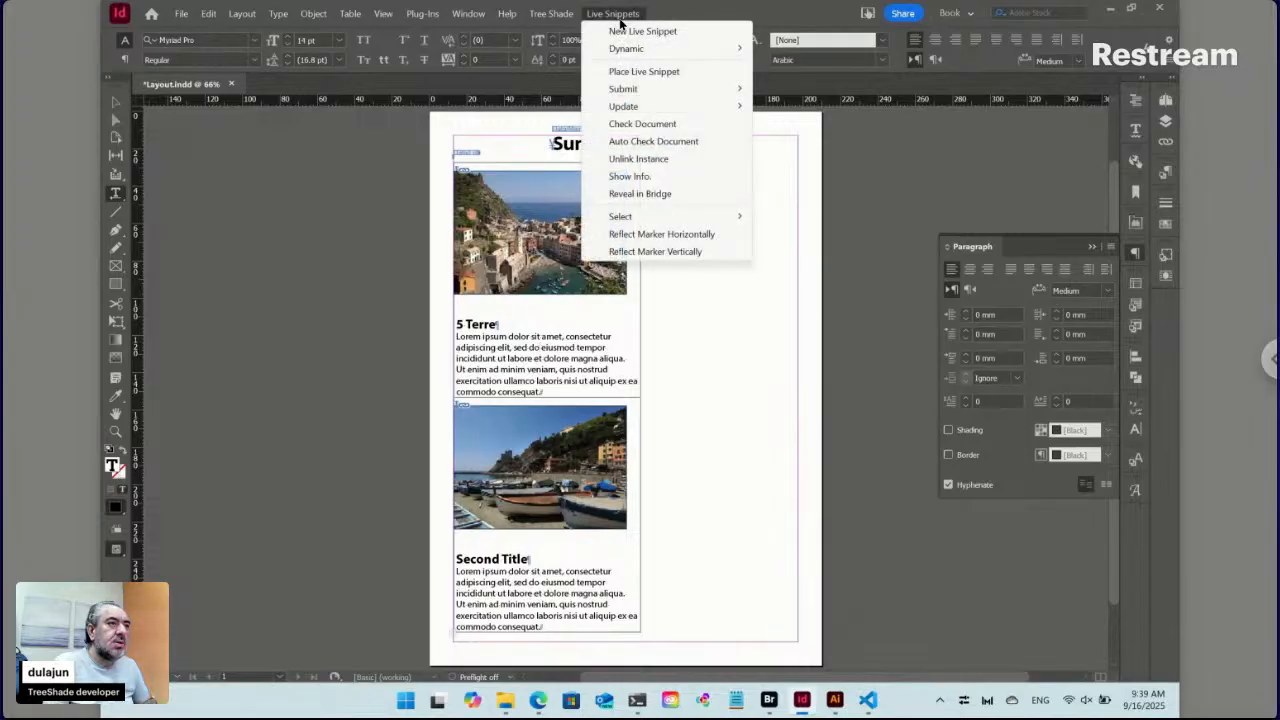
pyautogui.moveTo(640, 108)
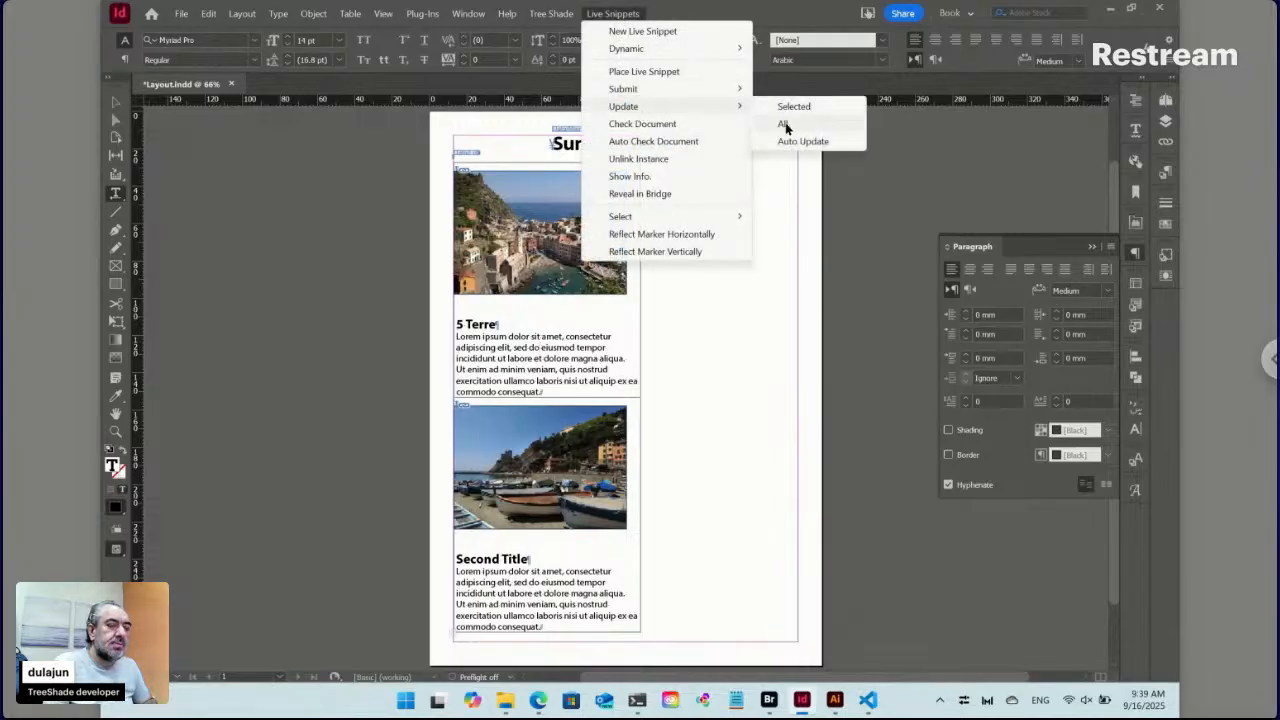
pyautogui.click(786, 120)
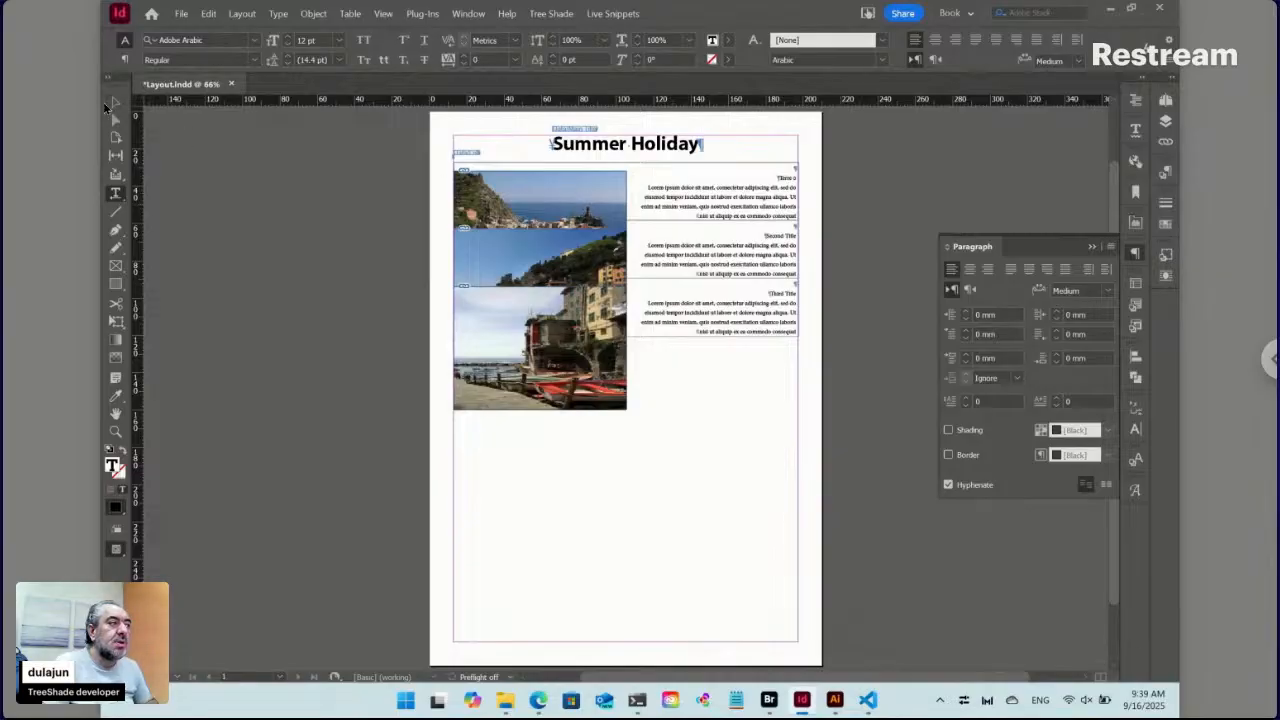
# Try the Inline or Above Line anchored position in the Photo object style, and undo the change
pyautogui.click(115, 103)
pyautogui.click(617, 200)
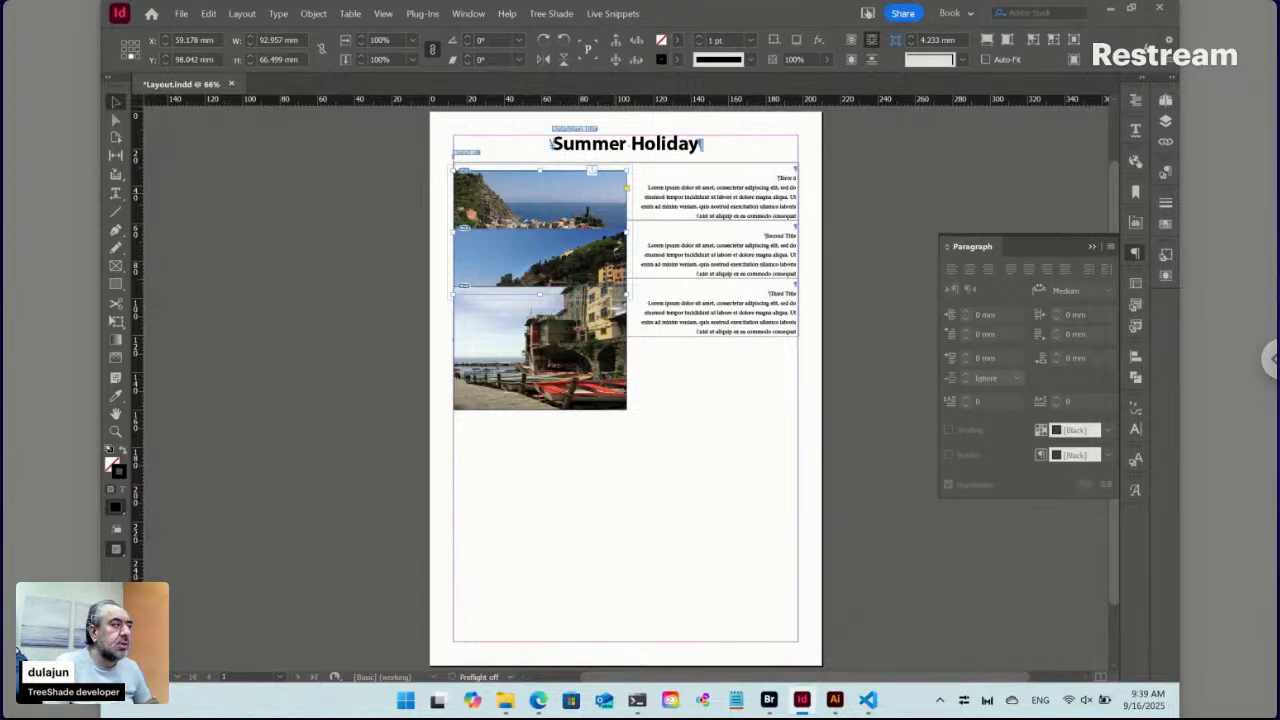
pyautogui.click(1165, 256)
pyautogui.rightClick(953, 366)
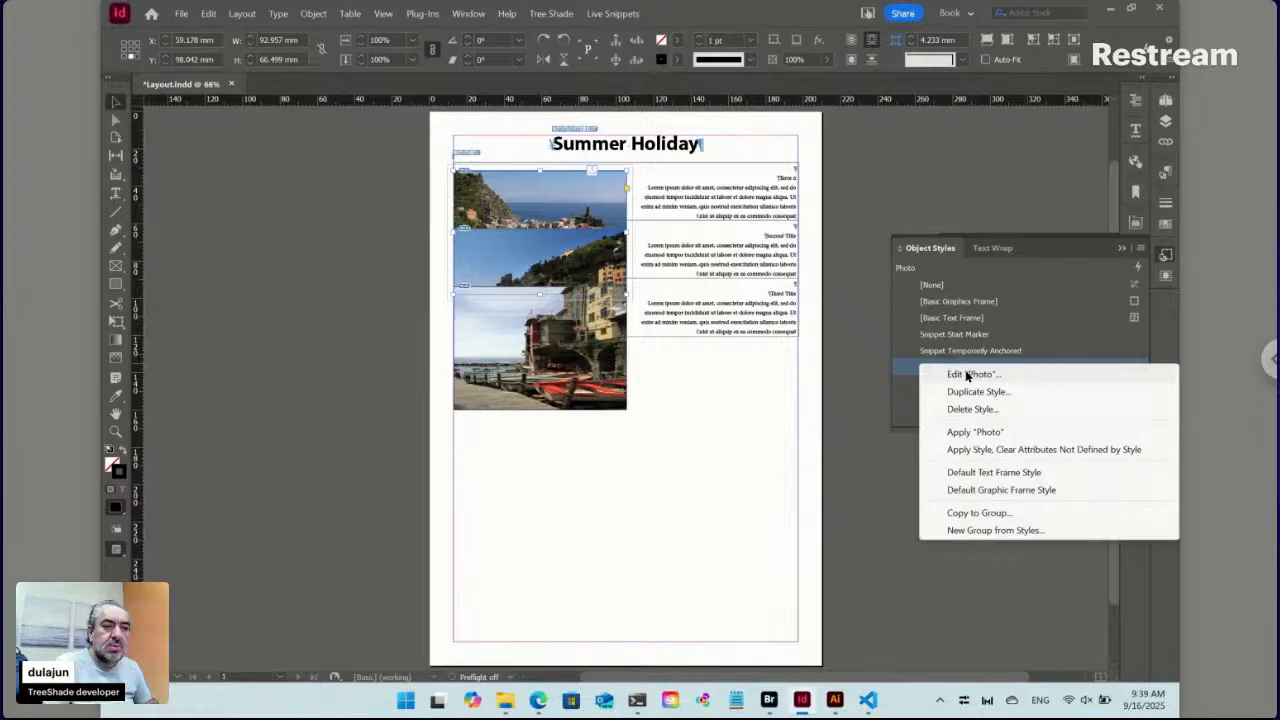
pyautogui.click(966, 375)
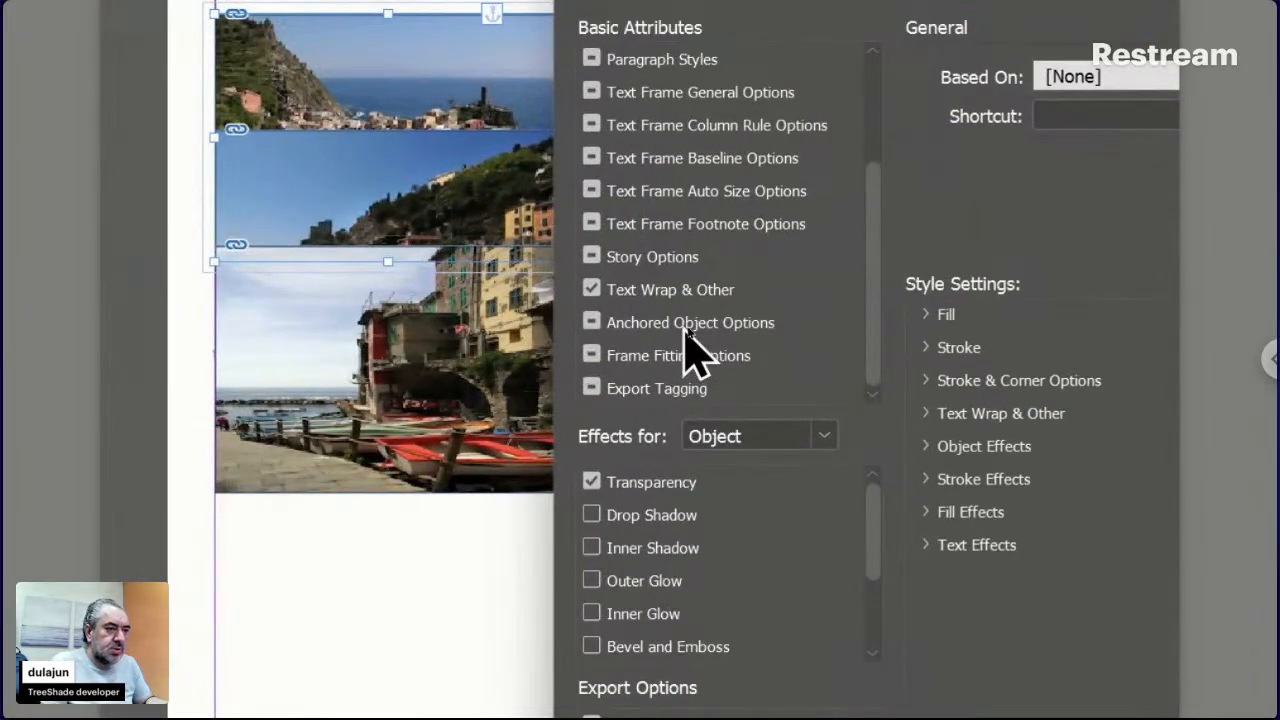
pyautogui.click(682, 326)
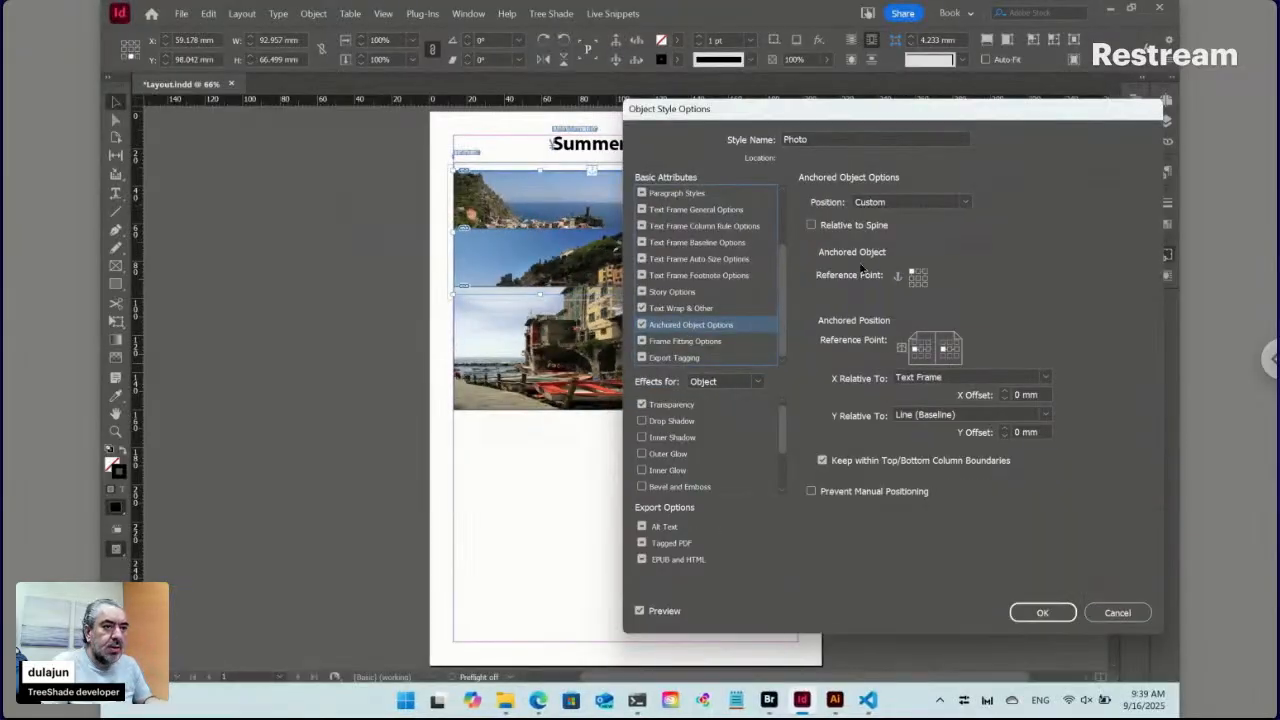
pyautogui.click(880, 203)
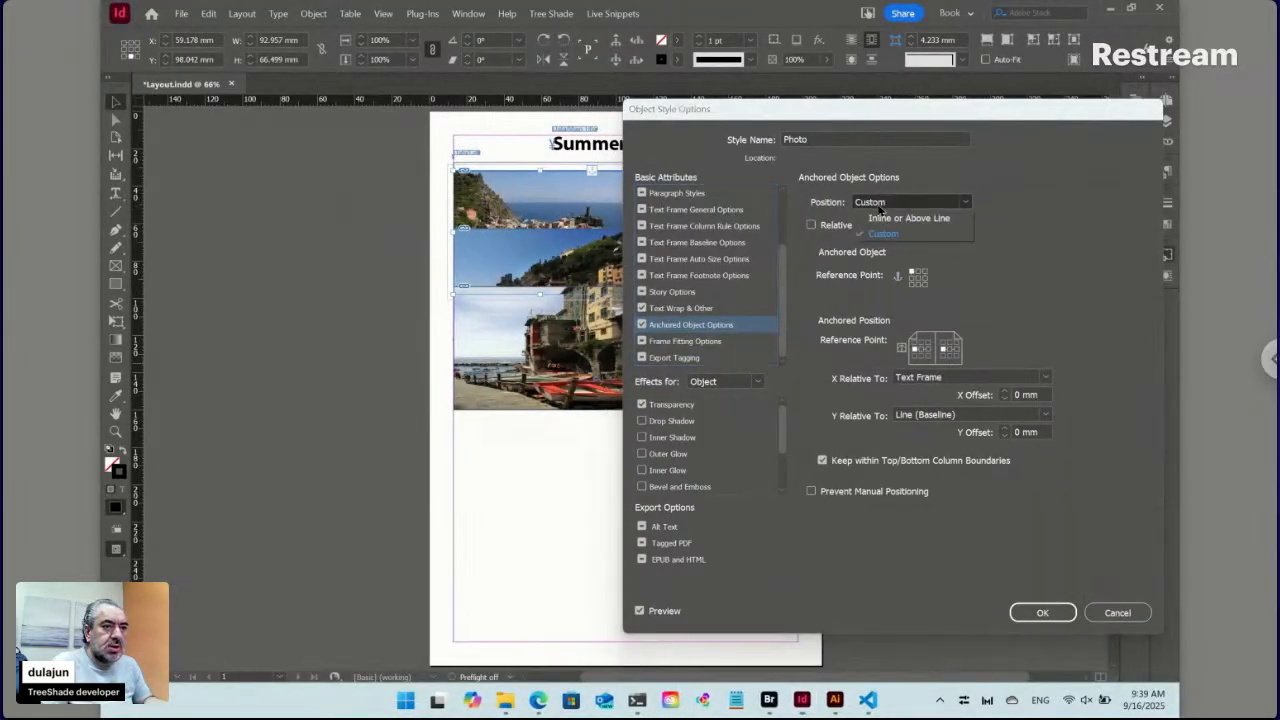
pyautogui.click(883, 219)
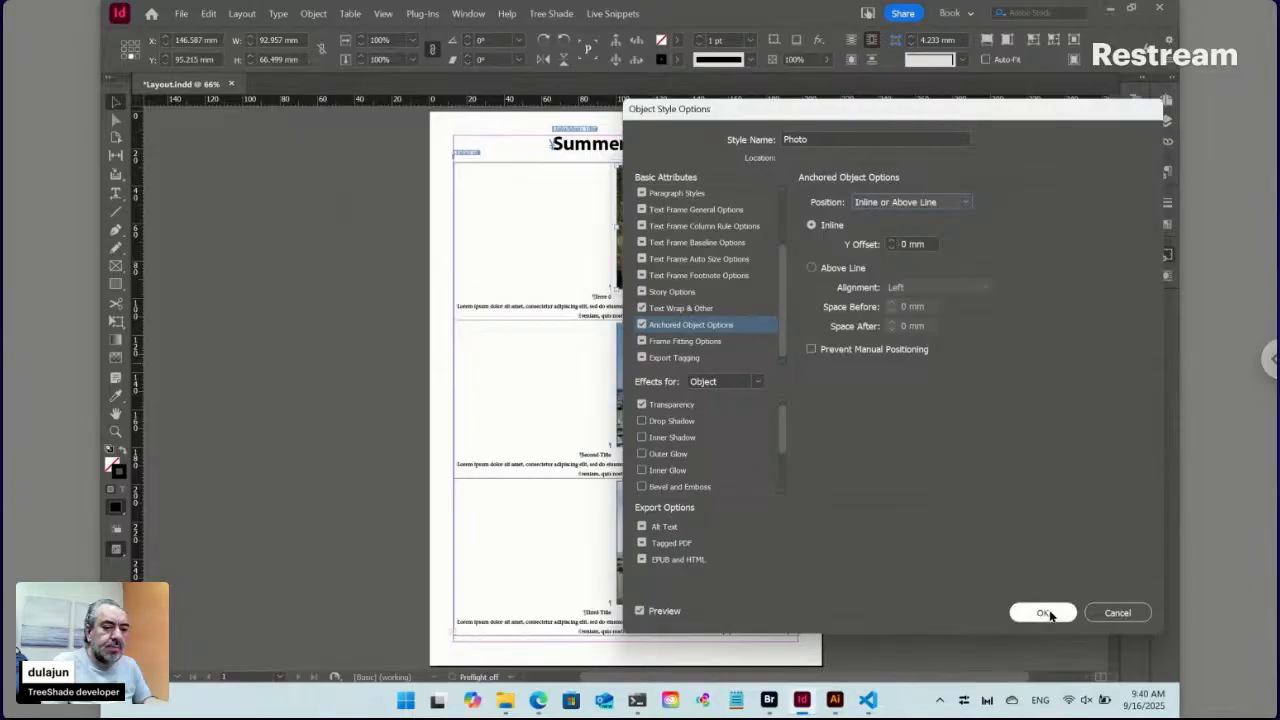
pyautogui.click(1046, 613)
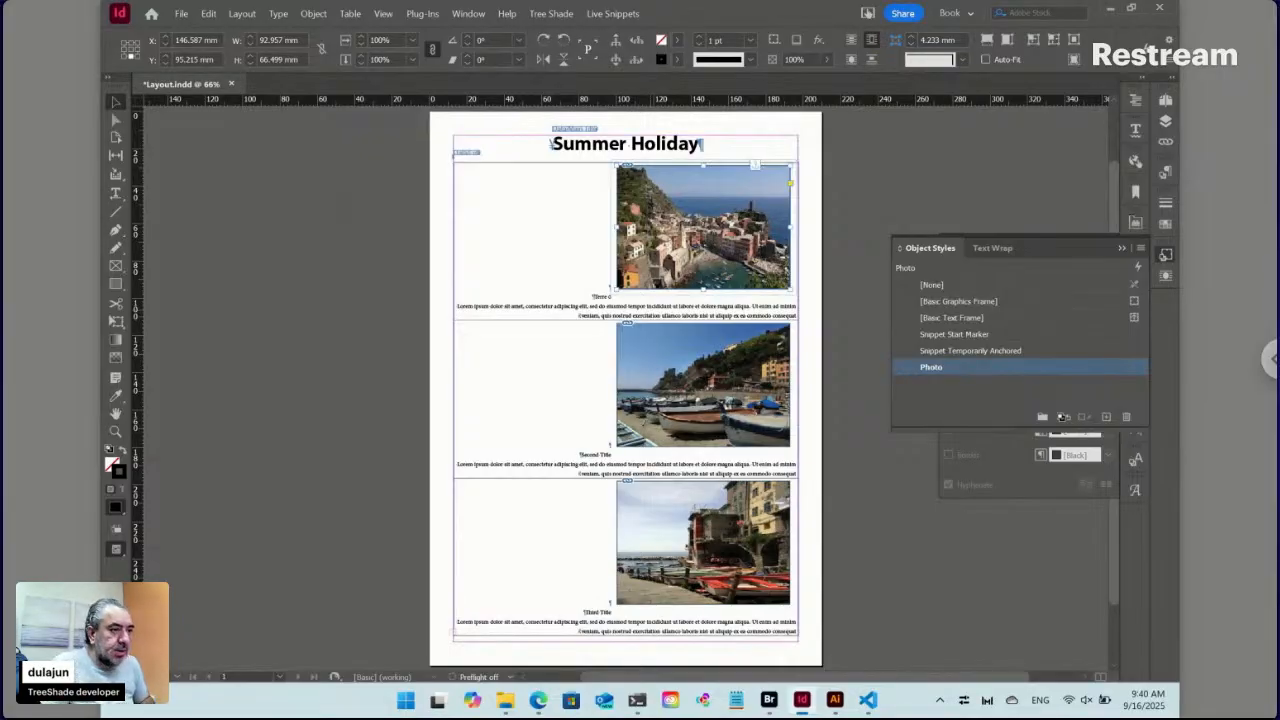
pyautogui.hotkey('ctrl', 'z')
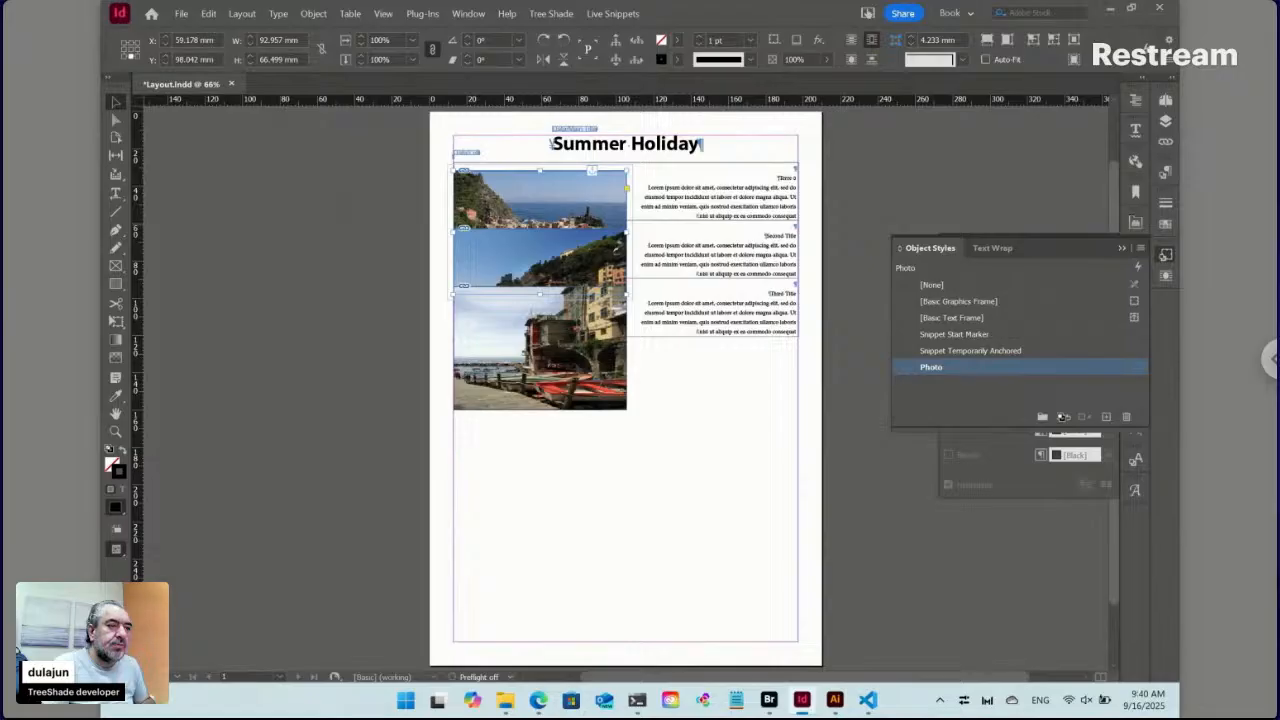
# Check which paragraph style is applied to the text in the table's first row, and deselect it
pyautogui.doubleClick(737, 201)
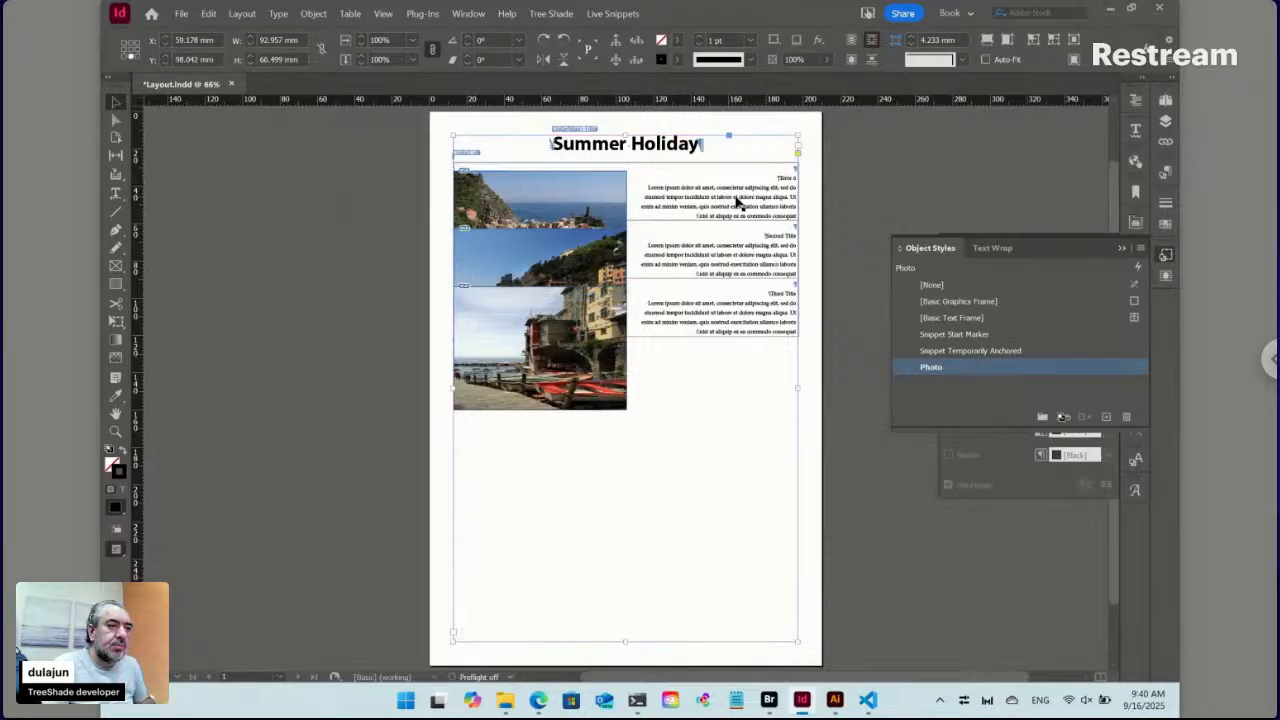
pyautogui.click(1165, 174)
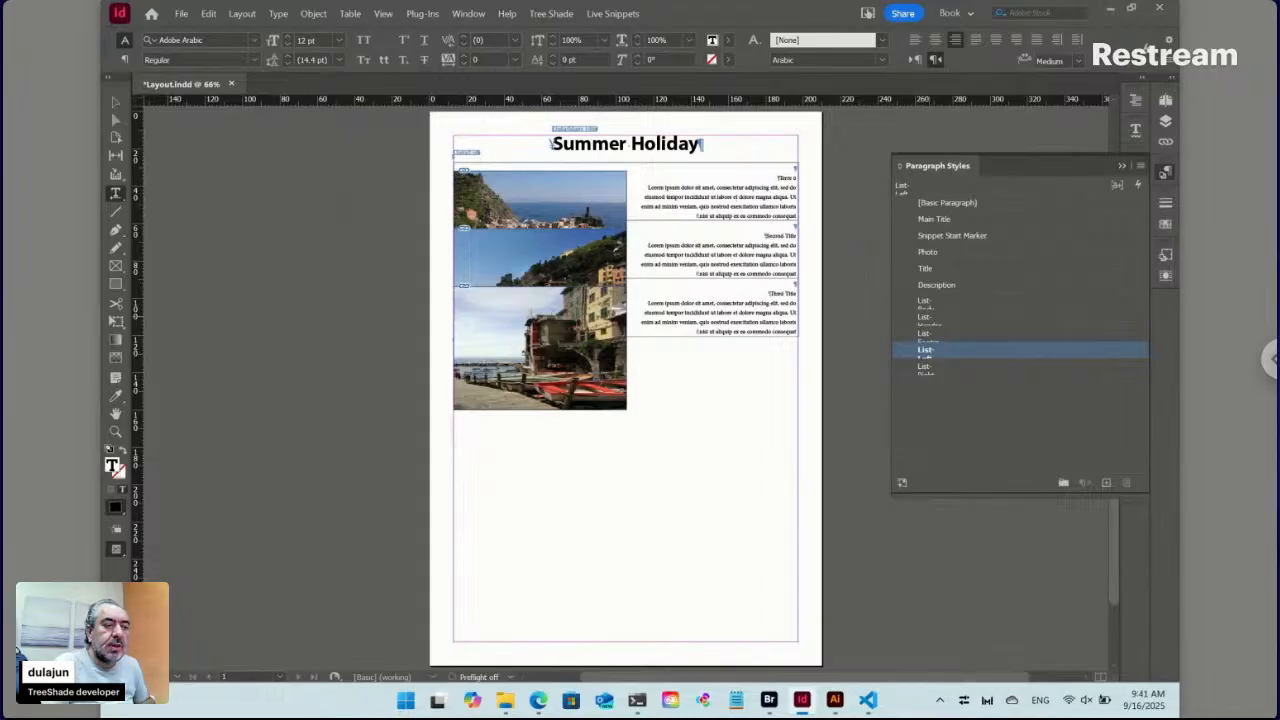
pyautogui.hotkey('ctrl', 'shift', 'a')
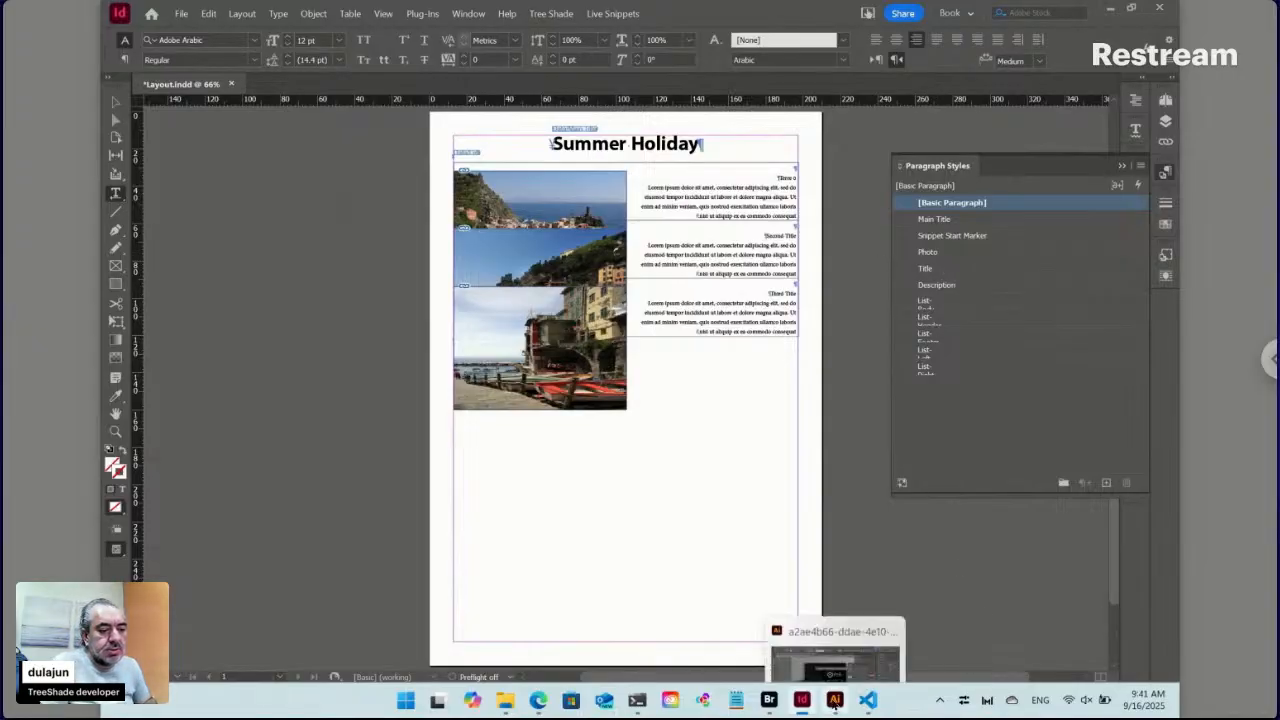
# Switch to Visual Studio Code and delete the "::List:Table:-" and "::100%:Width:" lines from List.txt
pyautogui.click(867, 700)
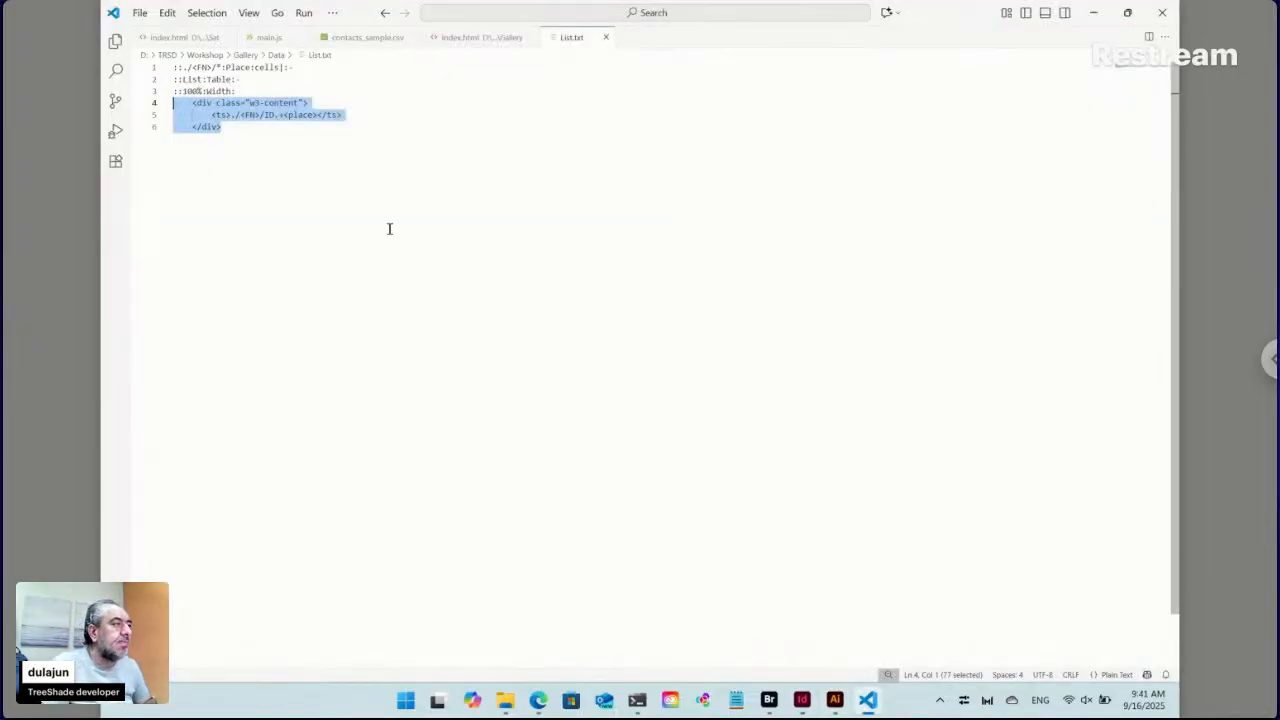
pyautogui.click(253, 80)
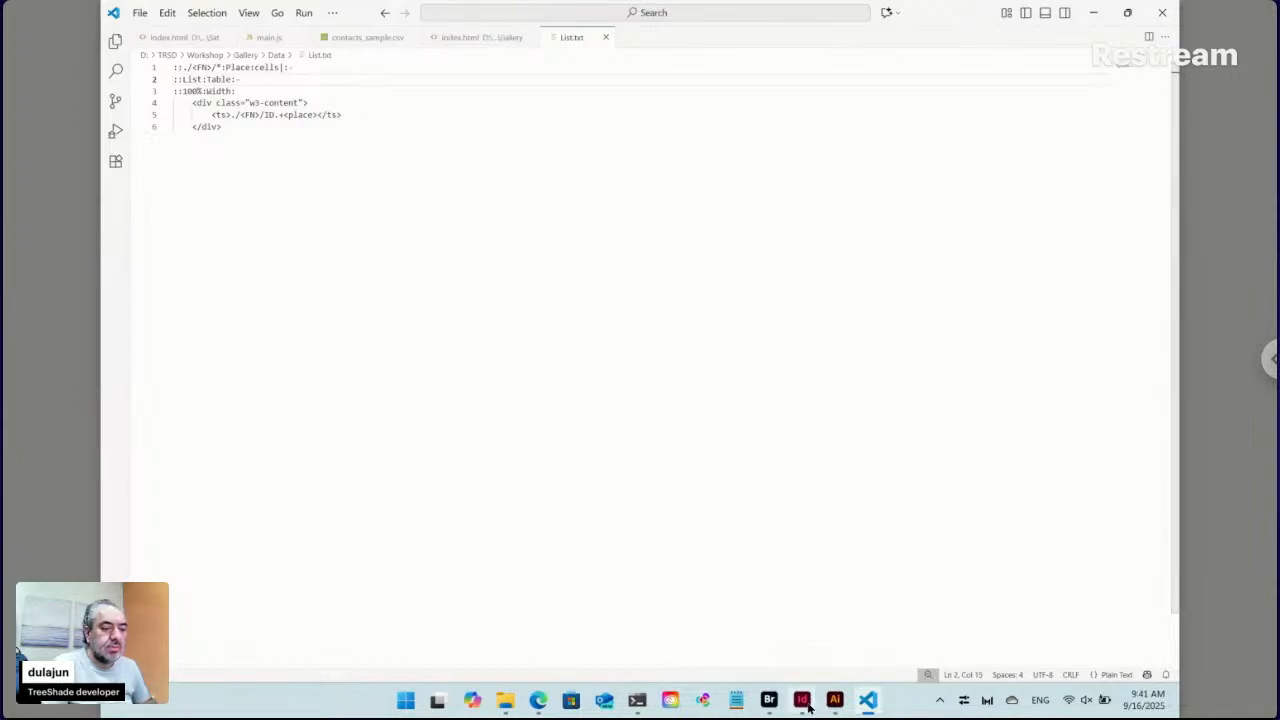
pyautogui.click(298, 66)
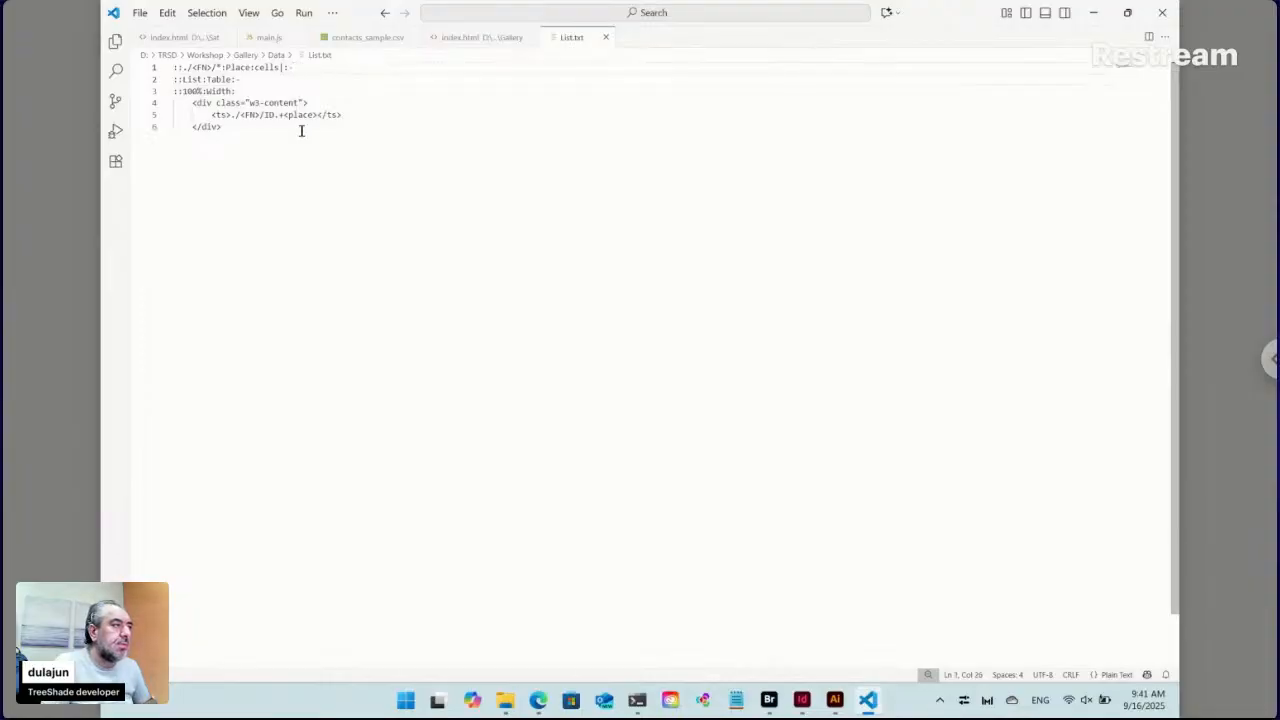
pyautogui.write('-')
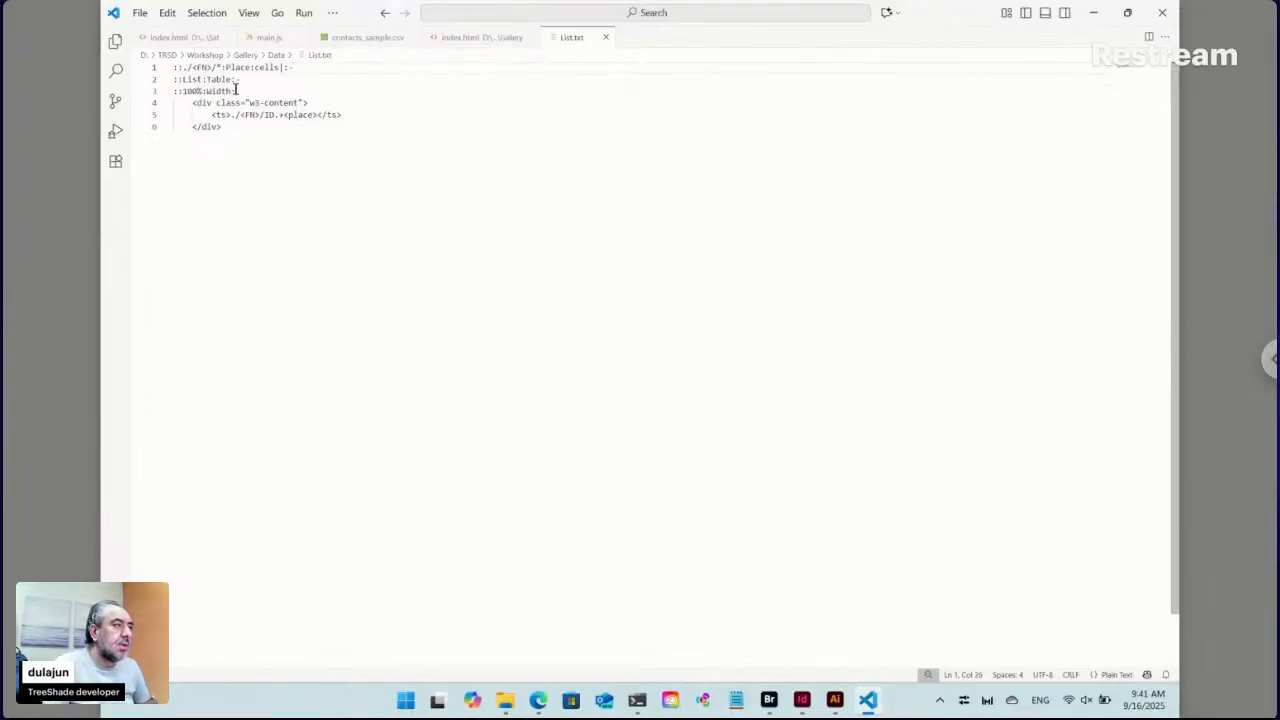
pyautogui.moveTo(236, 91); pyautogui.dragTo(154, 84)
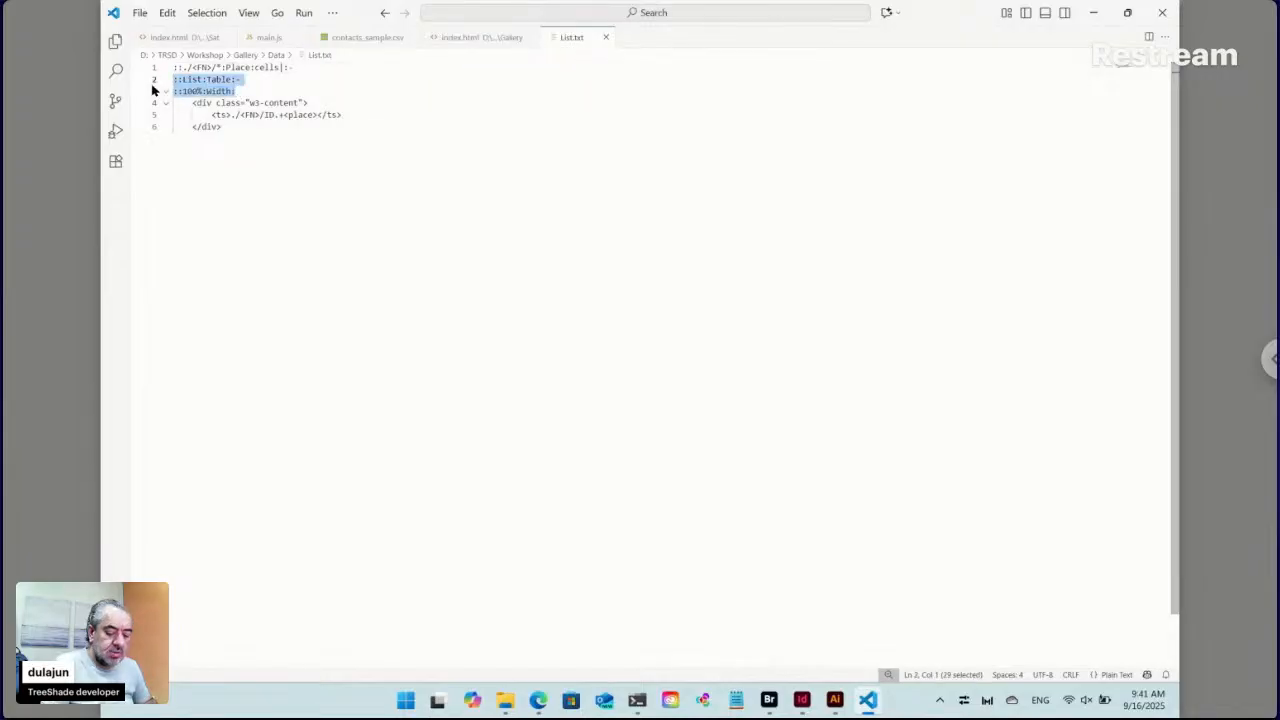
pyautogui.press('BackSpace')
pyautogui.press('BackSpace')
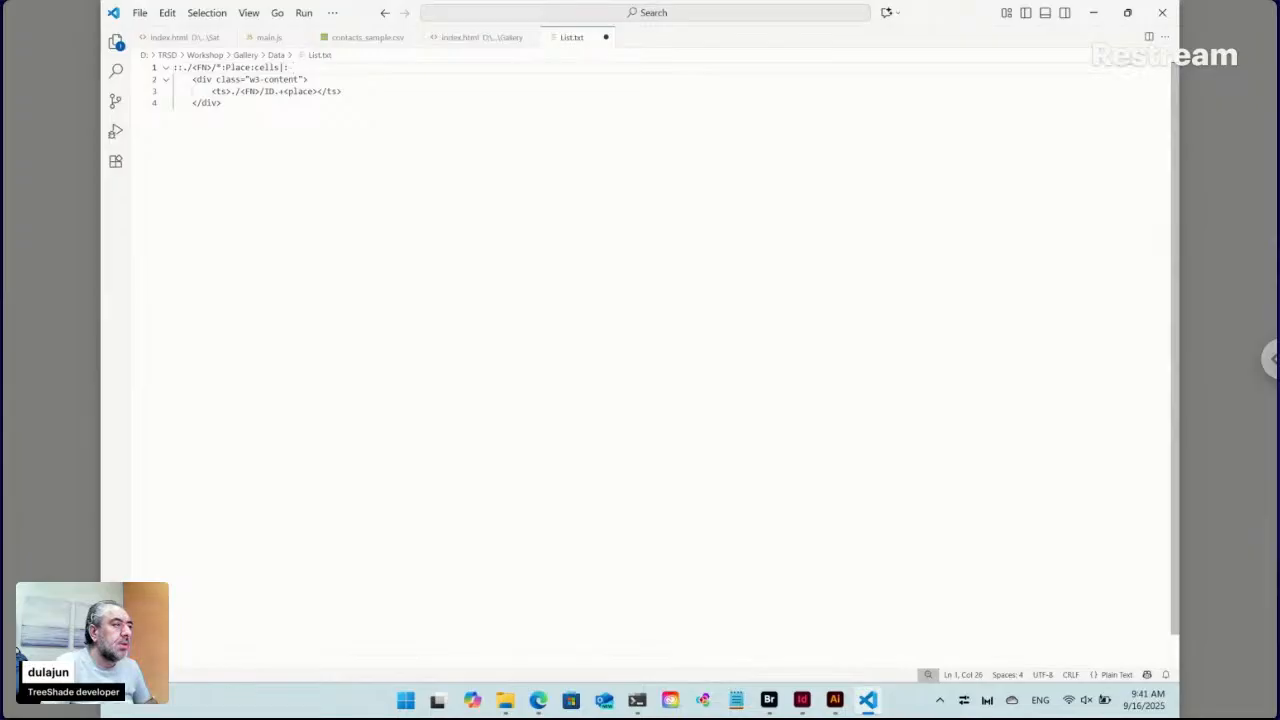
# Change the first line of List.txt to "::./<FN>/*:Place:\r:" and save the file
pyautogui.hotkey('shift', 'Left')
pyautogui.hotkey('shift', 'Left')
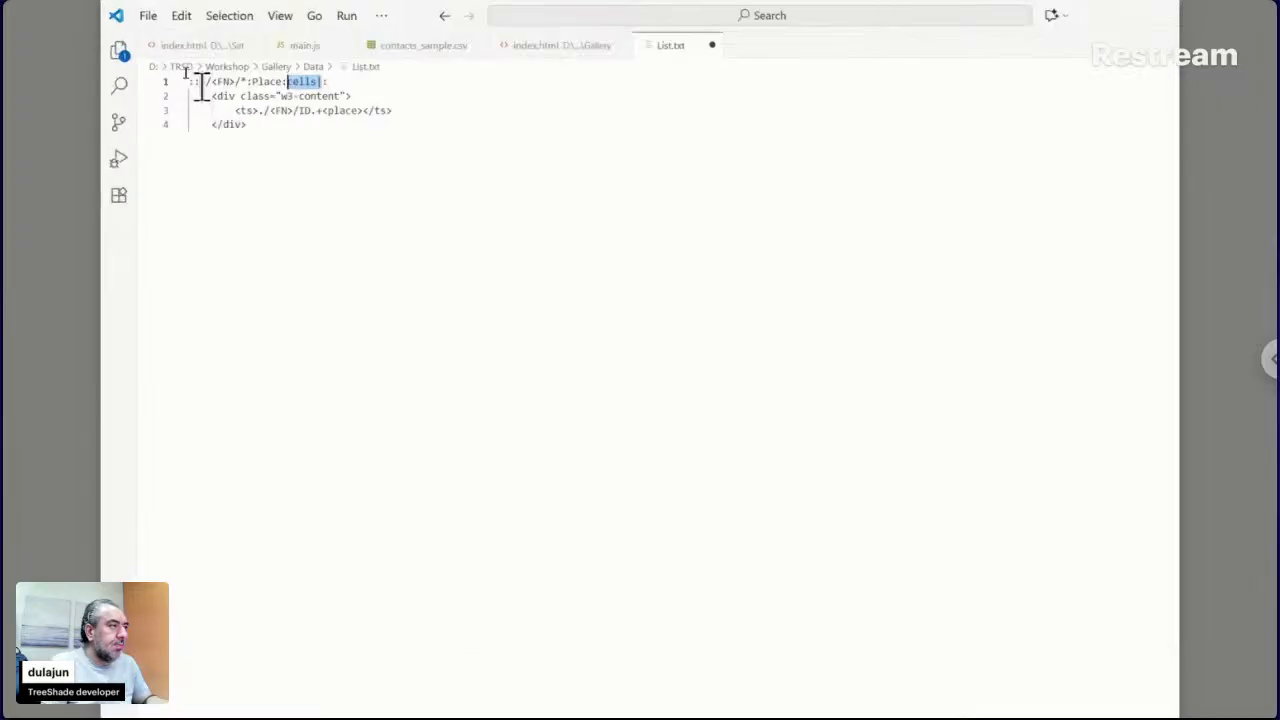
pyautogui.write('\\r')
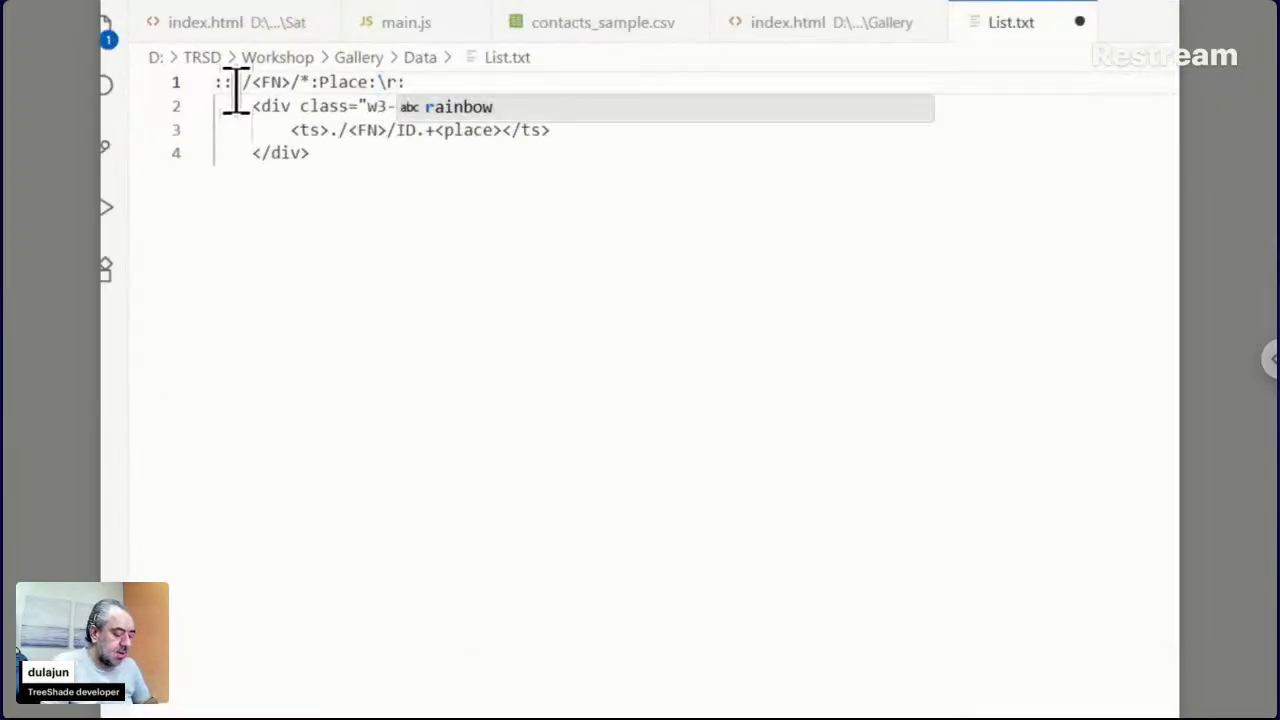
pyautogui.hotkey('ctrl', 's')
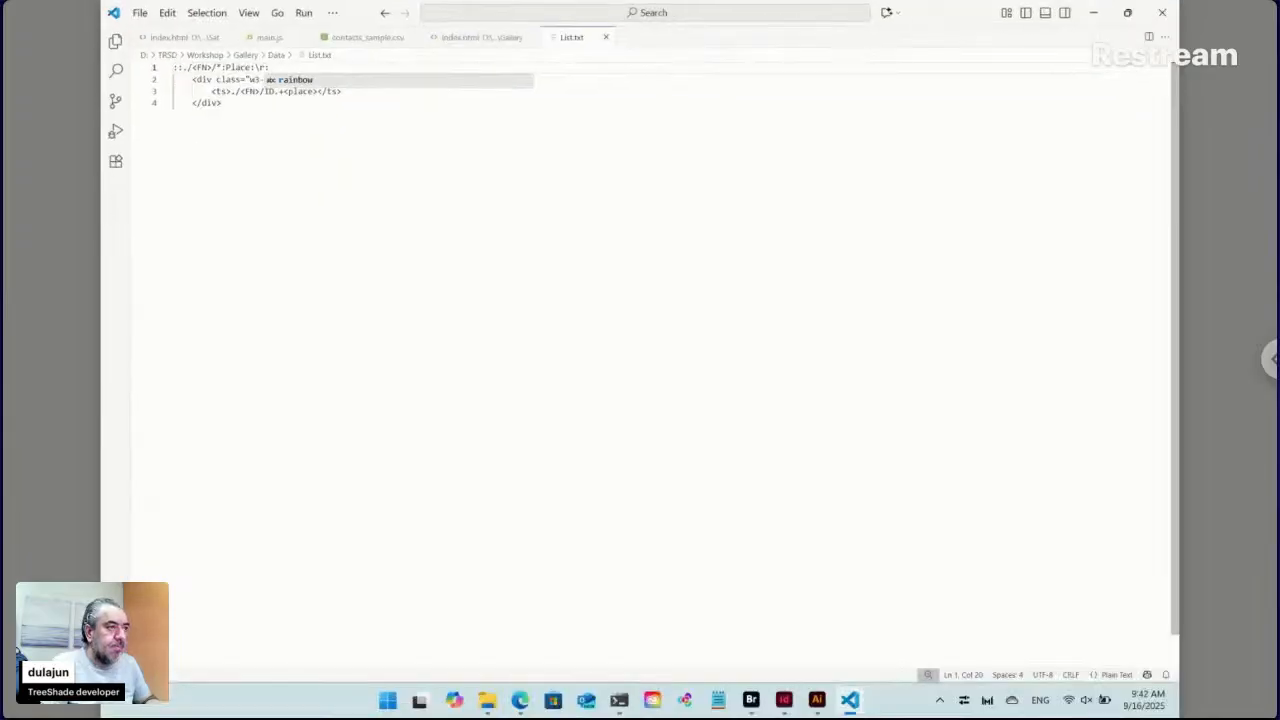
# Switch to InDesign and update the selected live snippet that contains the gallery list
pyautogui.click(802, 700)
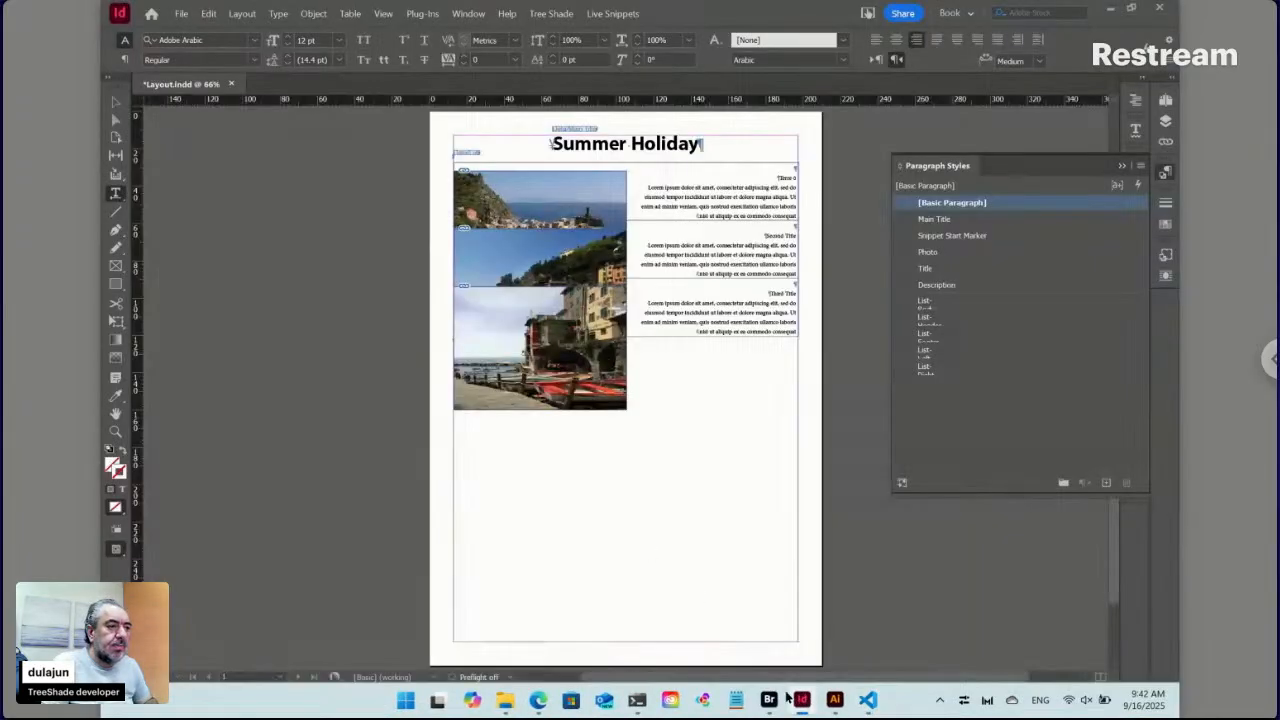
pyautogui.click(741, 197)
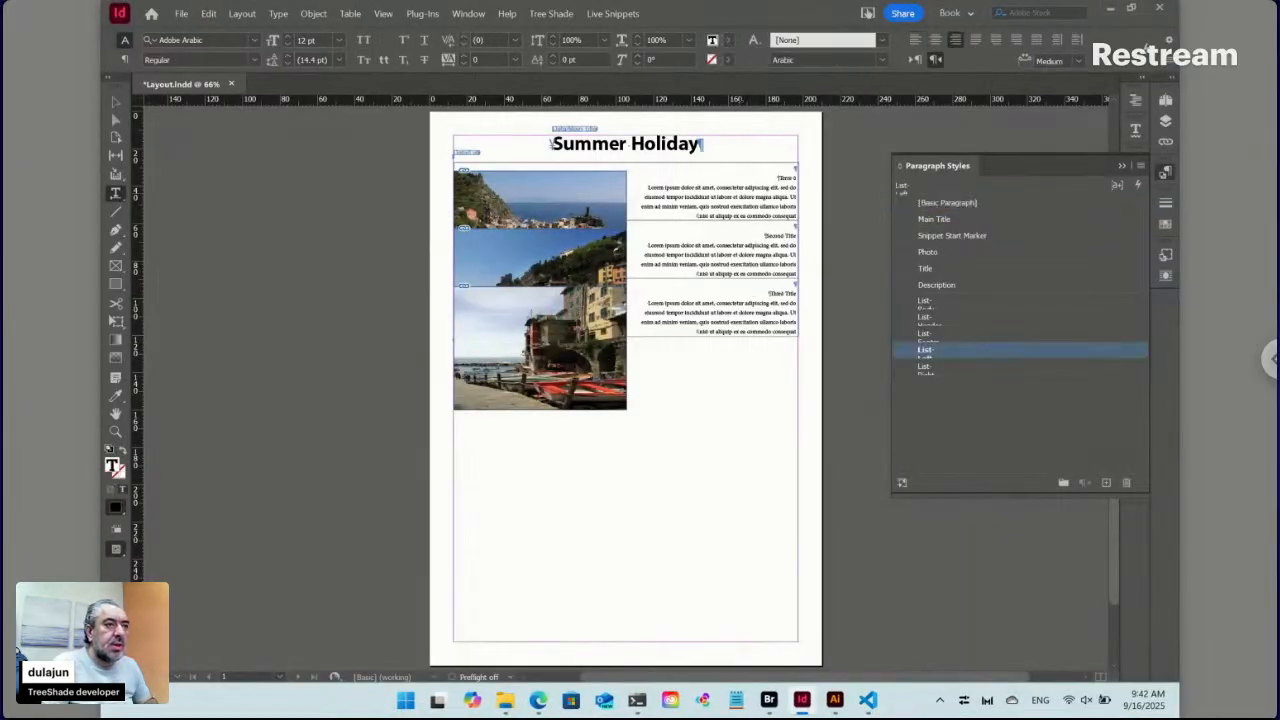
pyautogui.click(612, 13)
pyautogui.moveTo(658, 108)
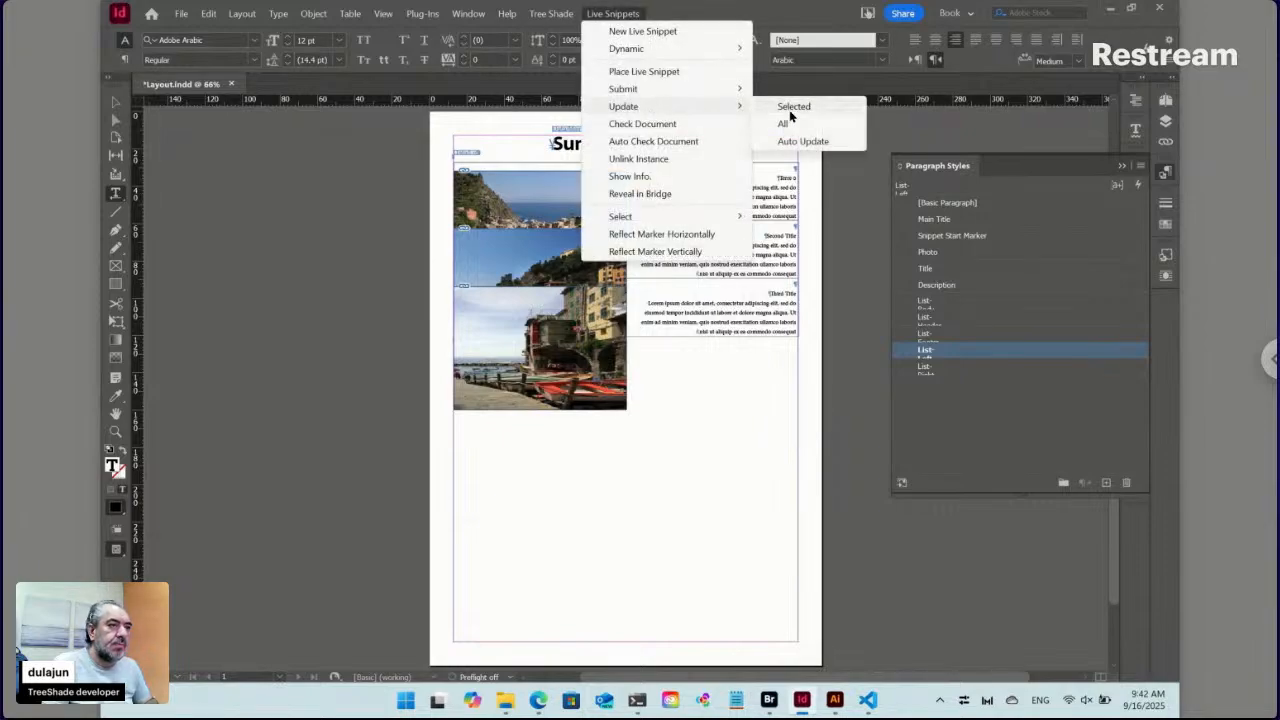
pyautogui.click(791, 108)
pyautogui.hotkey('ctrl', 'a')
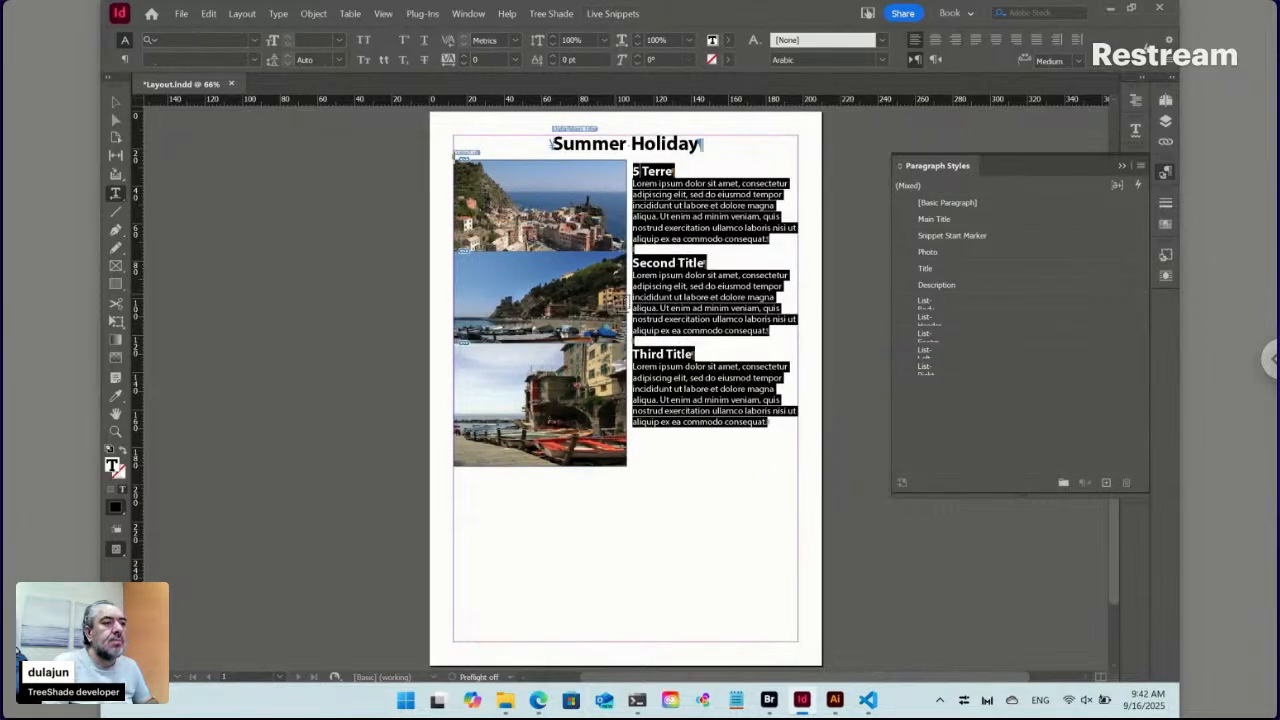
# Check the paragraph style of the first description, close the Paragraph Styles, and select the first photo
pyautogui.click(668, 229)
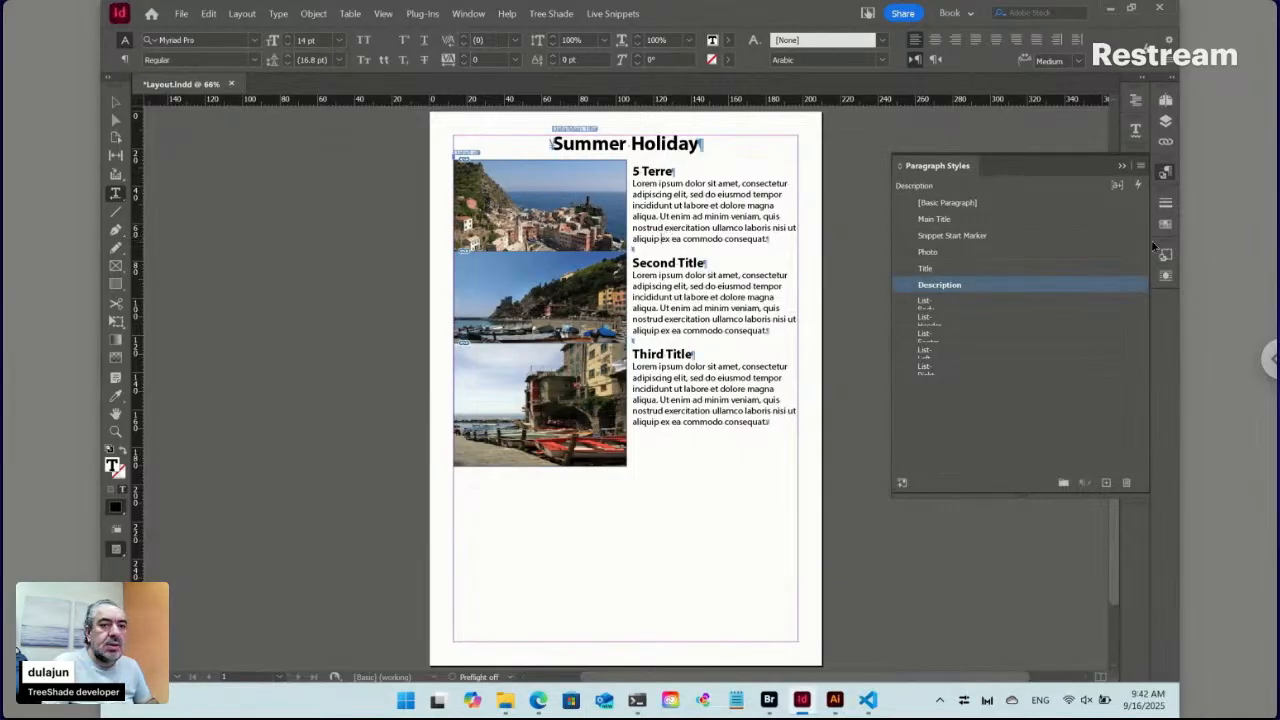
pyautogui.click(1162, 173)
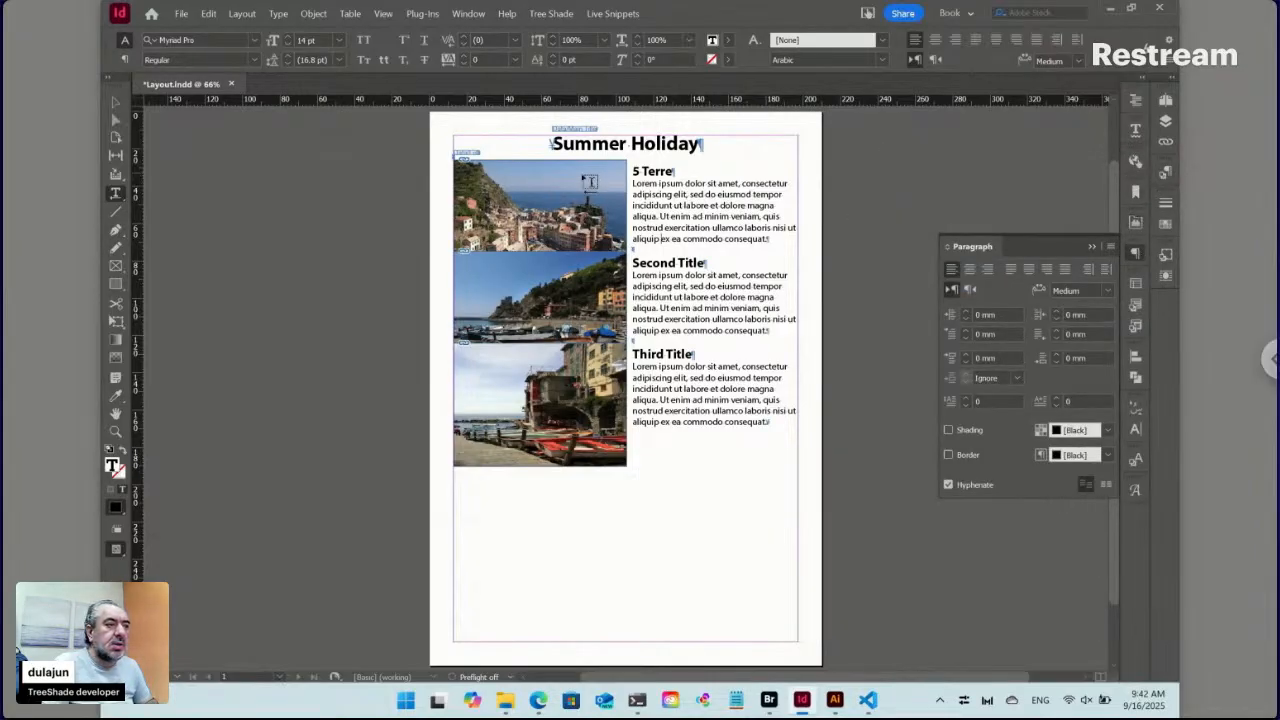
pyautogui.click(348, 152)
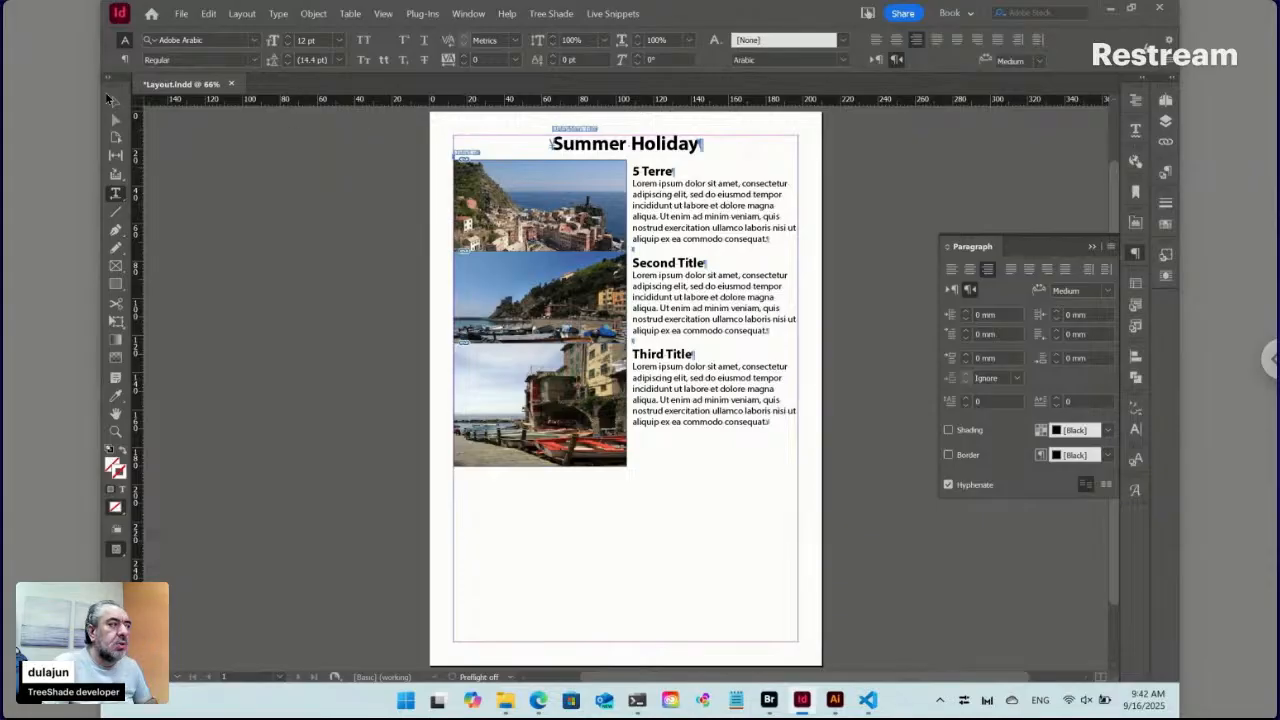
pyautogui.click(115, 102)
pyautogui.click(620, 222)
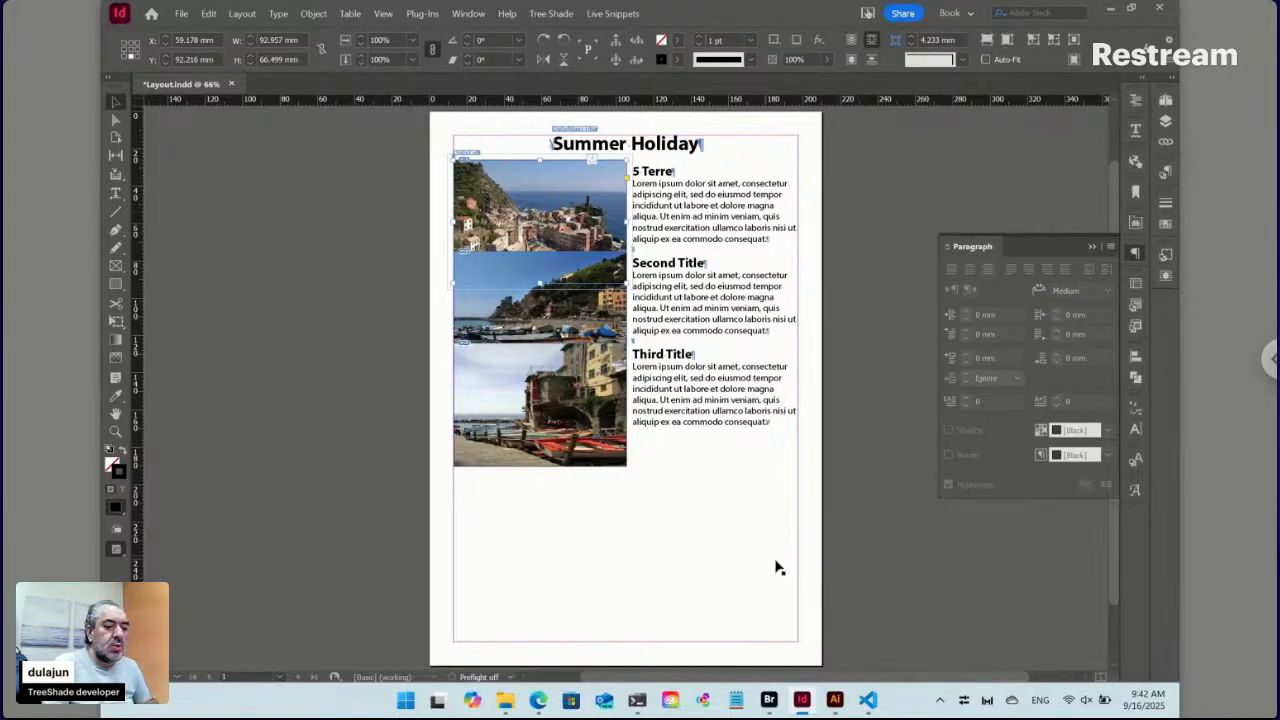
# Switch to Bridge, browse into the List folder, and open "ID12345 [Label].txt" in Visual Studio Code
pyautogui.click(871, 704)
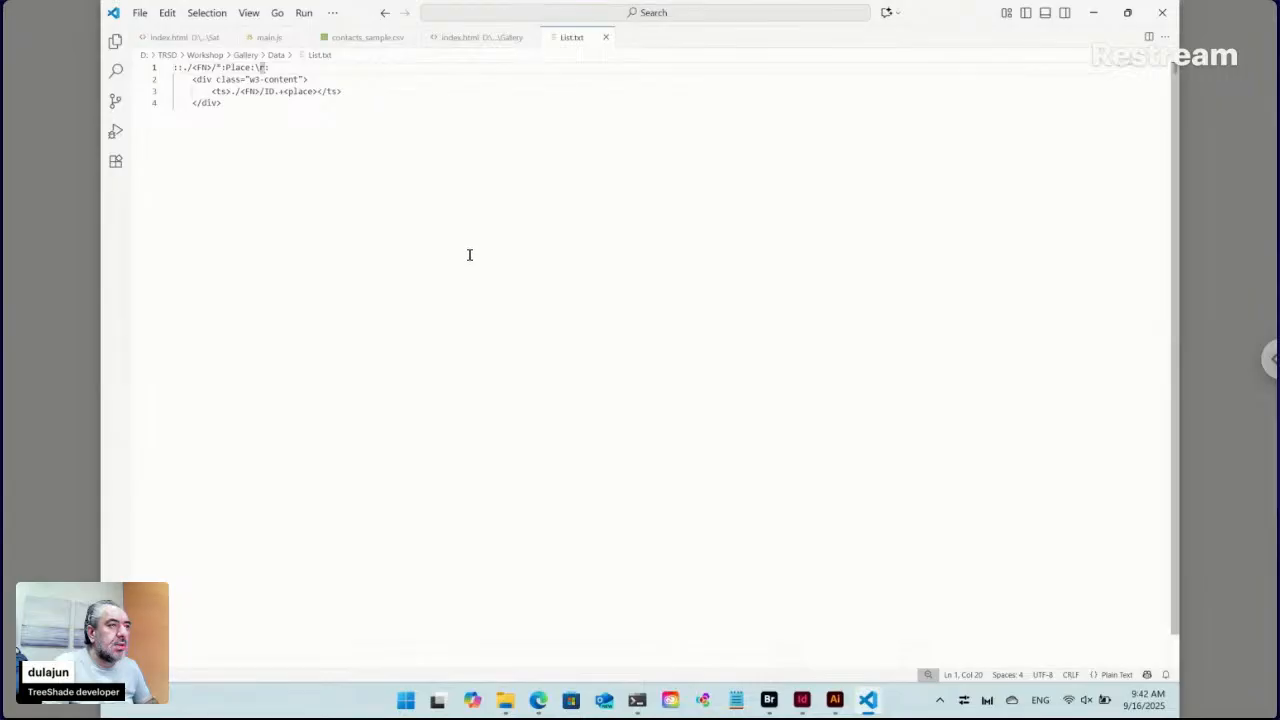
pyautogui.click(769, 699)
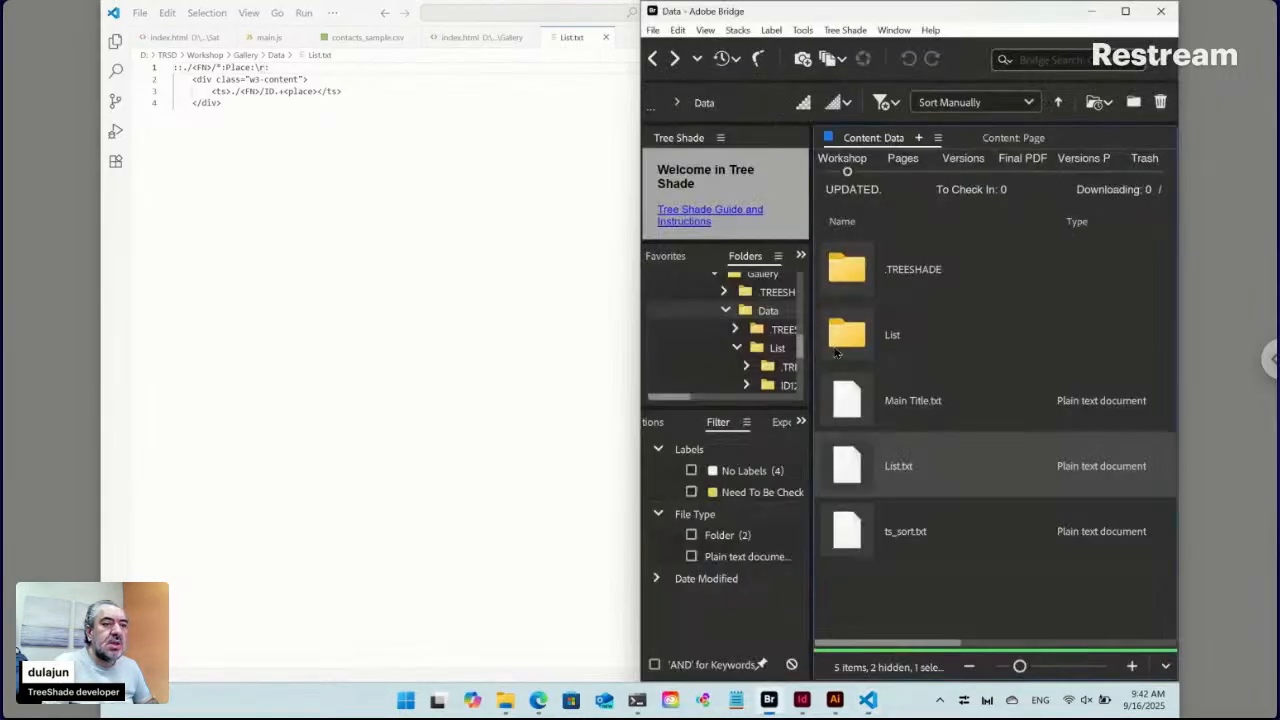
pyautogui.doubleClick(855, 343)
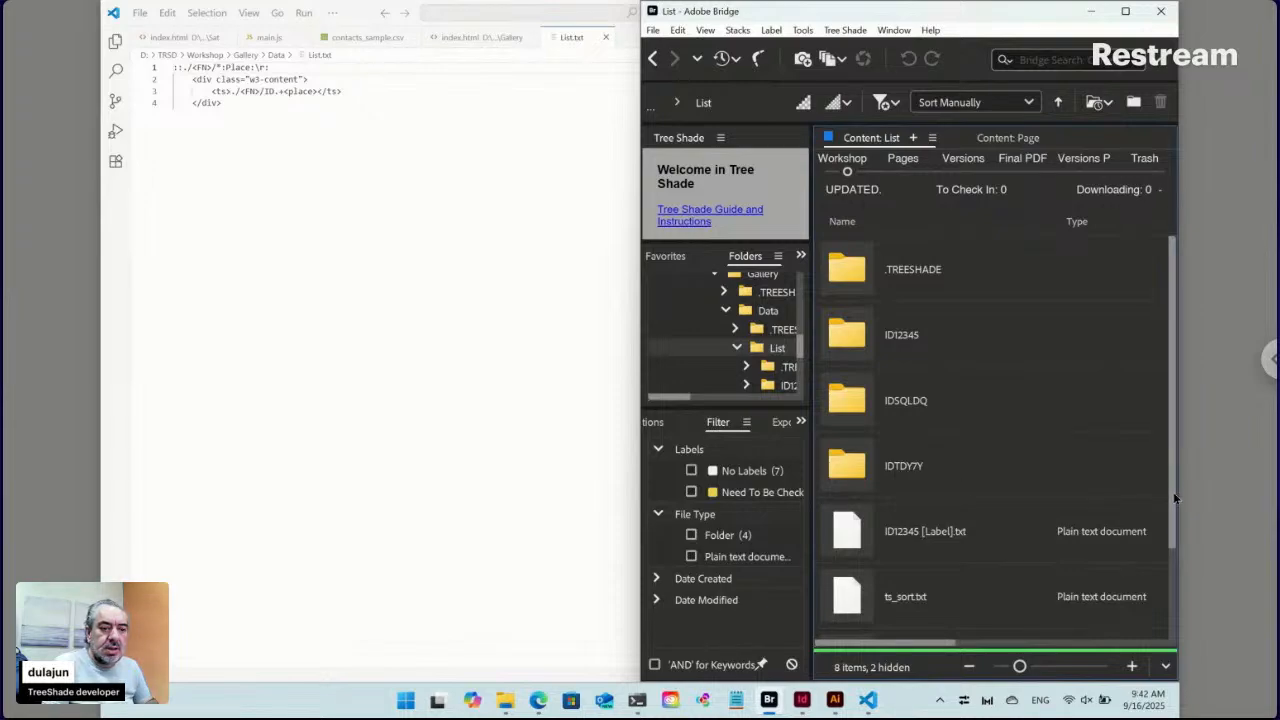
pyautogui.scroll(-1, 1170, 555)
pyautogui.click(852, 416)
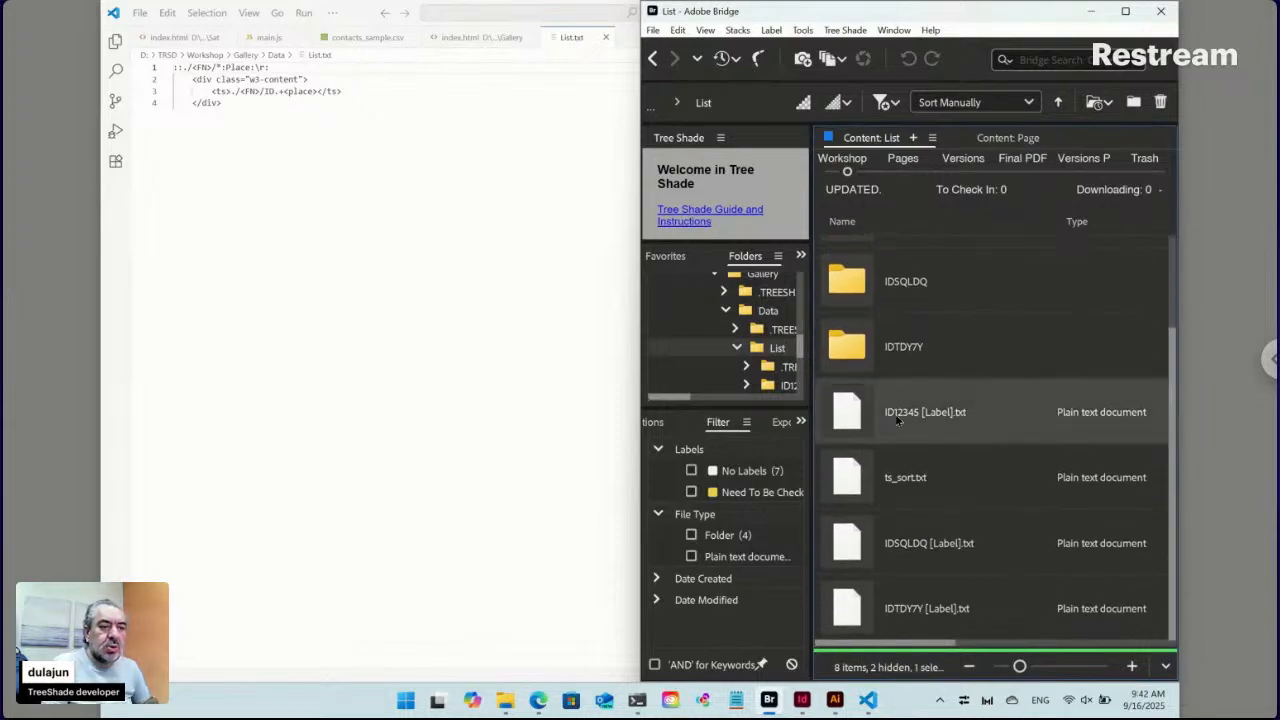
pyautogui.moveTo(852, 416); pyautogui.dragTo(620, 200)
pyautogui.hotkey('alt', 'Tab')
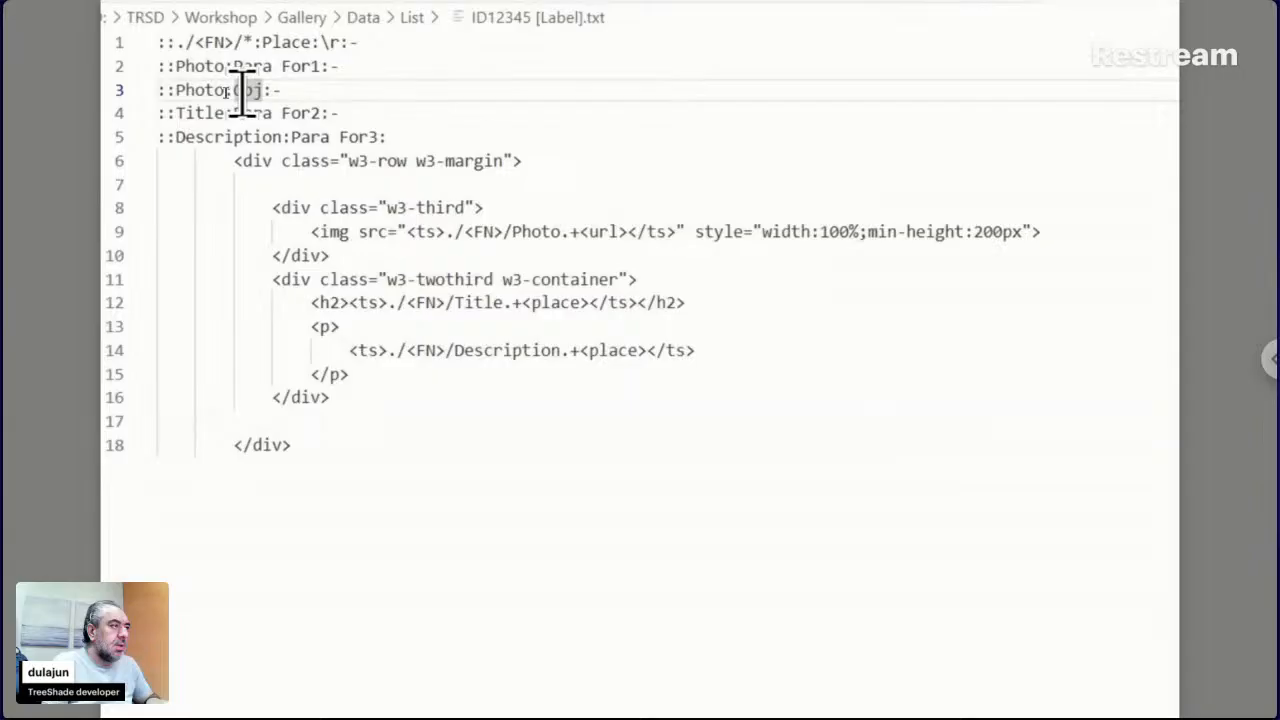
# Review the Photo paragraph and object style lines near the beginning of ID12345 [Label].txt
pyautogui.click(280, 92)
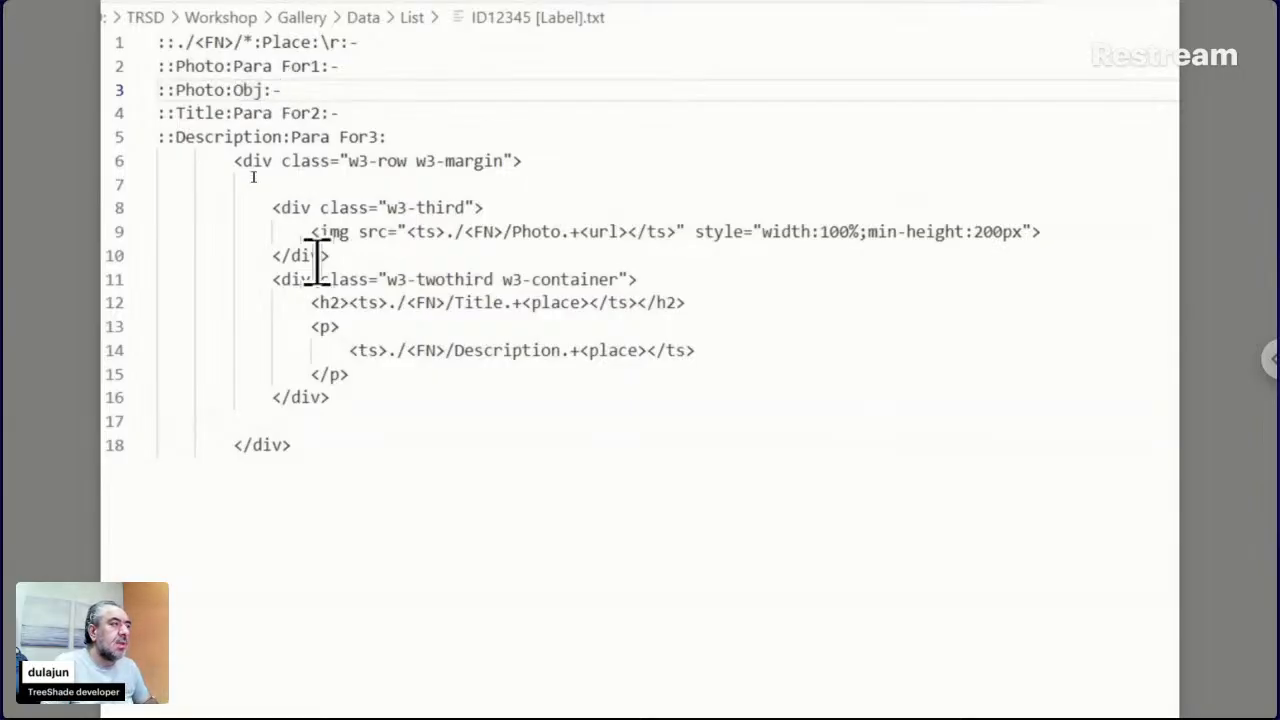
pyautogui.press('Up')
pyautogui.press('Left')
pyautogui.press('Left')
pyautogui.press('Left')
pyautogui.press('Left')
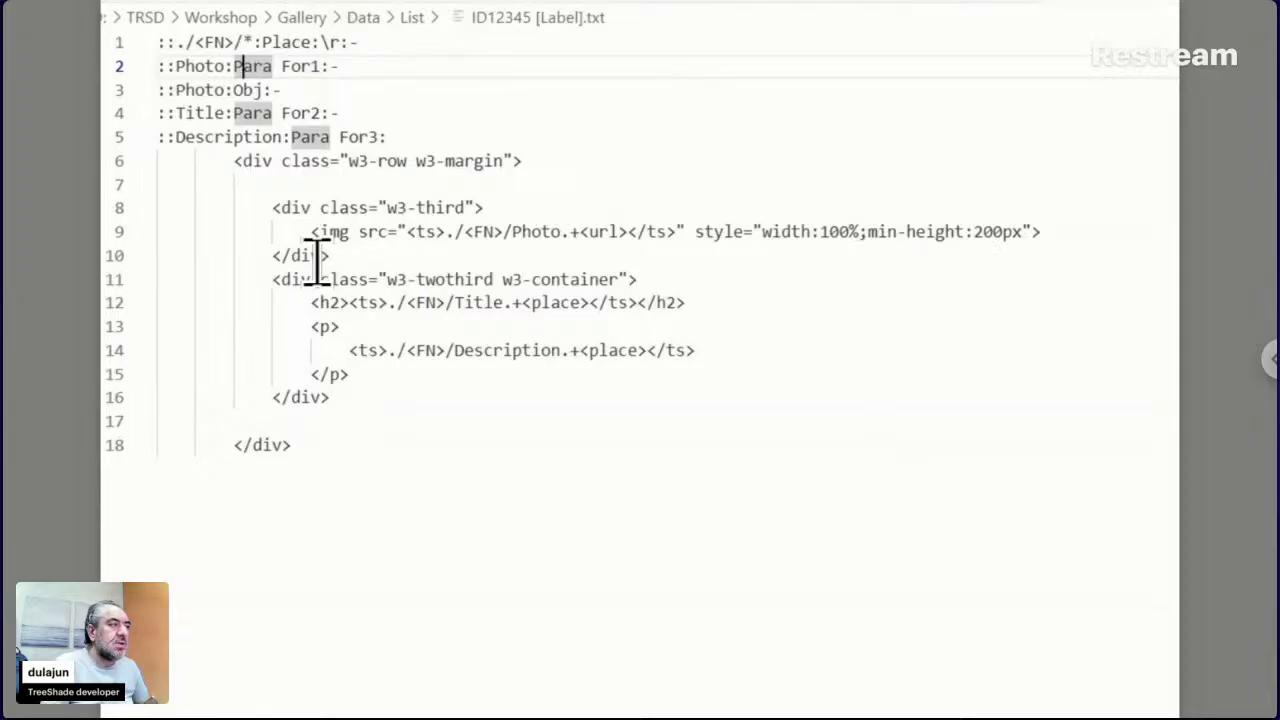
pyautogui.press('Left')
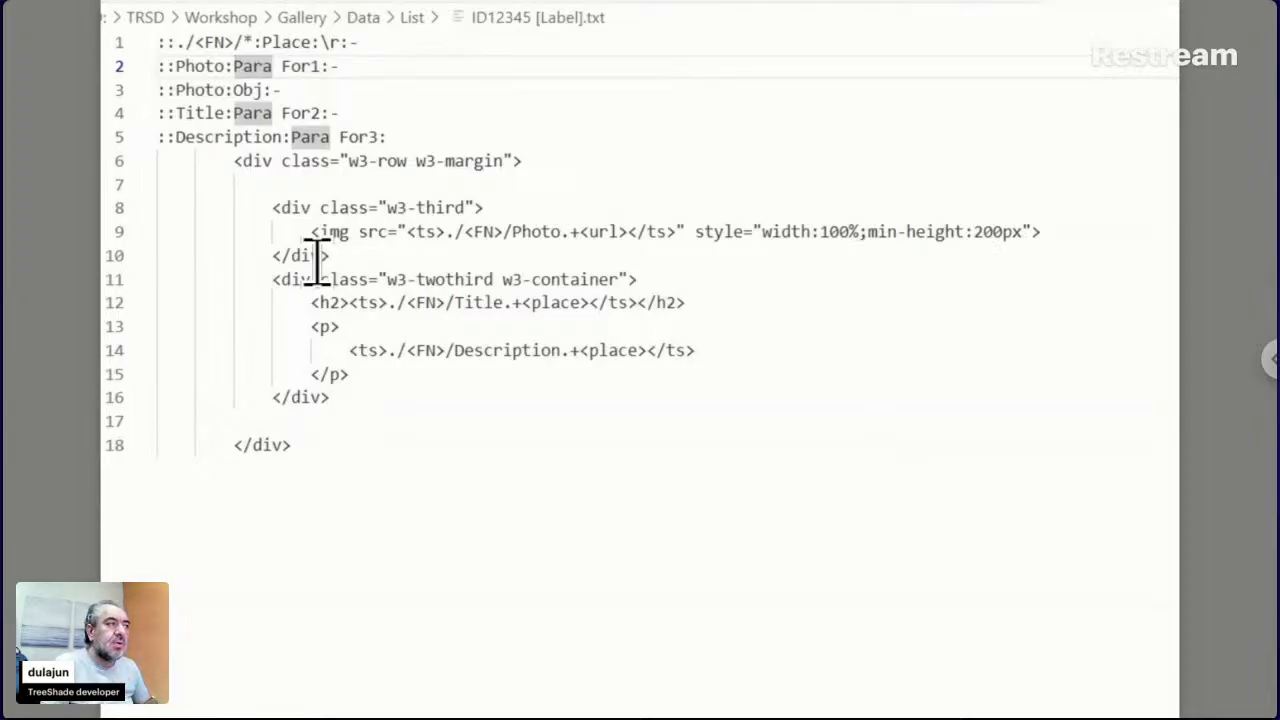
# Add the line "::30%:Width:-" directly below "::Photo:Obj:-" in the label file
pyautogui.press('Down')
pyautogui.press('Right')
pyautogui.press('Right')
pyautogui.press('Right')
pyautogui.press('Right')
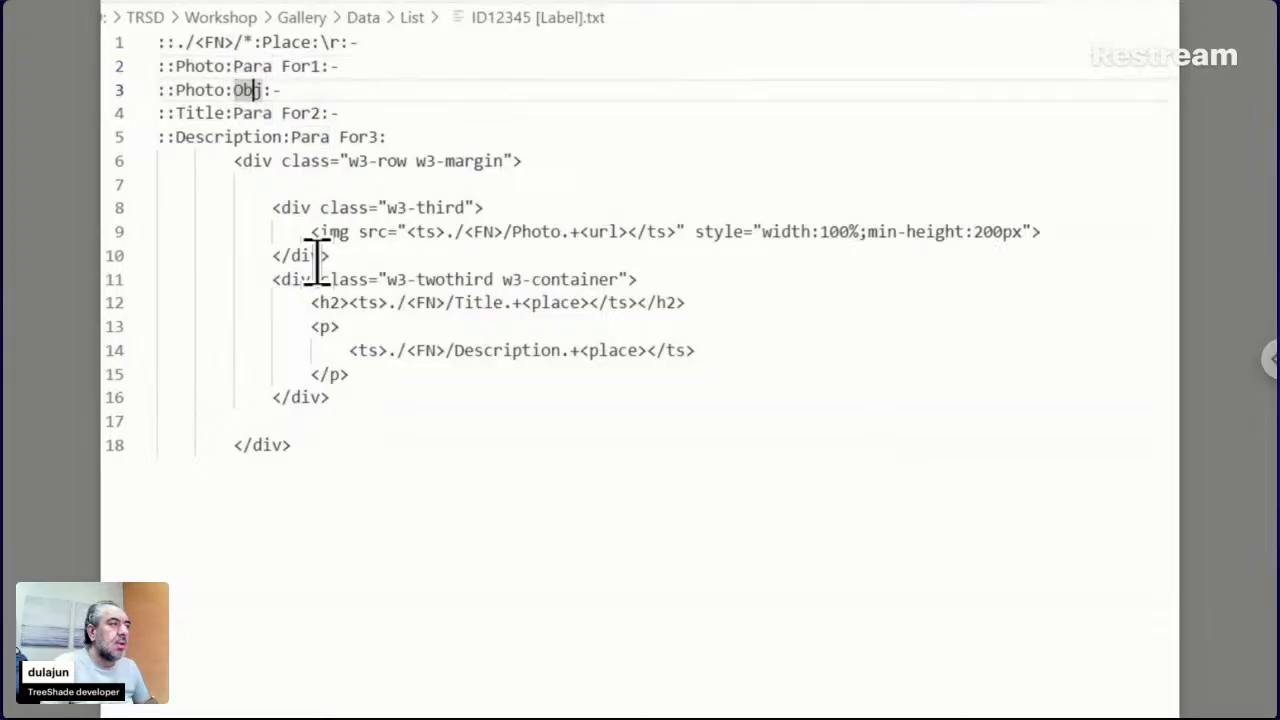
pyautogui.press('Right')
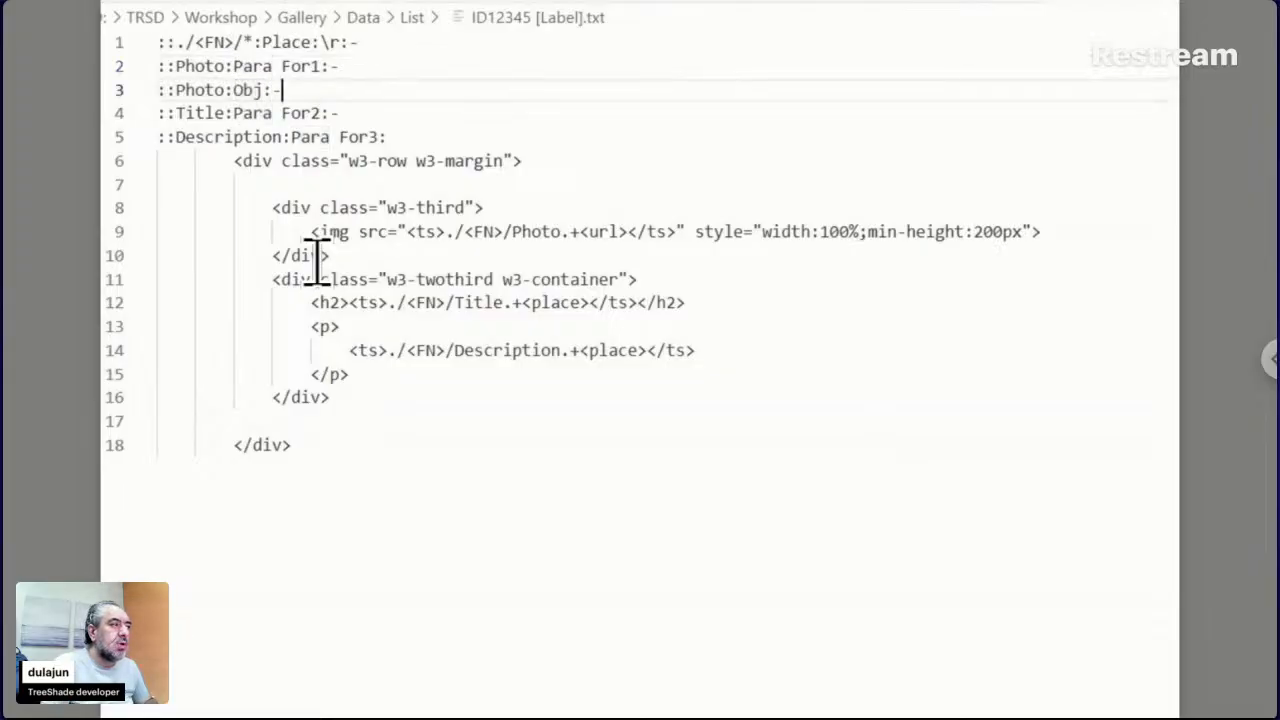
pyautogui.press('Return')
pyautogui.write('::')
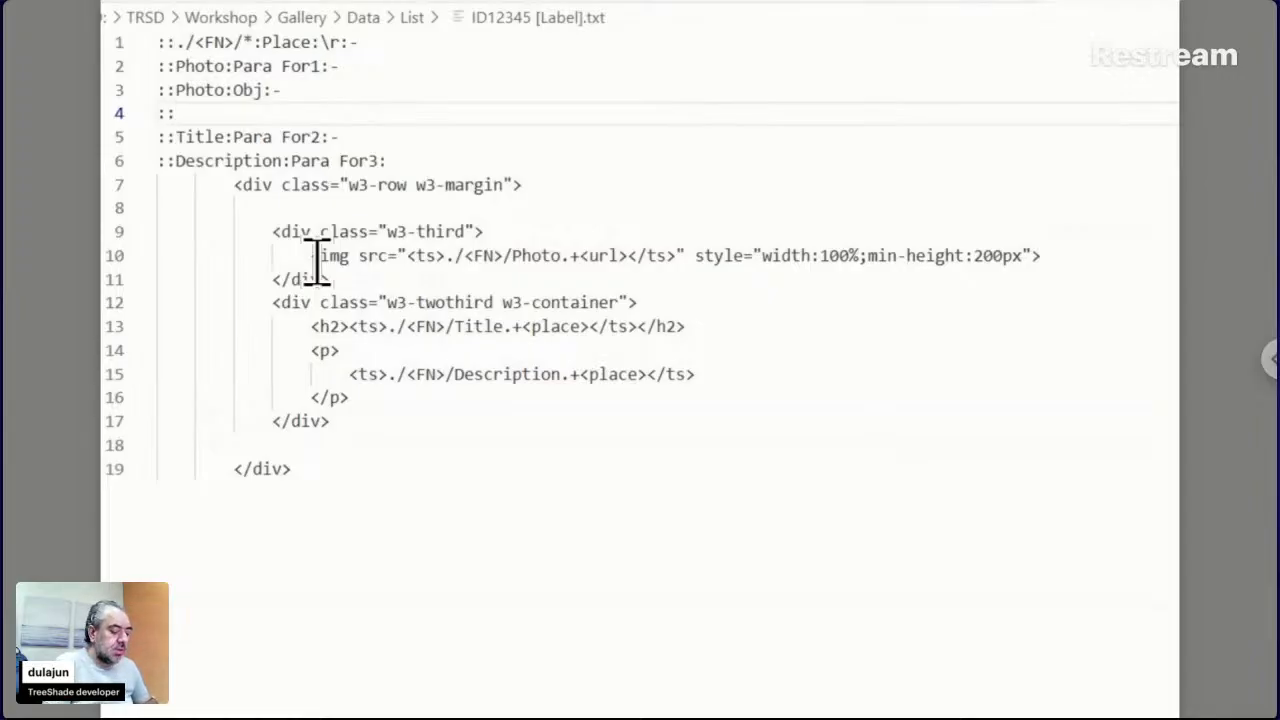
pyautogui.write('30$')
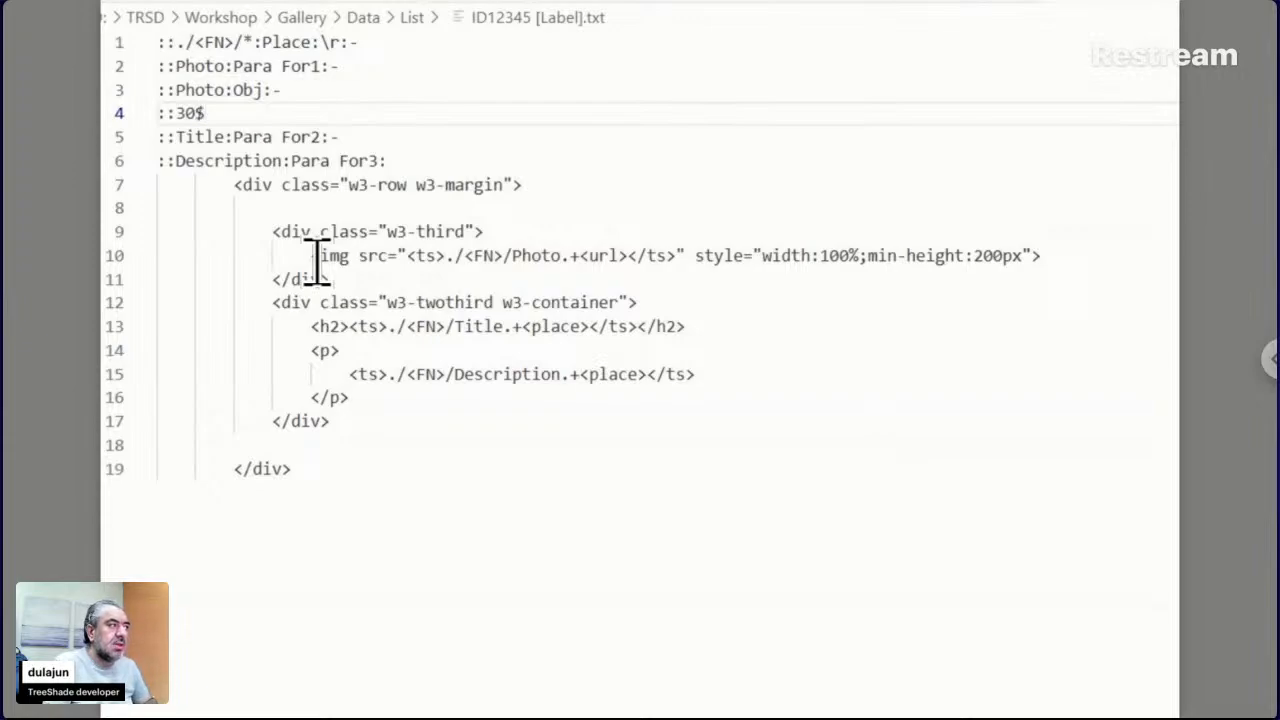
pyautogui.press('BackSpace')
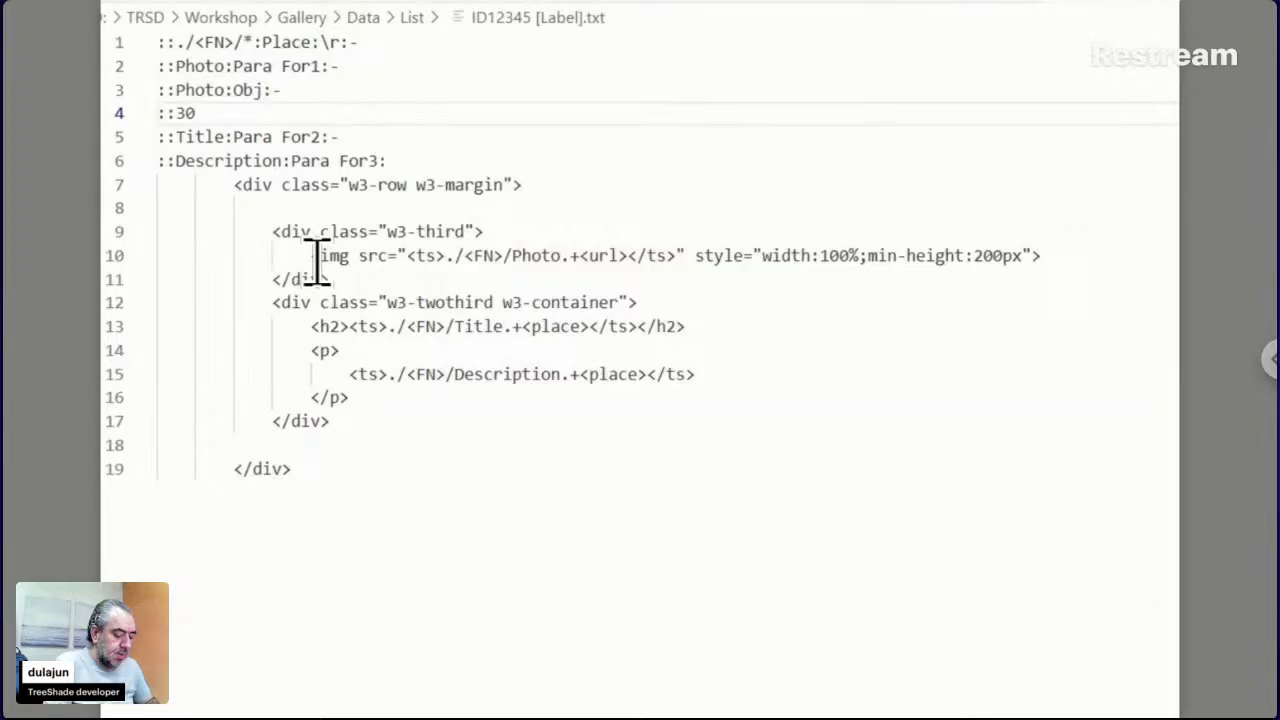
pyautogui.write('%:')
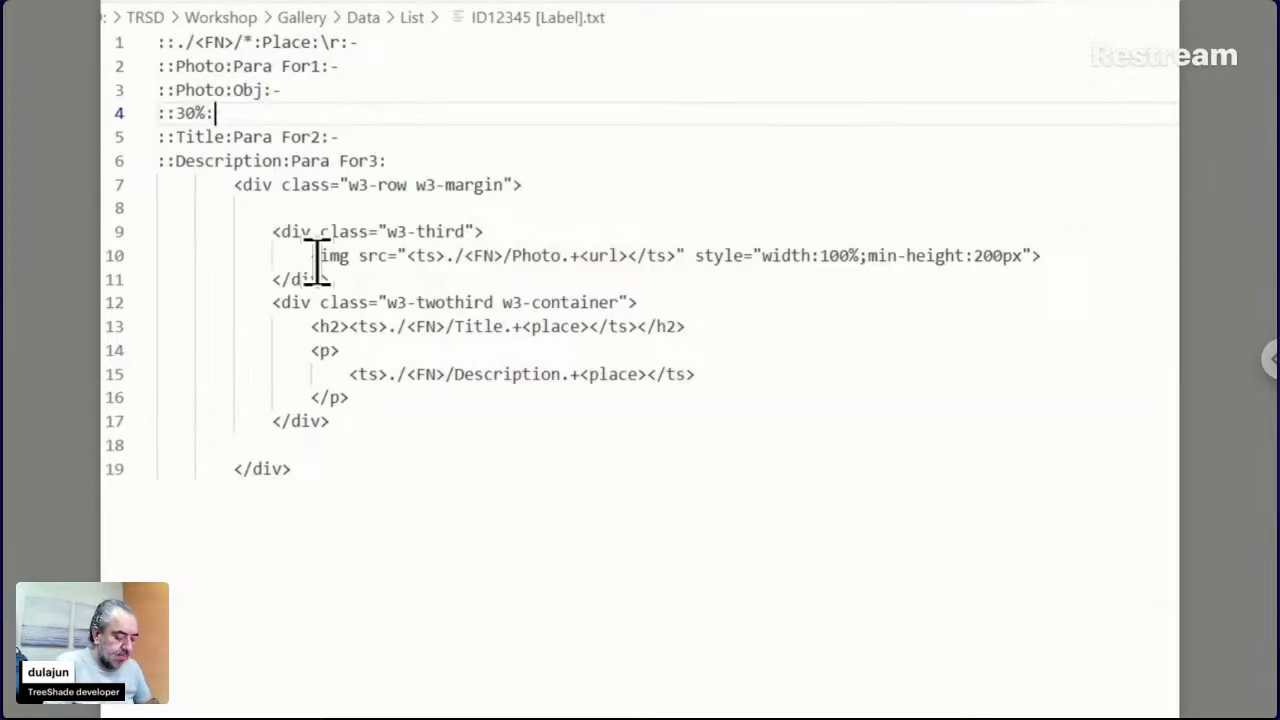
pyautogui.write('W')
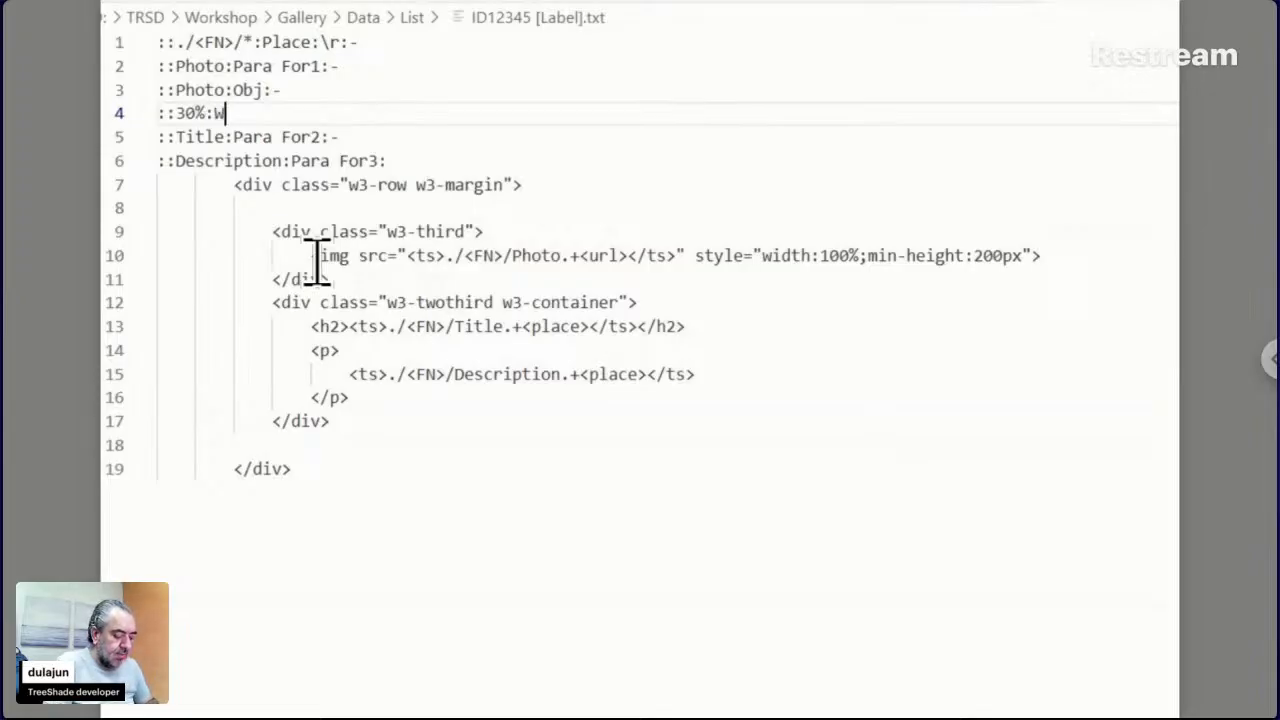
pyautogui.write('idth')
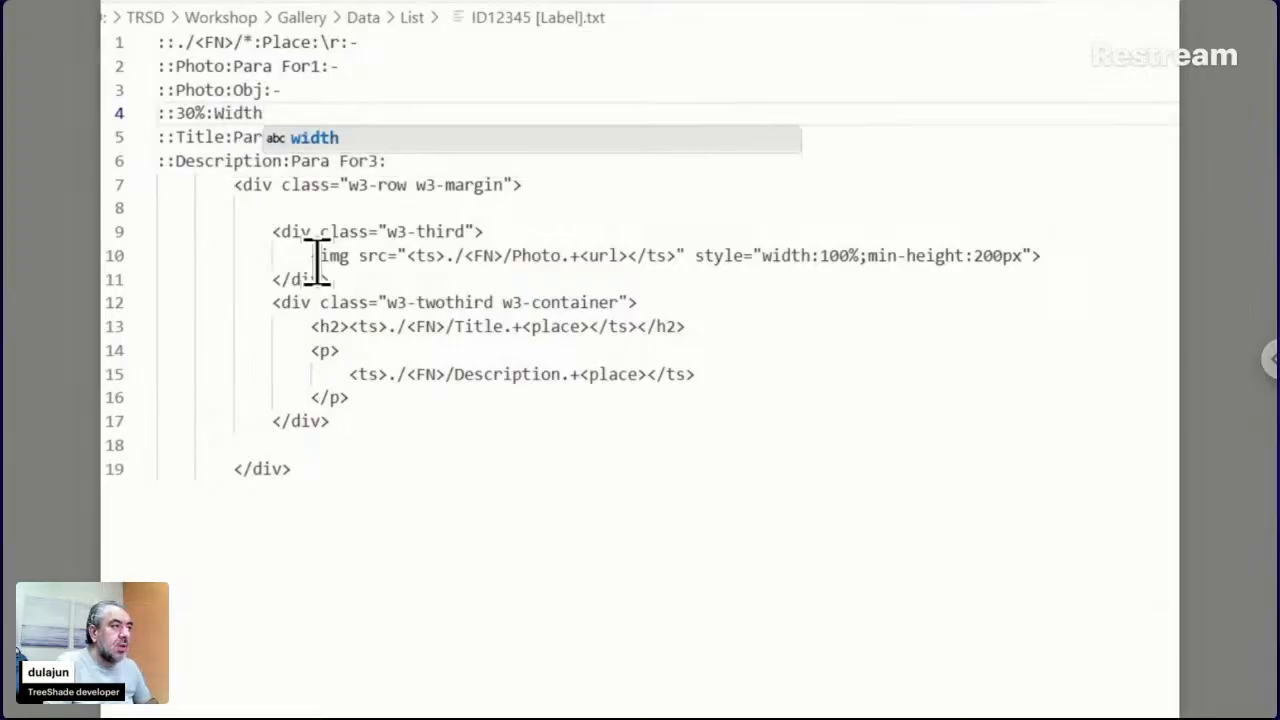
pyautogui.write(':')
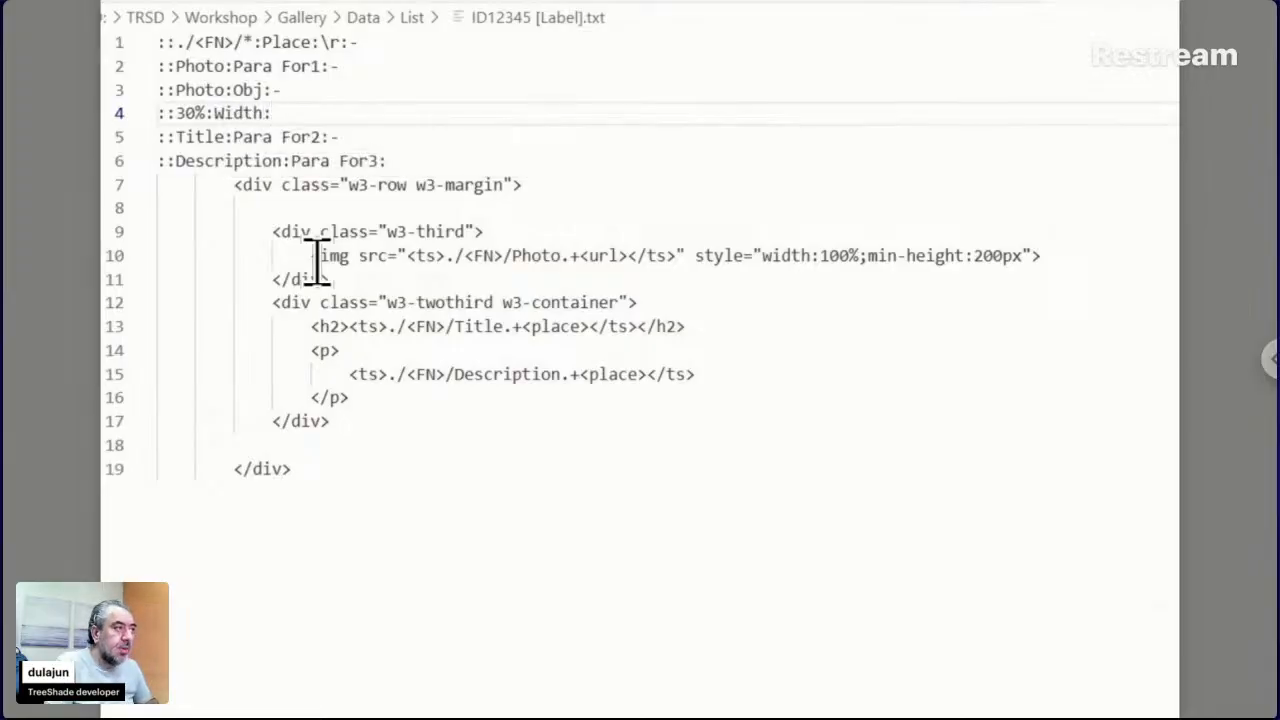
pyautogui.write('-')
# Change the setting name in the new 30% line to "Relative Width" and save the file
pyautogui.press('Left')
pyautogui.press('Left')
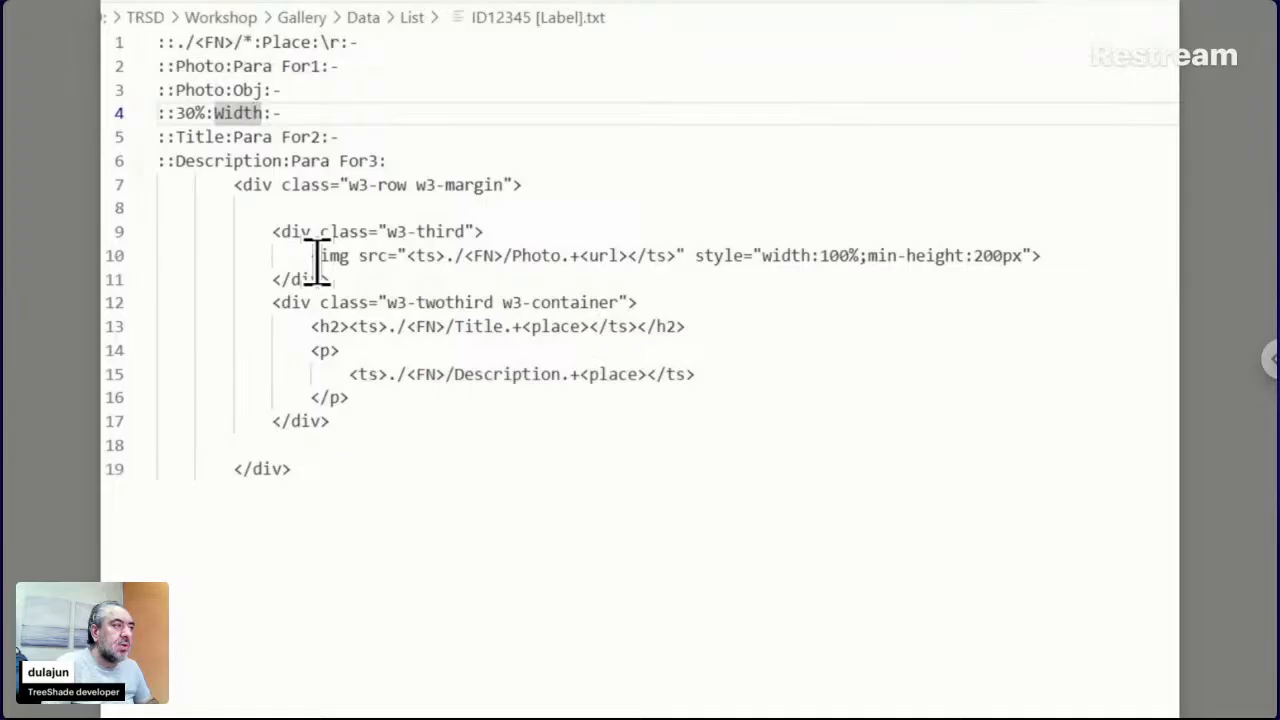
pyautogui.press('Left')
pyautogui.press('Left')
pyautogui.press('Left')
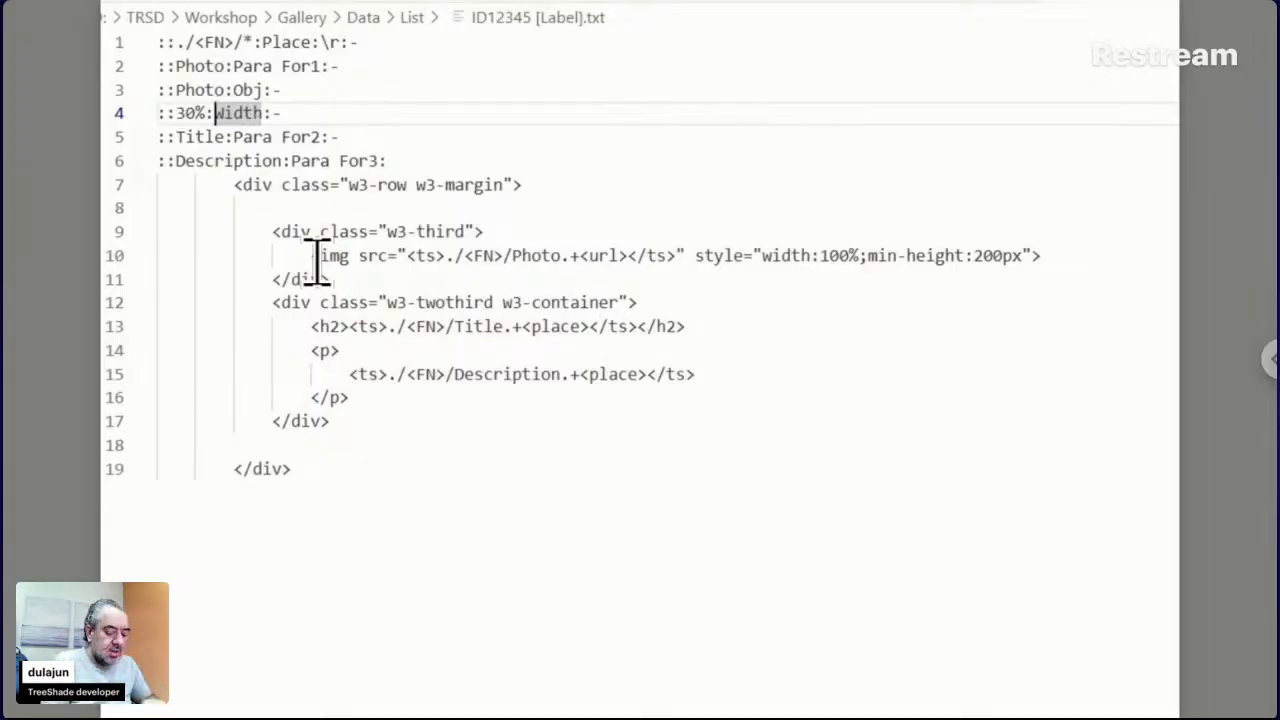
pyautogui.write('Relati')
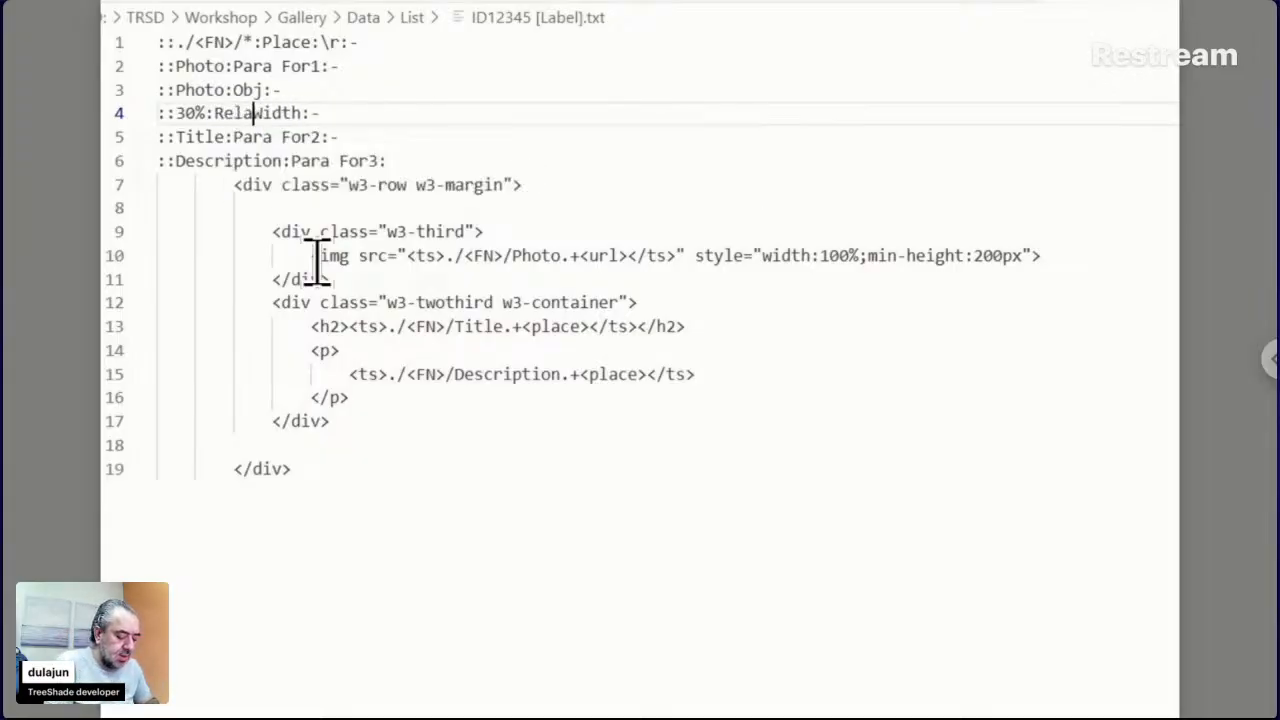
pyautogui.write('ve')
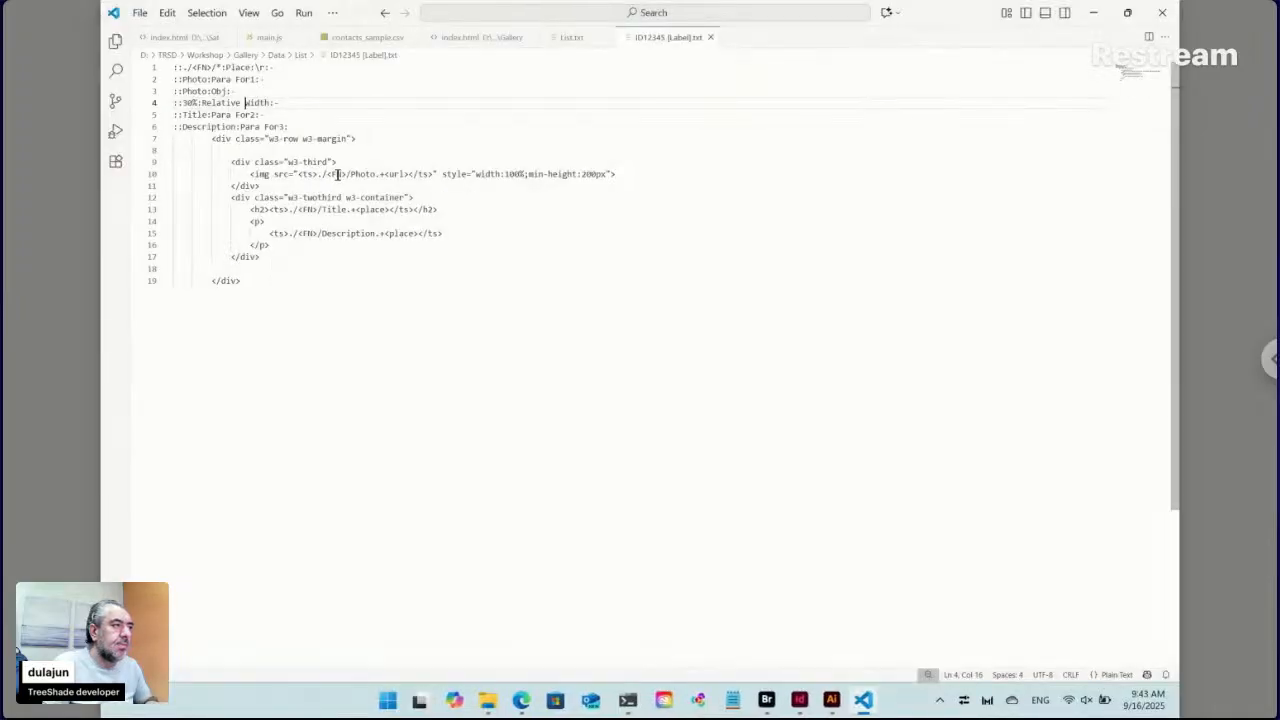
# Switch to InDesign and update all live snippets in the layout
pyautogui.click(803, 700)
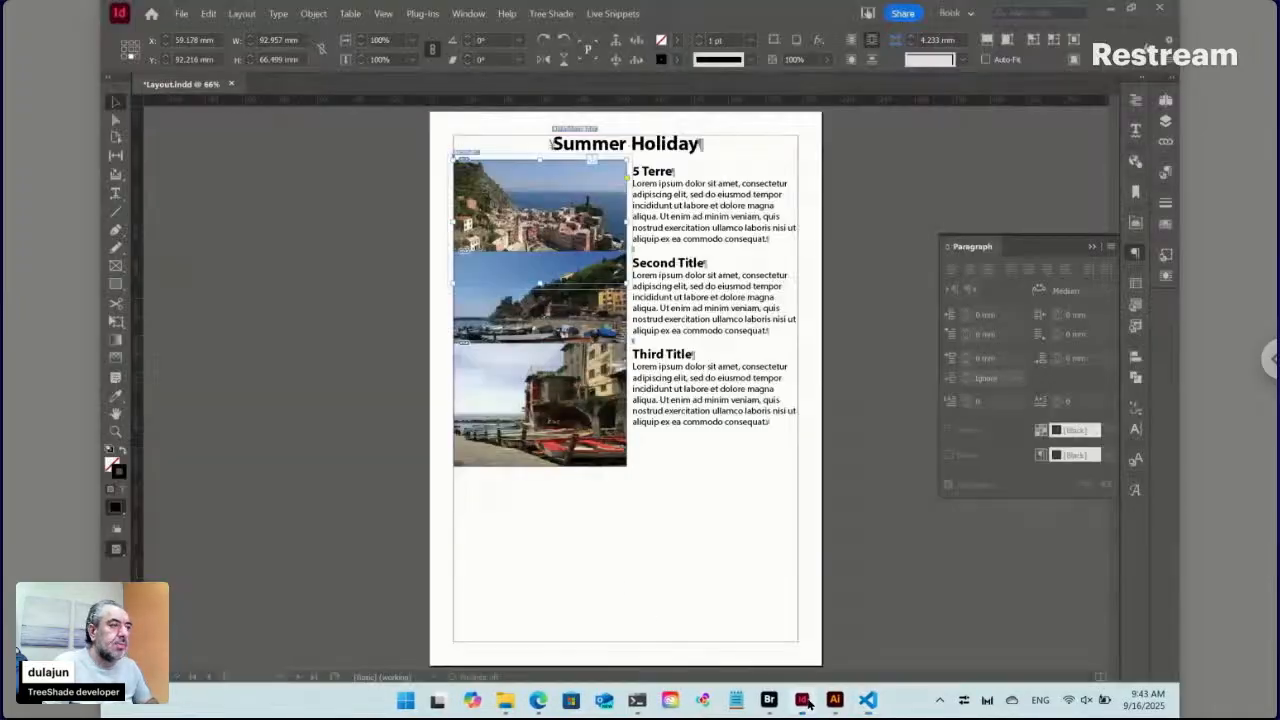
pyautogui.click(612, 13)
pyautogui.moveTo(667, 108)
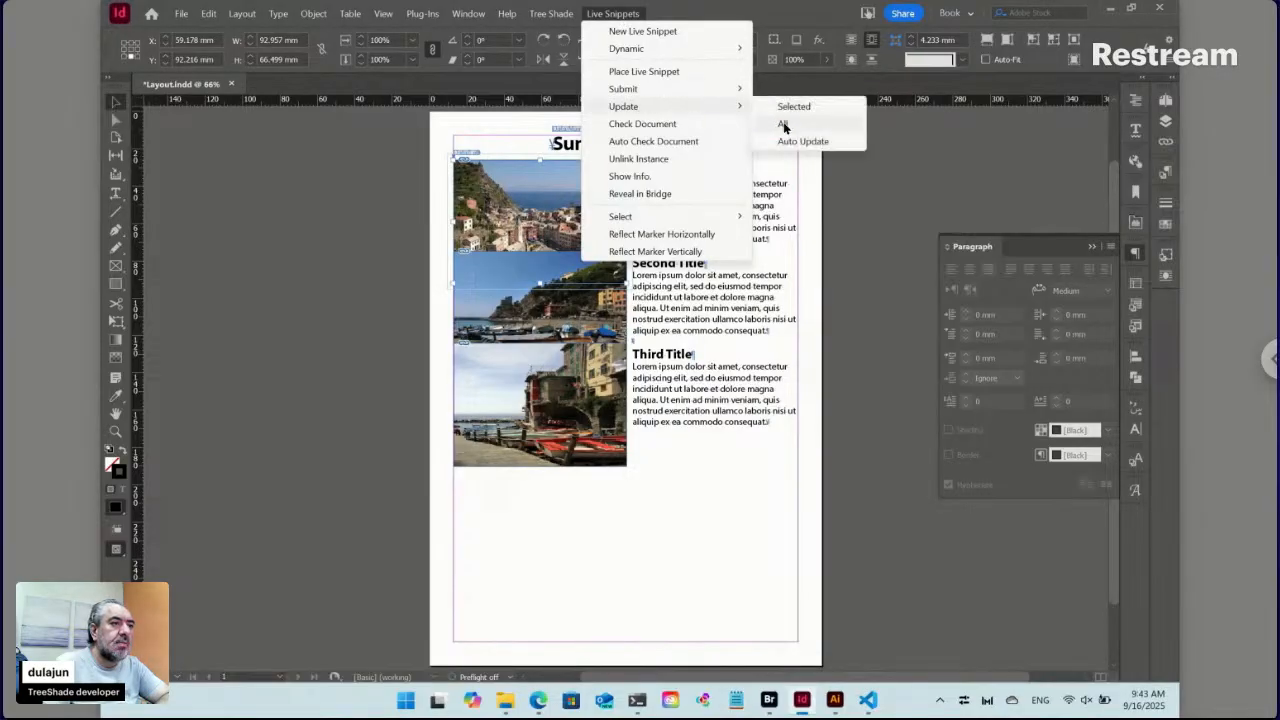
pyautogui.click(783, 122)
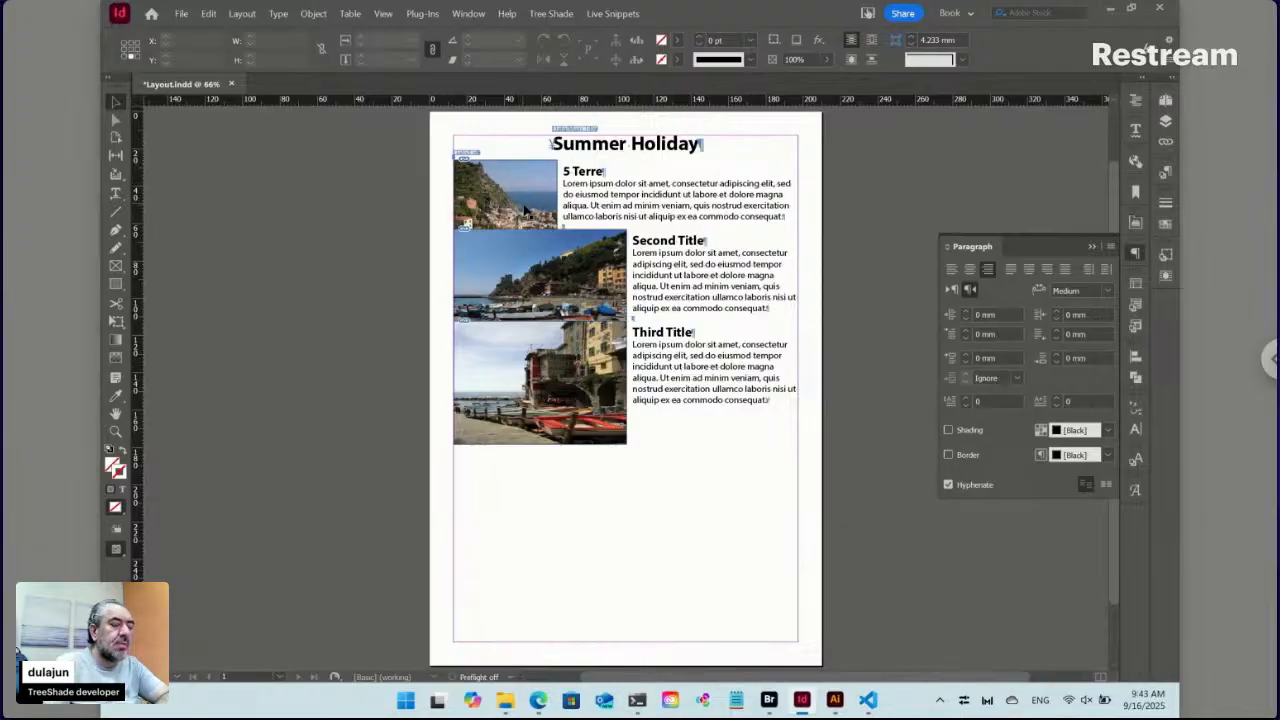
# Switch to Bridge and update the other label files in the List folder from ID12345 [Label].txt, accepting the change for all
pyautogui.moveTo(769, 705)
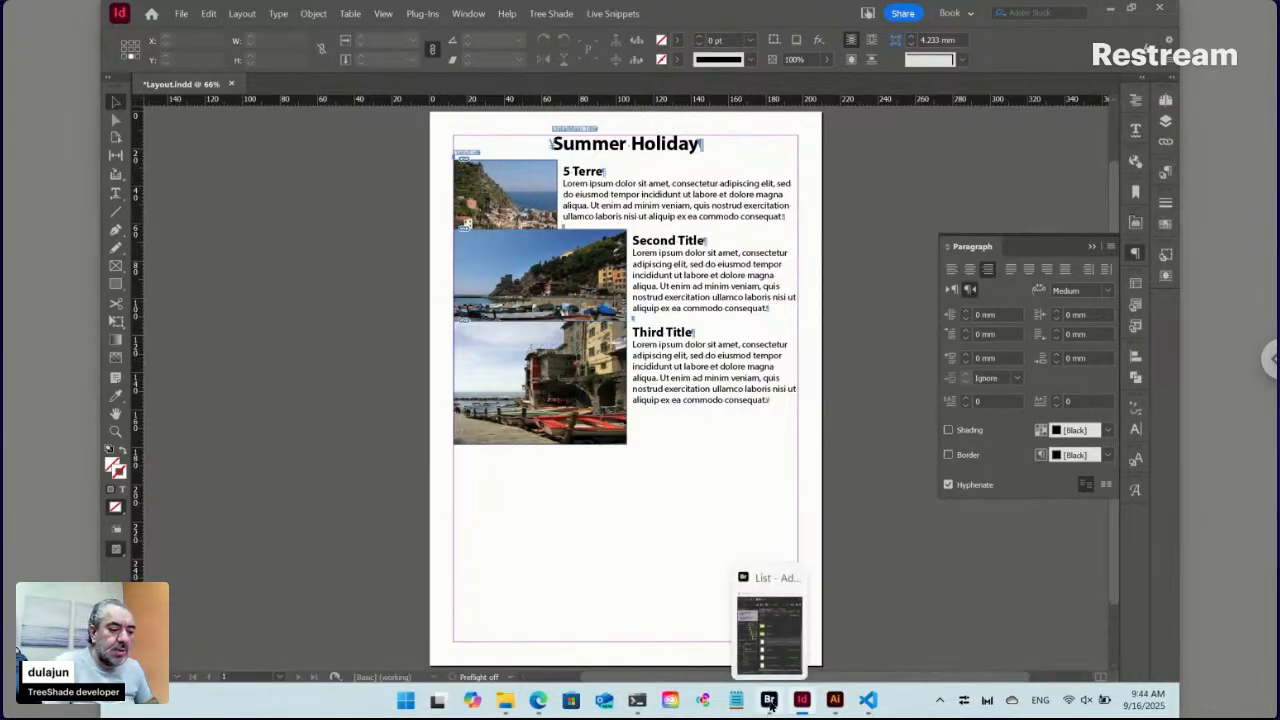
pyautogui.click(769, 702)
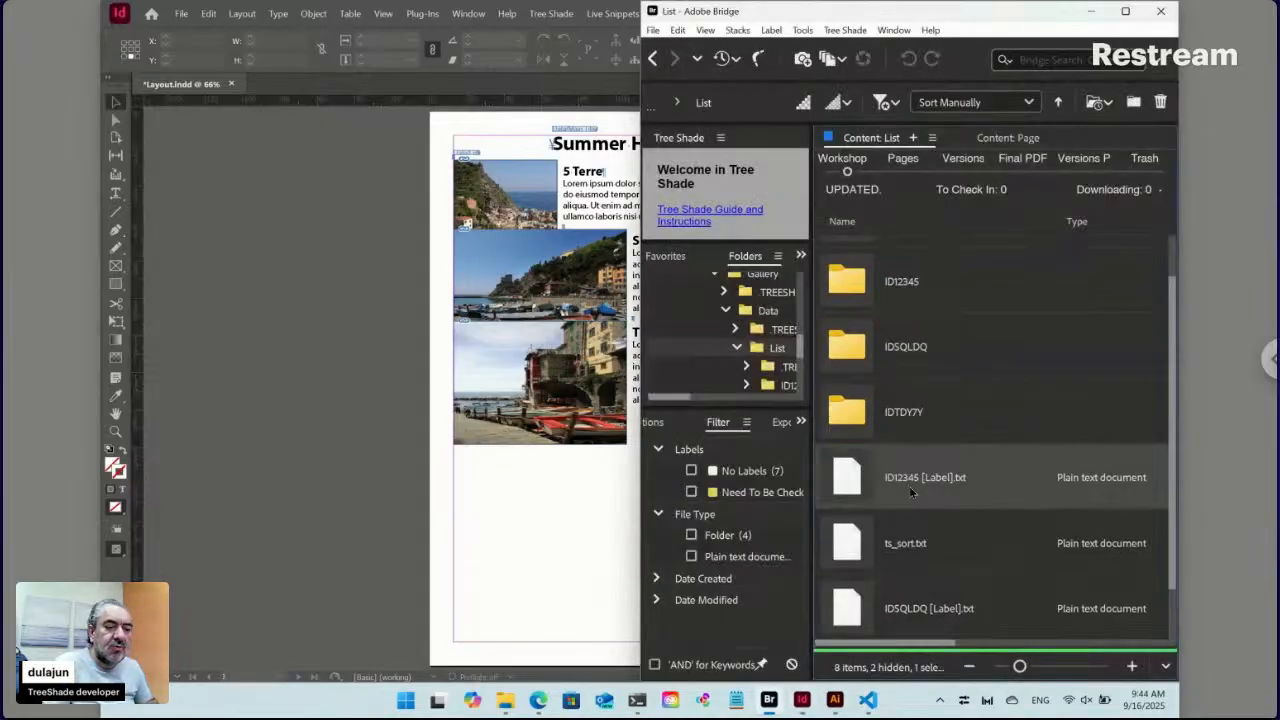
pyautogui.rightClick(854, 477)
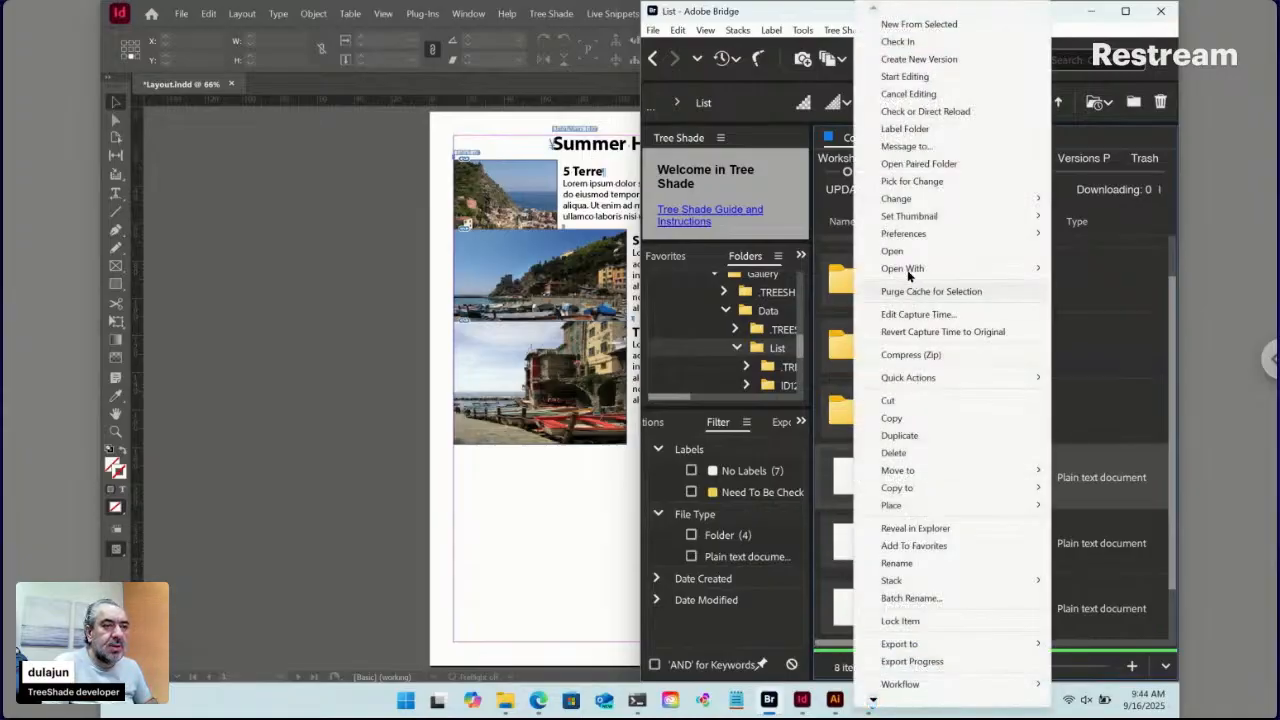
pyautogui.moveTo(903, 205)
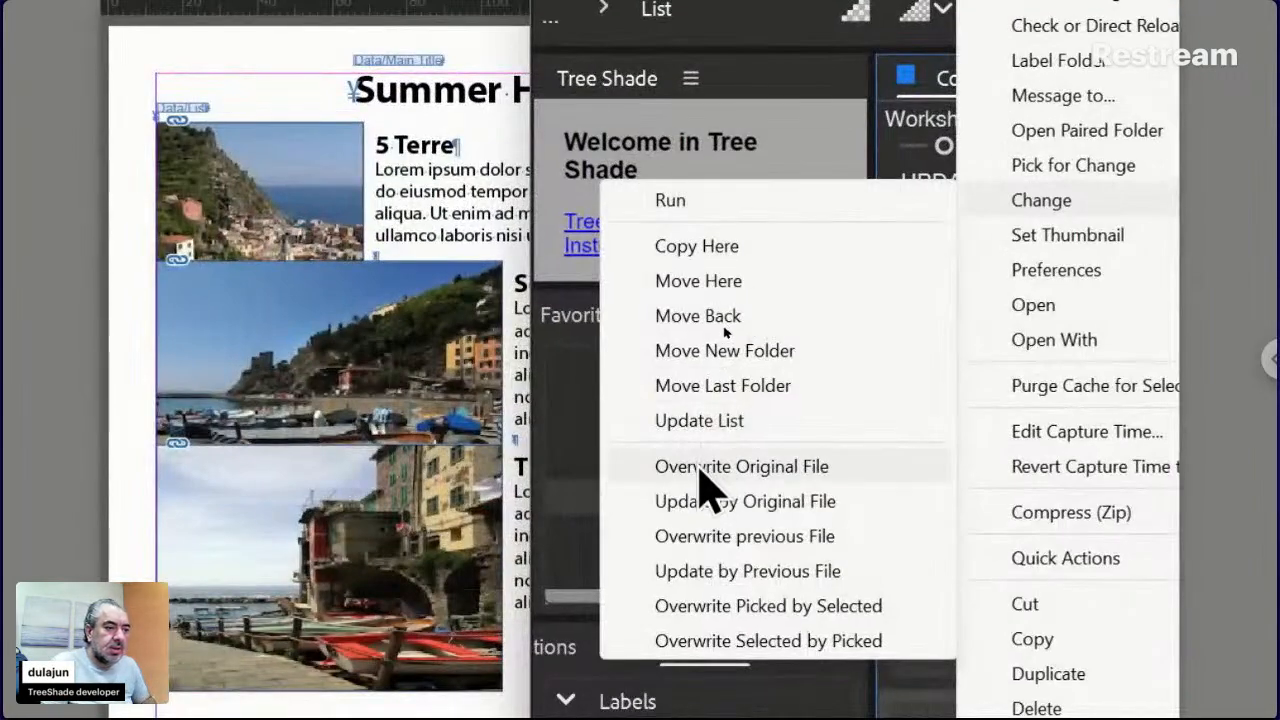
pyautogui.click(712, 440)
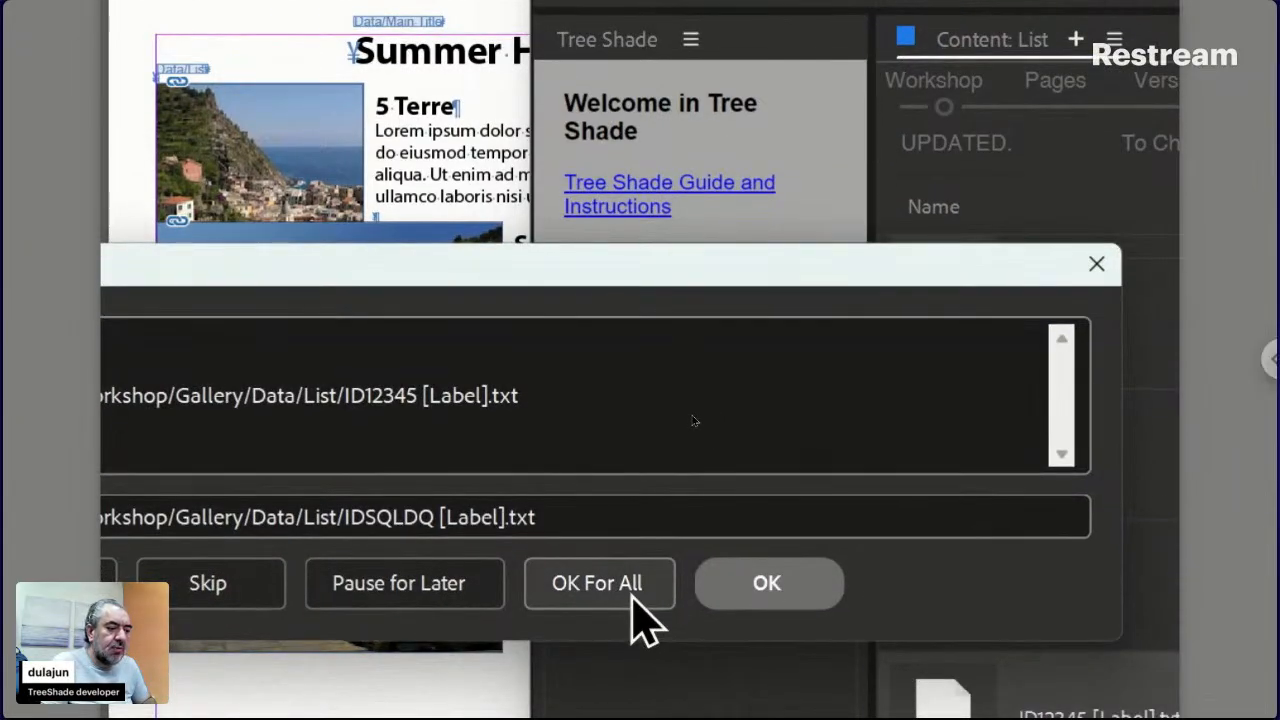
pyautogui.click(632, 598)
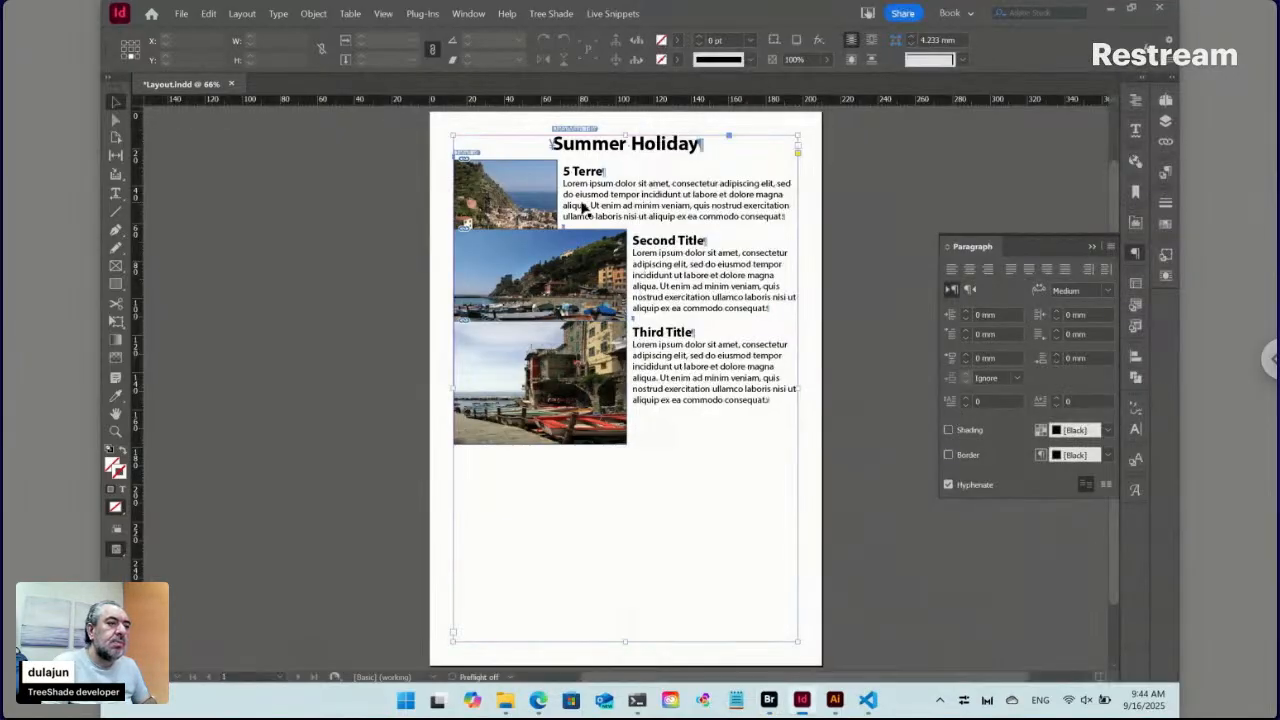
# Back in InDesign, select the first photo and update all live snippets again
pyautogui.click(582, 206)
pyautogui.click(540, 200)
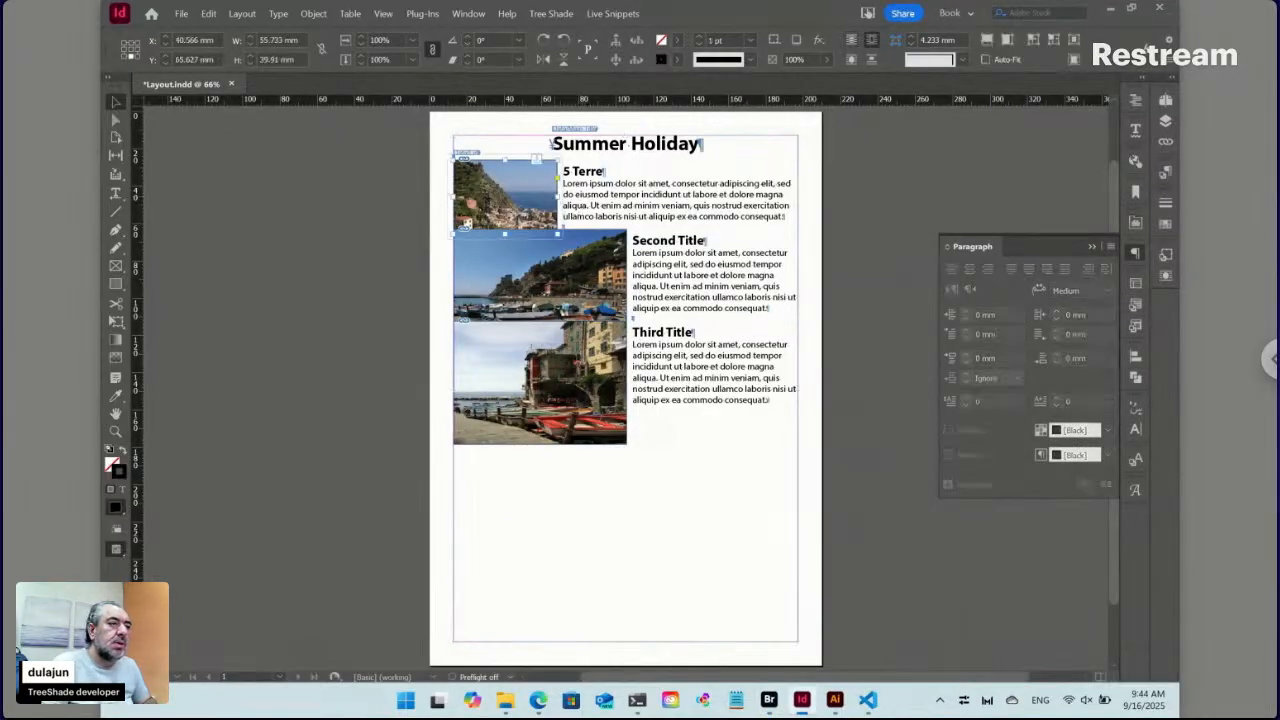
pyautogui.click(612, 13)
pyautogui.moveTo(632, 106)
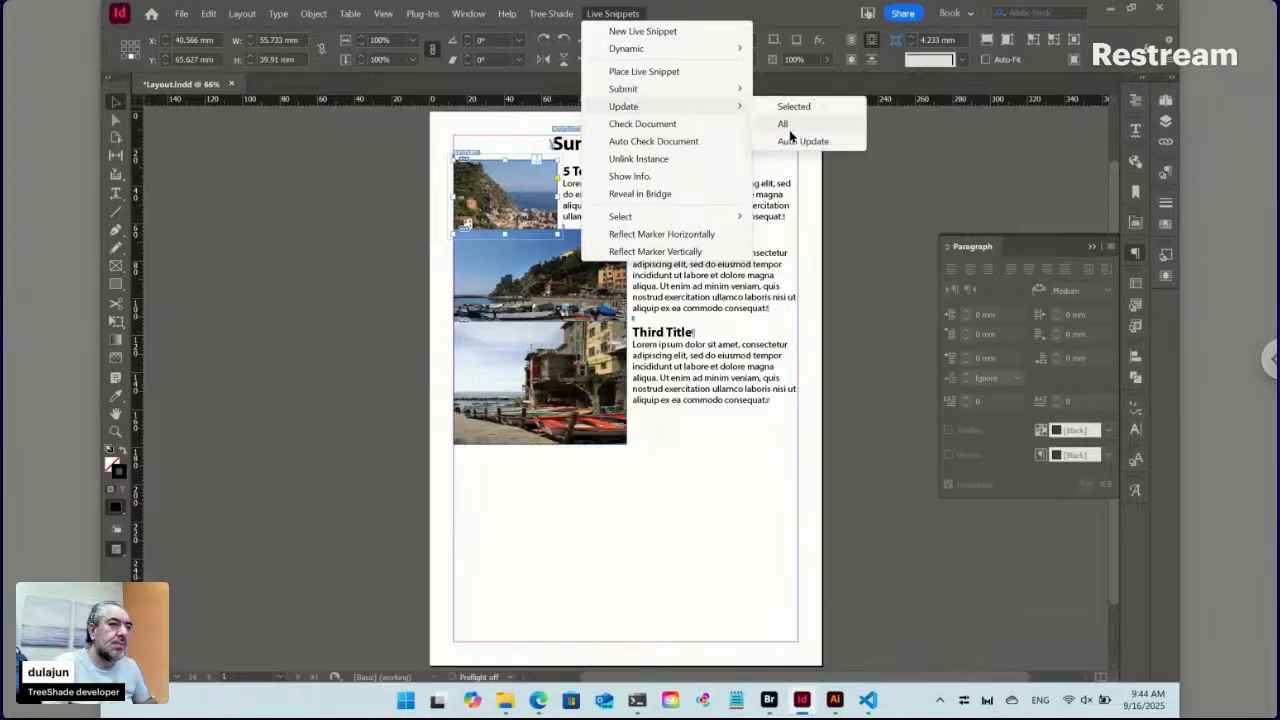
pyautogui.click(784, 124)
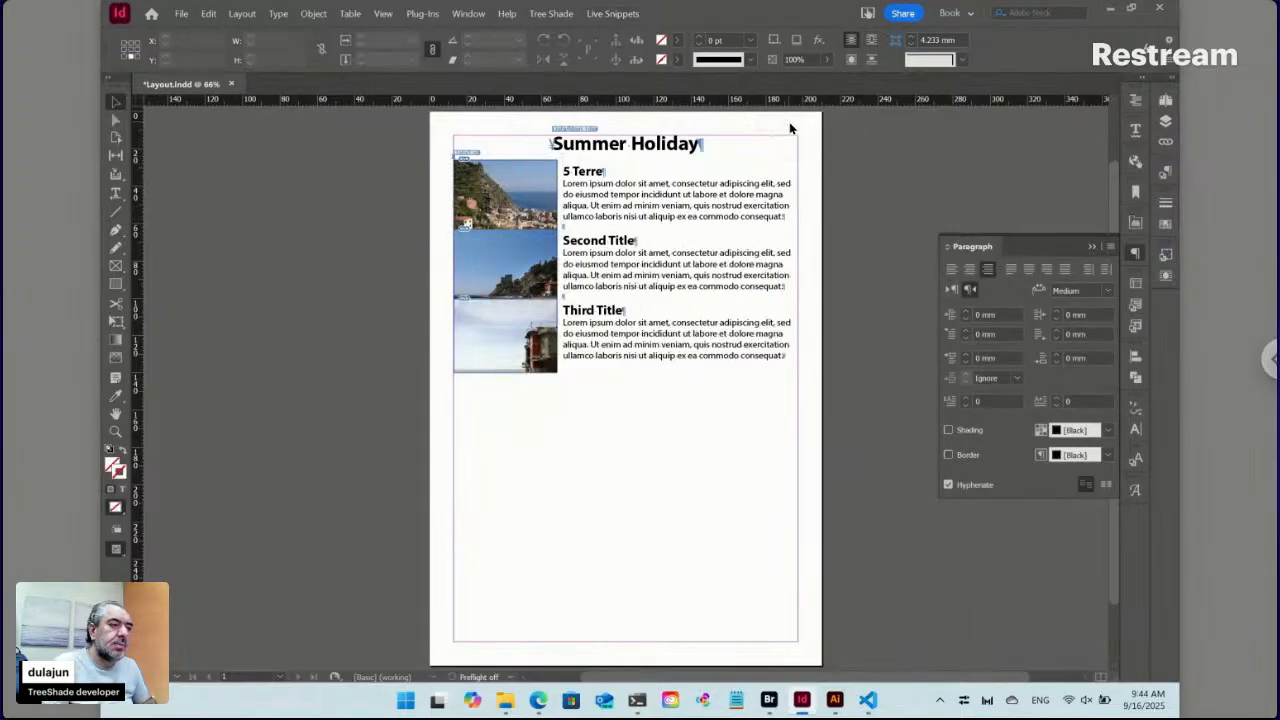
# Set the space after the first description paragraph to 11 mm
pyautogui.doubleClick(630, 218)
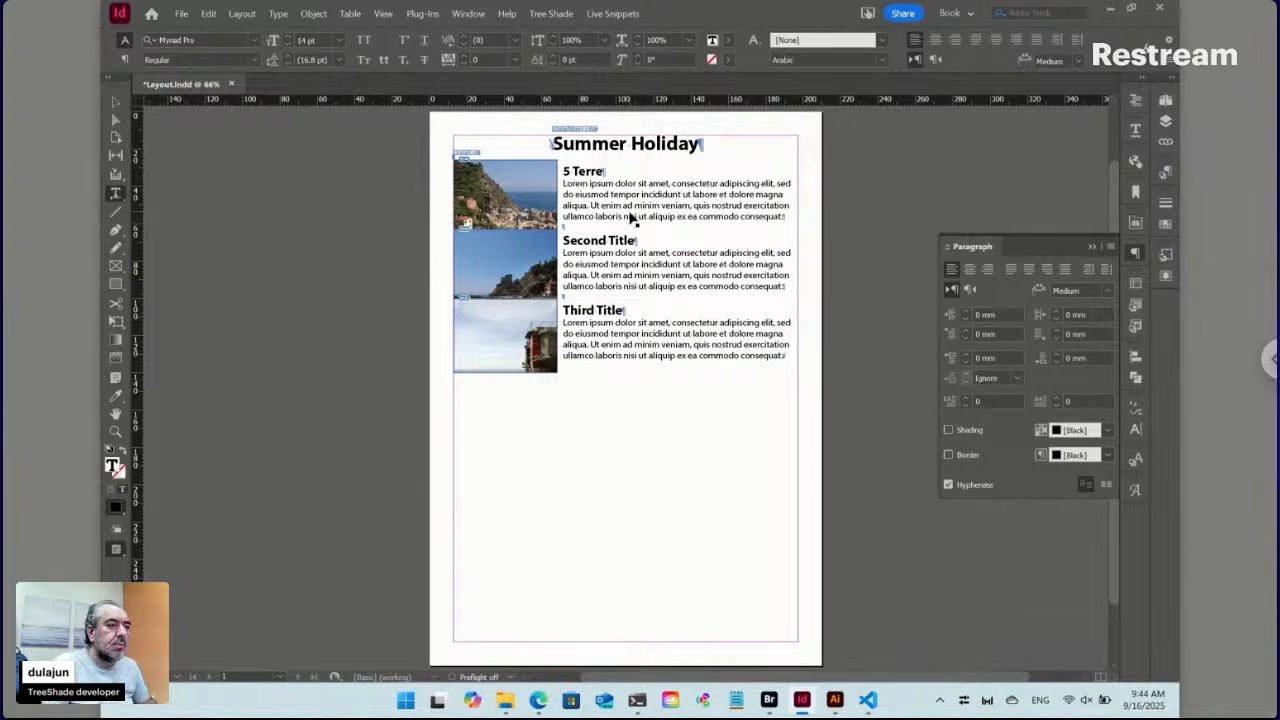
pyautogui.click(1095, 357)
pyautogui.press('Up')
pyautogui.press('Up')
pyautogui.press('Up')
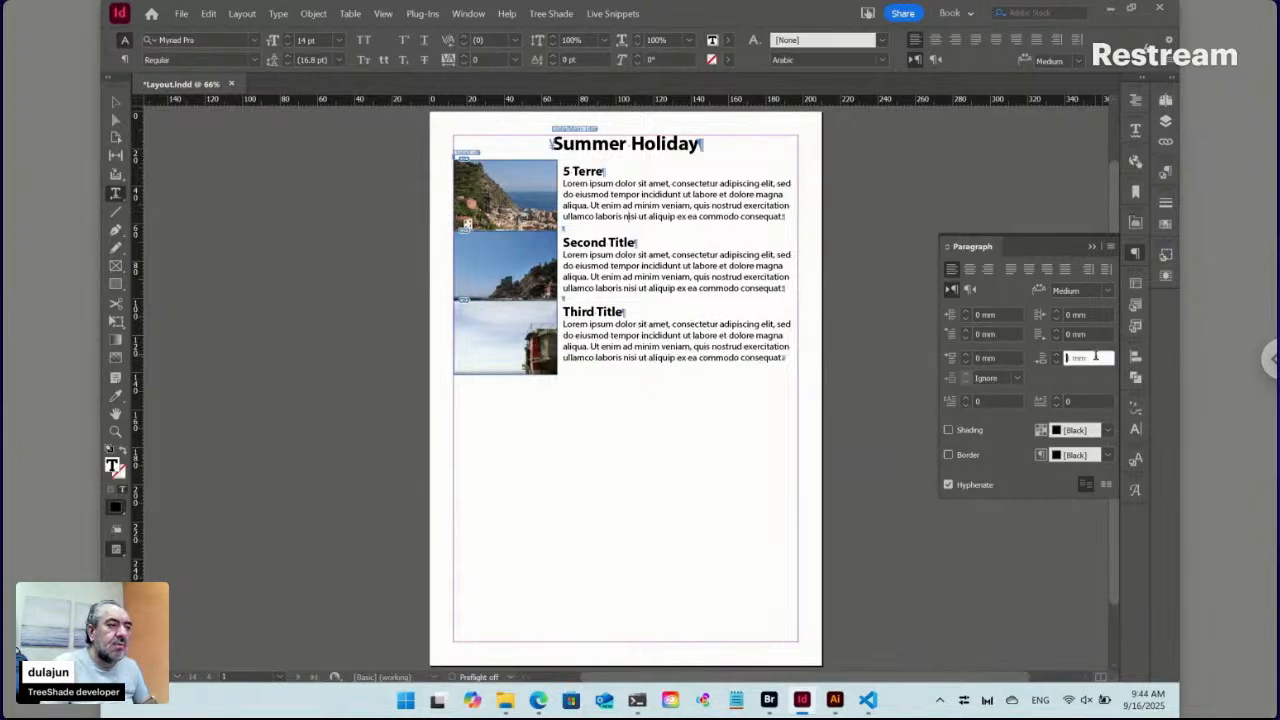
pyautogui.press('Up')
pyautogui.press('Up')
pyautogui.press('Up')
pyautogui.press('Up')
pyautogui.press('Up')
pyautogui.press('Up')
pyautogui.press('Up')
pyautogui.press('Up')
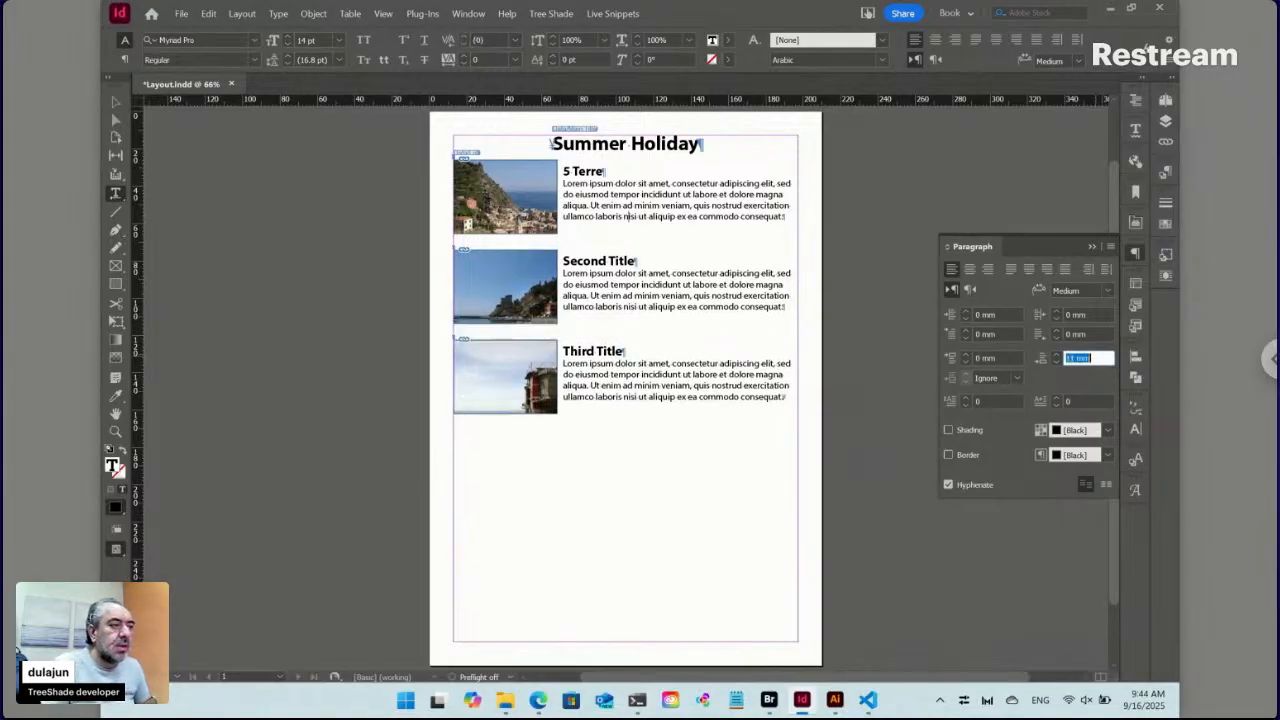
# Edit the first photo's Photo object style so frame fitting uses Auto-Fit with Fill Frame Proportionally
pyautogui.click(113, 103)
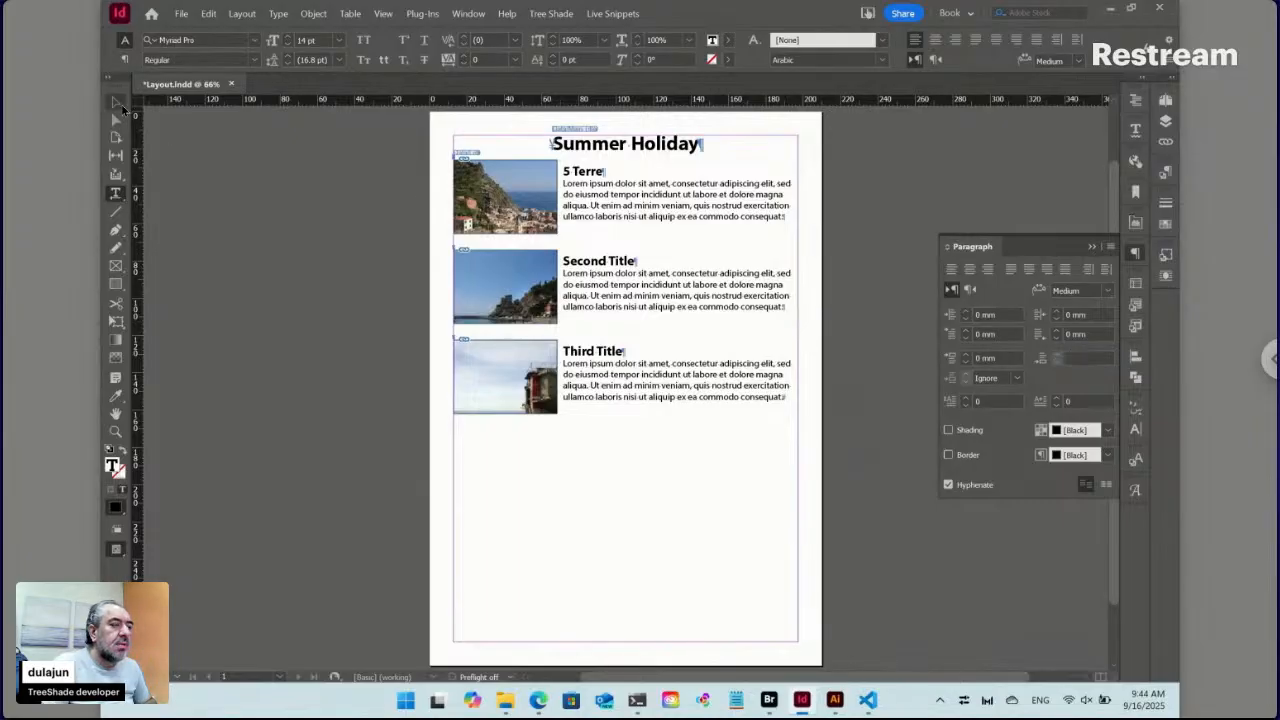
pyautogui.click(519, 230)
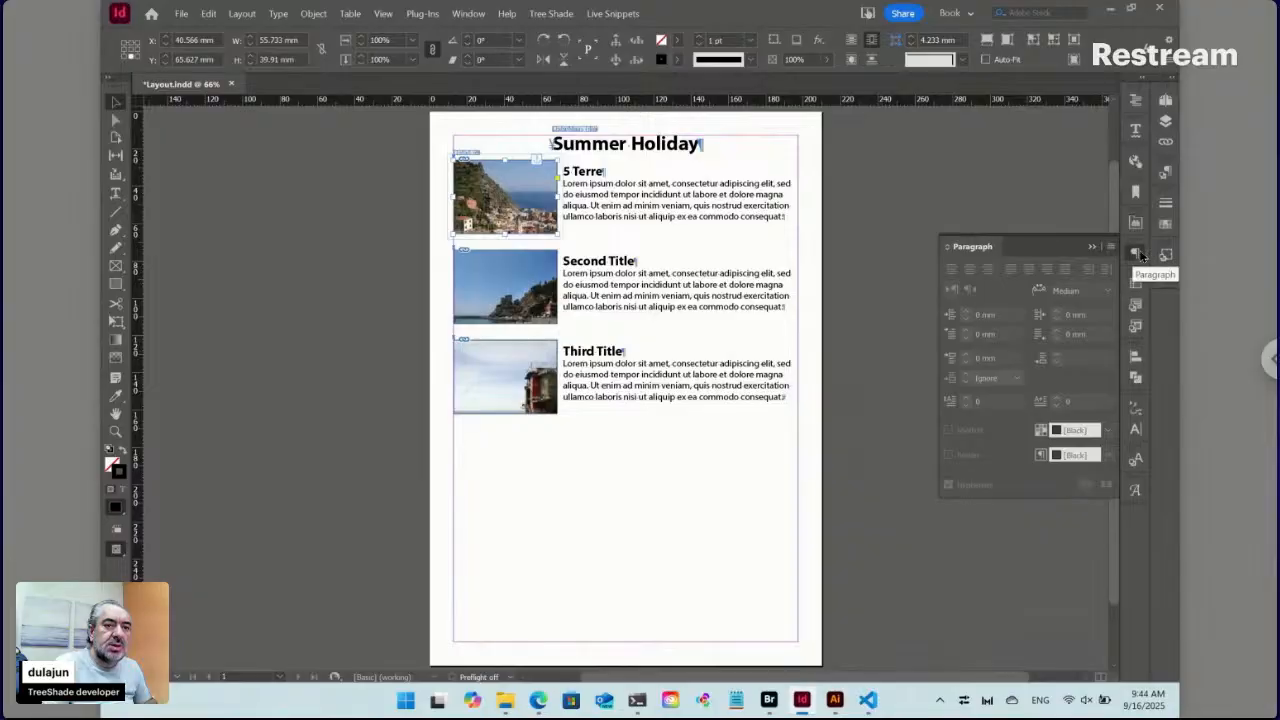
pyautogui.click(1135, 253)
pyautogui.click(1172, 259)
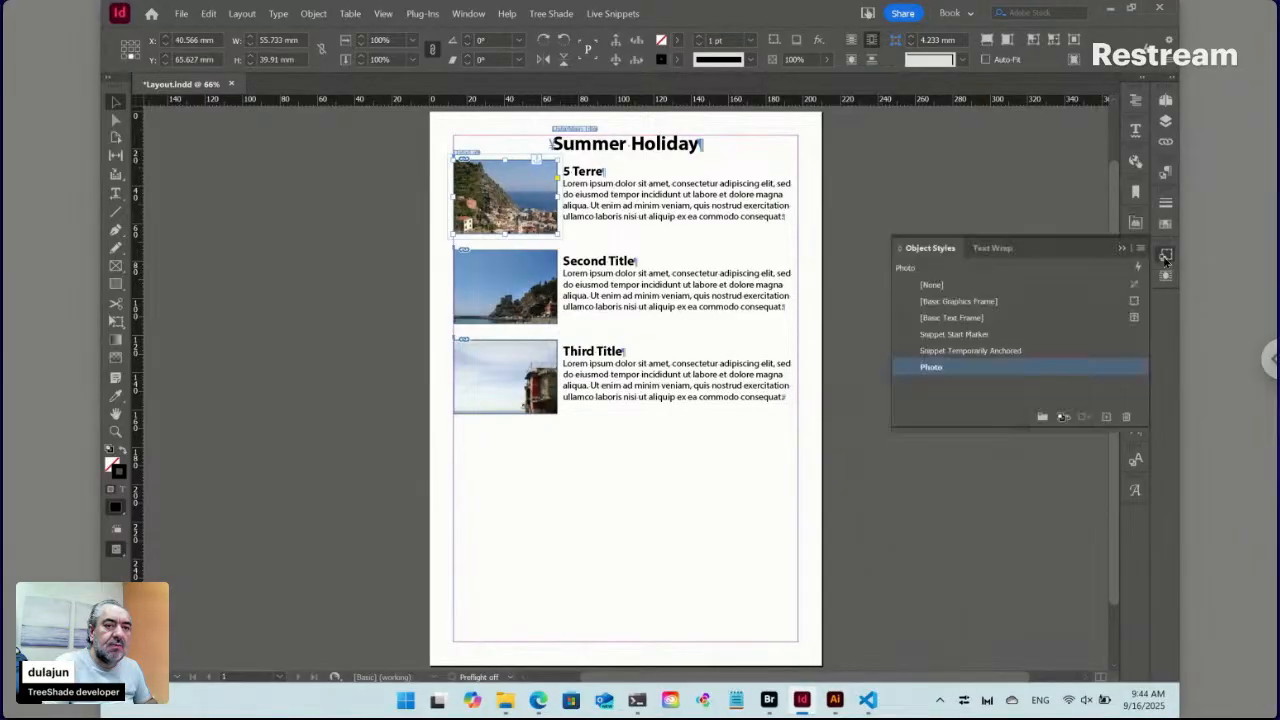
pyautogui.rightClick(947, 366)
pyautogui.click(963, 376)
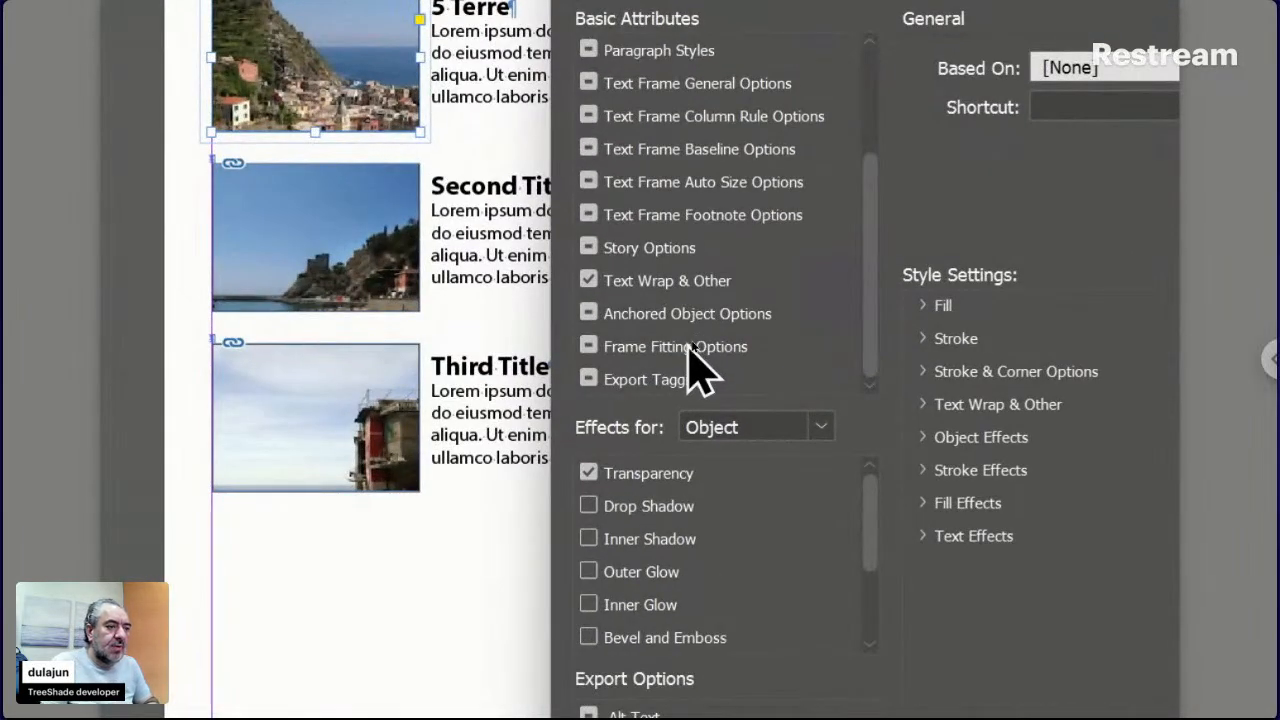
pyautogui.click(692, 356)
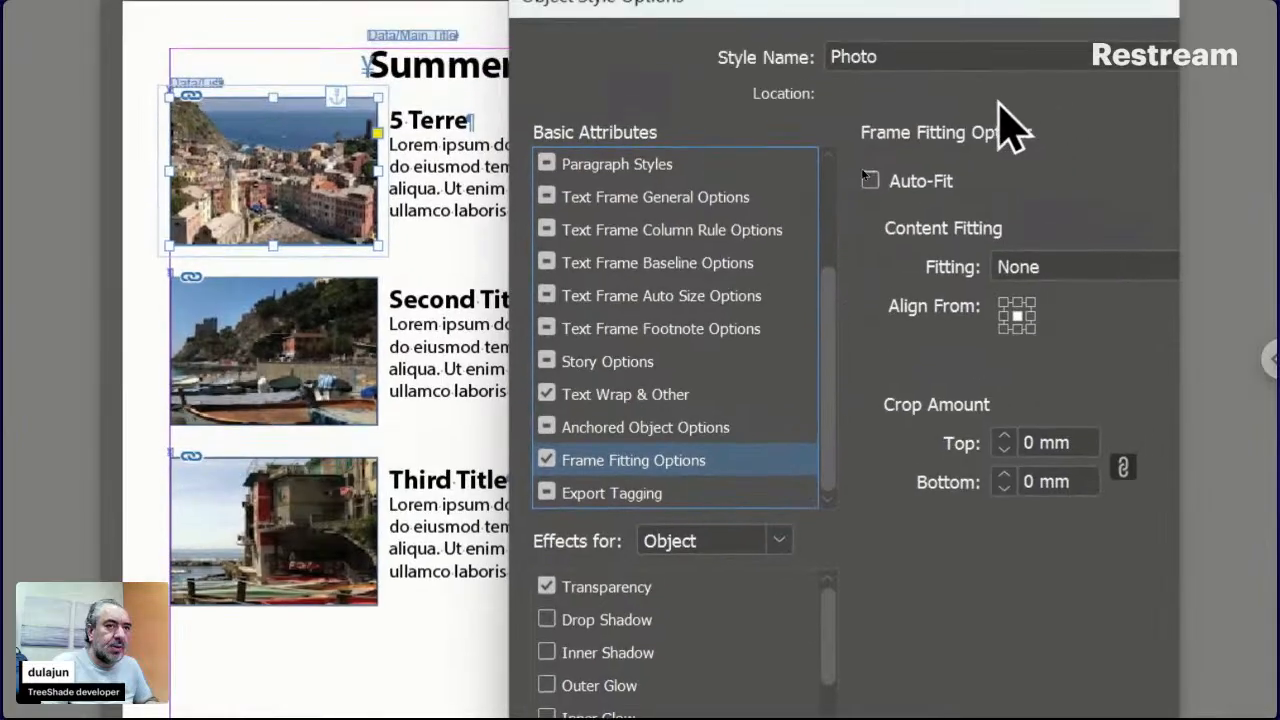
pyautogui.click(932, 181)
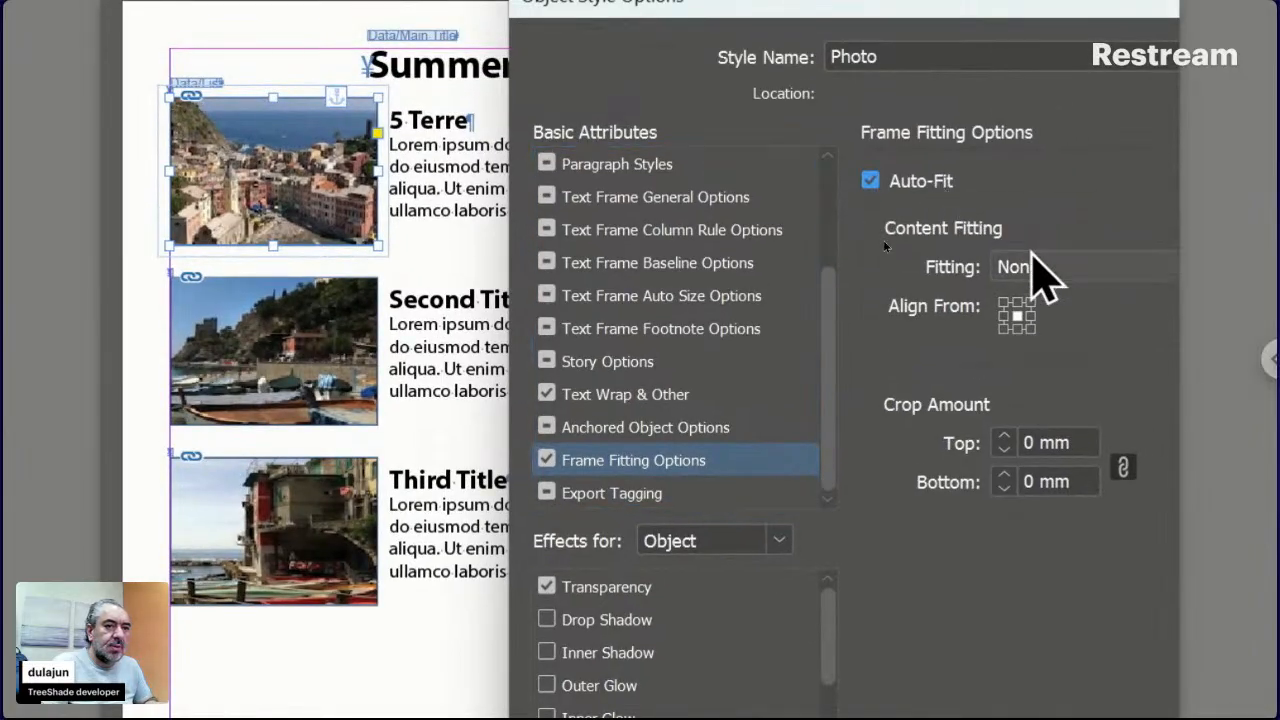
pyautogui.click(1036, 267)
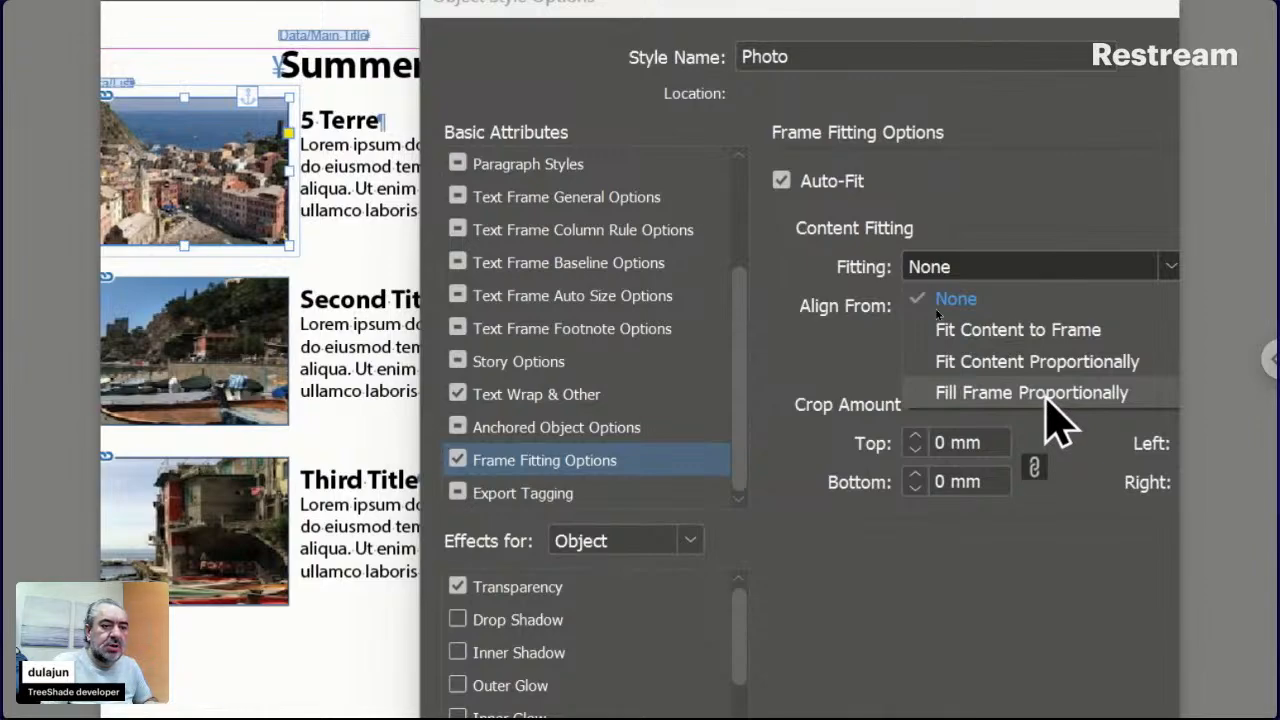
pyautogui.click(1047, 395)
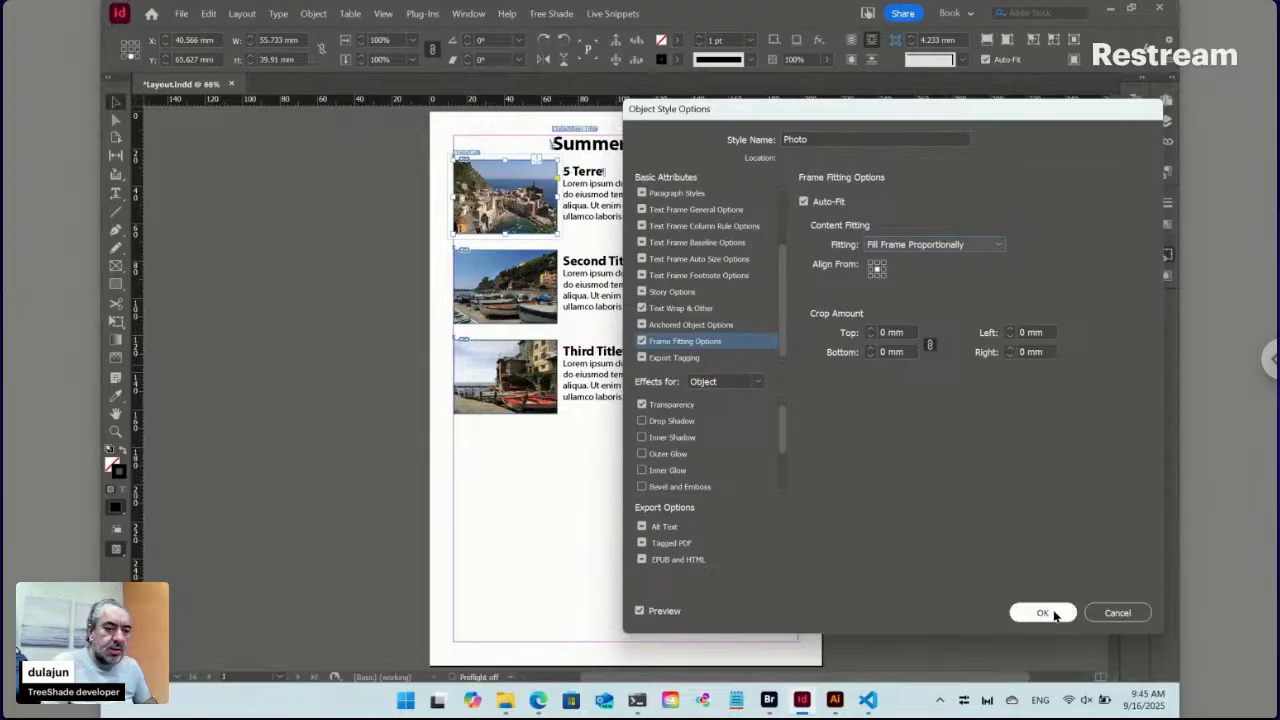
pyautogui.click(1044, 612)
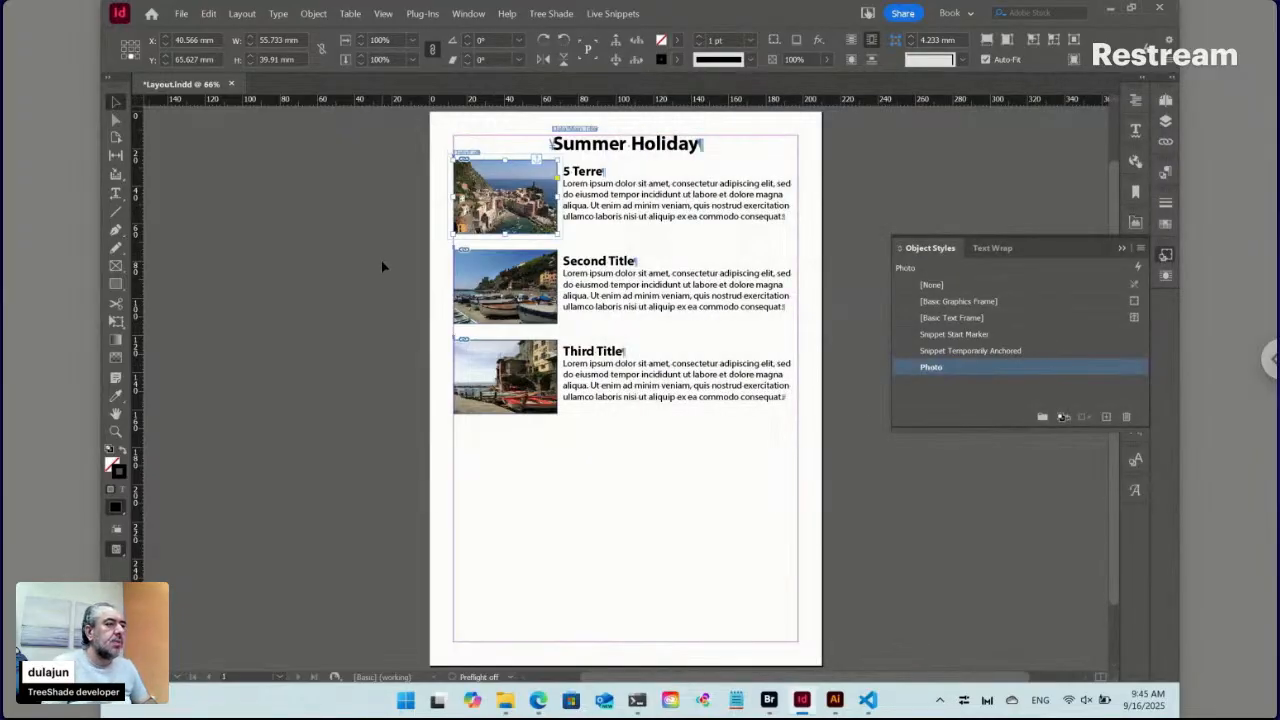
# Delete the five List paragraph styles (Body, Header, Footer, Left and Right) with nothing selected in the layout
pyautogui.doubleClick(640, 148)
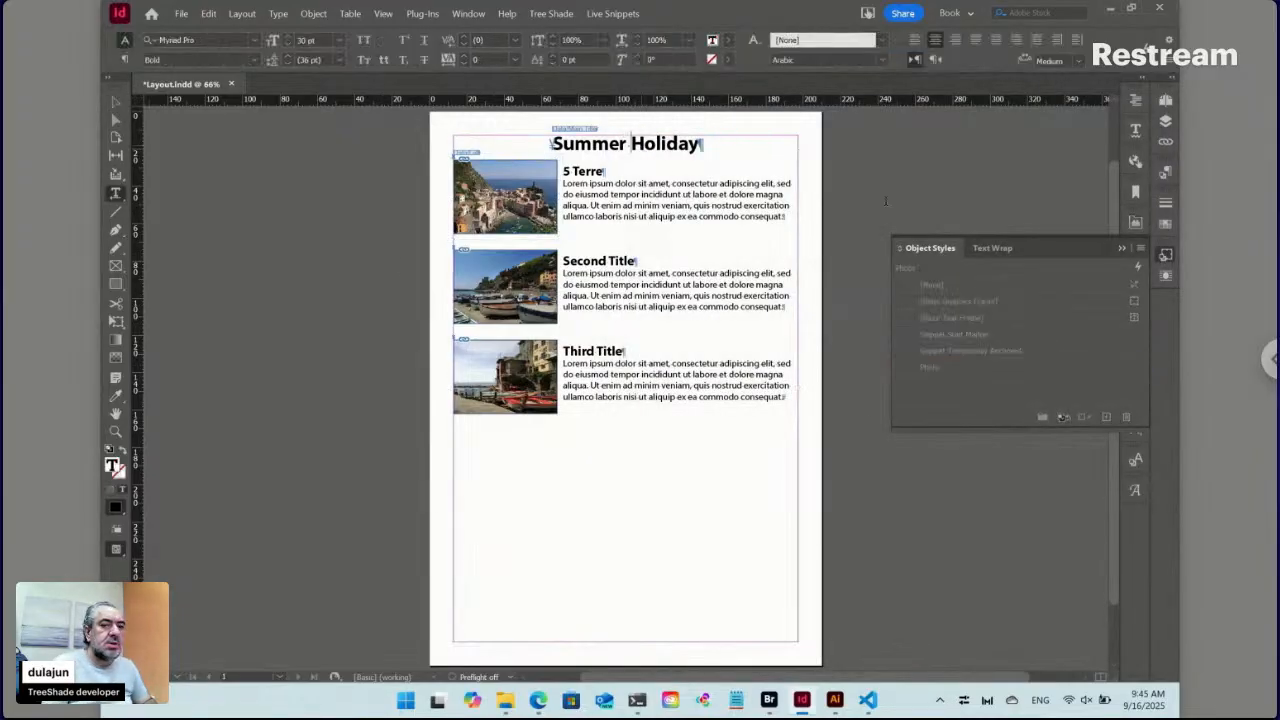
pyautogui.click(1165, 254)
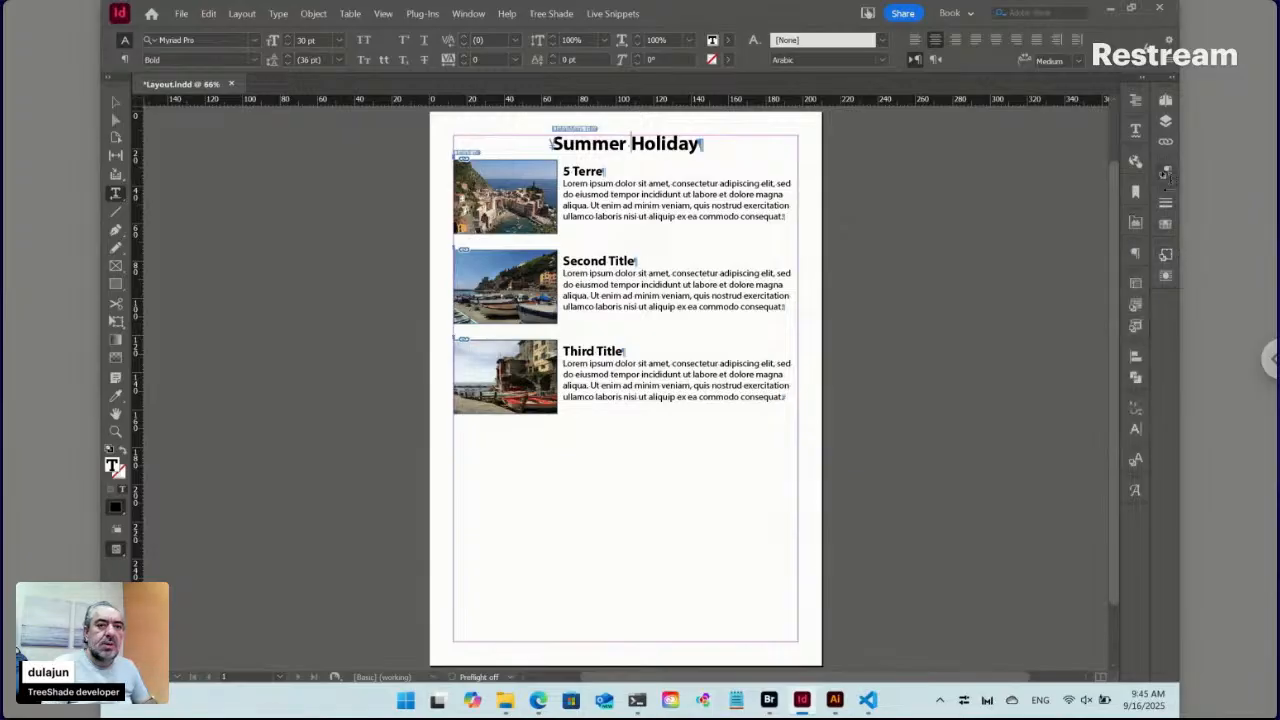
pyautogui.click(1165, 172)
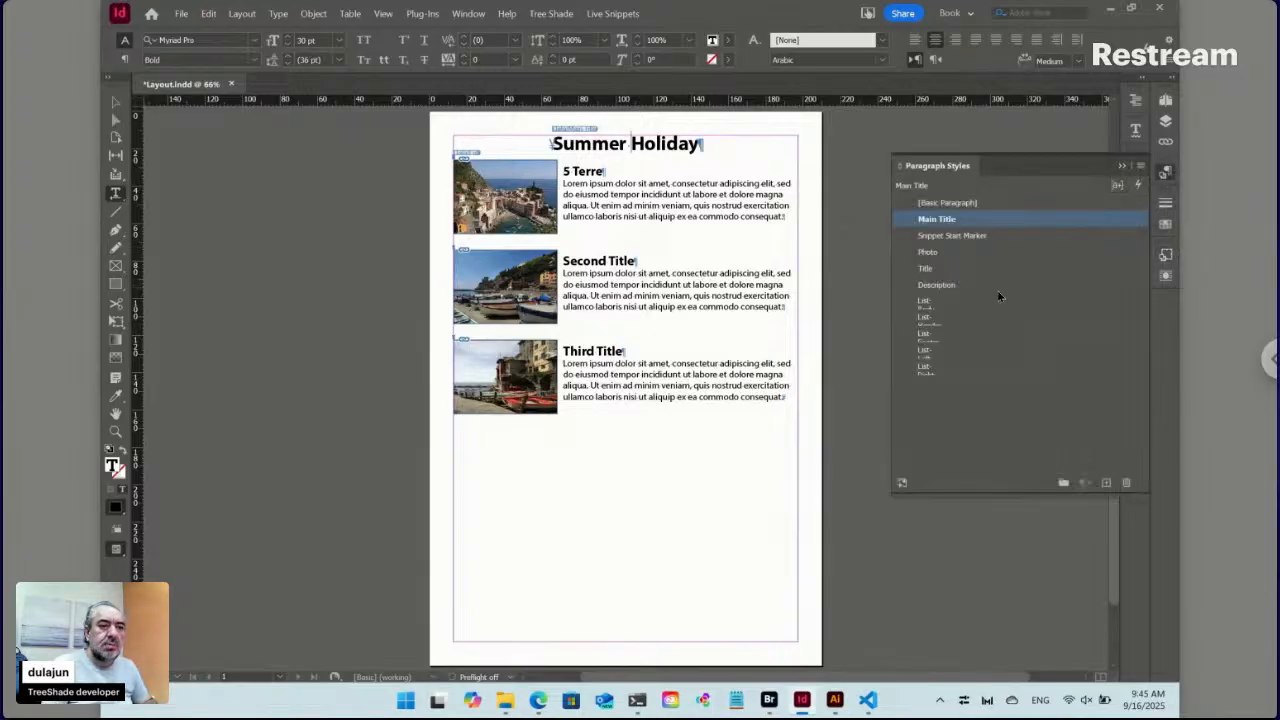
pyautogui.hotkey('ctrl', 'shift', 'a')
pyautogui.click(957, 303)
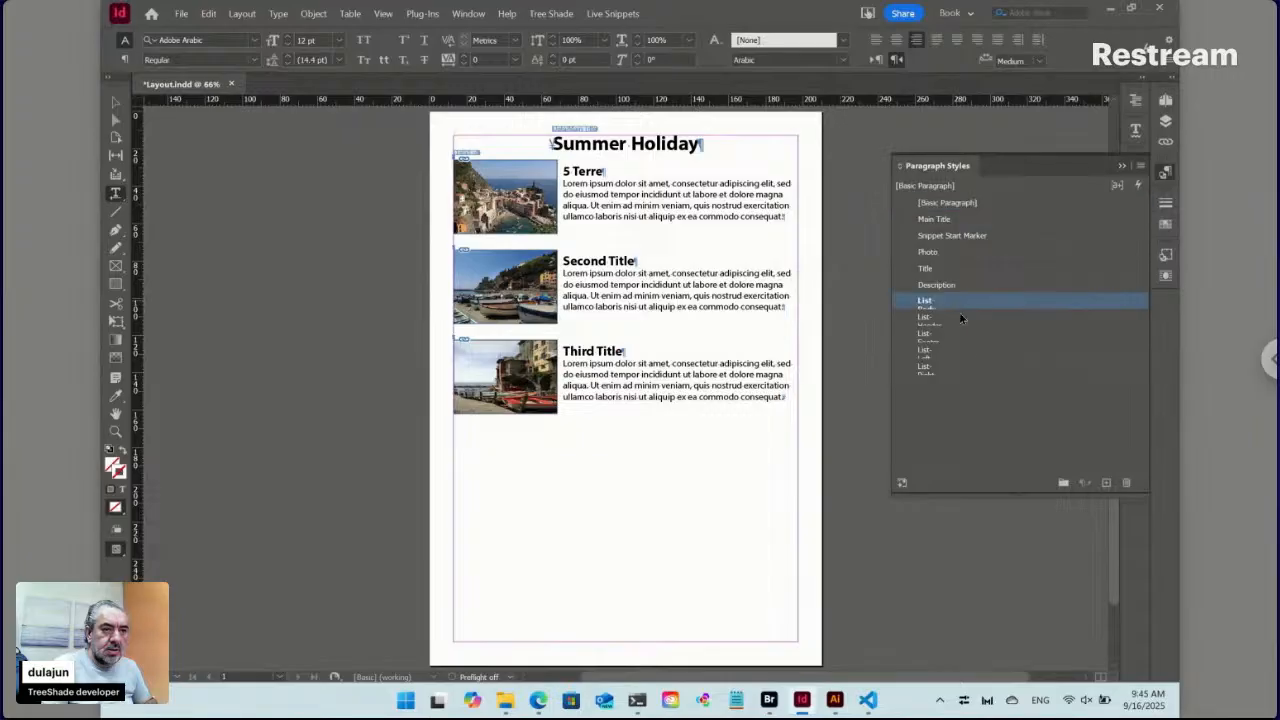
pyautogui.keyDown('shift'); pyautogui.click(969, 368); pyautogui.keyUp('shift')
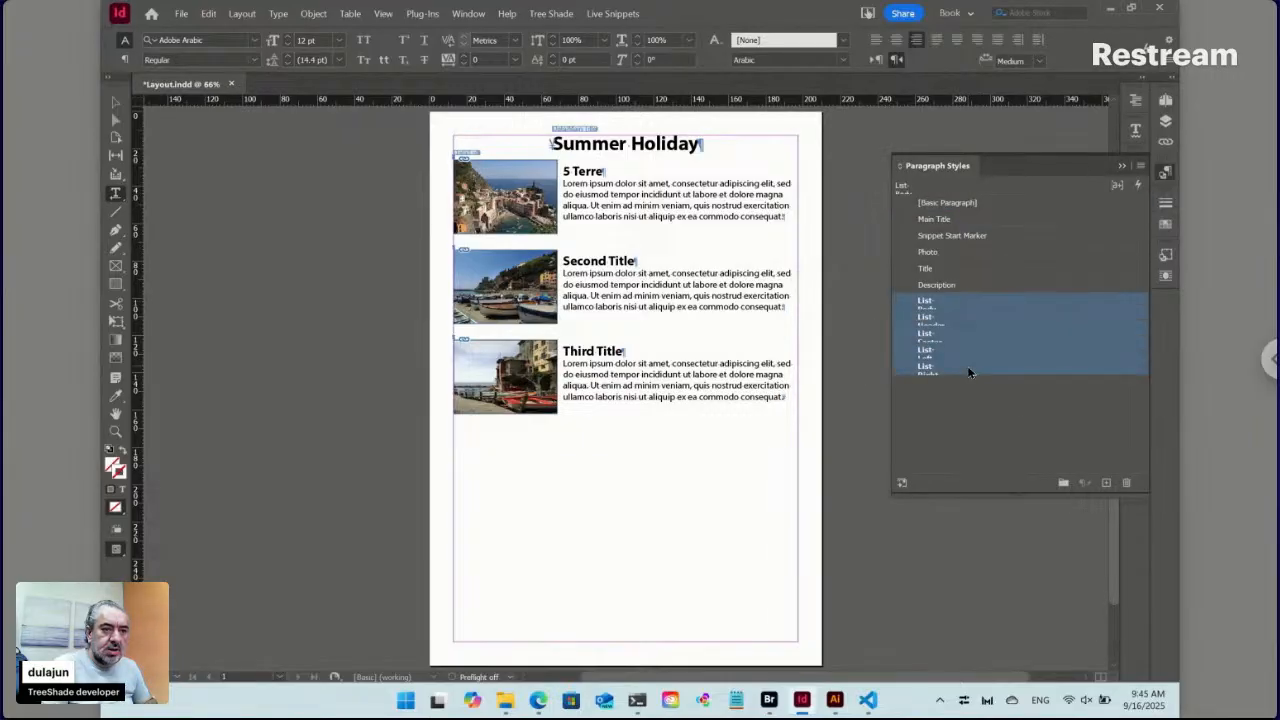
pyautogui.click(1126, 482)
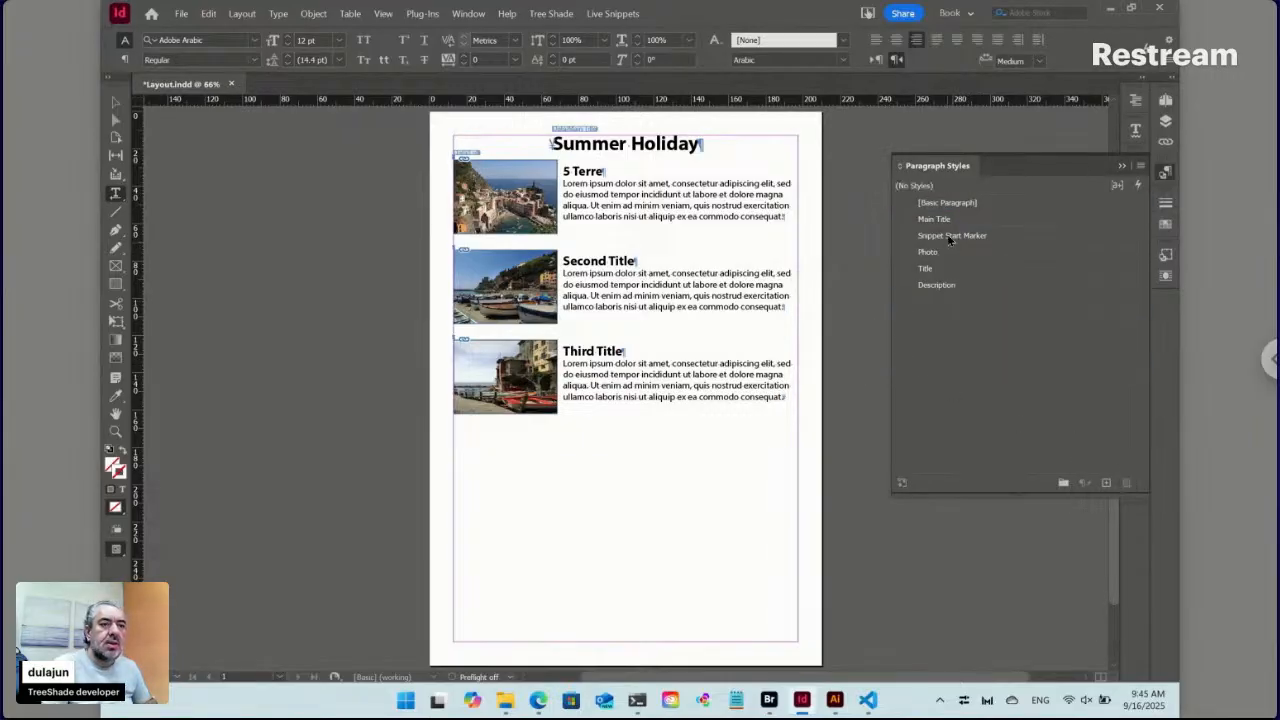
# Set the space after the Summer Holiday main title paragraph to 8 mm
pyautogui.click(657, 145)
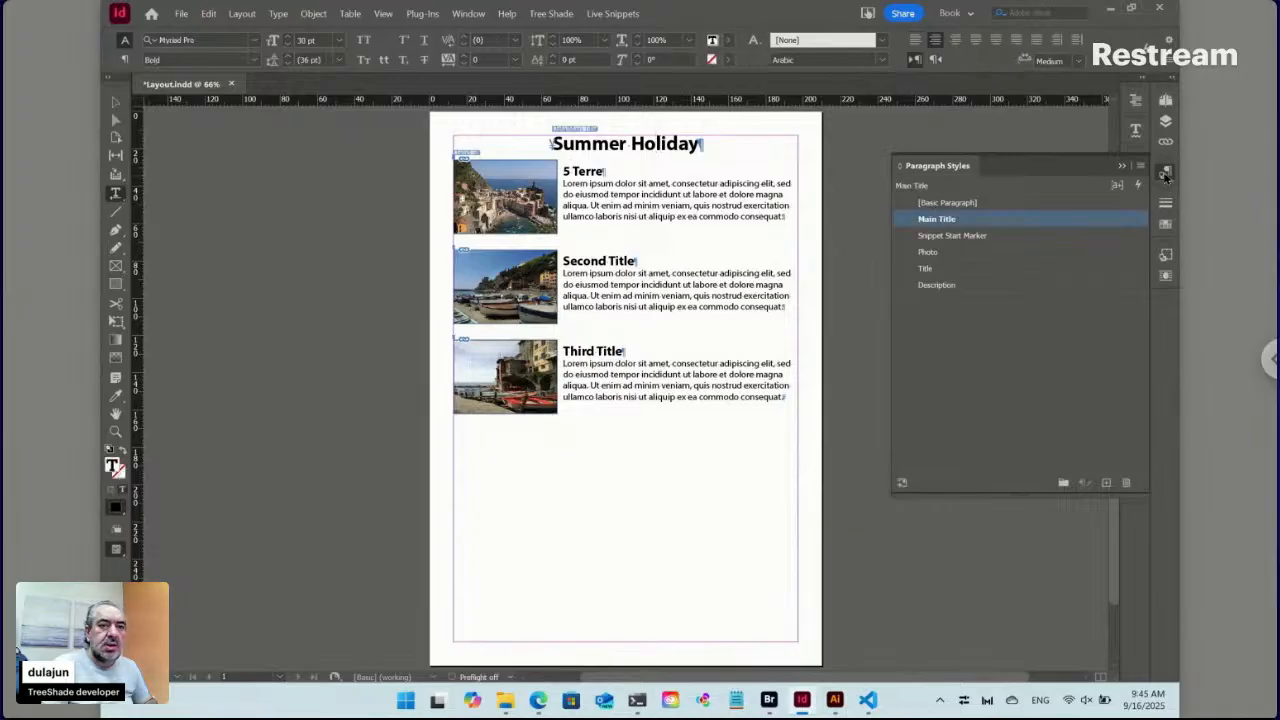
pyautogui.click(1166, 174)
pyautogui.click(1127, 256)
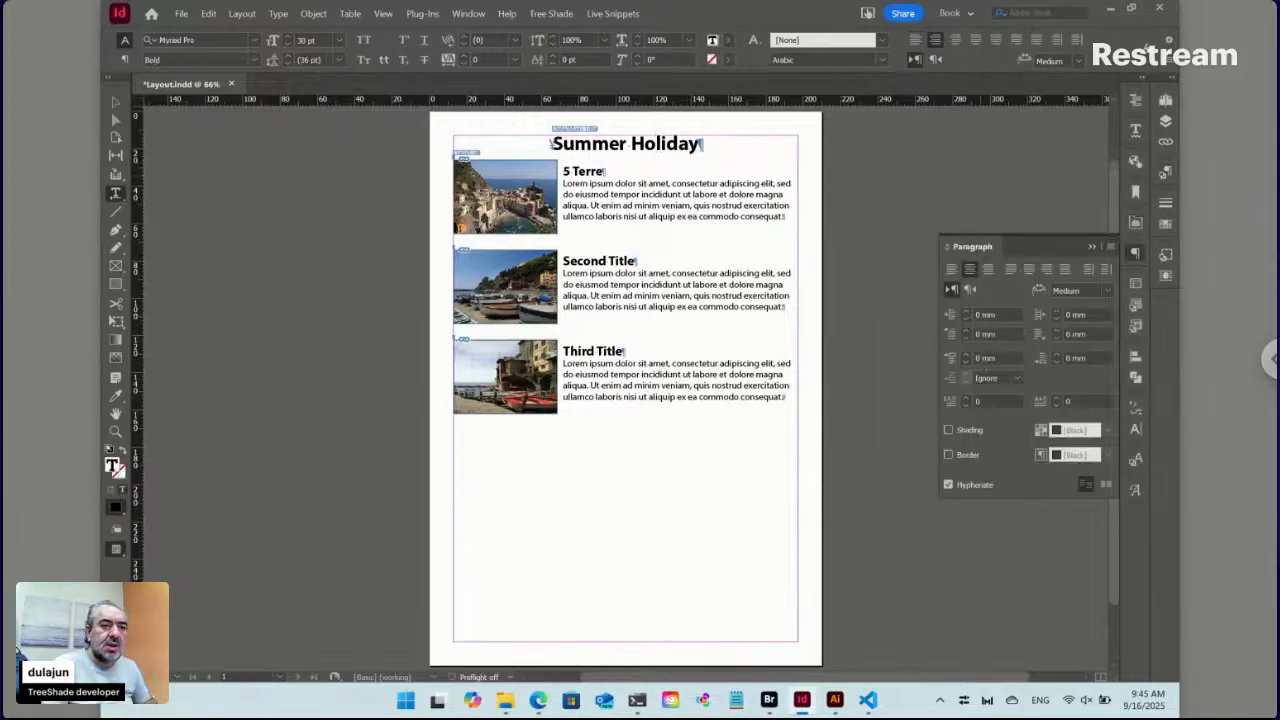
pyautogui.click(1075, 358)
pyautogui.press('Up')
pyautogui.press('Up')
pyautogui.press('Up')
pyautogui.press('Up')
pyautogui.press('Up')
pyautogui.press('Up')
pyautogui.press('Up')
pyautogui.press('Up')
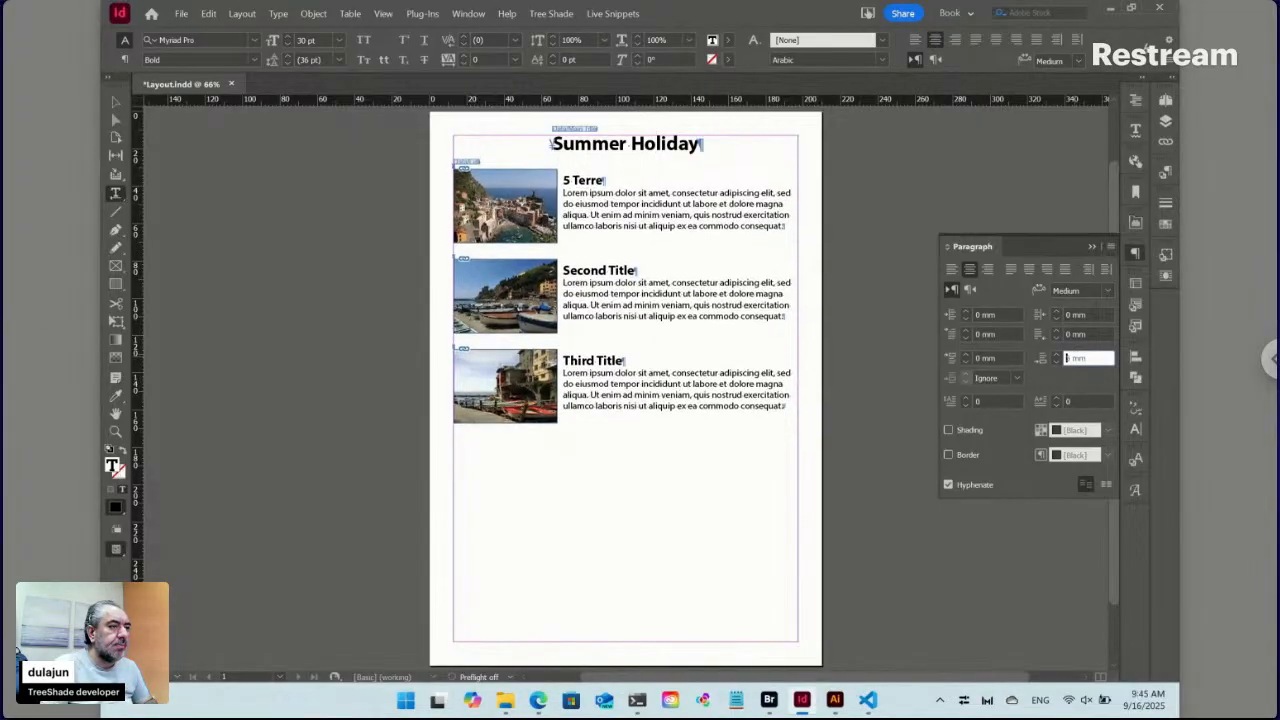
pyautogui.press('Return')
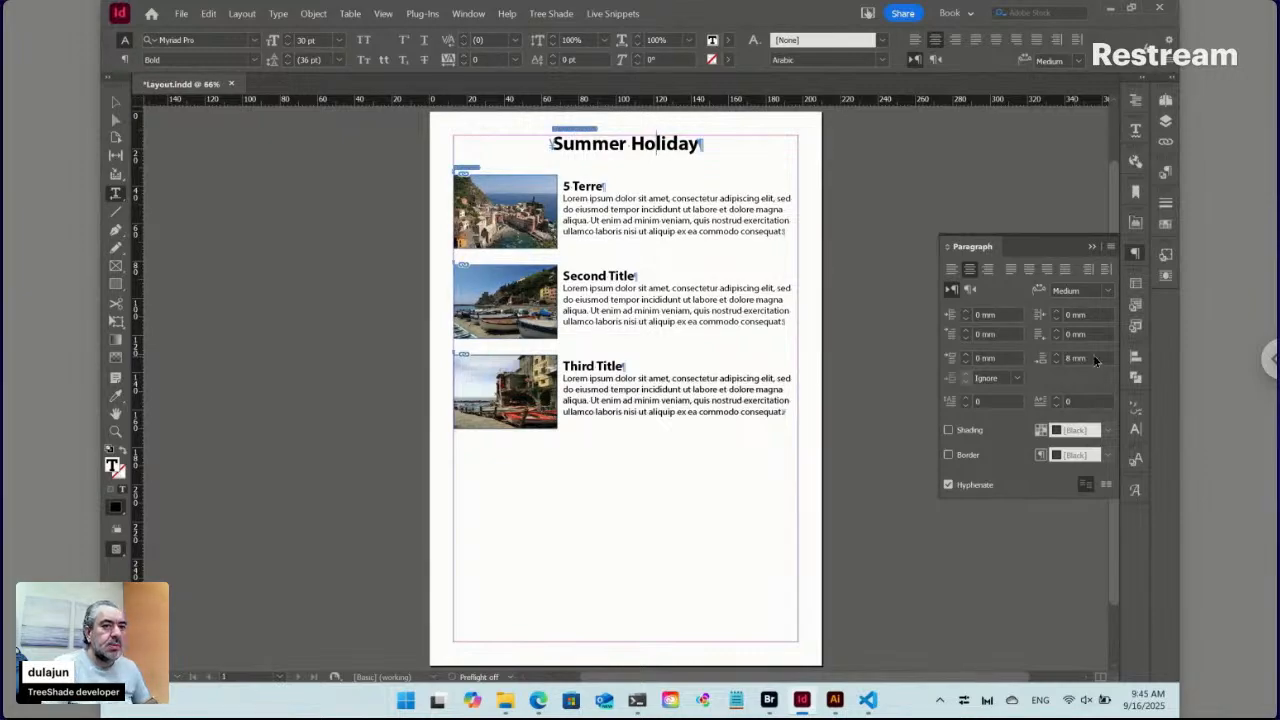
pyautogui.click(1136, 254)
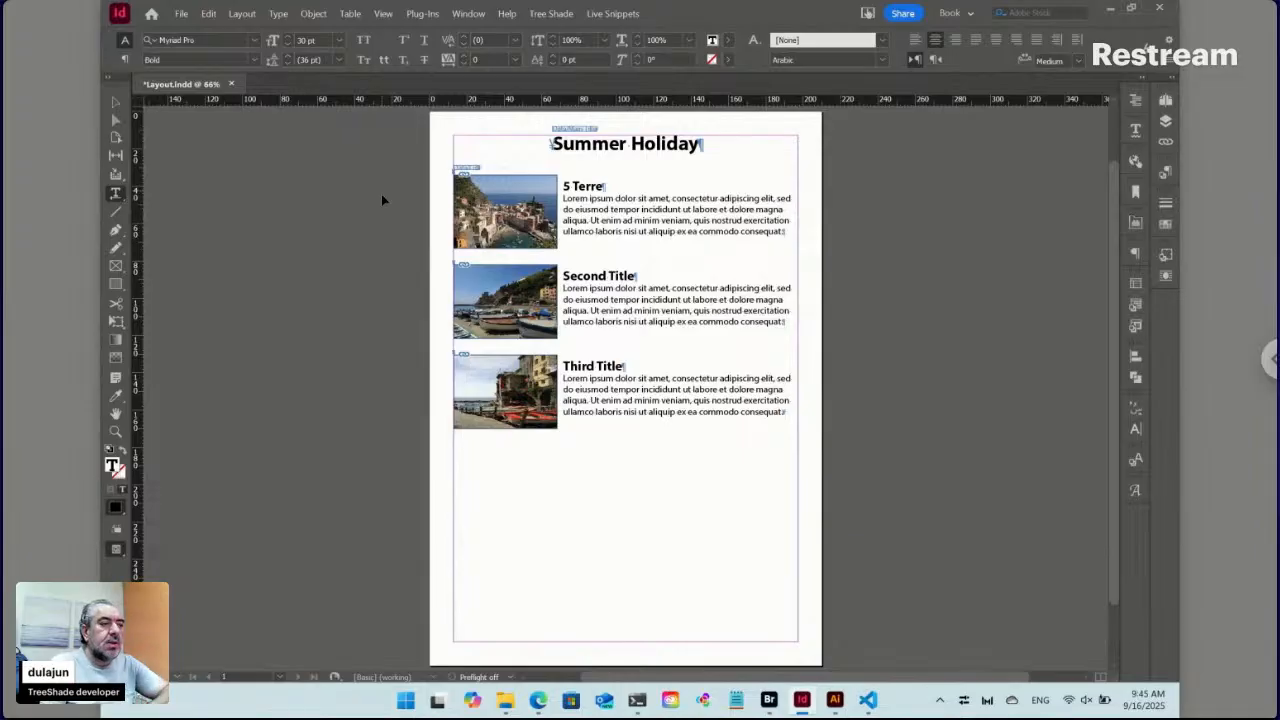
# Save the layout document and agree to check it in
pyautogui.hotkey('ctrl', 's')
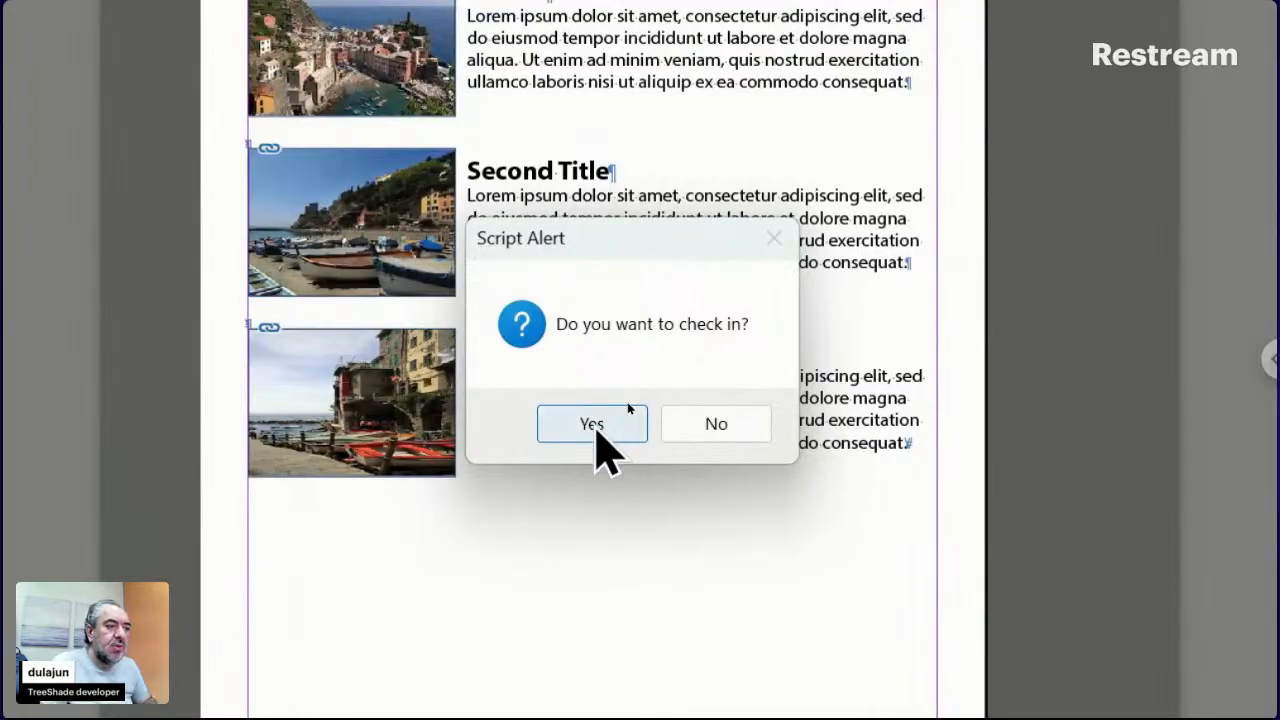
pyautogui.click(593, 424)
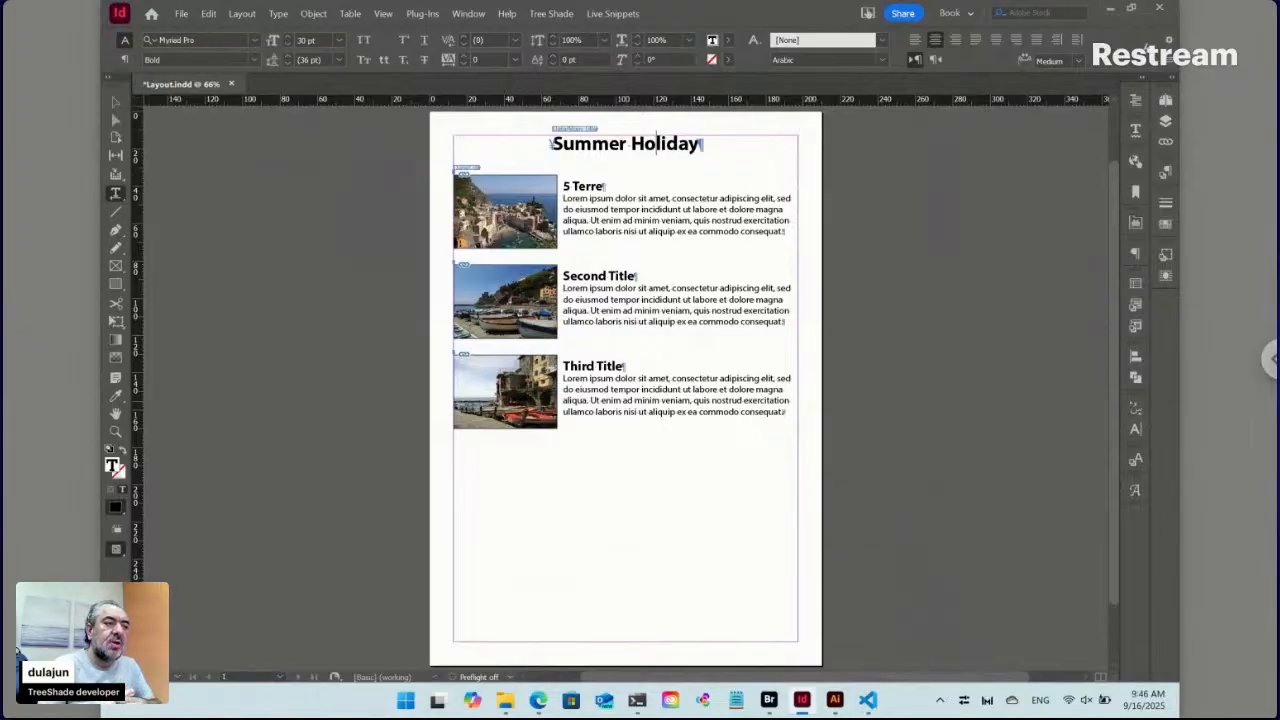
pyautogui.hotkey('ctrl', 's')
# Switch to Bridge, view the Gallery's version PDFs, and return to its Workshop folder
pyautogui.hotkey('alt', 'Tab')
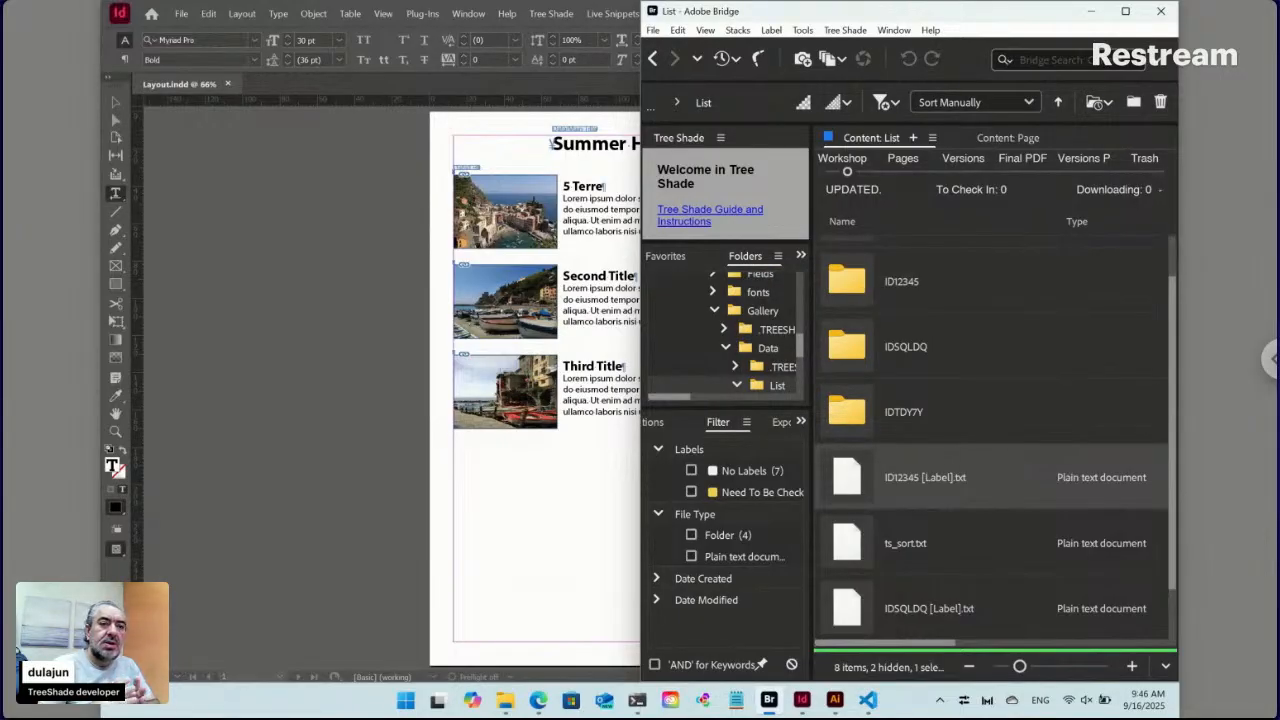
pyautogui.click(1080, 171)
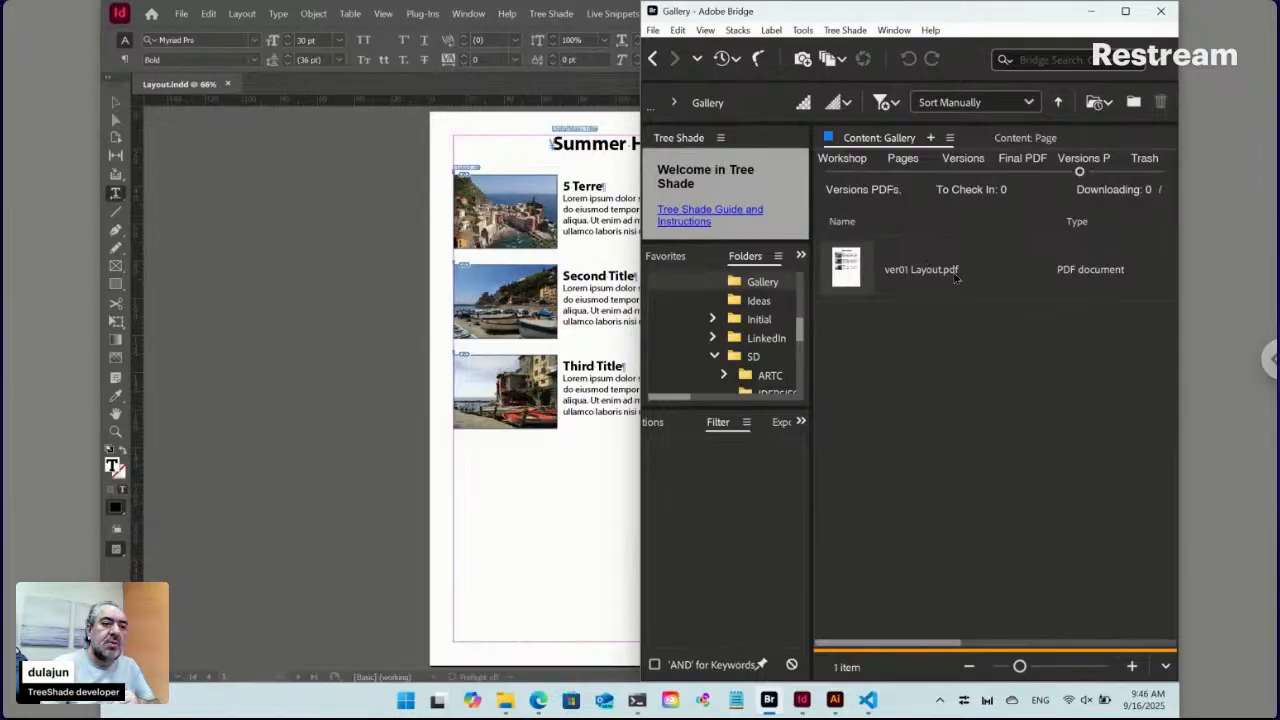
pyautogui.click(1125, 11)
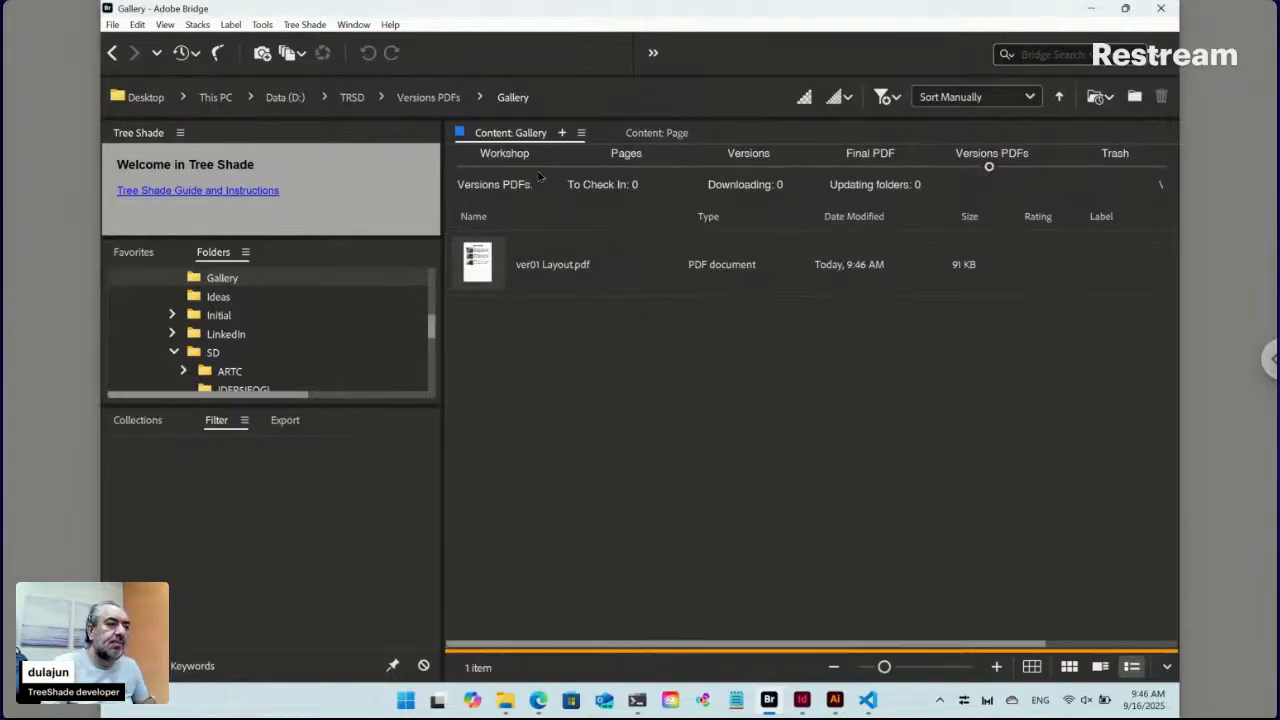
pyautogui.click(505, 168)
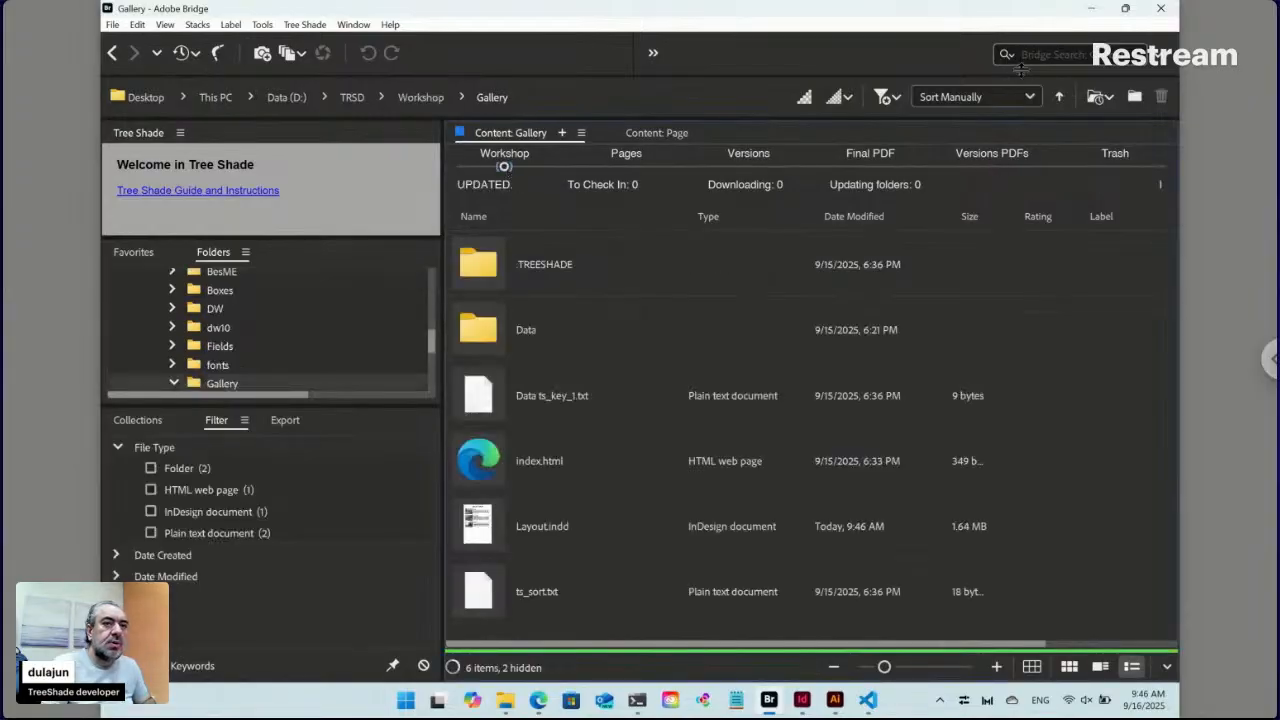
pyautogui.click(1126, 9)
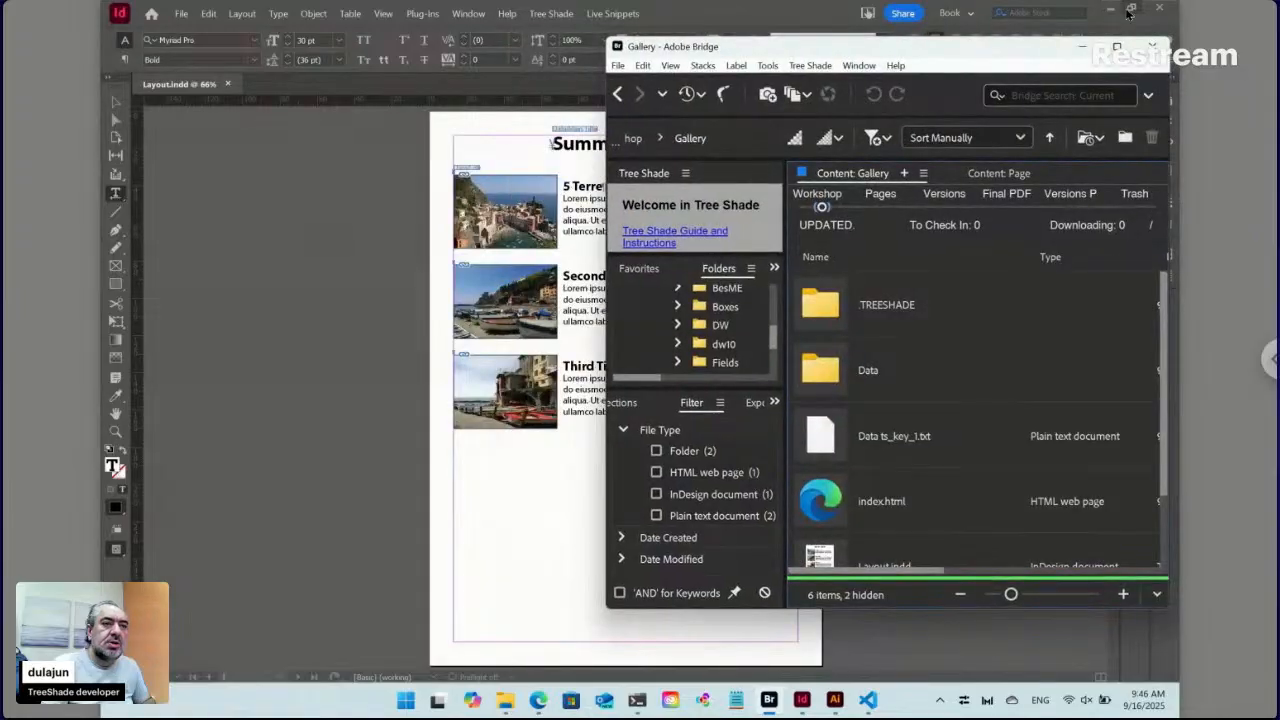
# Switch to the Edge browser, reload the Gallery form page, and review its layout preview and label entries
pyautogui.click(538, 700)
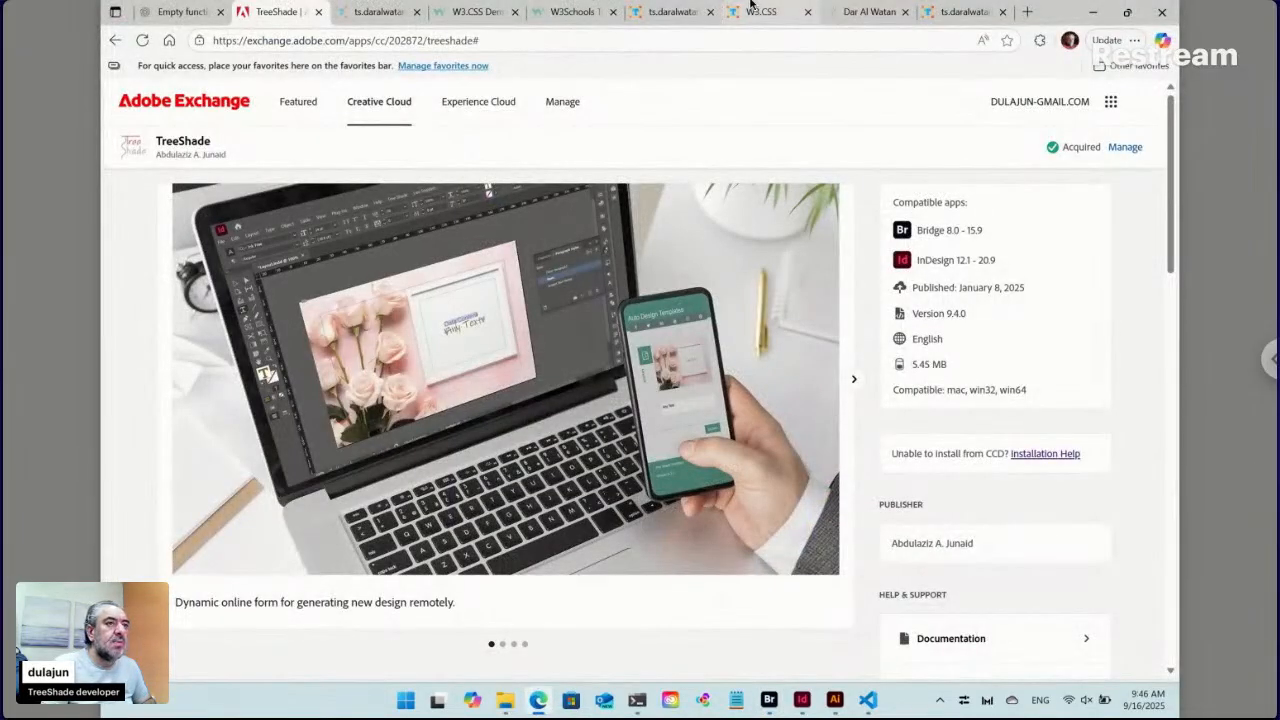
pyautogui.click(674, 13)
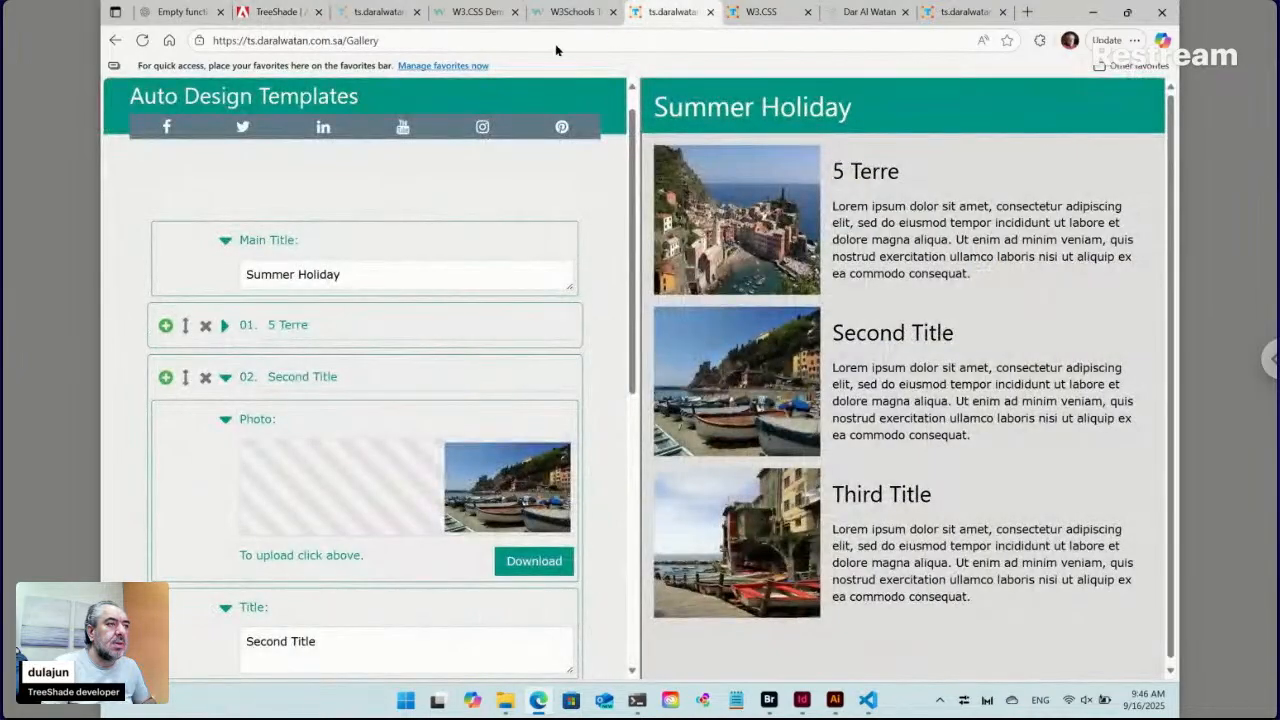
pyautogui.click(144, 42)
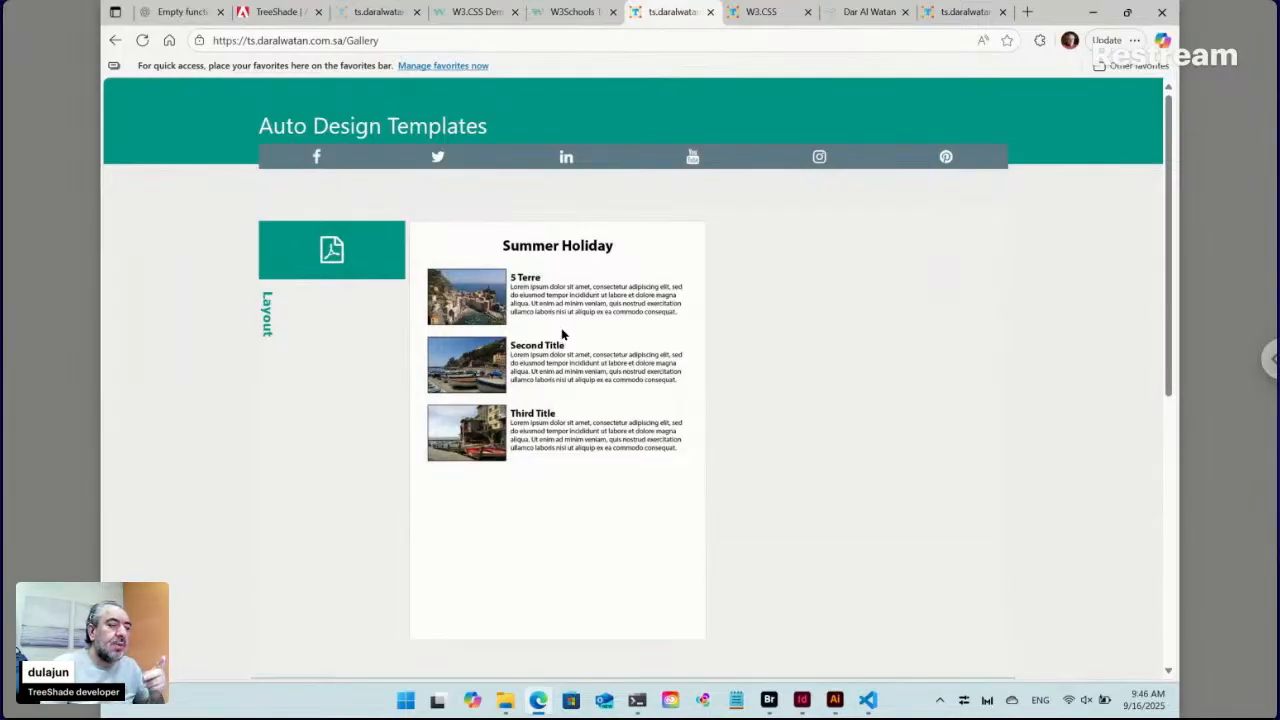
pyautogui.scroll(-5, 633, 378)
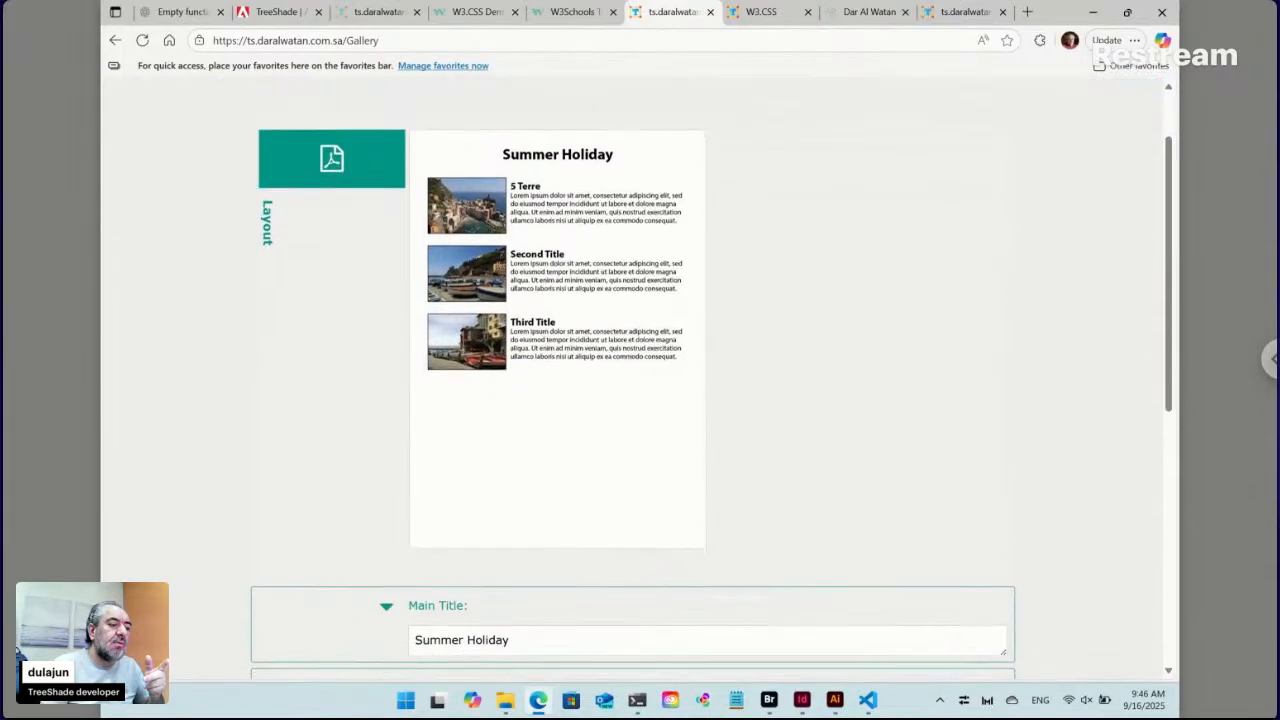
pyautogui.scroll(-2, 494, 309)
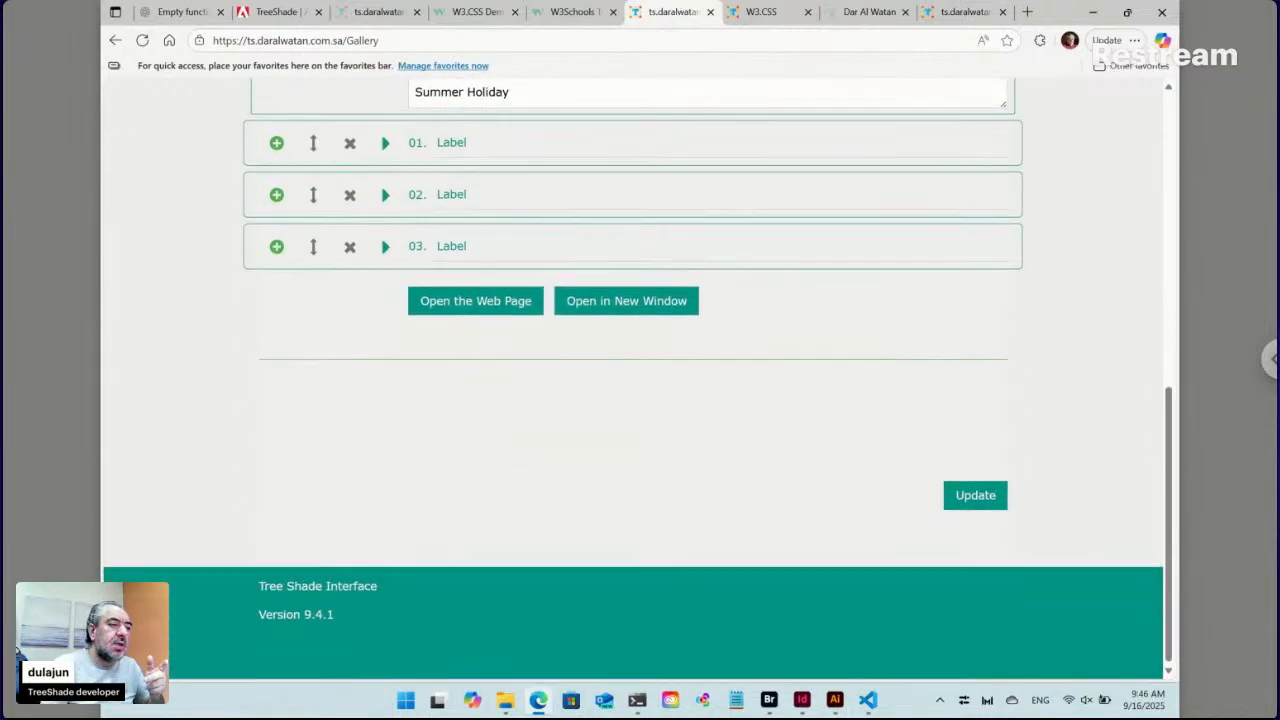
# Open the web page beside the Gallery form and expand the first label entry
pyautogui.click(494, 309)
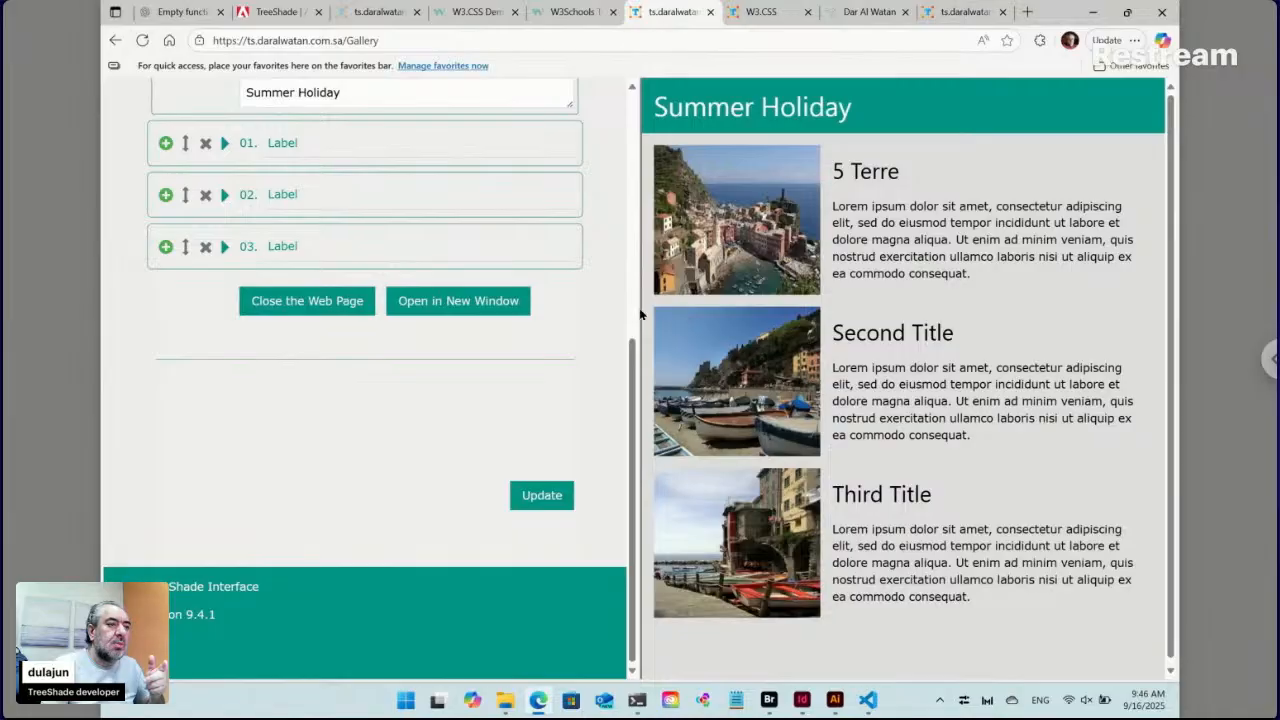
pyautogui.scroll(3, 615, 313)
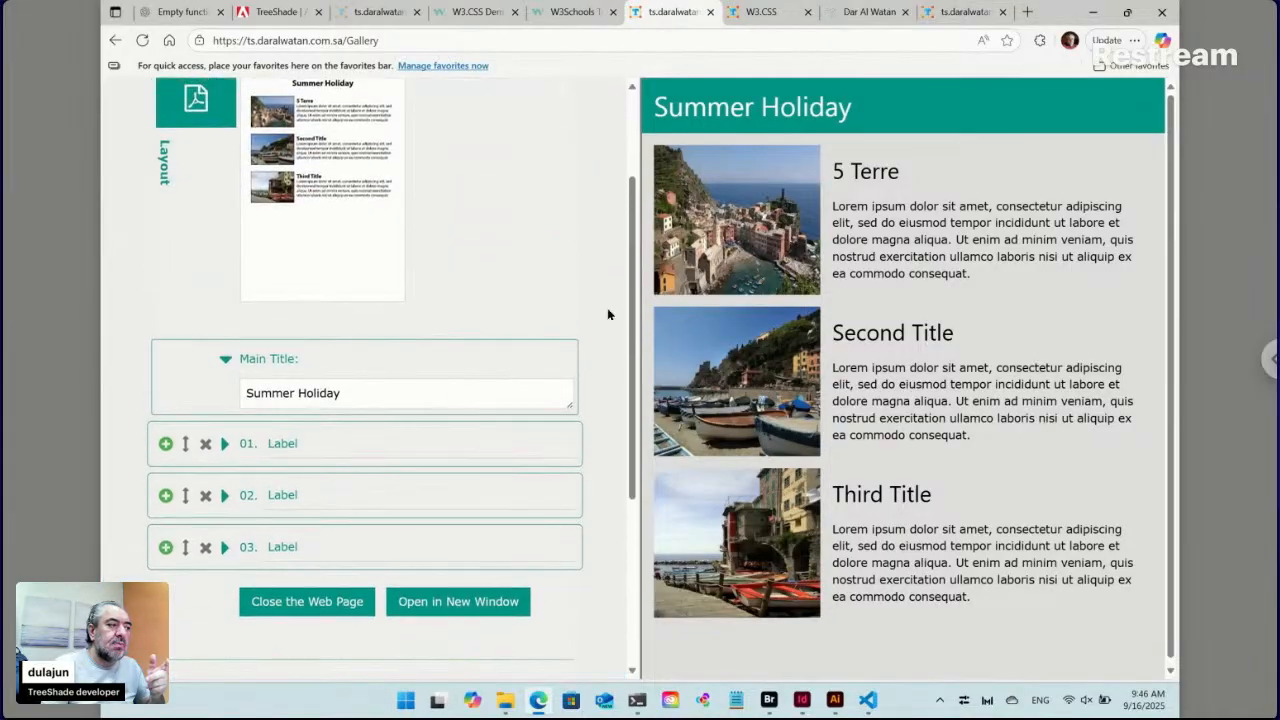
pyautogui.click(226, 444)
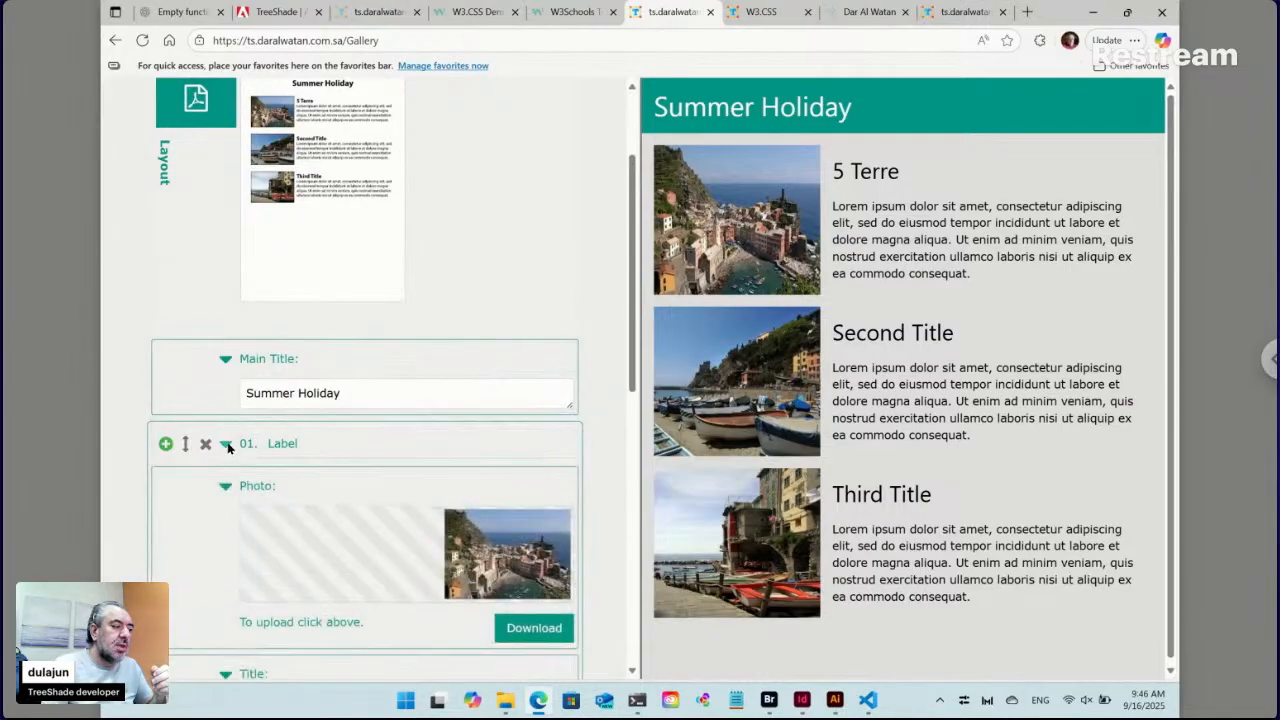
# Replace the first label entry's photo with the chic-mid-century-modern living room image of the gray velvet couch from Downloads
pyautogui.click(226, 444)
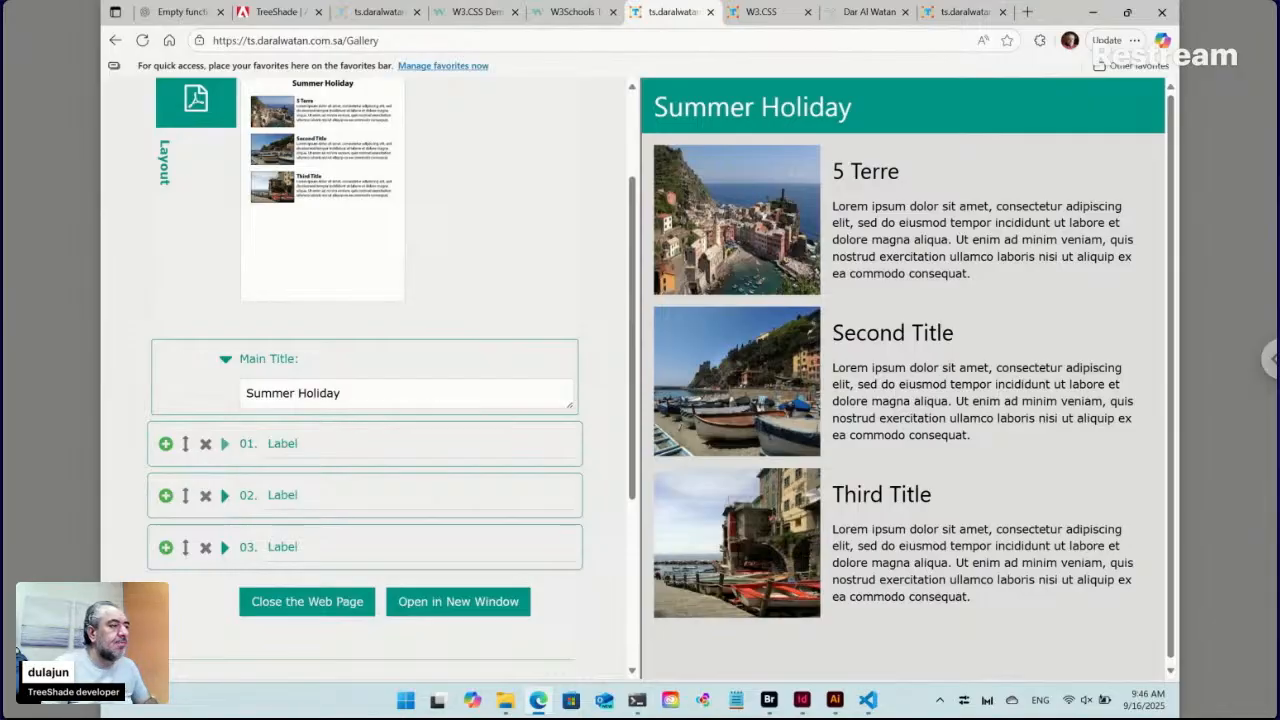
pyautogui.click(226, 444)
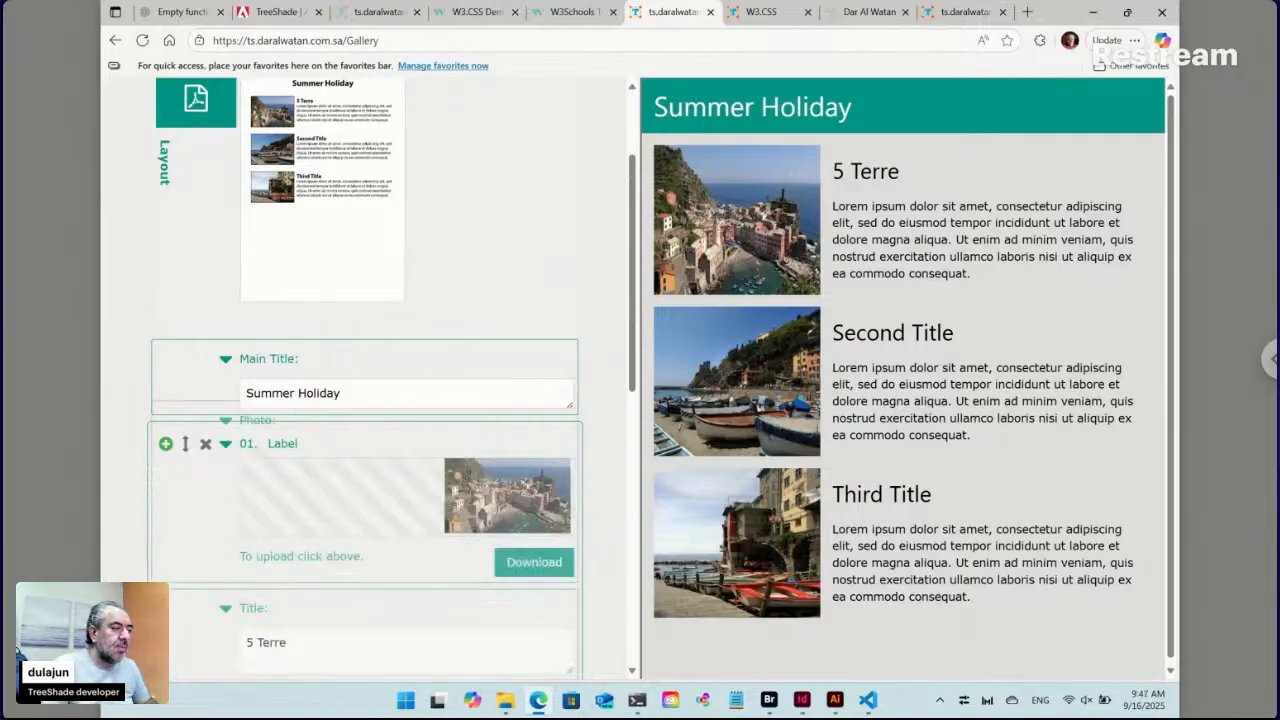
pyautogui.click(527, 538)
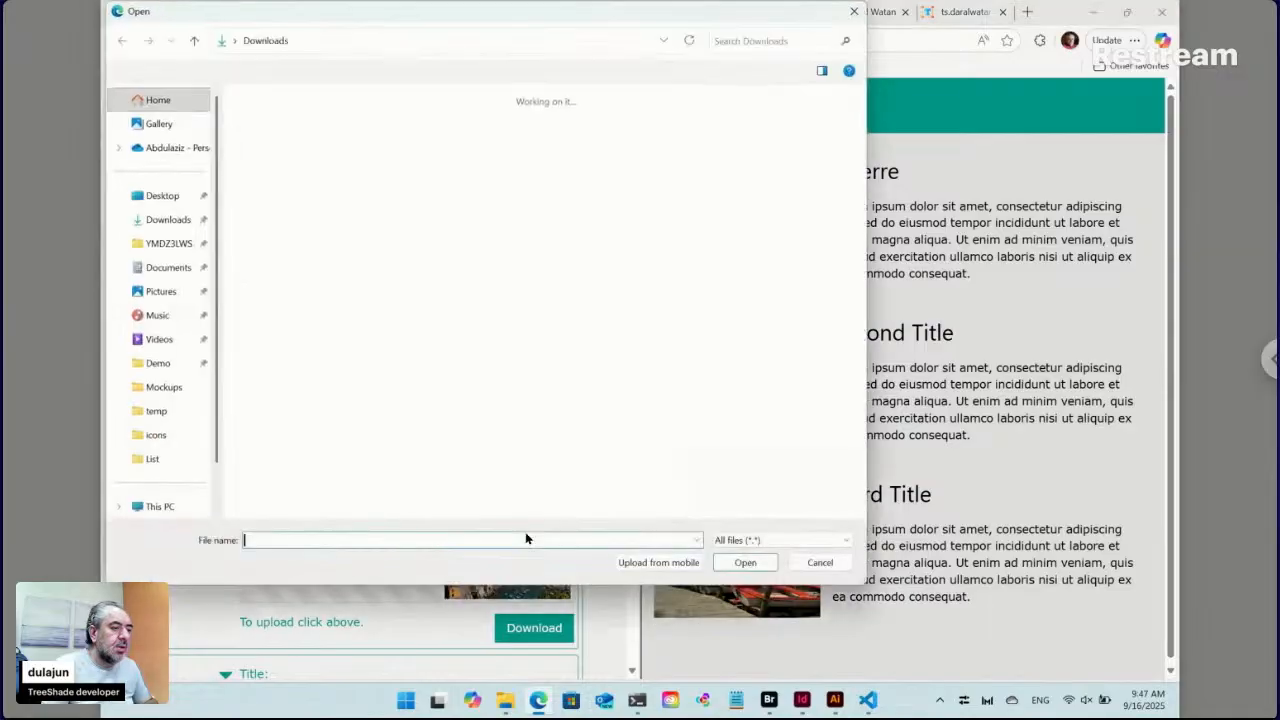
pyautogui.scroll(-3, 519, 427)
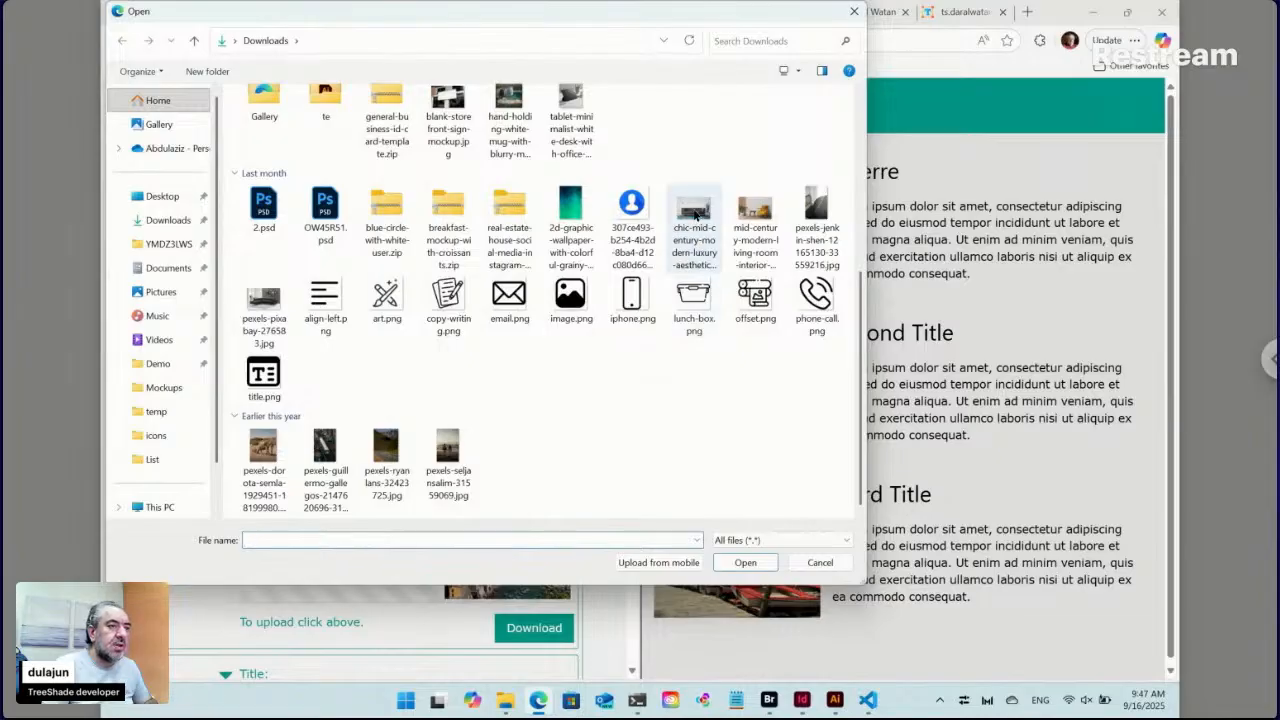
pyautogui.click(693, 218)
pyautogui.click(746, 562)
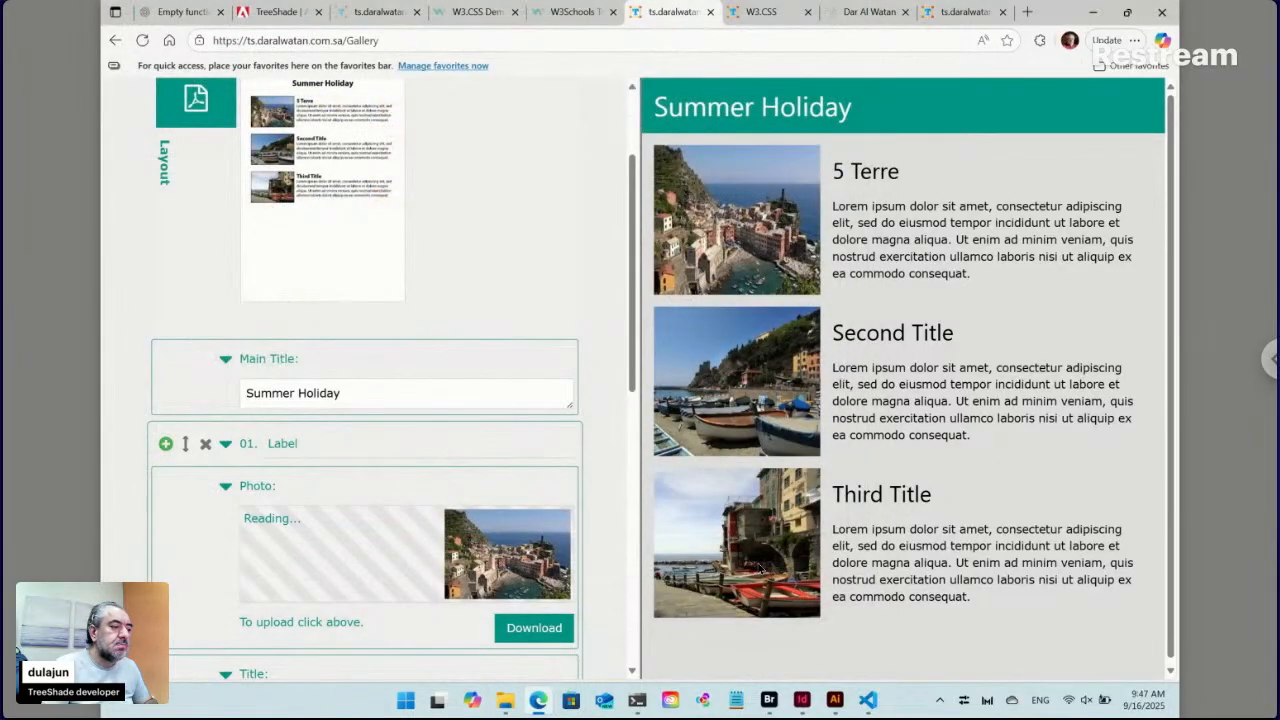
# Change the Gallery form's main title to Home Decor
pyautogui.click(321, 395)
pyautogui.hotkey('ctrl', 'a')
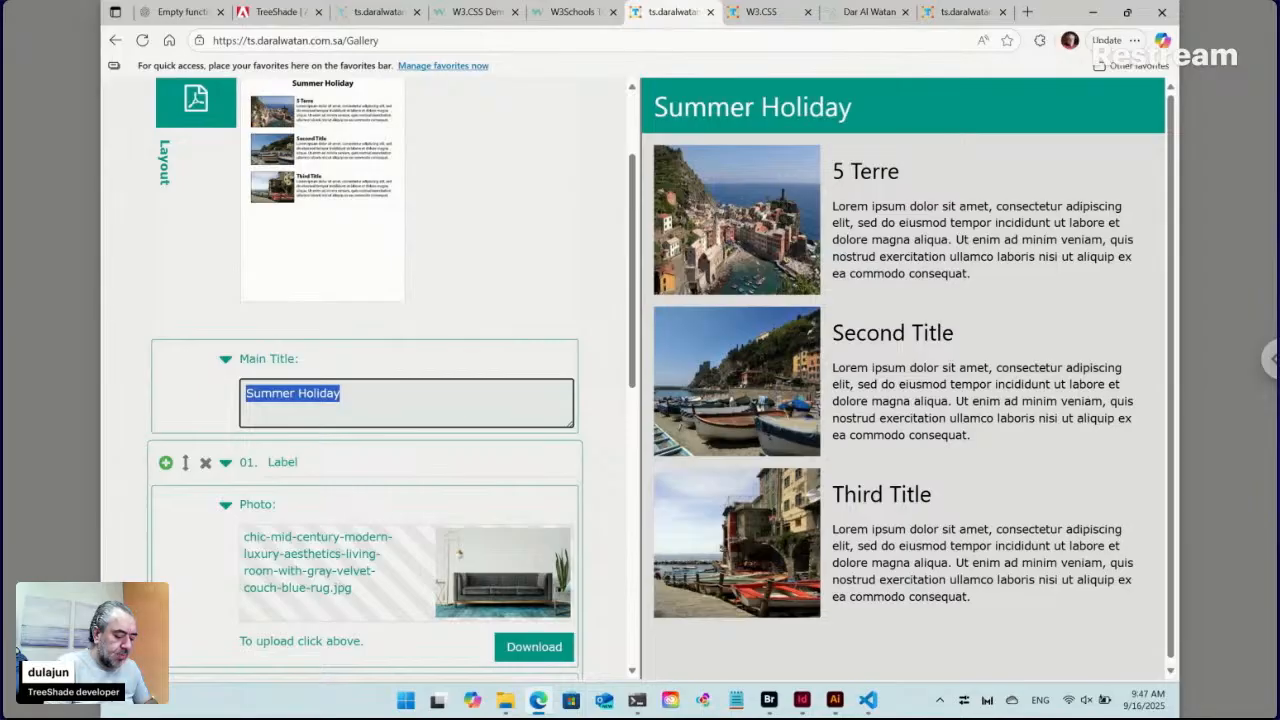
pyautogui.write('Home')
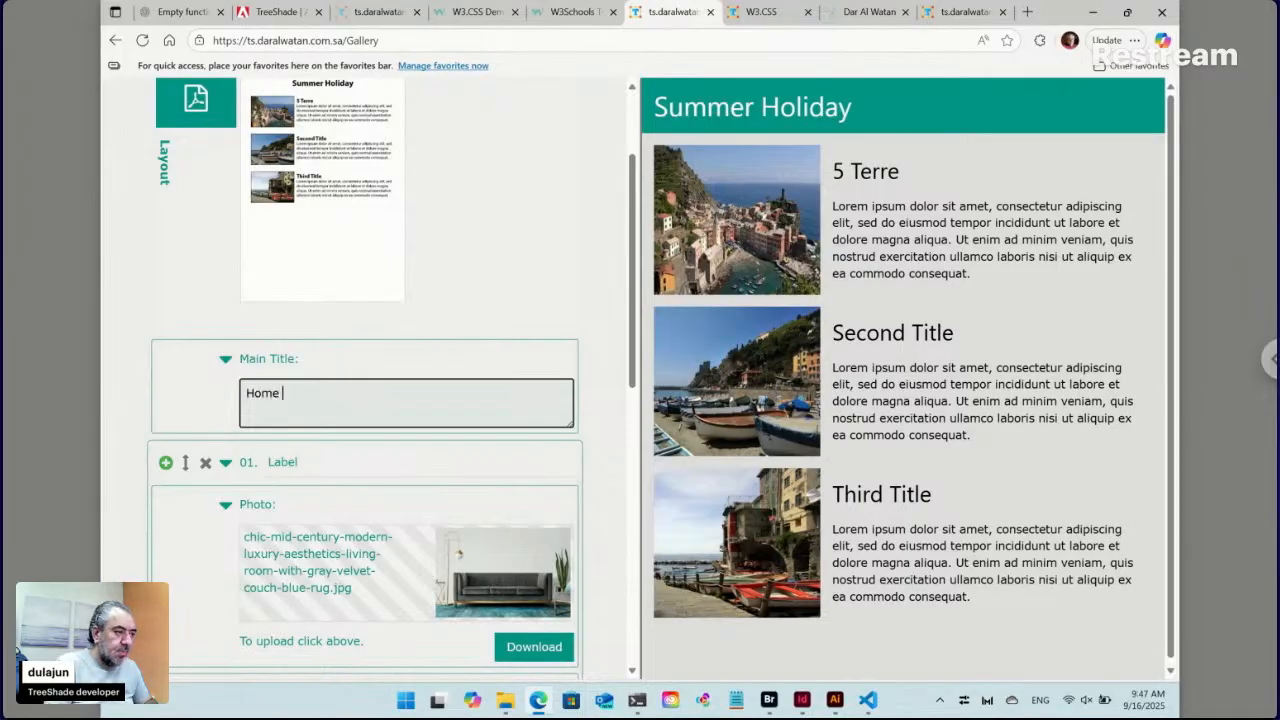
pyautogui.write(' De')
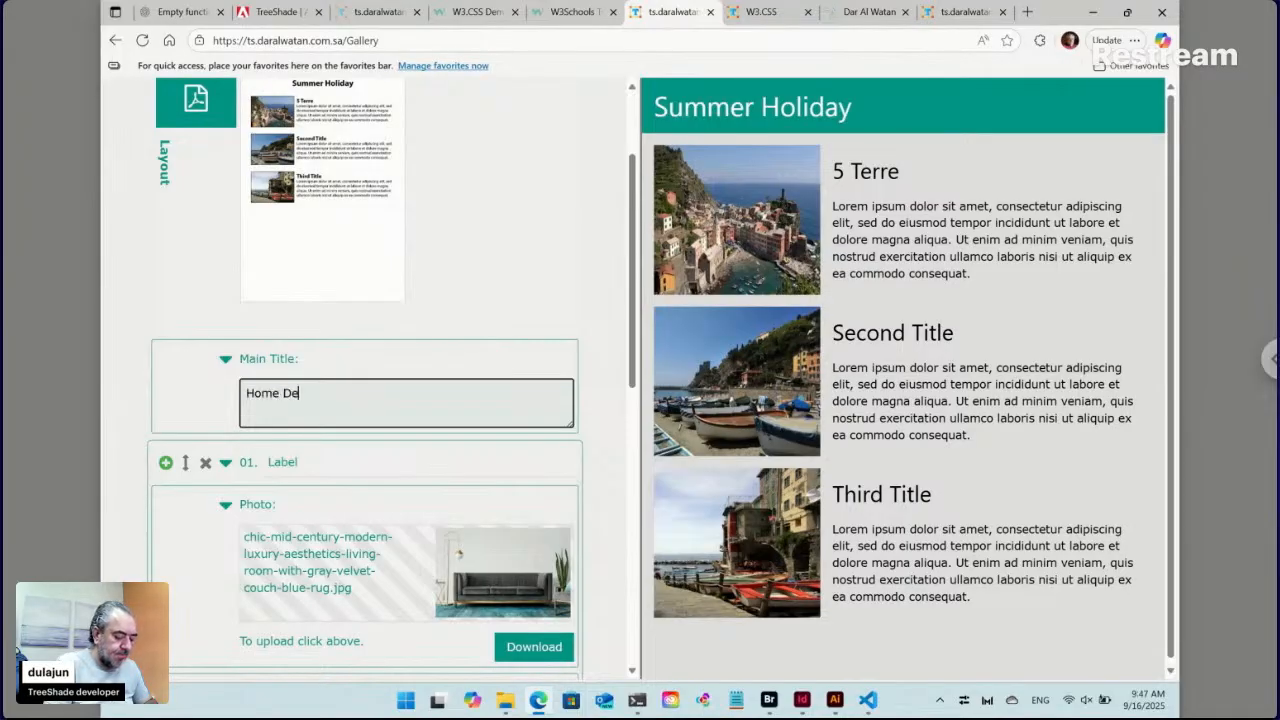
pyautogui.write('cor')
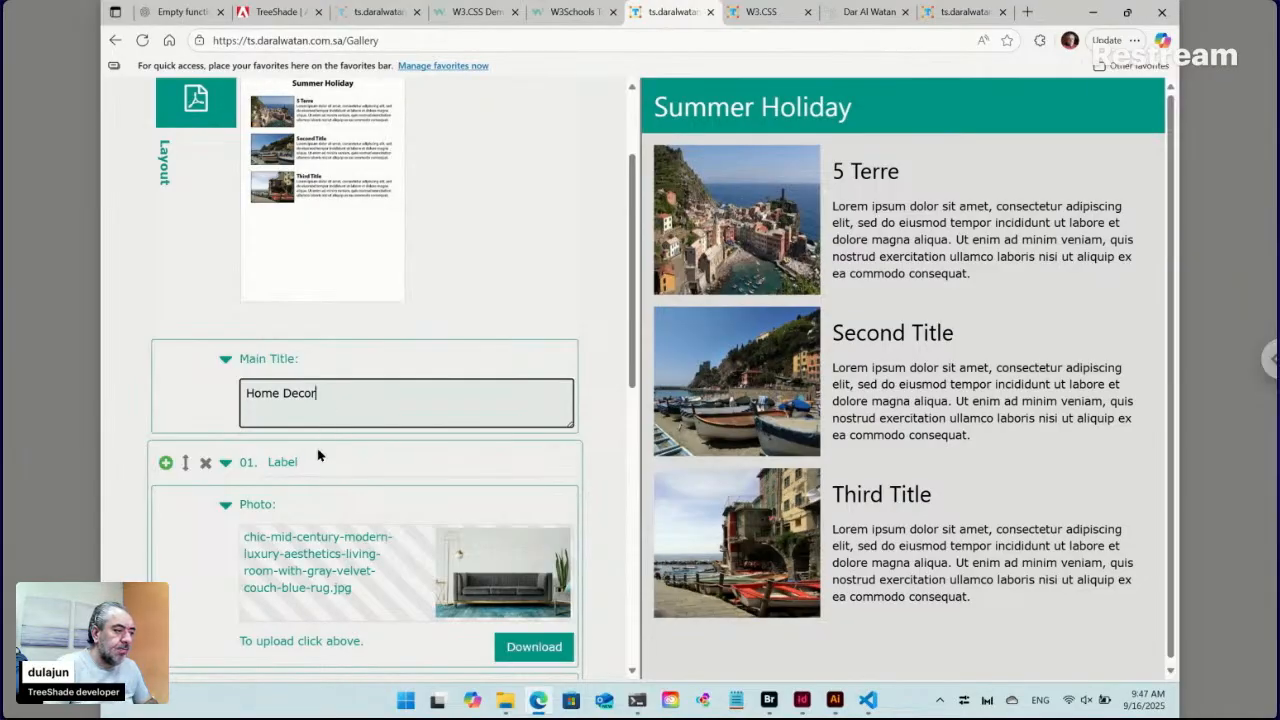
# Rename the first label entry as Long Chair and copy that name into its Title field
pyautogui.click(299, 460)
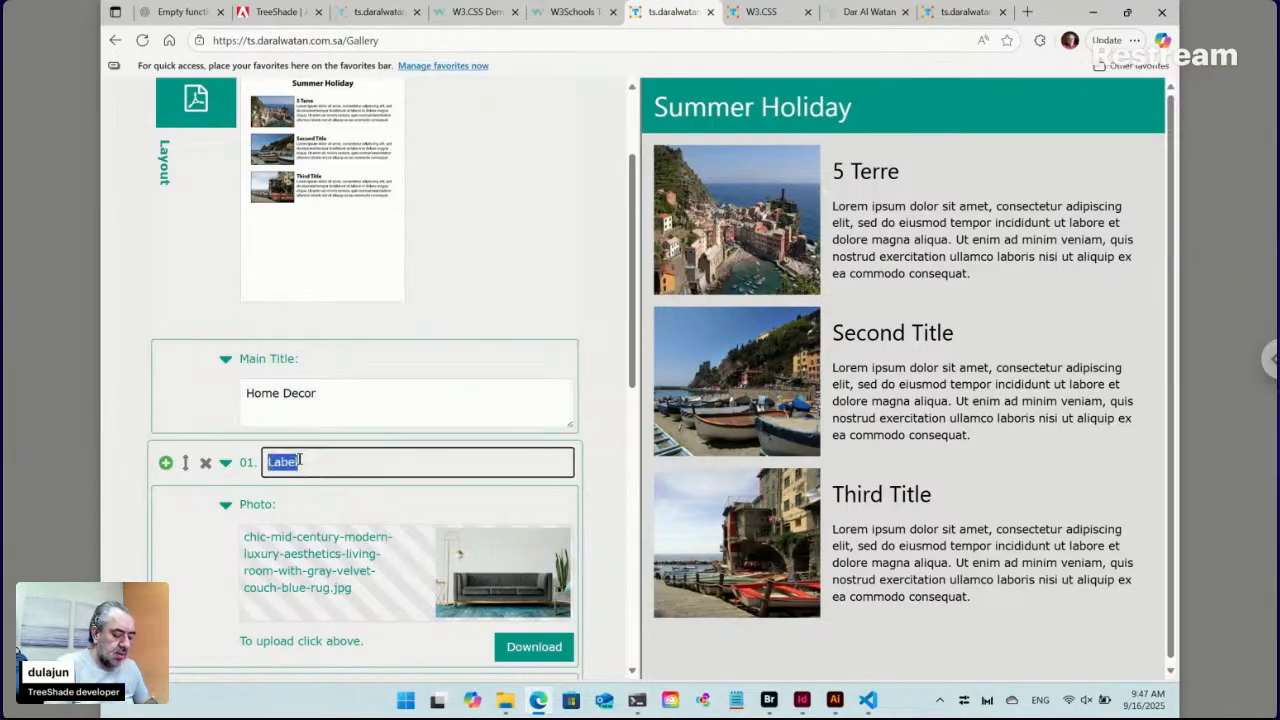
pyautogui.write('Long Chair')
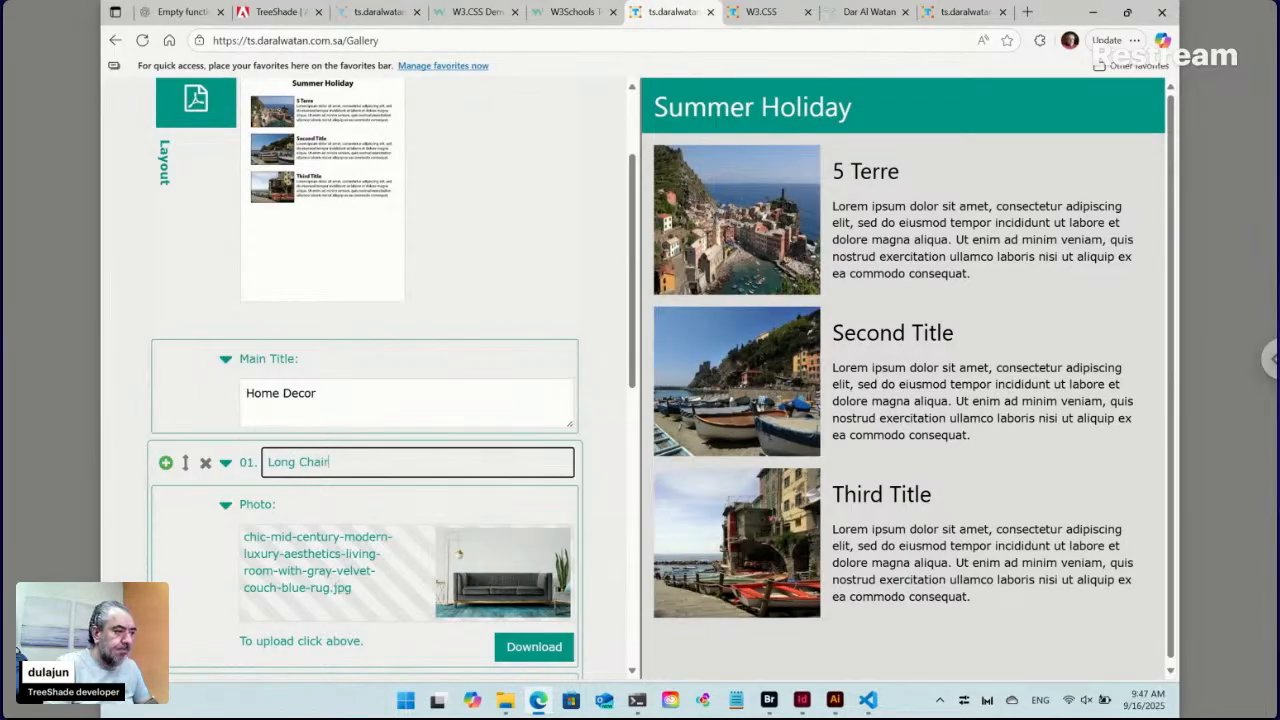
pyautogui.scroll(-2, 374, 504)
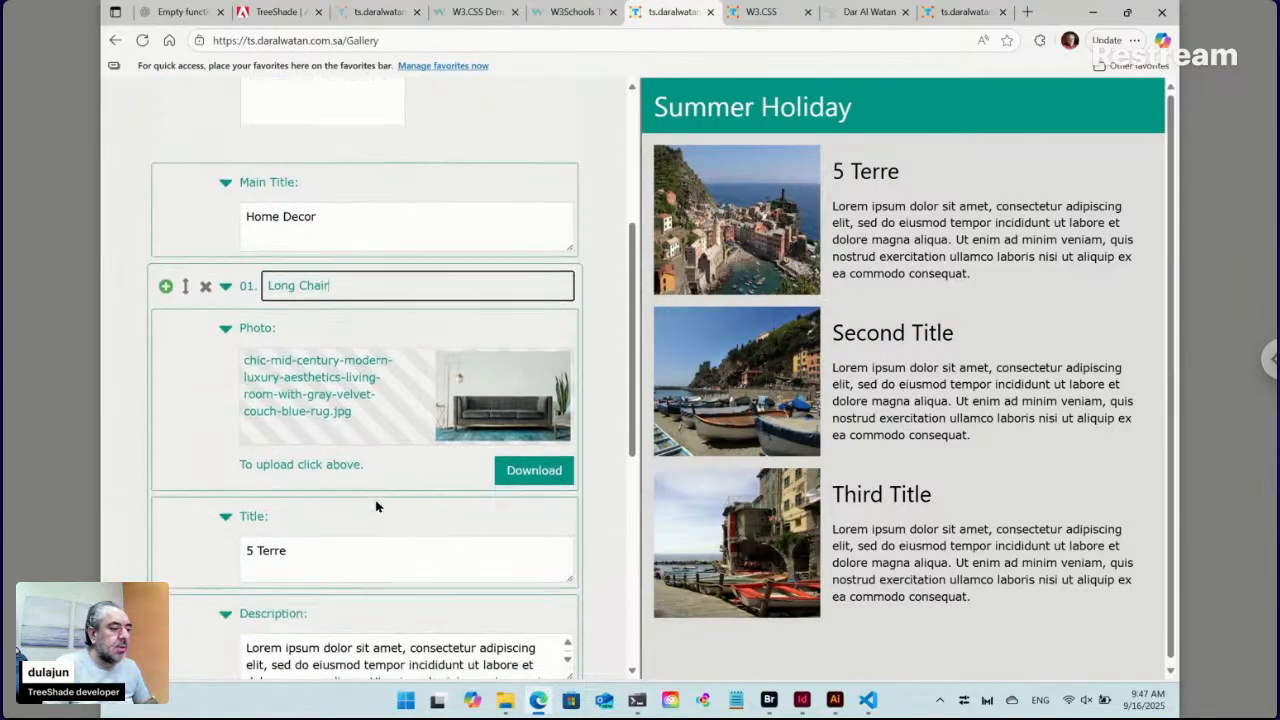
pyautogui.click(279, 537)
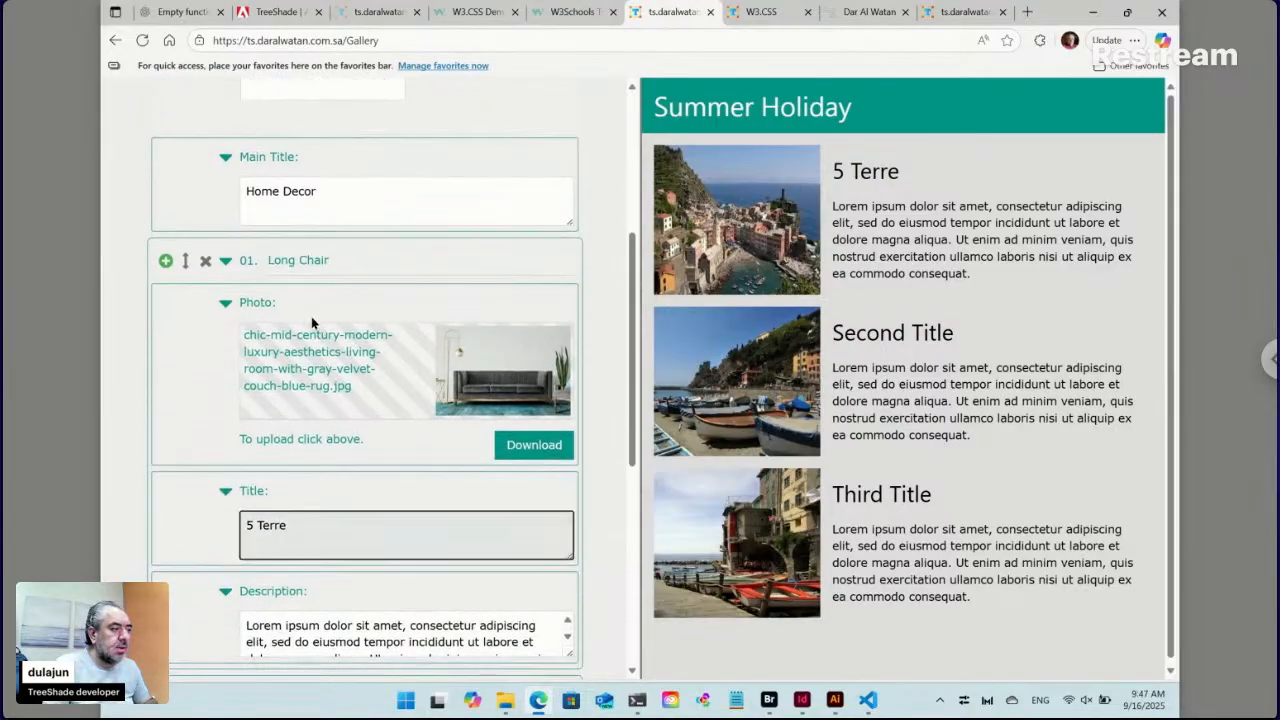
pyautogui.tripleClick(308, 260)
pyautogui.hotkey('ctrl', 'c')
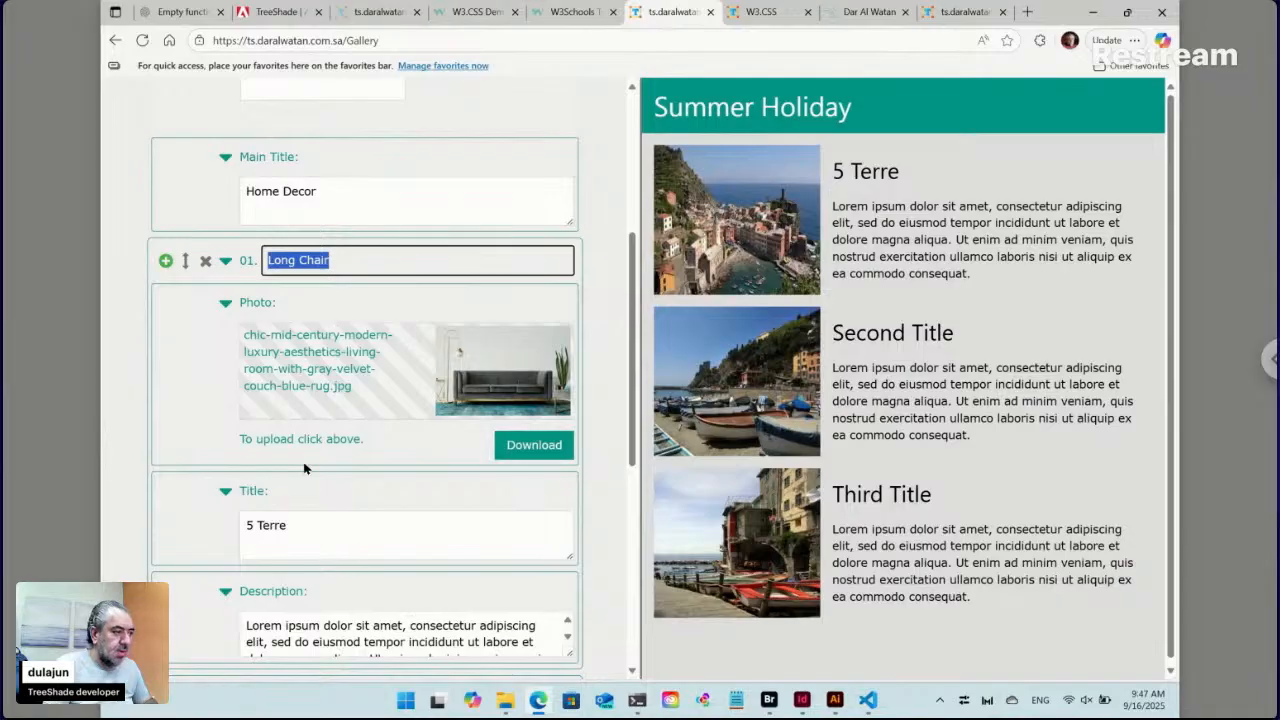
pyautogui.click(276, 526)
pyautogui.tripleClick(276, 526)
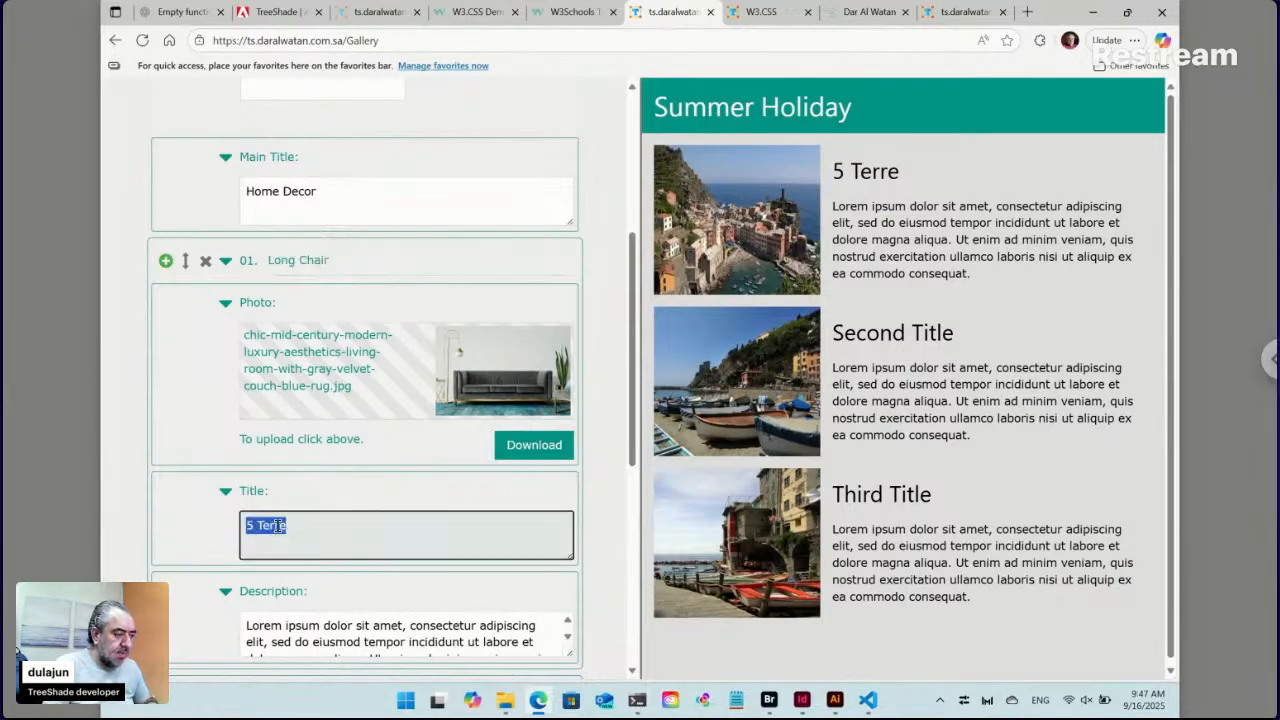
pyautogui.hotkey('ctrl', 'v')
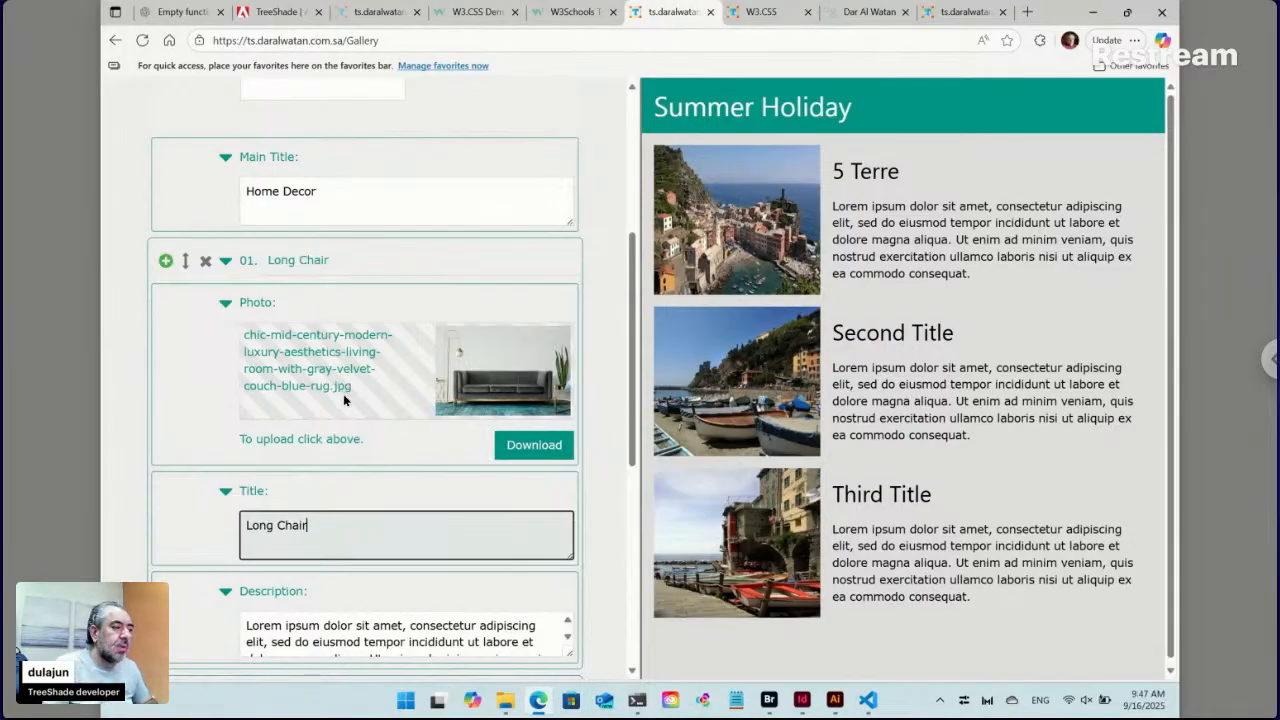
# Keep the first entry's placeholder description and submit the Gallery form to update the design
pyautogui.scroll(-2, 396, 512)
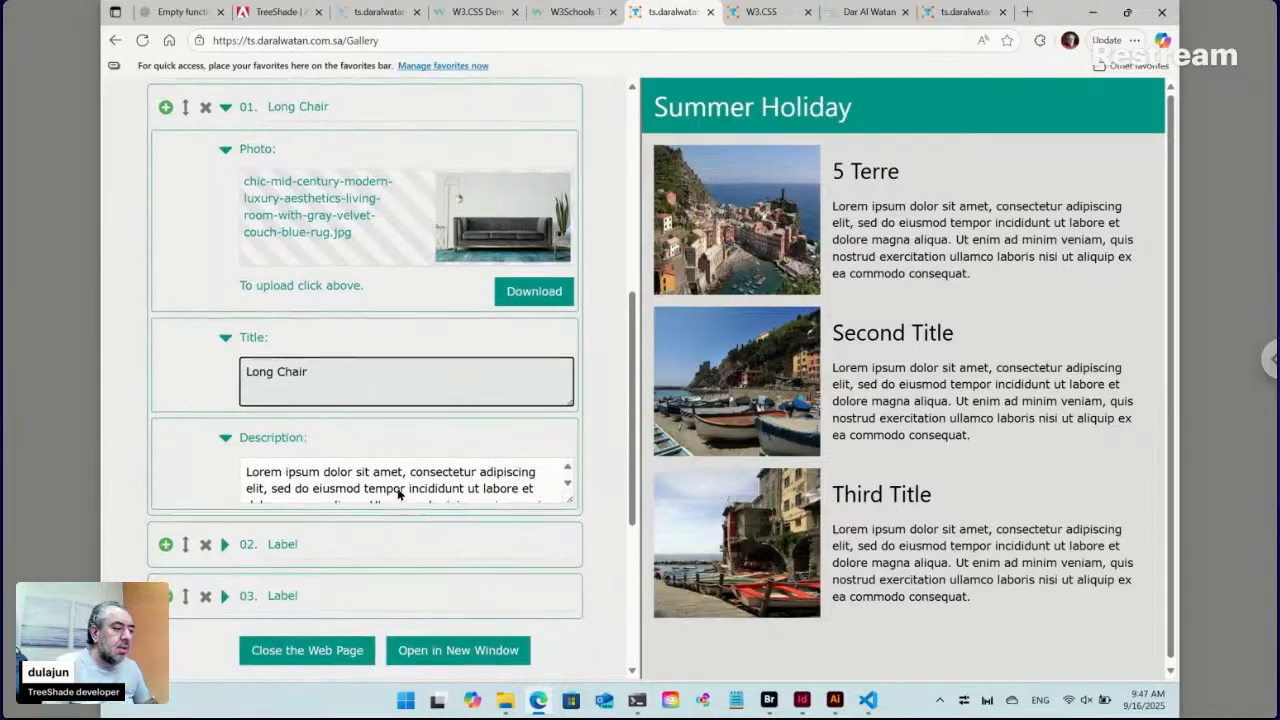
pyautogui.click(396, 487)
pyautogui.hotkey('ctrl', 'a')
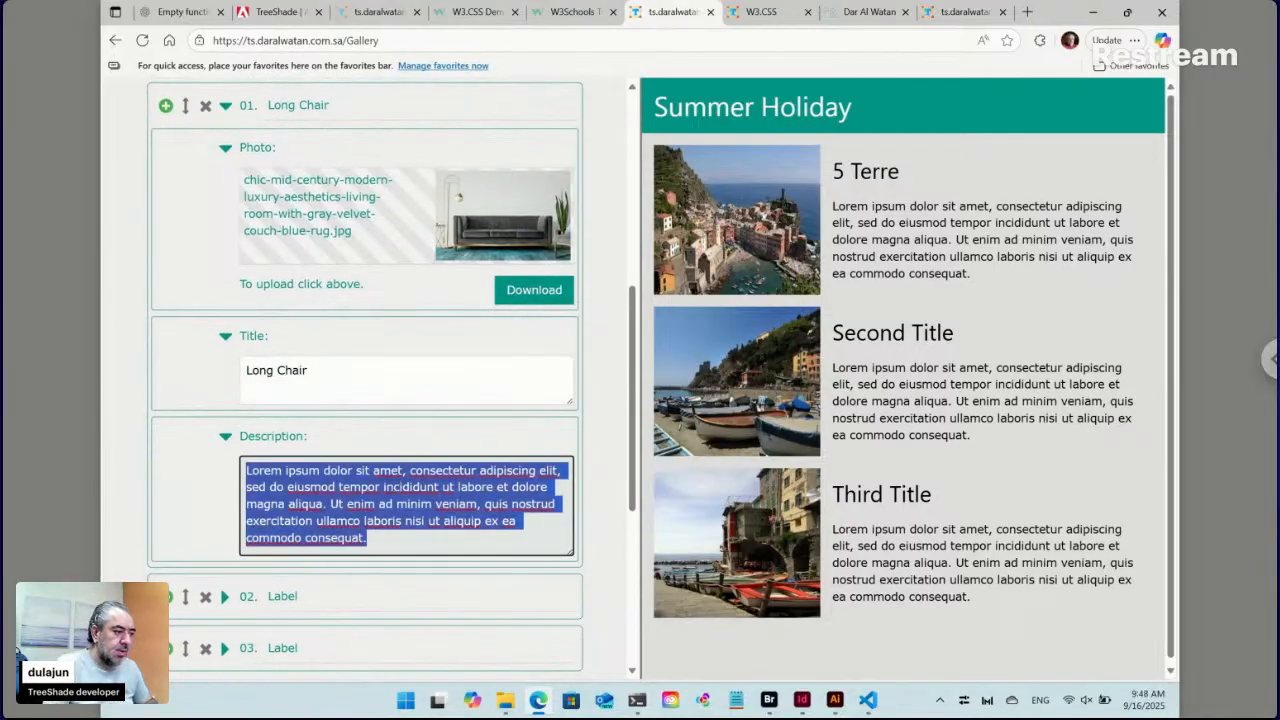
pyautogui.click(121, 483)
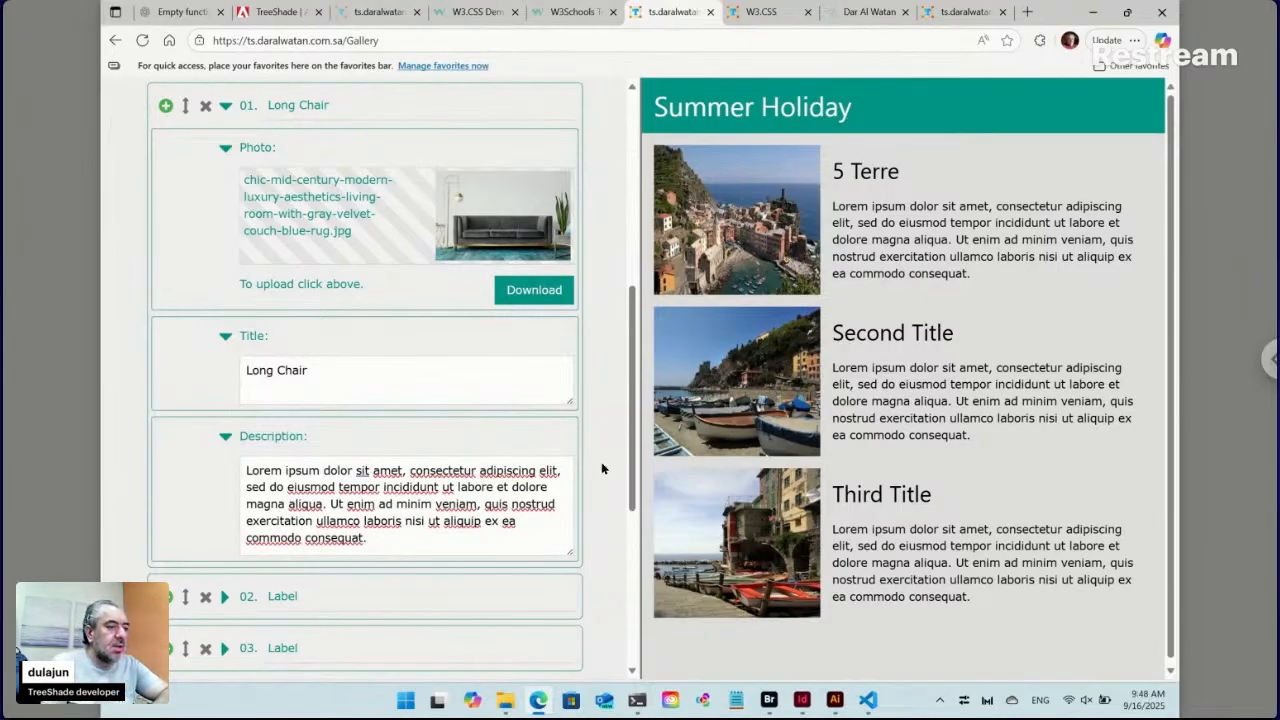
pyautogui.scroll(-4, 601, 468)
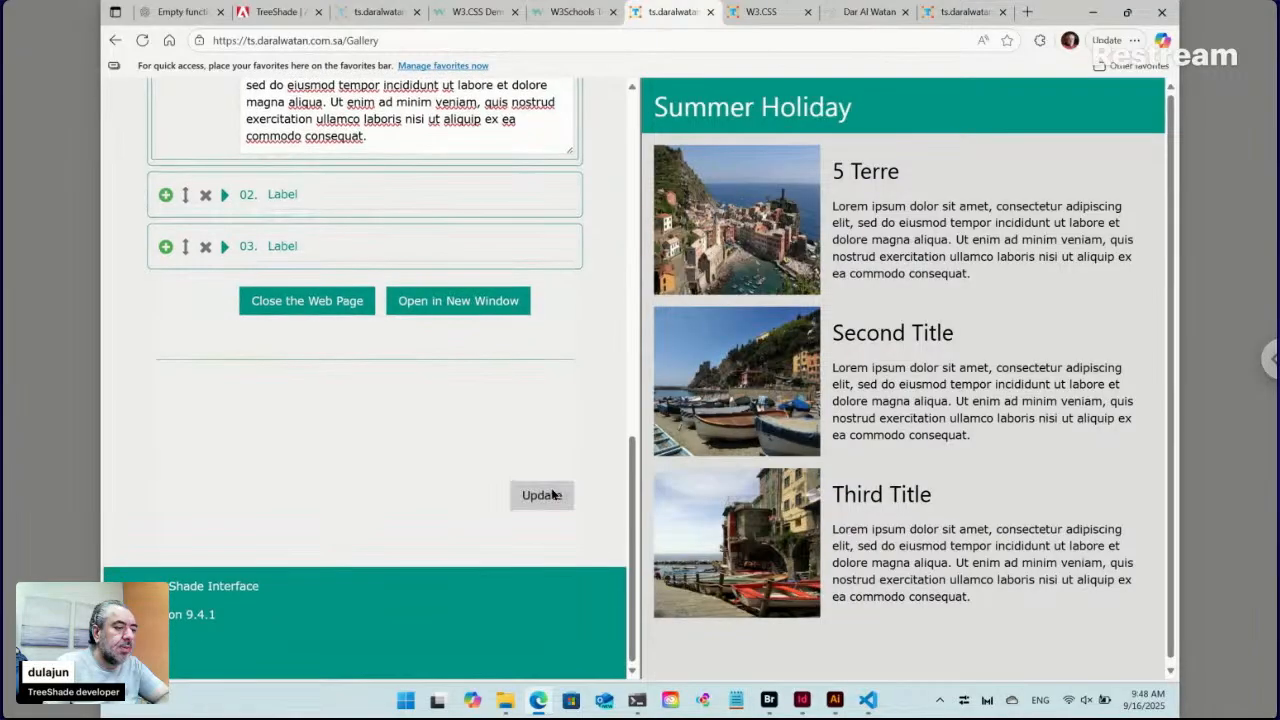
pyautogui.click(544, 497)
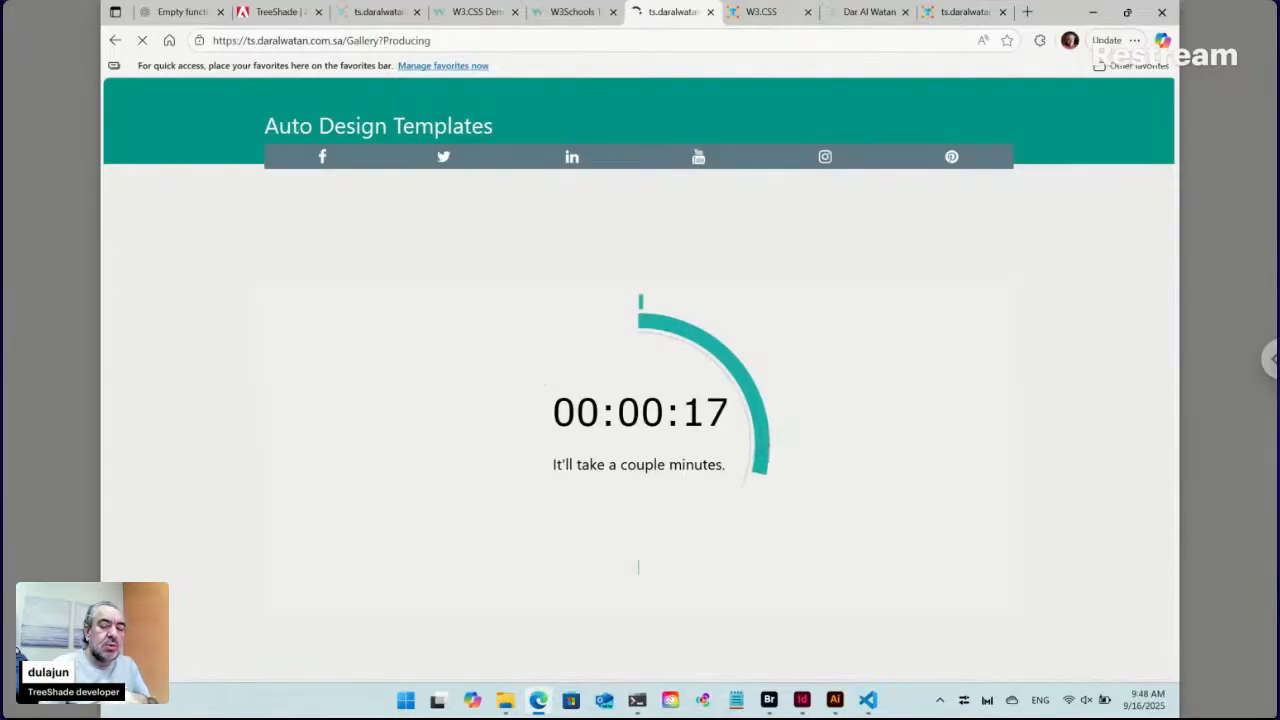
# Switch to InDesign to view the Home Decor layout document, and return to the Gallery form in Edge
pyautogui.hotkey('alt', 'Tab')
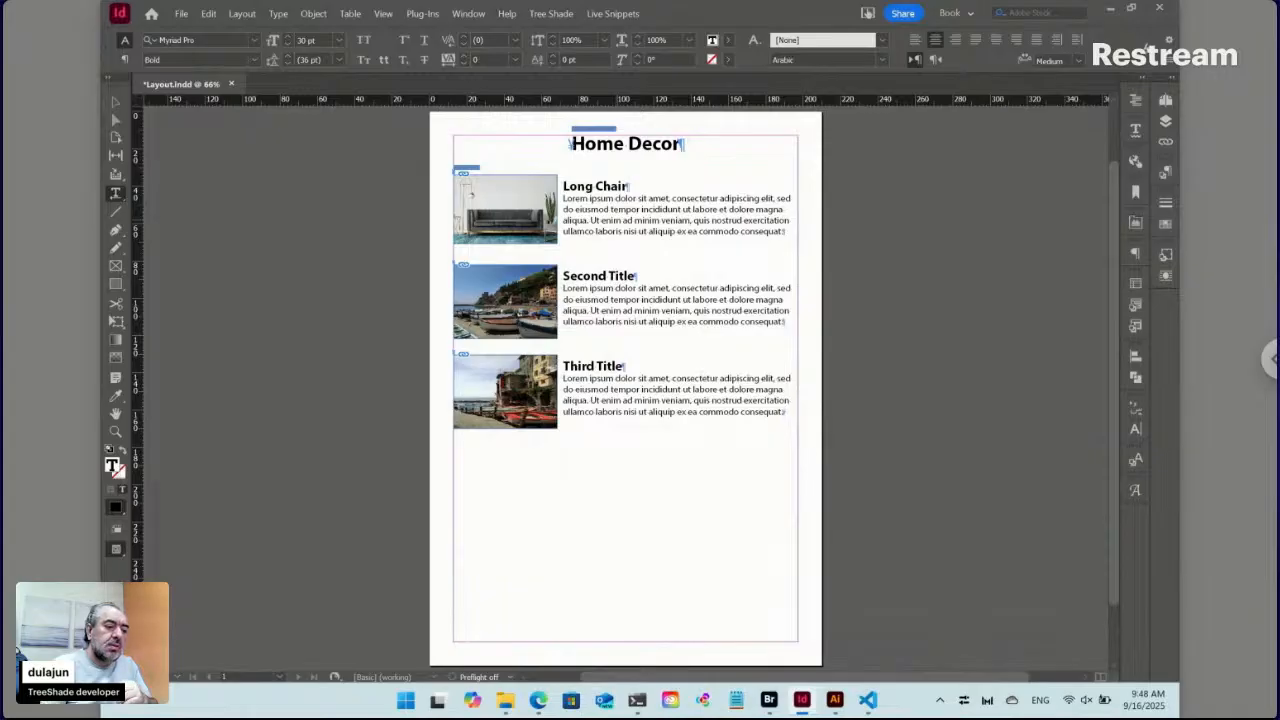
pyautogui.click(540, 702)
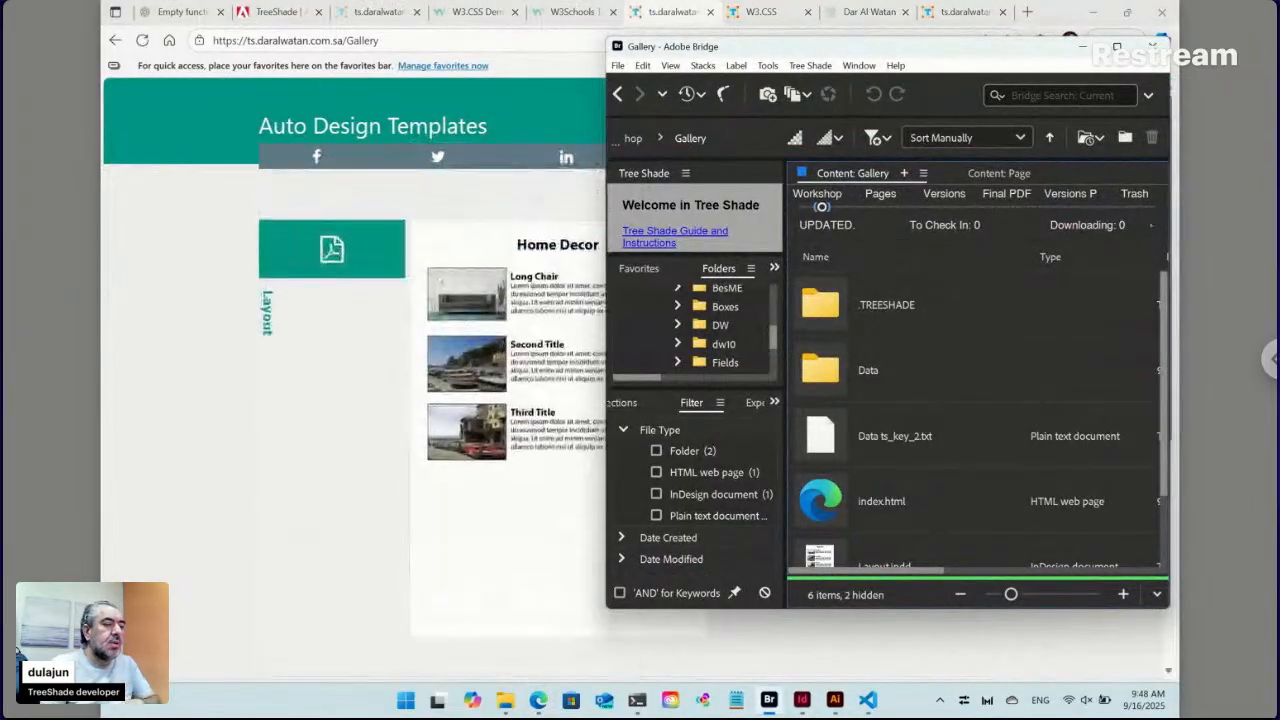
pyautogui.click(387, 410)
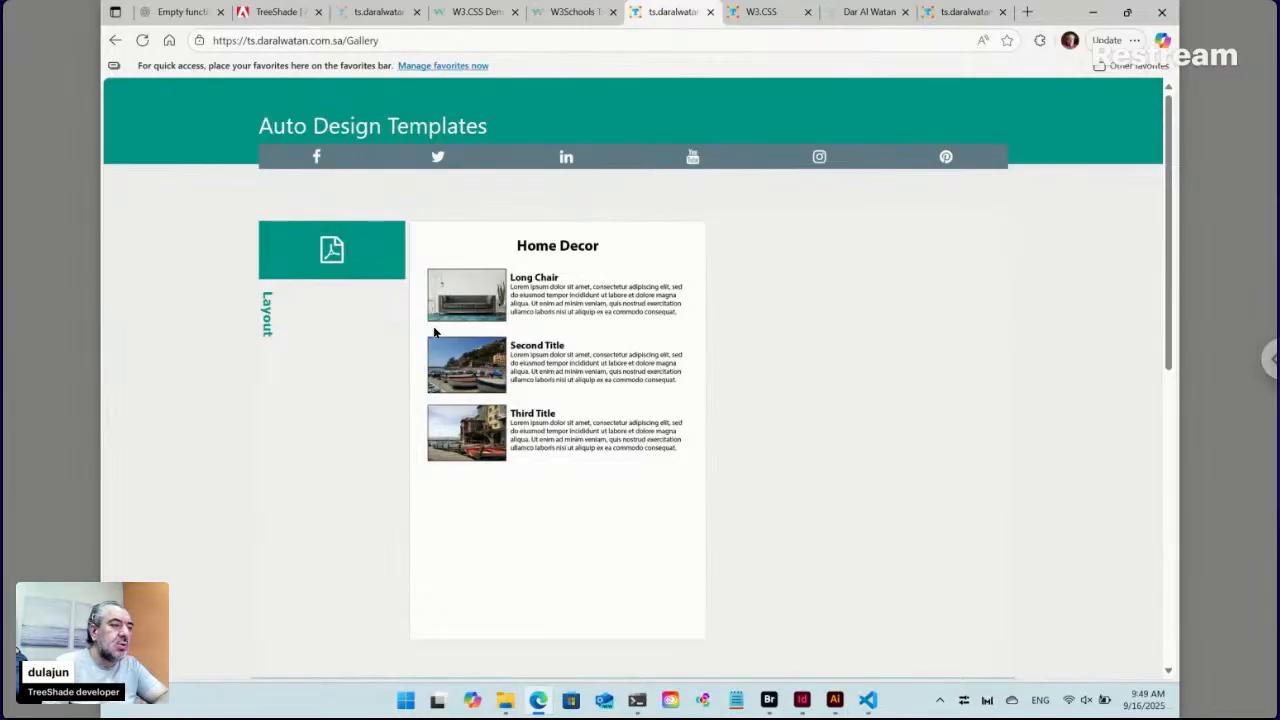
# Review the updated layout preview and label entries, and open the web page beside the Gallery form to compare them
pyautogui.scroll(-1, 436, 332)
pyautogui.scroll(-3, 436, 332)
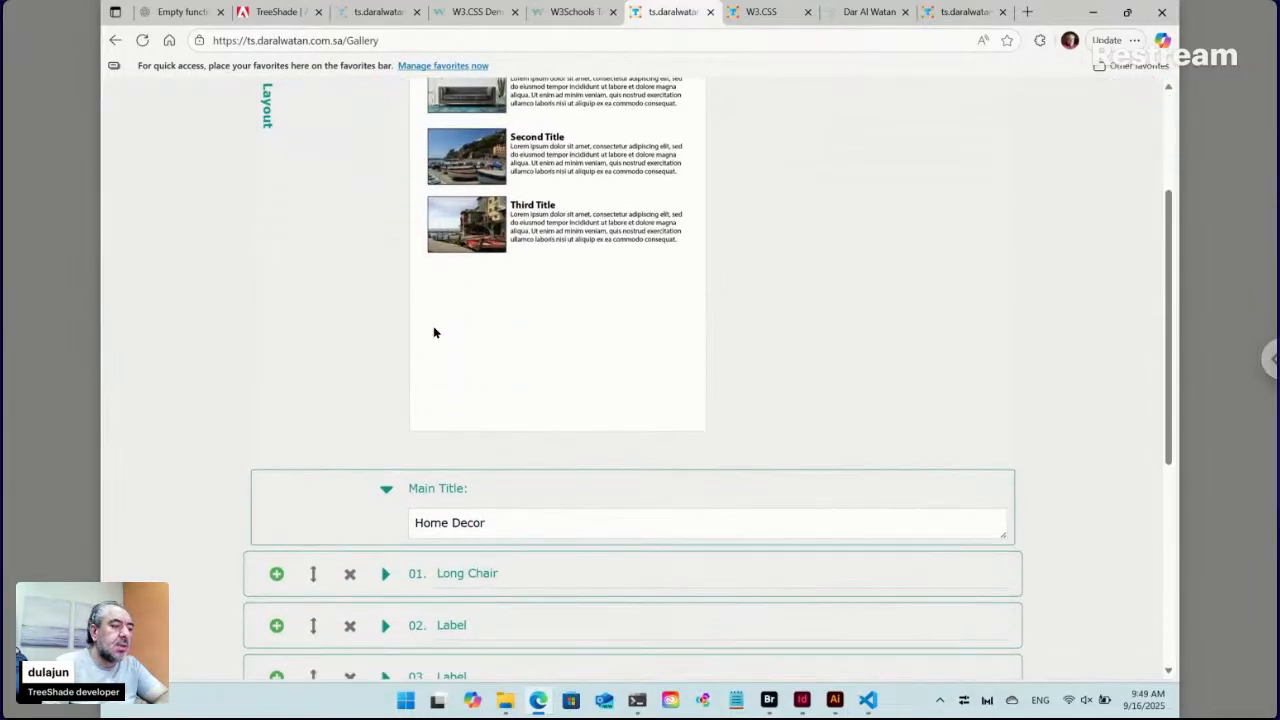
pyautogui.scroll(-4, 434, 332)
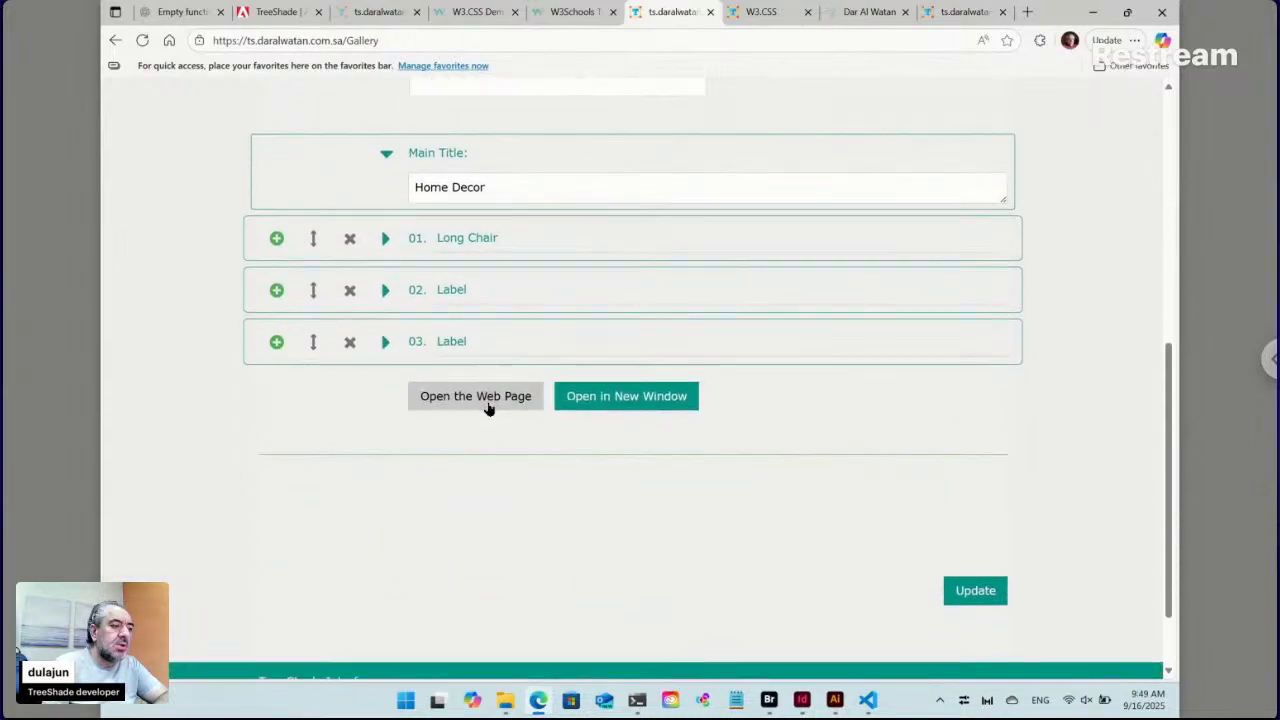
pyautogui.click(487, 400)
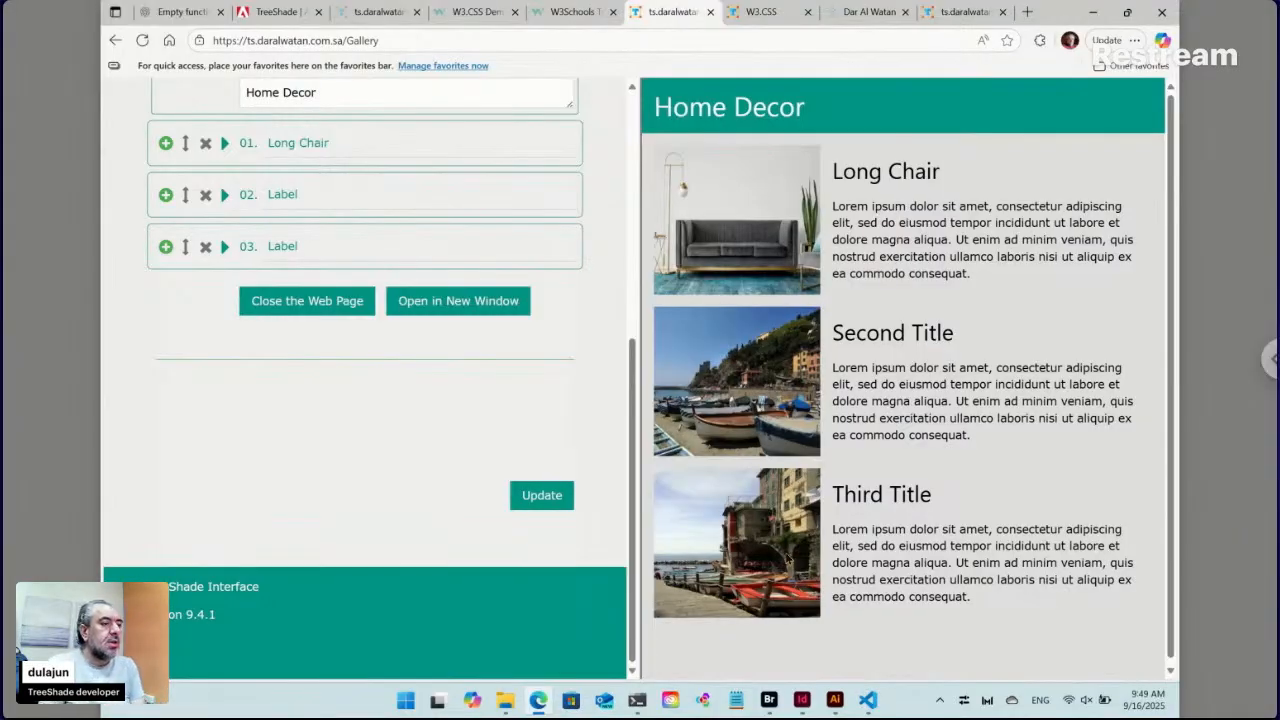
pyautogui.scroll(4, 581, 524)
pyautogui.scroll(2, 581, 529)
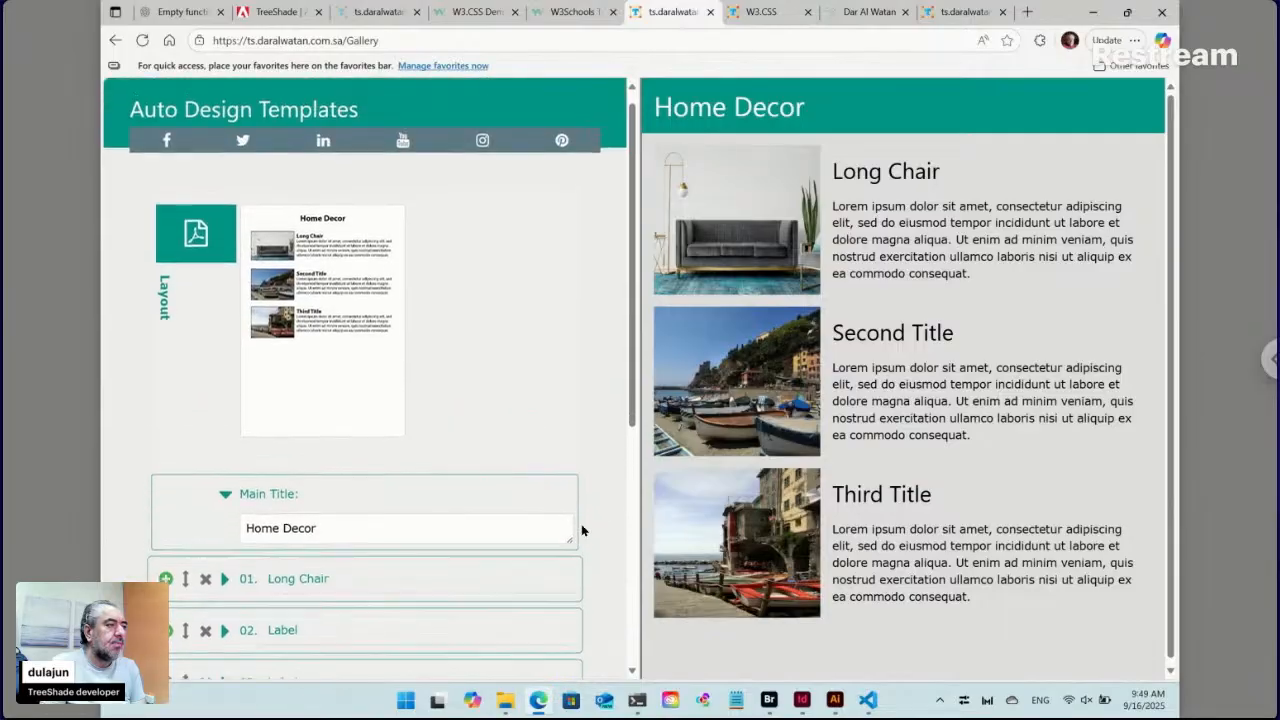